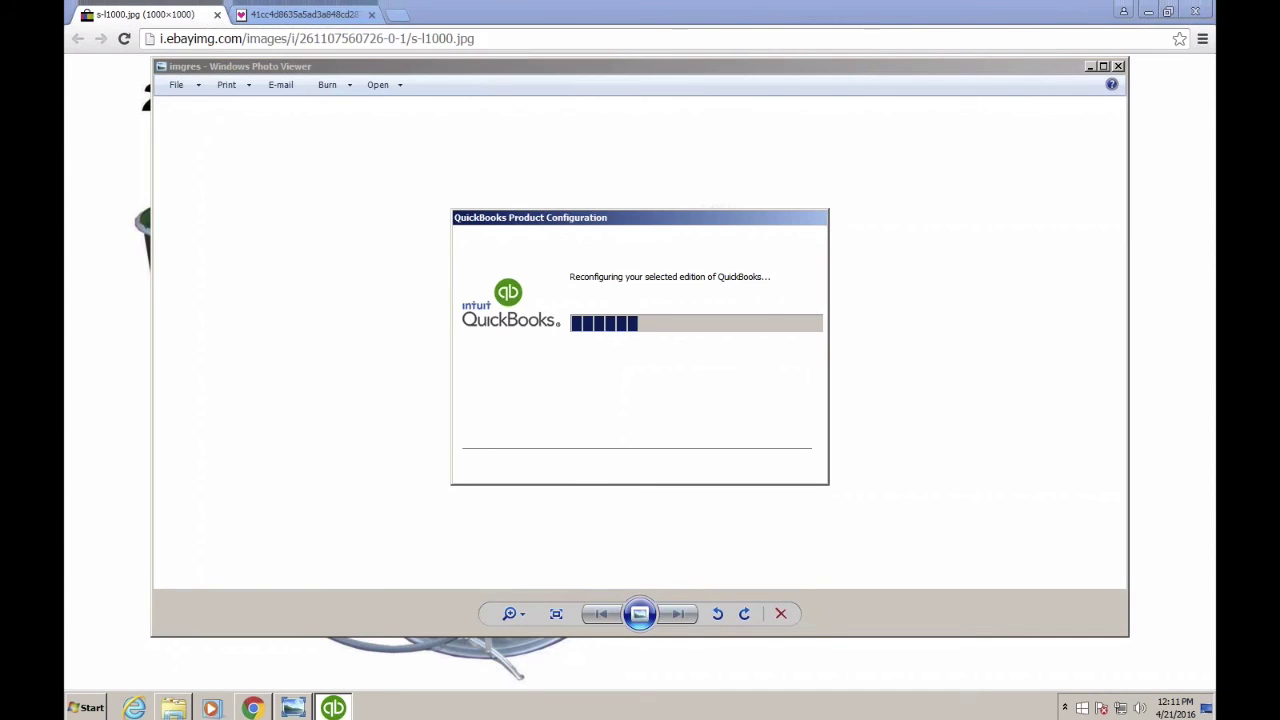
- Compare the olive oil bottles and steel drum product images in Chrome
click(502, 14)
click(326, 14)
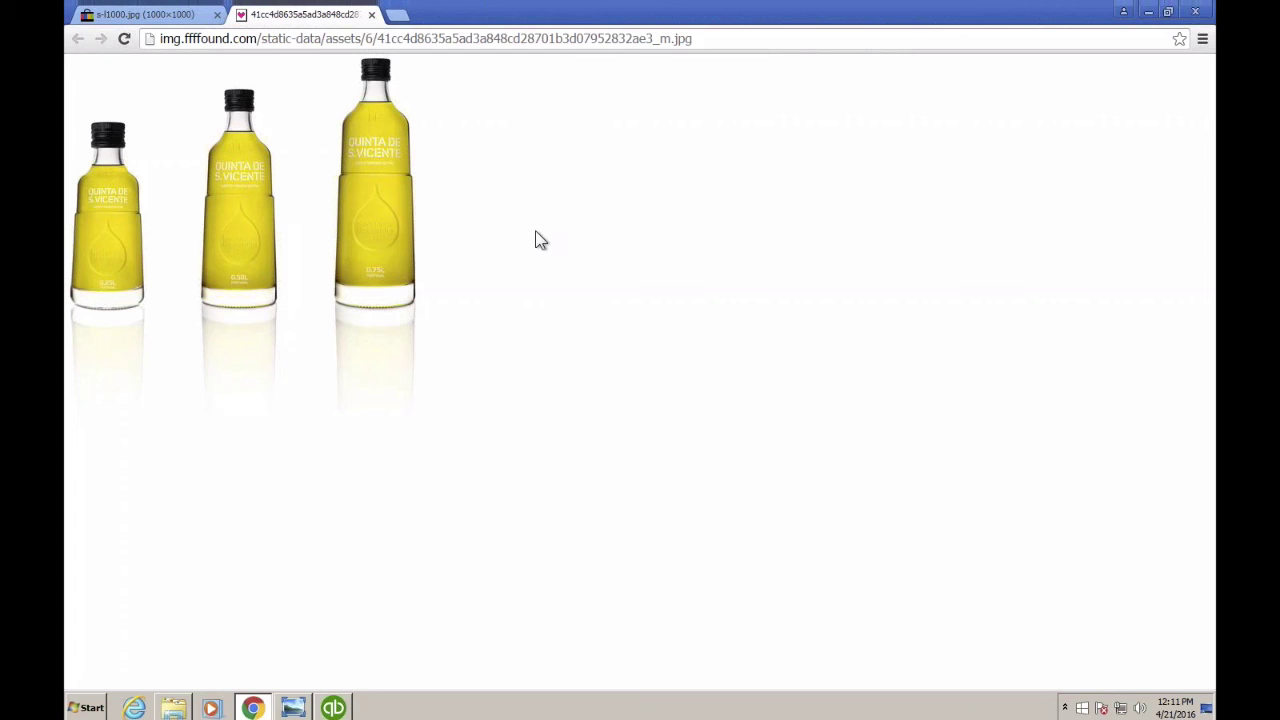
click(135, 16)
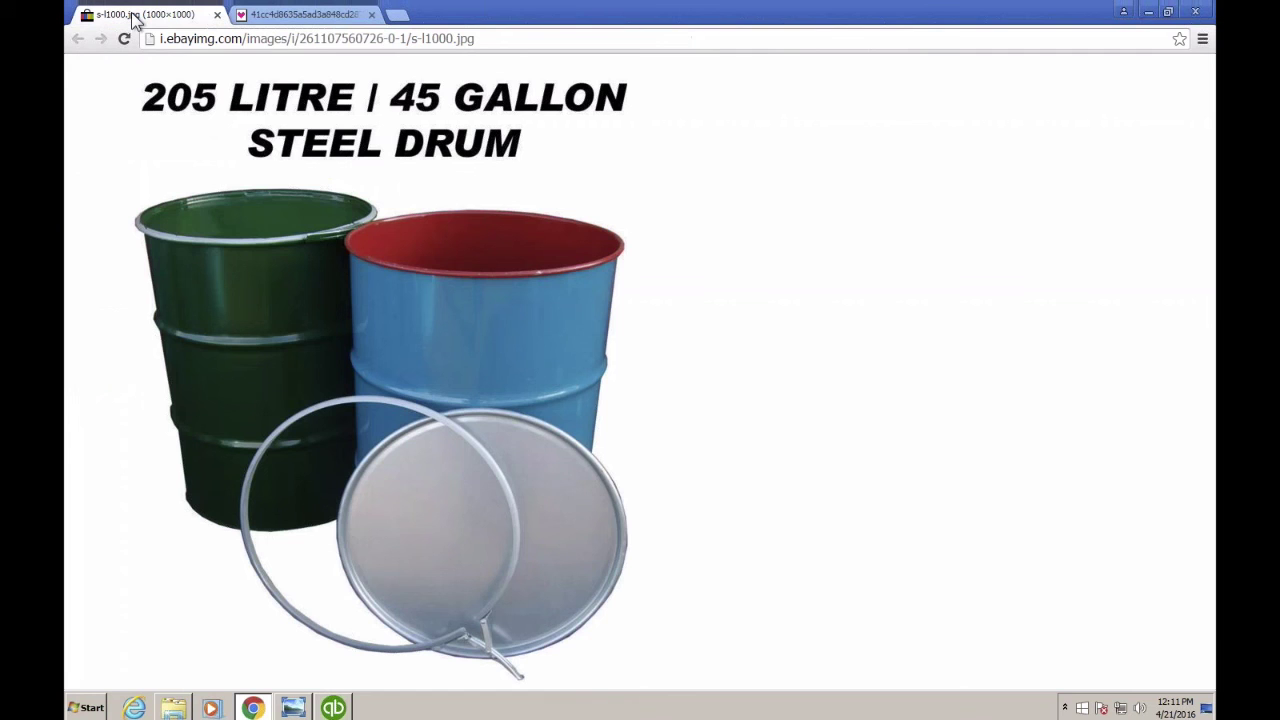
click(245, 15)
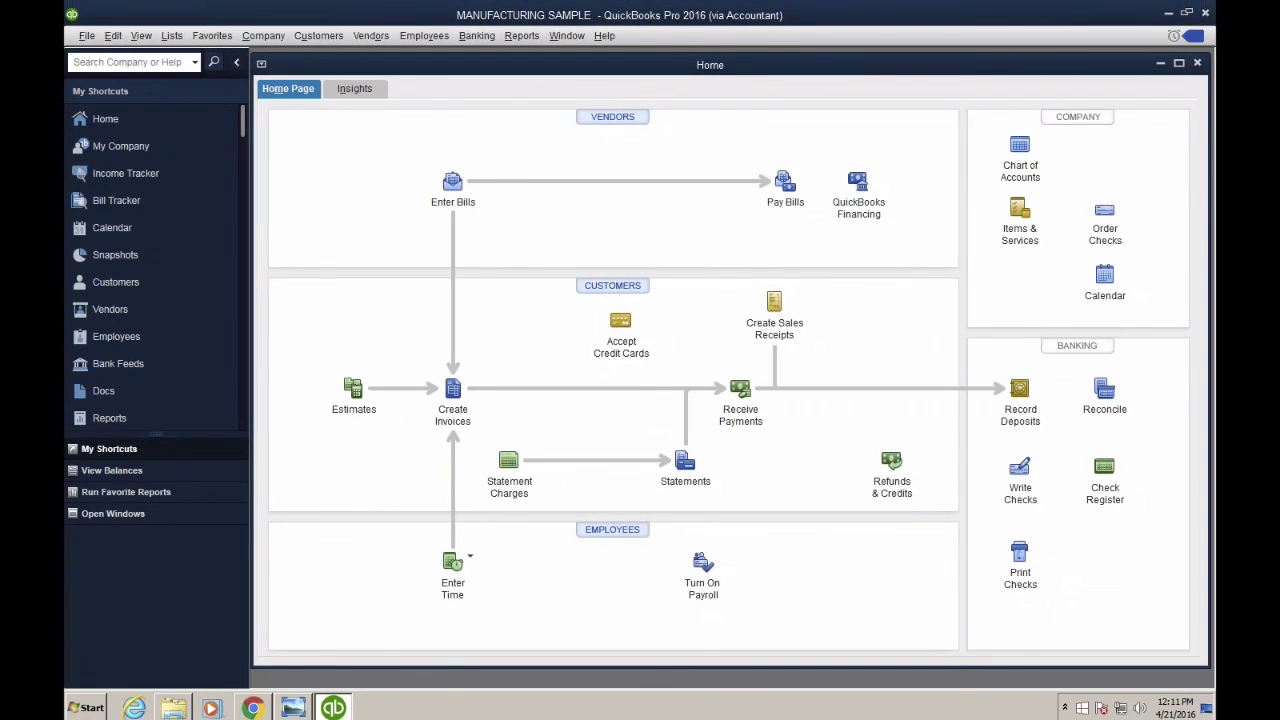
- Review the restrictions slide in the full-screen presentation, then return to QuickBooks
click(237, 63)
key(ctrl+Right)
key(super+shift+Return)
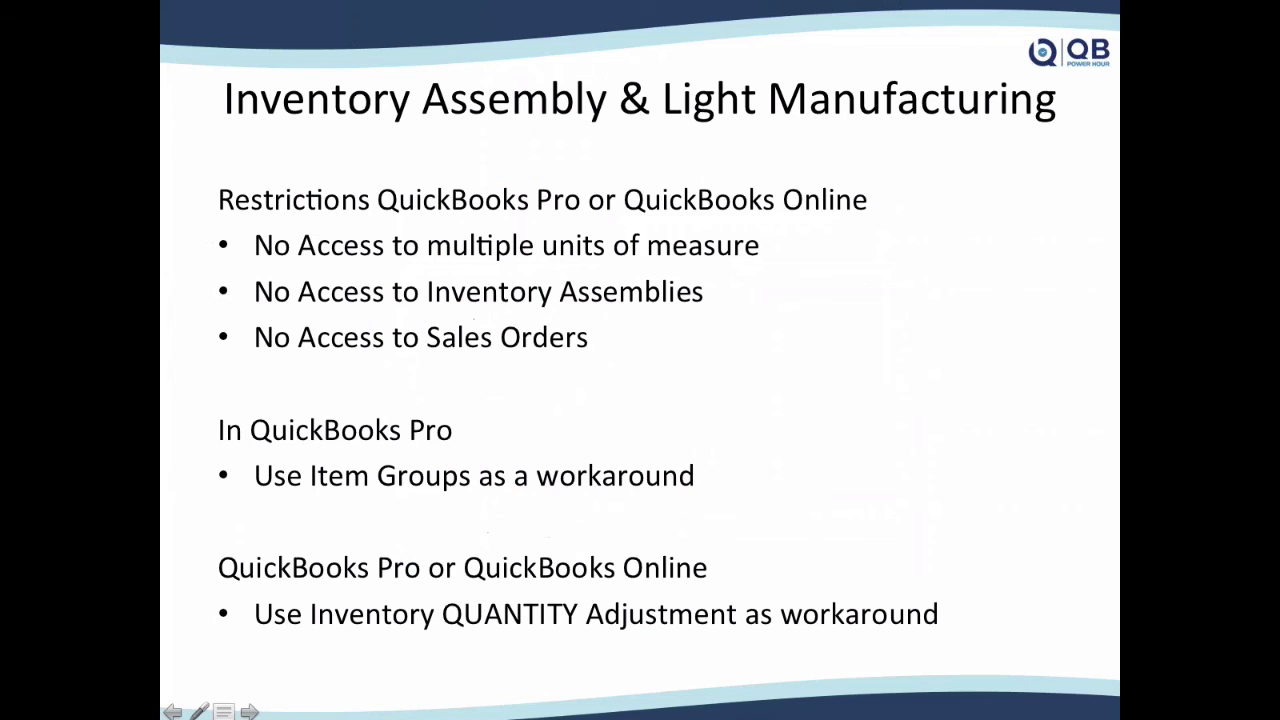
key(ctrl+Right)
key(ctrl+Left)
key(ctrl+Right)
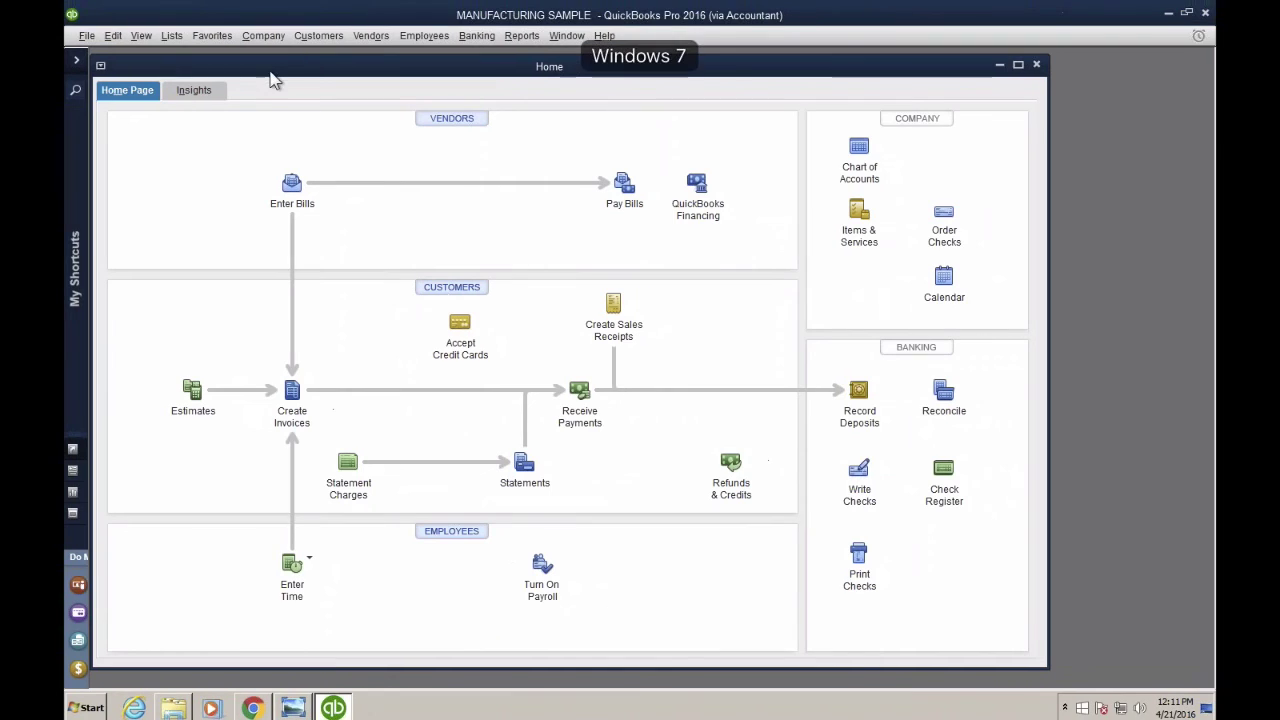
- Maximize the Home window and open the empty Item List
double_click(268, 68)
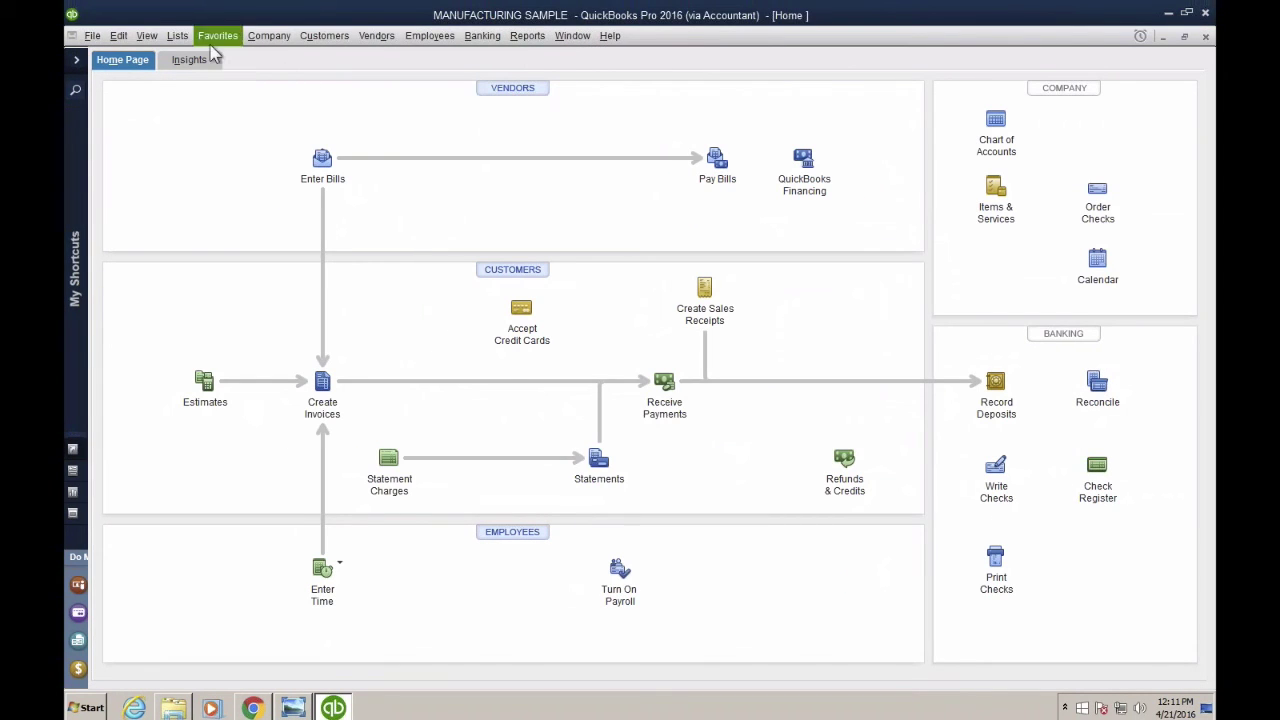
click(177, 35)
click(206, 78)
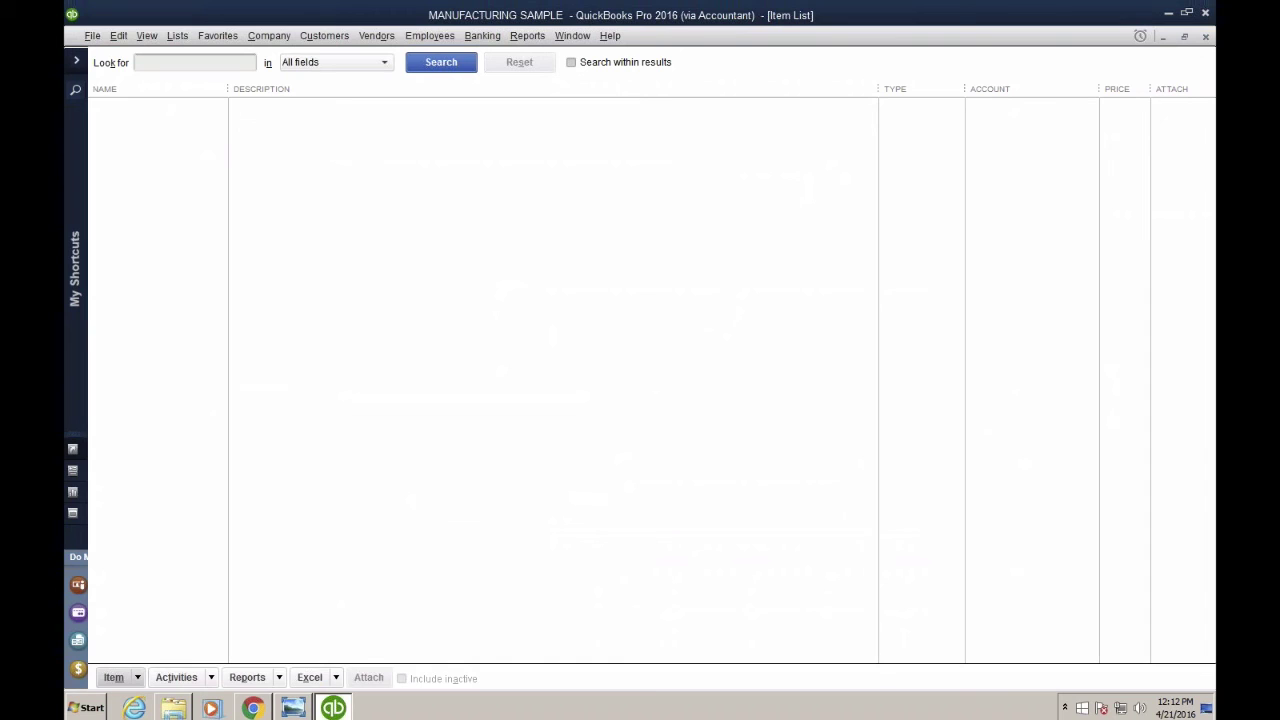
- Try creating a new item, then cancel it since no inventory type is available
right_click(278, 201)
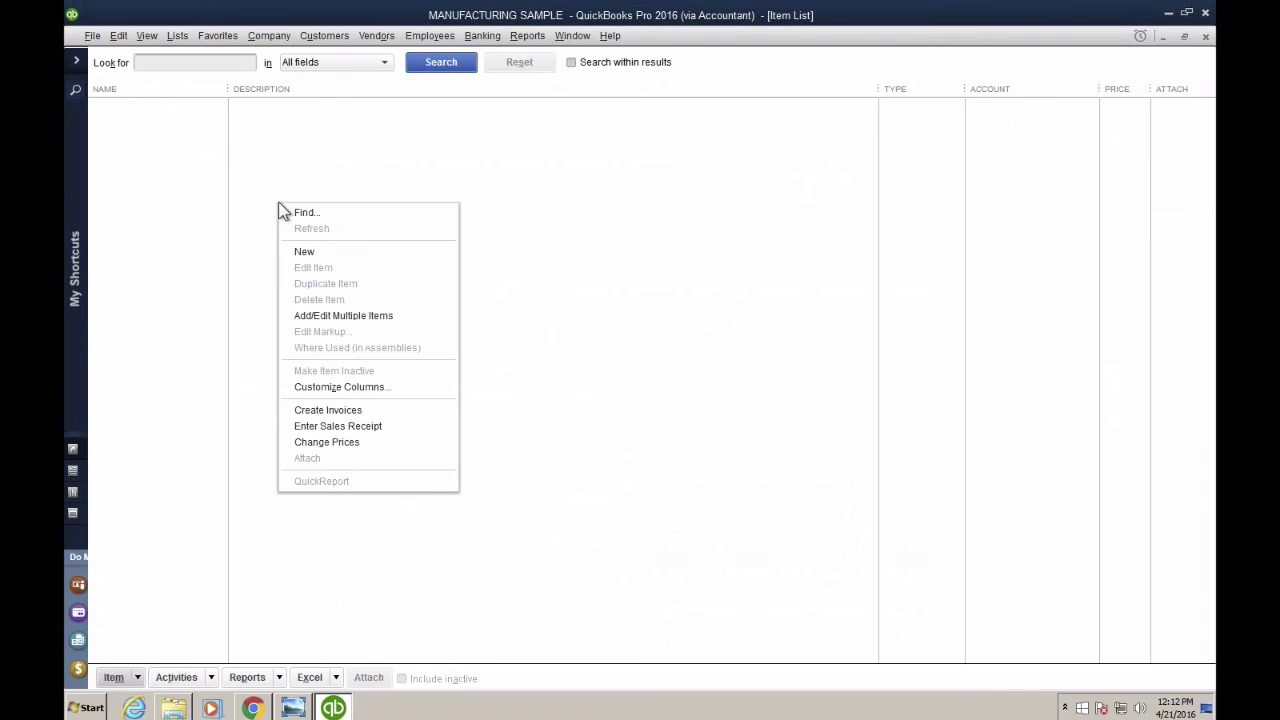
click(319, 259)
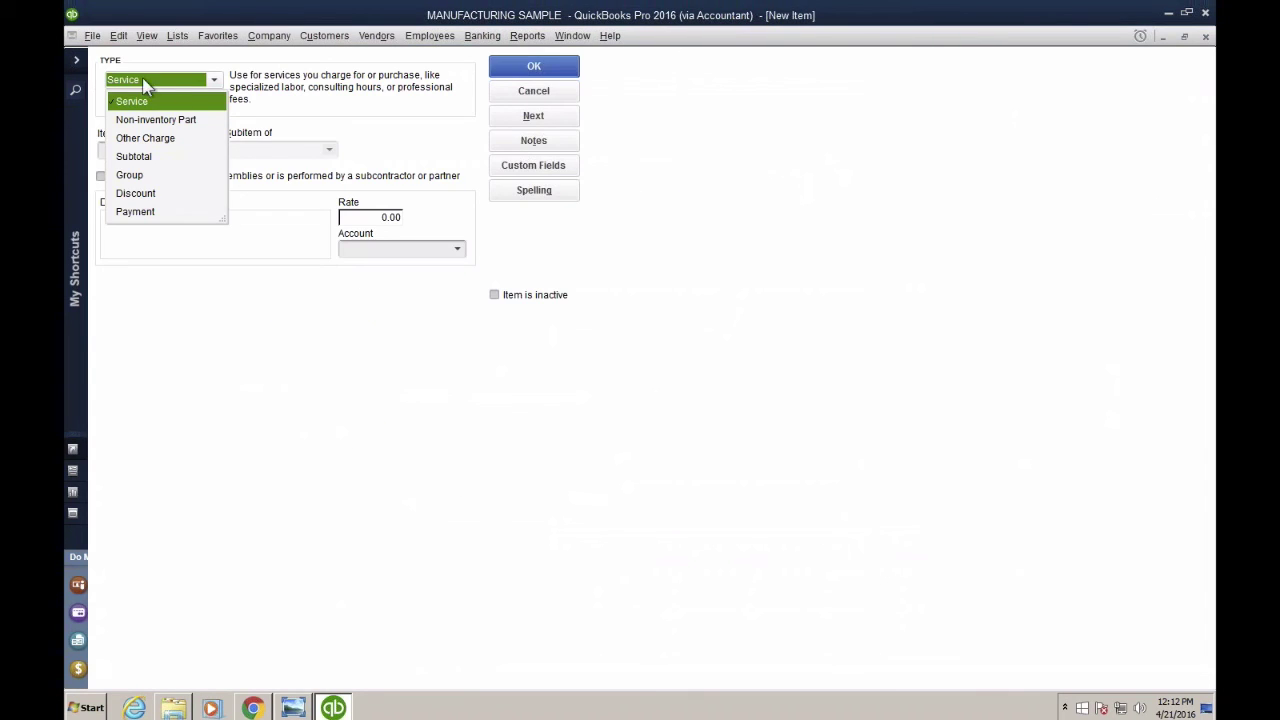
click(545, 91)
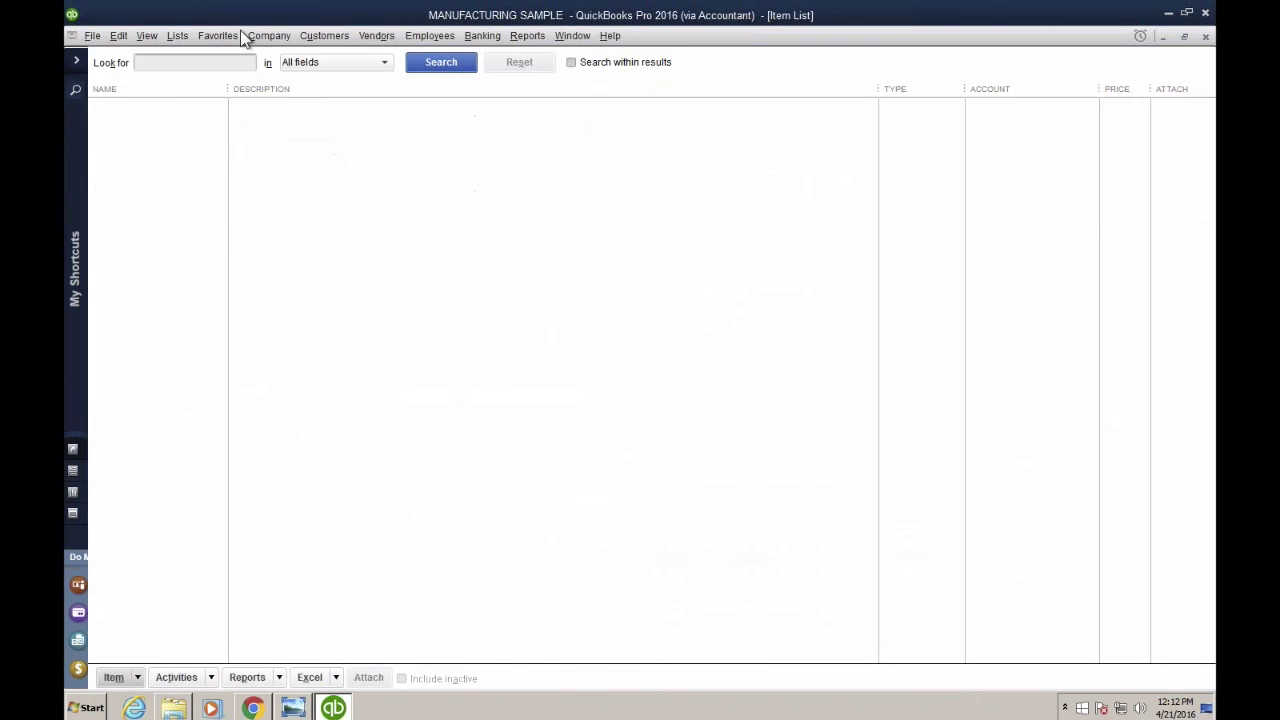
- Turn on 'Inventory and purchase orders are active' in Items & Inventory company preferences
click(92, 35)
mouse_move(118, 35)
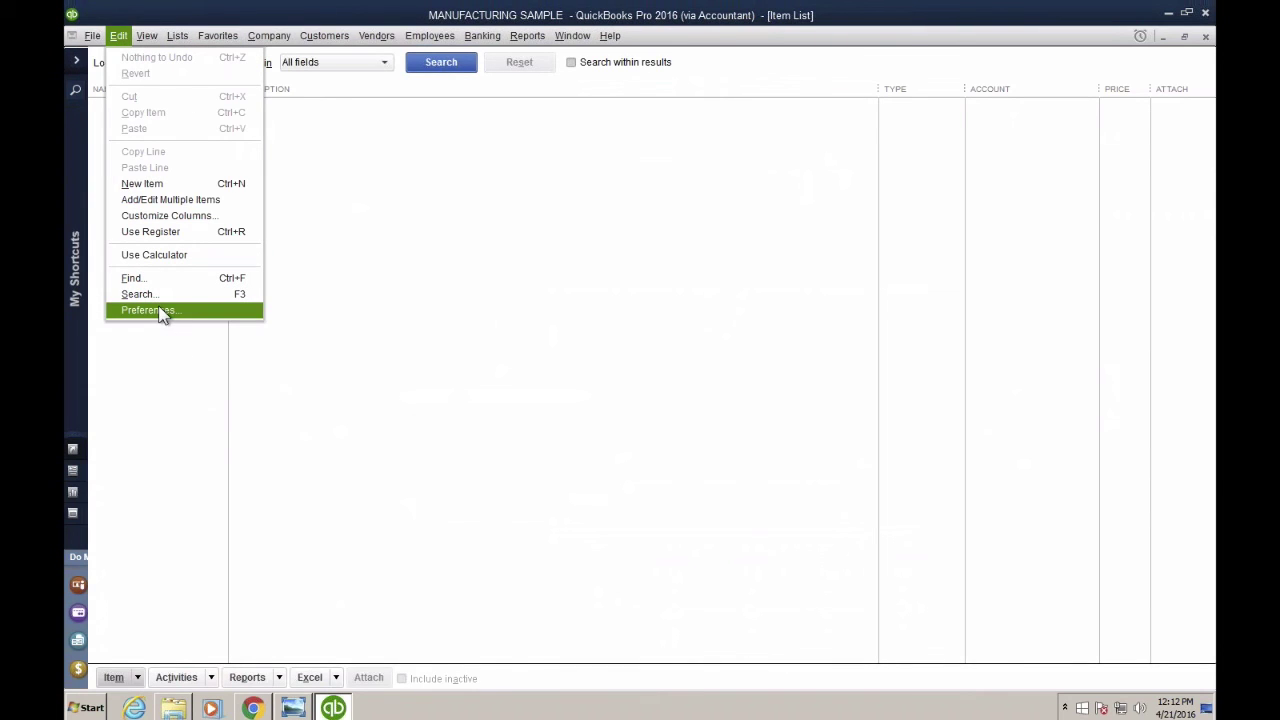
click(160, 310)
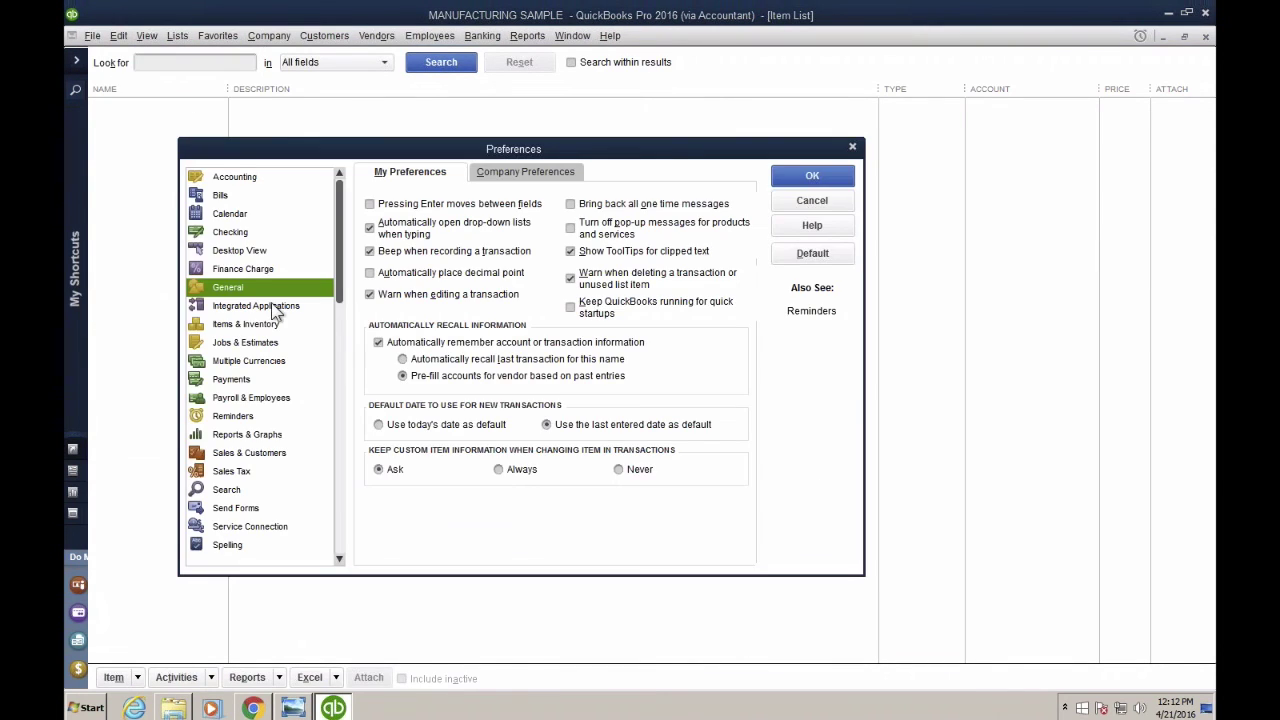
click(266, 328)
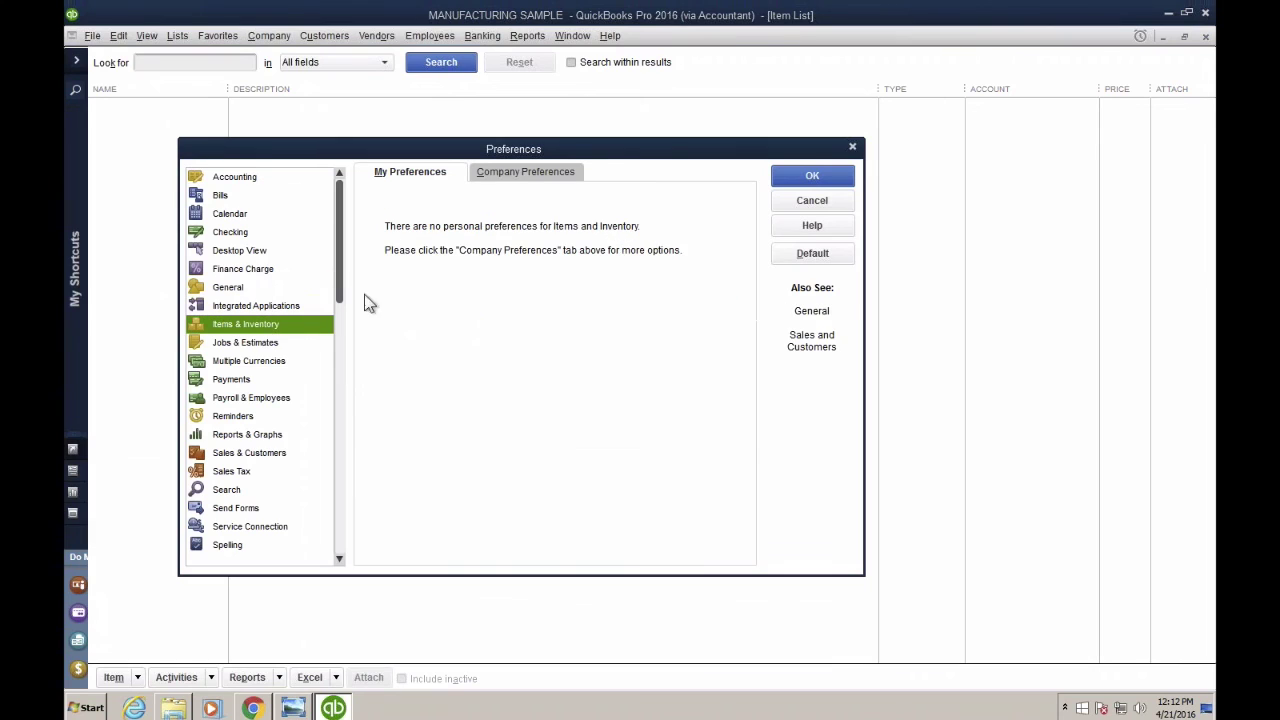
click(520, 174)
click(416, 218)
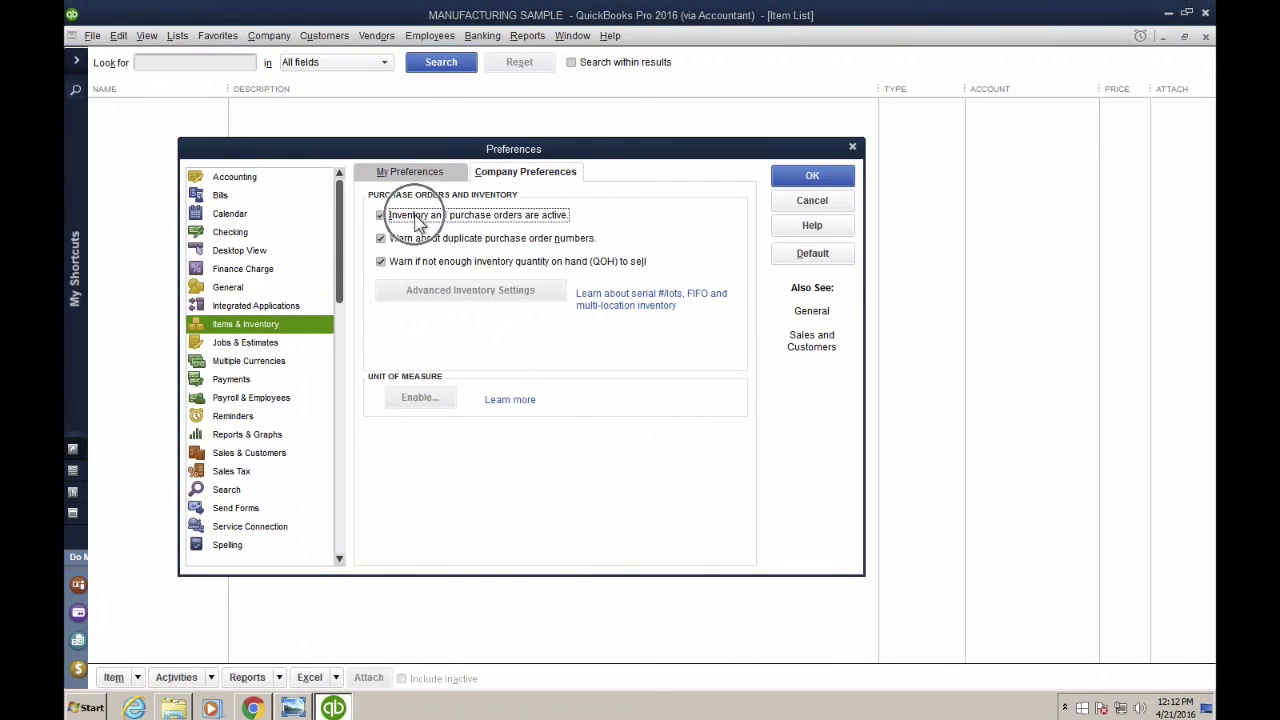
click(812, 176)
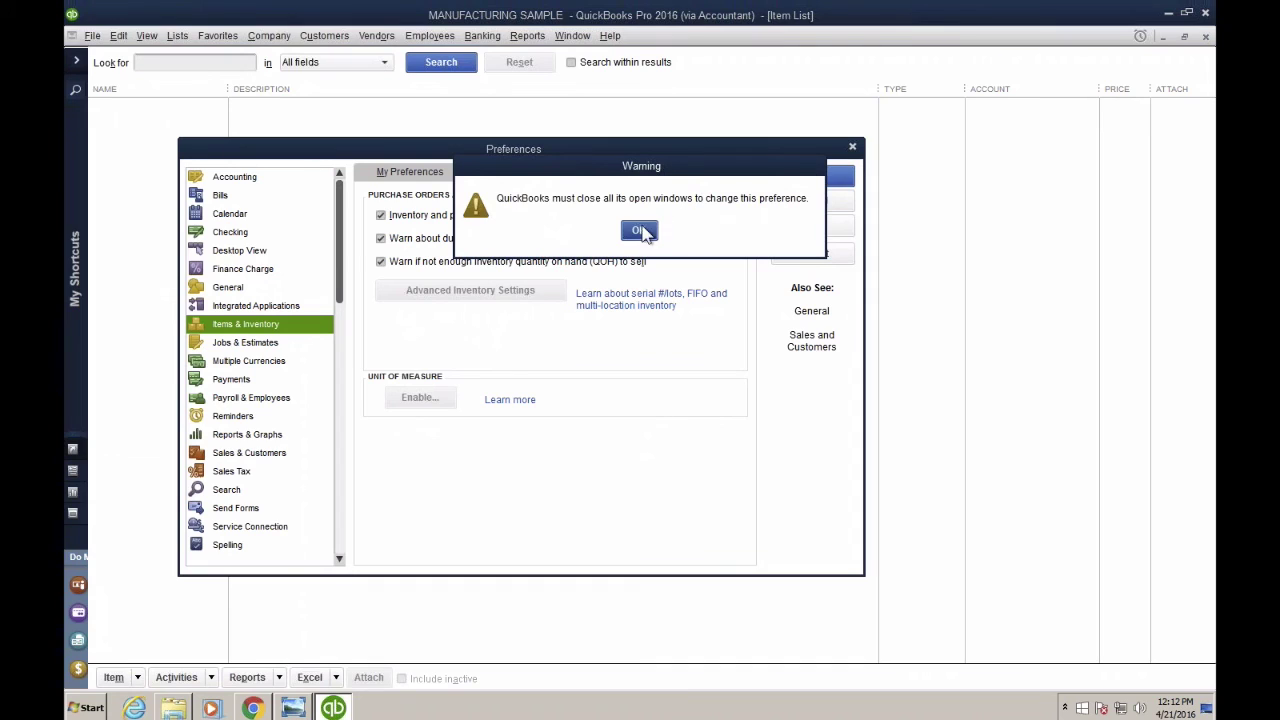
click(640, 231)
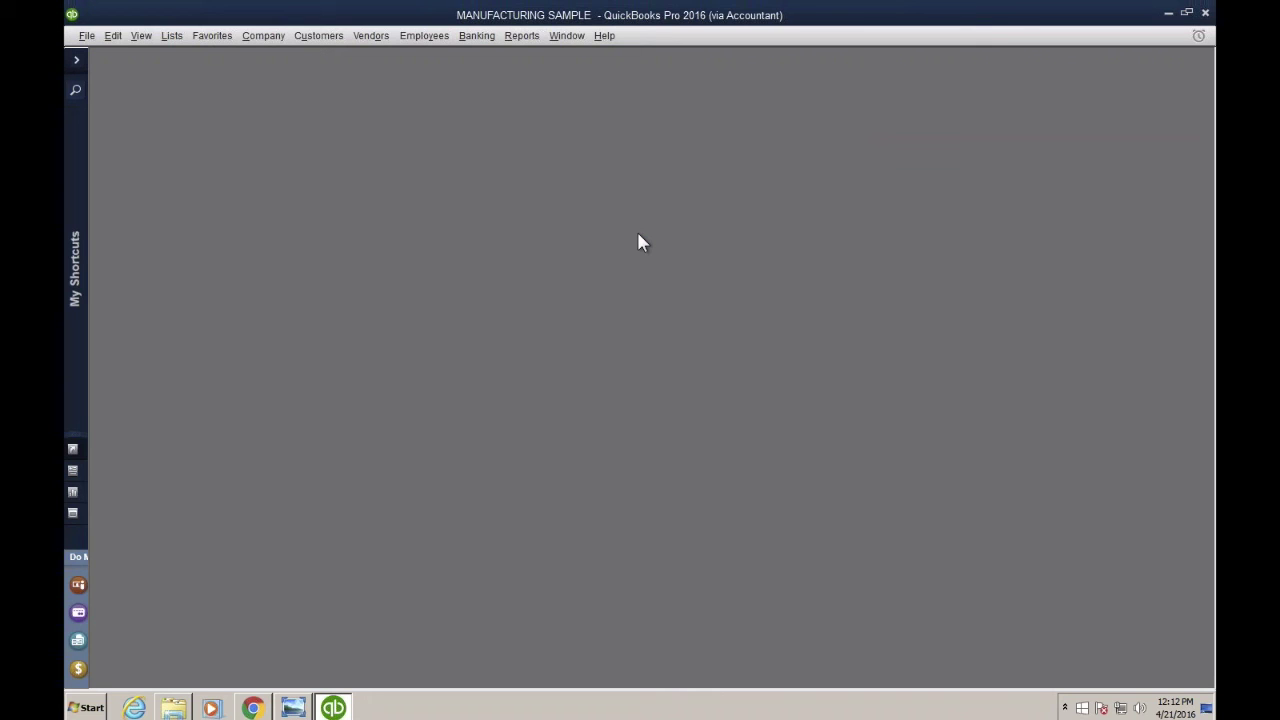
- Reopen the Item List and maximize it
click(141, 36)
click(183, 71)
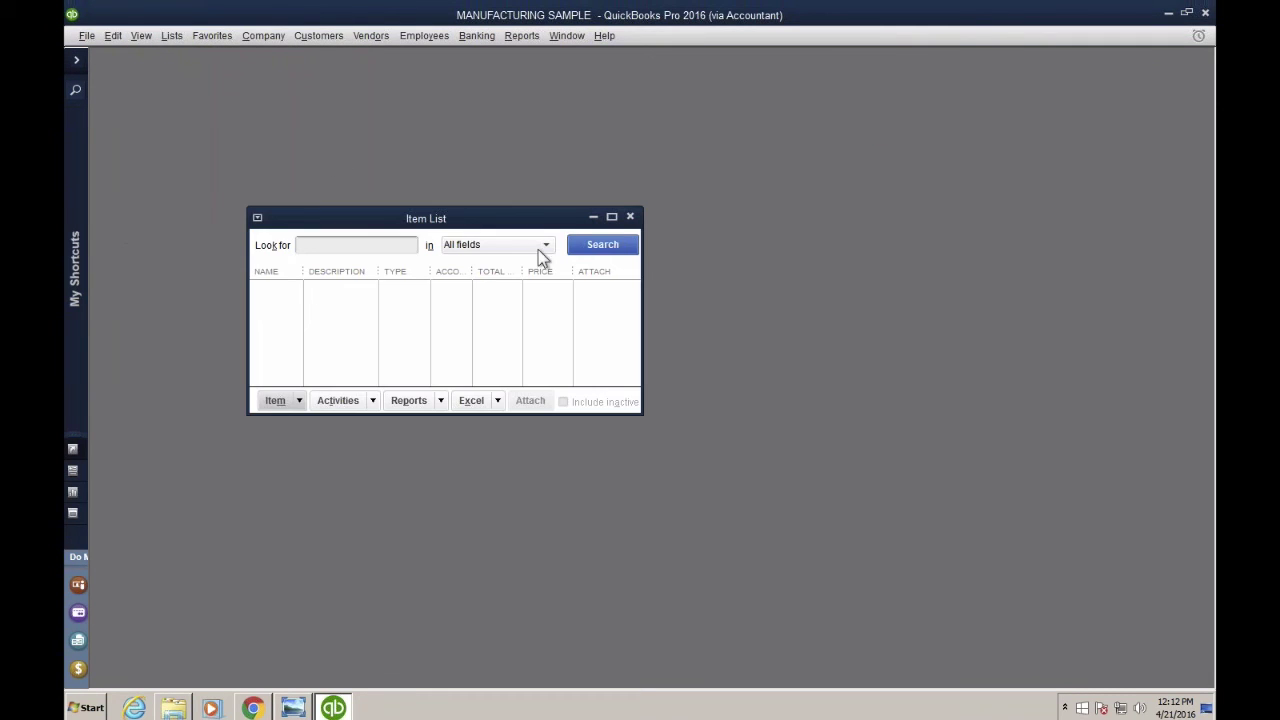
click(612, 216)
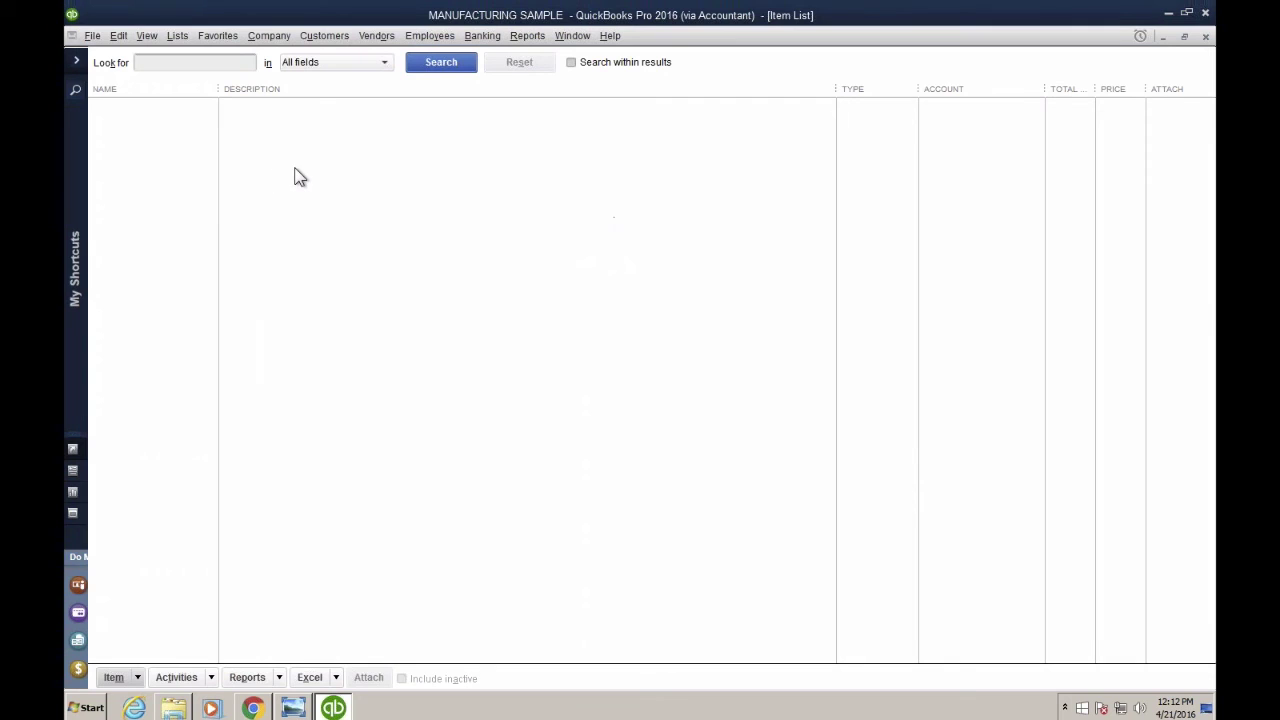
- Start a new Inventory Part named '750 ML Bottle' and check the bottle image in Chrome
right_click(295, 171)
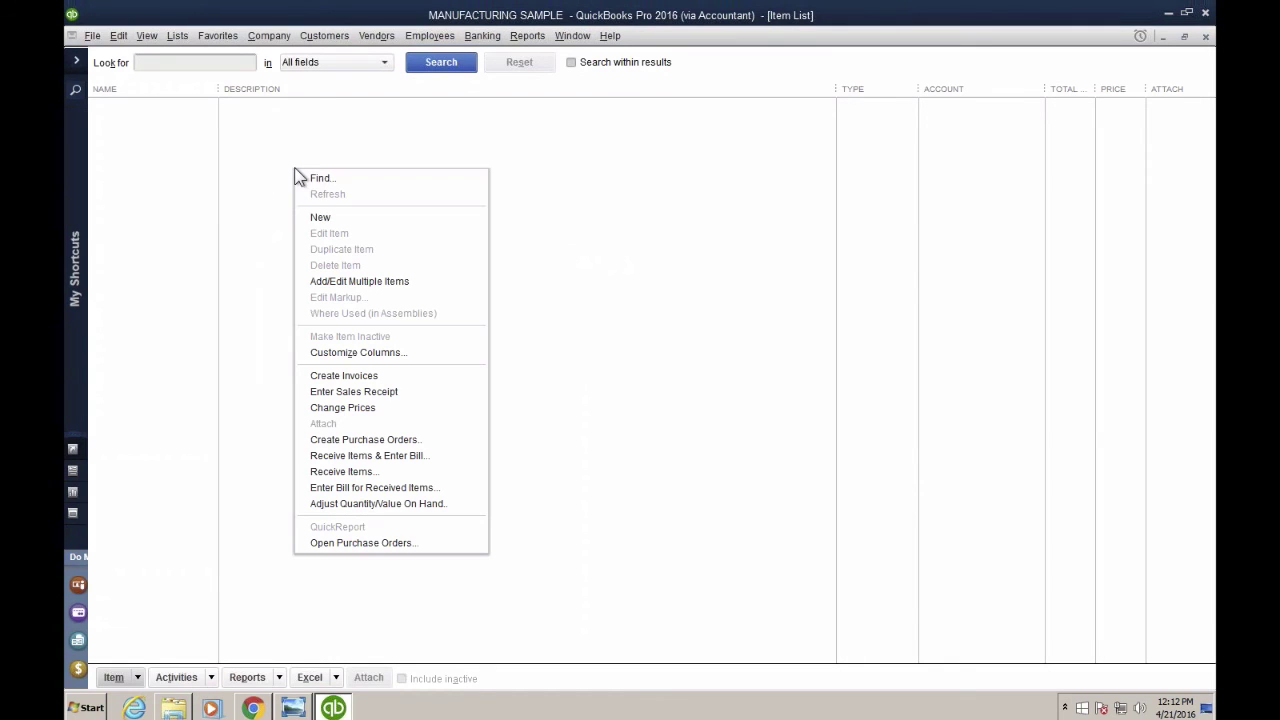
click(336, 212)
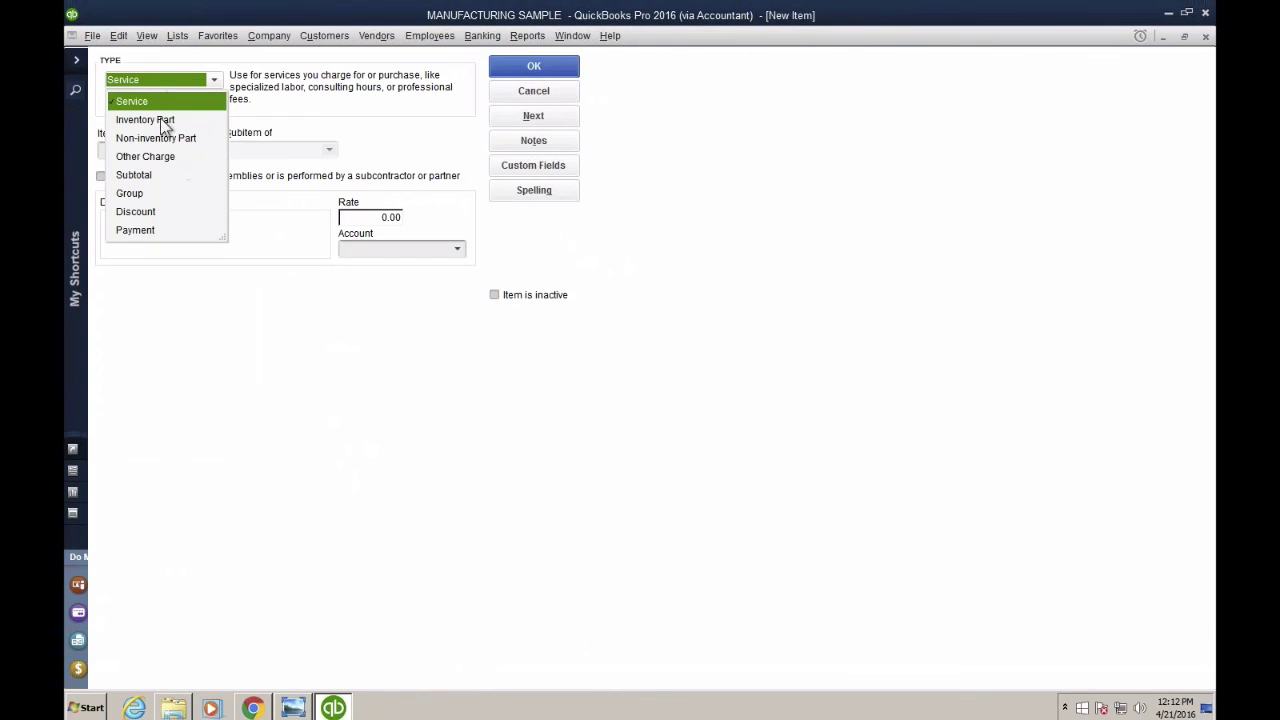
click(150, 120)
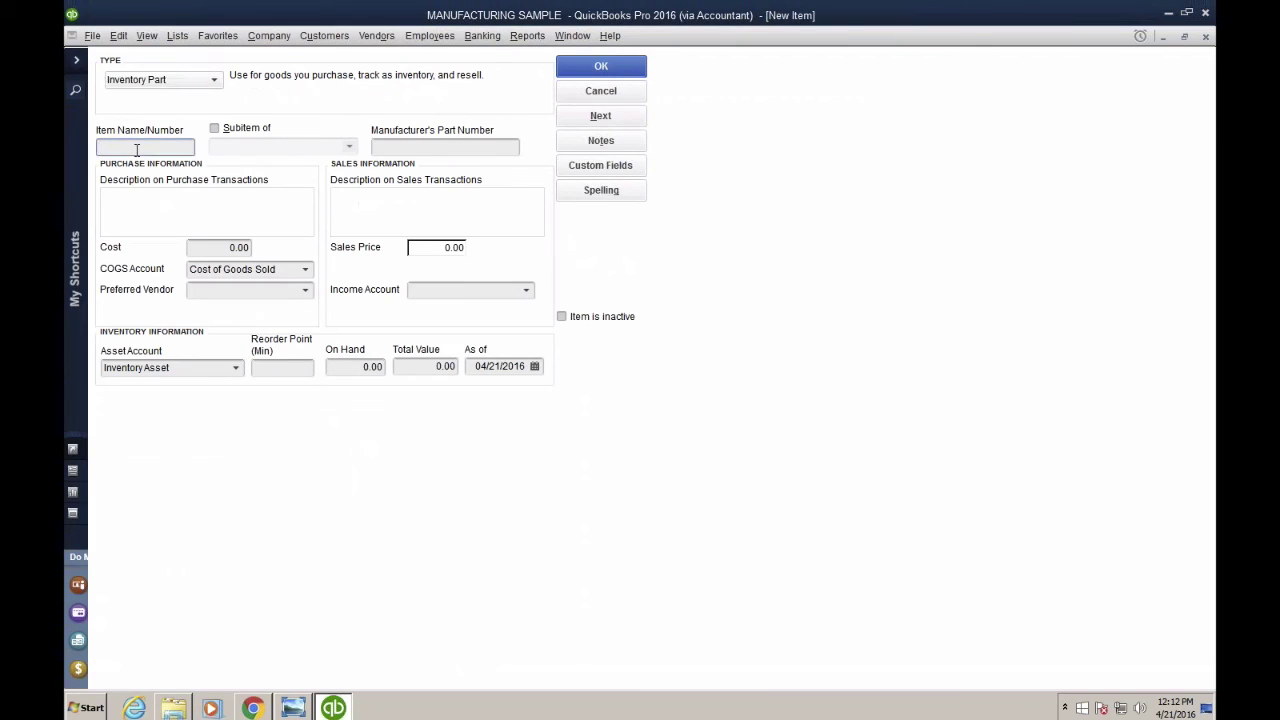
click(137, 149)
text(750 ML Bottle)
click(251, 708)
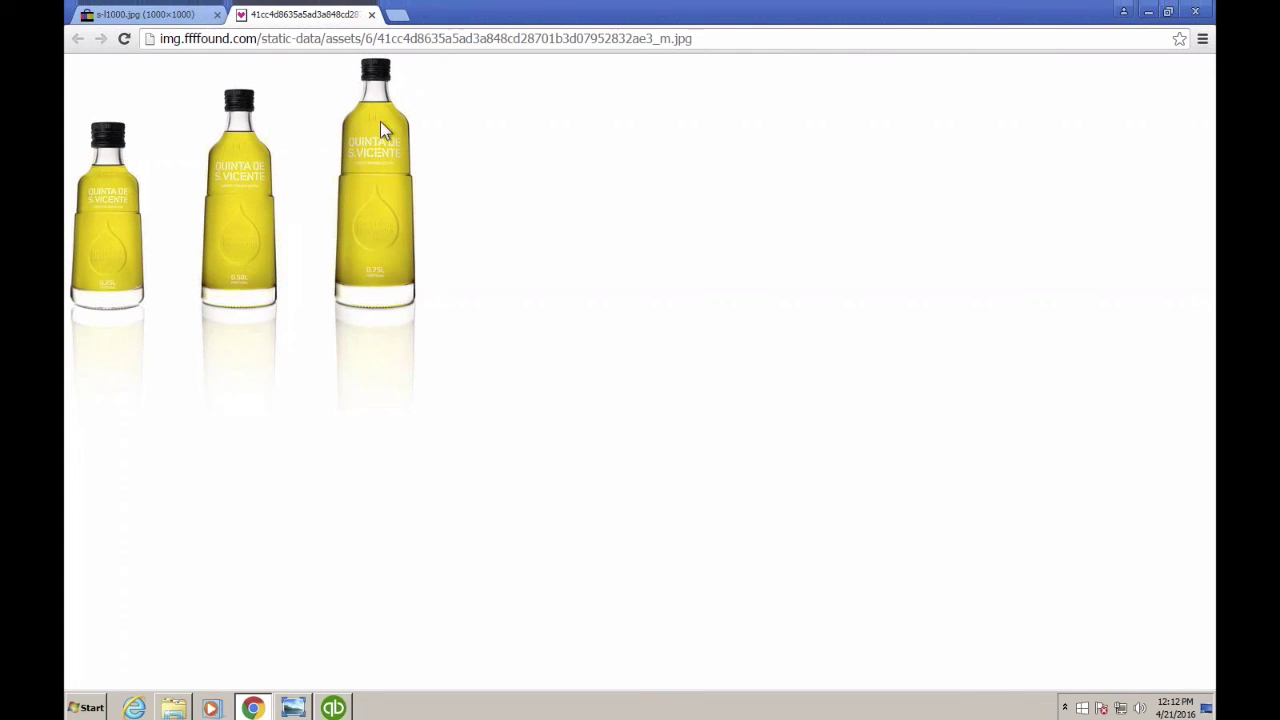
- Give 750 ML Bottle cost 0.89, sales price .89*3 (2.67), income account Sales, and save it
click(330, 708)
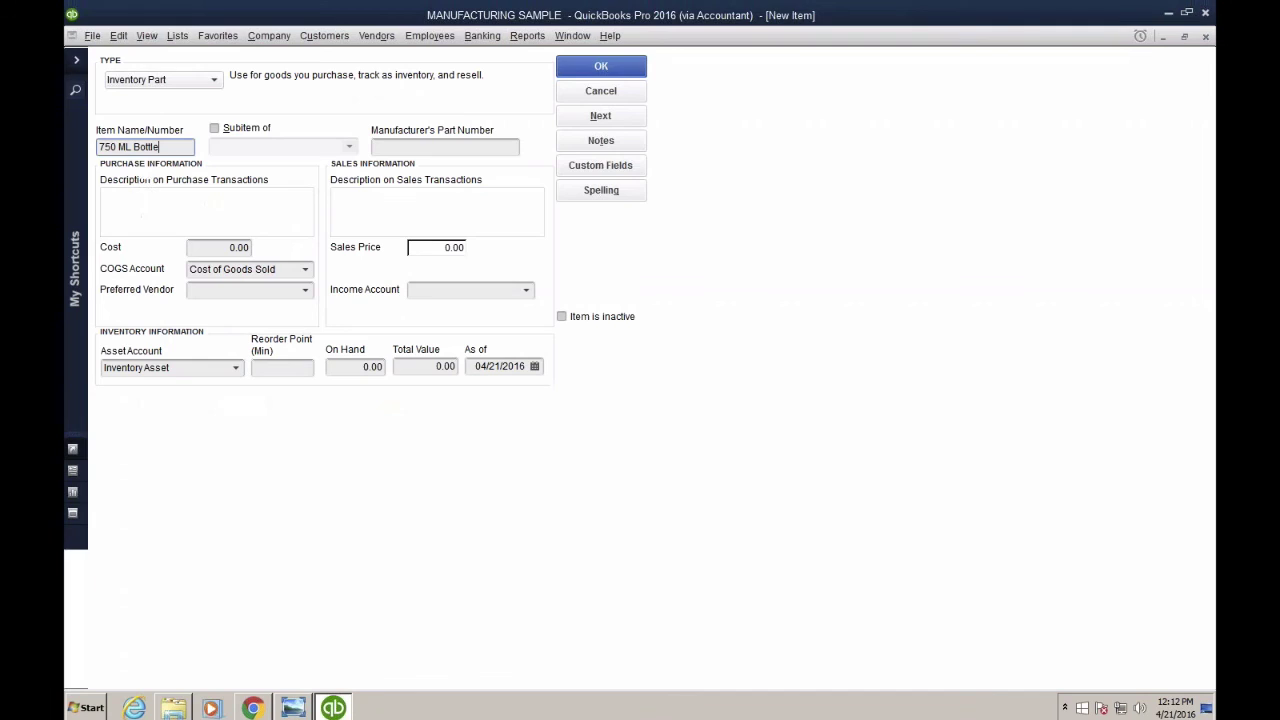
click(228, 247)
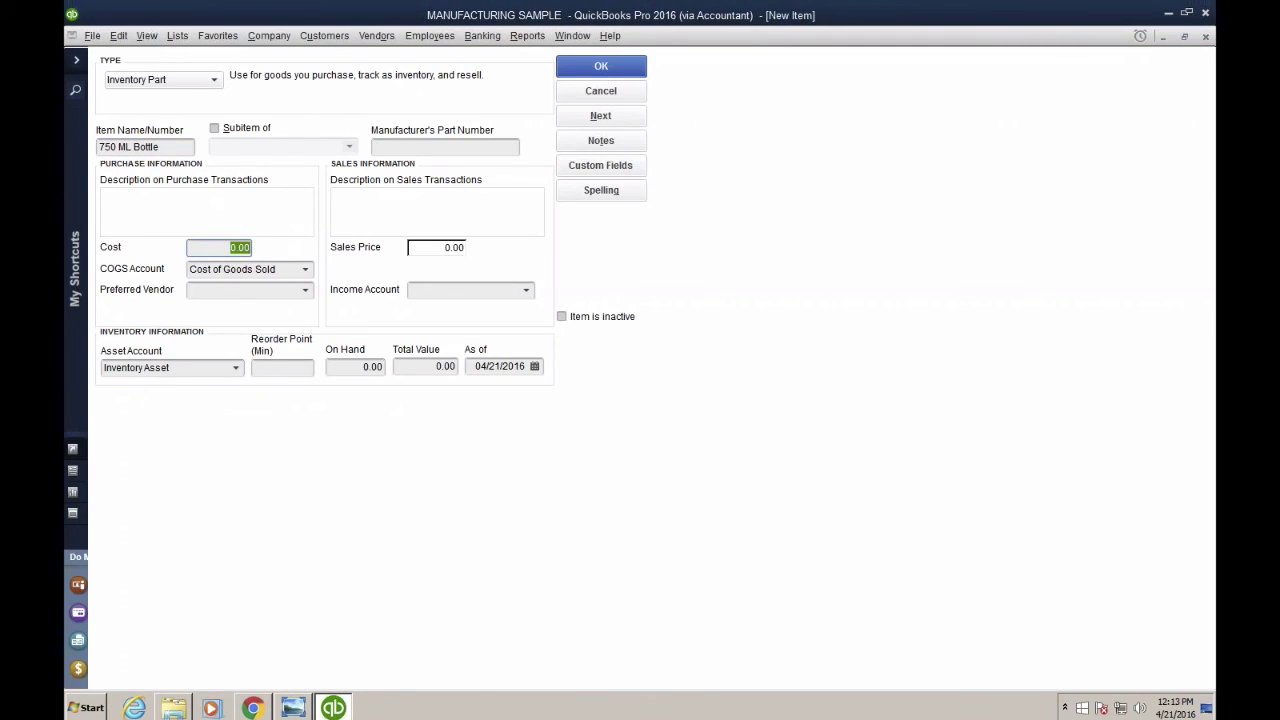
text(.89)
click(426, 251)
text(.89*3)
key(Return)
click(469, 291)
click(527, 289)
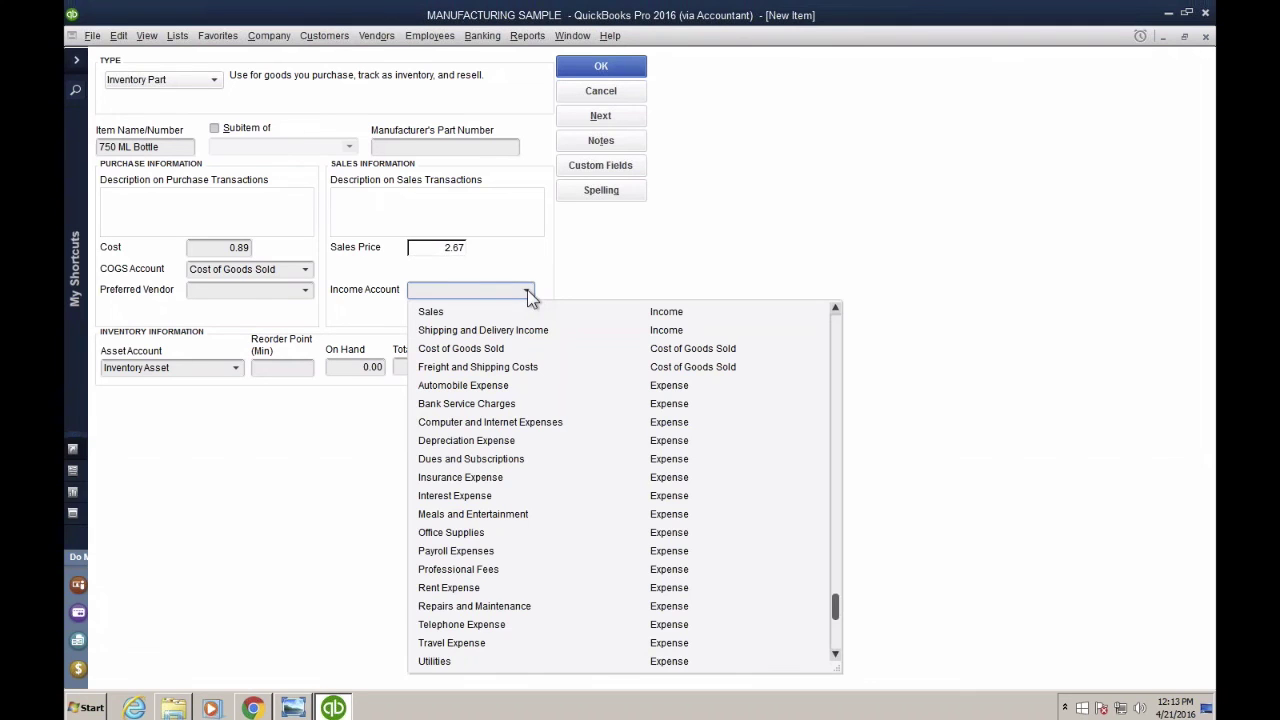
click(465, 311)
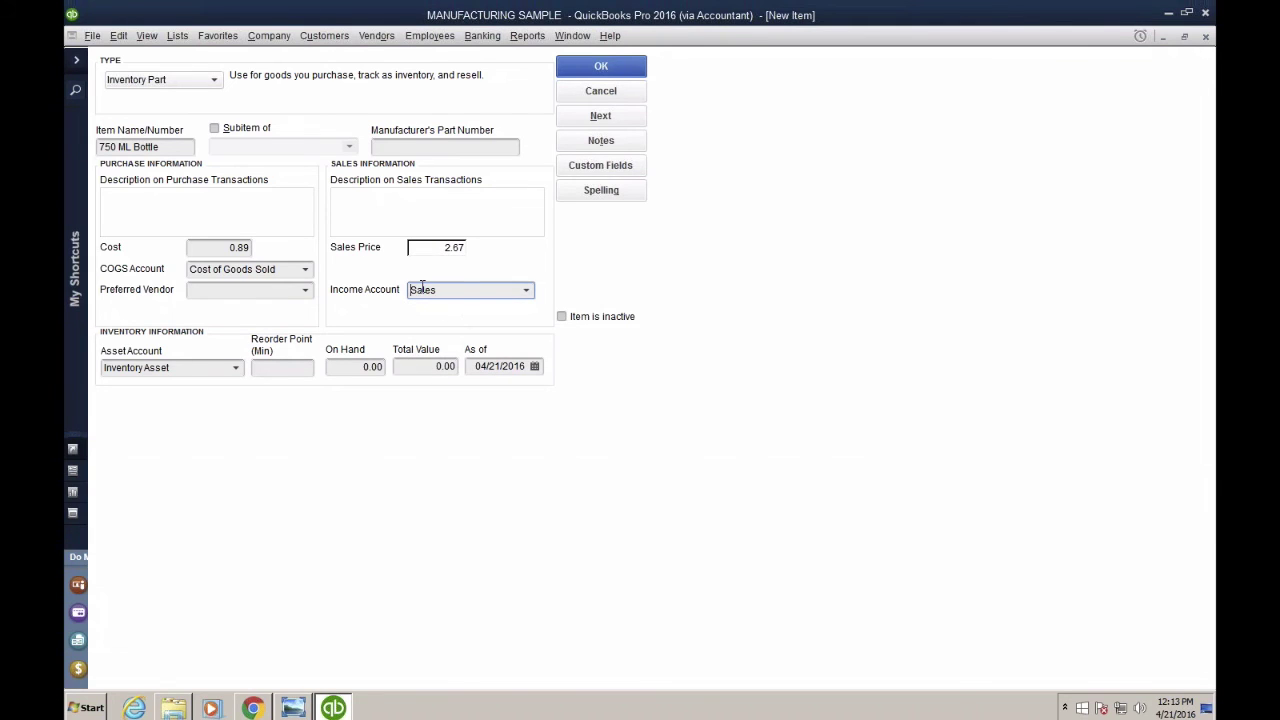
click(600, 66)
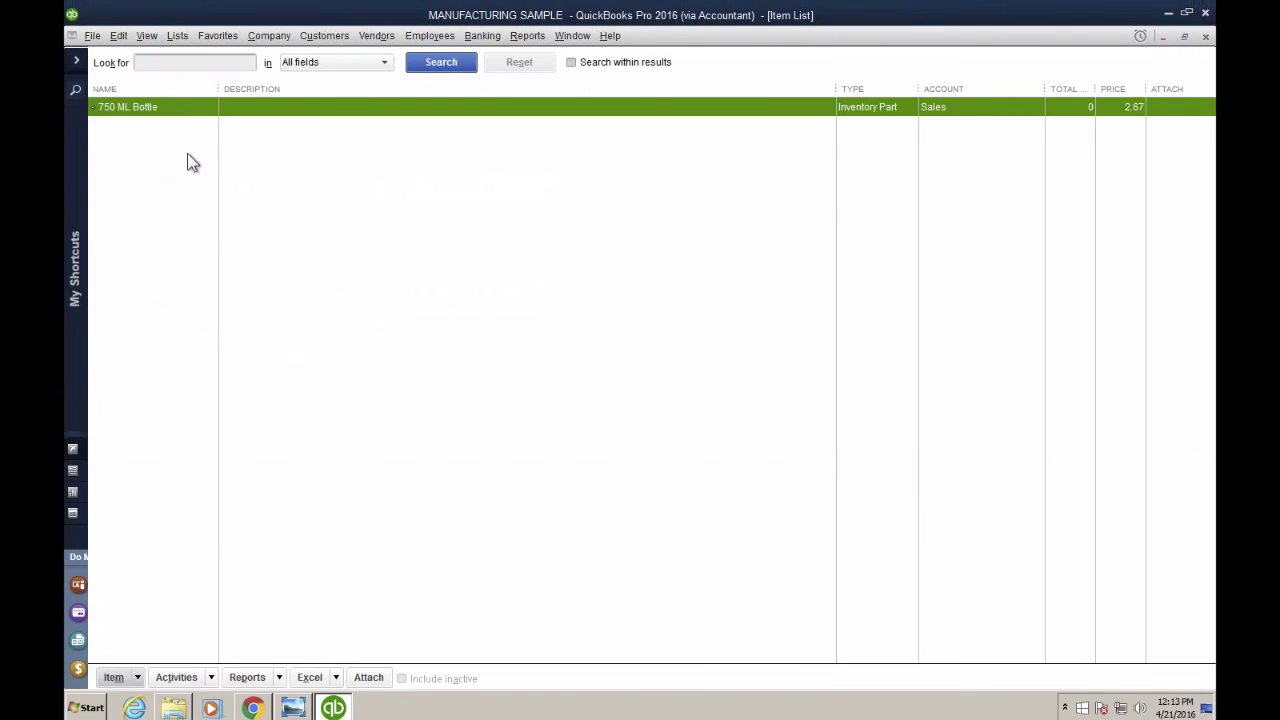
- Create a new Inventory Part named Oil with the description 'by the ML'
right_click(187, 153)
click(255, 204)
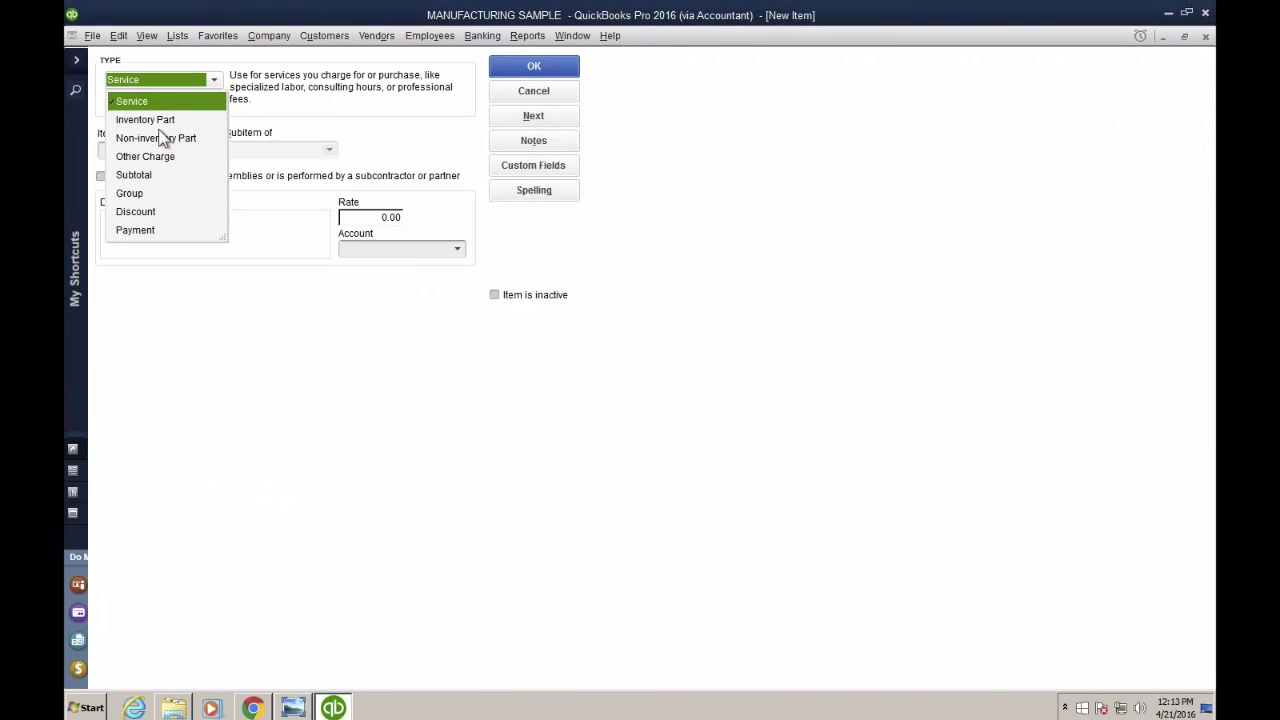
click(155, 119)
click(125, 146)
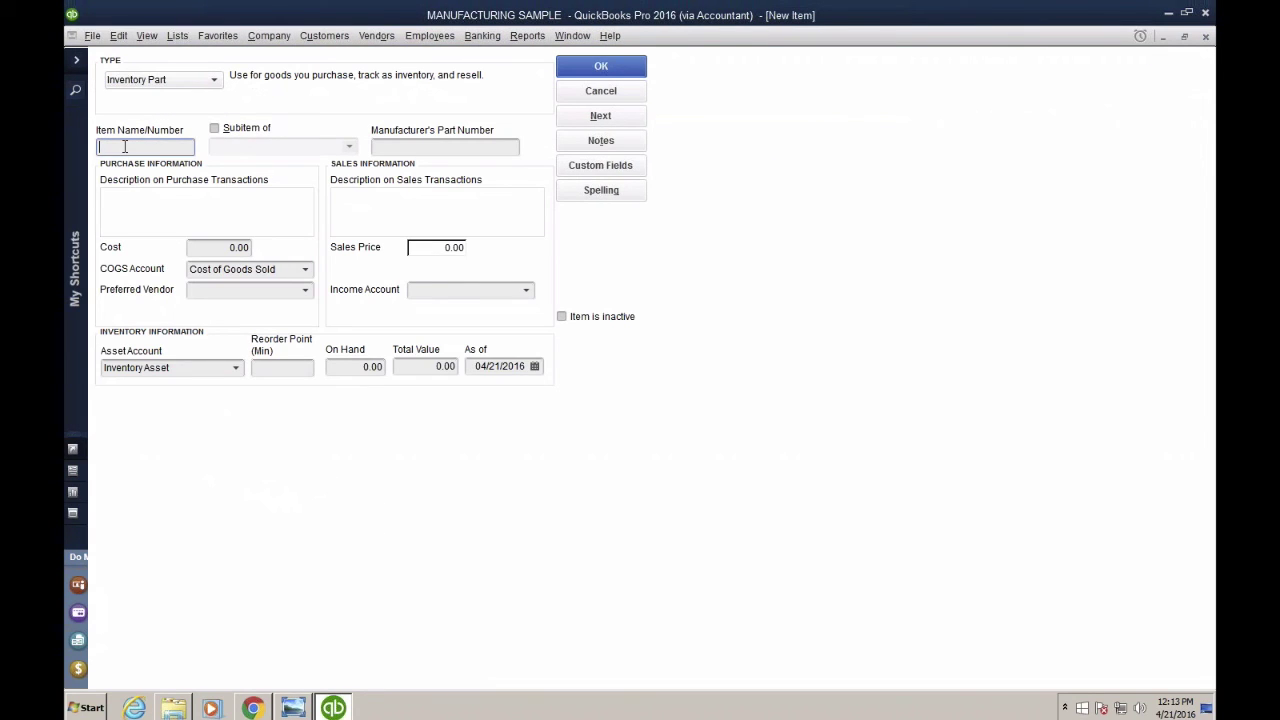
text(Oil)
click(220, 249)
click(177, 206)
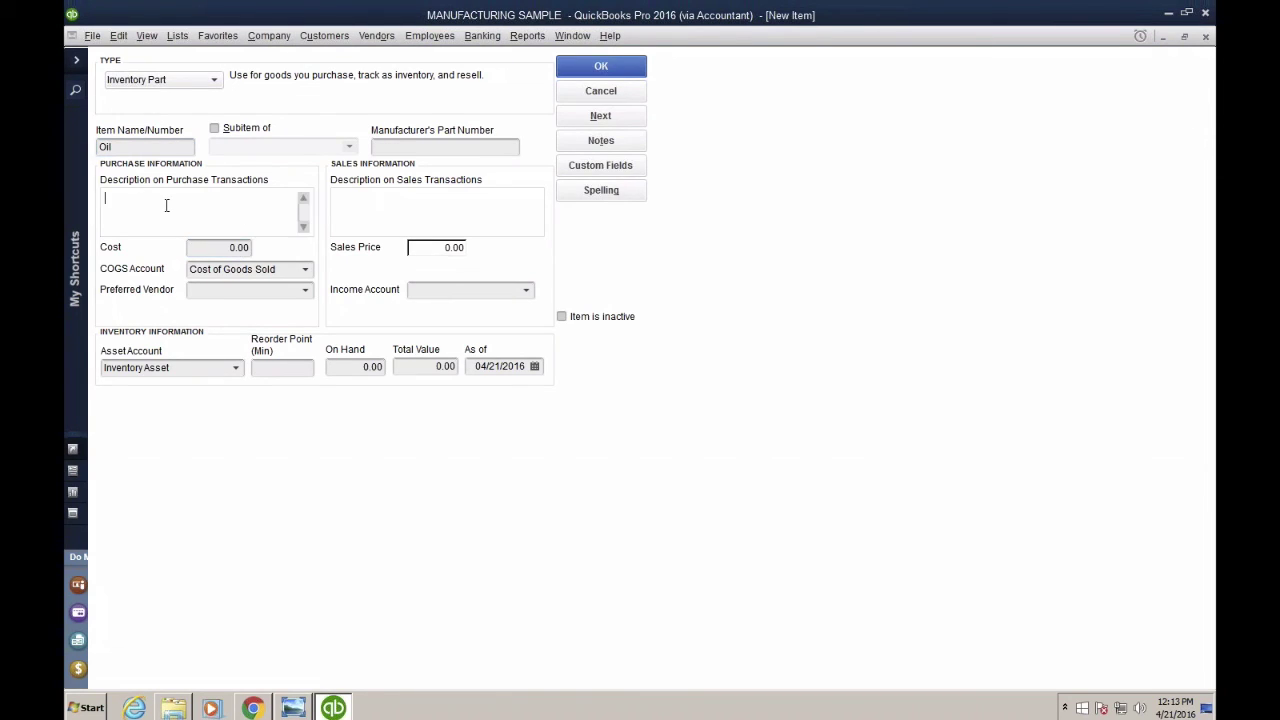
text(by the ML)
key(Tab)
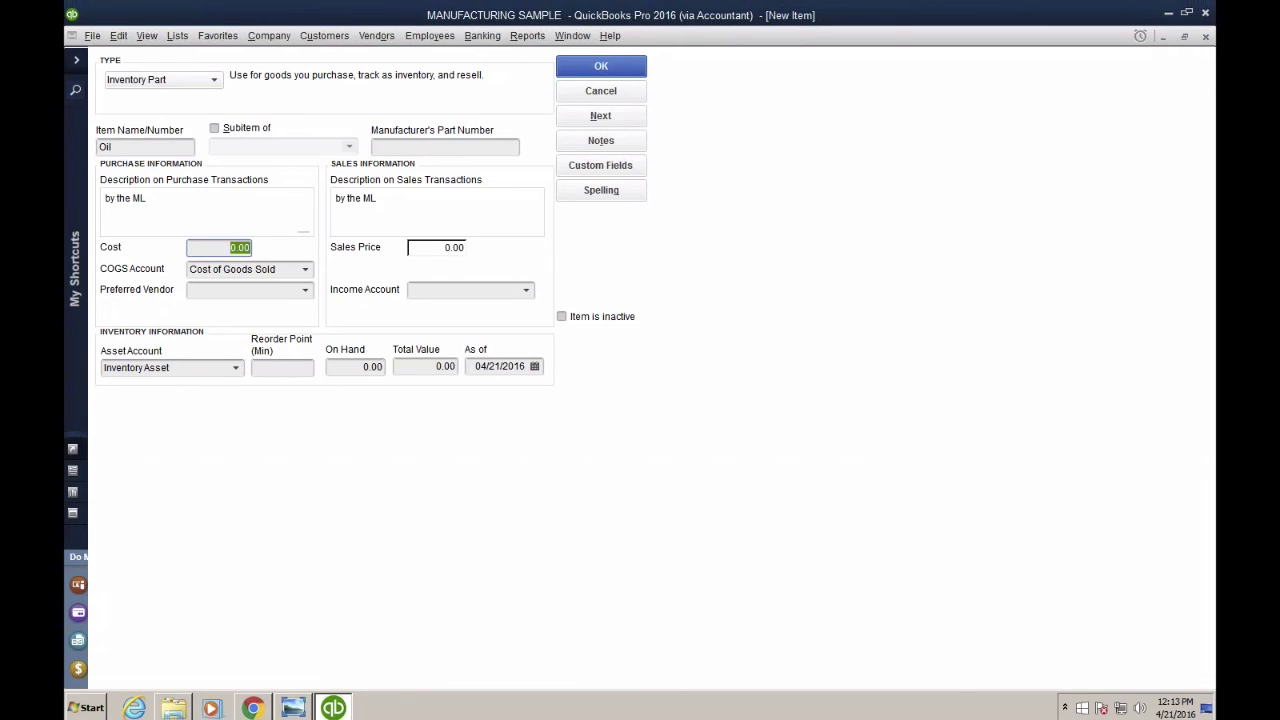
- Set Oil's cost to 0.02, income account Sales, sales price 0.06, and save it
text(.02)
key(Tab)
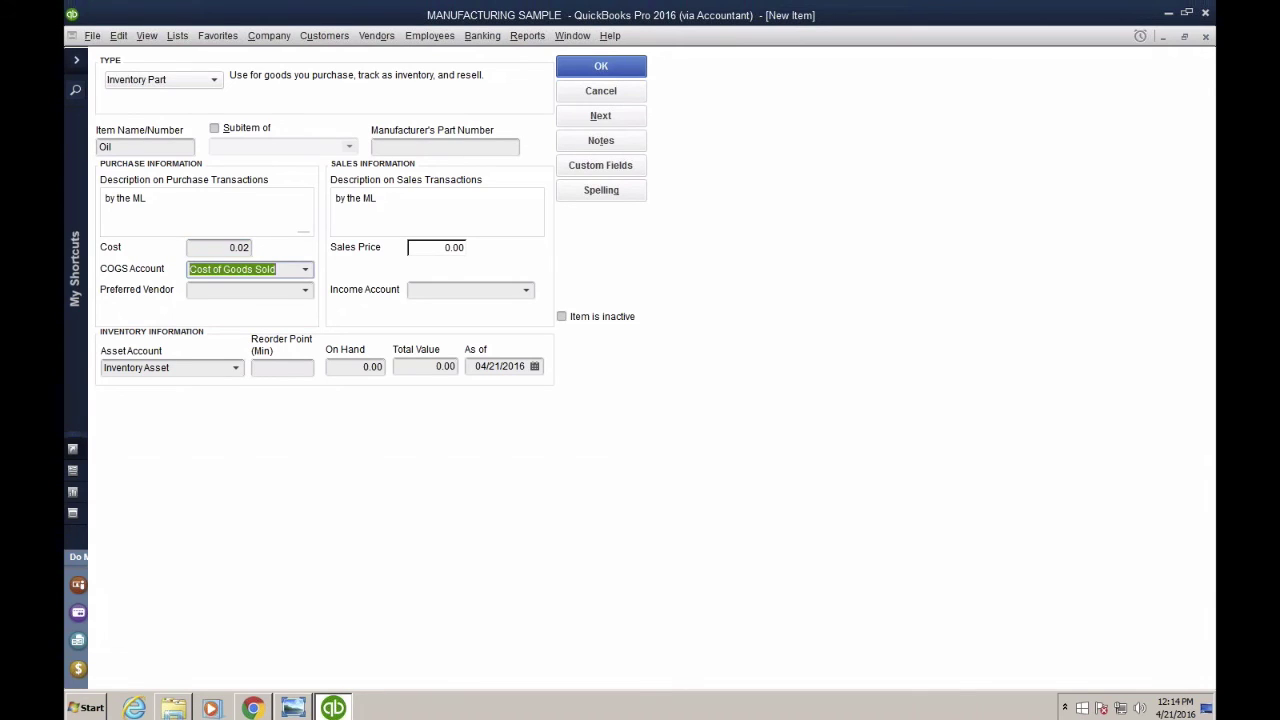
click(459, 289)
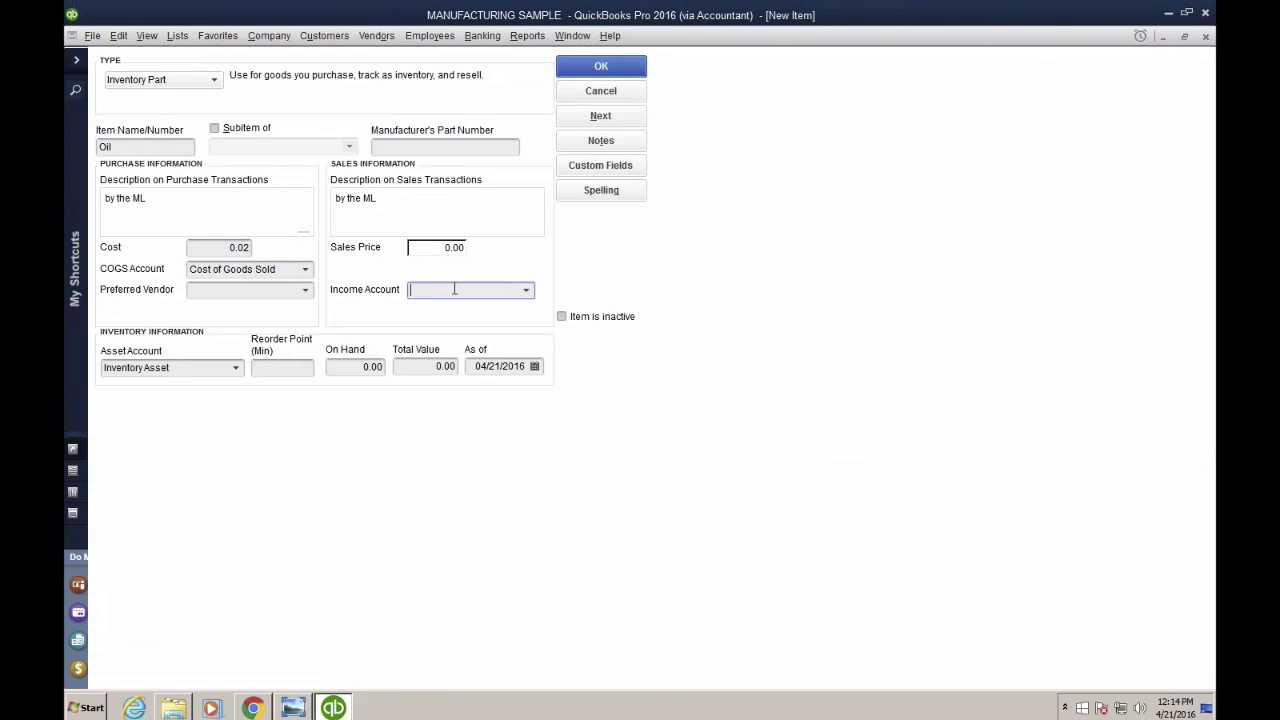
text(Sales)
key(Tab)
click(440, 251)
text(.06)
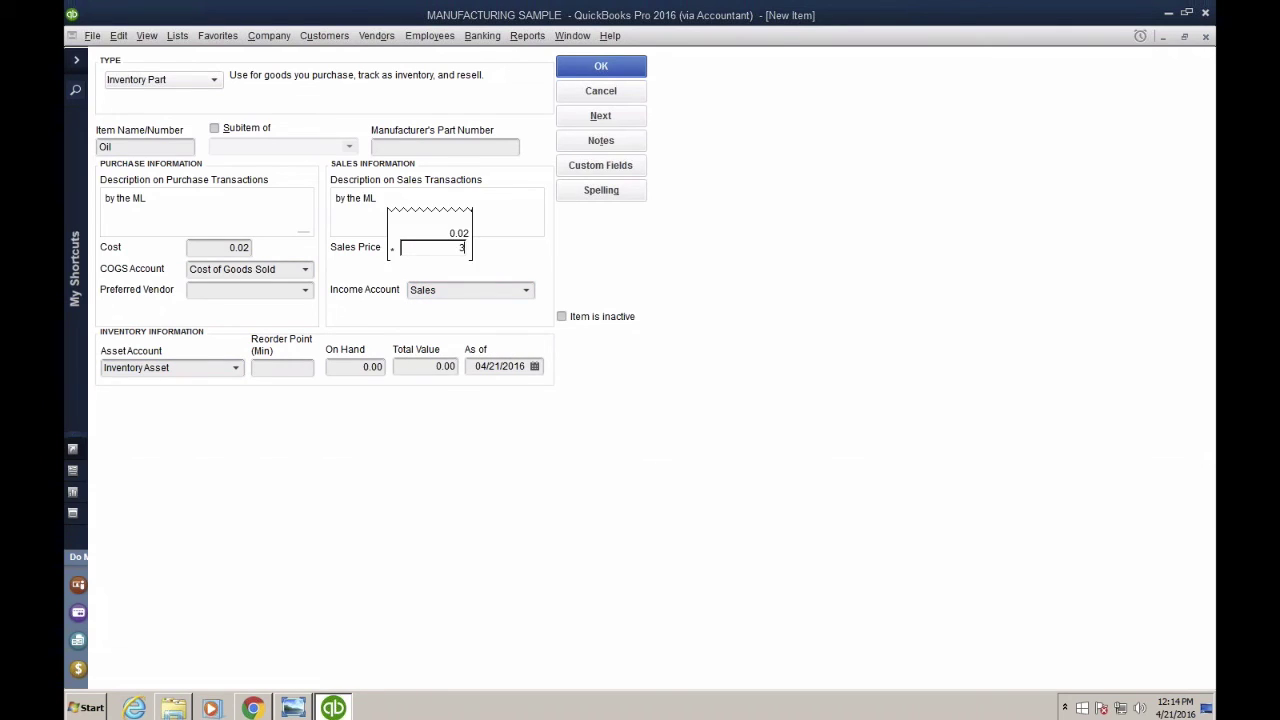
click(451, 209)
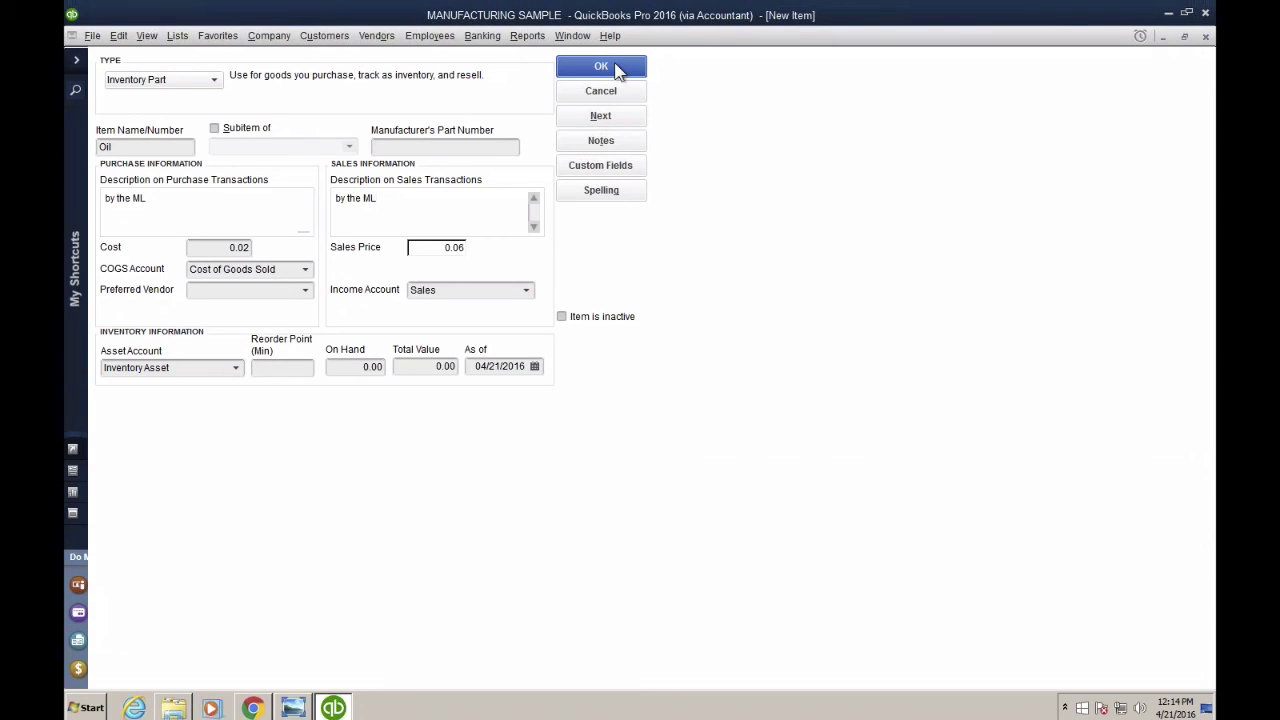
click(601, 66)
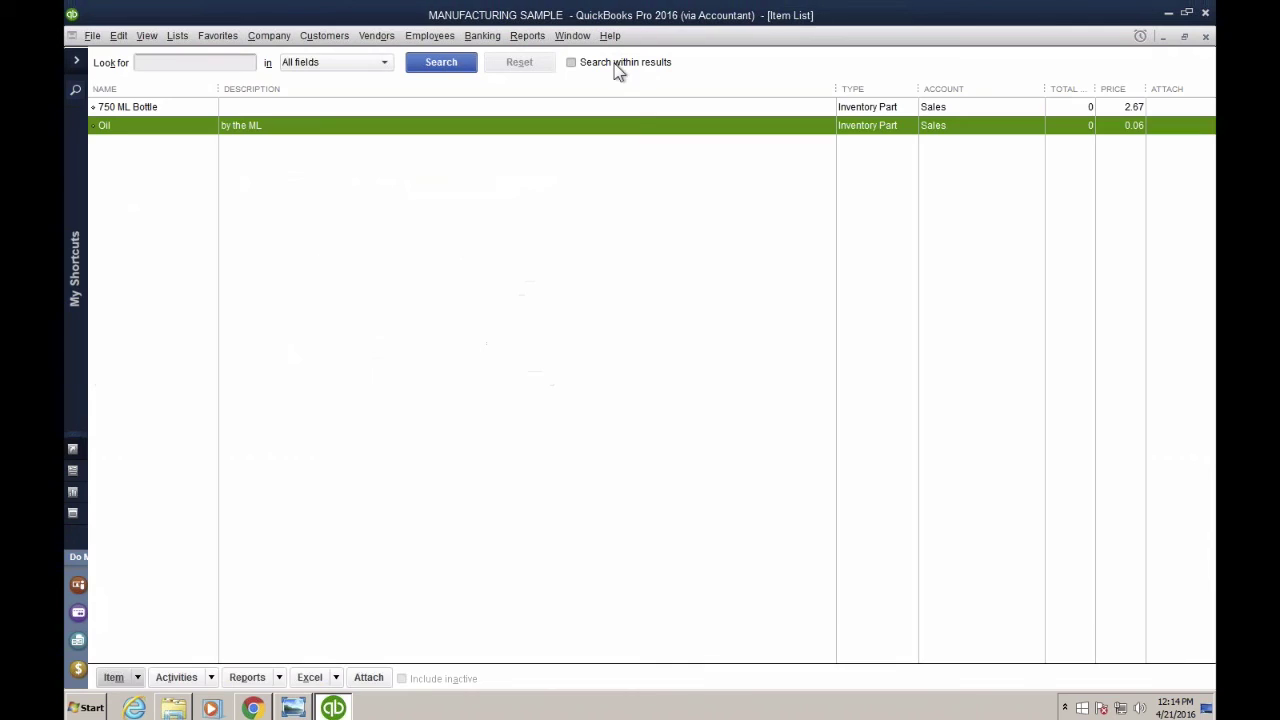
- Start a new Inventory Part item named Cap, checking the bottle reference image
click(140, 678)
click(137, 410)
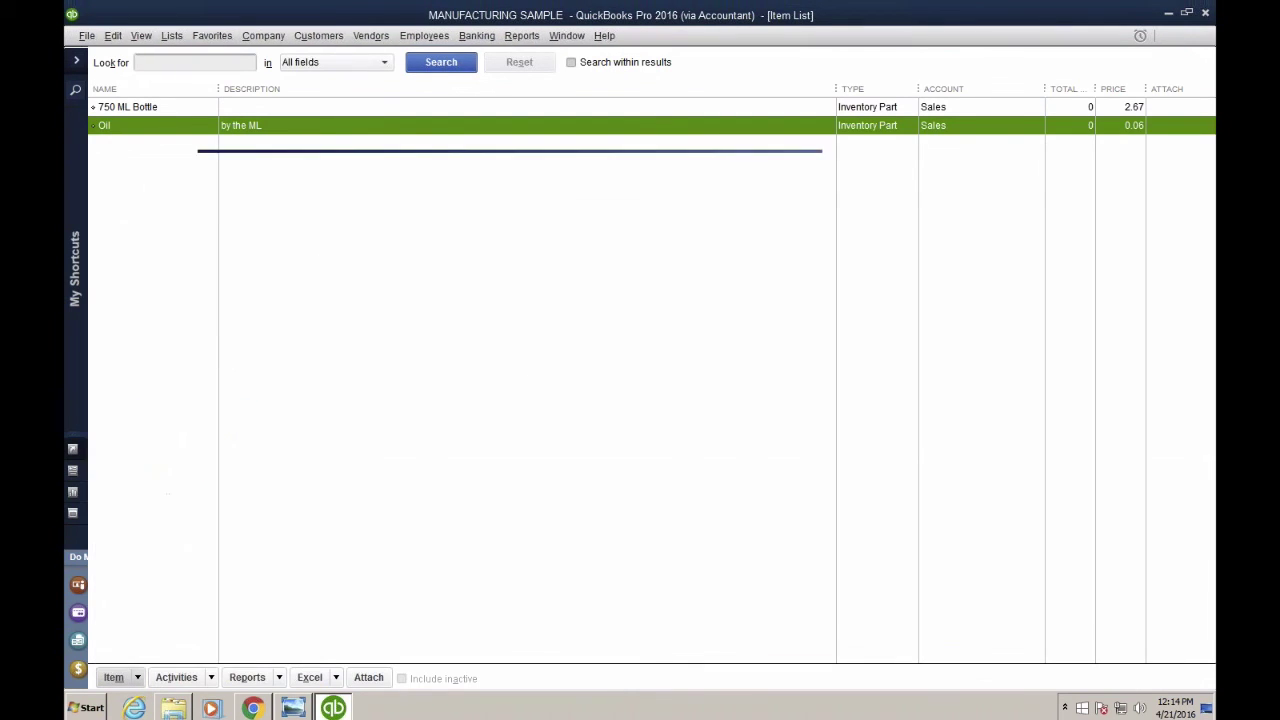
click(253, 708)
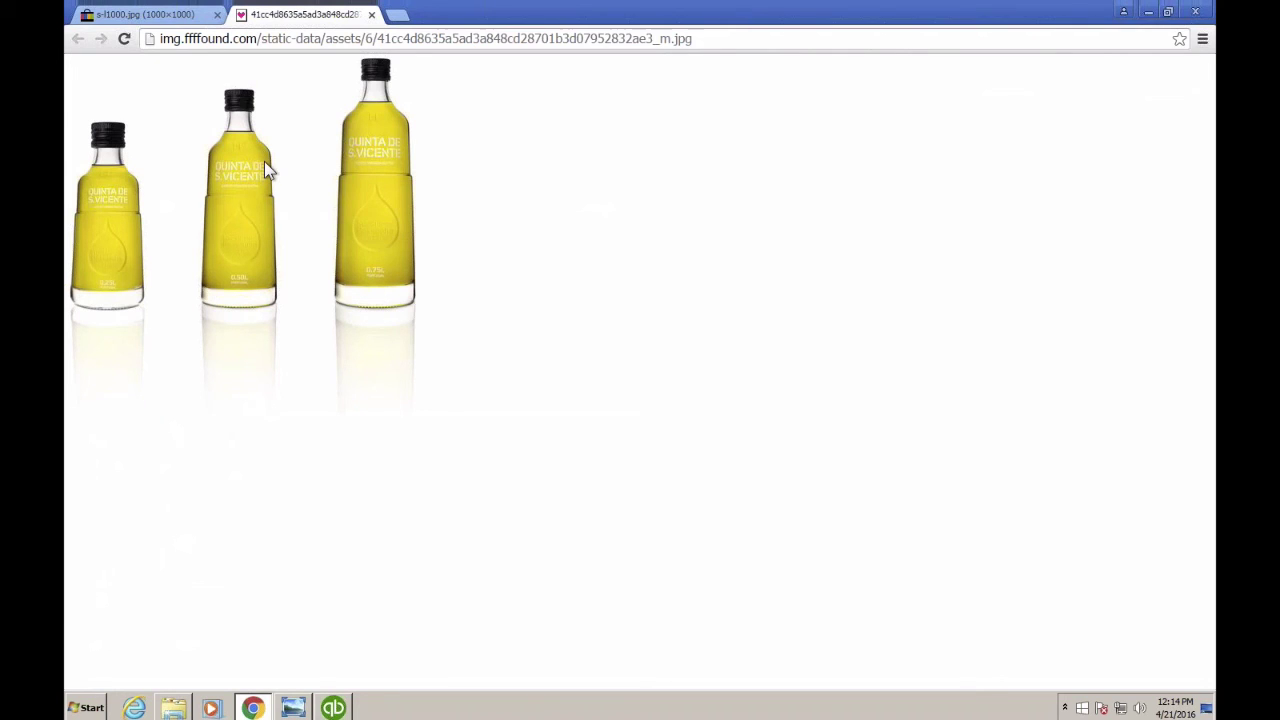
click(333, 708)
click(153, 151)
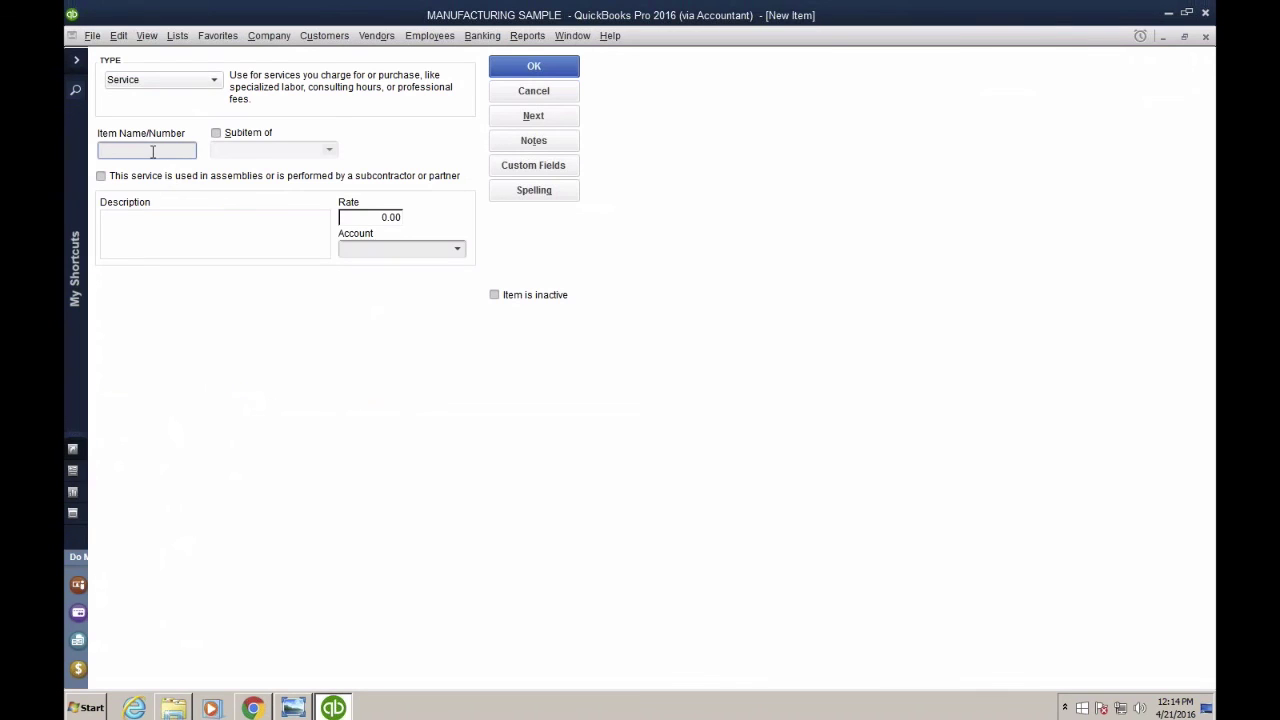
text(Coil)
click(184, 80)
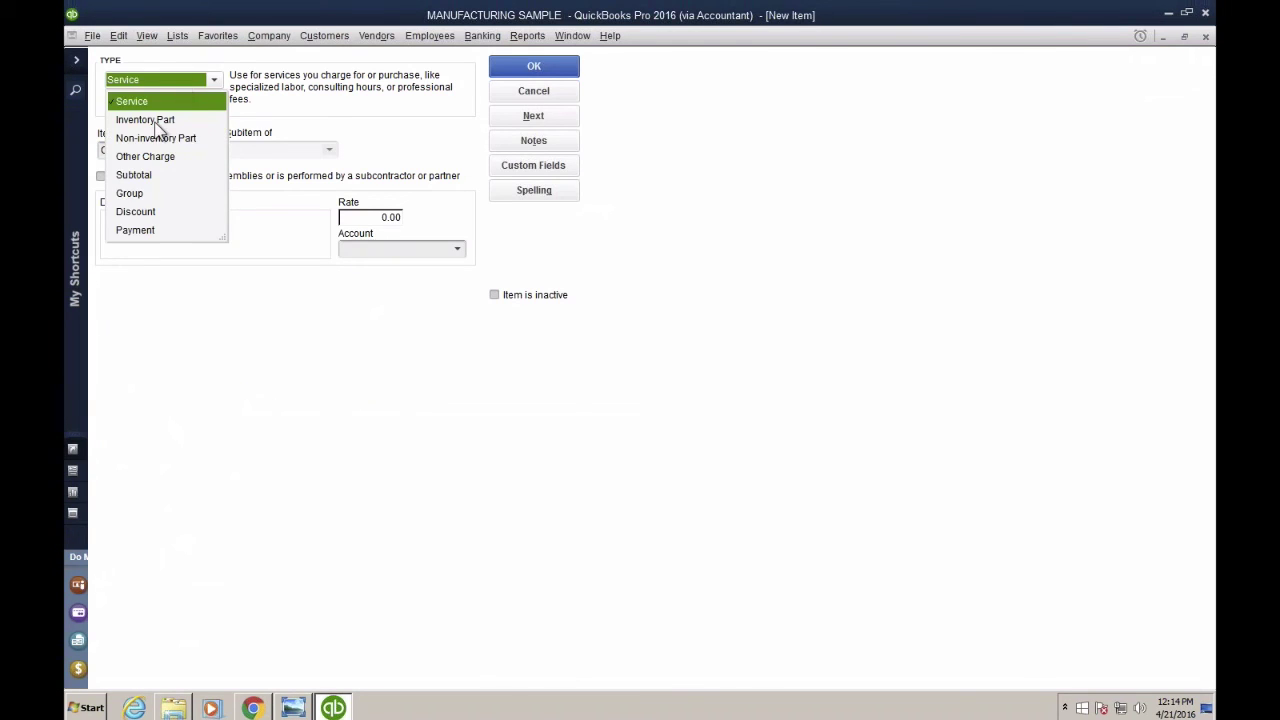
click(150, 120)
- Give Cap cost 0.04, sales price .04*3 (0.12), and income account Sales
click(214, 248)
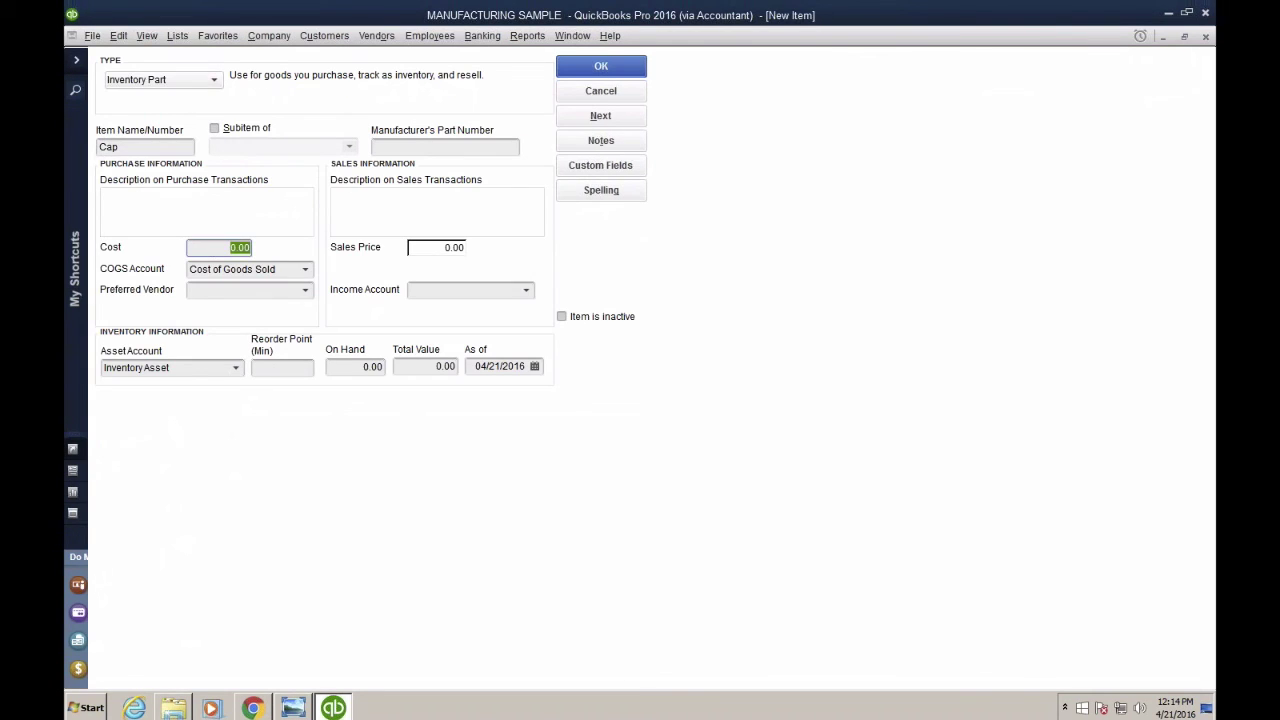
text(.04)
key(Tab)
key(Tab)
key(Tab)
key(Tab)
text(.04*3)
key(Return)
key(Tab)
text(Sales)
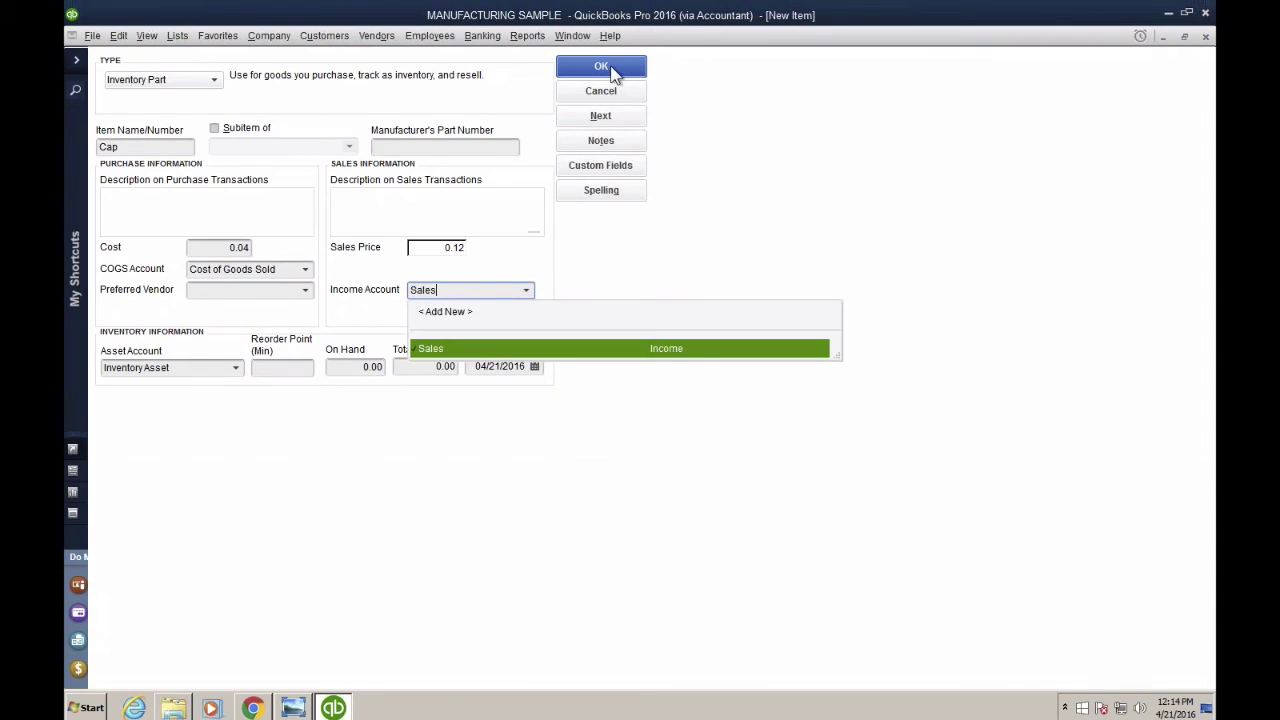
click(612, 70)
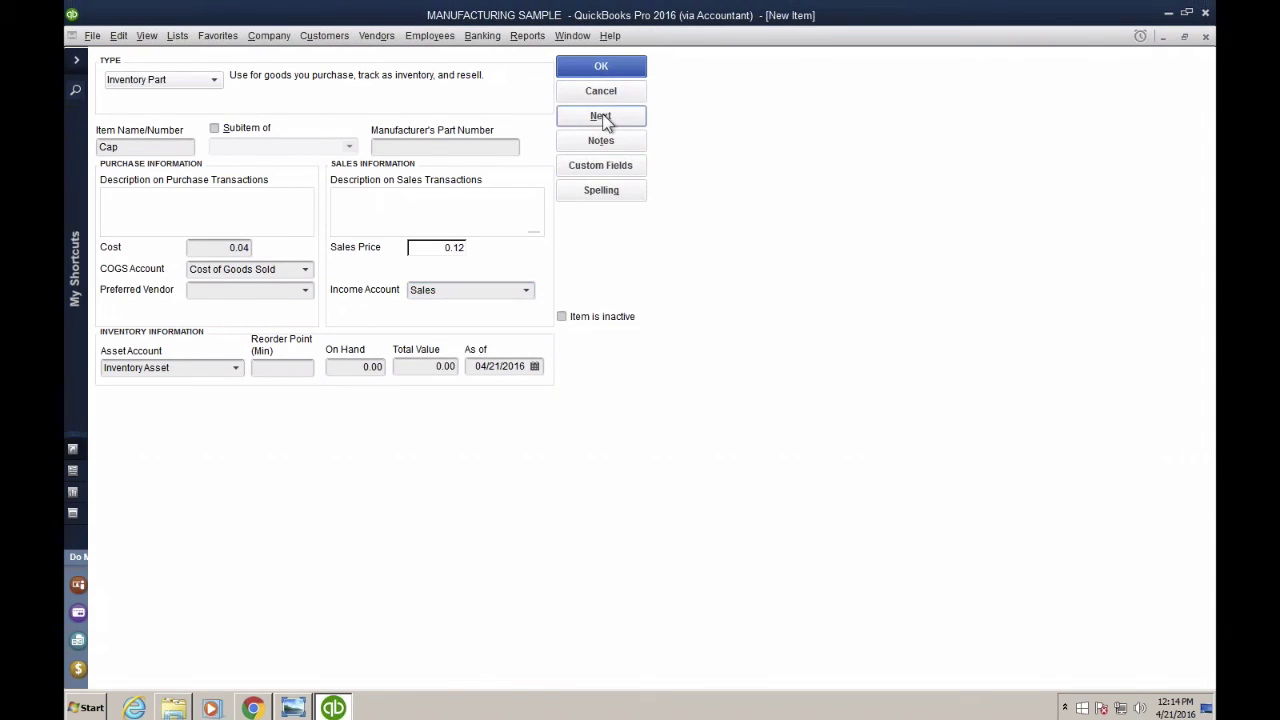
- Save Cap and start a new Label item with cost 0.10
click(600, 116)
click(142, 147)
text(LAbel)
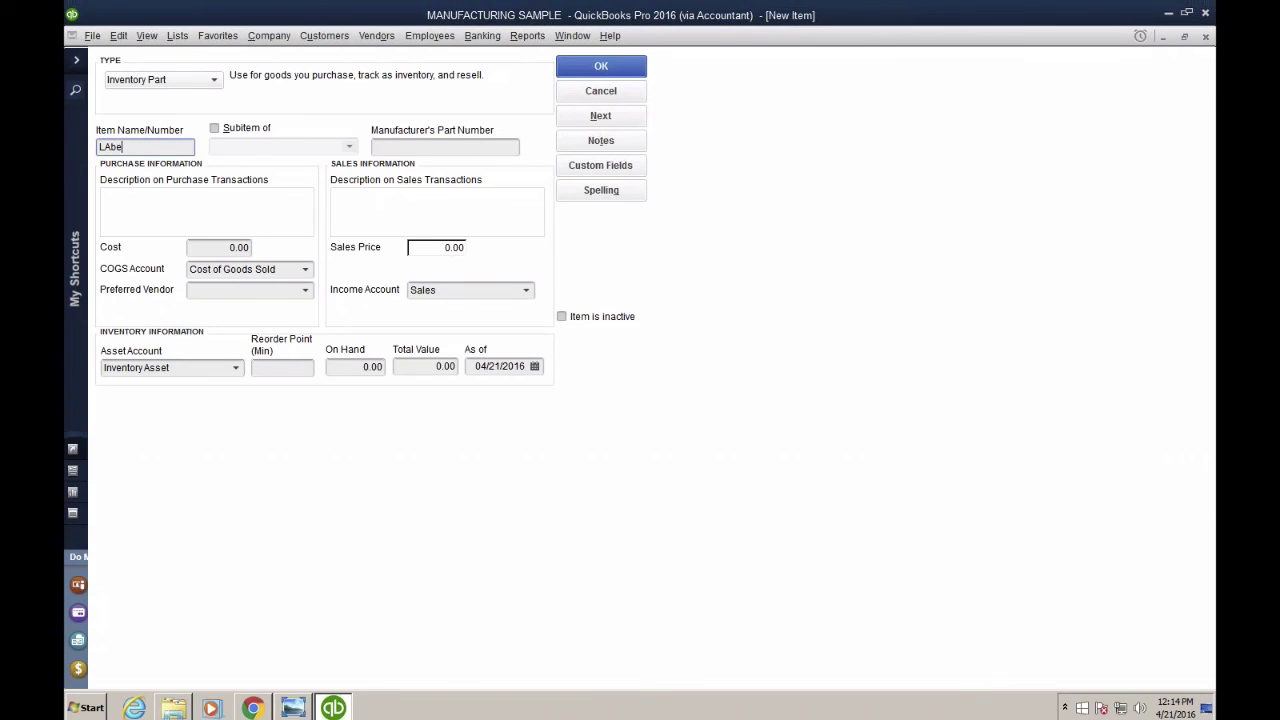
key(shift+Left)
key(shift+Left)
key(shift+Left)
key(shift+Left)
text(abel)
key(Tab)
key(Tab)
key(Tab)
key(Tab)
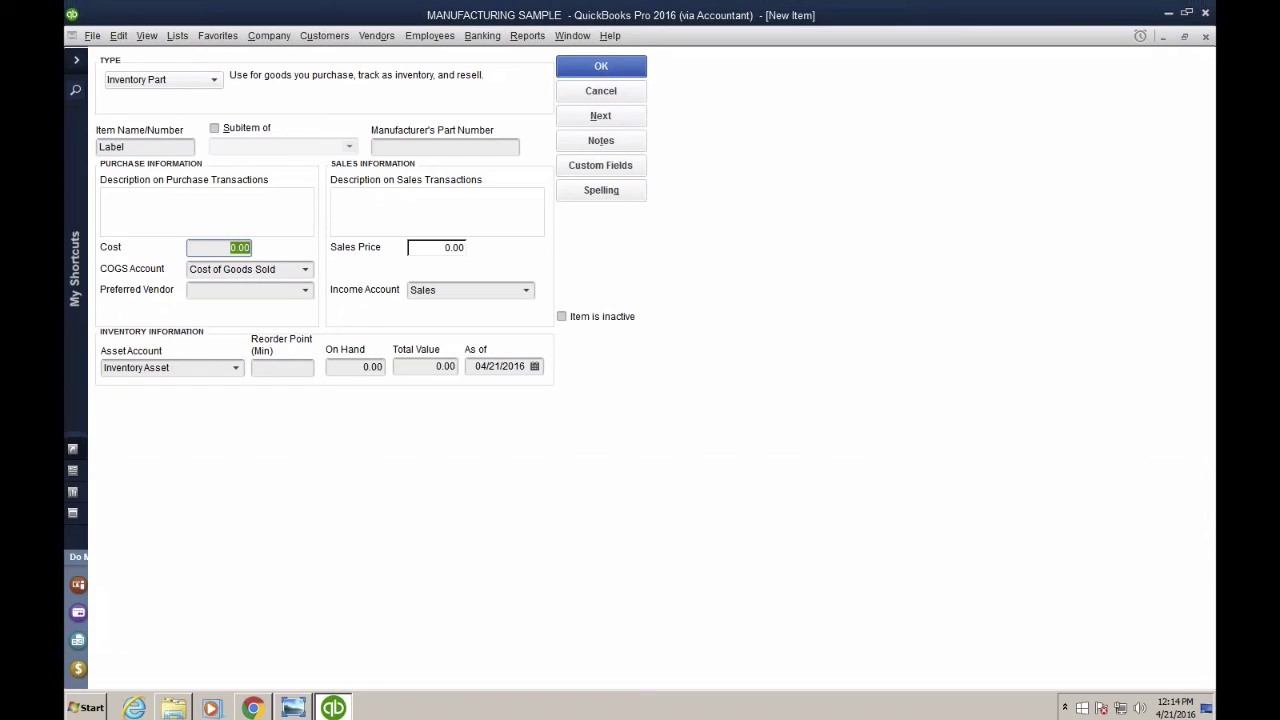
text(.10)
key(Tab)
key(Tab)
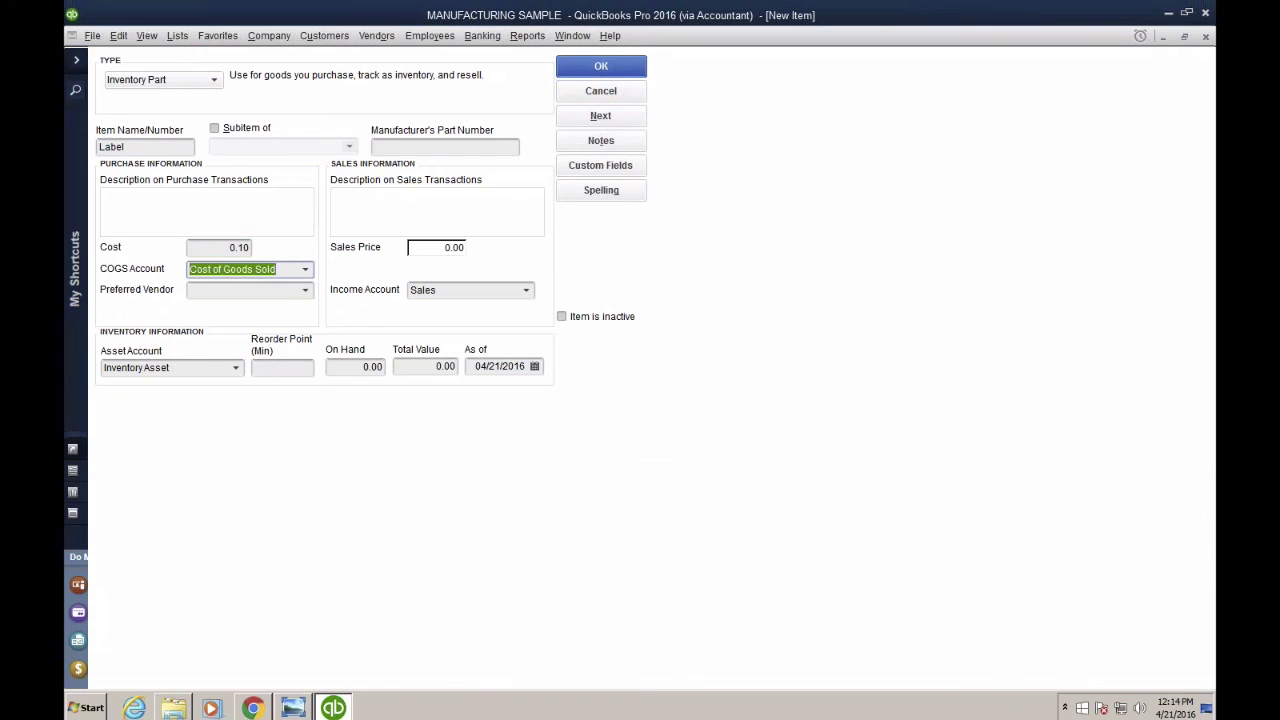
- Set Label's sales price to 0.30 and save it to the Item List
click(428, 252)
double_click(428, 252)
key(BackSpace)
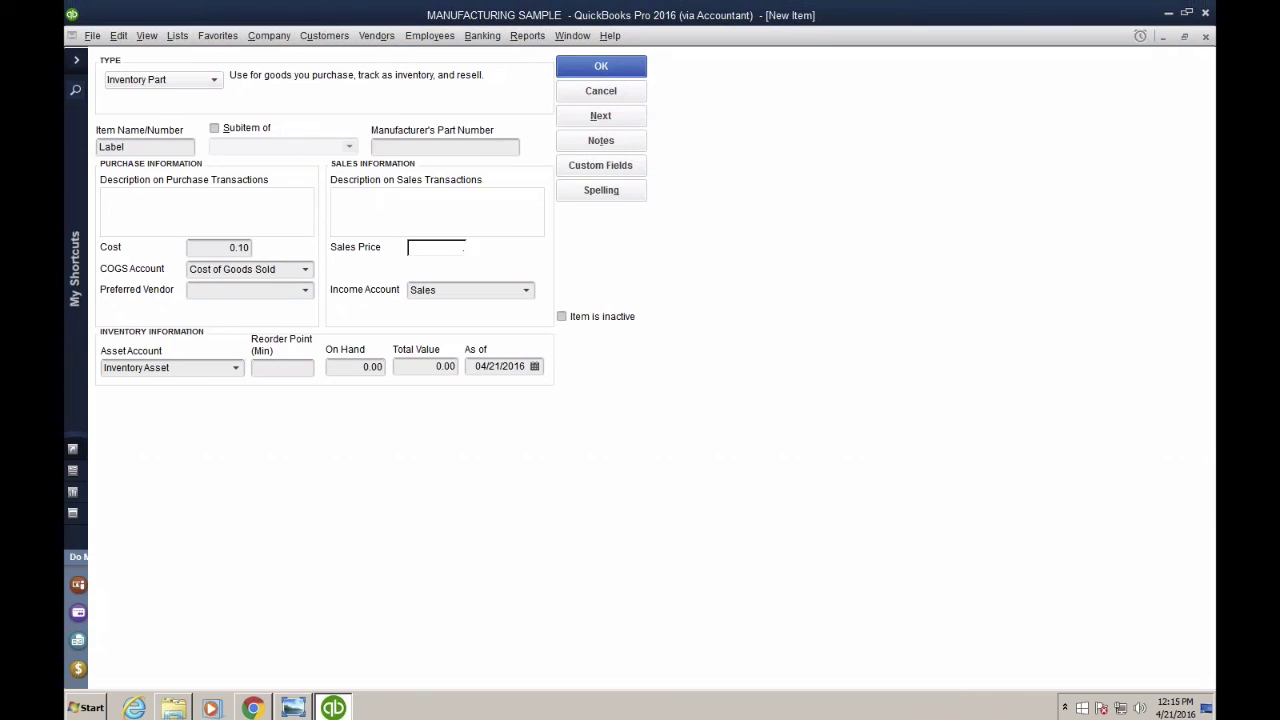
text(.30)
key(Tab)
click(601, 66)
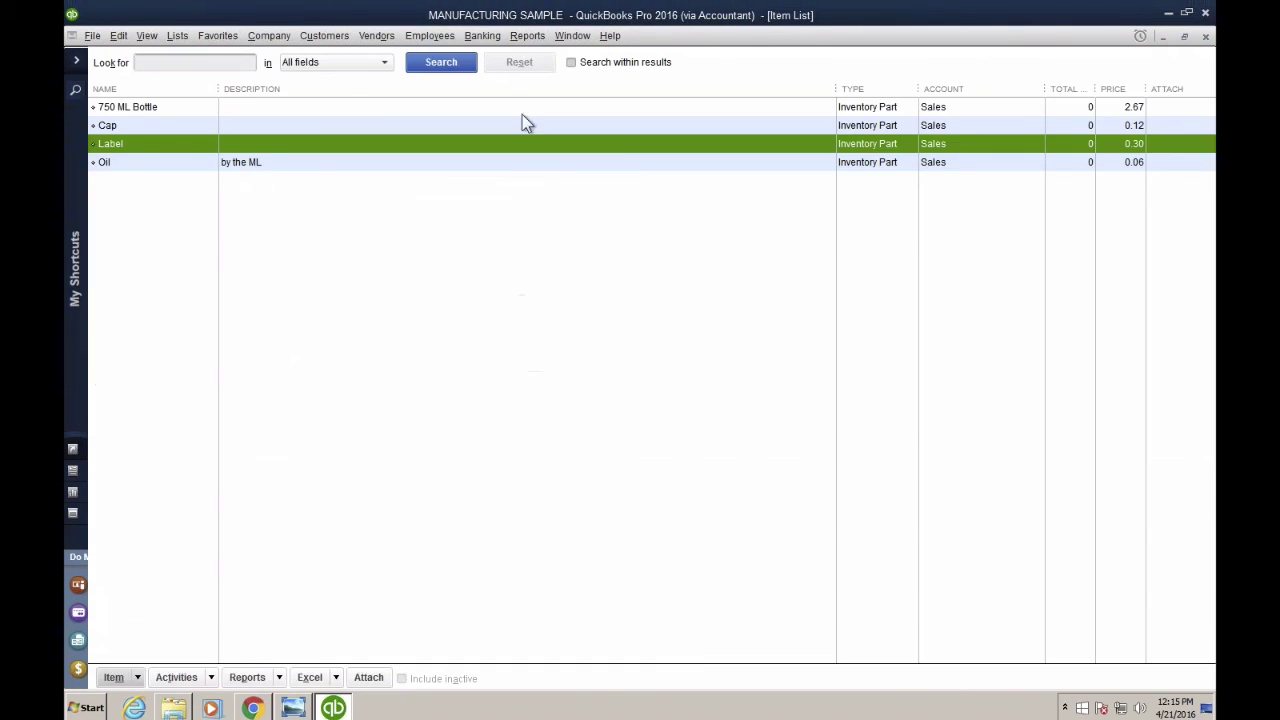
- Open a blank New Item form from the Item List's right-click menu
click(177, 246)
right_click(177, 246)
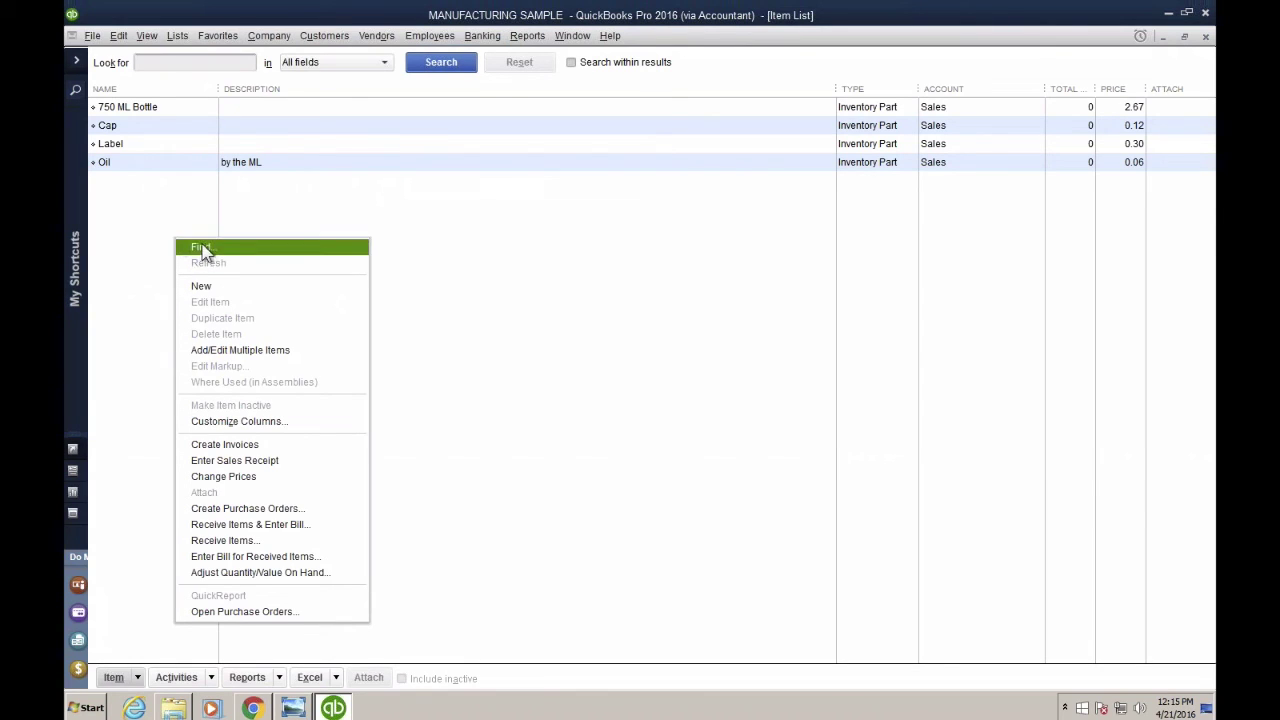
click(200, 285)
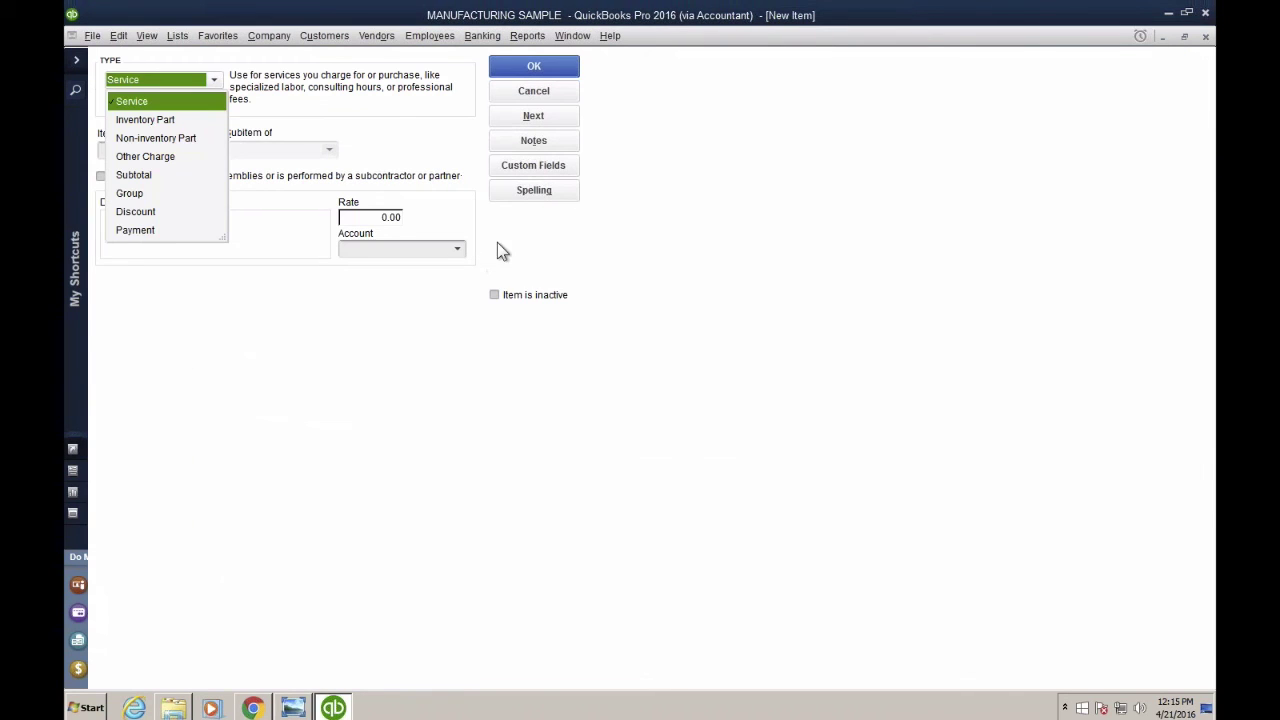
- Make the new item a Group named '750ML FINISHED BOTTLE'
click(139, 193)
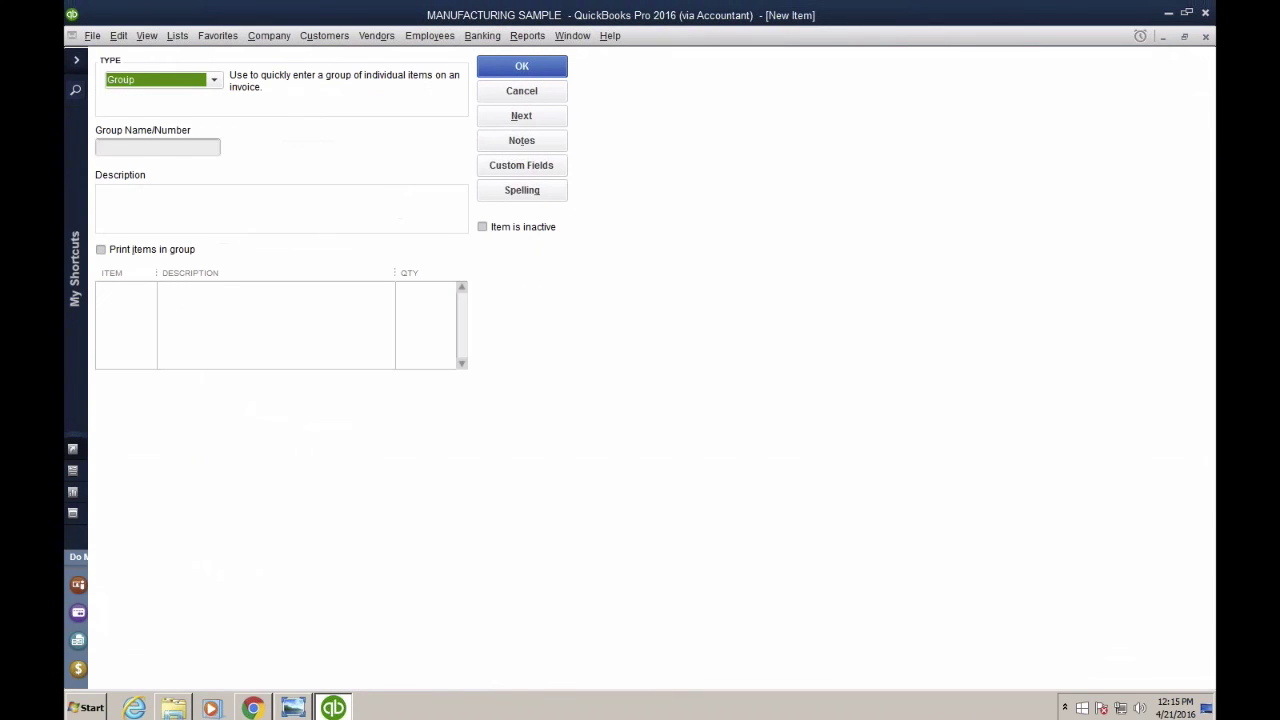
click(147, 147)
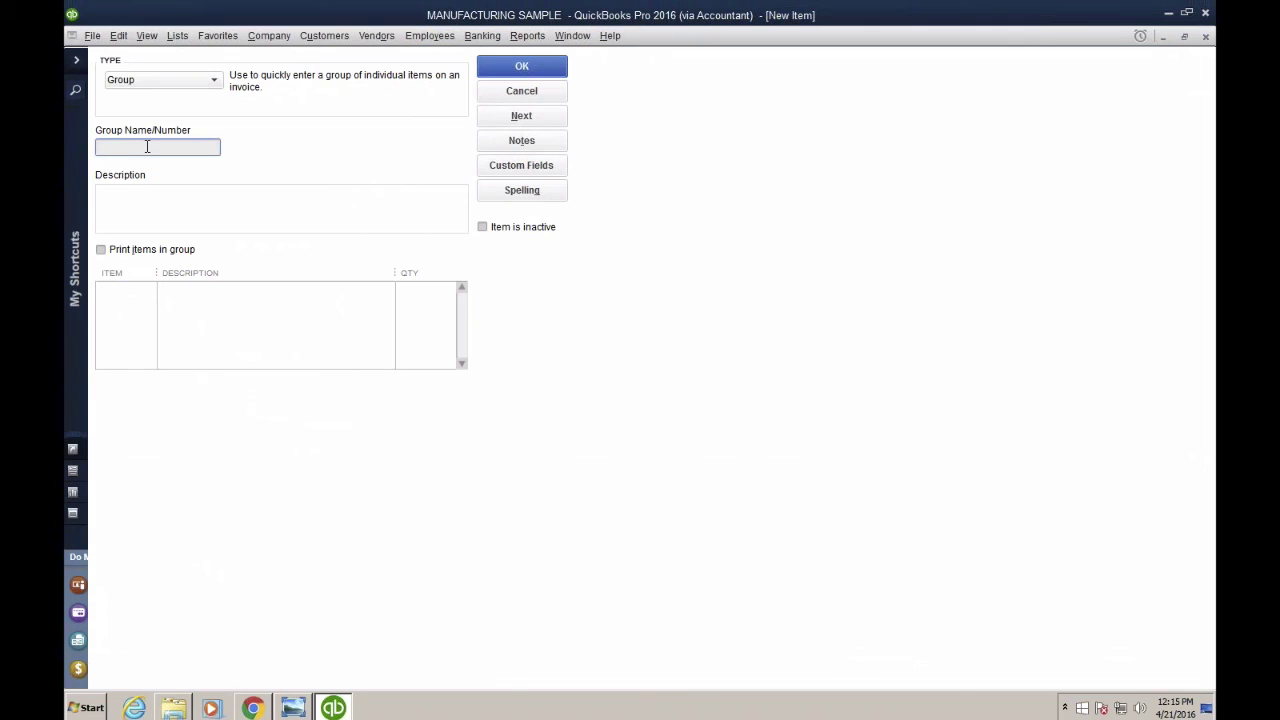
text(750ML FINISHED BOTTLE)
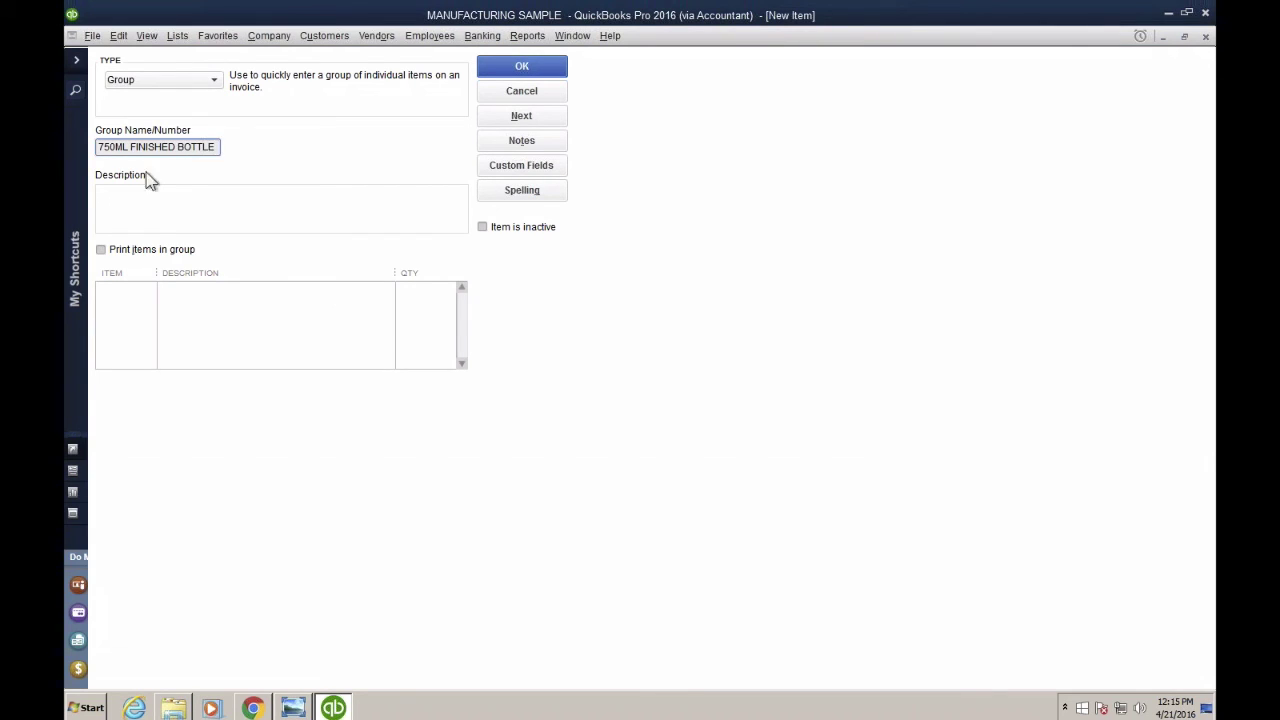
- Add 750 ML Bottle with quantity 1 and Oil with quantity 750 to the group
click(126, 292)
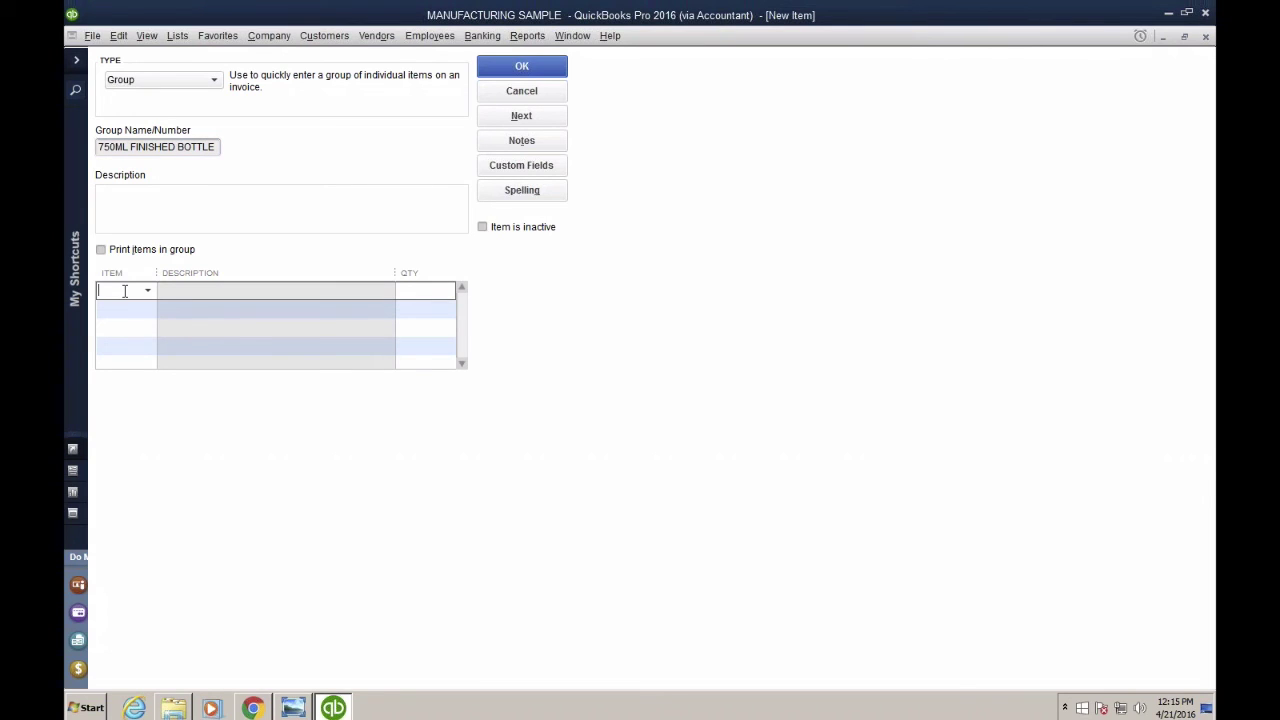
click(148, 294)
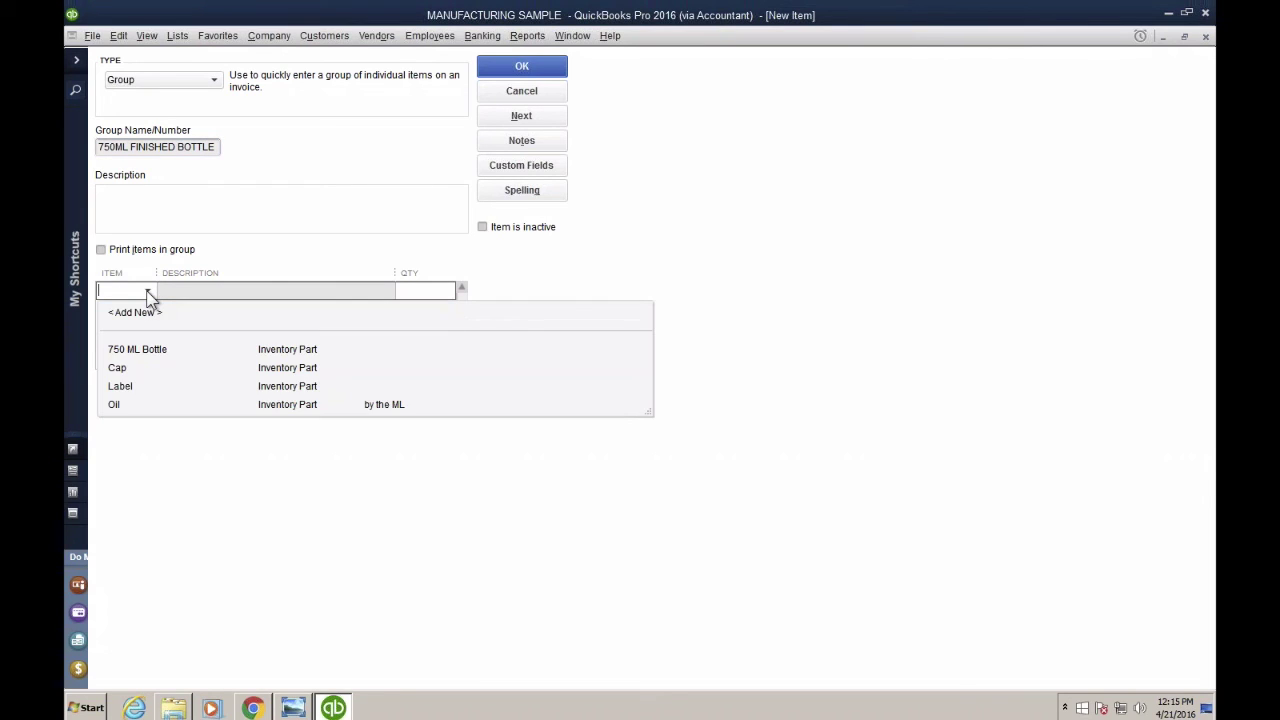
click(151, 349)
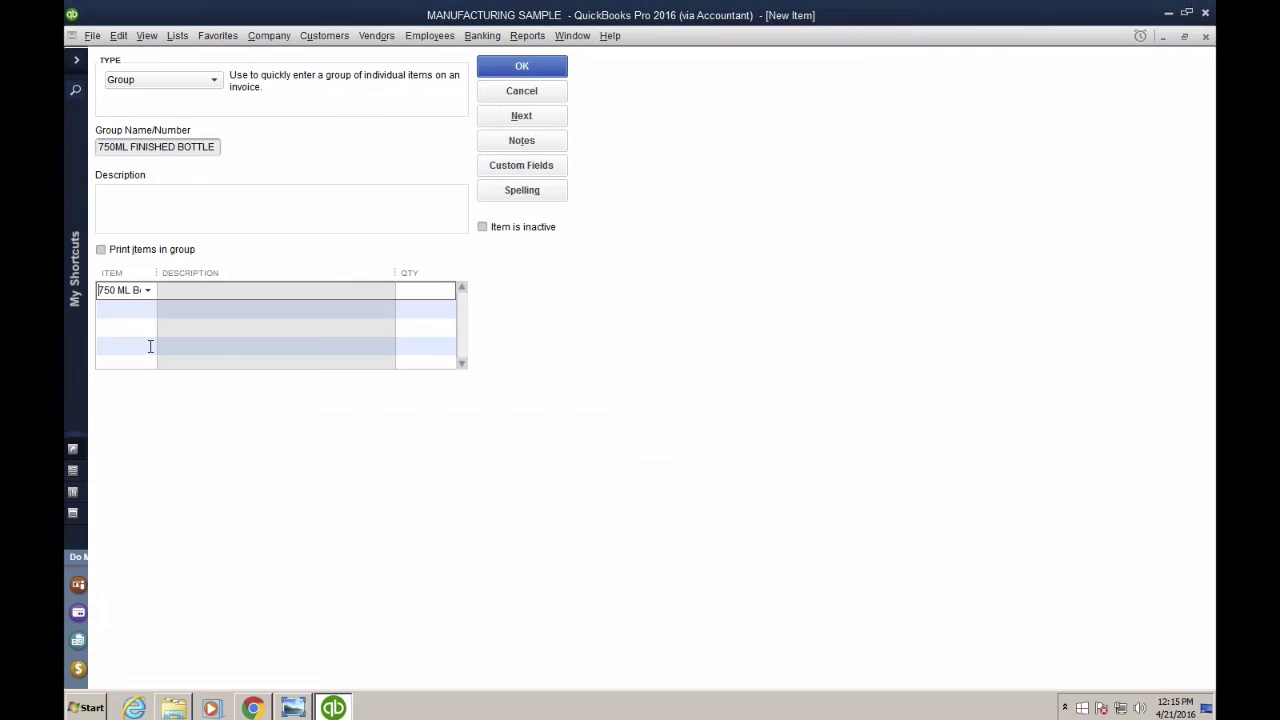
click(426, 289)
text(1)
click(126, 307)
click(148, 311)
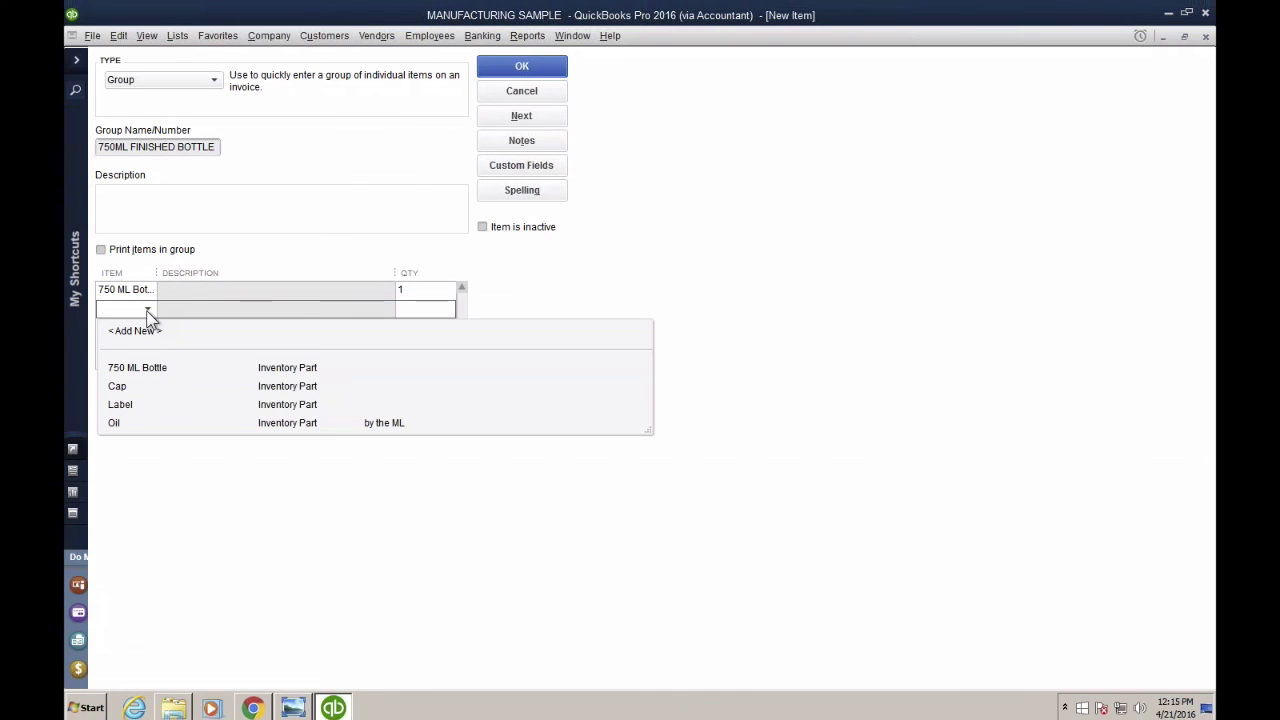
click(125, 422)
click(434, 311)
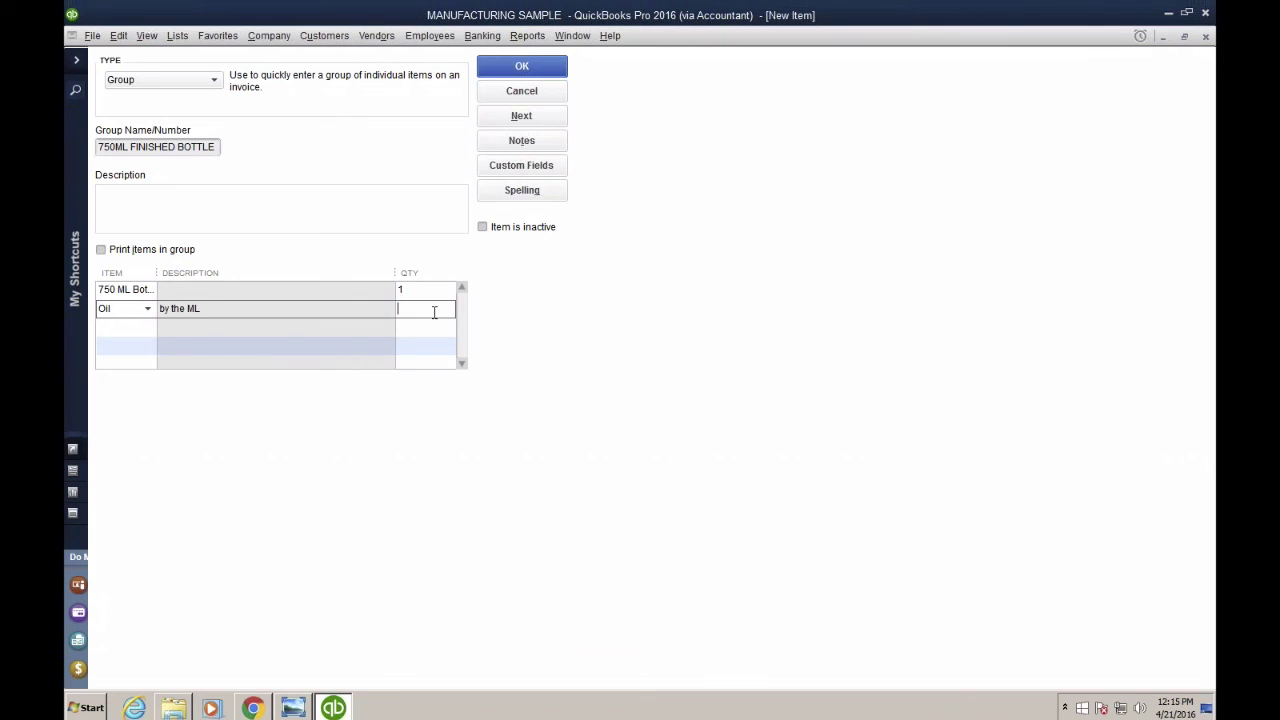
text(750)
- Add Cap and Label, each with quantity 1, and save the group item
click(140, 328)
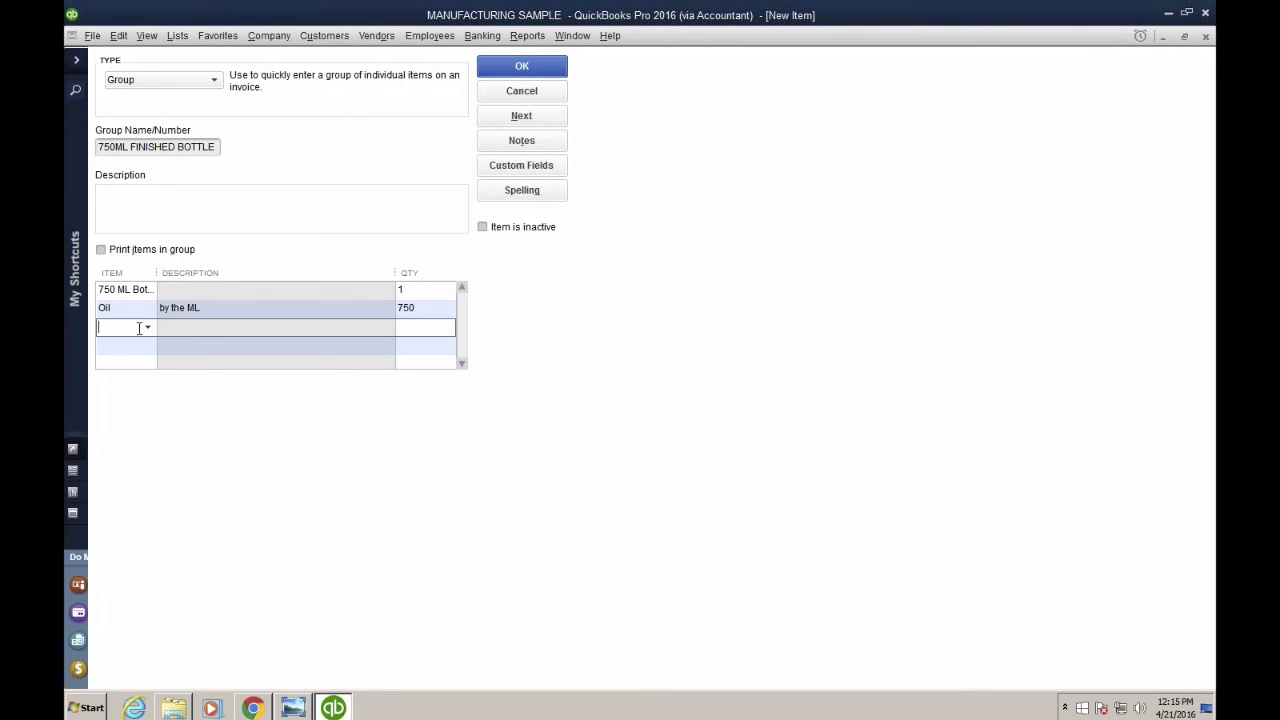
click(148, 330)
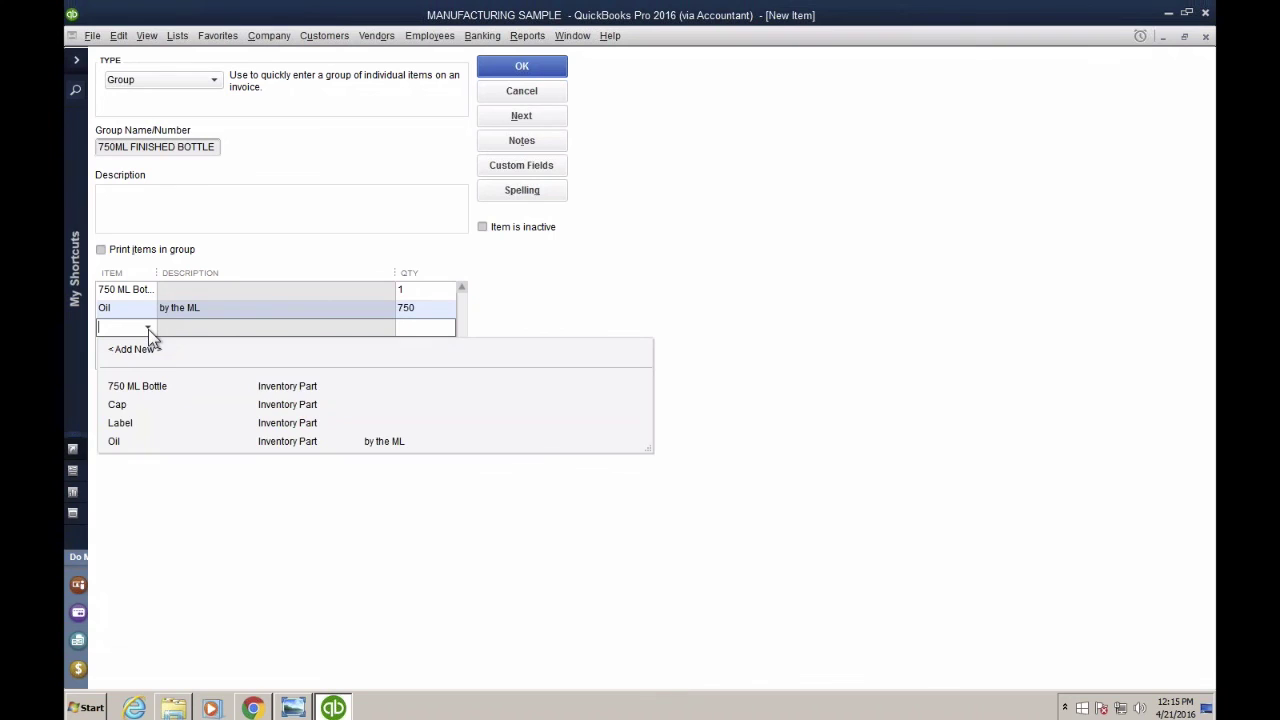
click(128, 411)
key(Tab)
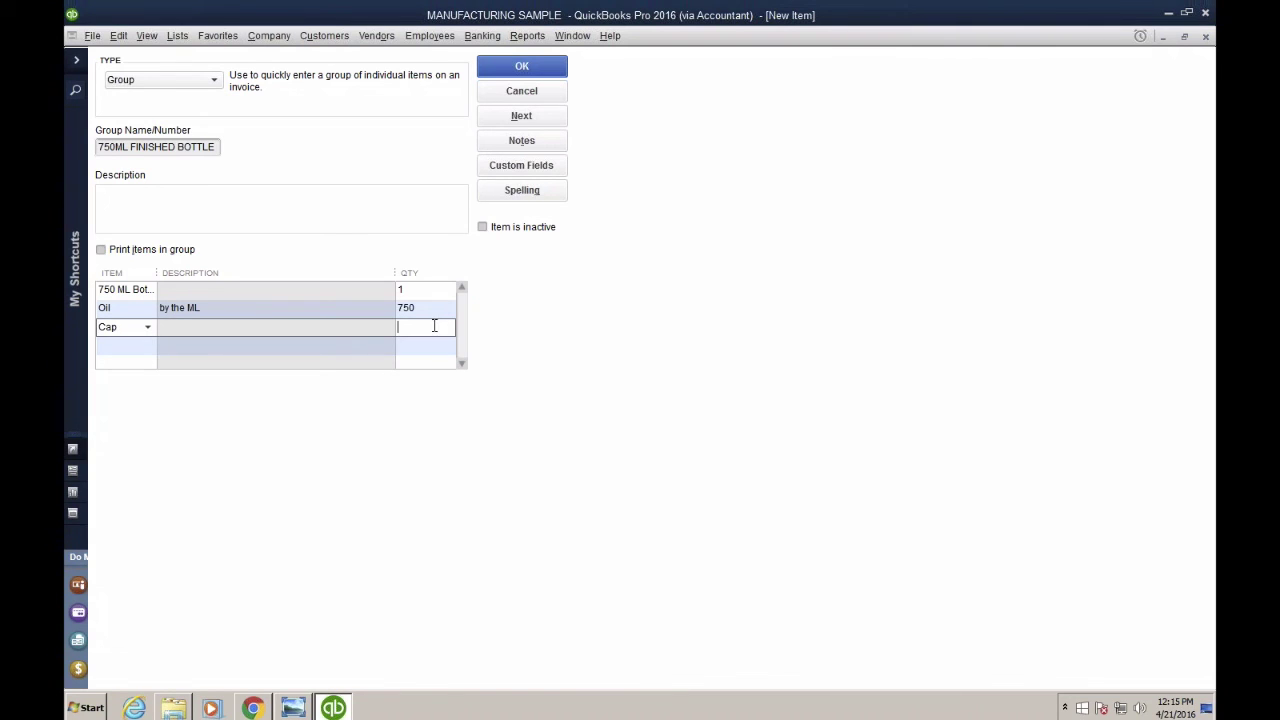
text(1)
click(148, 346)
click(148, 346)
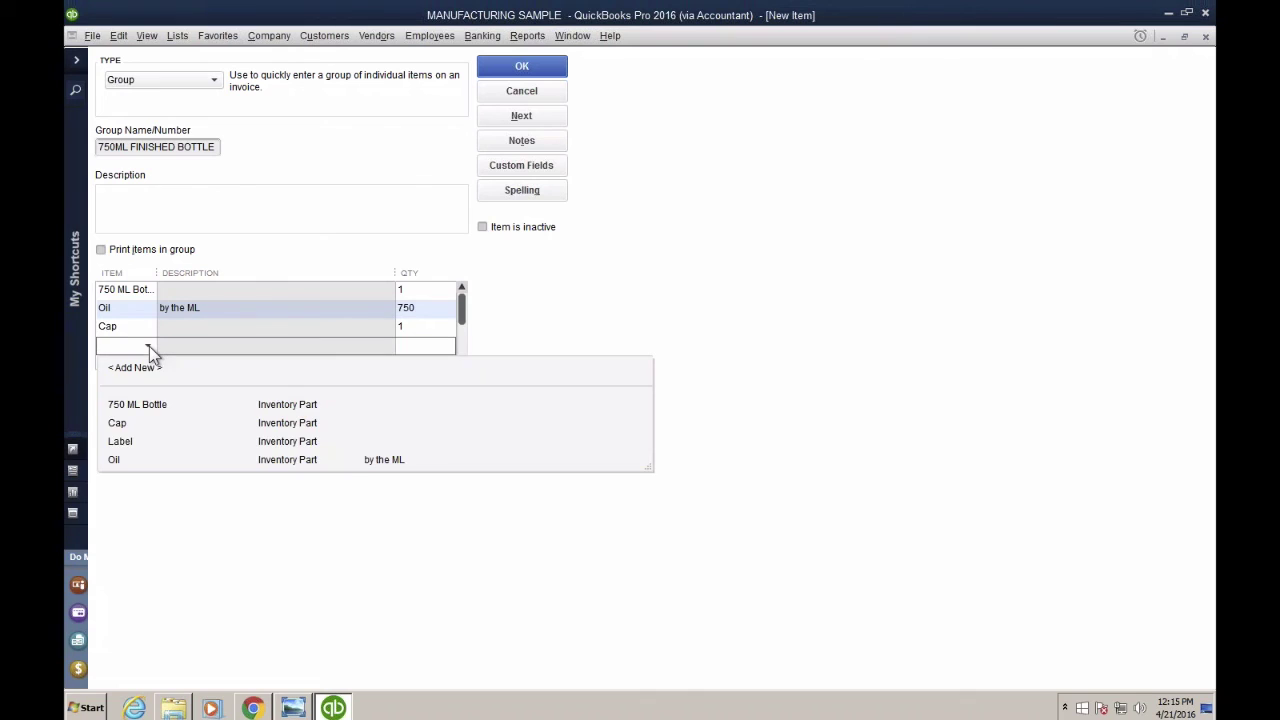
click(120, 441)
click(413, 347)
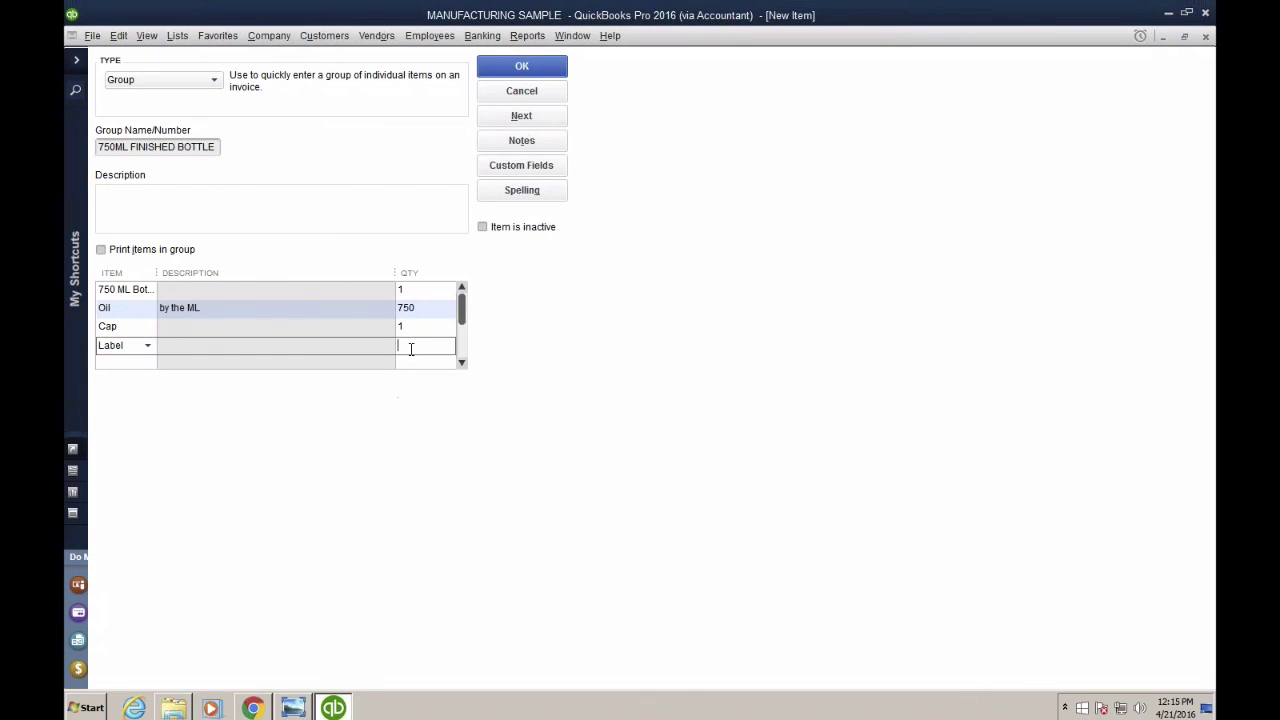
text(1)
click(538, 72)
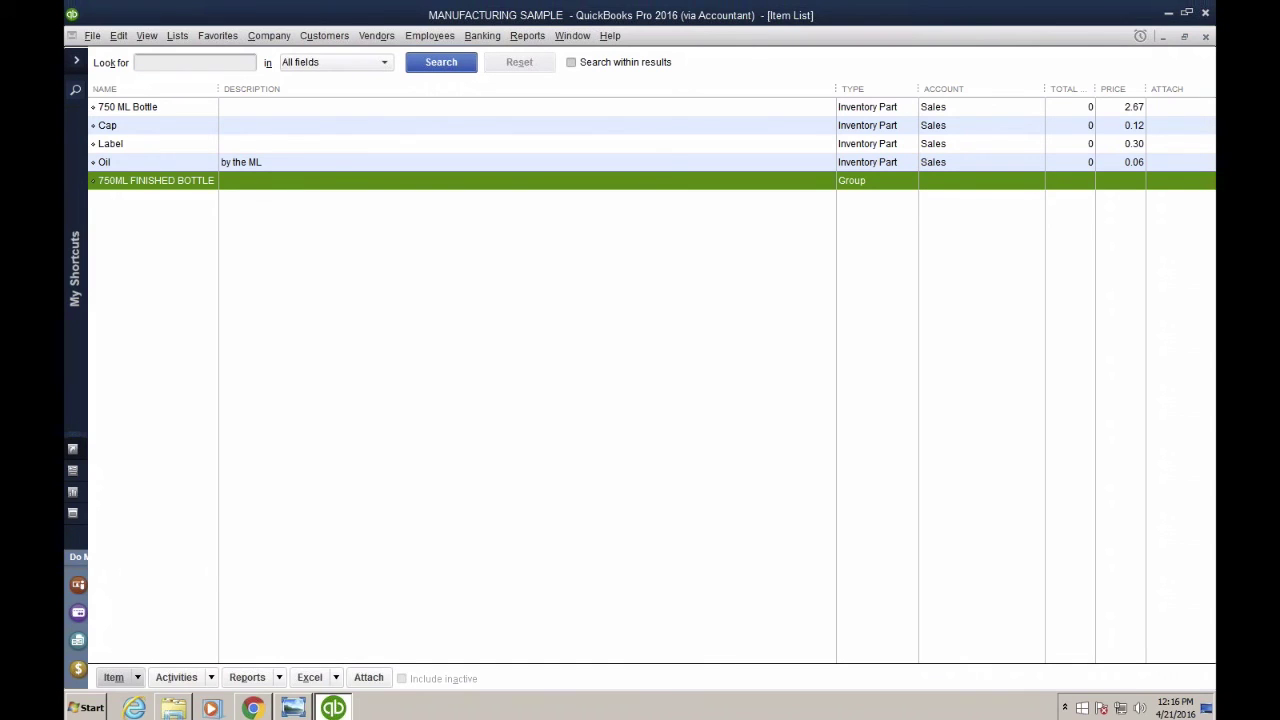
- Start a new estimate and add a new customer named 'sample' as its Customer:Job
click(315, 33)
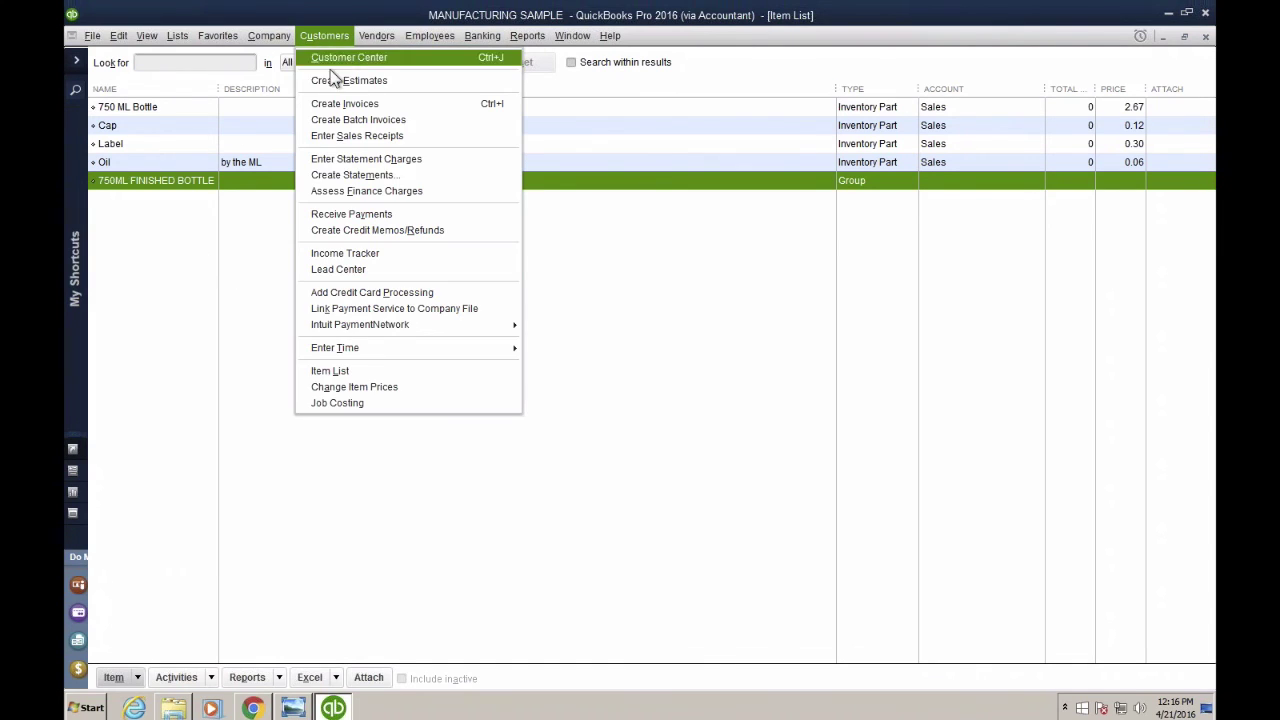
click(331, 80)
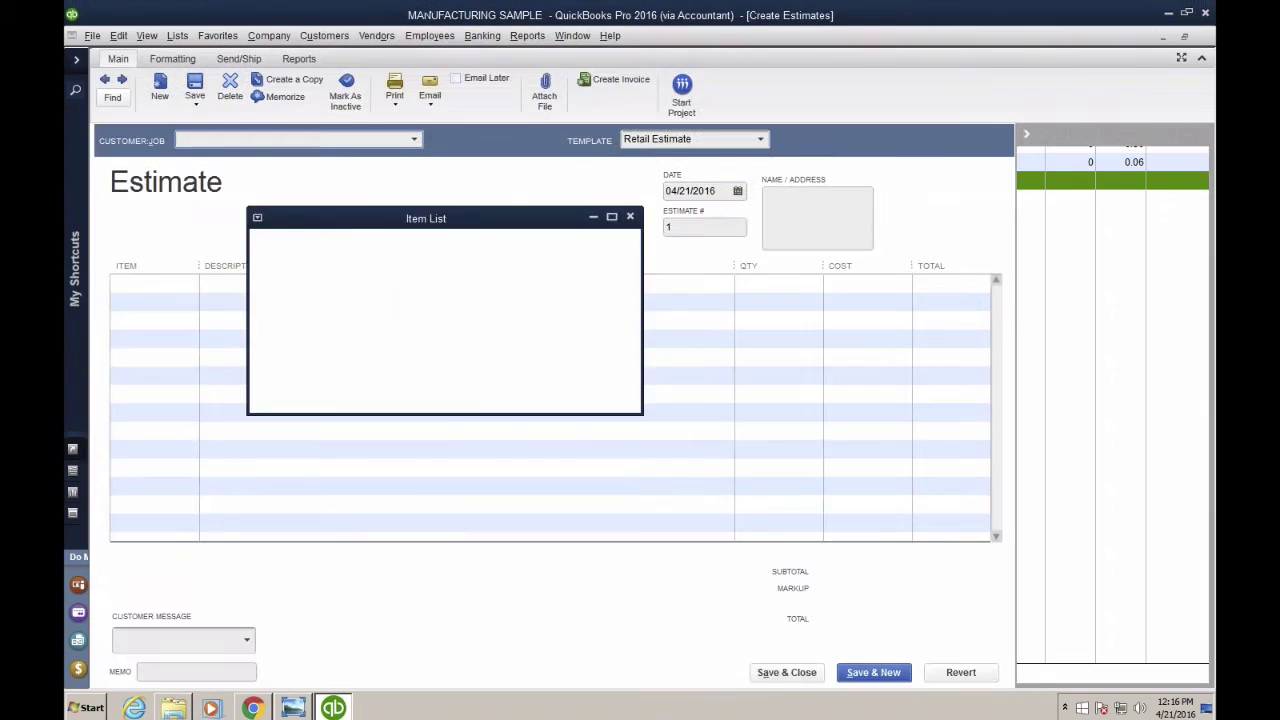
click(413, 138)
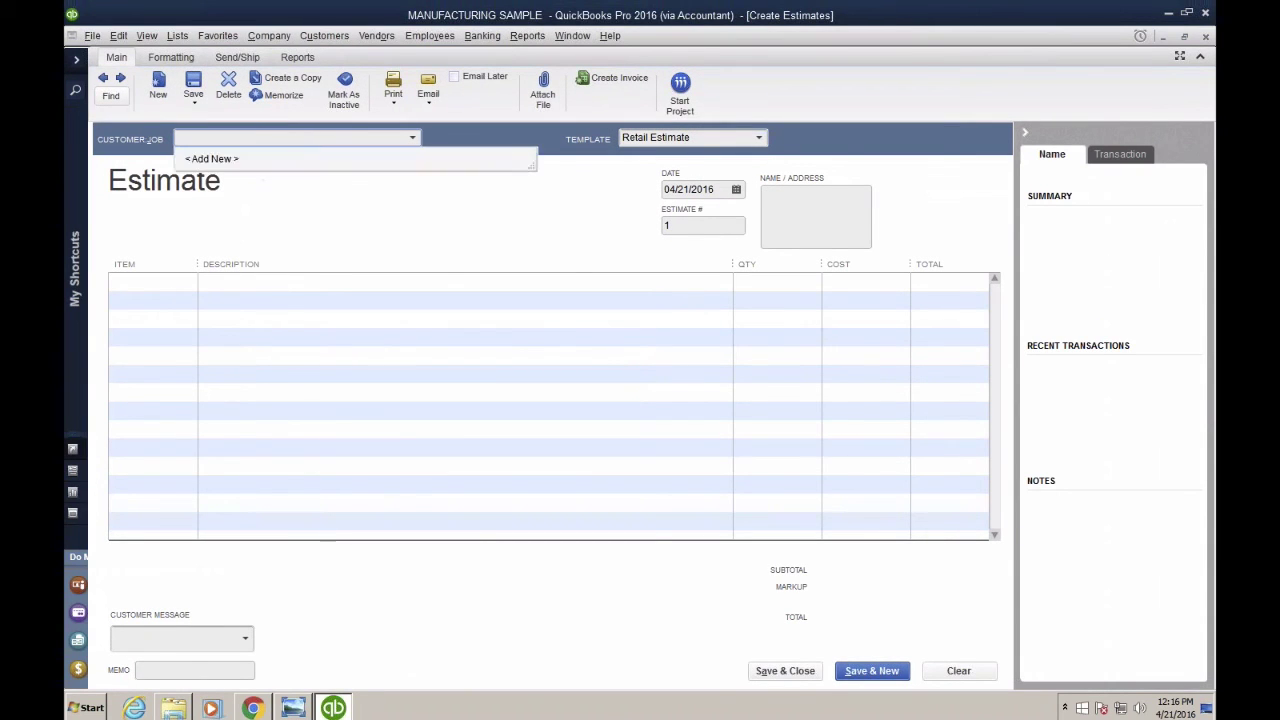
click(275, 158)
text(sa)
key(BackSpace)
key(BackSpace)
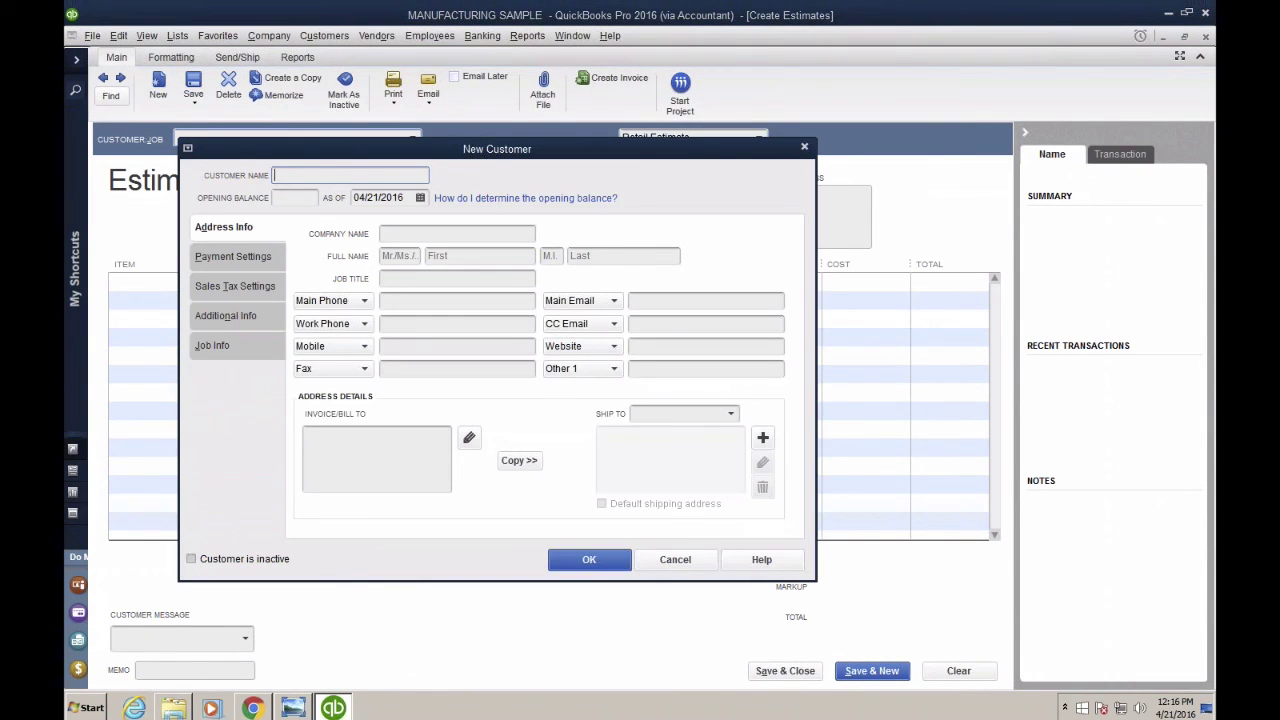
text(sample)
key(Return)
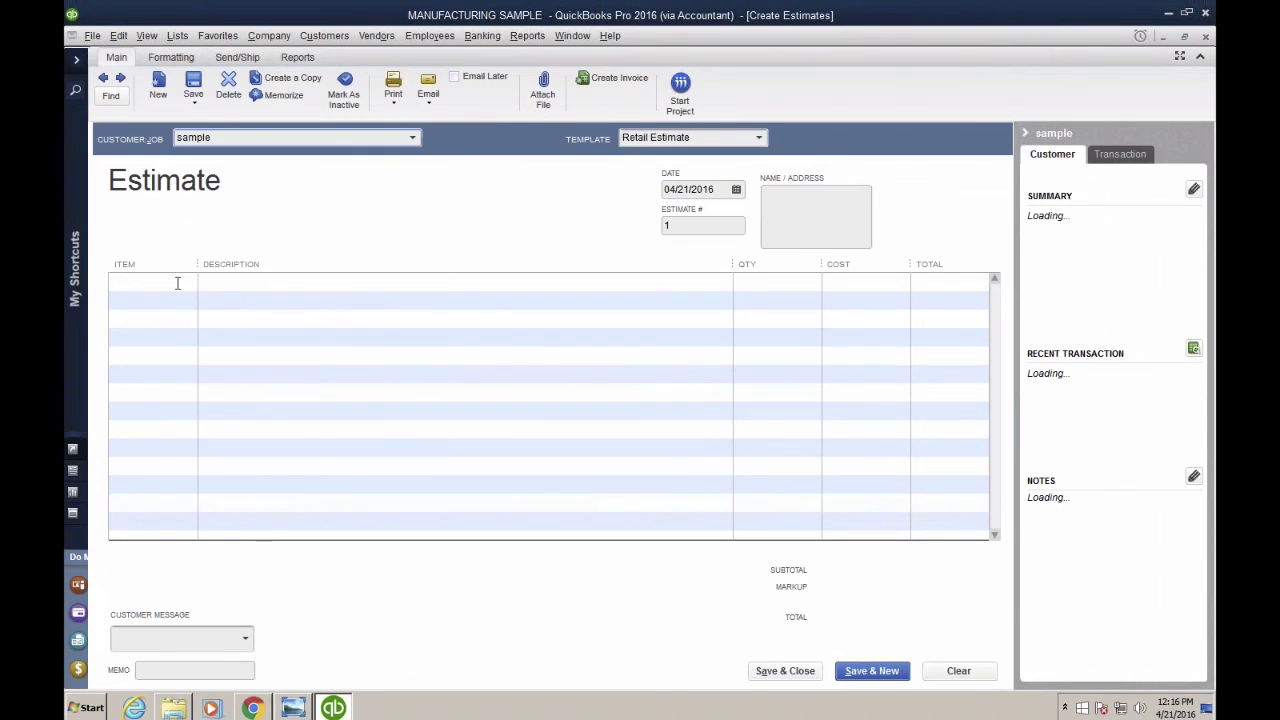
click(192, 281)
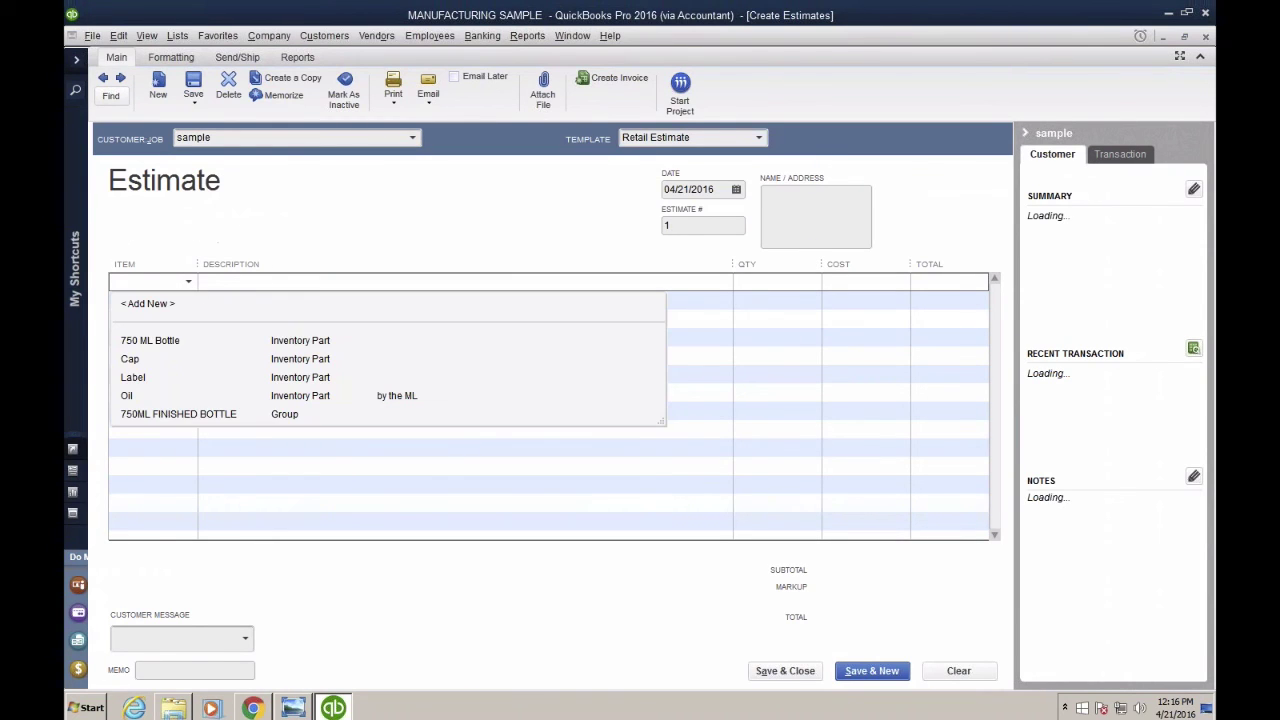
- Add the 750ML FINISHED BOTTLE group to the estimate and widen the Item column
click(176, 422)
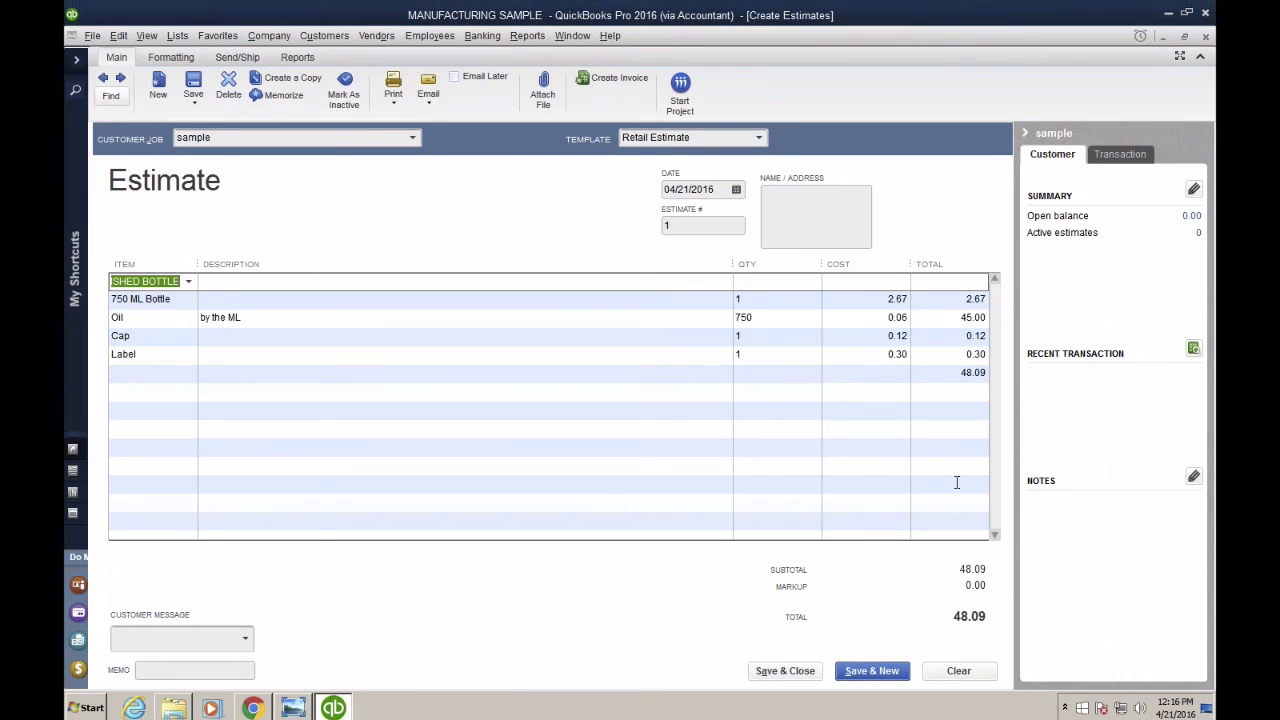
click(956, 379)
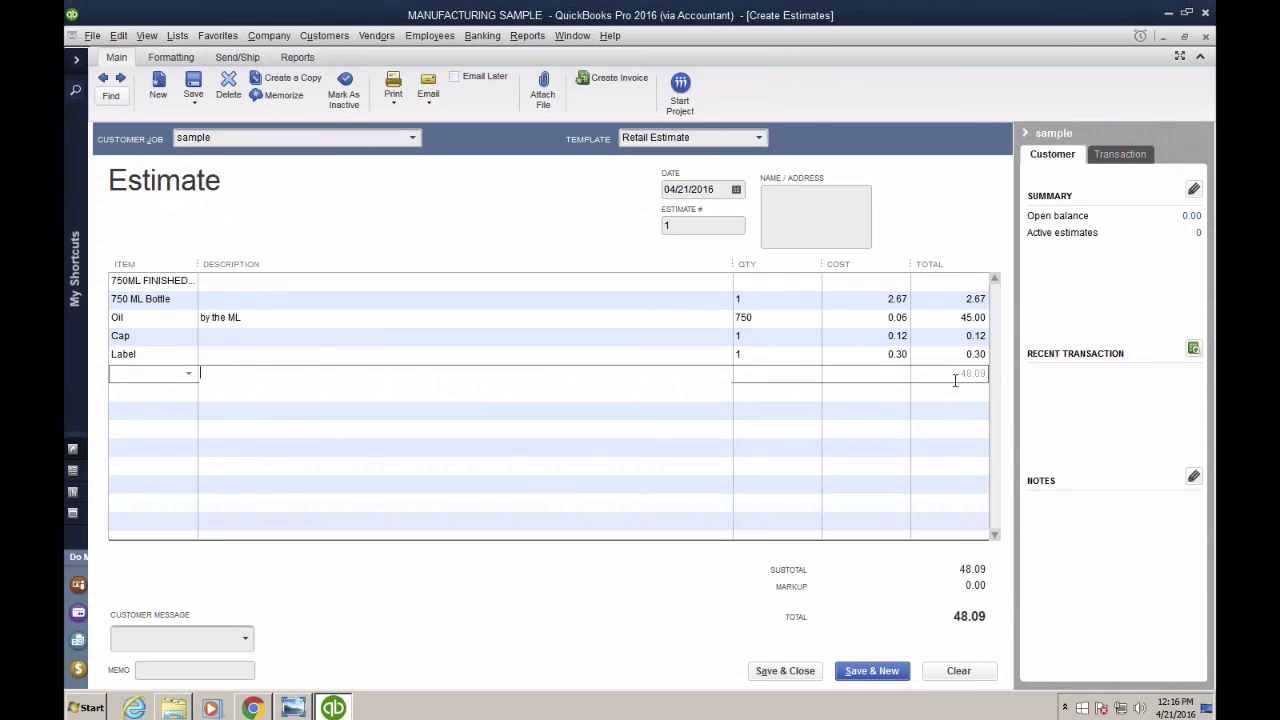
click(964, 391)
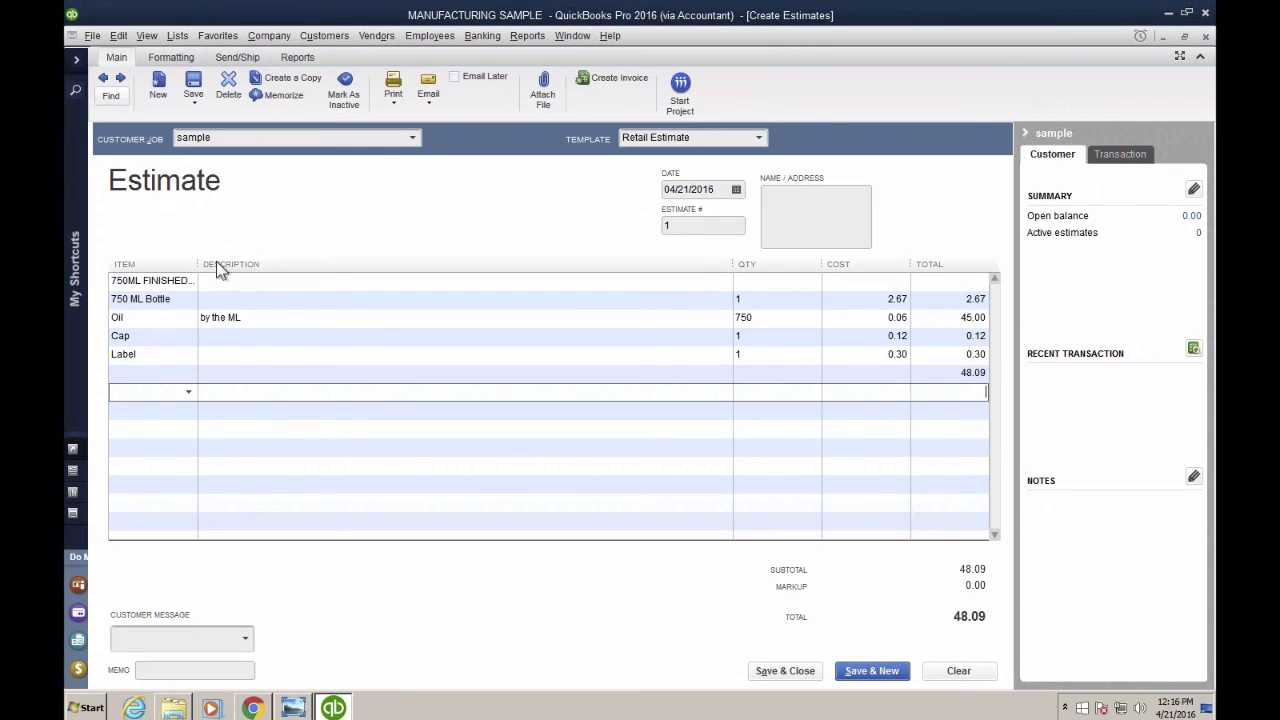
drag(198, 264, 256, 264)
click(663, 410)
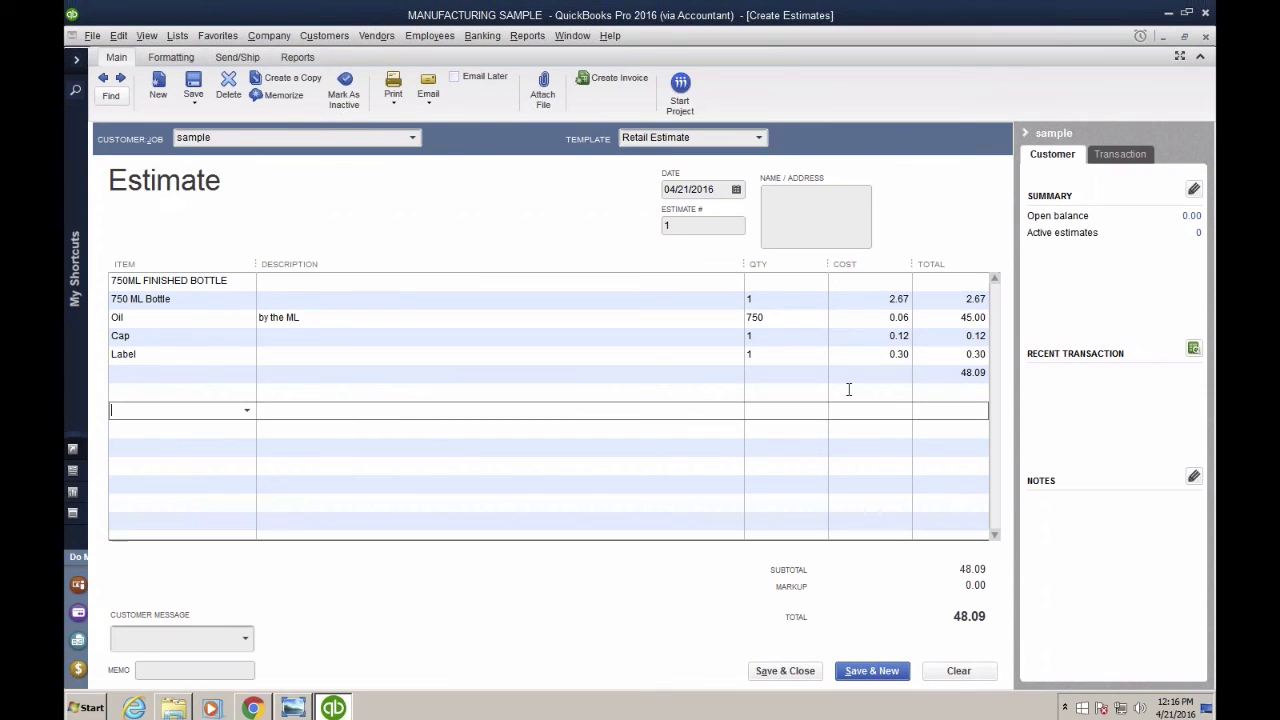
click(975, 372)
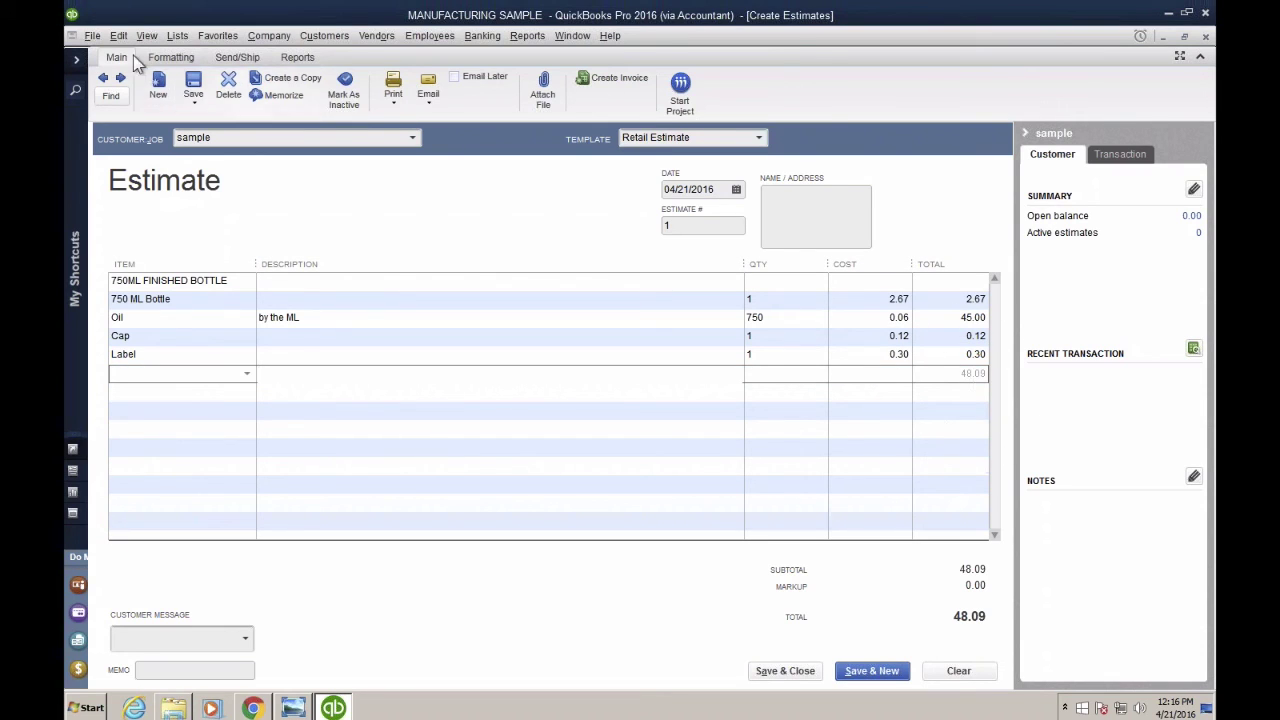
click(276, 287)
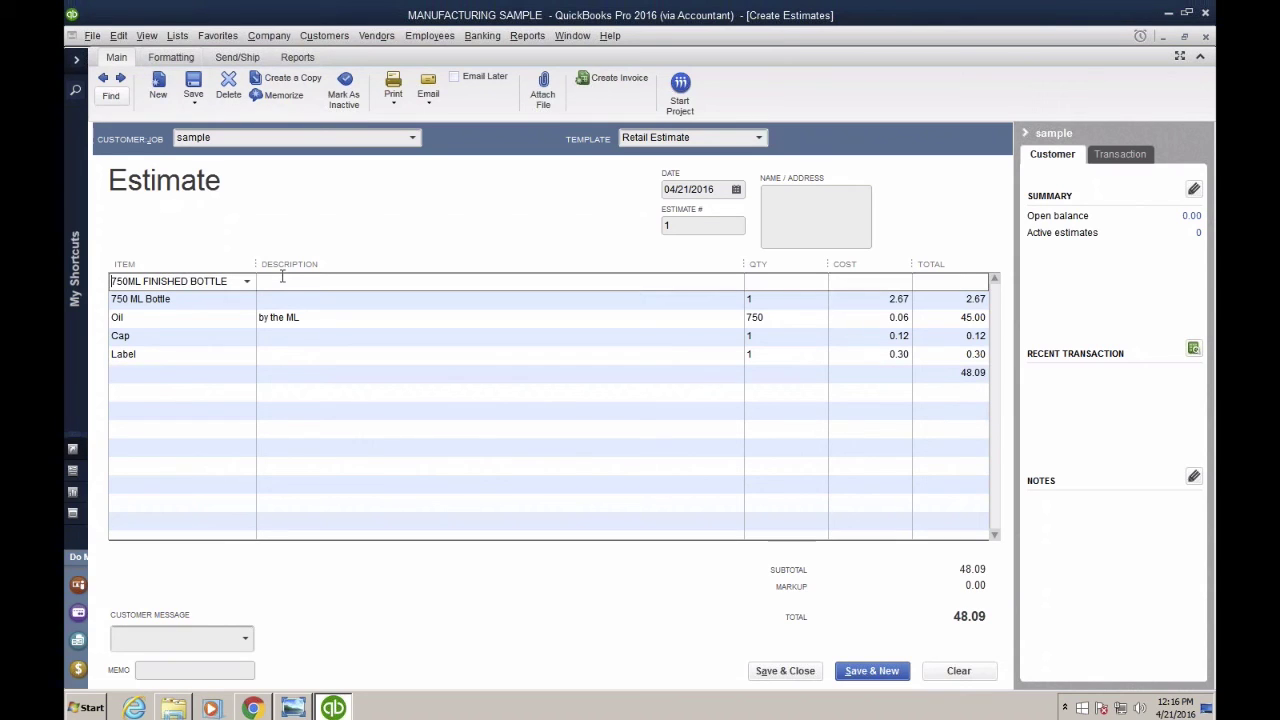
click(273, 370)
- Describe the subtotal line as '1 BOTTLE OF 750ML'
click(272, 366)
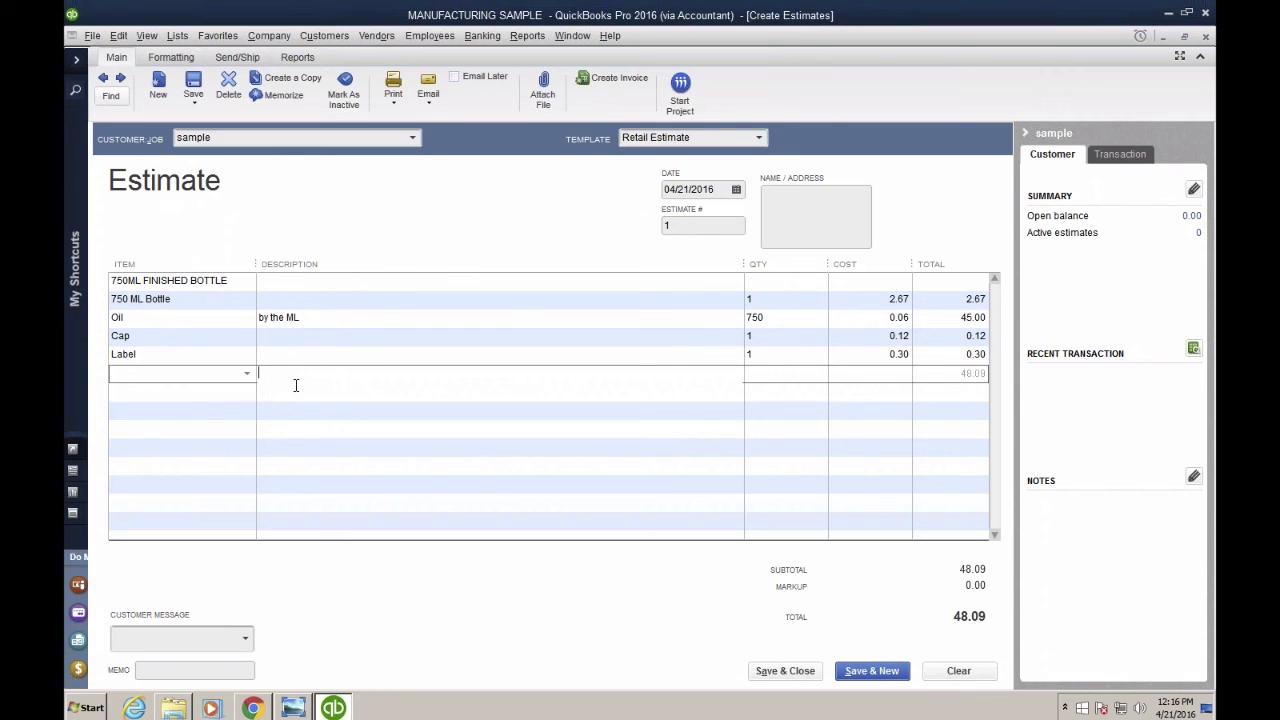
text(1 BOTTLE )
text(OF )
text(470ML)
key(BackSpace)
key(BackSpace)
key(BackSpace)
key(BackSpace)
key(BackSpace)
text(750ML)
- Preview the printed estimate, zoom in on the address area, and close the preview
click(393, 100)
click(400, 118)
click(239, 285)
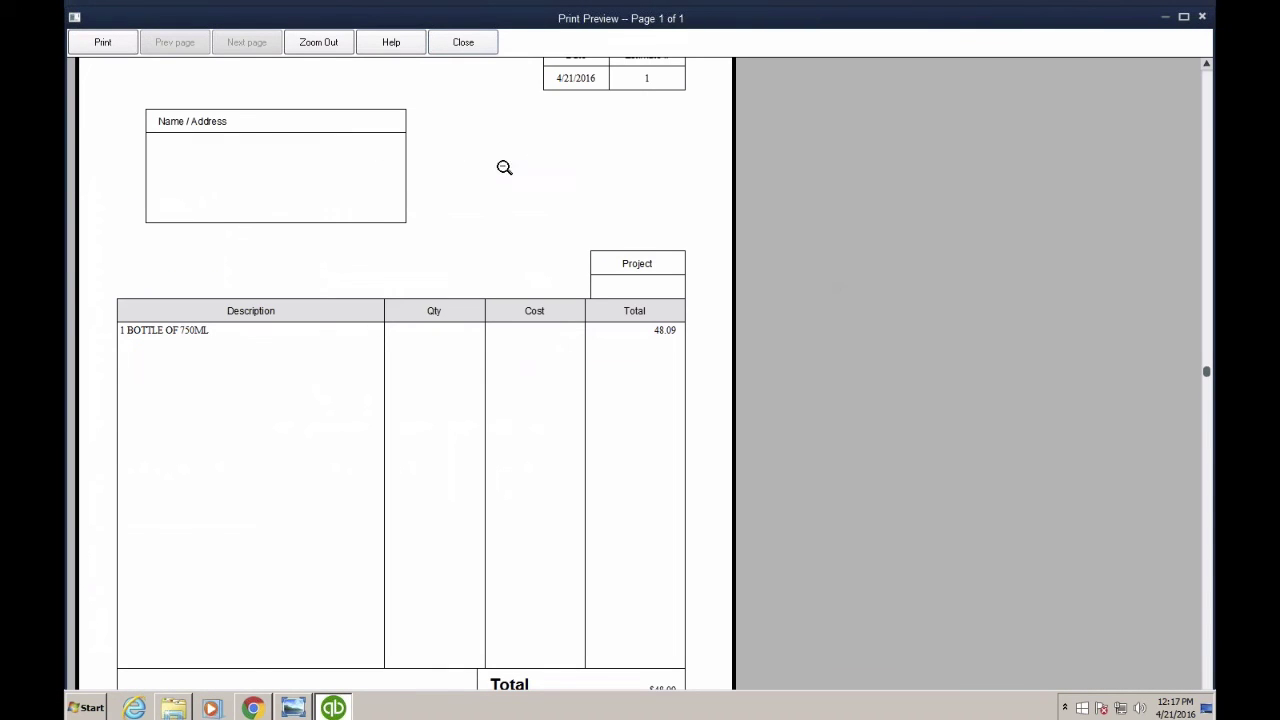
click(463, 42)
click(203, 298)
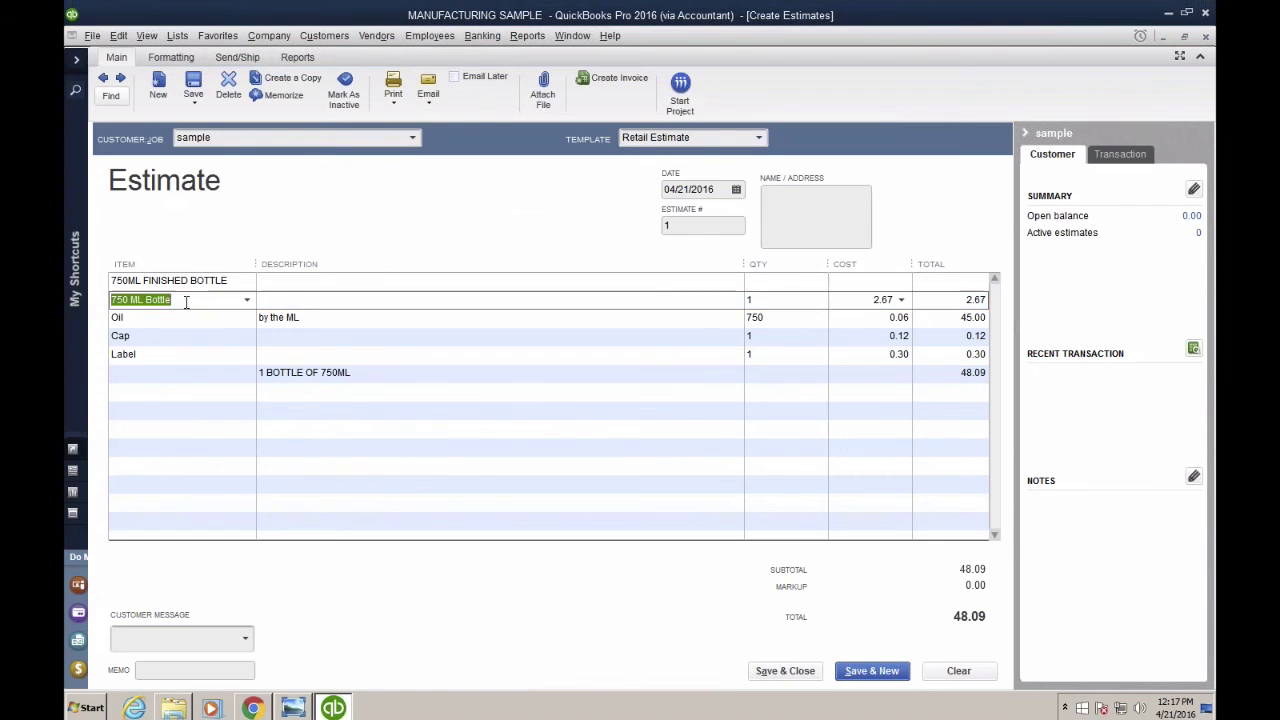
- Check the estimate lines against the Item List, then save and close the 48.09 estimate
click(180, 318)
click(174, 353)
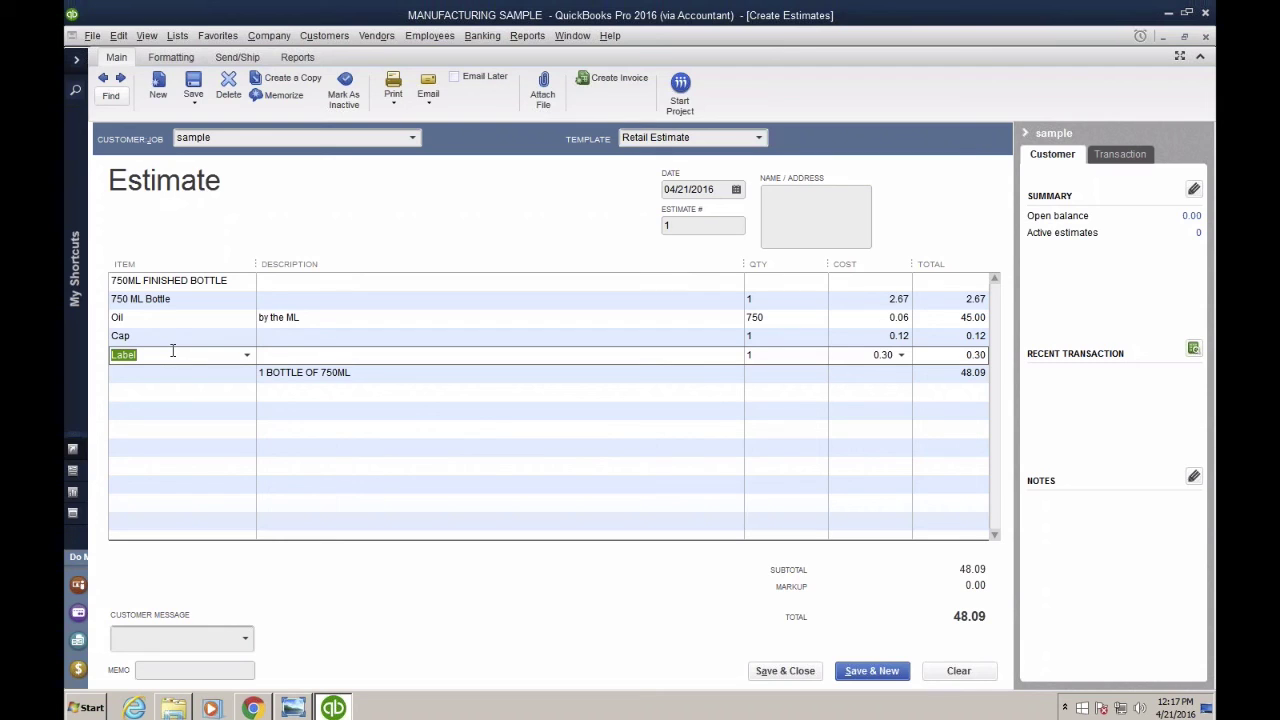
click(177, 35)
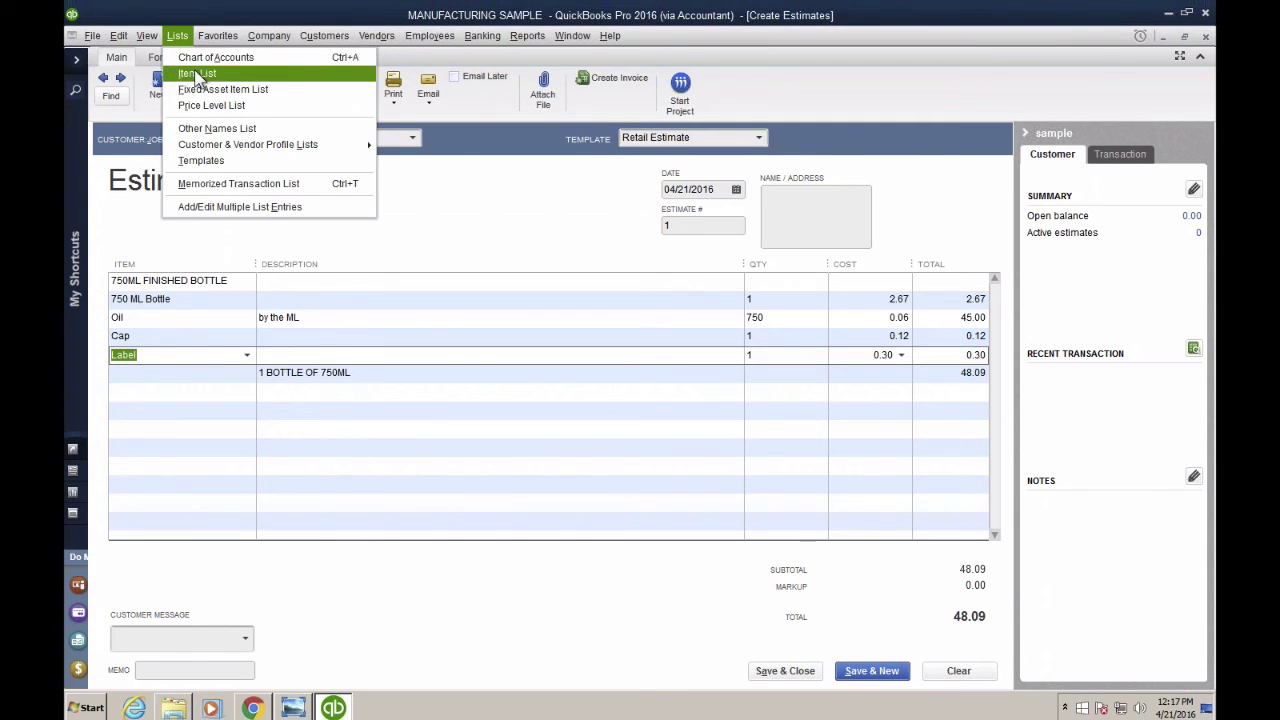
click(197, 75)
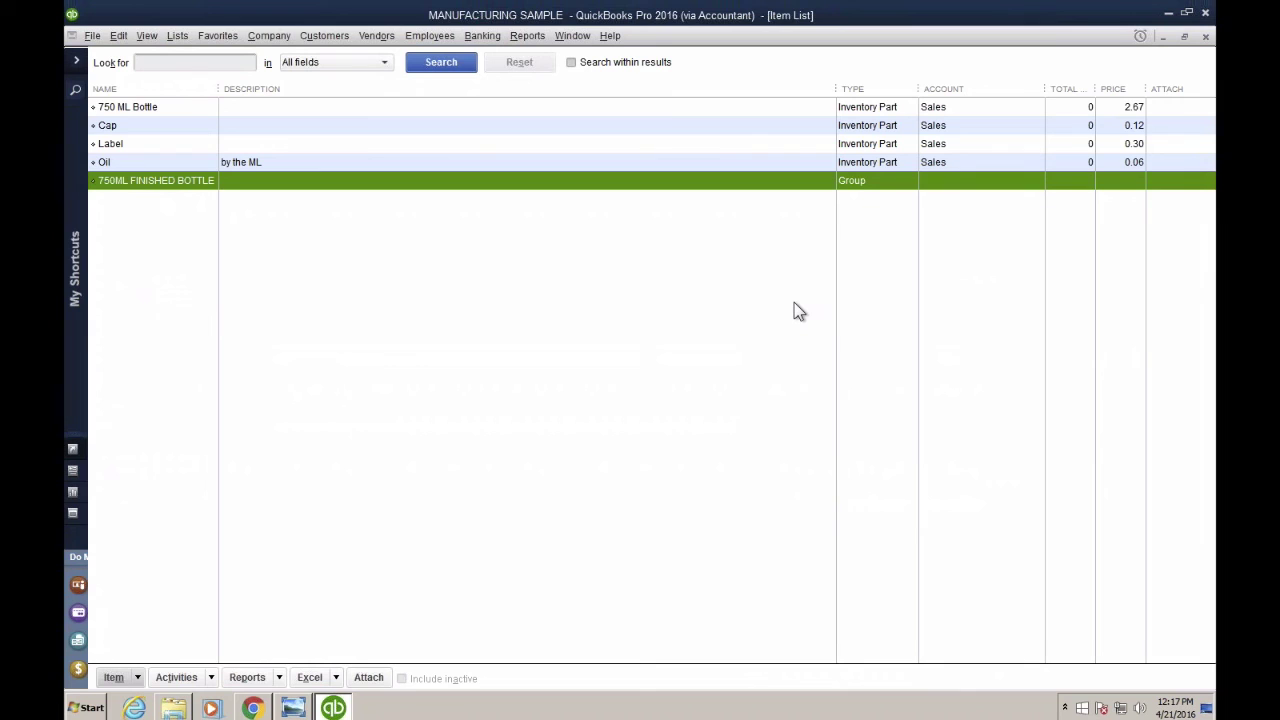
click(1207, 37)
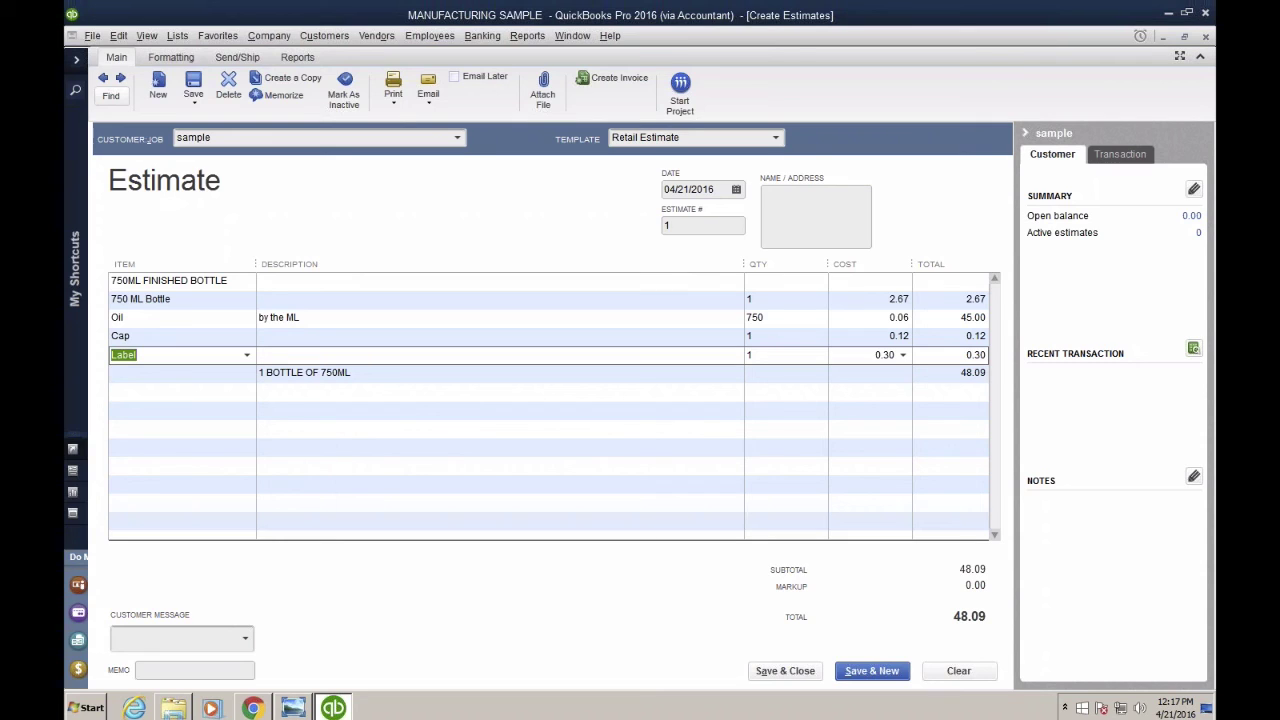
click(346, 426)
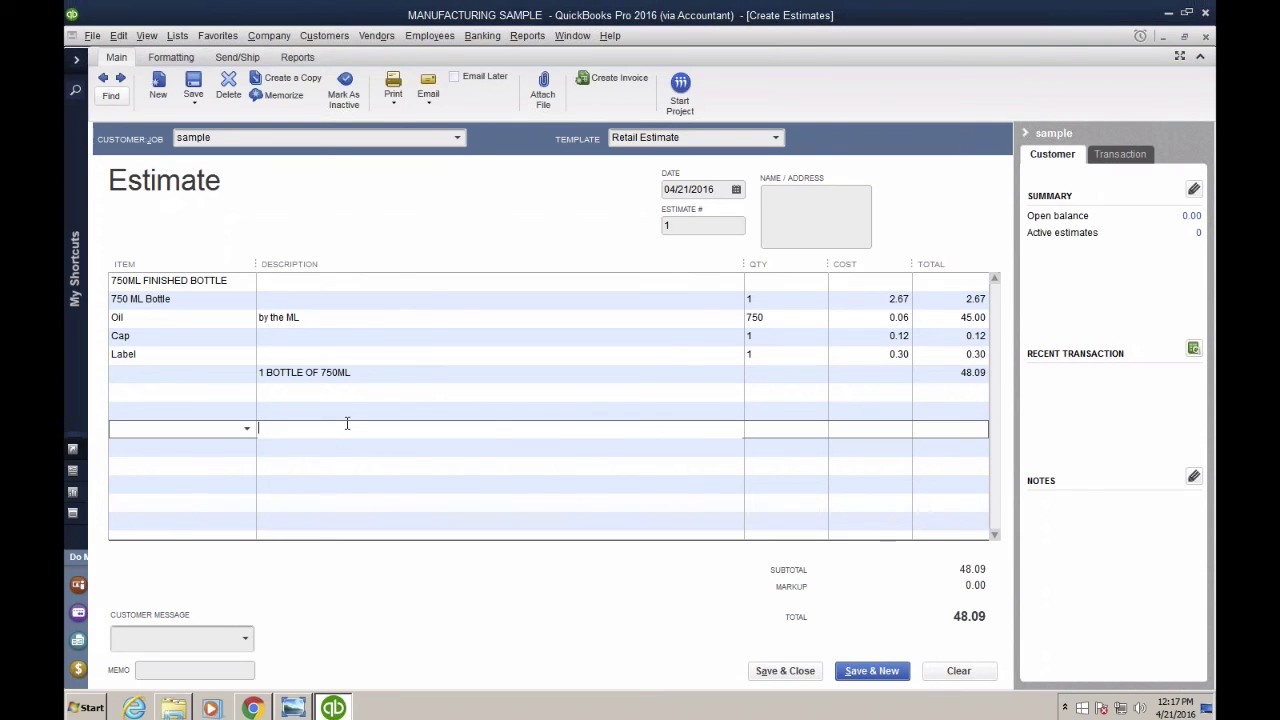
click(784, 669)
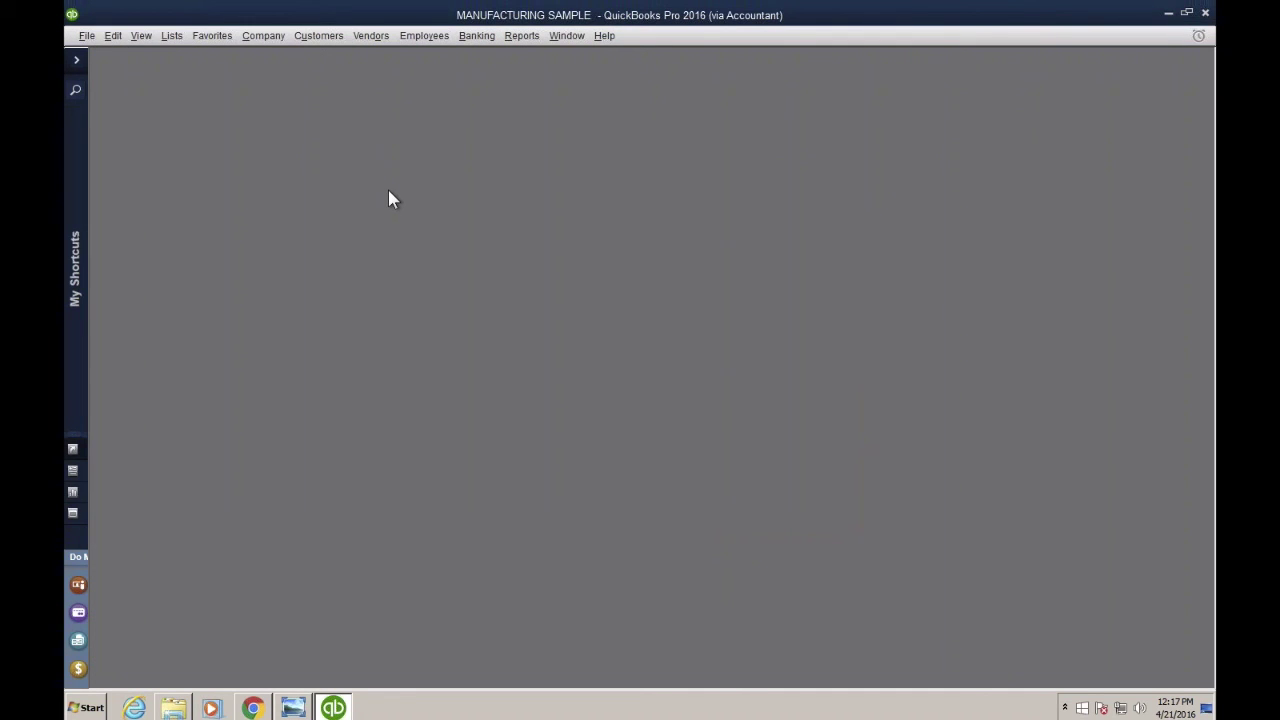
- Start a full-size purchase order for a newly quick-added vendor named 'vendor'
click(372, 37)
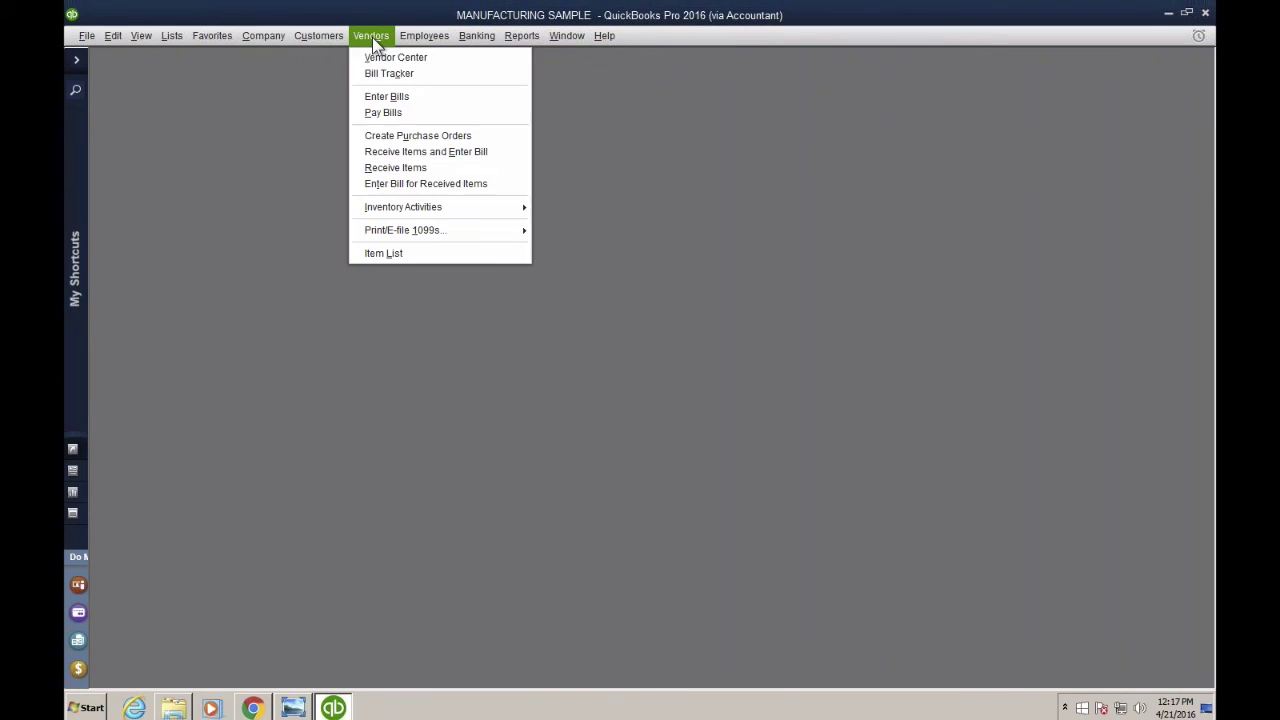
click(414, 135)
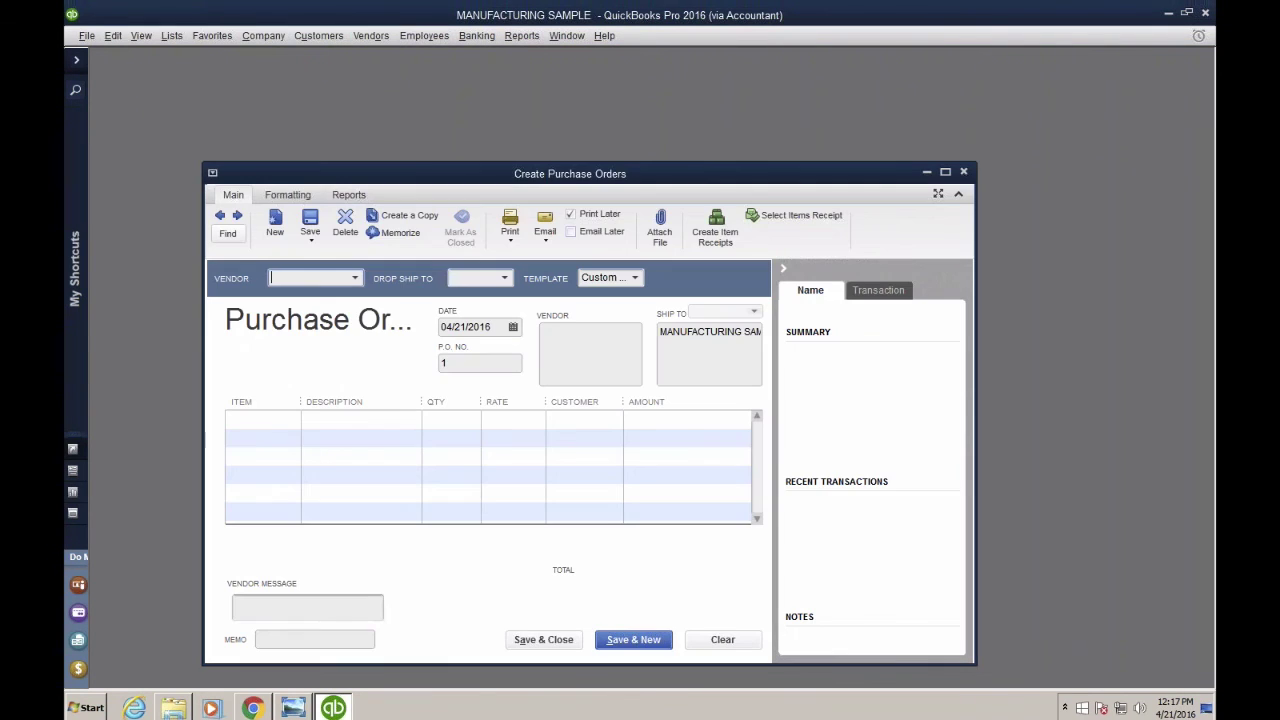
text(vendor)
key(Tab)
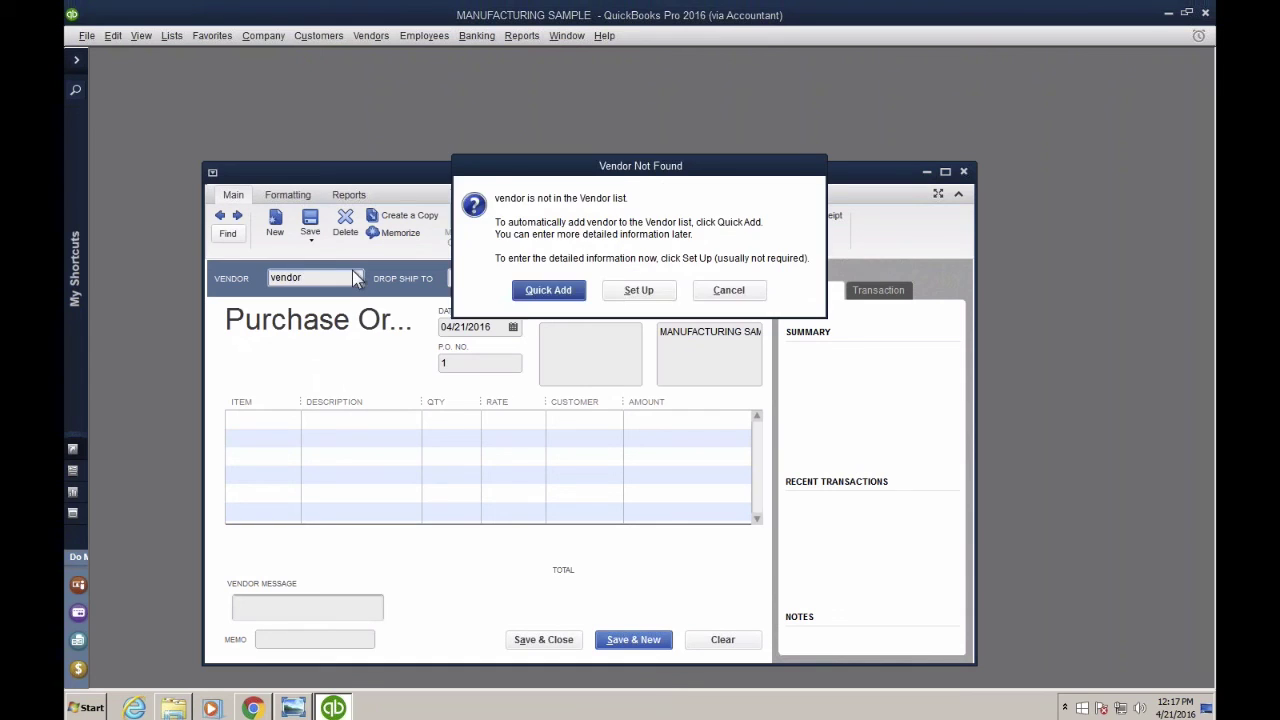
click(548, 290)
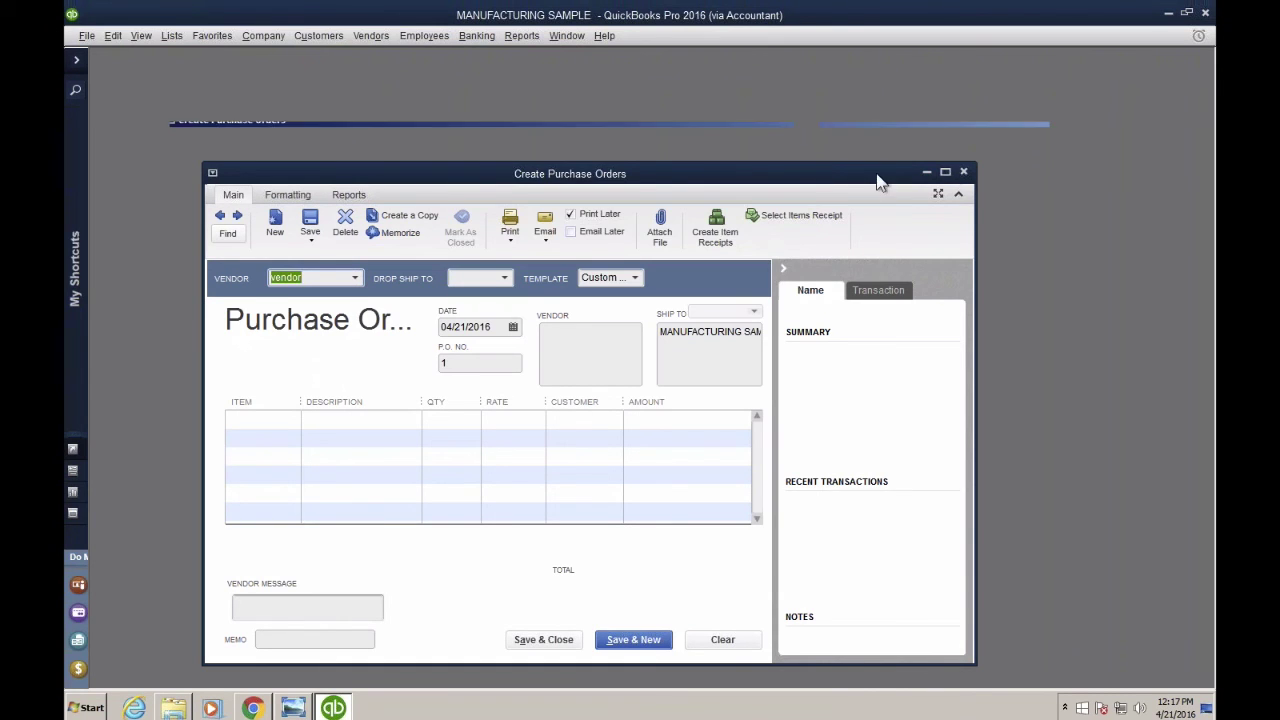
double_click(877, 182)
- Add the 750ML FINISHED BOTTLE group and set the 750 ML Bottle quantity to 20,000
click(172, 290)
click(185, 281)
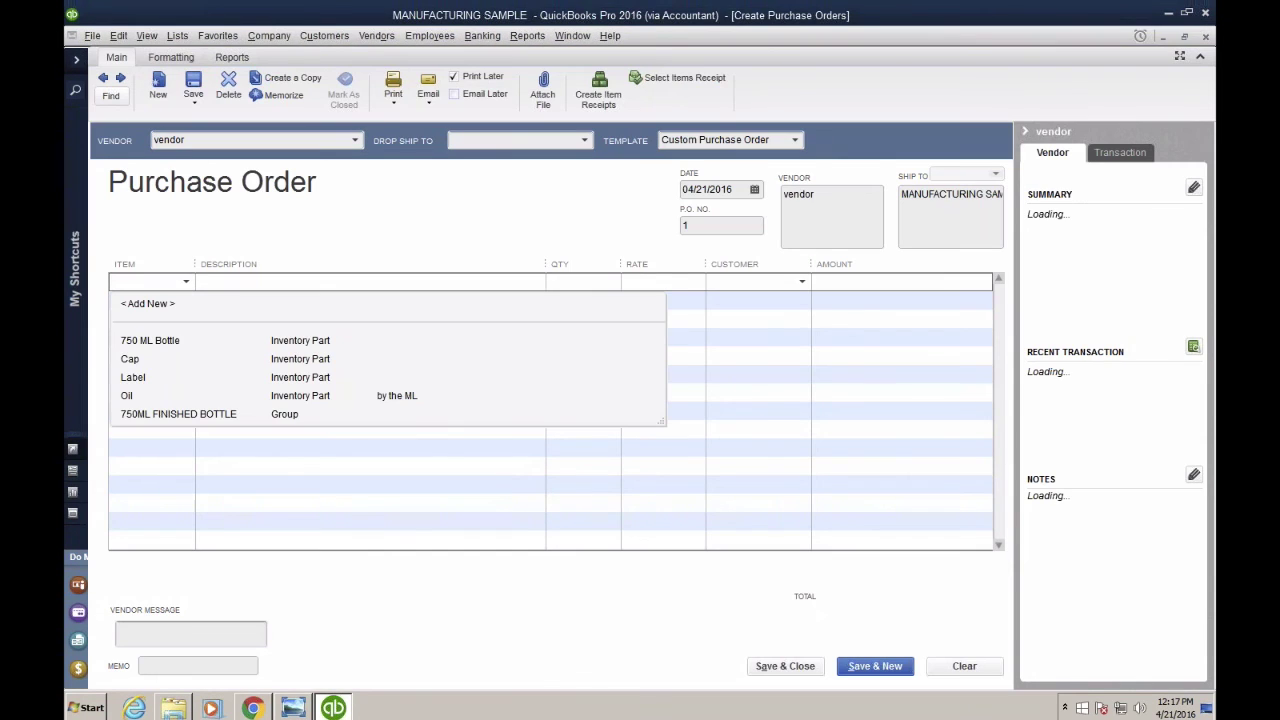
click(178, 414)
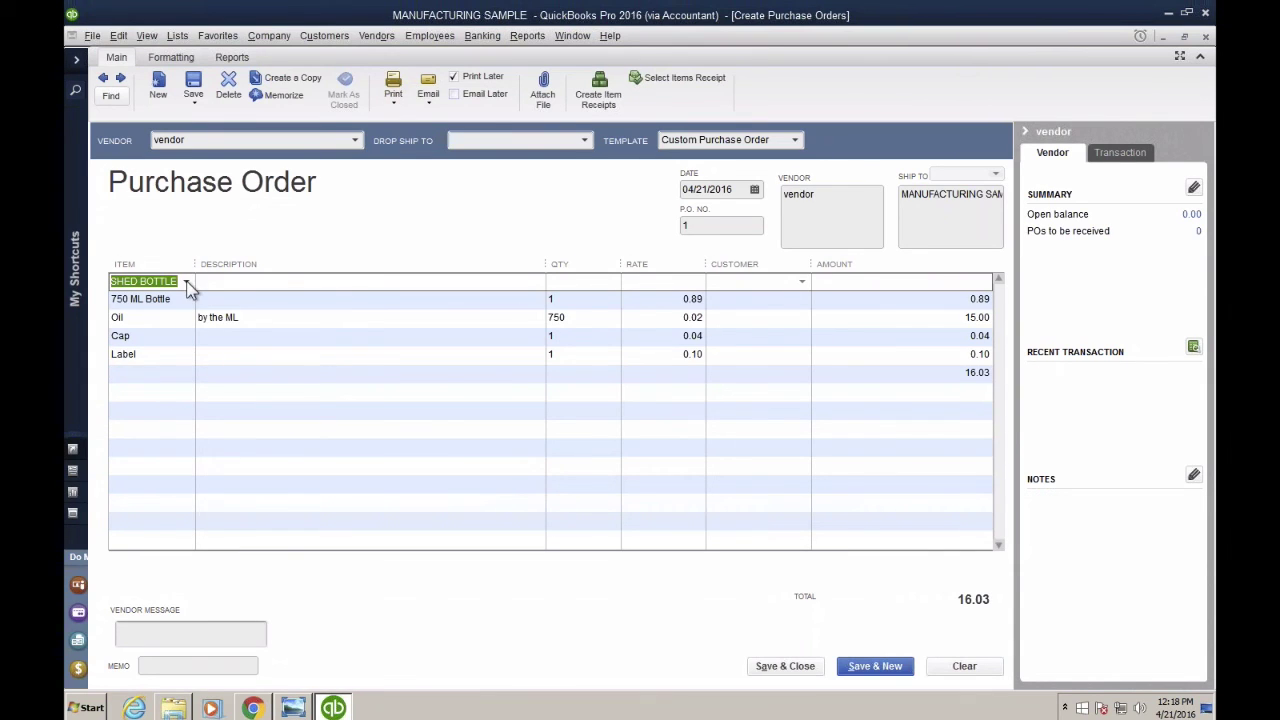
click(240, 377)
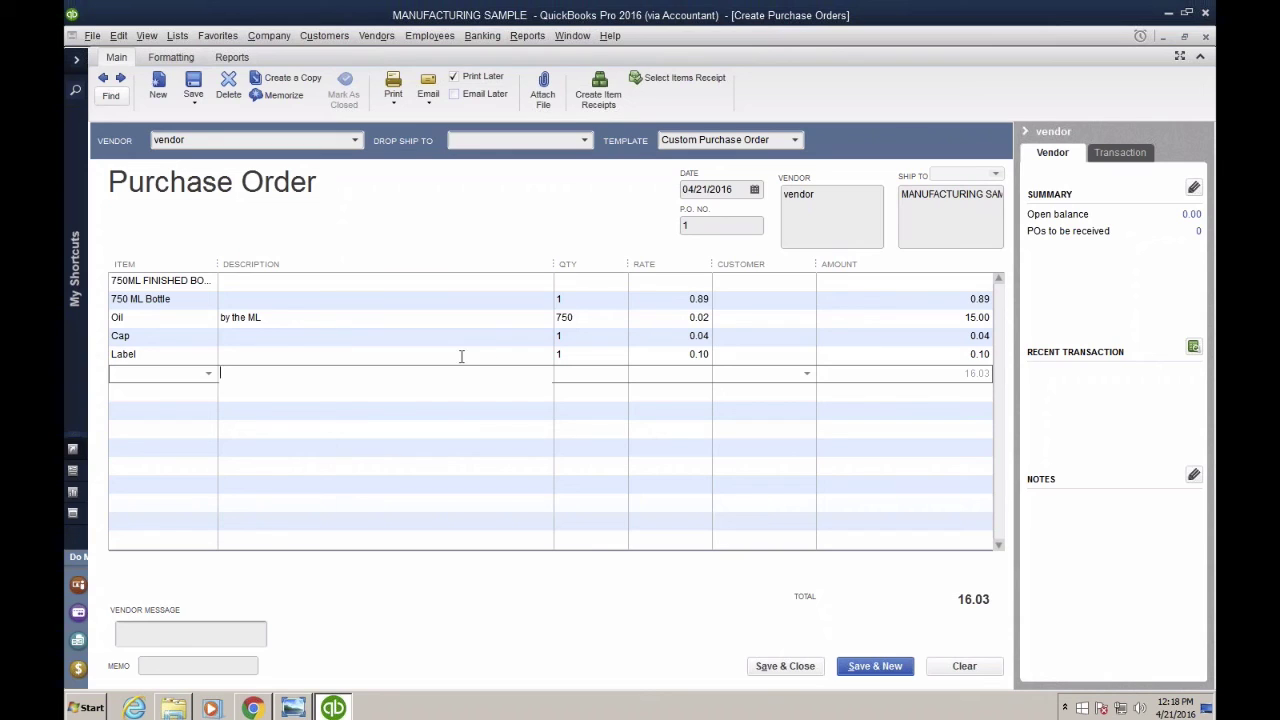
click(588, 299)
drag(588, 299, 499, 296)
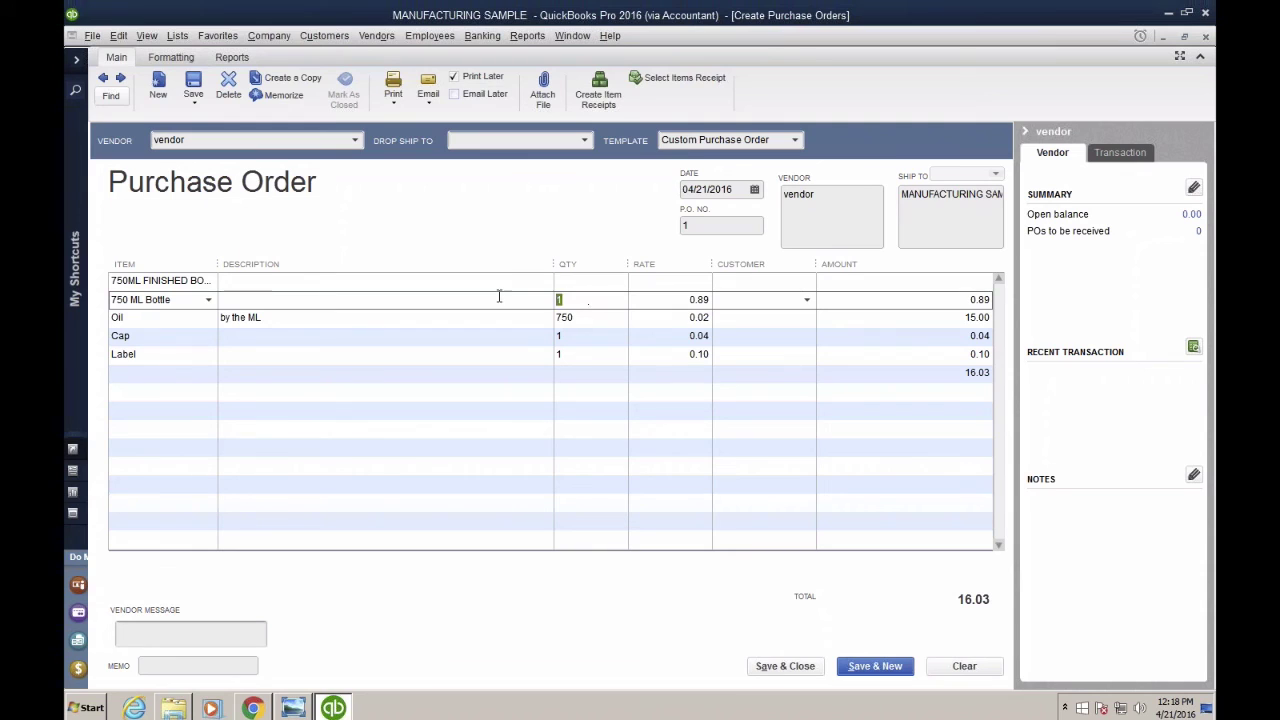
text(20000)
click(540, 404)
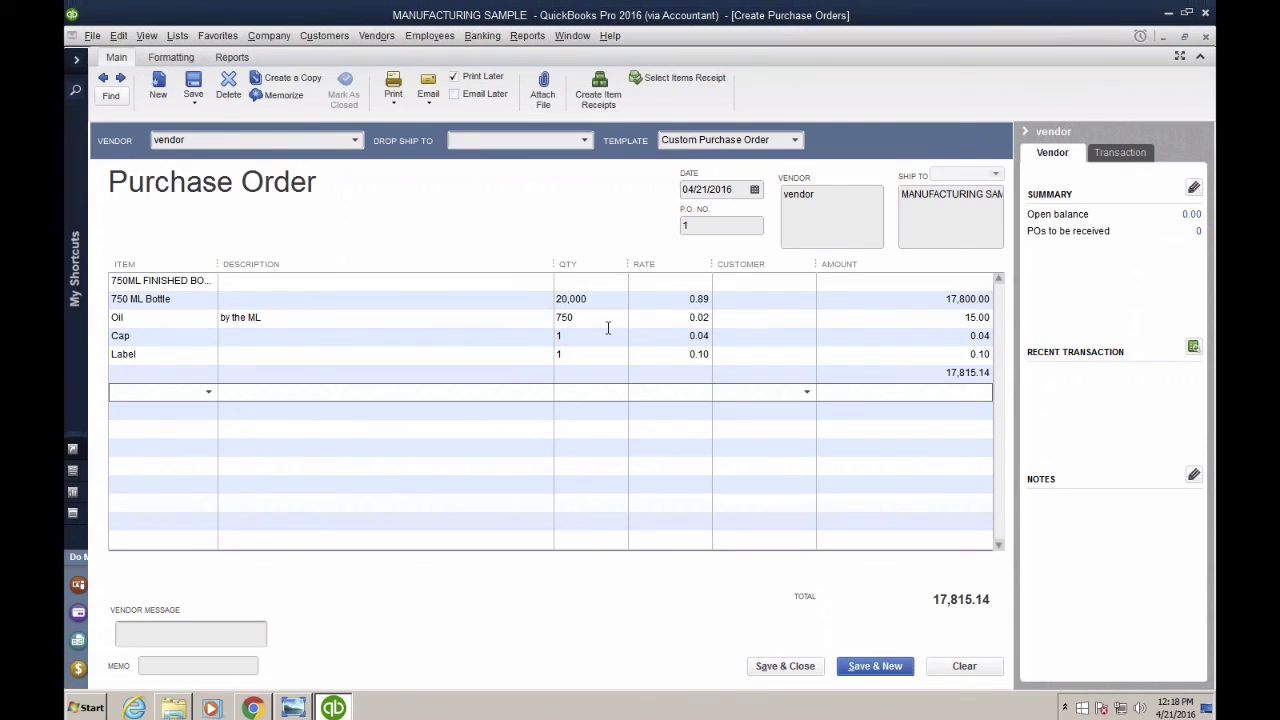
click(610, 320)
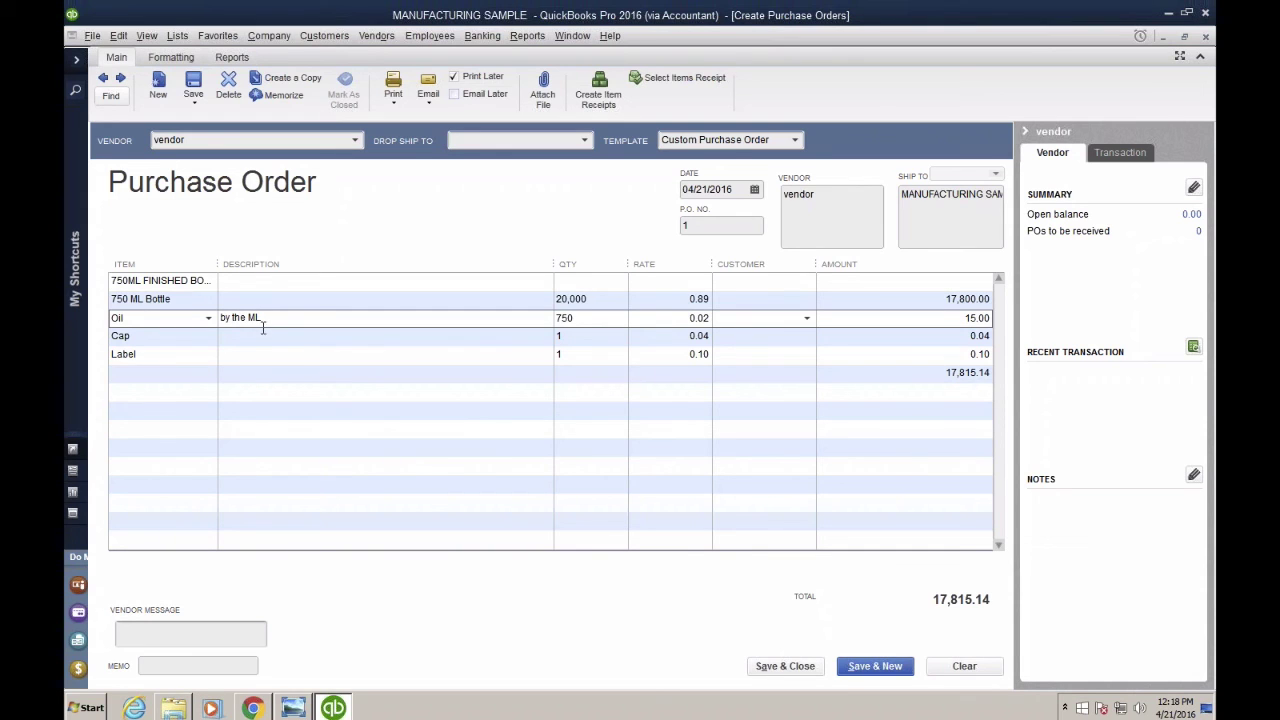
click(252, 708)
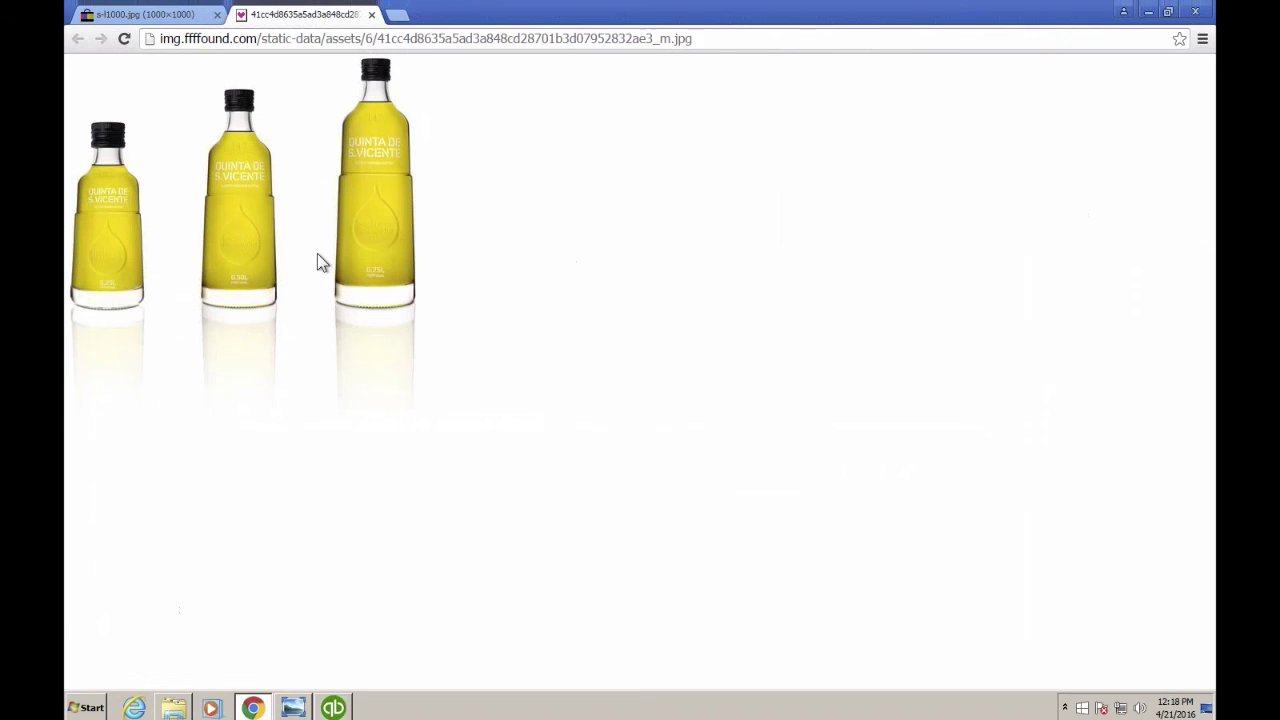
- View the 205 litre steel drum image in Chrome, then return to the QuickBooks purchase order
click(170, 20)
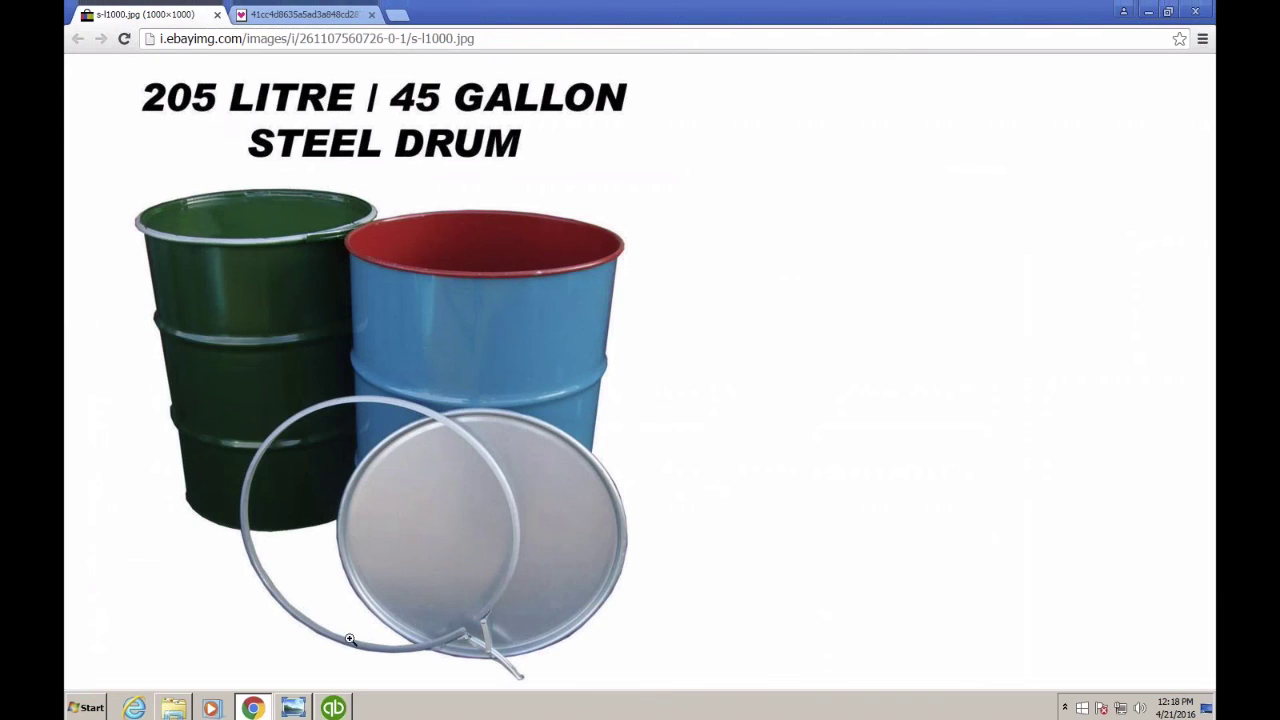
click(338, 708)
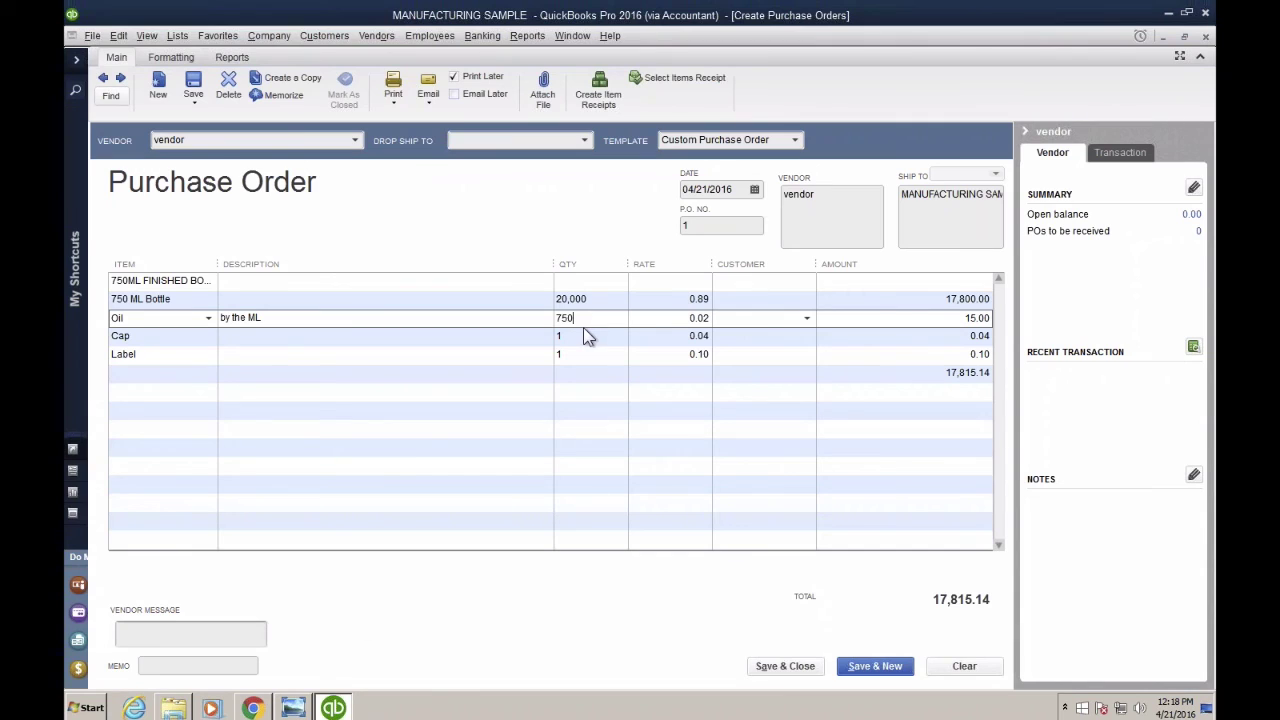
- Order 205,000 Oil, 20,000 Caps and 24,000 Labels, then save the 25,100.00 purchase order
drag(574, 319, 520, 320)
text(205,000)
click(599, 333)
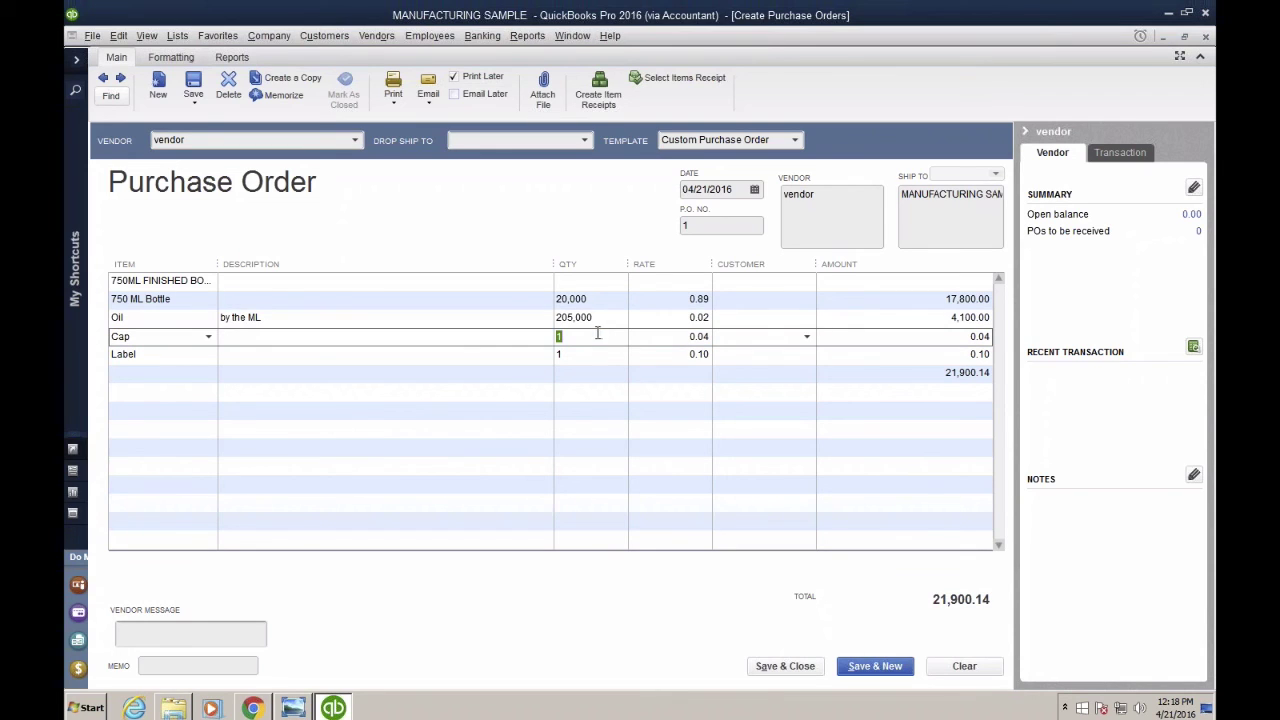
text(20000)
click(581, 355)
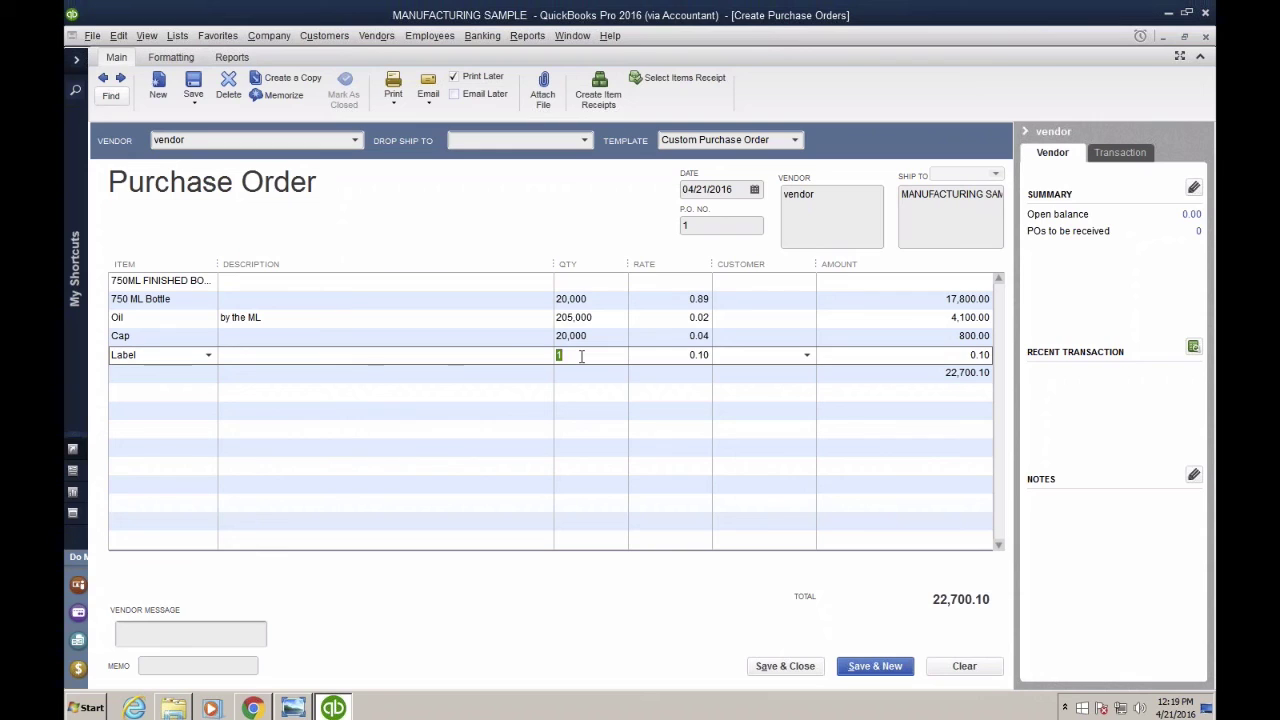
text(24000)
click(607, 402)
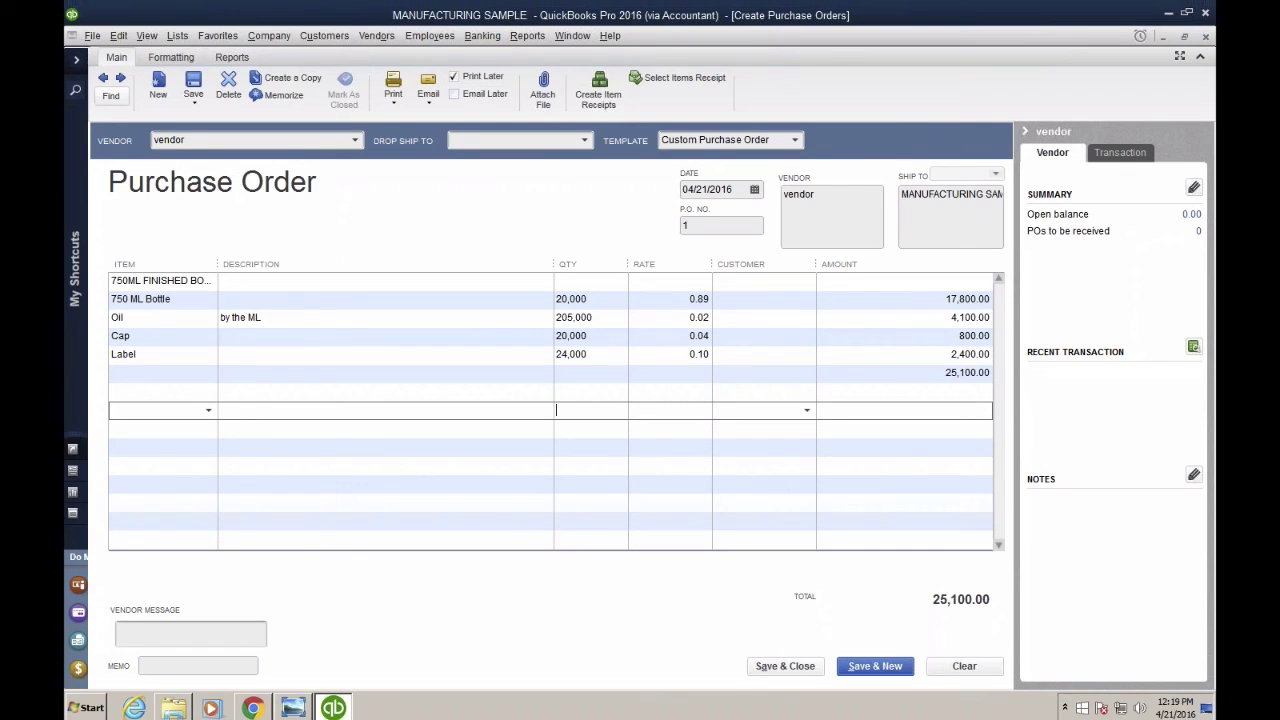
click(788, 665)
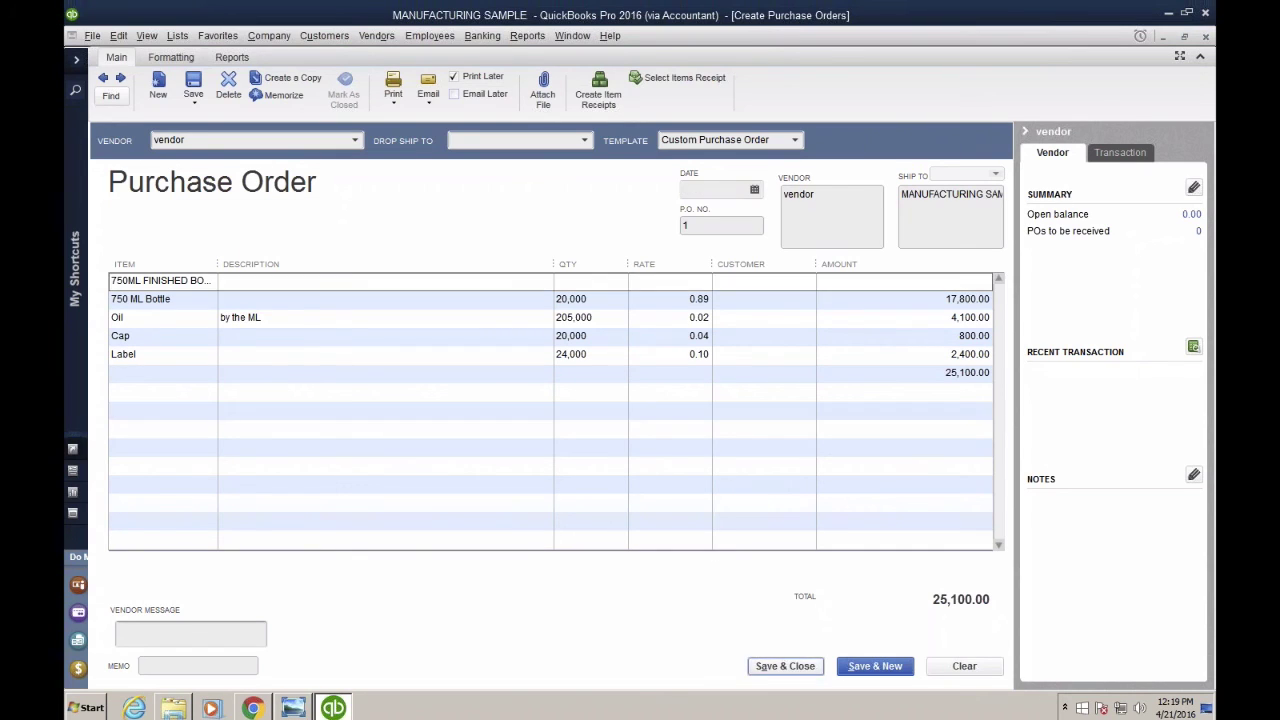
- Show the Item List full-size with 20,000 bottles, 20,000 caps, 24,000 labels, 205,000 oil
click(171, 36)
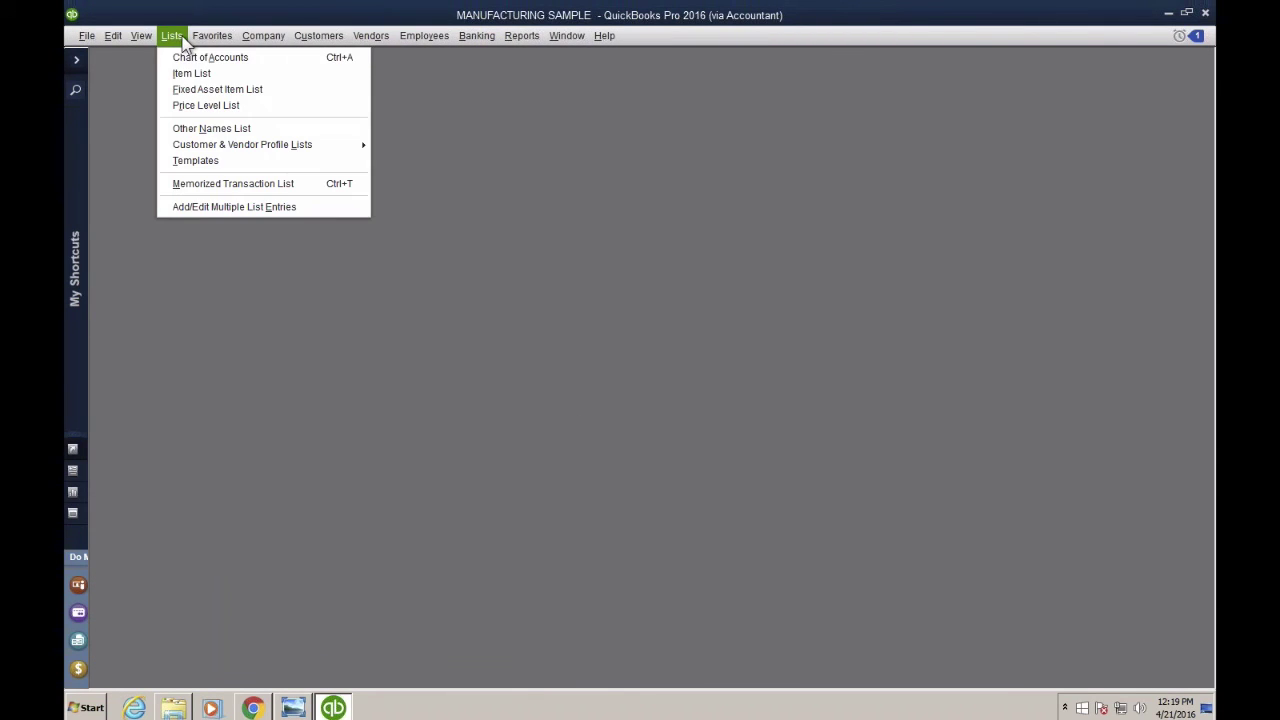
click(192, 74)
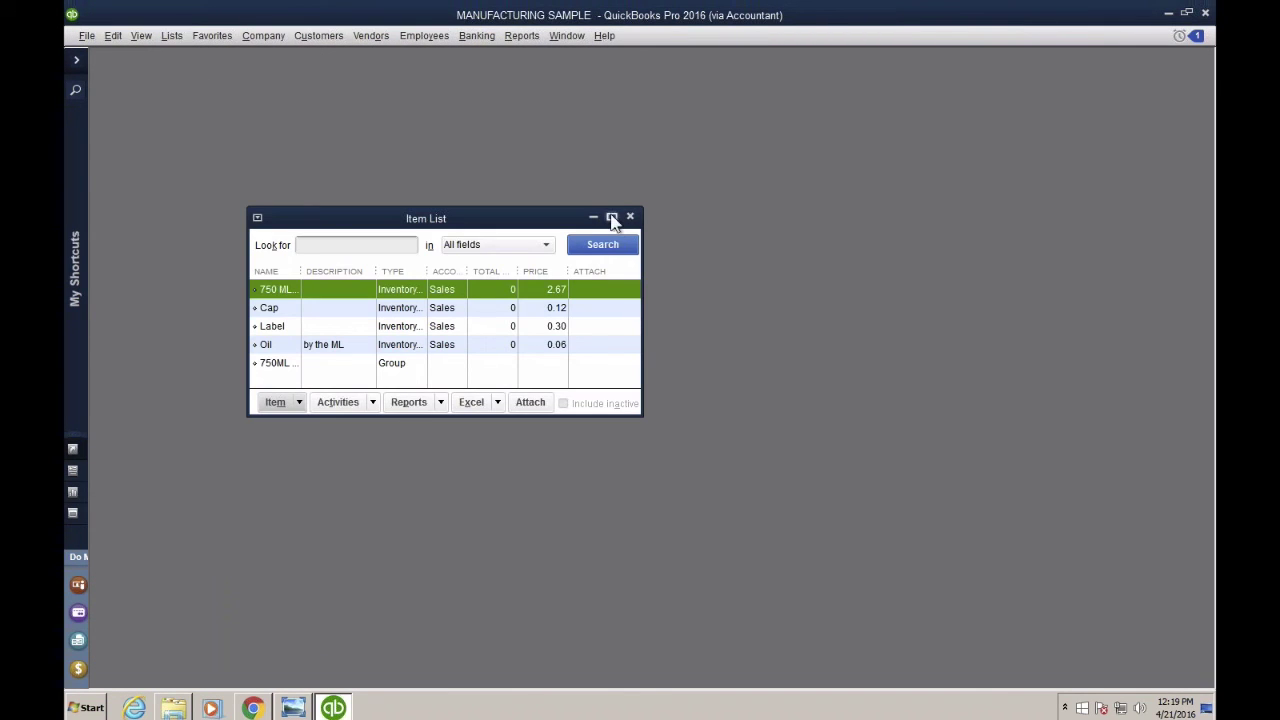
click(611, 216)
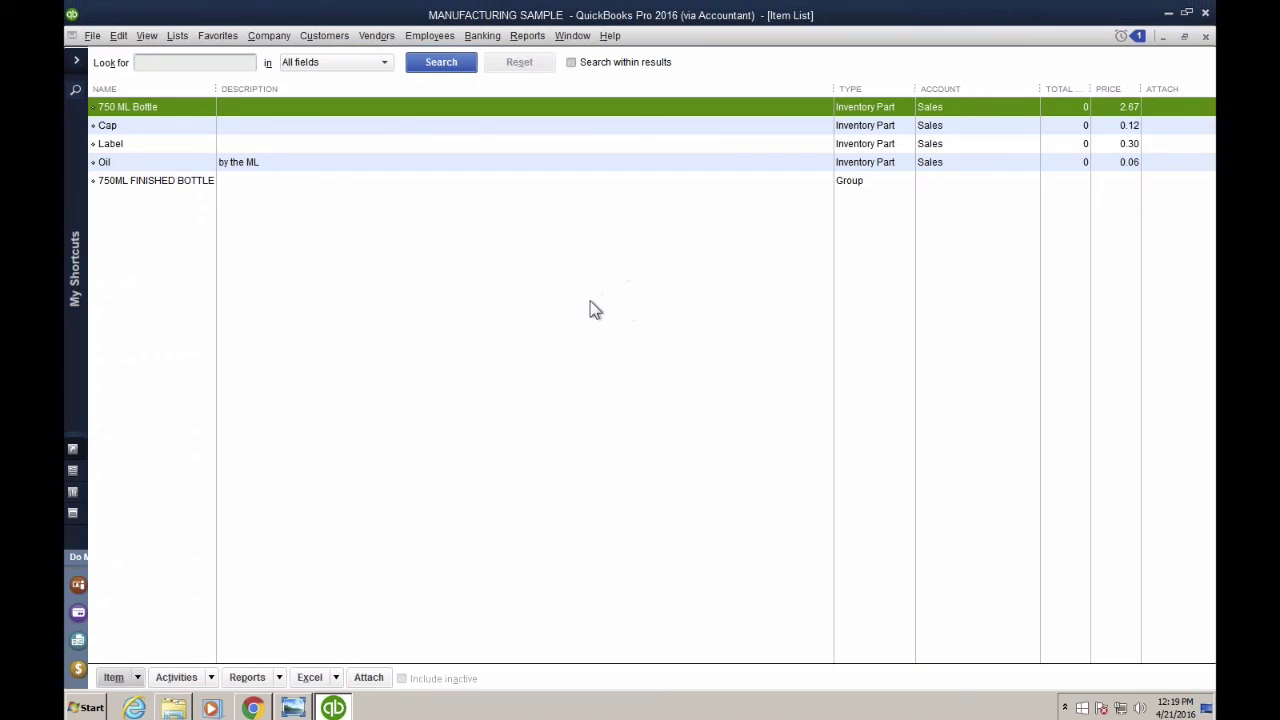
- Enter a bill for the vendor, receiving against open purchase order 1
click(376, 36)
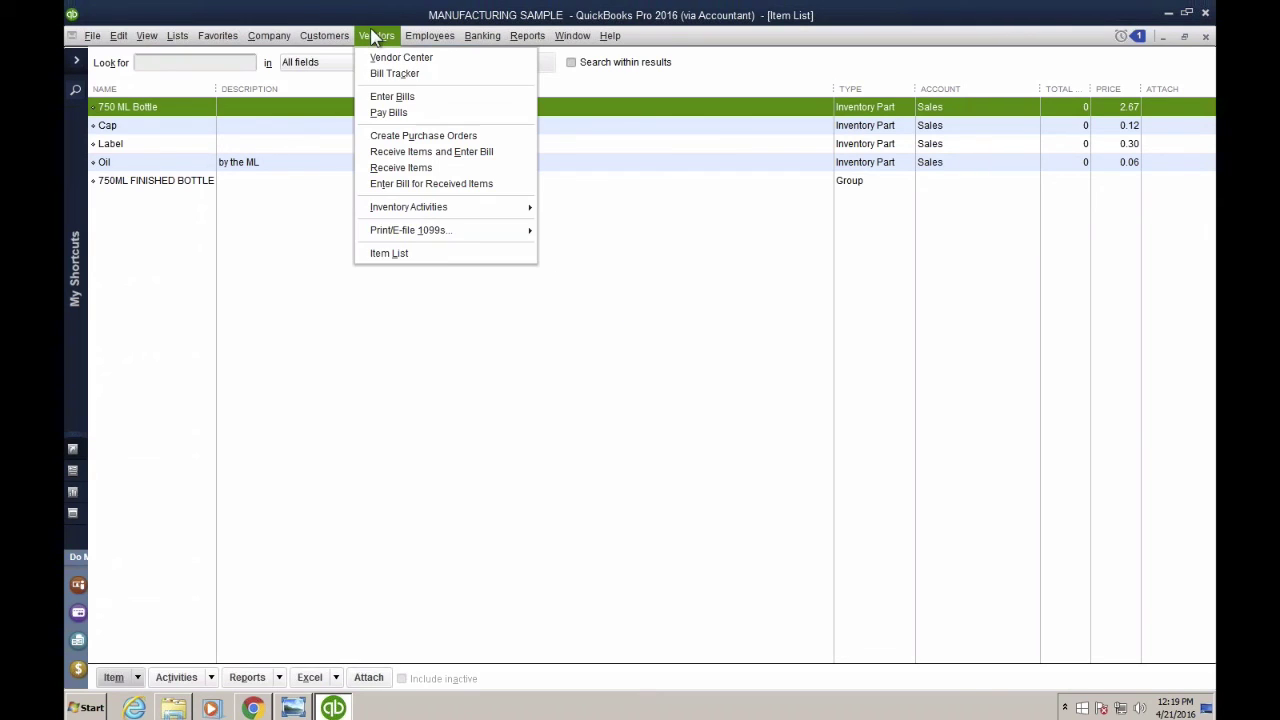
click(403, 97)
click(362, 201)
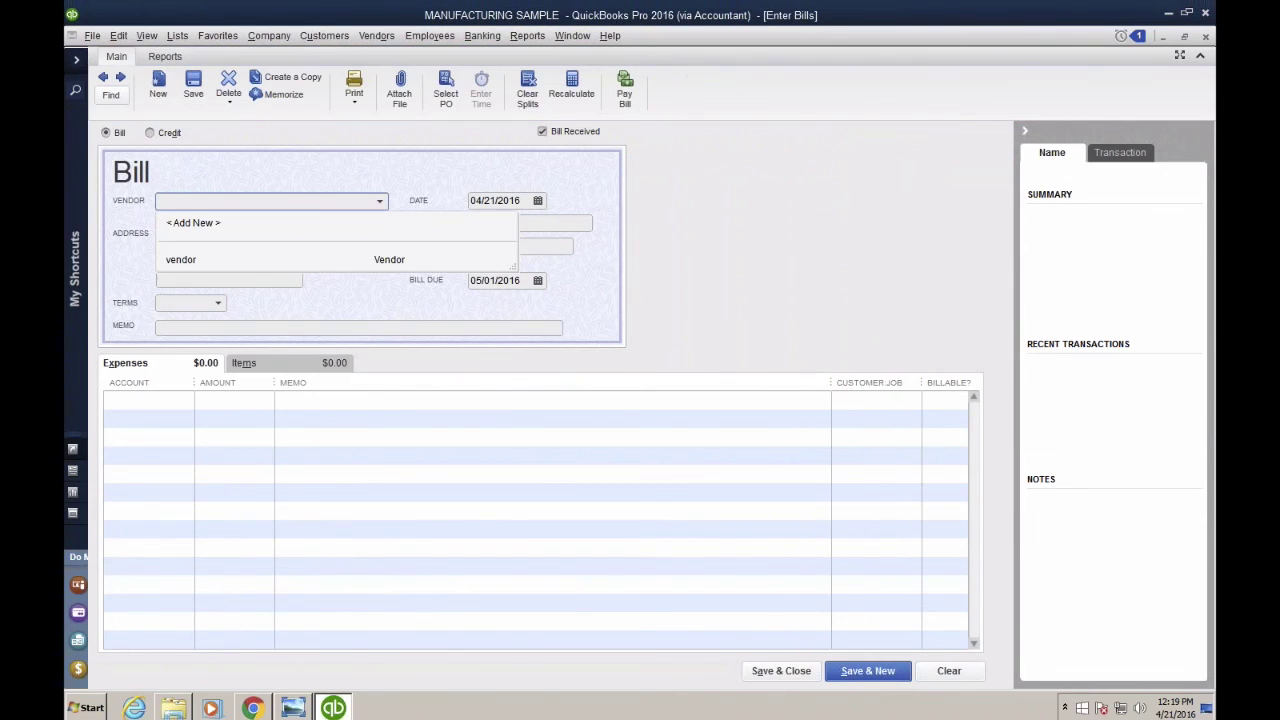
click(192, 265)
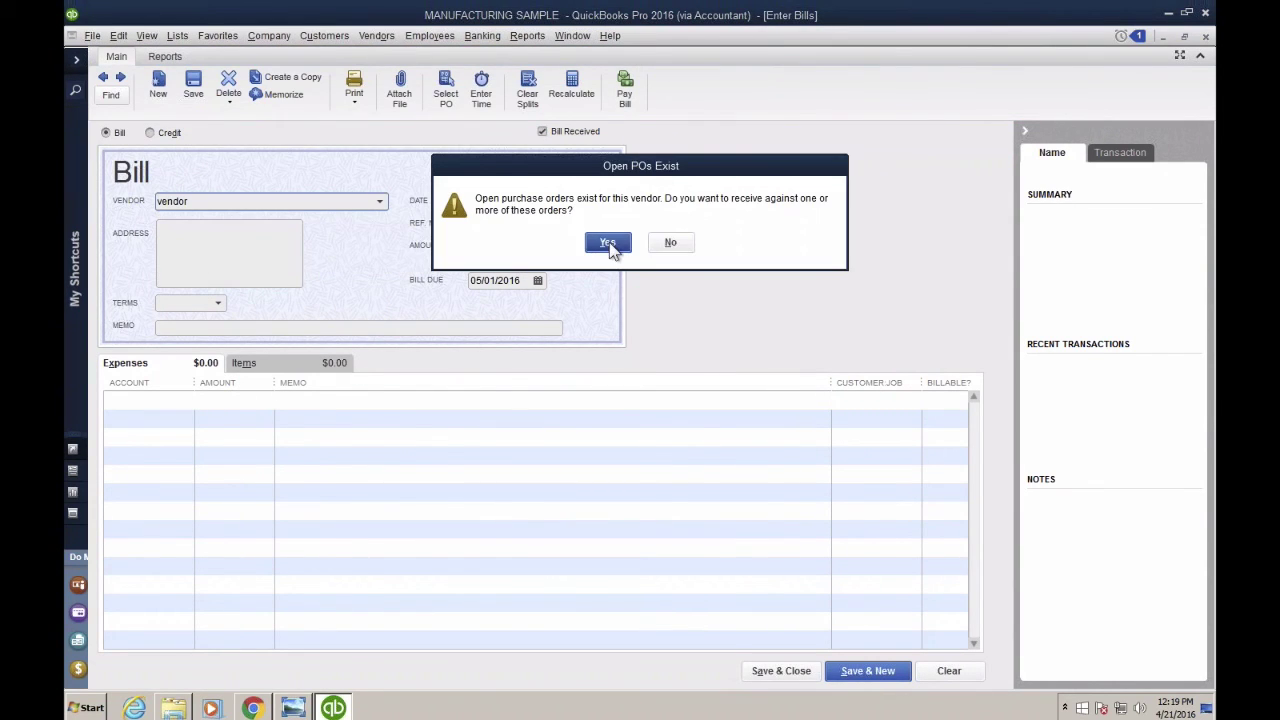
click(604, 242)
click(135, 158)
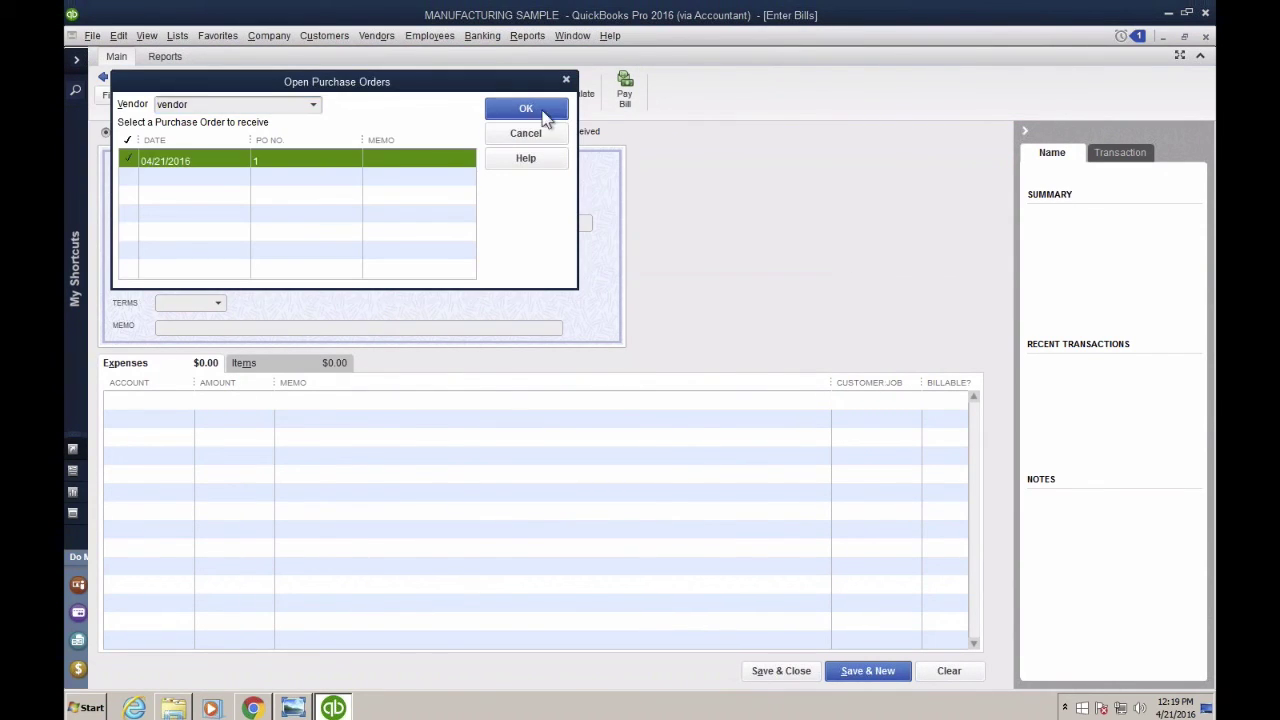
click(543, 112)
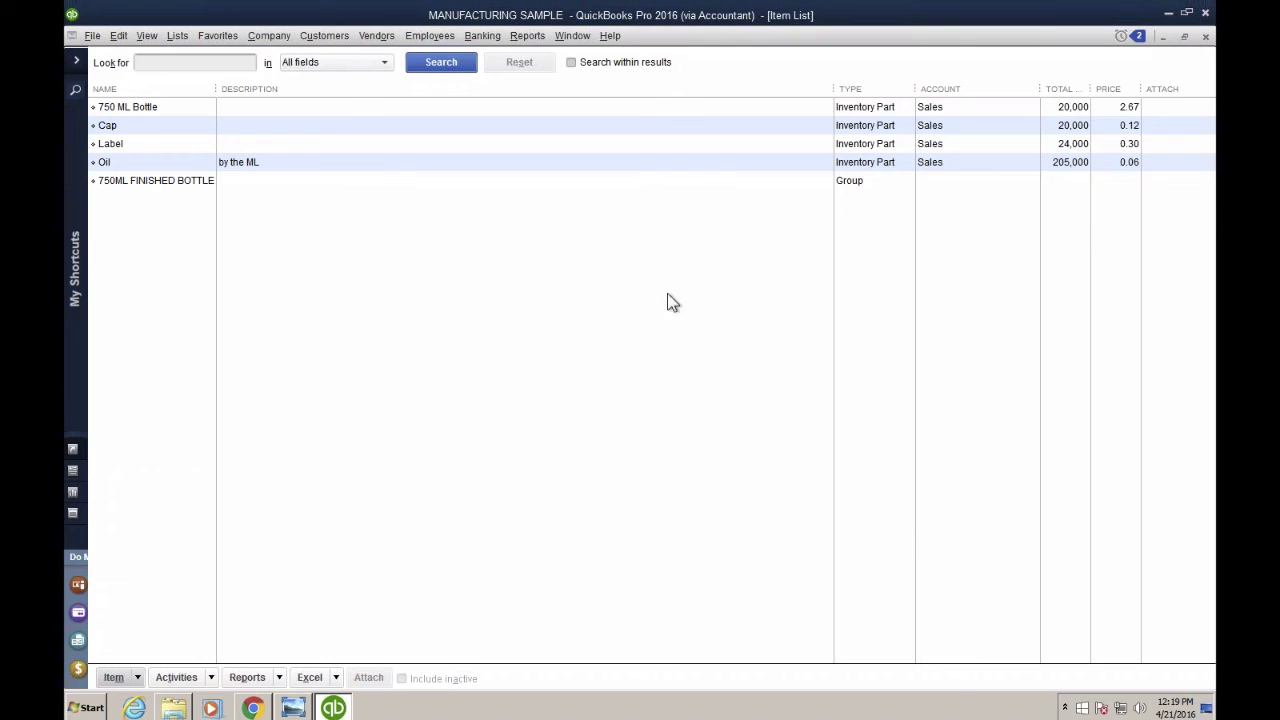
- Create a new Inventory Part item named '750ml EVO Bottle' and select its Cost field
right_click(159, 262)
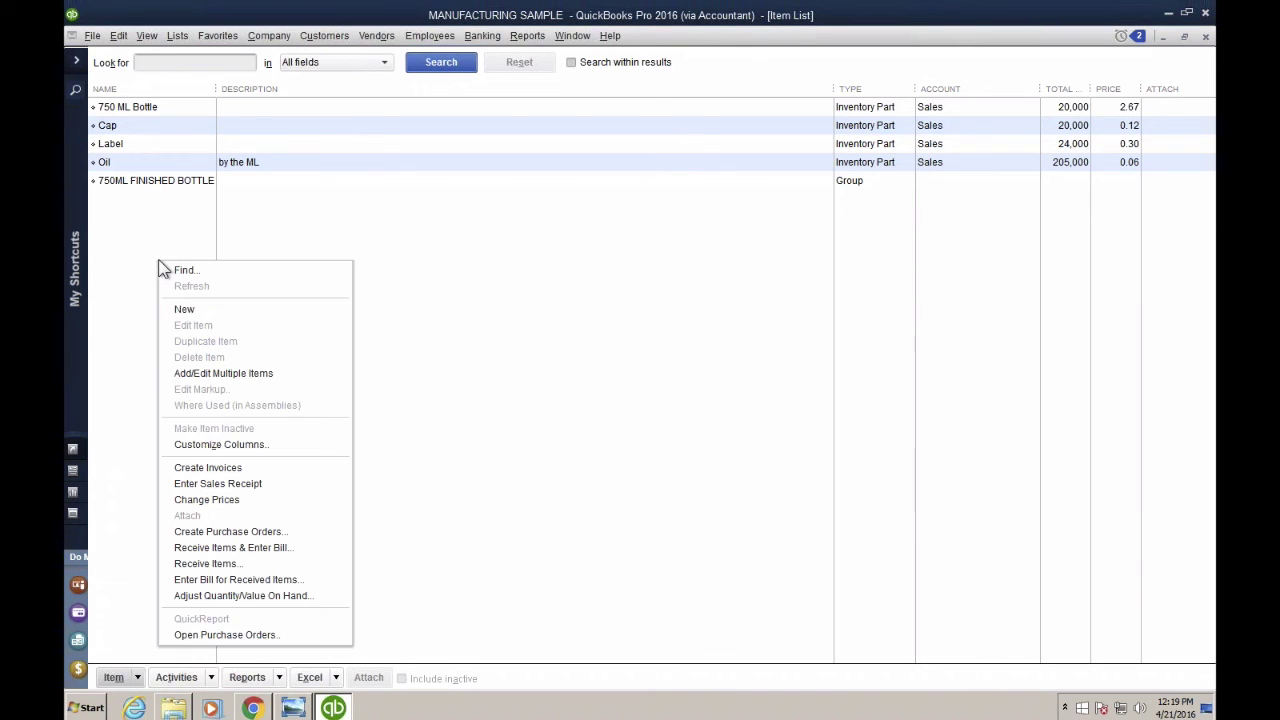
click(190, 309)
click(148, 119)
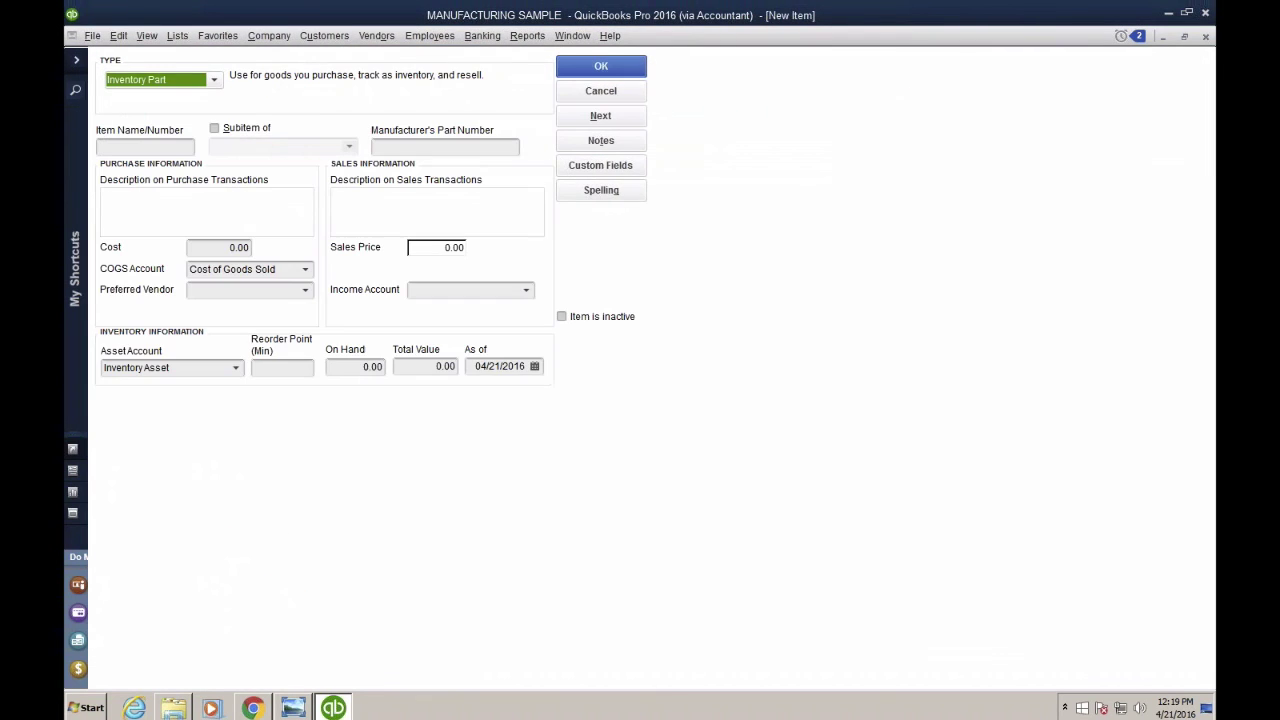
click(150, 147)
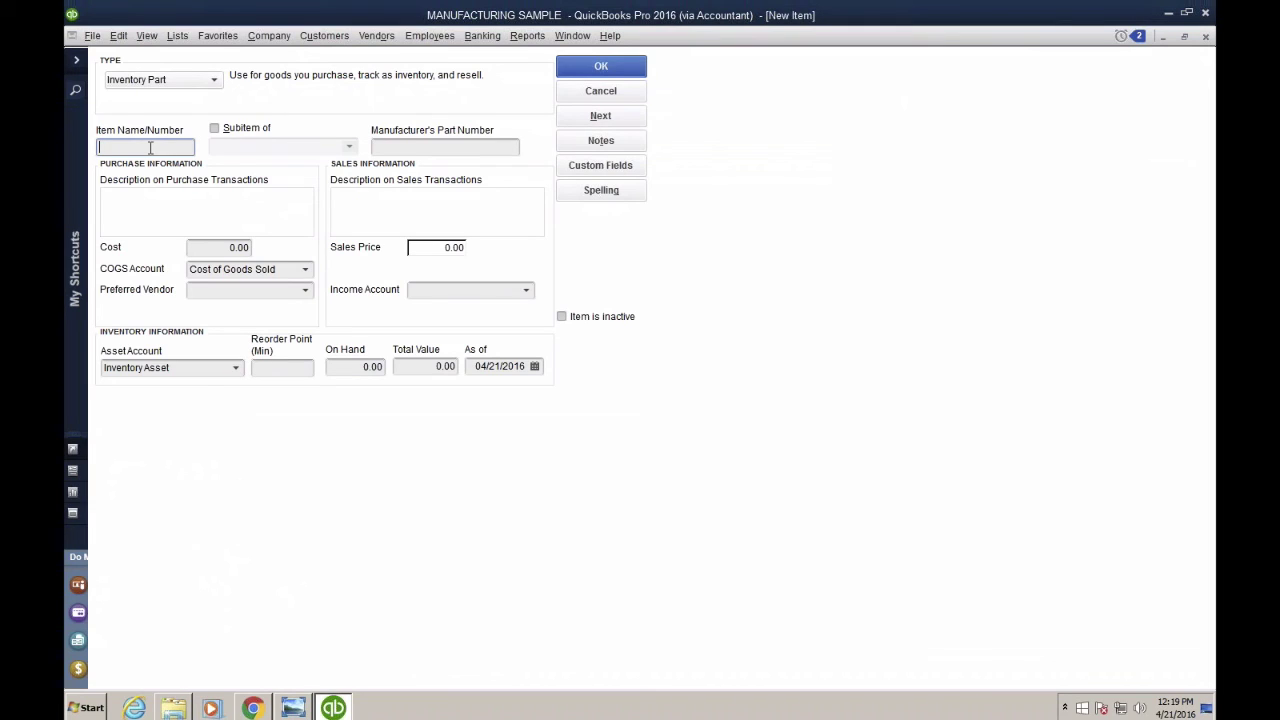
text(750)
text(ml)
text( E)
text(EVO)
key(BackSpace)
key(BackSpace)
key(BackSpace)
text(VO Bottle)
click(215, 250)
double_click(215, 250)
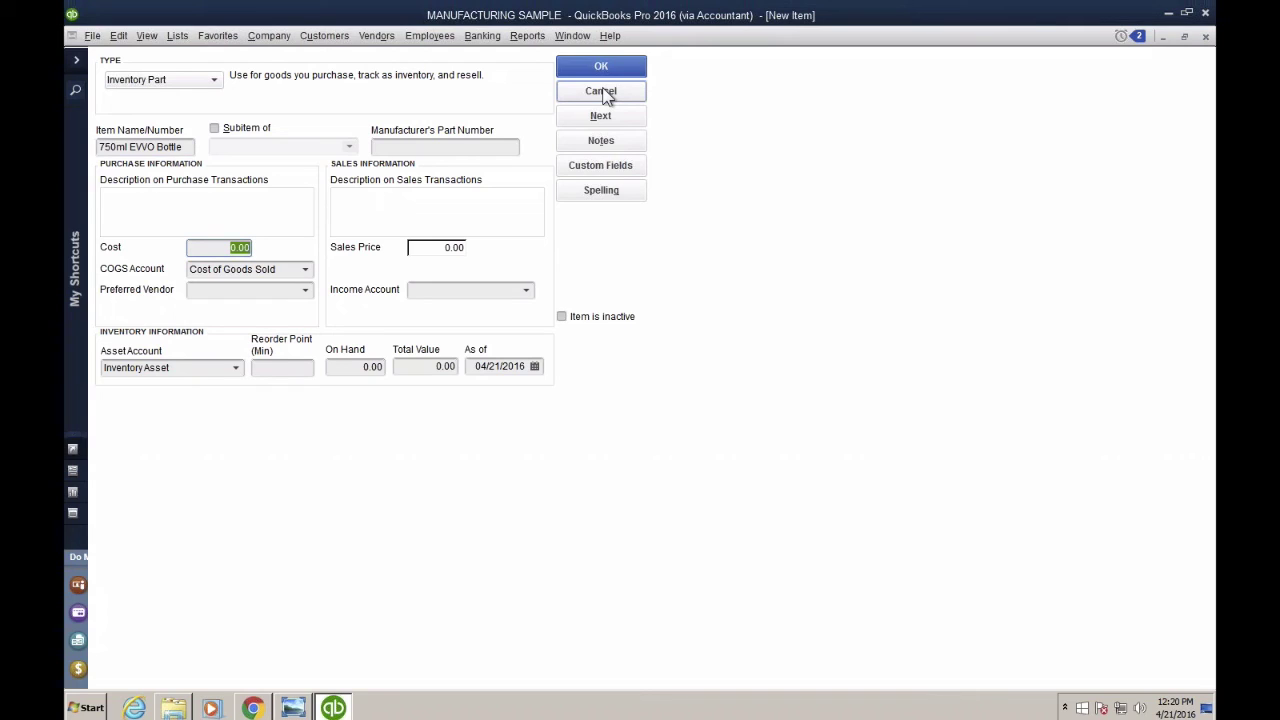
click(378, 36)
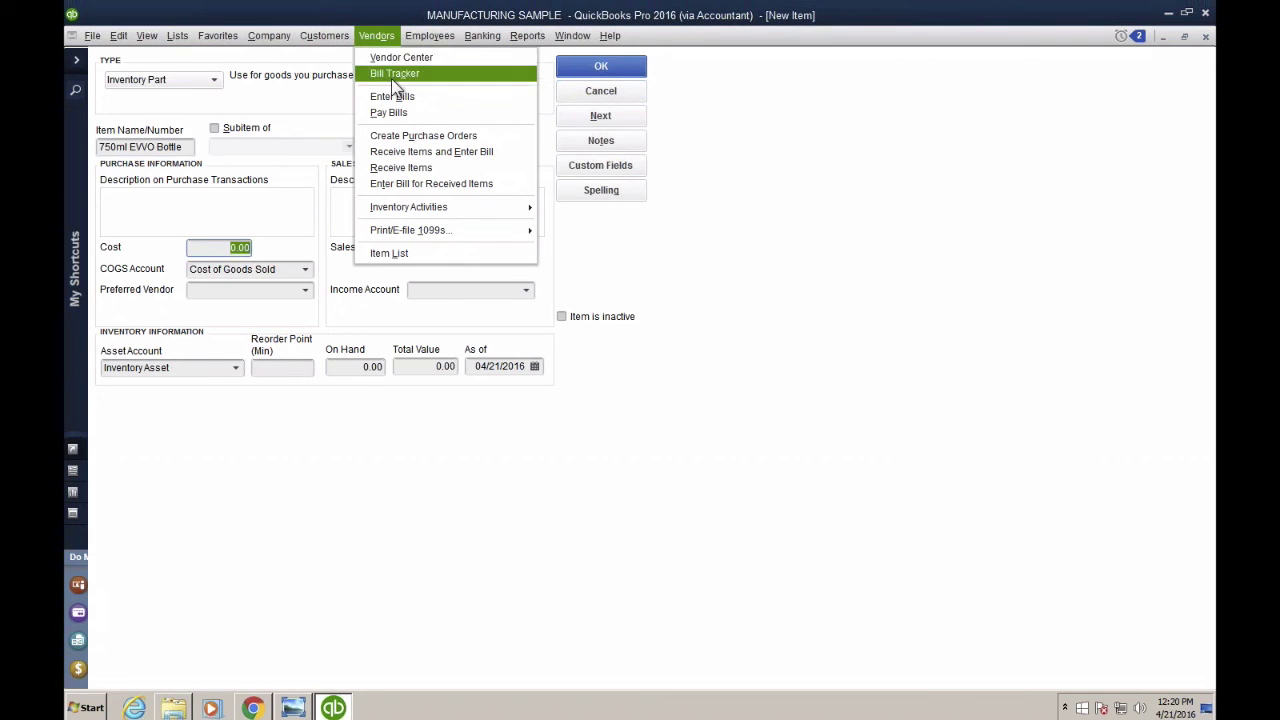
- Look up the finished-bottle group's 16.03 cost on a discarded trial purchase order, and enter it as the item cost
click(408, 136)
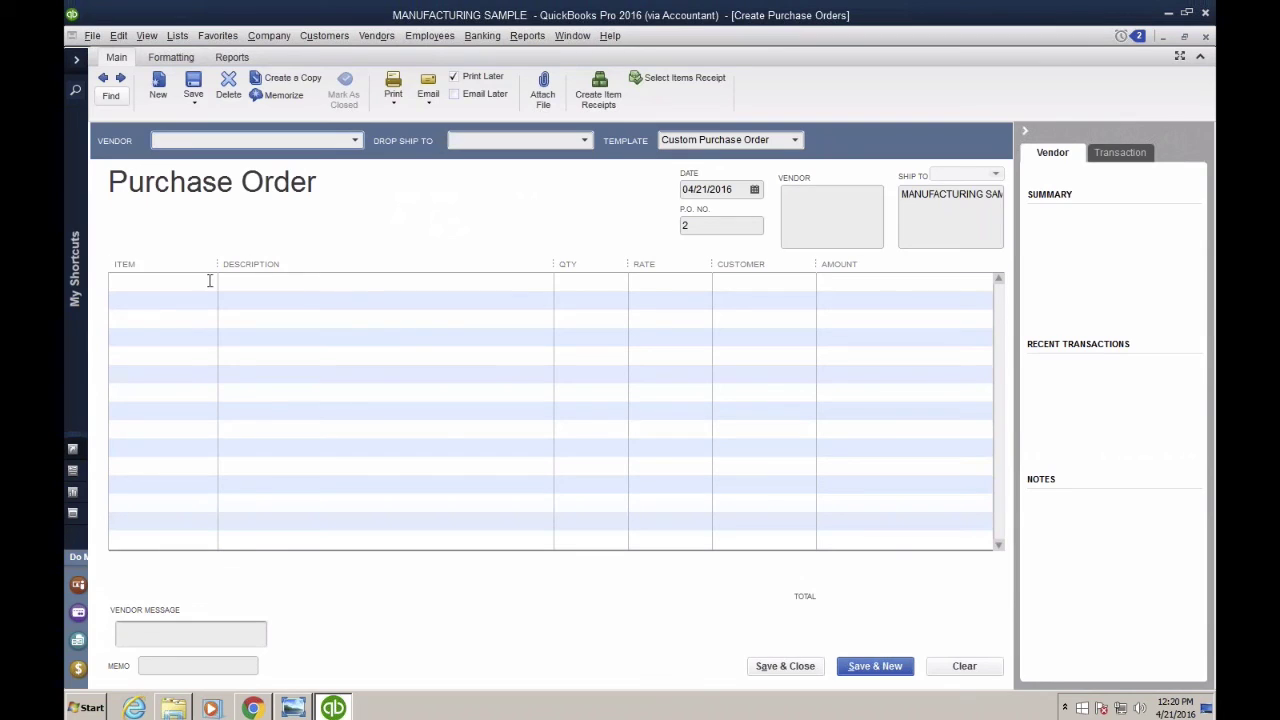
click(210, 281)
click(208, 282)
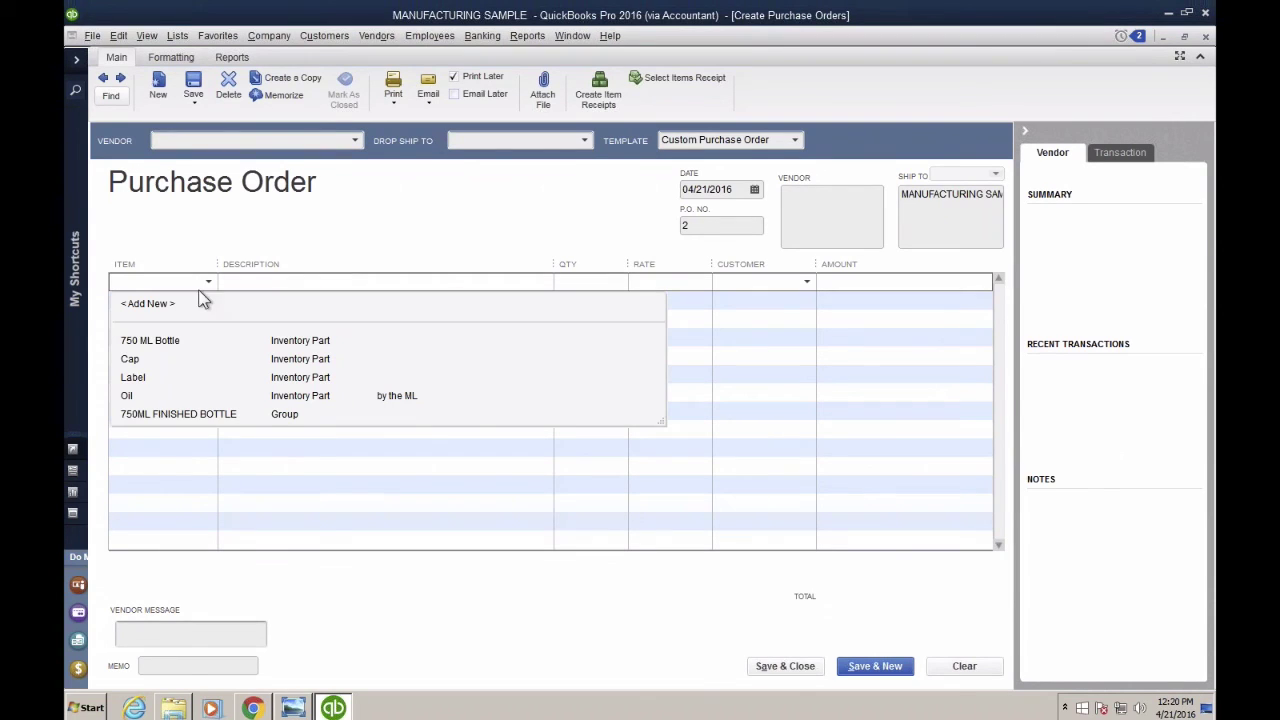
click(159, 413)
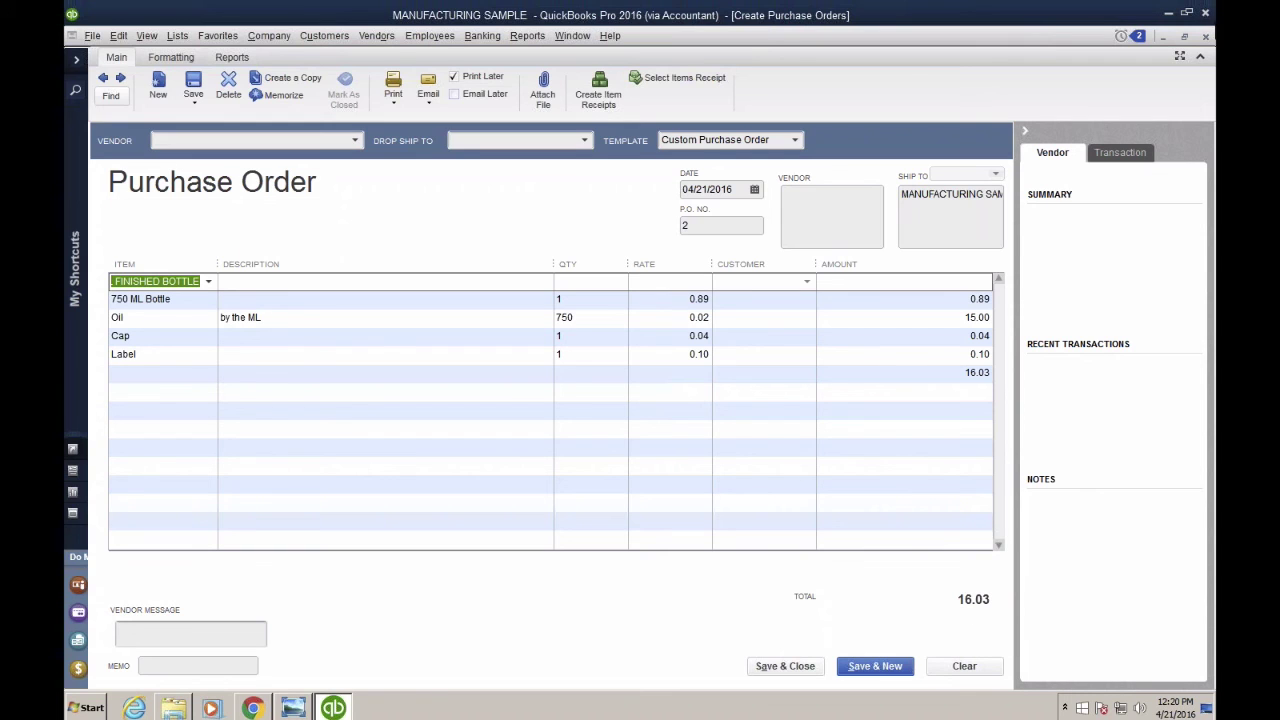
click(1206, 36)
click(643, 232)
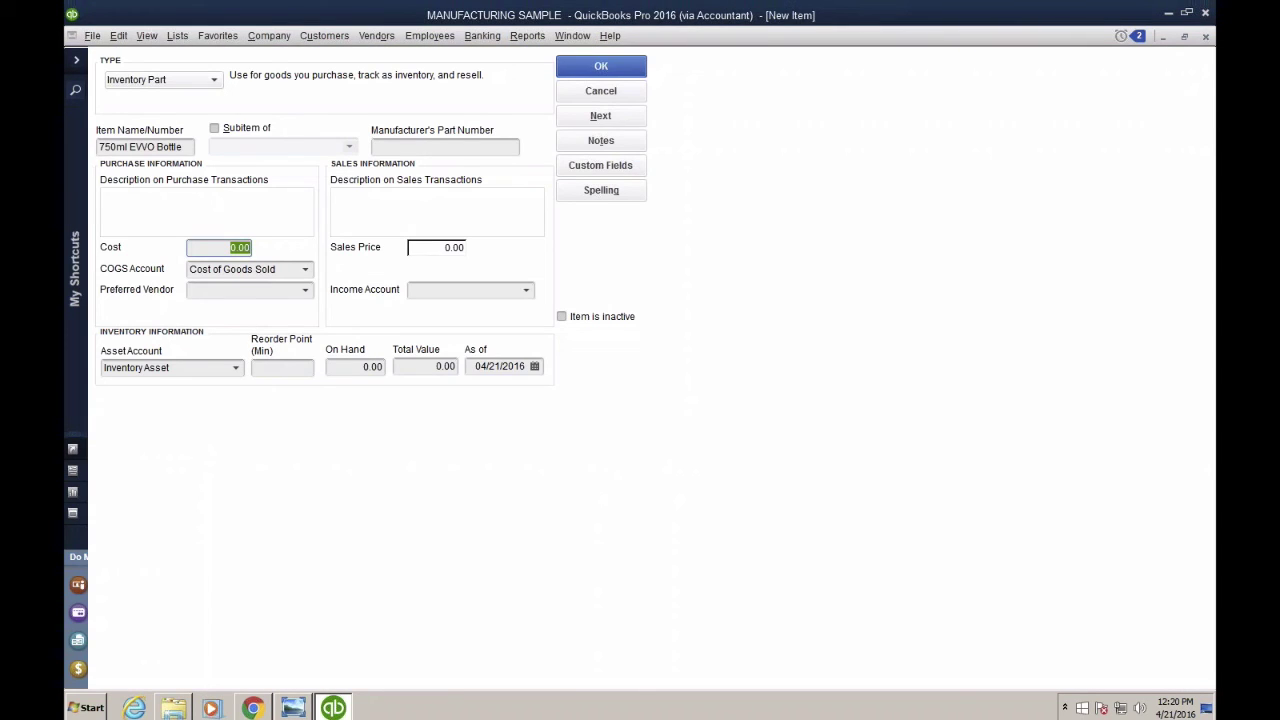
text(16.03)
- Give the item sales price 16*3 (48.00), Sales income account, description '*assembled product*', and save it
click(445, 249)
text(16*3)
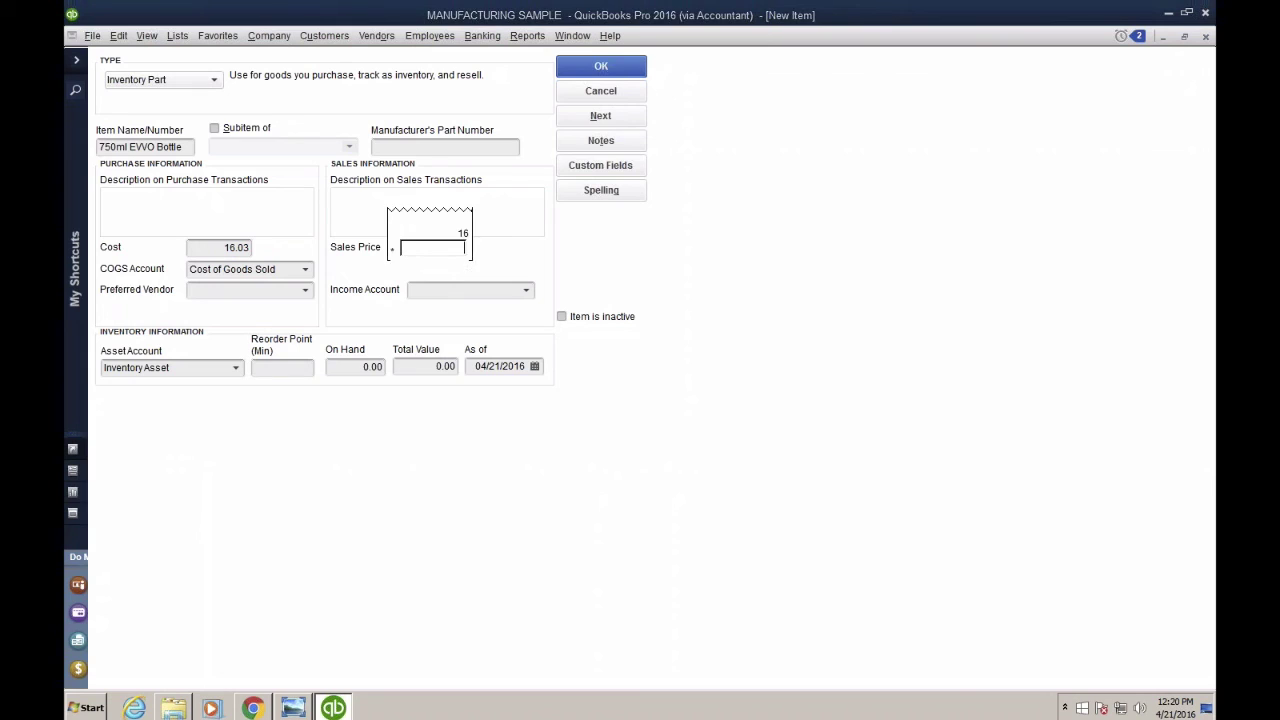
key(Return)
click(463, 293)
text(Sales)
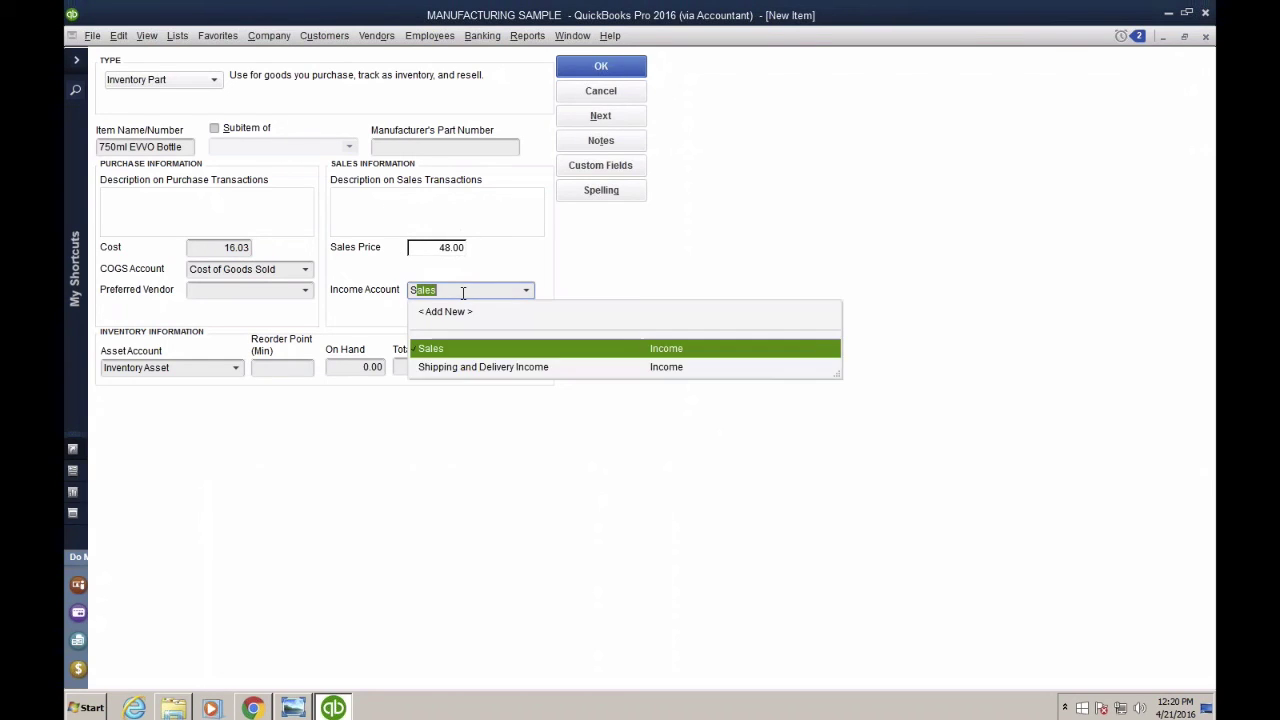
key(Tab)
click(180, 205)
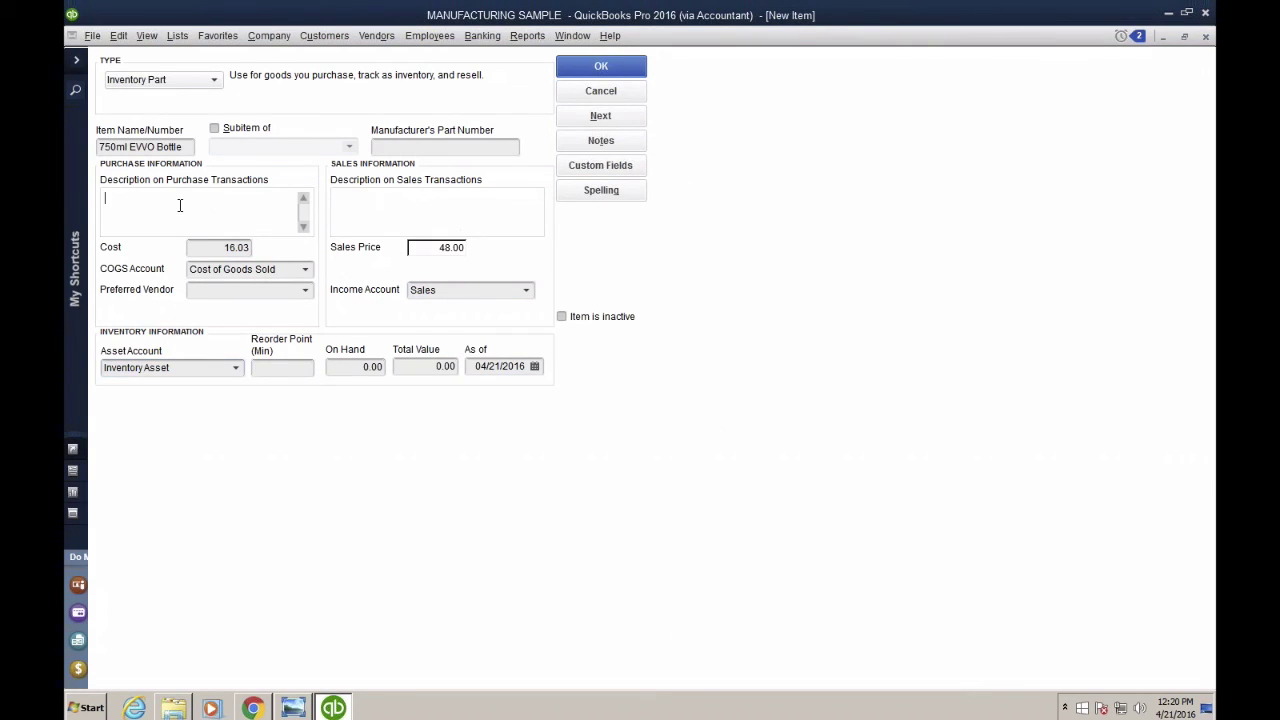
text(*assembled product*)
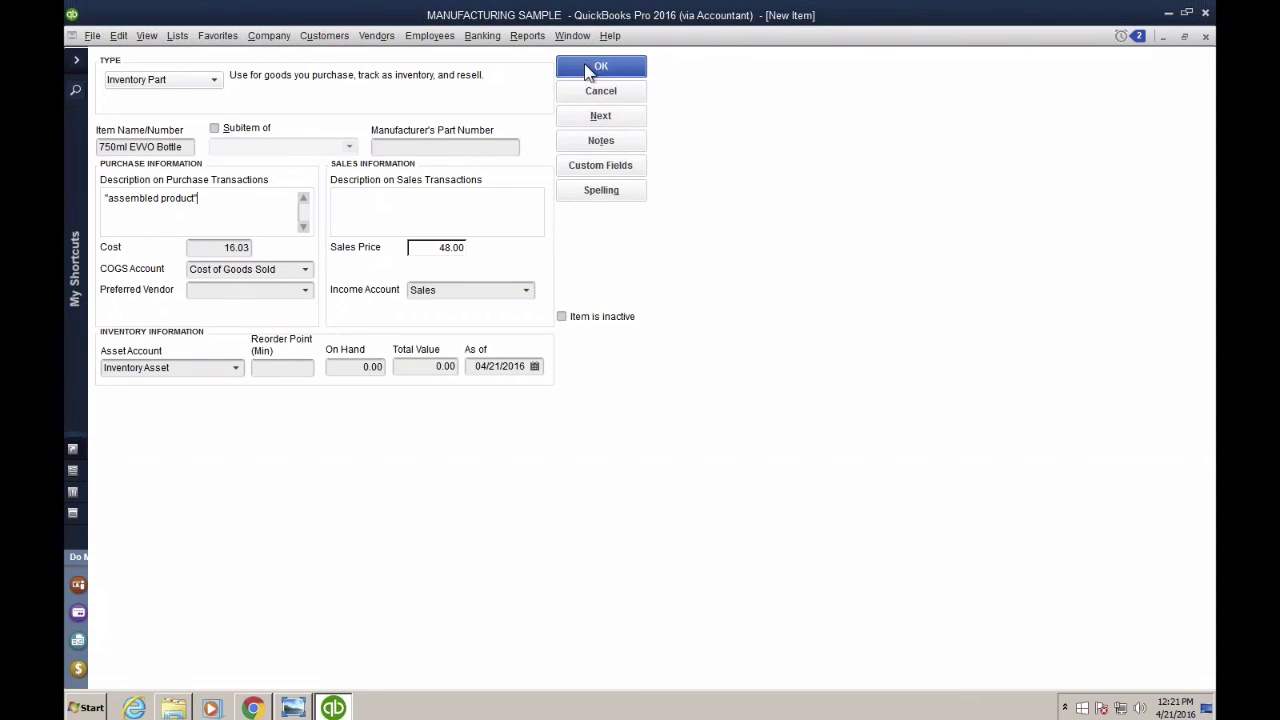
click(600, 65)
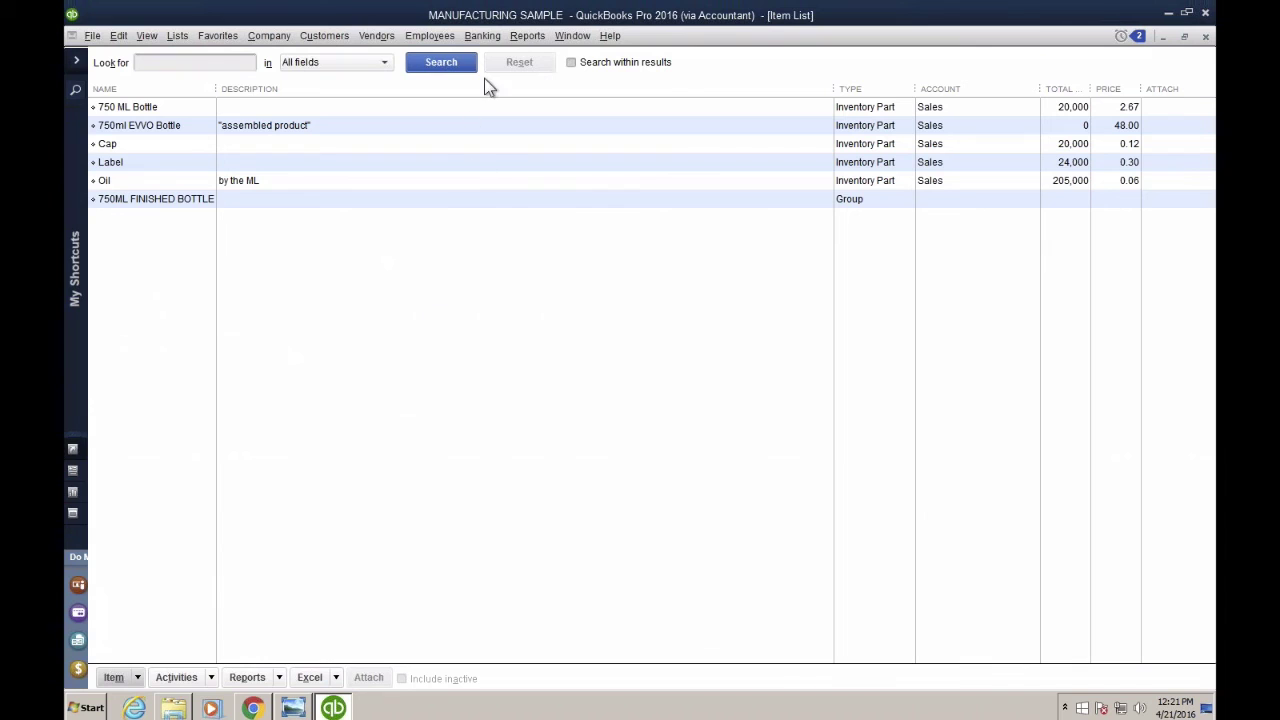
- Start a new inventory quantity adjustment charged to the Cost of Goods Sold account
click(378, 38)
mouse_move(445, 215)
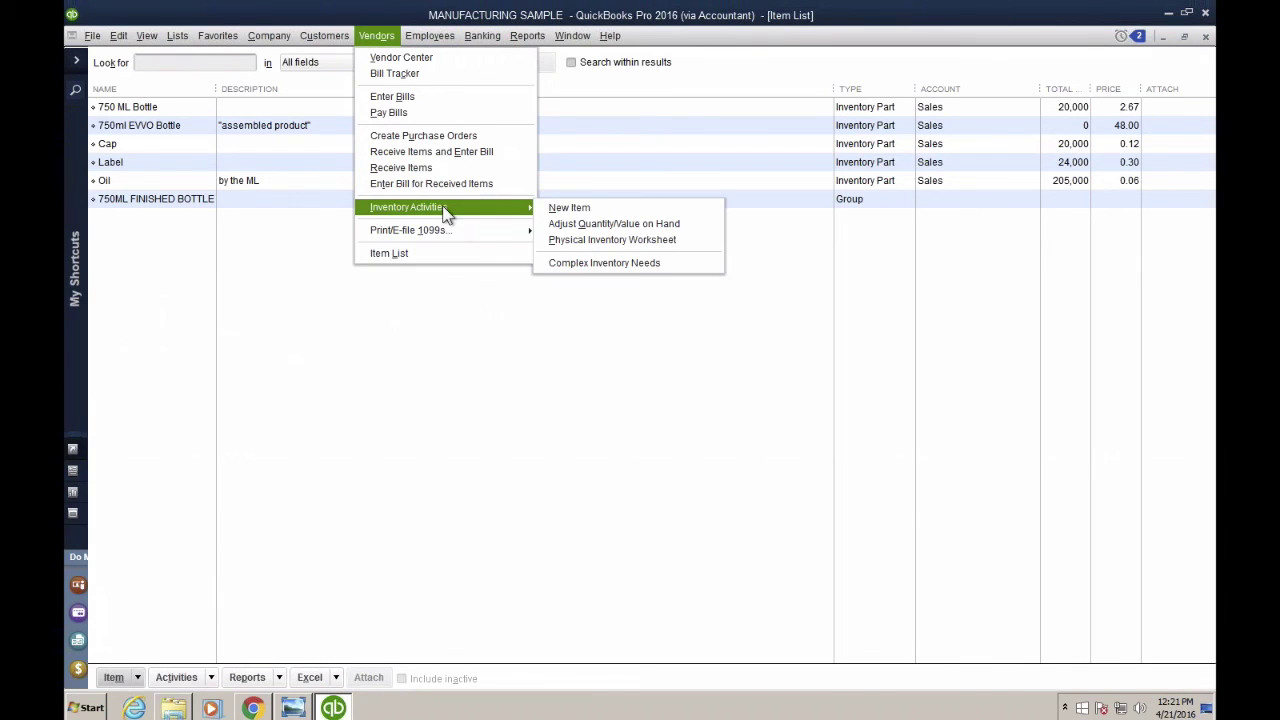
click(650, 226)
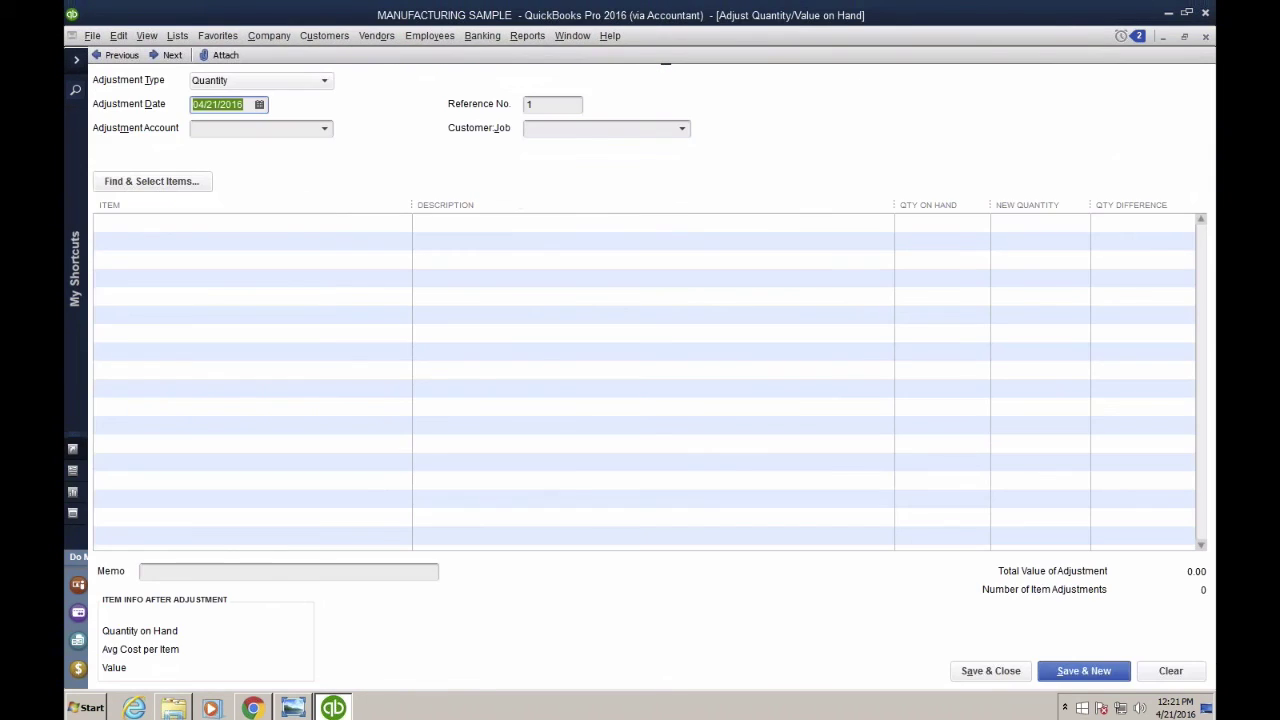
click(324, 128)
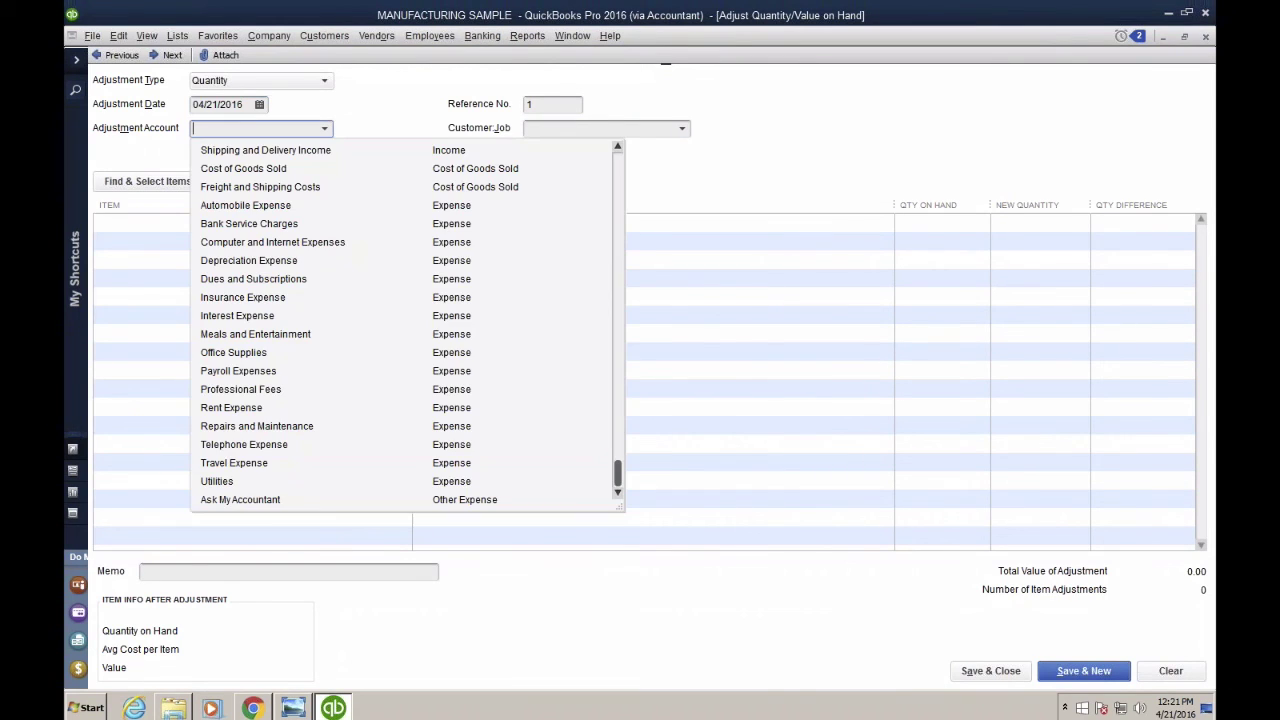
click(284, 170)
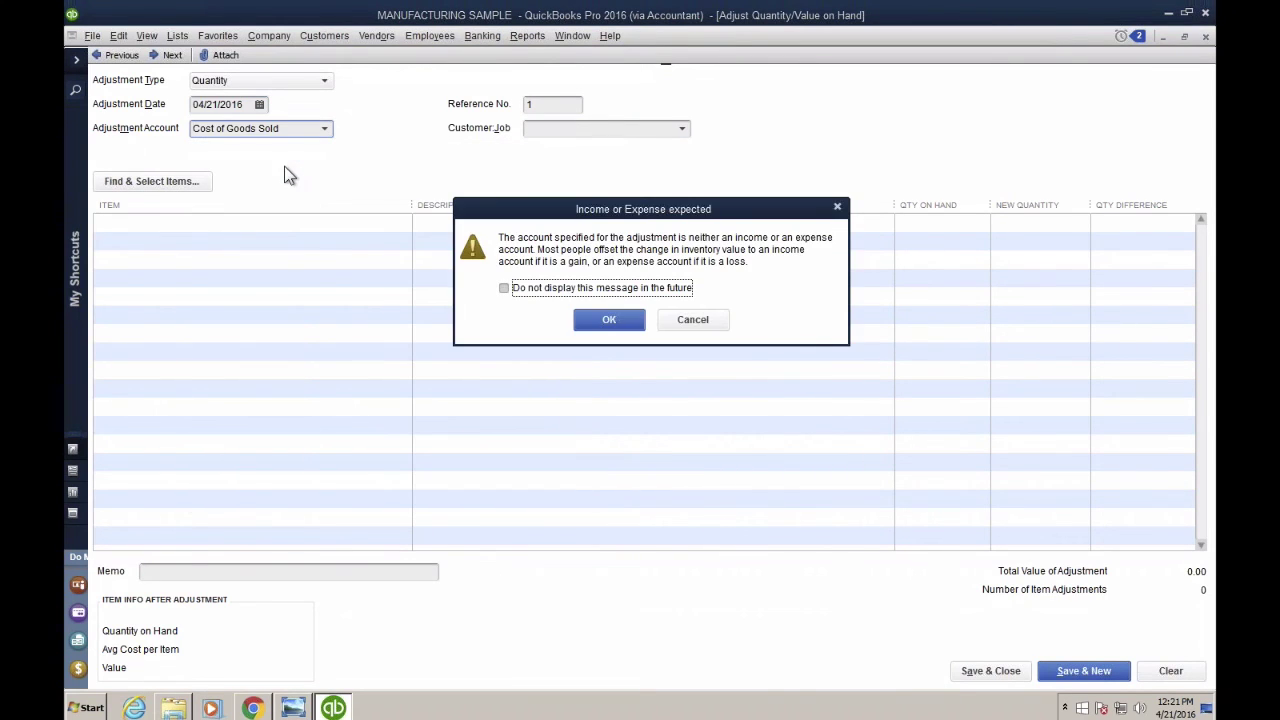
click(597, 322)
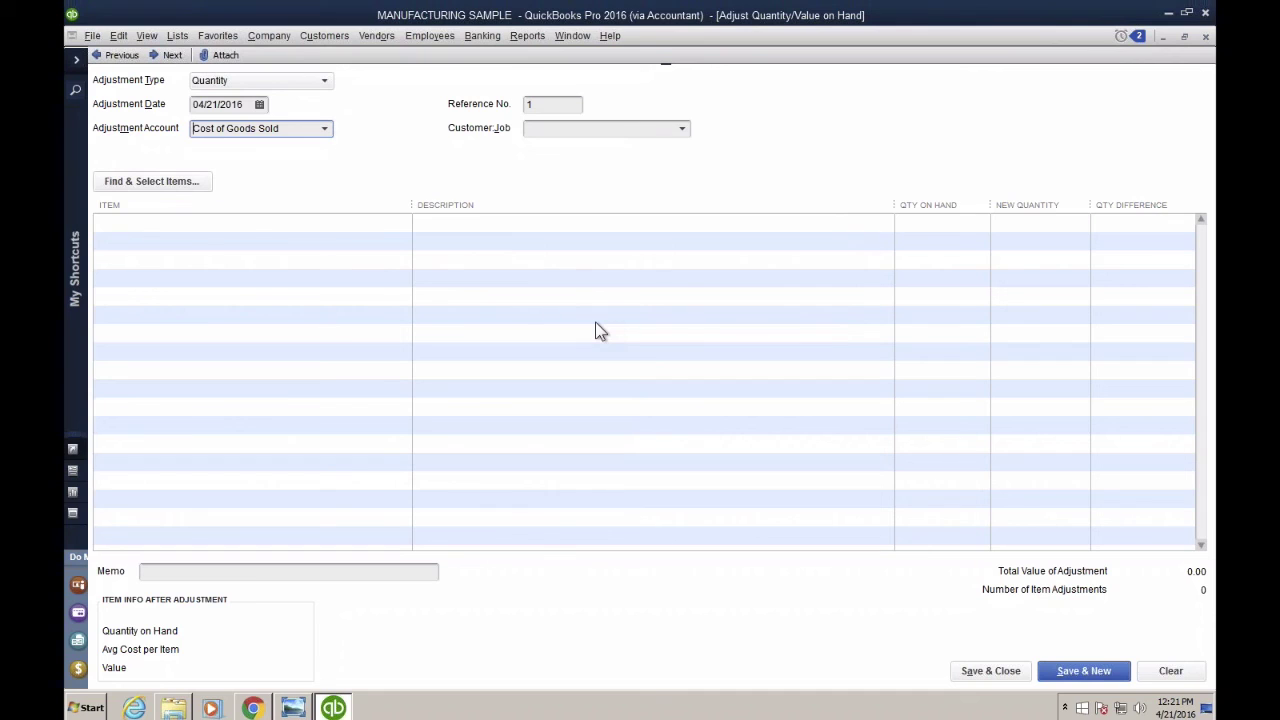
key(Delete)
- Add all five inventory items to the adjustment at once
click(199, 220)
click(403, 223)
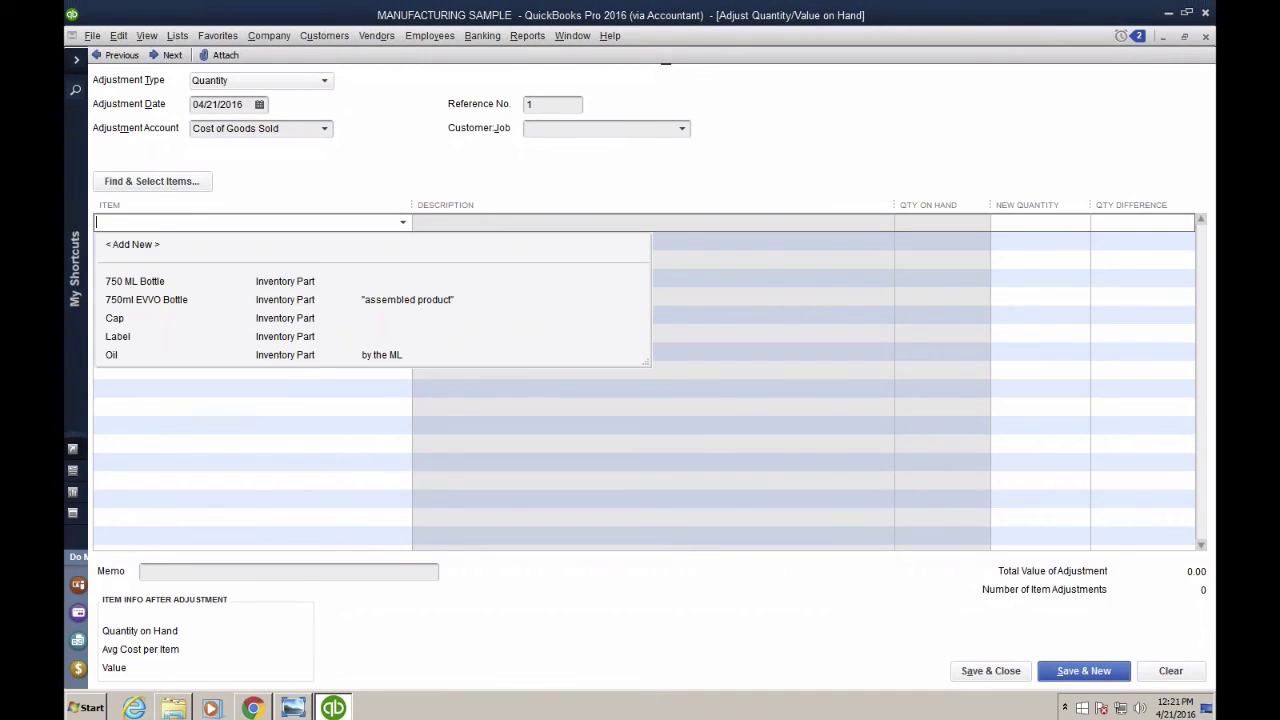
click(150, 181)
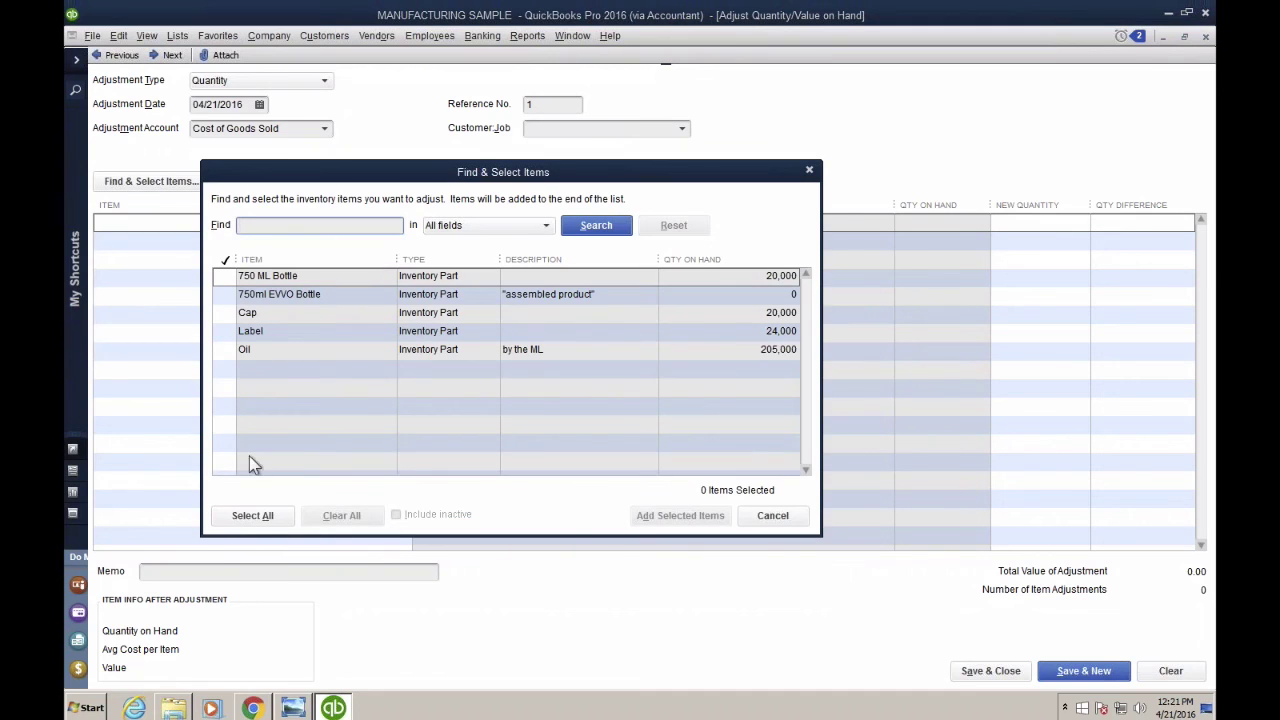
click(253, 515)
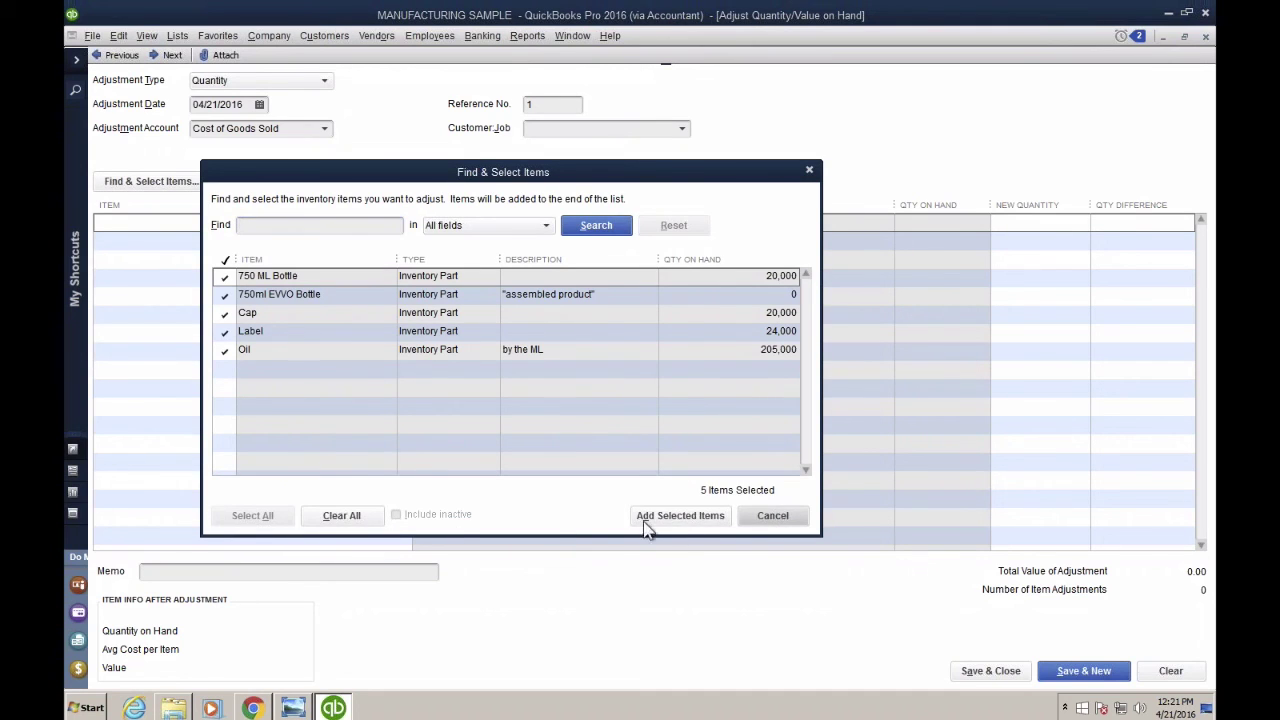
click(665, 516)
click(200, 357)
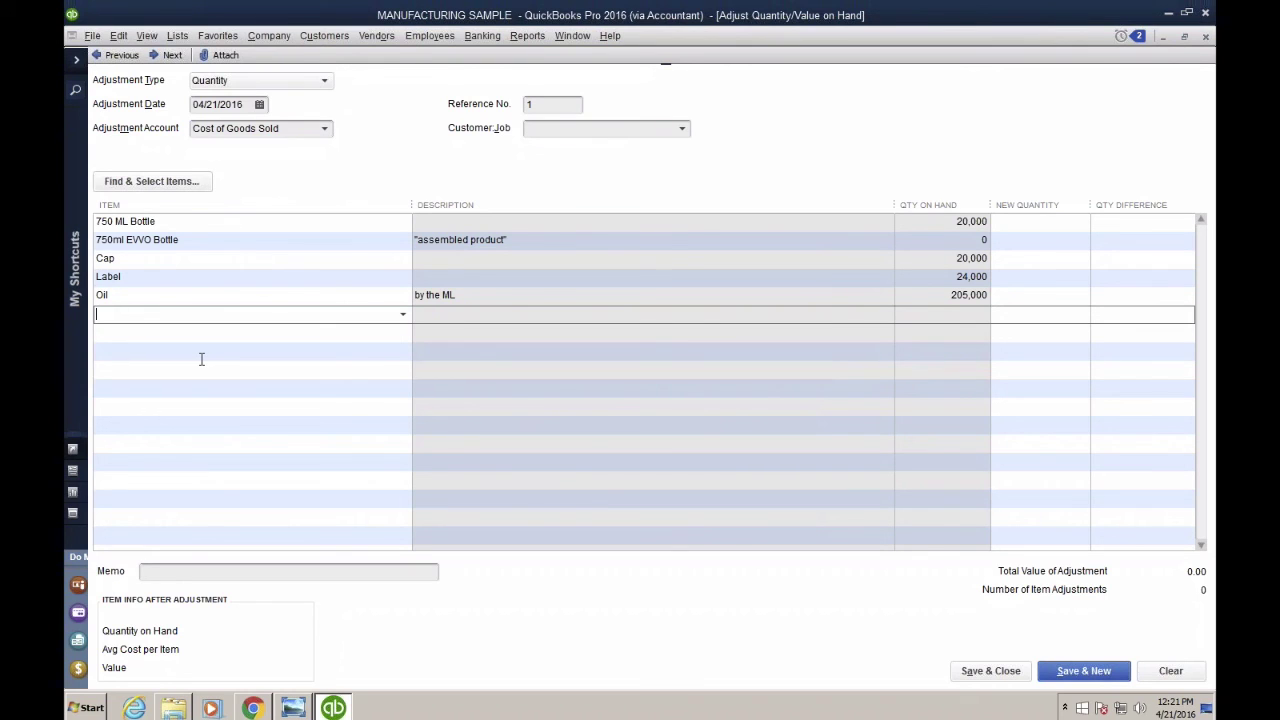
- Set the new quantity of 750ml EVVO Bottle to 100
click(1059, 241)
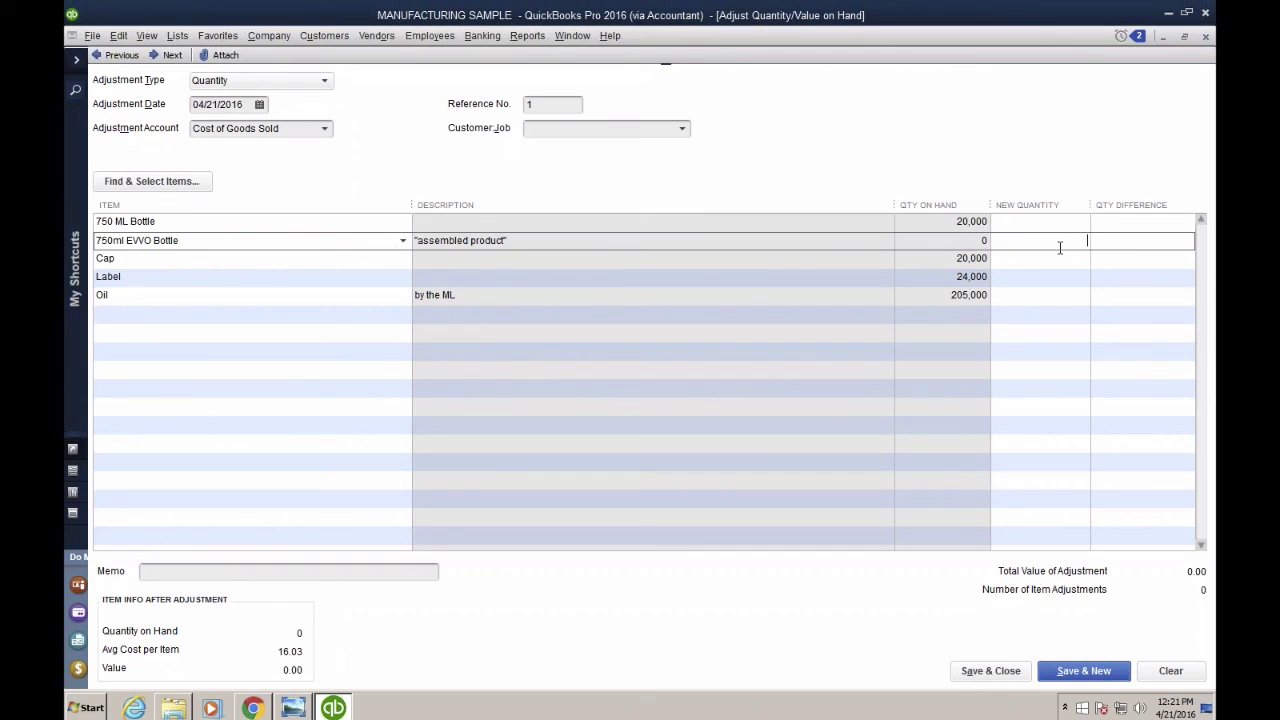
text(100)
click(1060, 254)
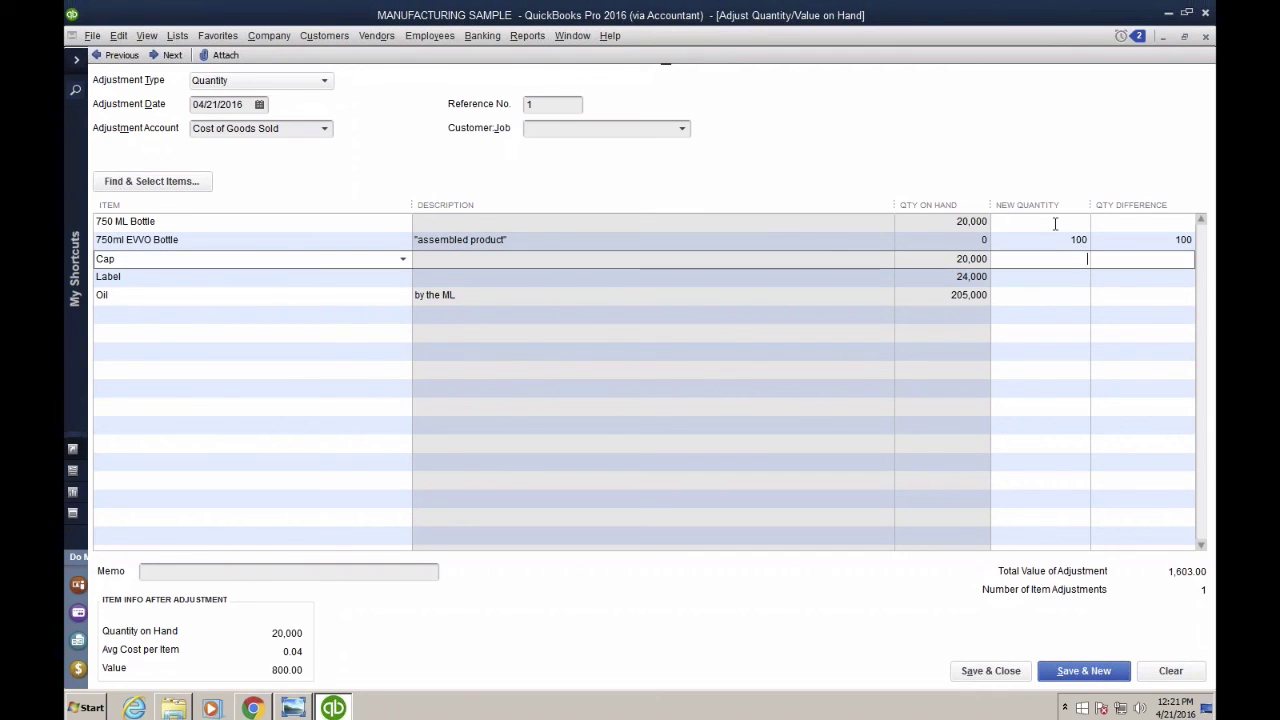
click(1053, 221)
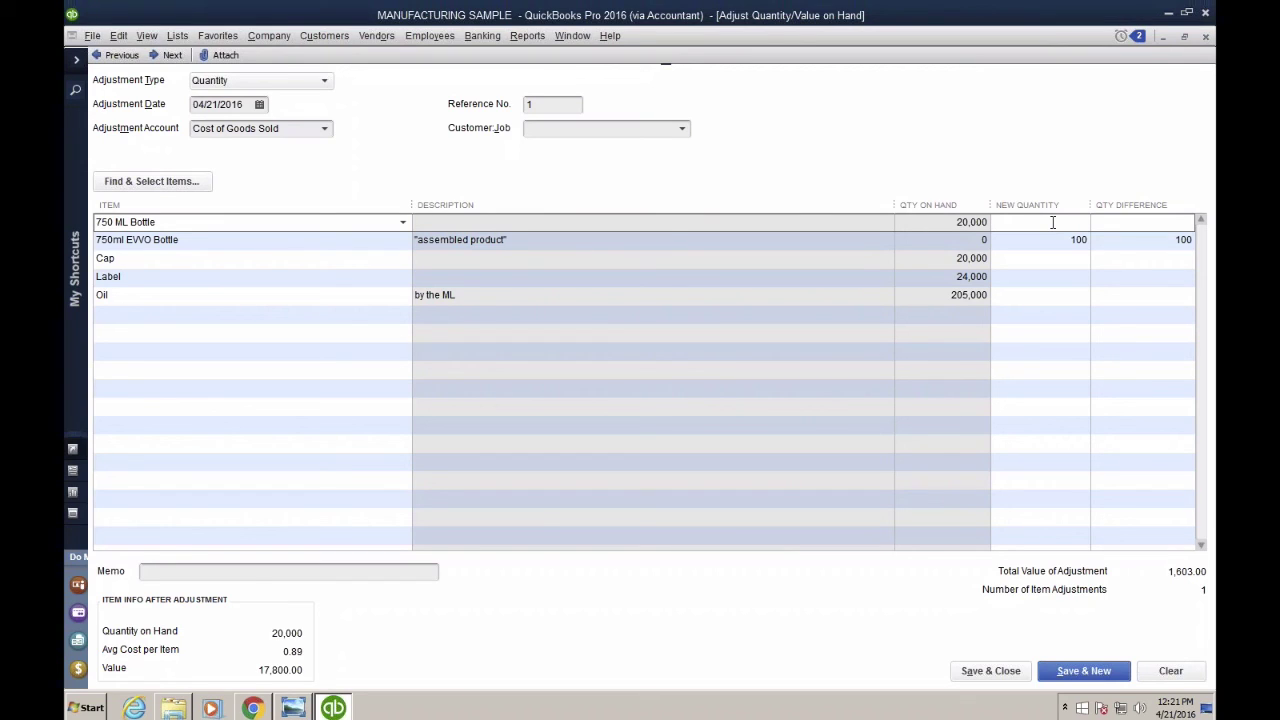
click(1052, 240)
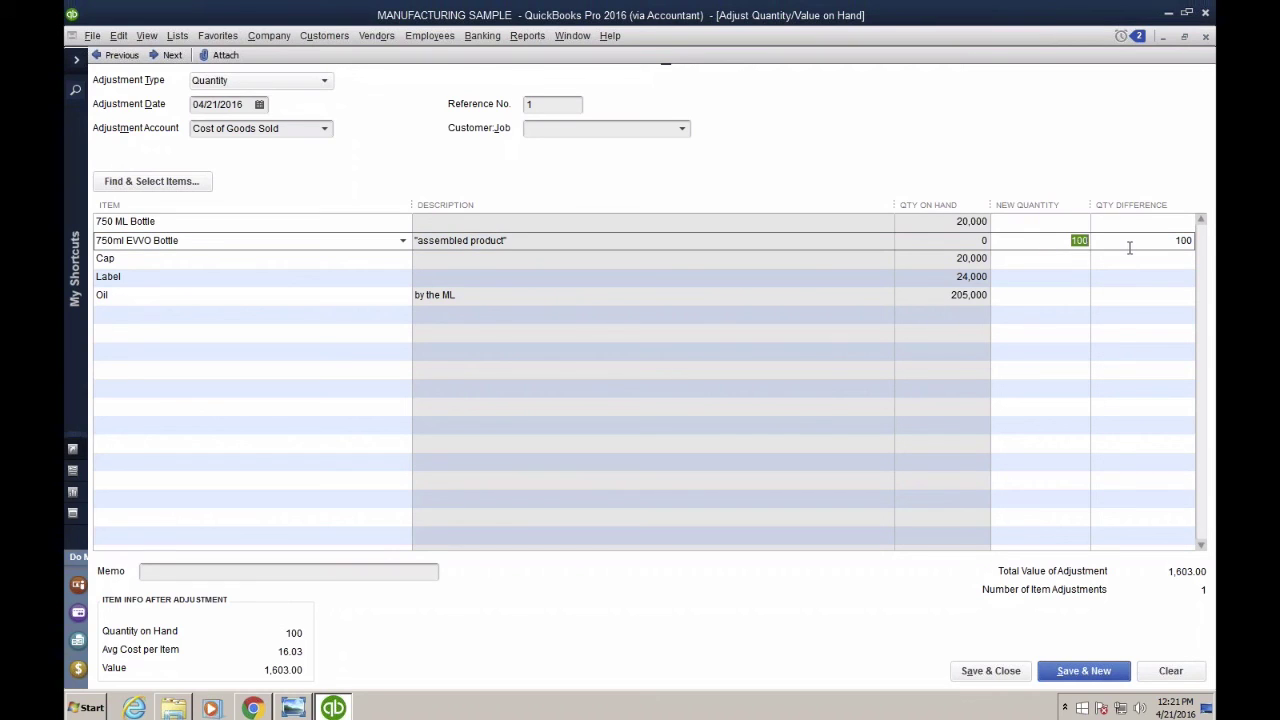
- Set the new quantity of 750 ML Bottle to 19,900
click(1068, 221)
text(19)
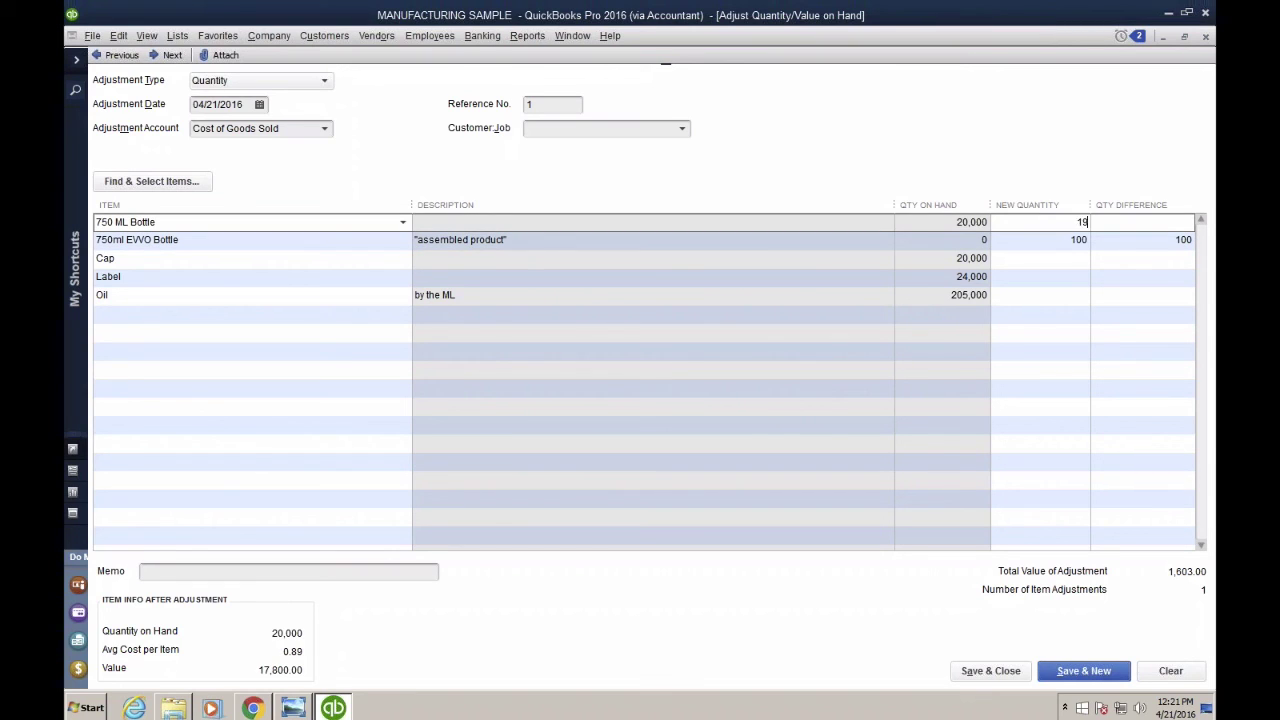
key(BackSpace)
key(BackSpace)
text(19900)
key(BackSpace)
key(BackSpace)
key(BackSpace)
key(BackSpace)
key(BackSpace)
click(1070, 258)
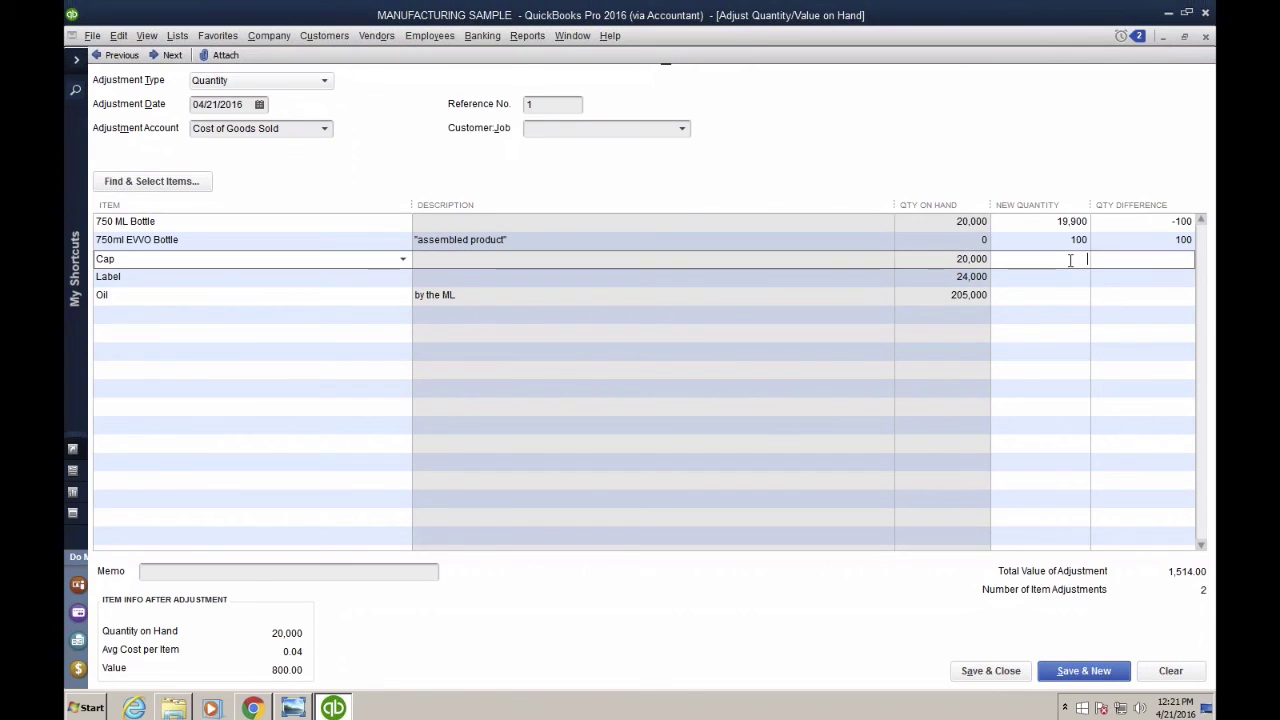
click(1056, 222)
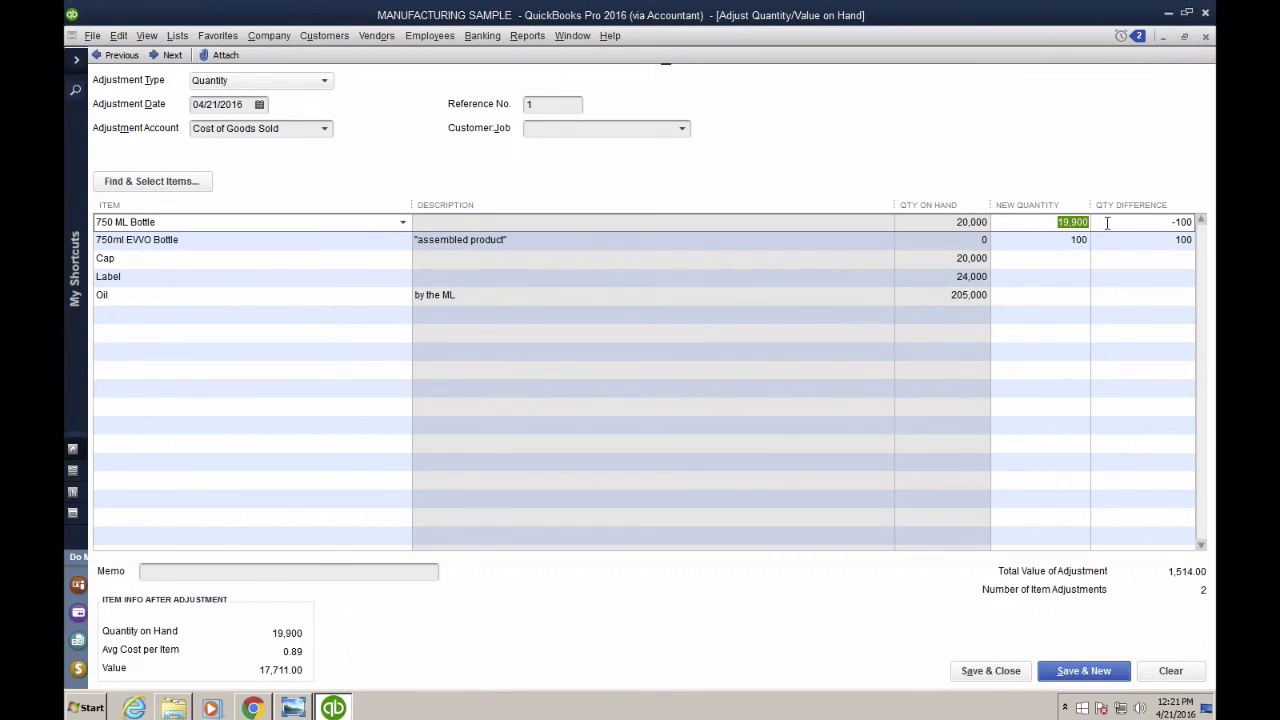
- Set the new quantity of Cap to 19,900
click(1072, 259)
text(1)
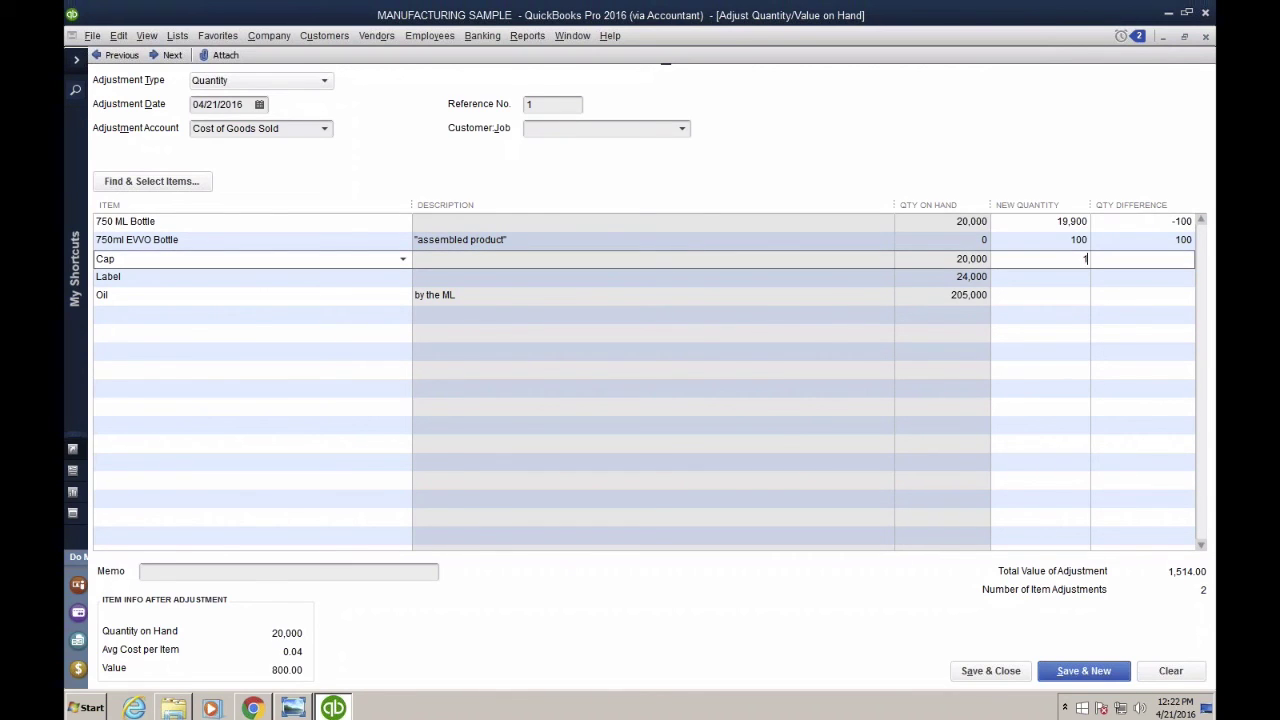
text(9,900)
key(BackSpace)
key(BackSpace)
key(BackSpace)
text(900)
click(1063, 278)
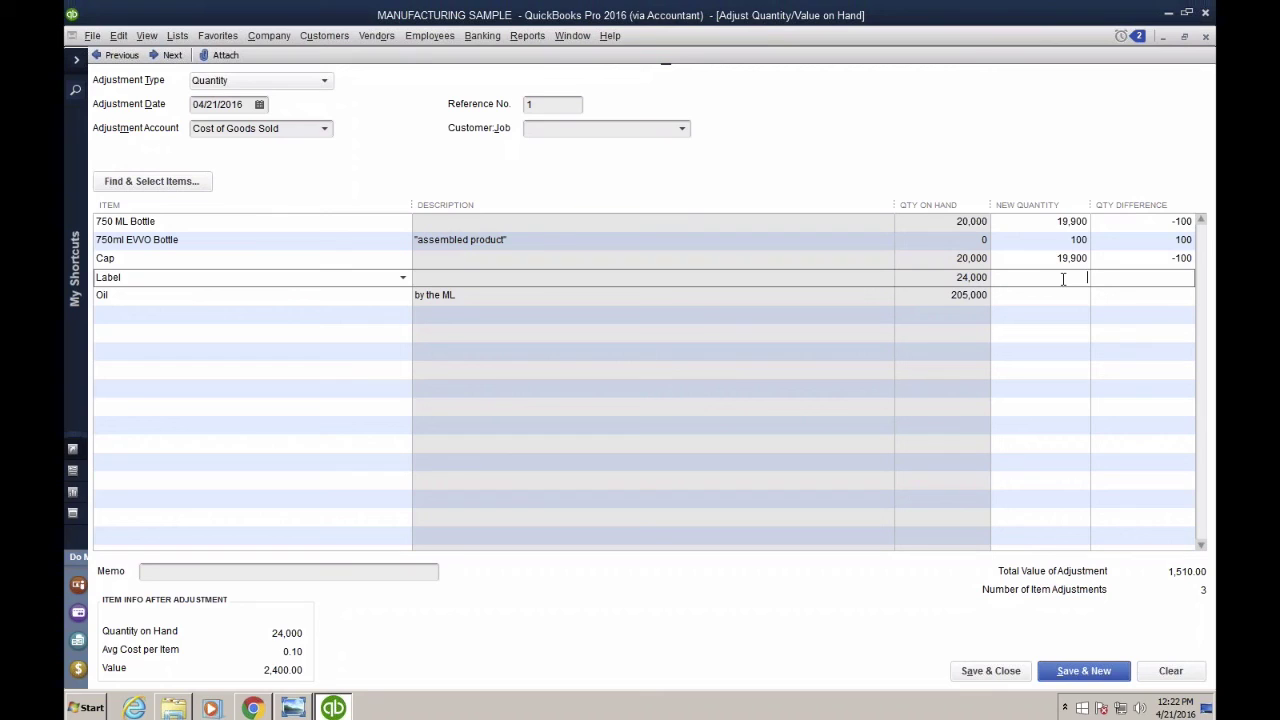
- Set the Label quantity with 24000-120, giving 23,880
text(12)
key(BackSpace)
key(BackSpace)
text(24000-120)
key(Return)
click(1075, 296)
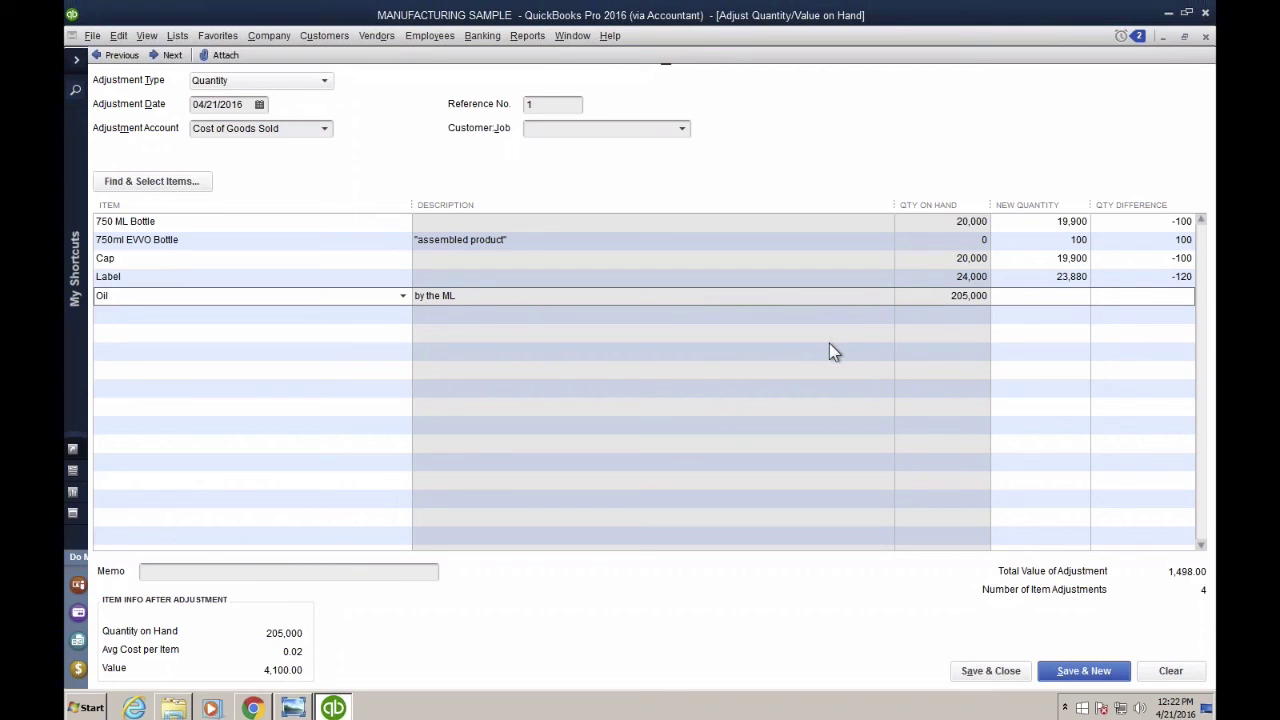
- Calculate the oil used and set Oil's new quantity to 130,000
text(750+100)
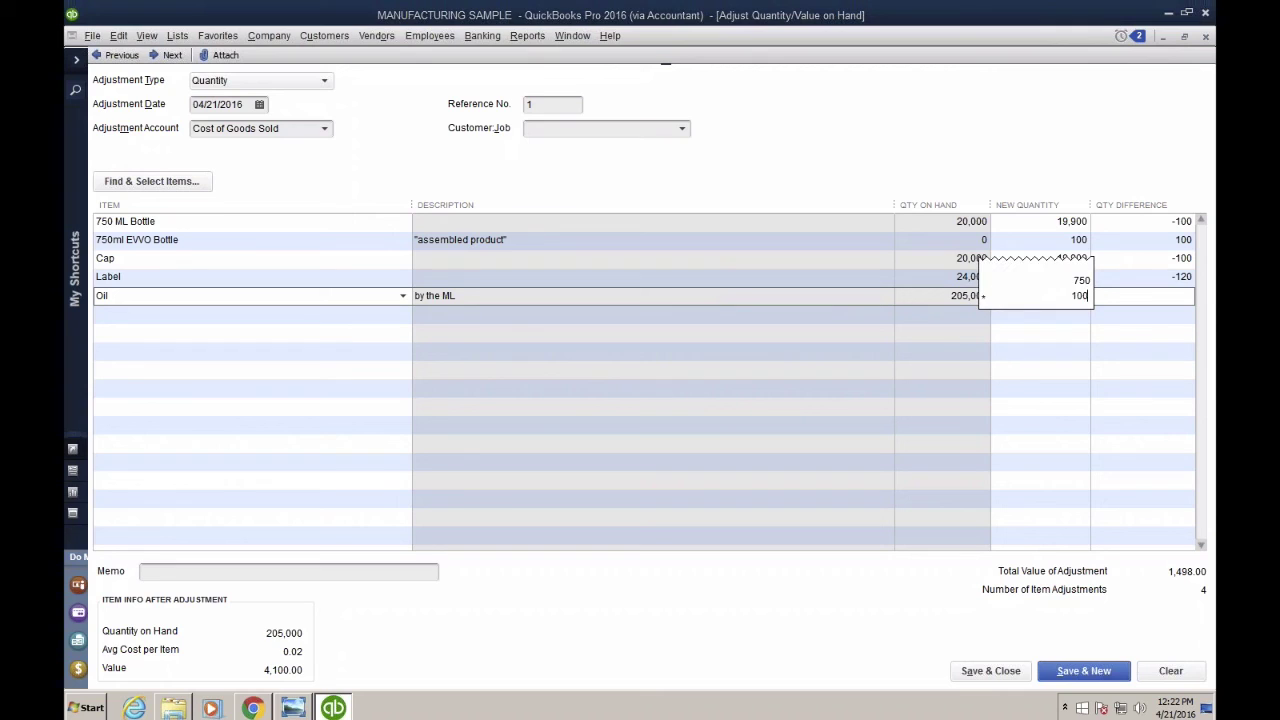
key(Return)
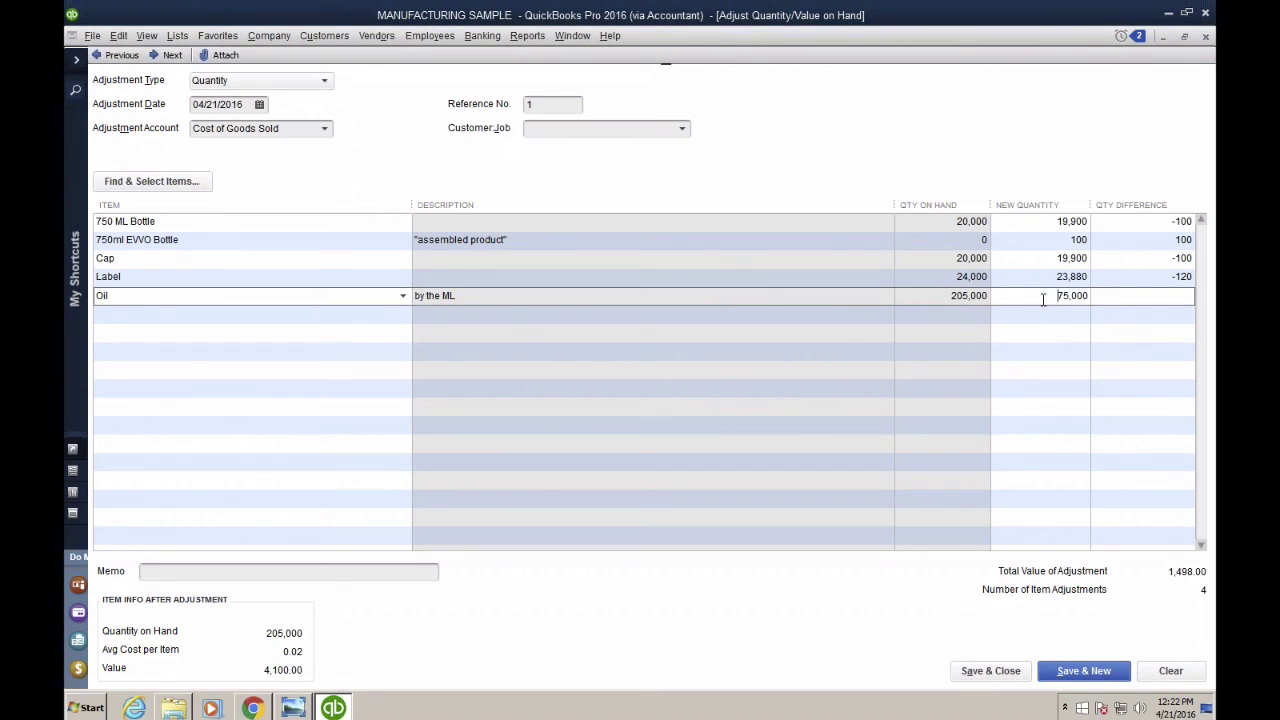
drag(1043, 299, 1106, 297)
text(205*750)
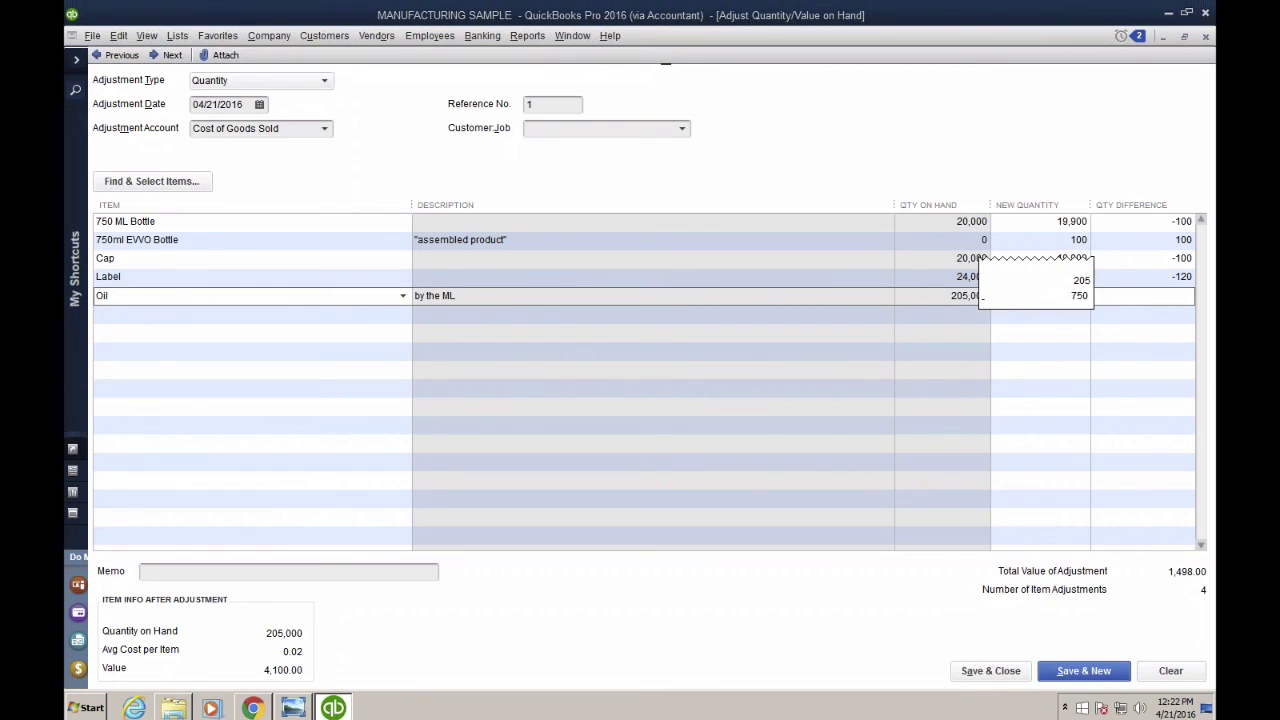
key(BackSpace)
key(BackSpace)
key(BackSpace)
key(BackSpace)
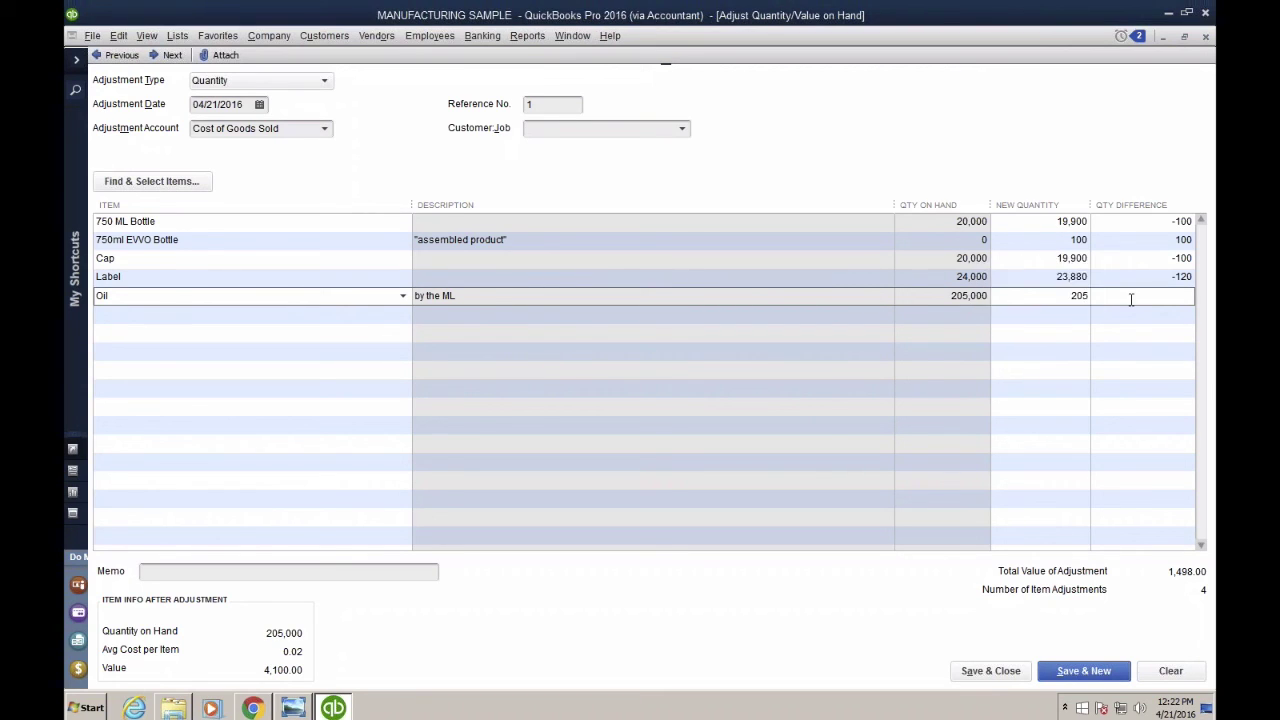
text(000-75000)
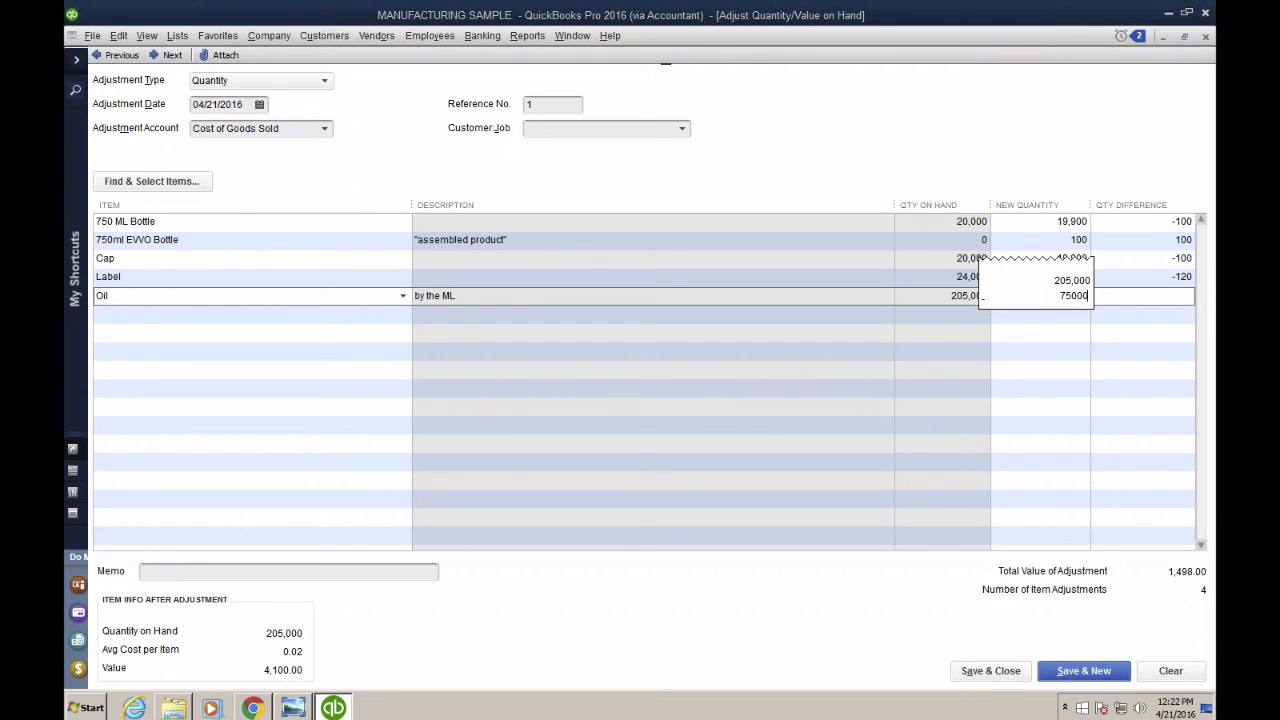
key(Return)
click(1120, 318)
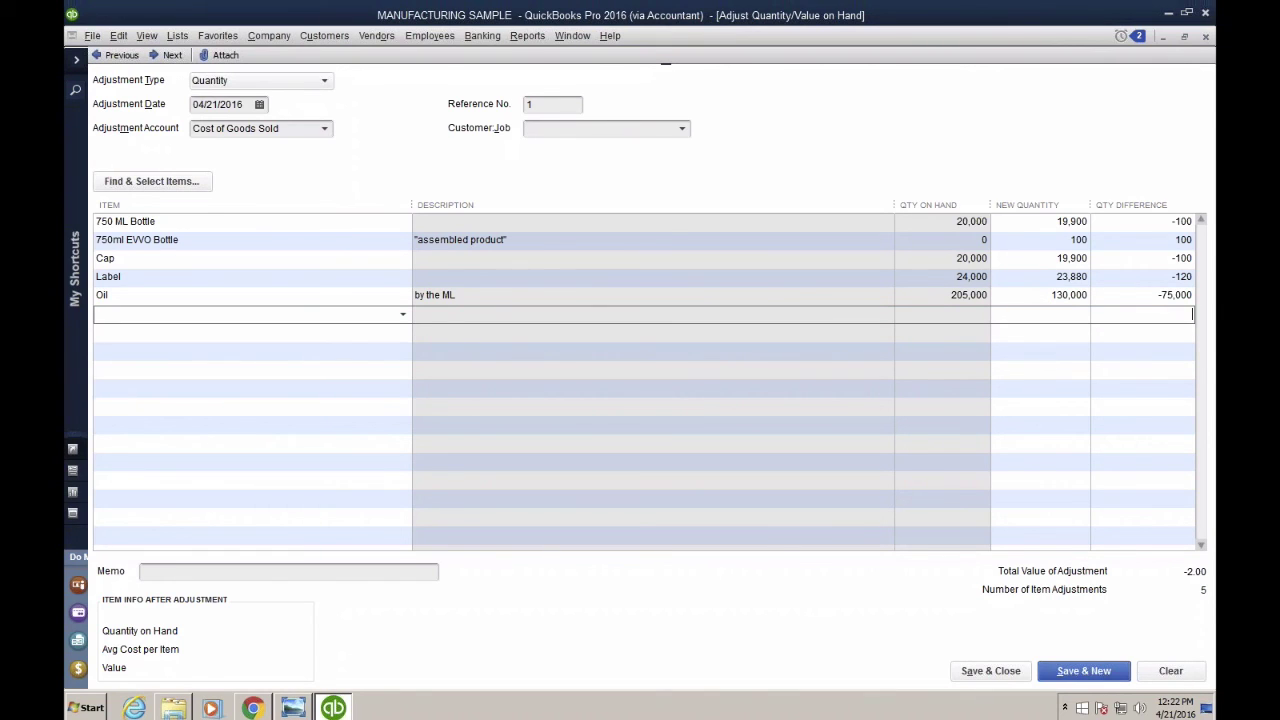
- Check the Label quantity of 23,880 and save the quantity adjustment
click(1192, 577)
click(1192, 577)
click(1068, 279)
double_click(1068, 280)
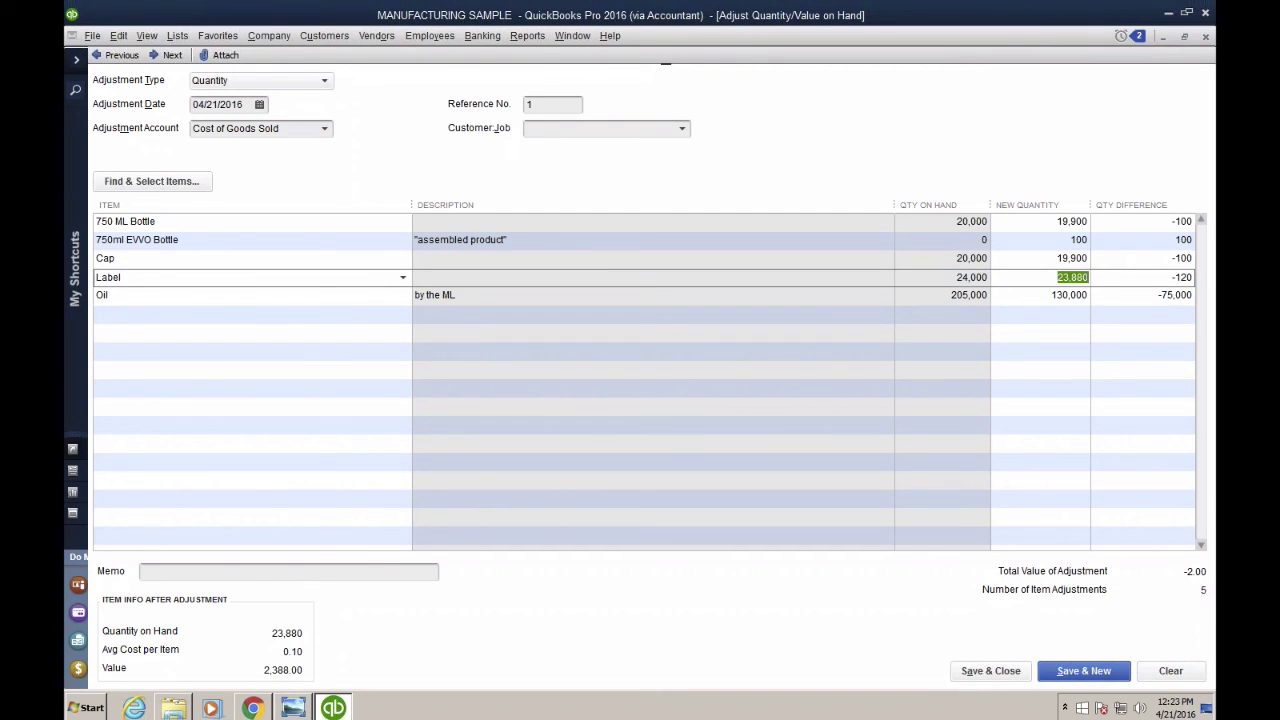
click(990, 671)
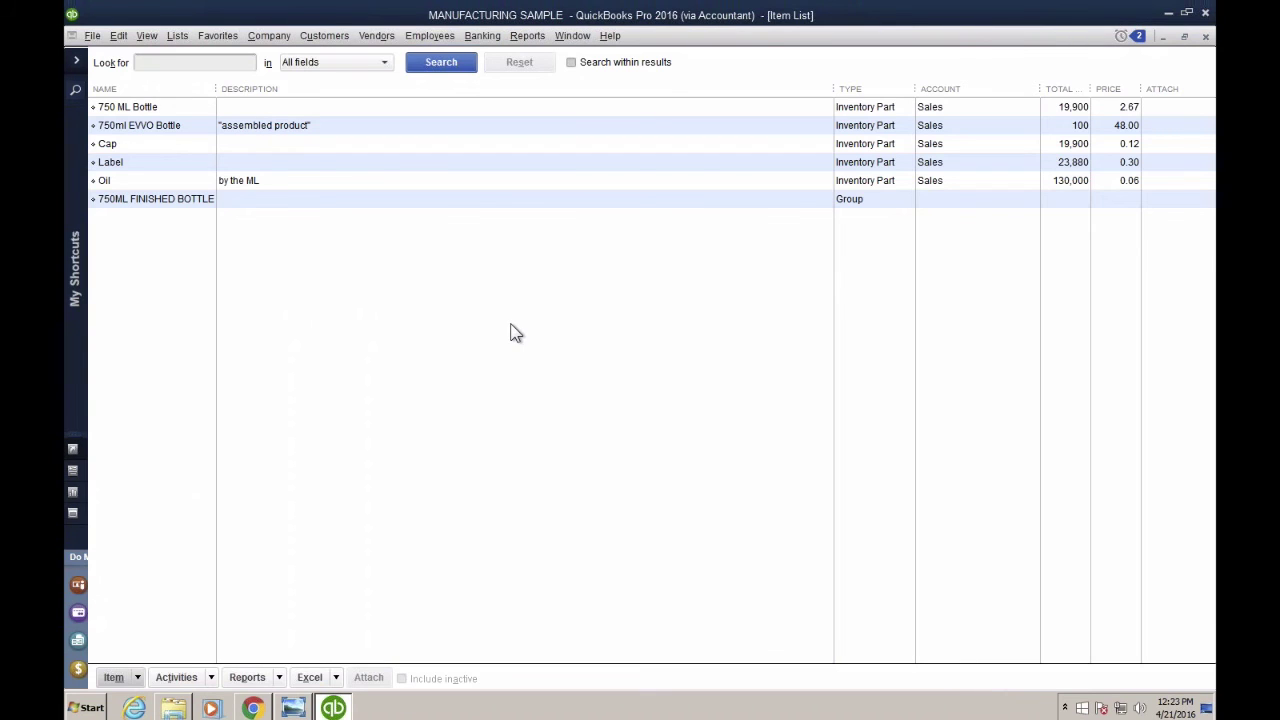
- Open the 750ml EVVO Bottle item from the Item List for editing
click(158, 130)
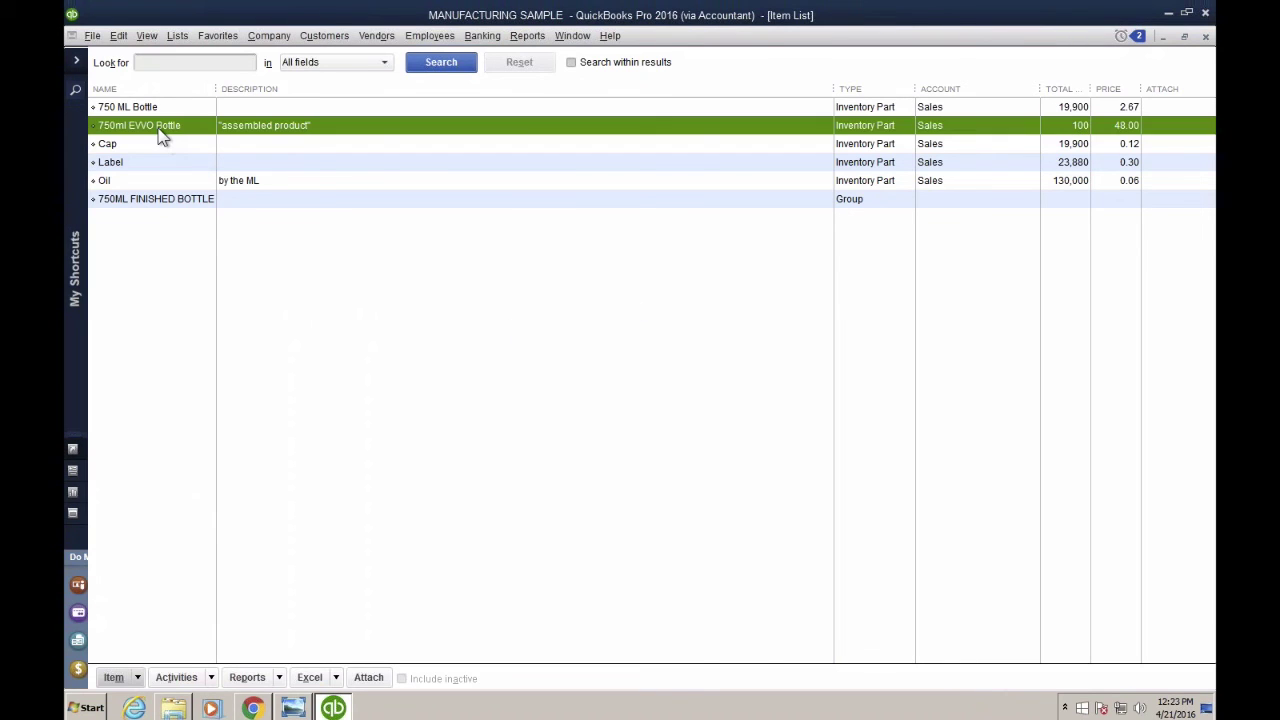
click(157, 128)
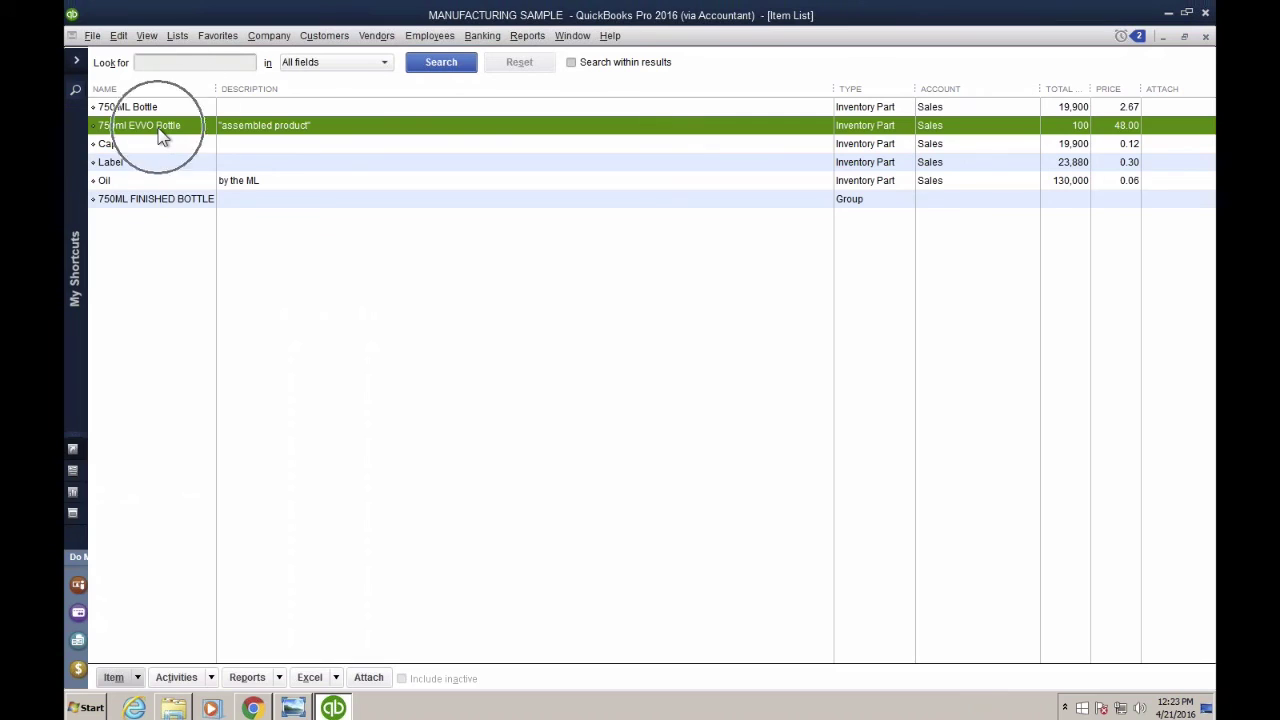
click(1069, 122)
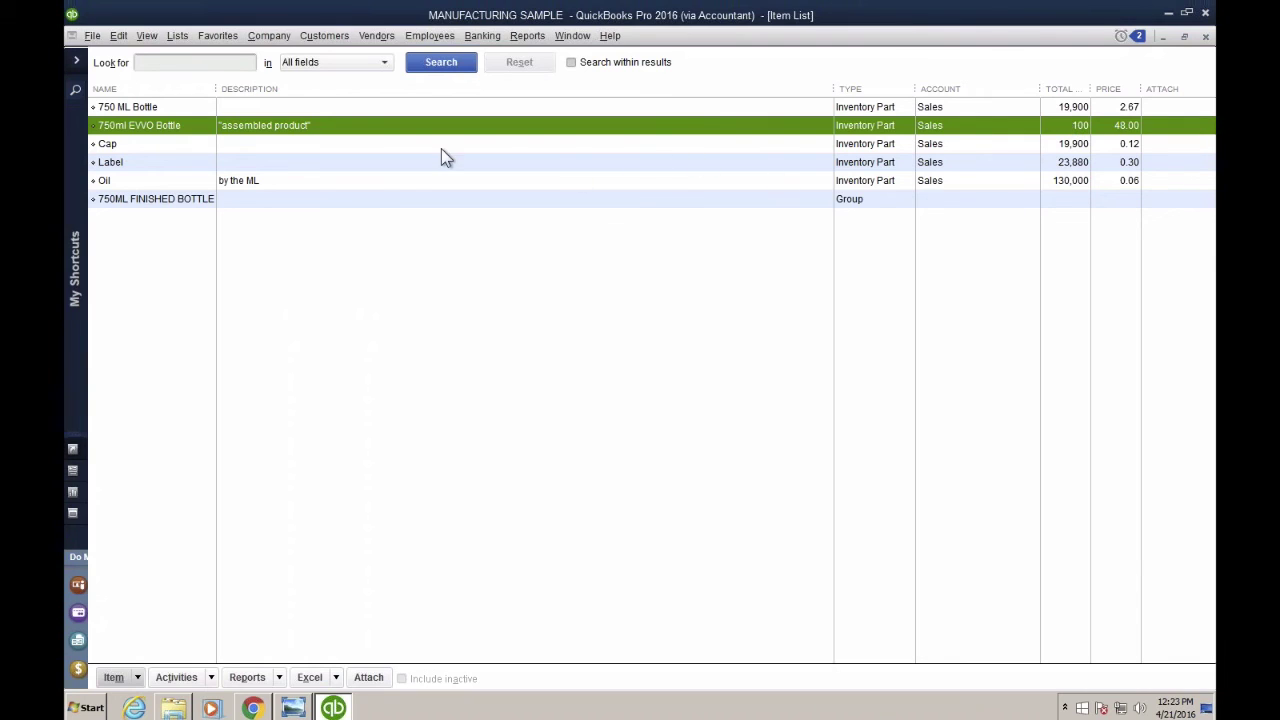
double_click(146, 132)
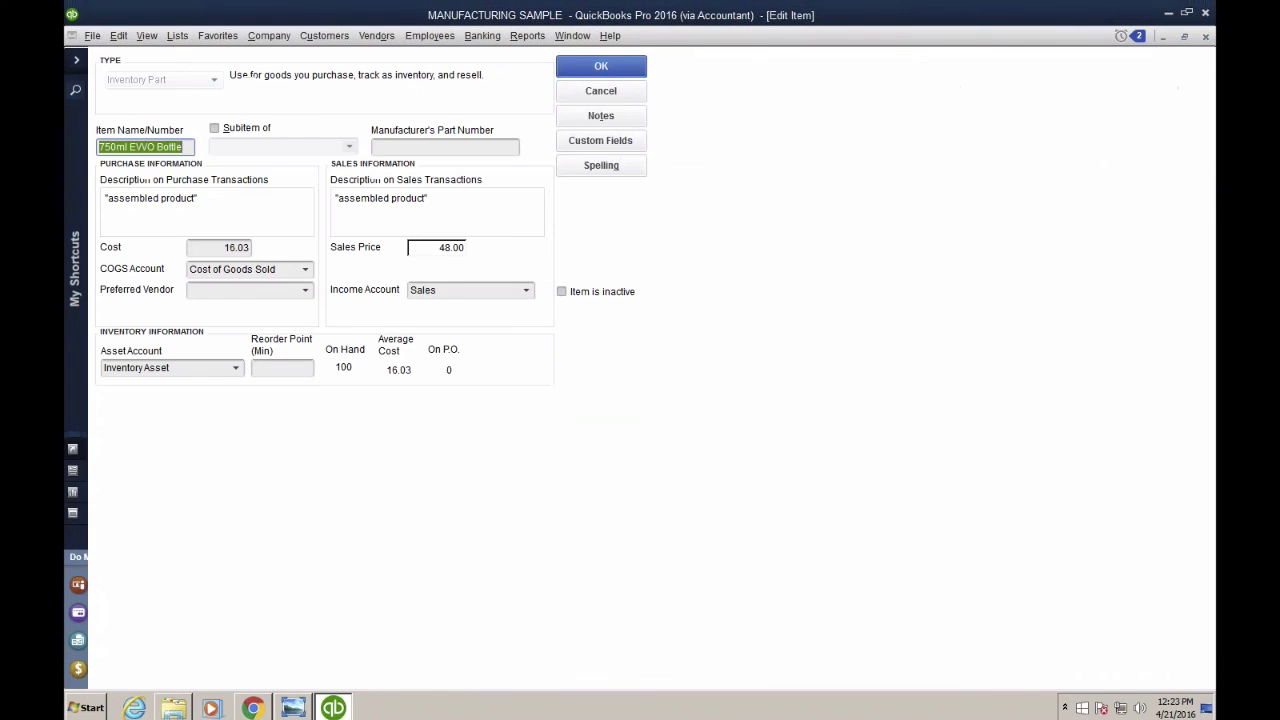
- Create a new Finish Product asset account for the item and save it
click(203, 369)
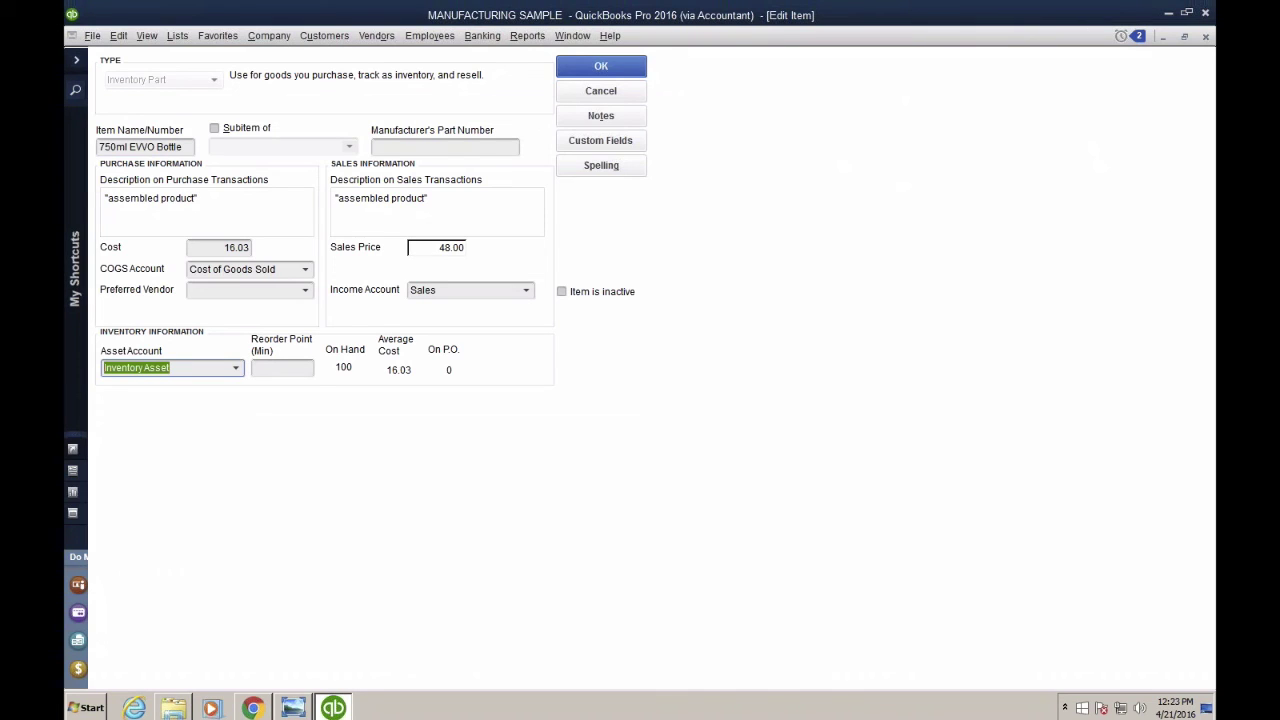
text(Fis)
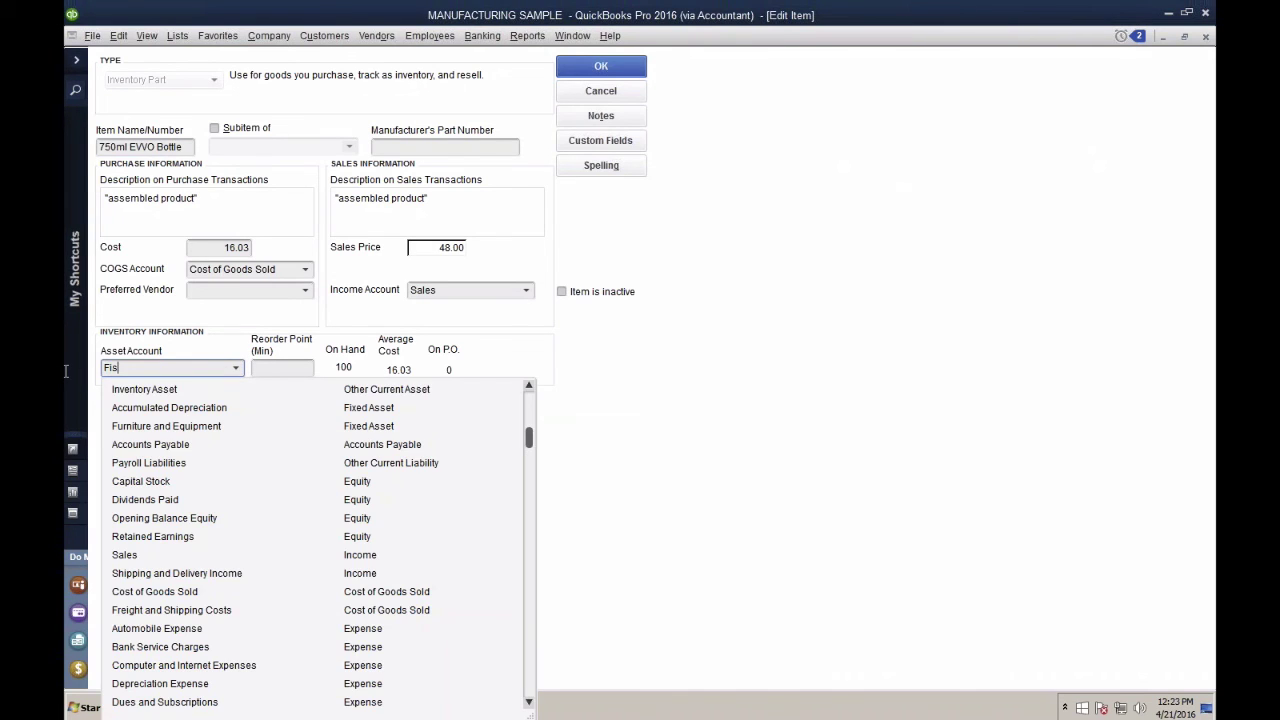
key(BackSpace)
text(nish Product)
key(Tab)
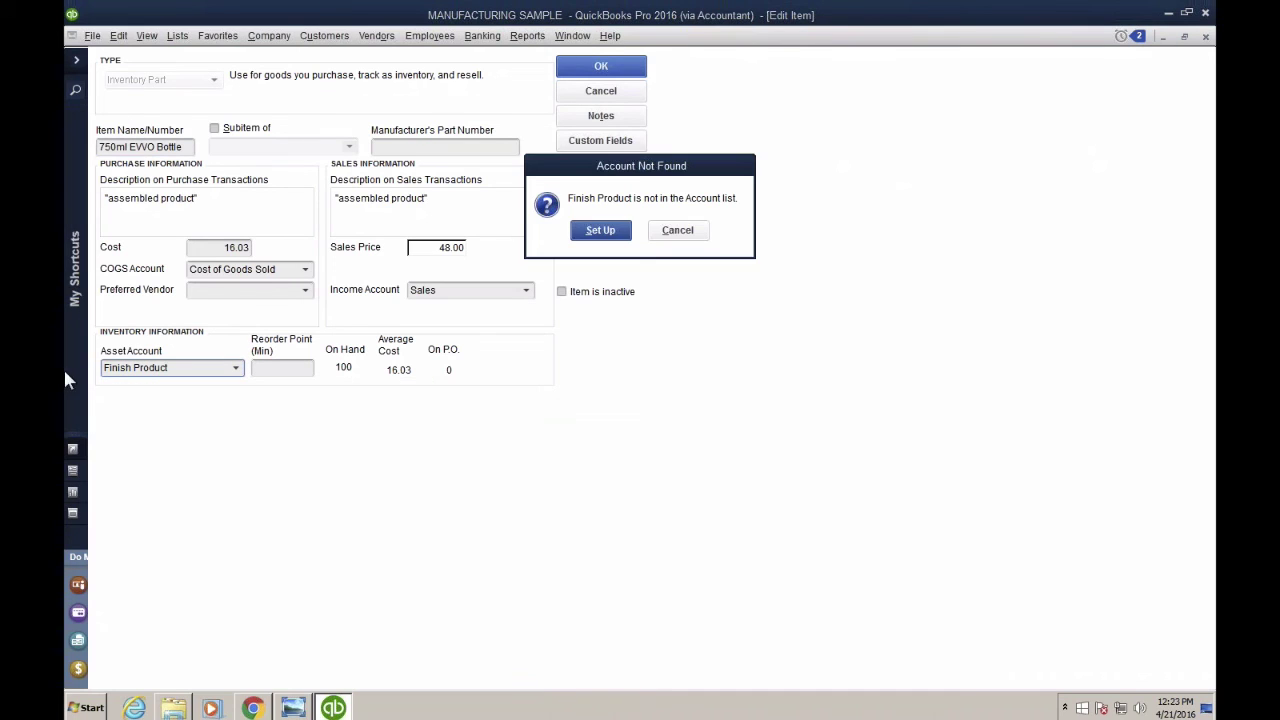
click(598, 231)
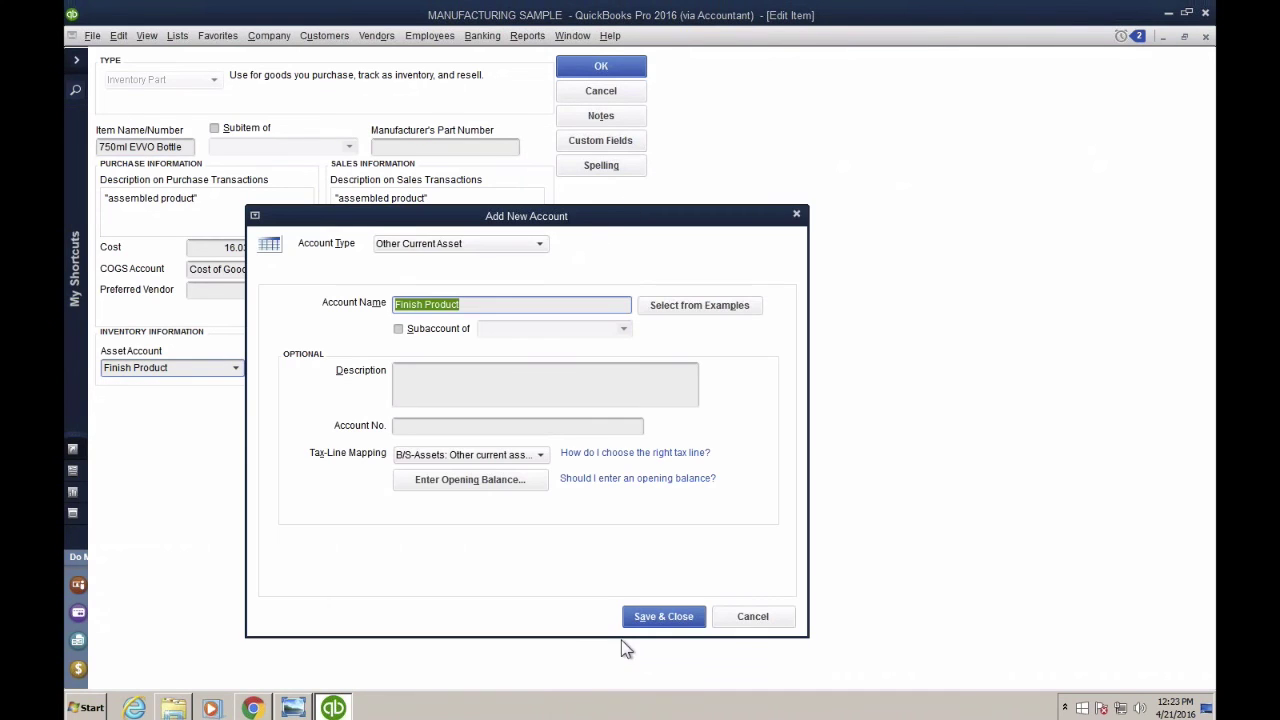
click(648, 616)
click(601, 65)
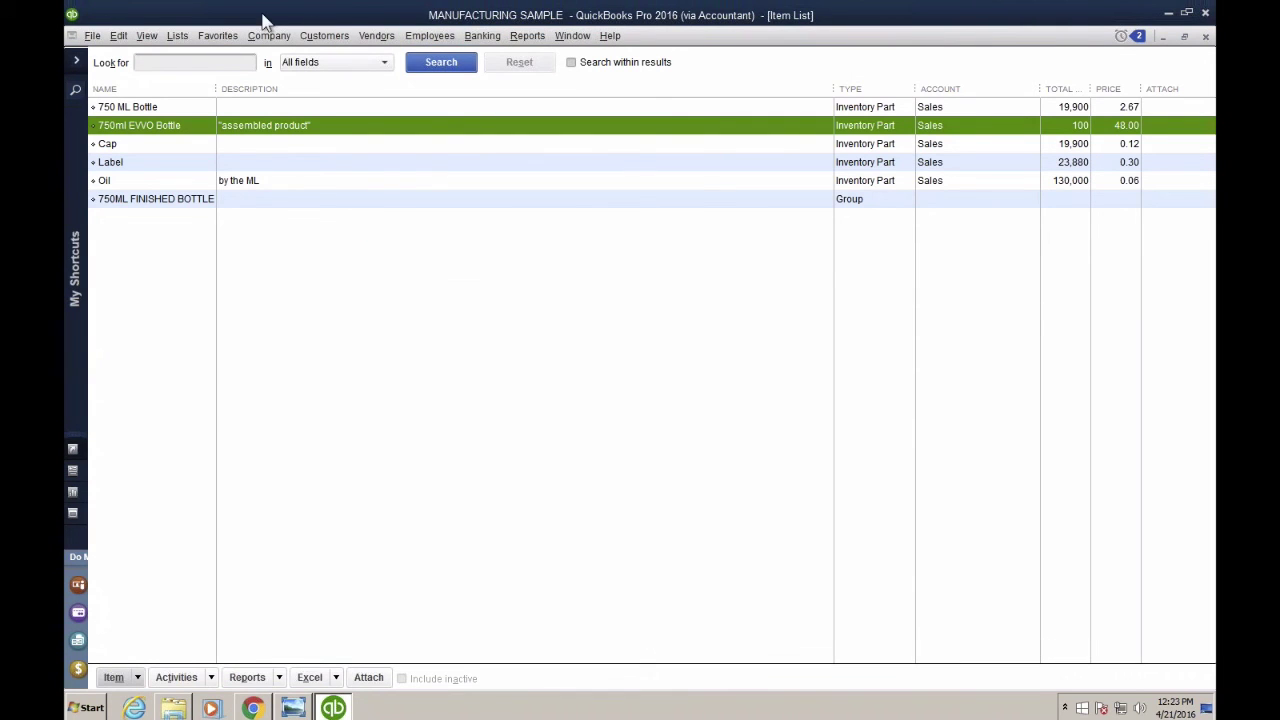
- Rename the Inventory Asset account to Raw Materials in the Chart of Accounts
click(176, 35)
click(184, 58)
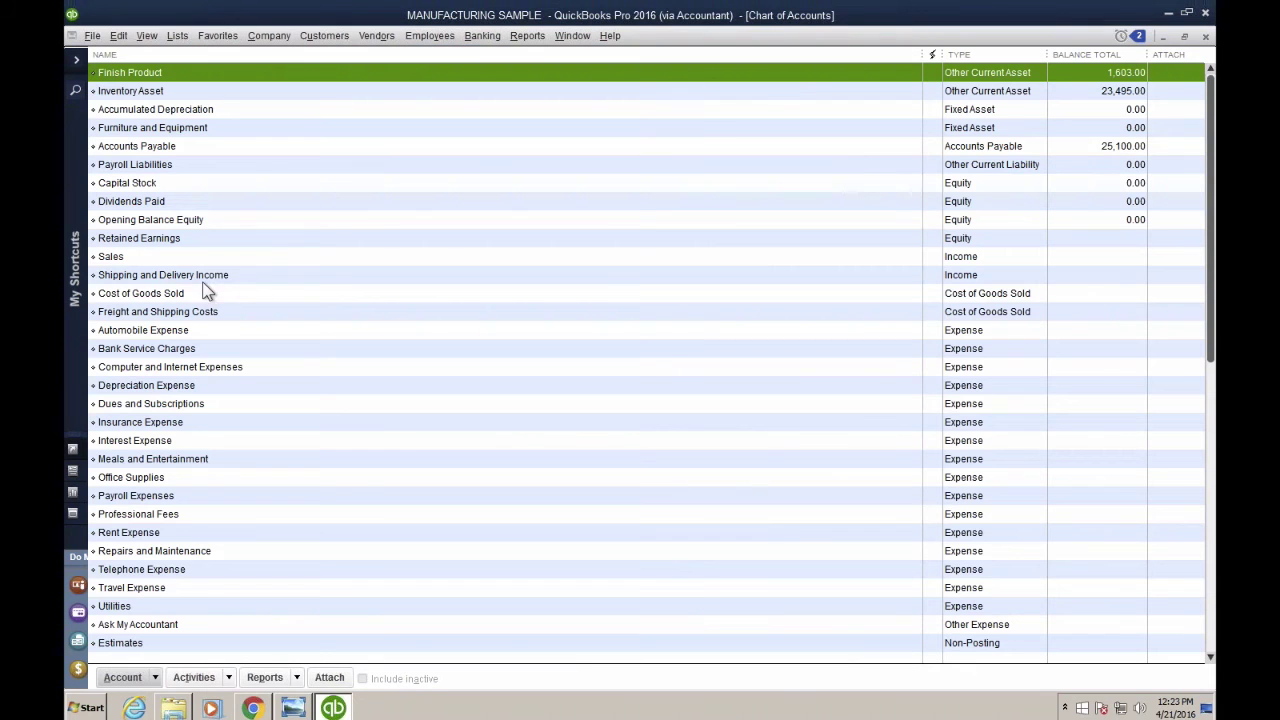
click(196, 277)
right_click(146, 96)
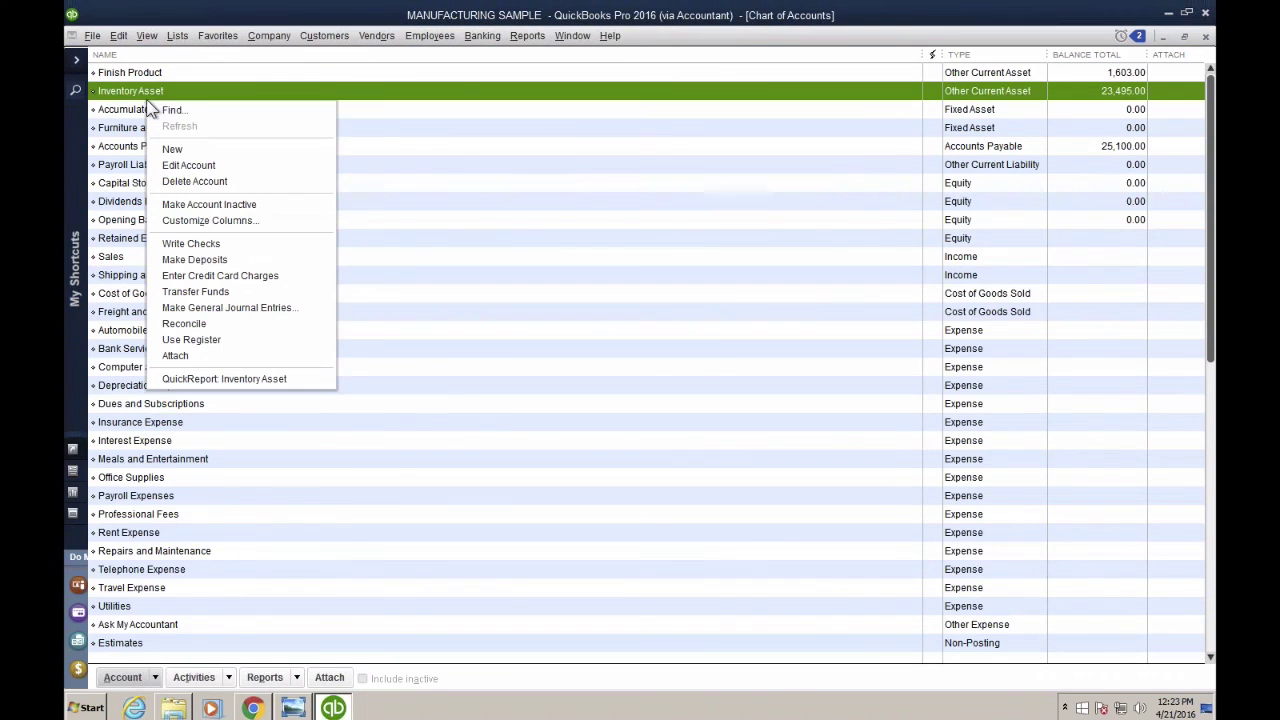
click(188, 165)
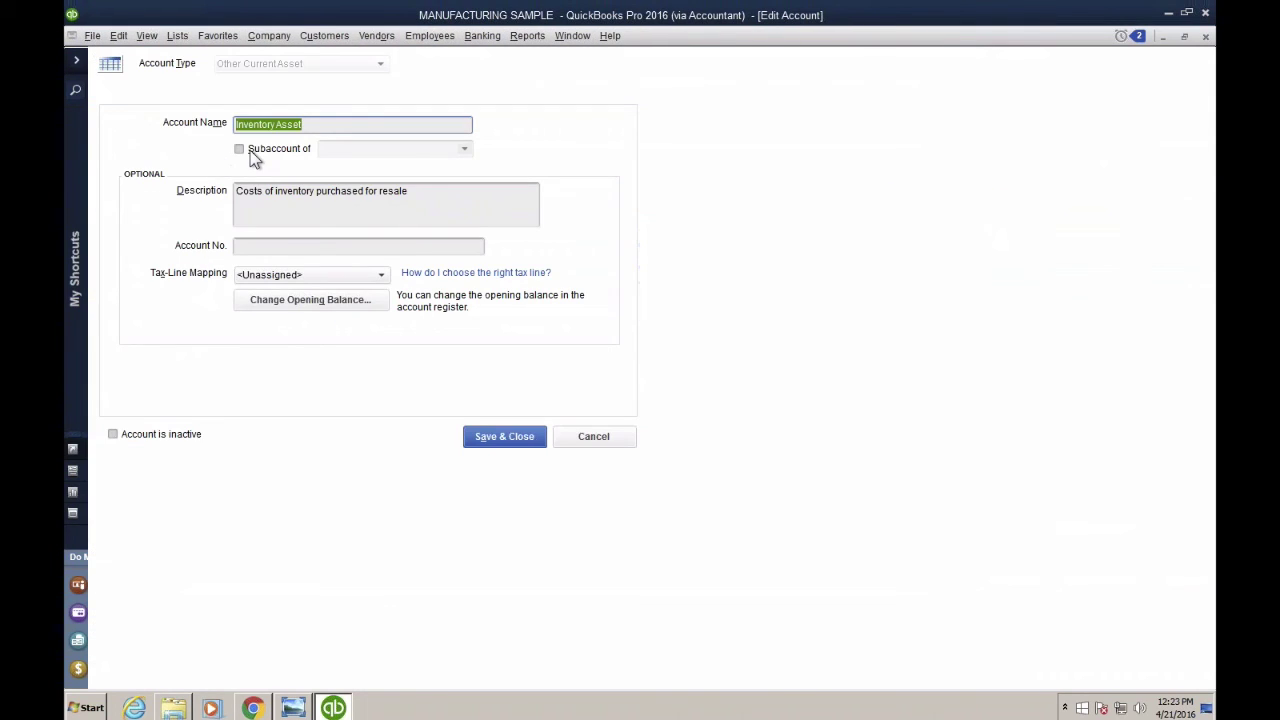
text(Raw Materials)
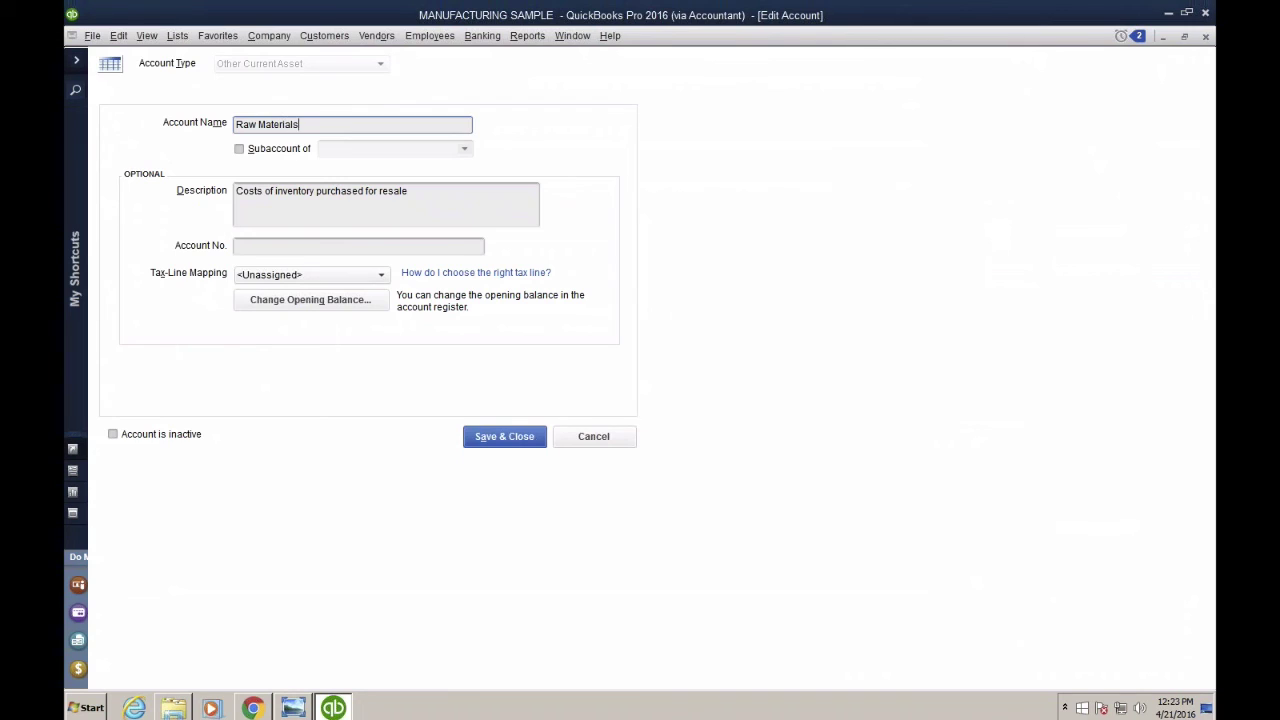
key(Return)
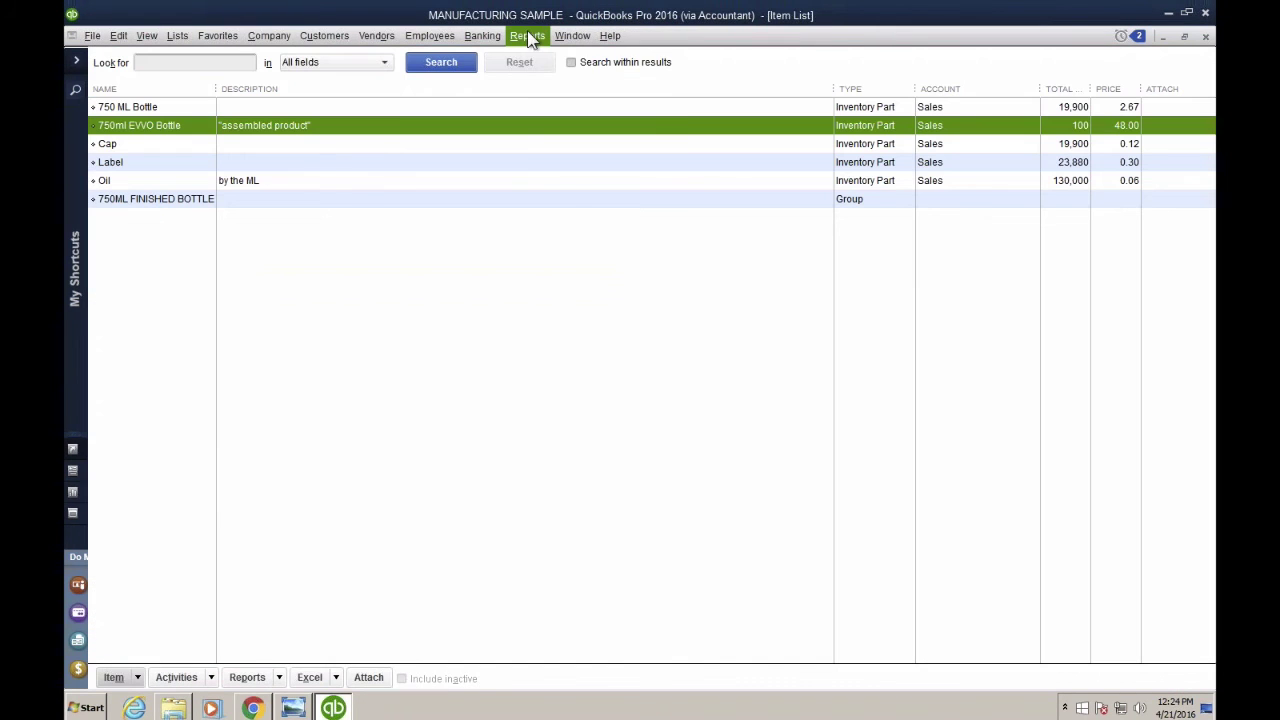
- Open the standard Balance Sheet and check Finish Product 1,603.00 and Raw Materials 23,495.00
click(527, 35)
mouse_move(620, 145)
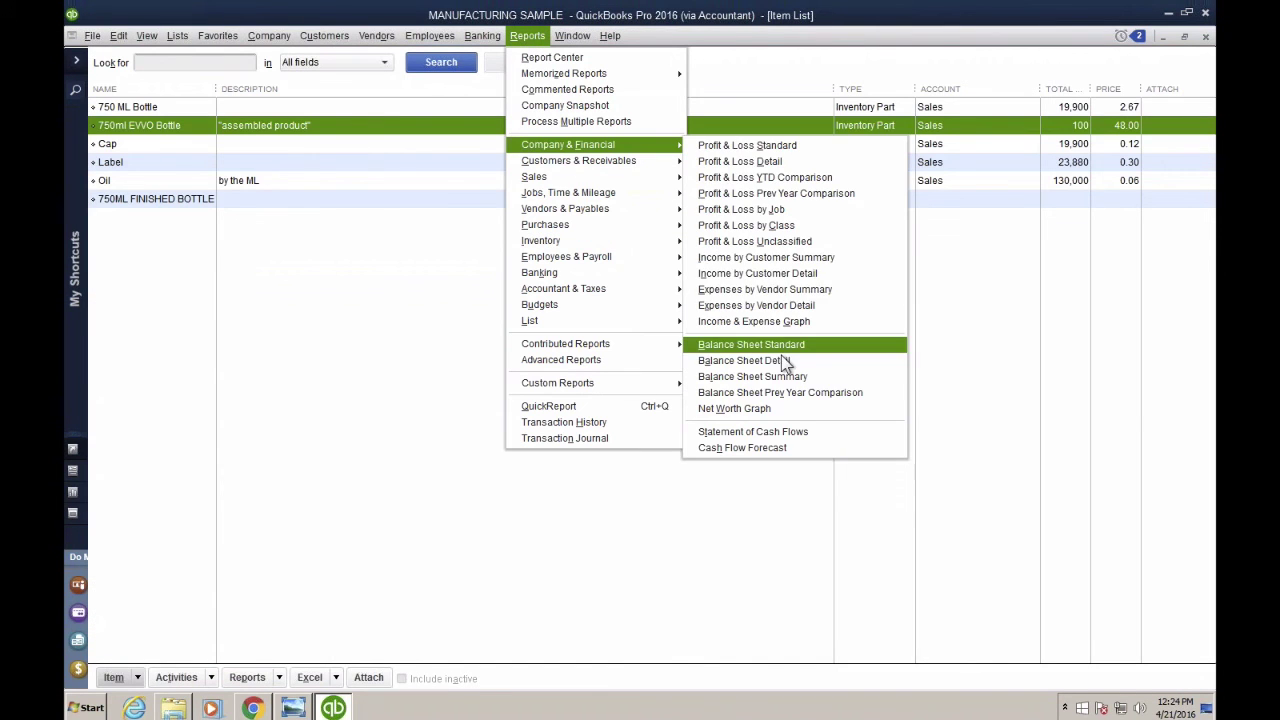
click(782, 346)
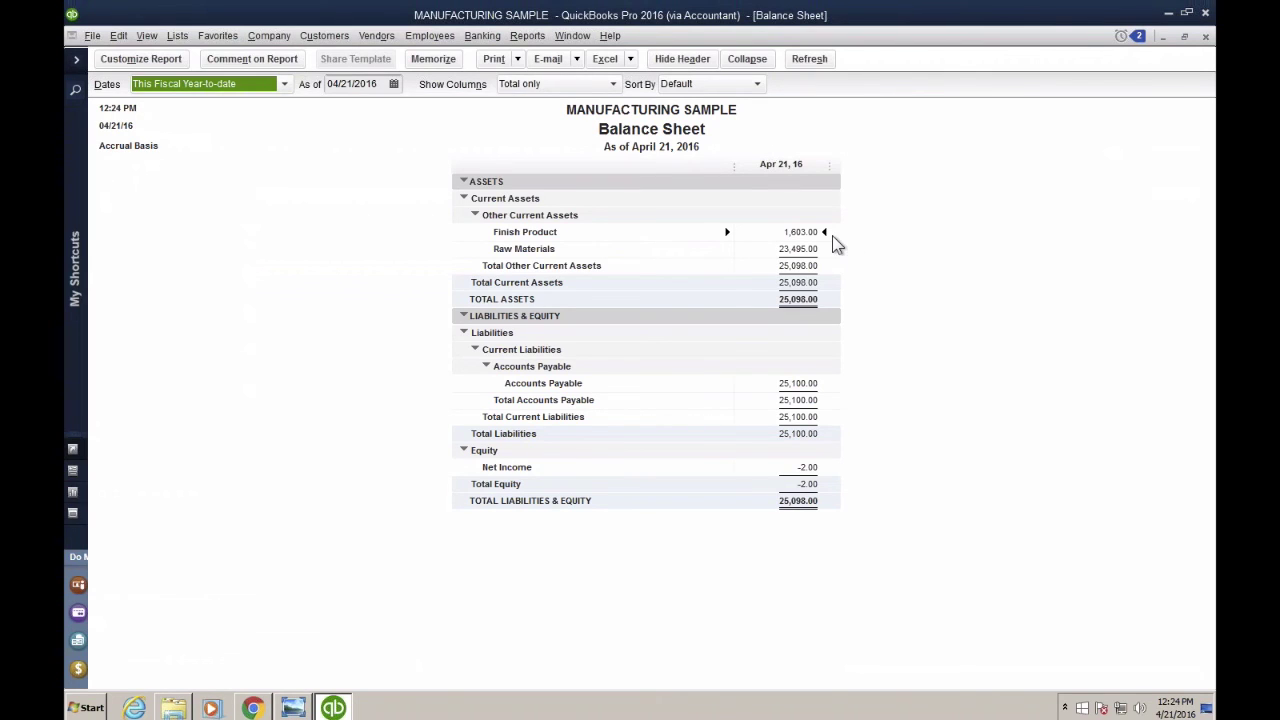
click(819, 230)
click(819, 230)
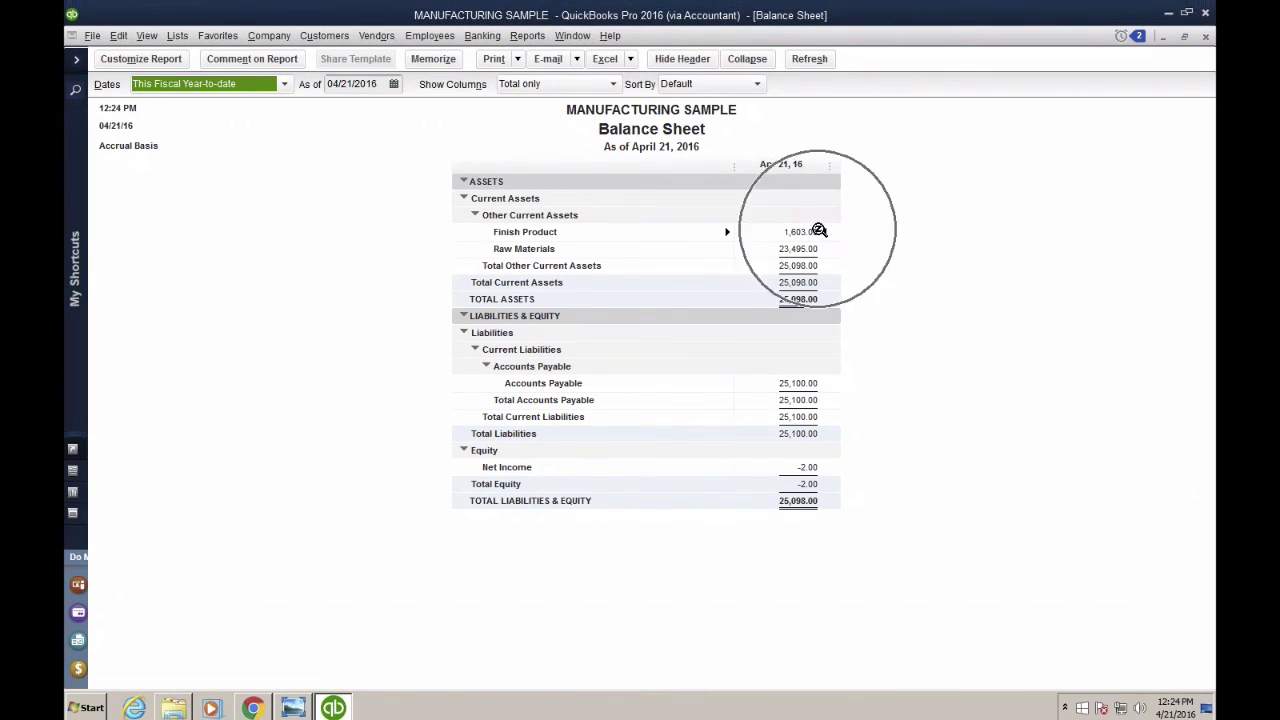
click(821, 251)
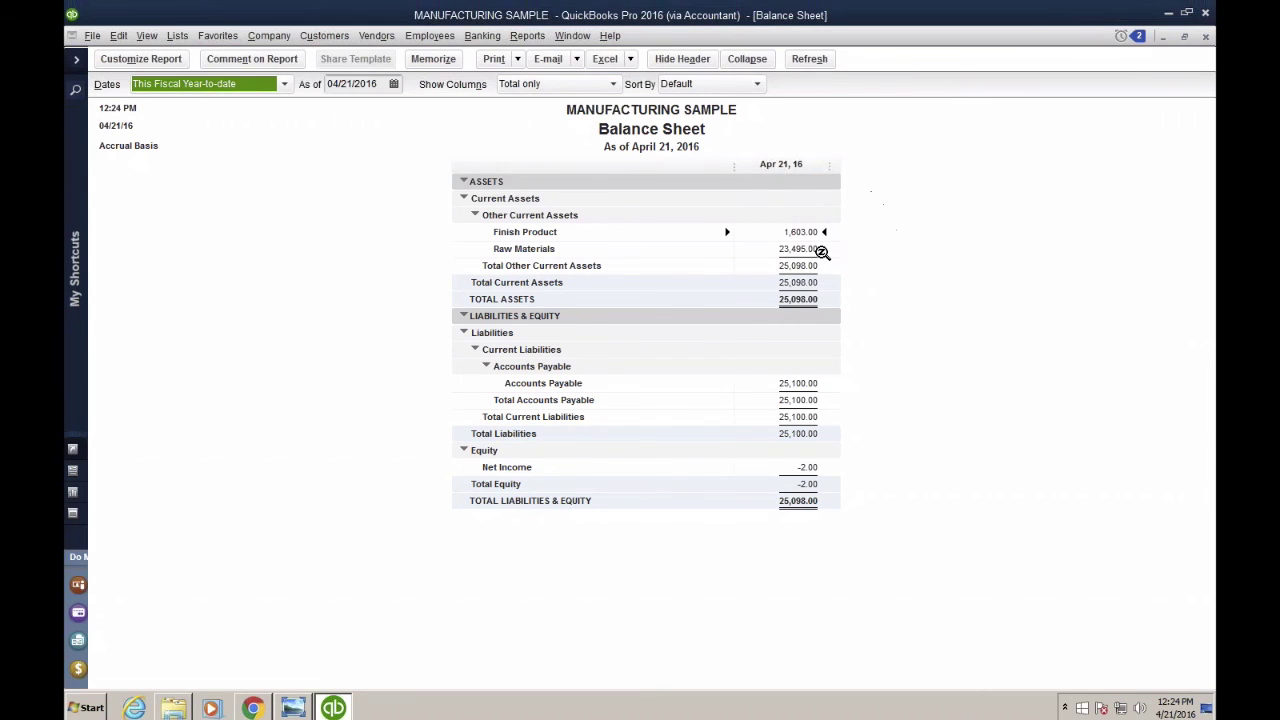
click(528, 37)
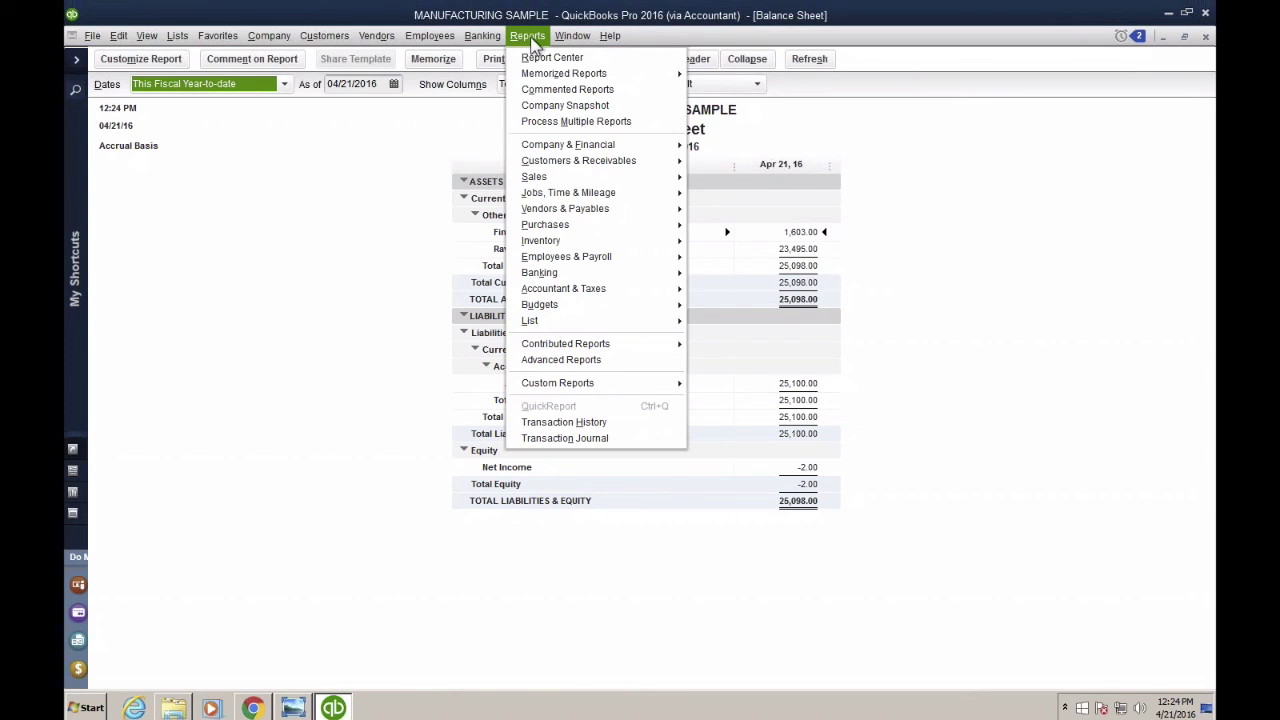
mouse_move(571, 240)
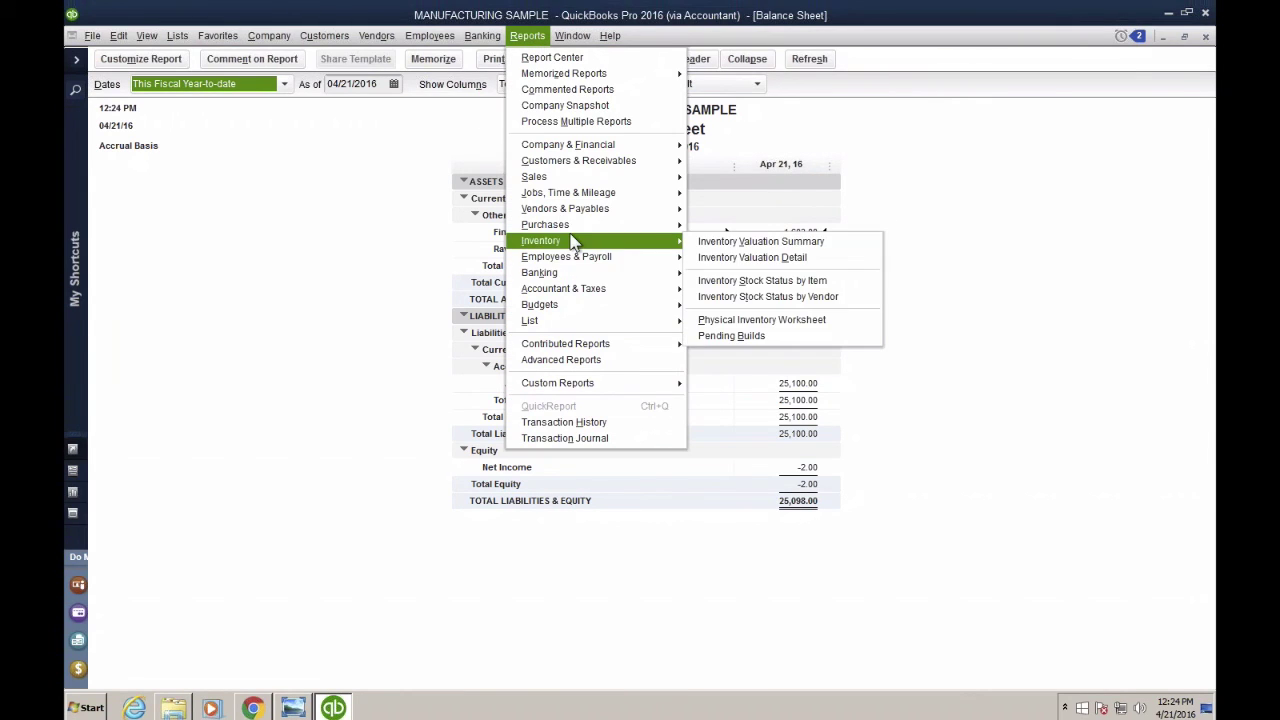
- Open the Inventory Valuation Summary and filter it to the Finish Product account
click(754, 246)
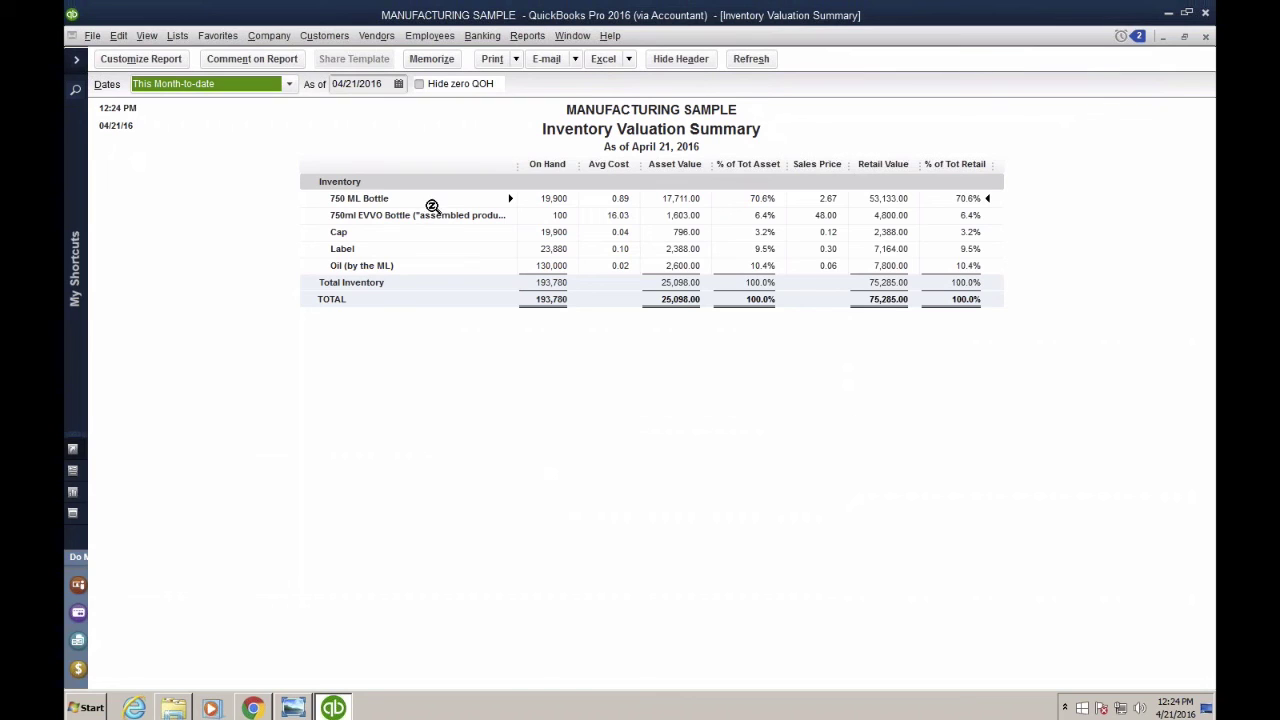
click(141, 60)
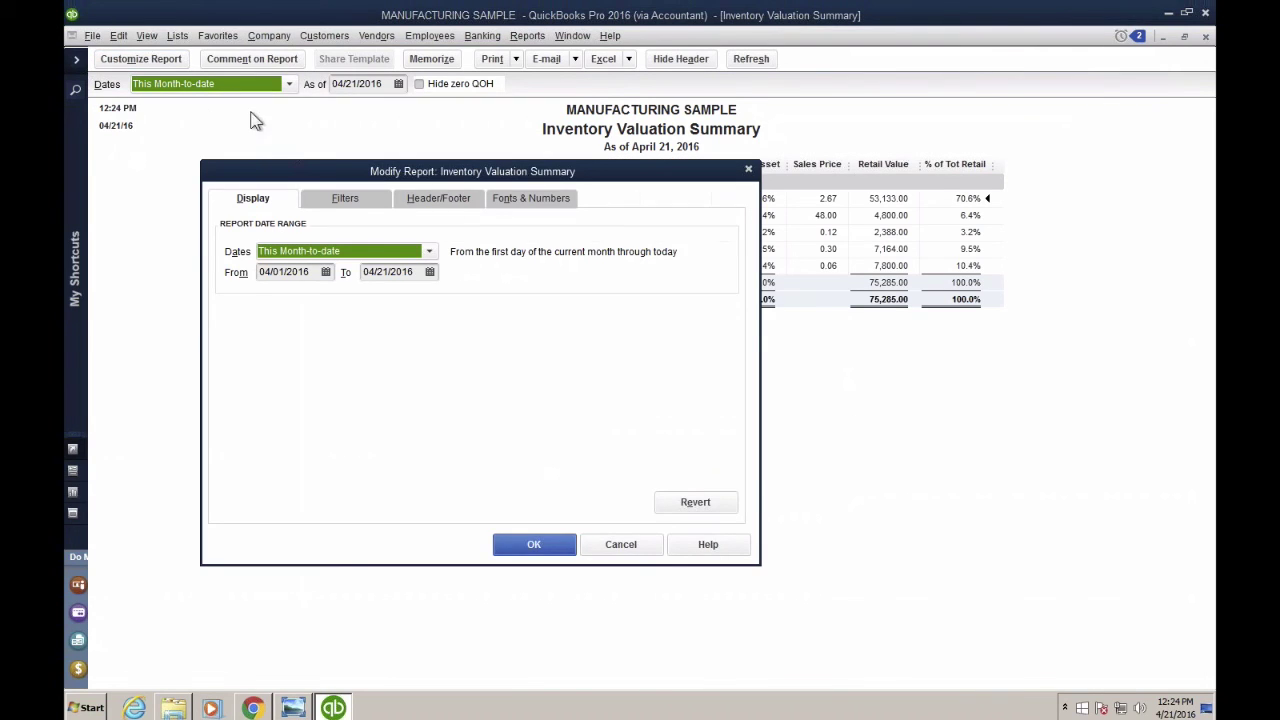
click(360, 204)
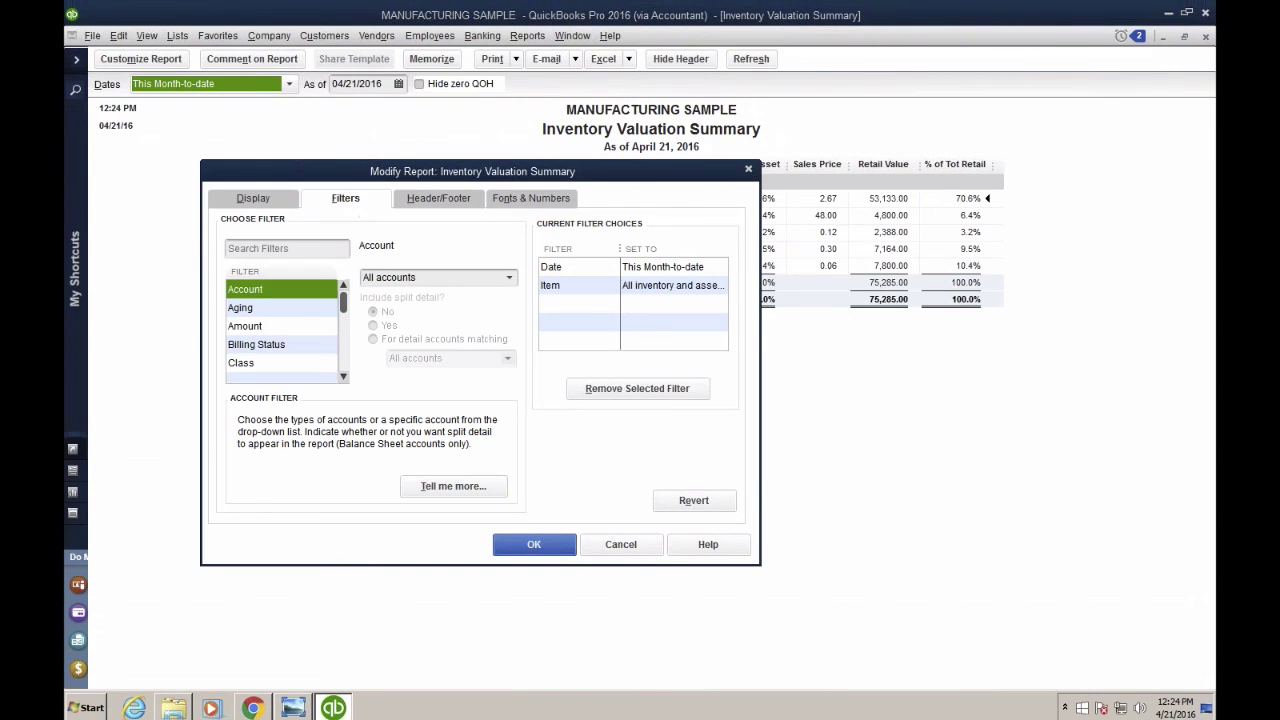
click(290, 289)
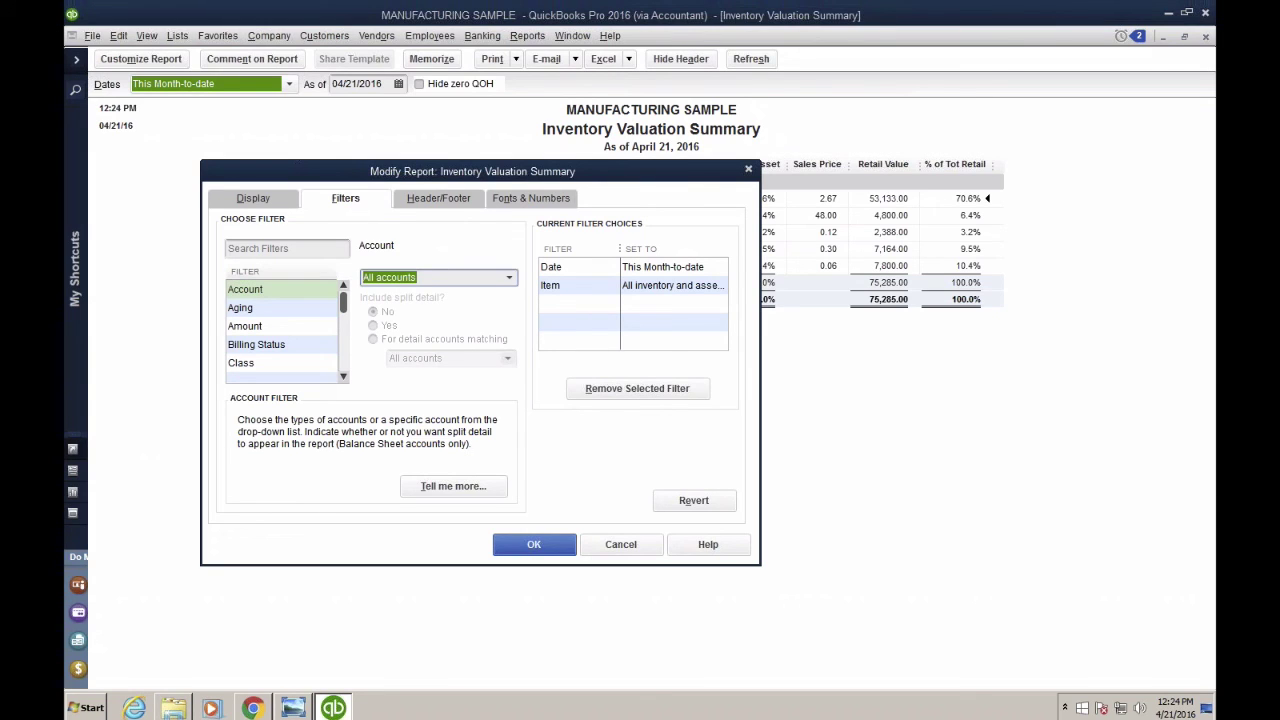
text(Finish Product)
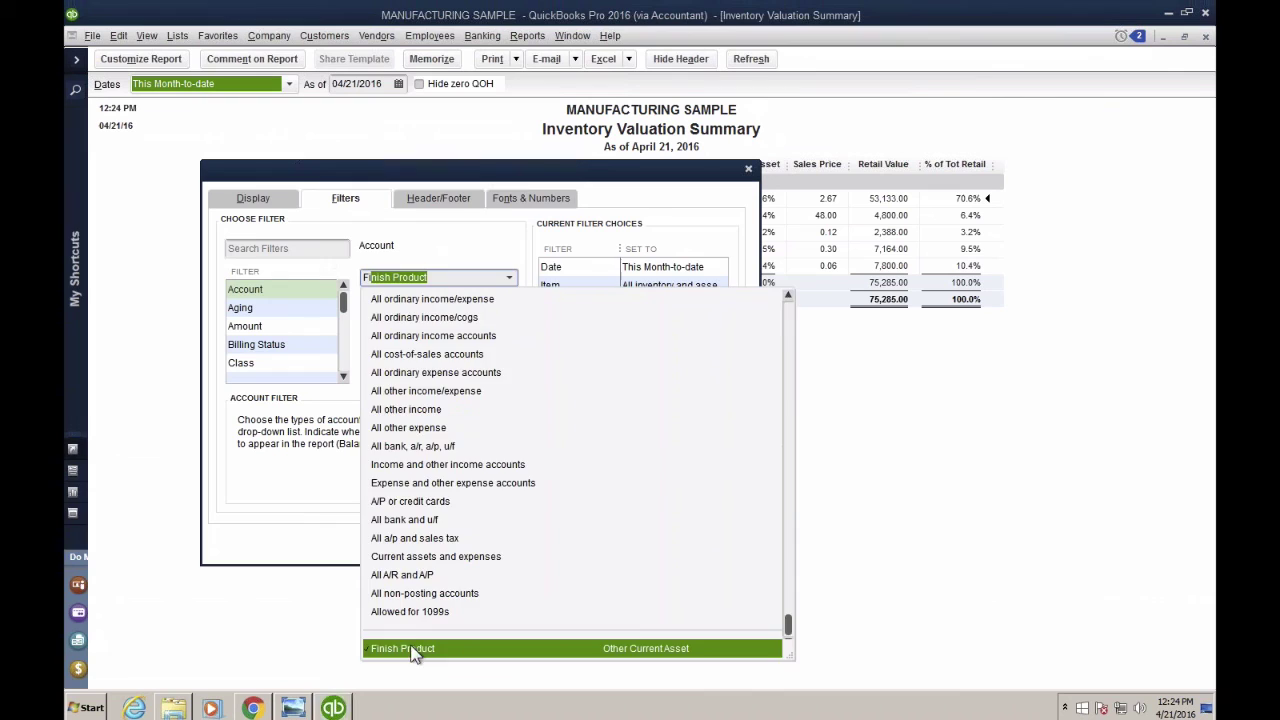
click(414, 648)
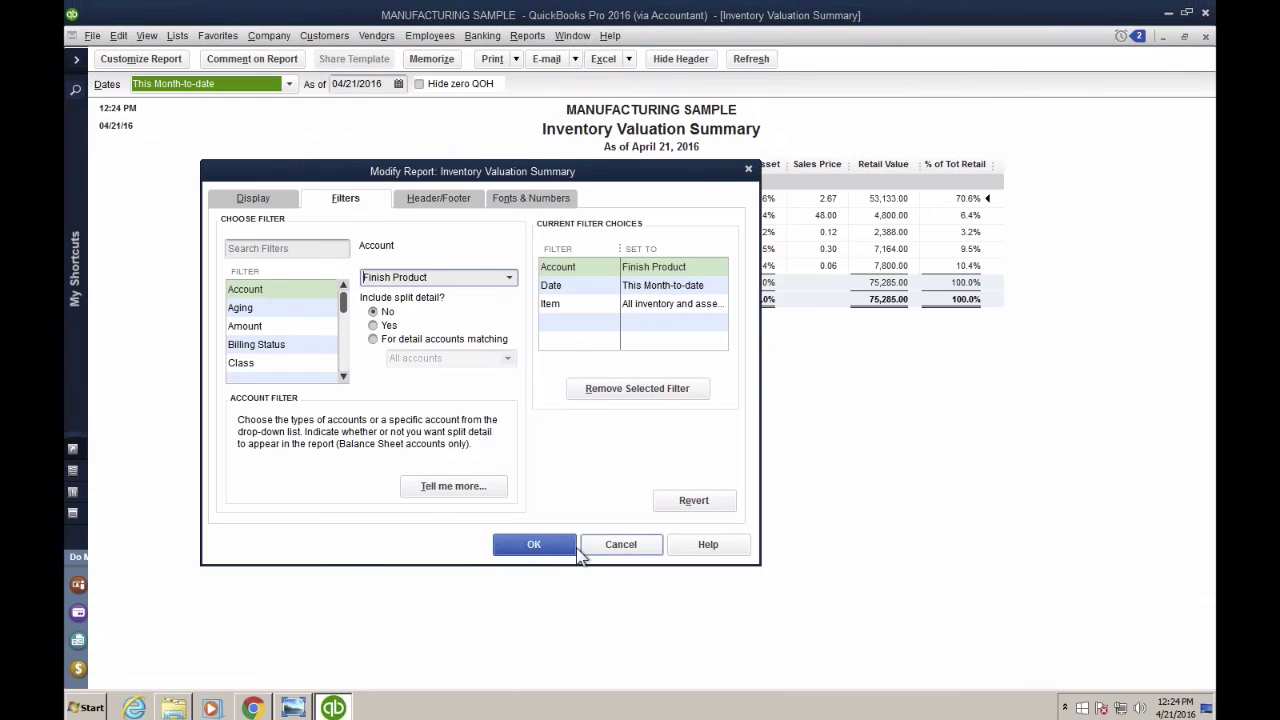
click(531, 543)
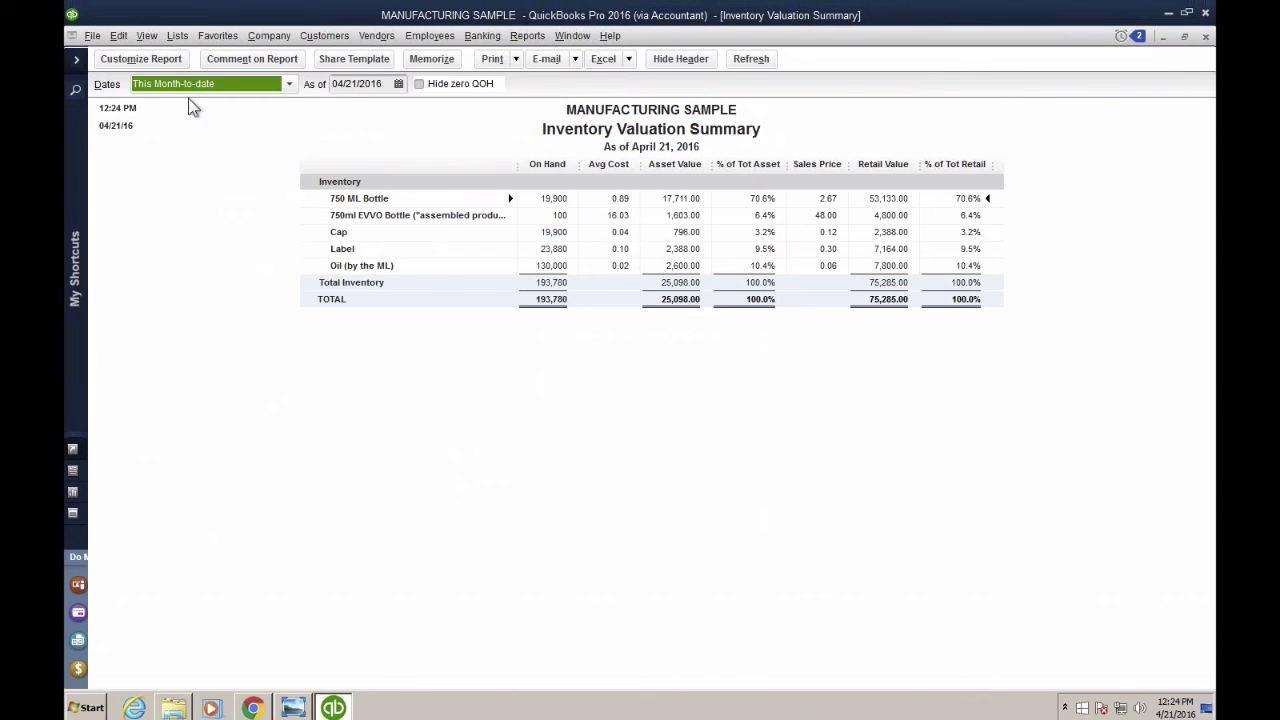
- Review the Finish Product account filter and cancel the Modify Report dialog unchanged
click(140, 62)
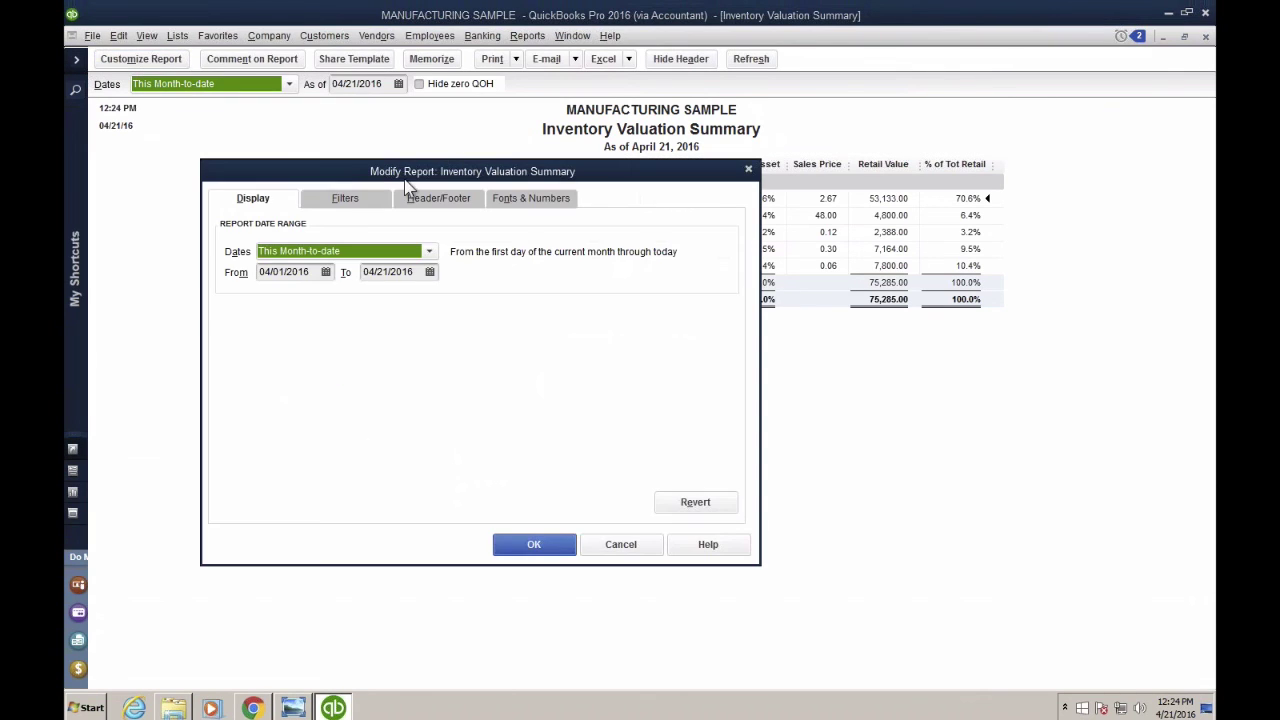
click(345, 198)
click(646, 270)
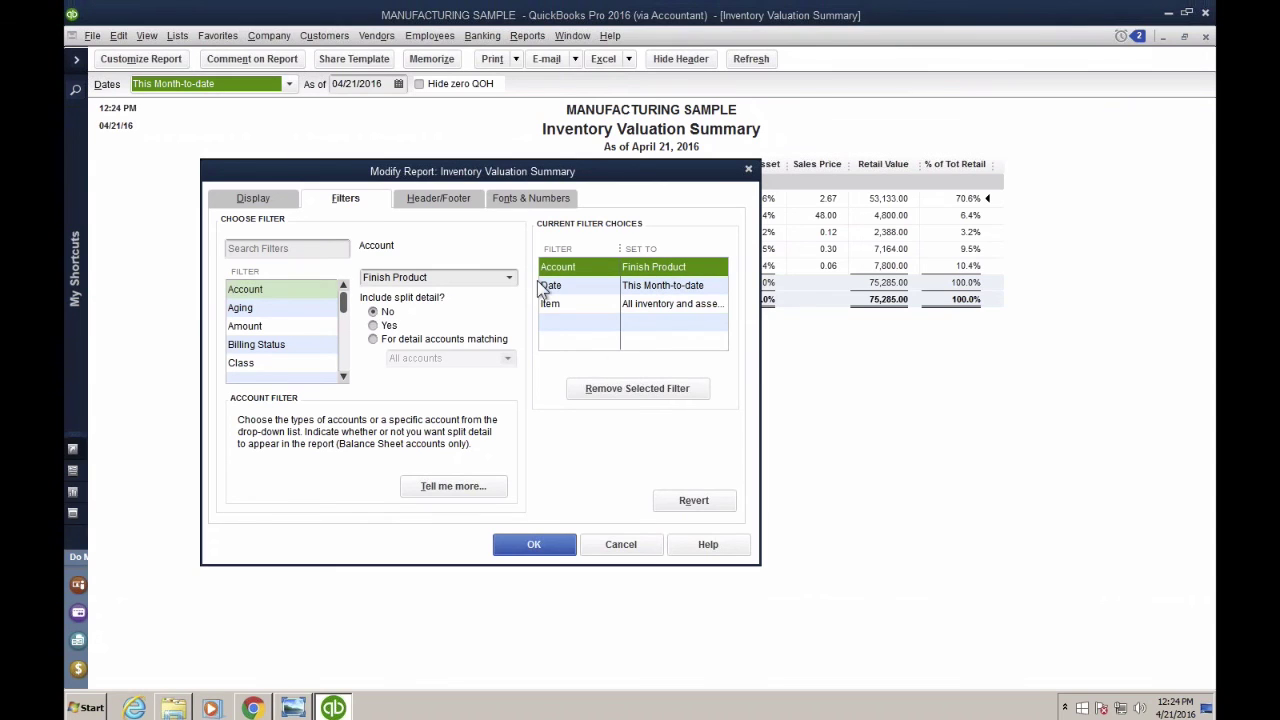
click(654, 536)
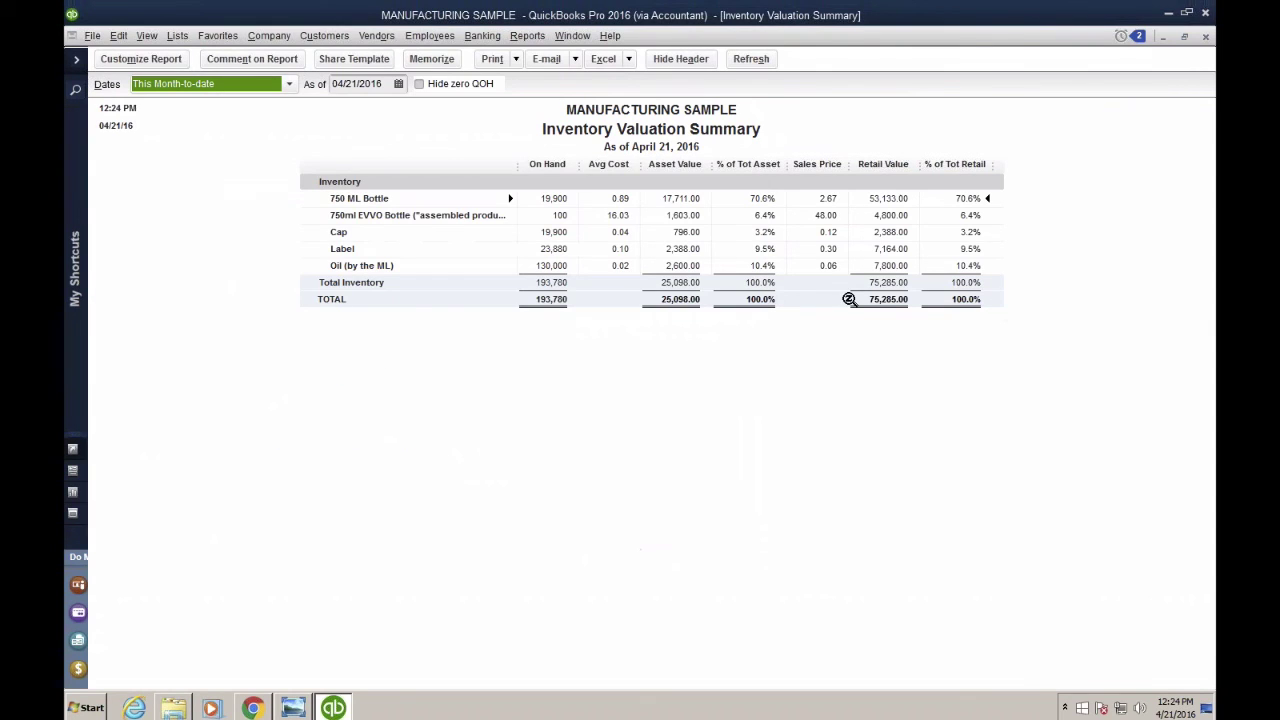
double_click(556, 307)
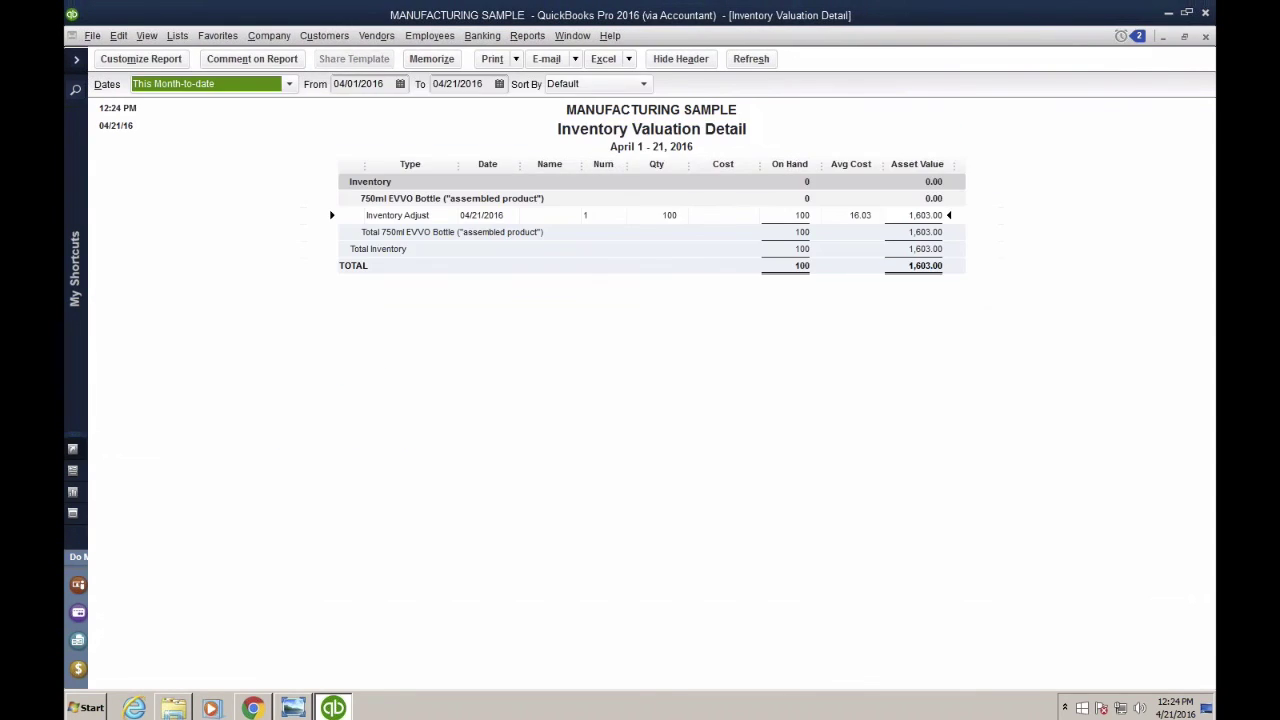
key(a)
key(Escape)
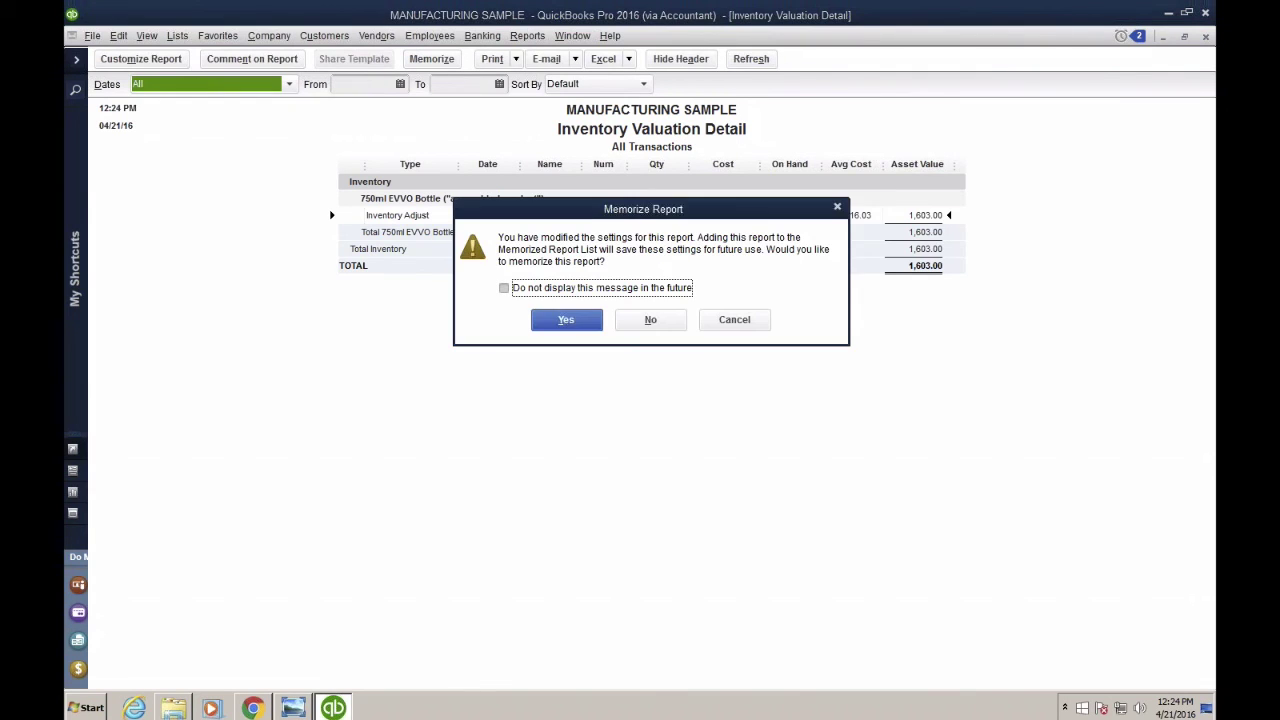
click(646, 320)
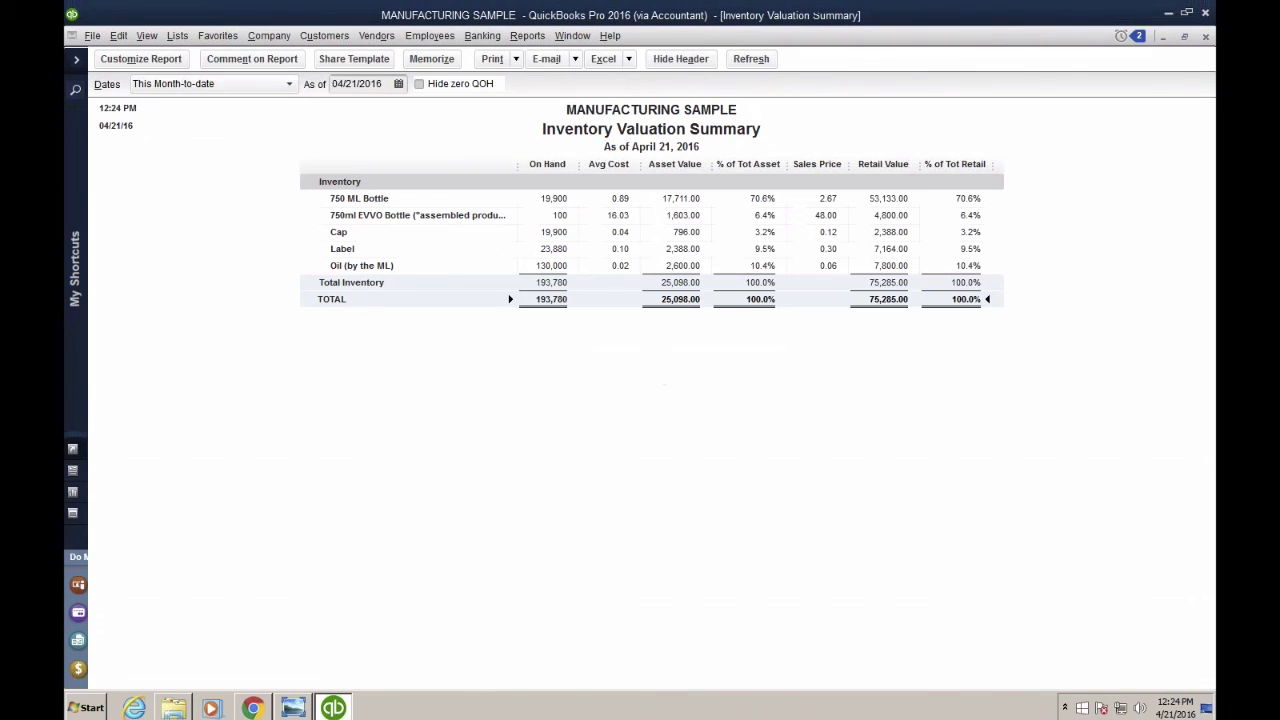
double_click(687, 301)
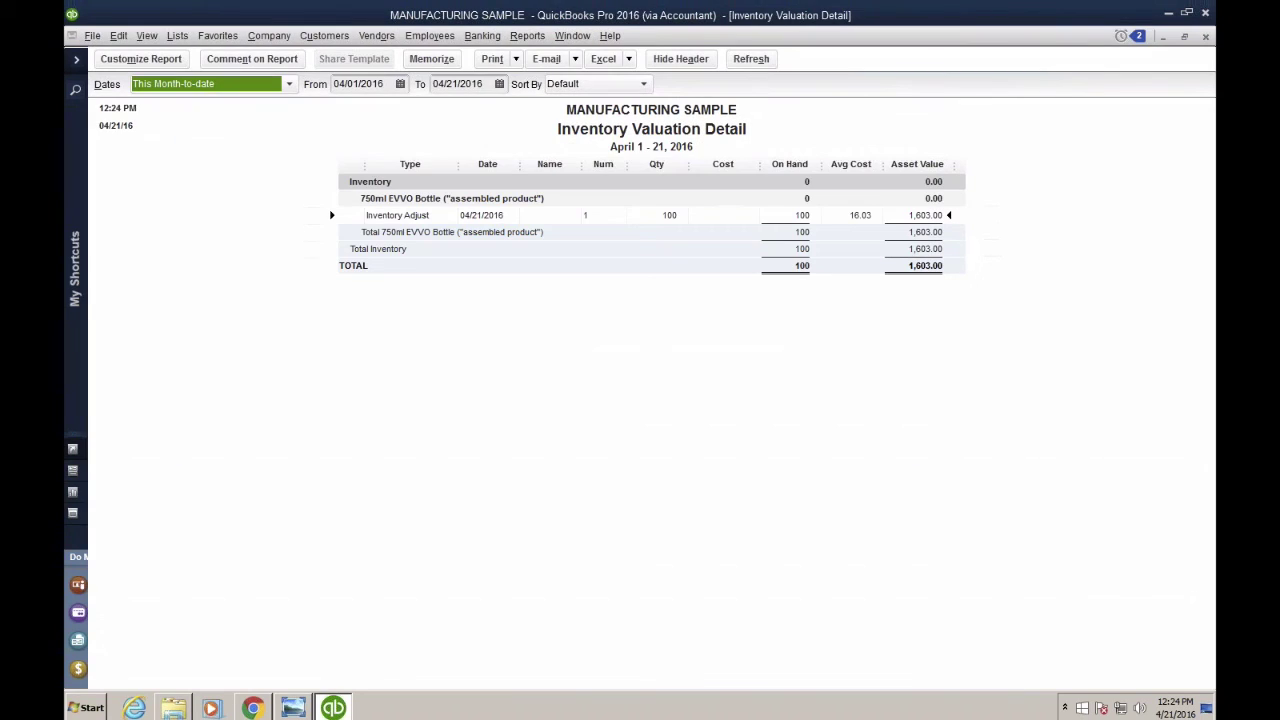
key(a)
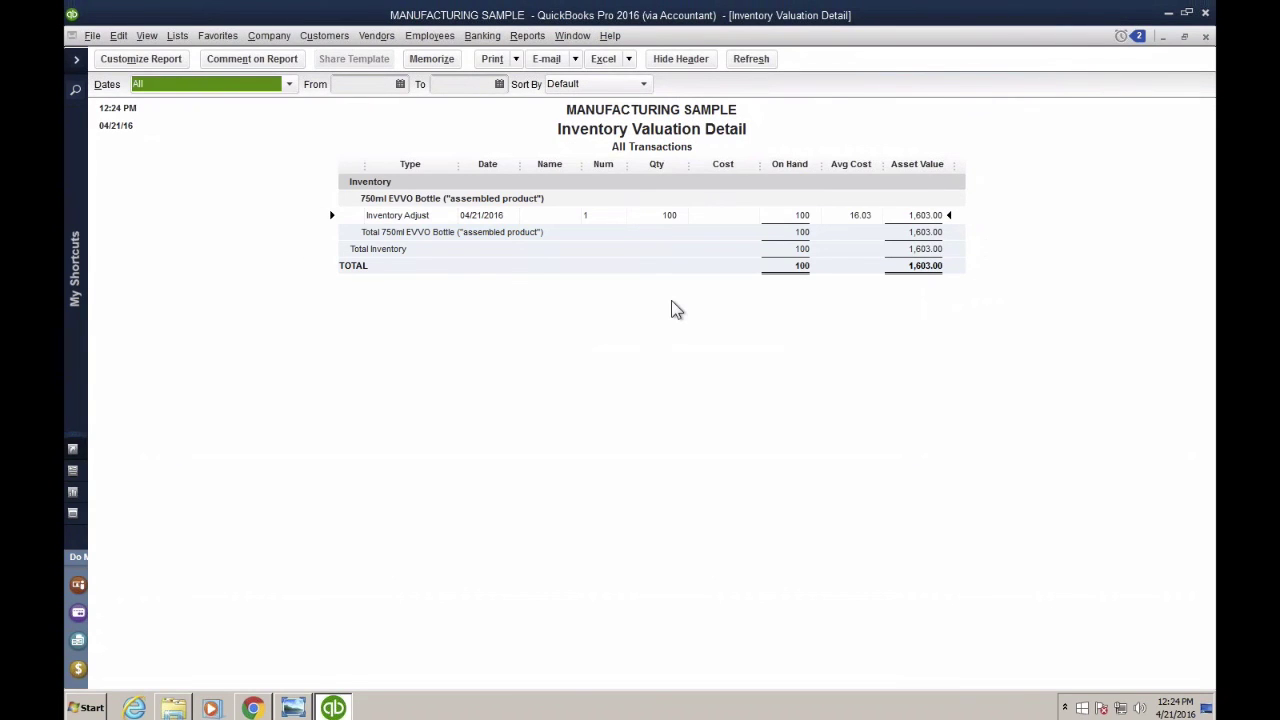
double_click(413, 218)
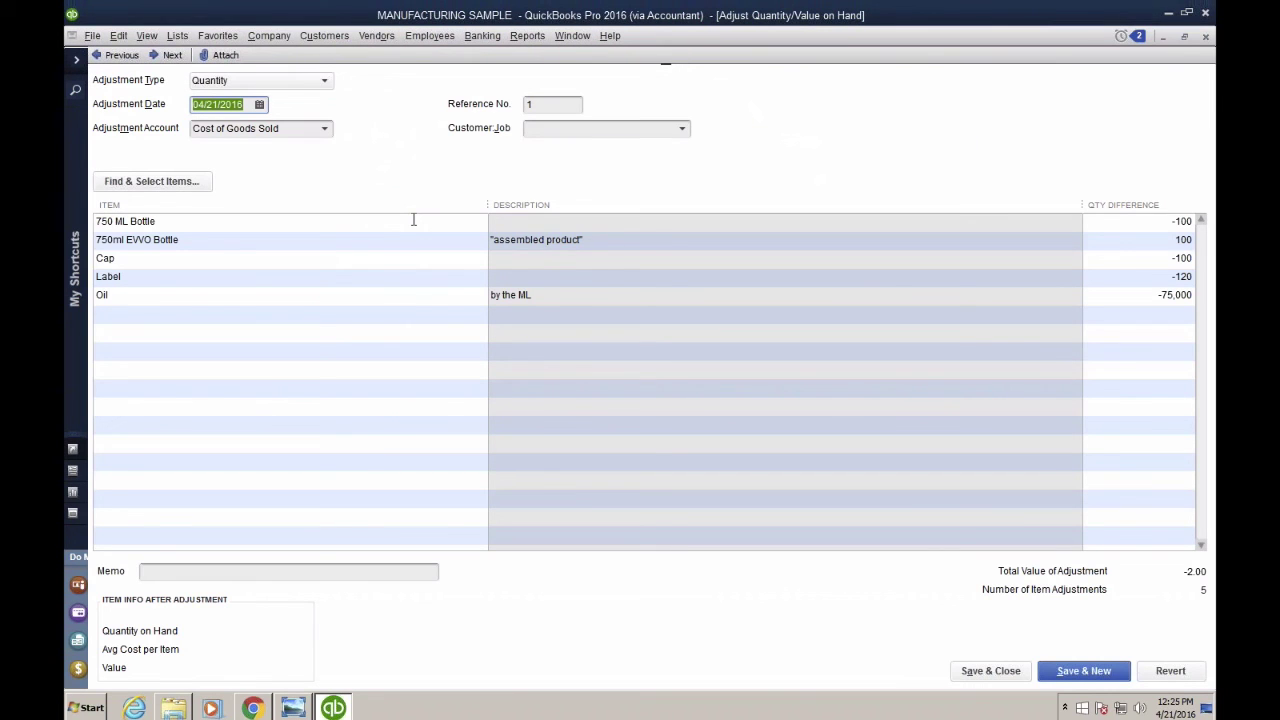
key(Escape)
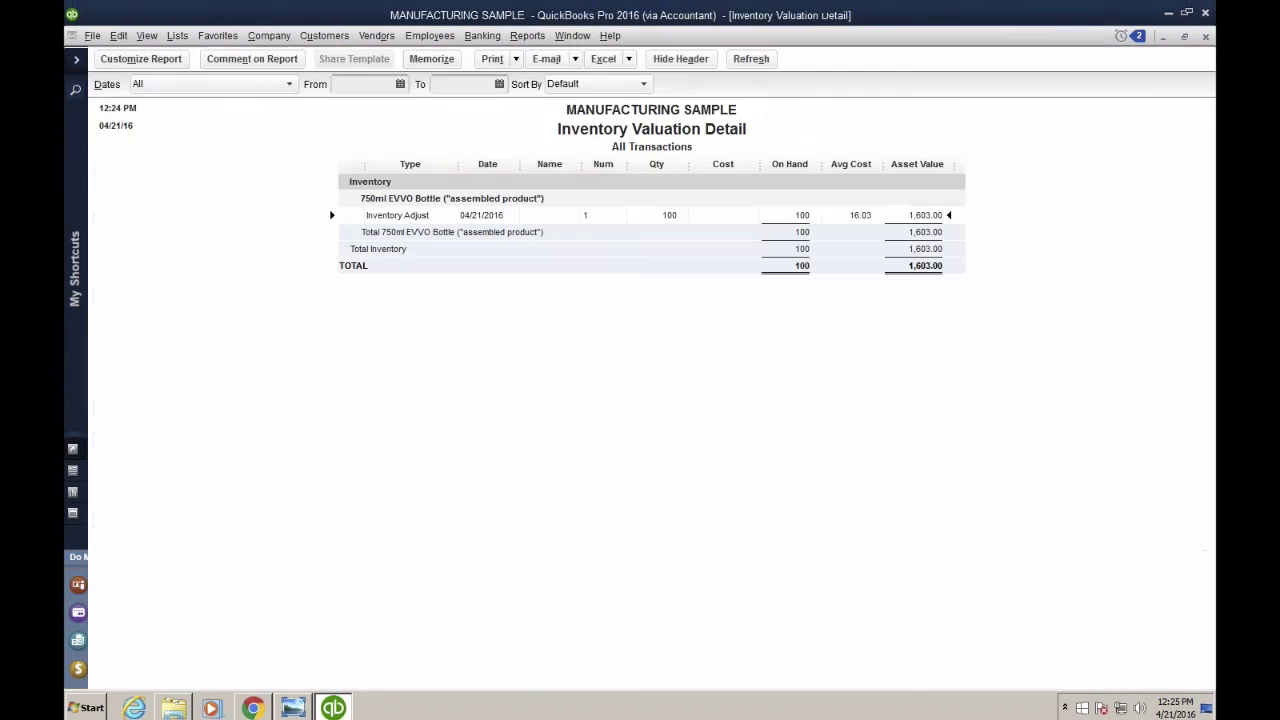
key(Escape)
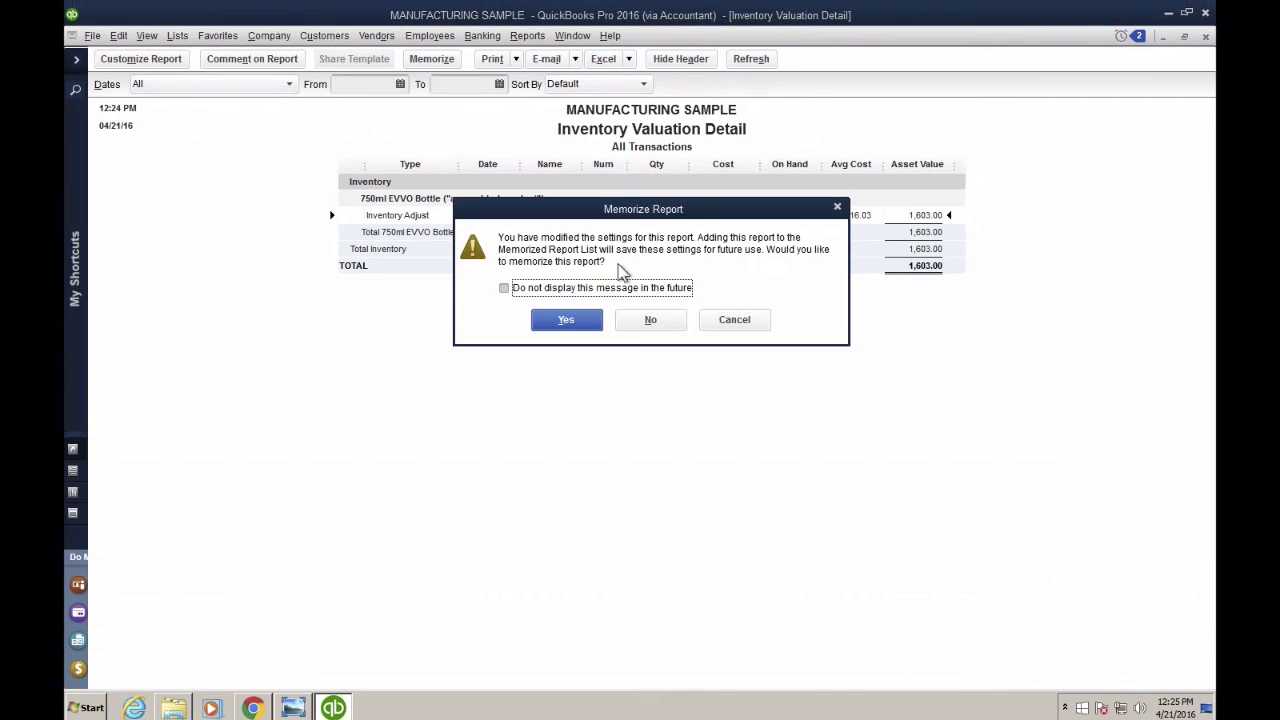
click(649, 318)
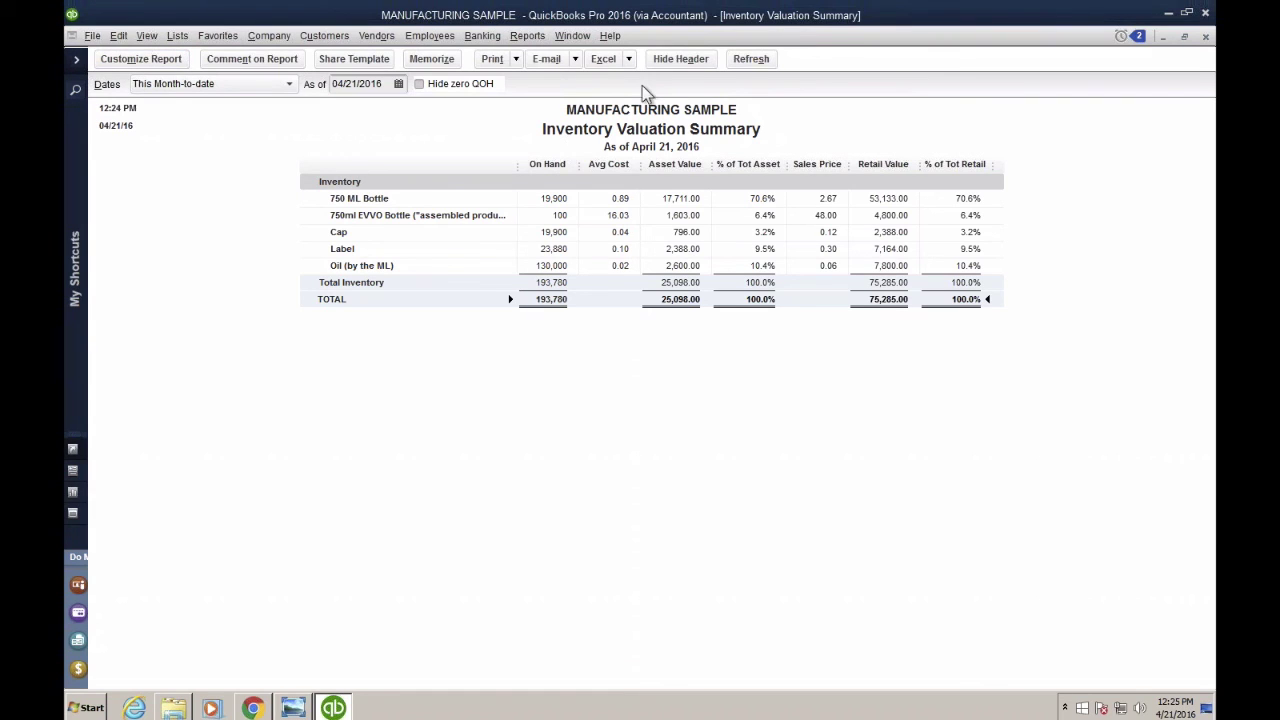
- Close the Inventory Valuation Summary without saving and open Inventory Stock Status by Item
key(Escape)
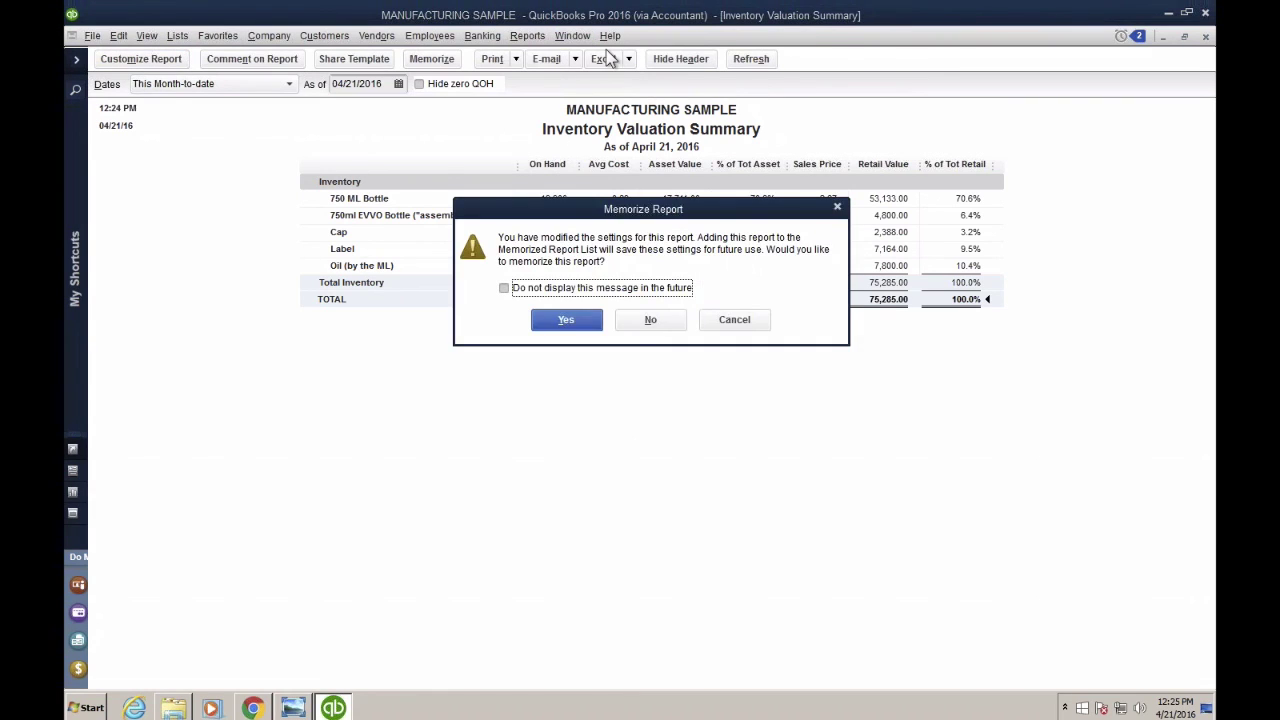
click(651, 320)
click(572, 36)
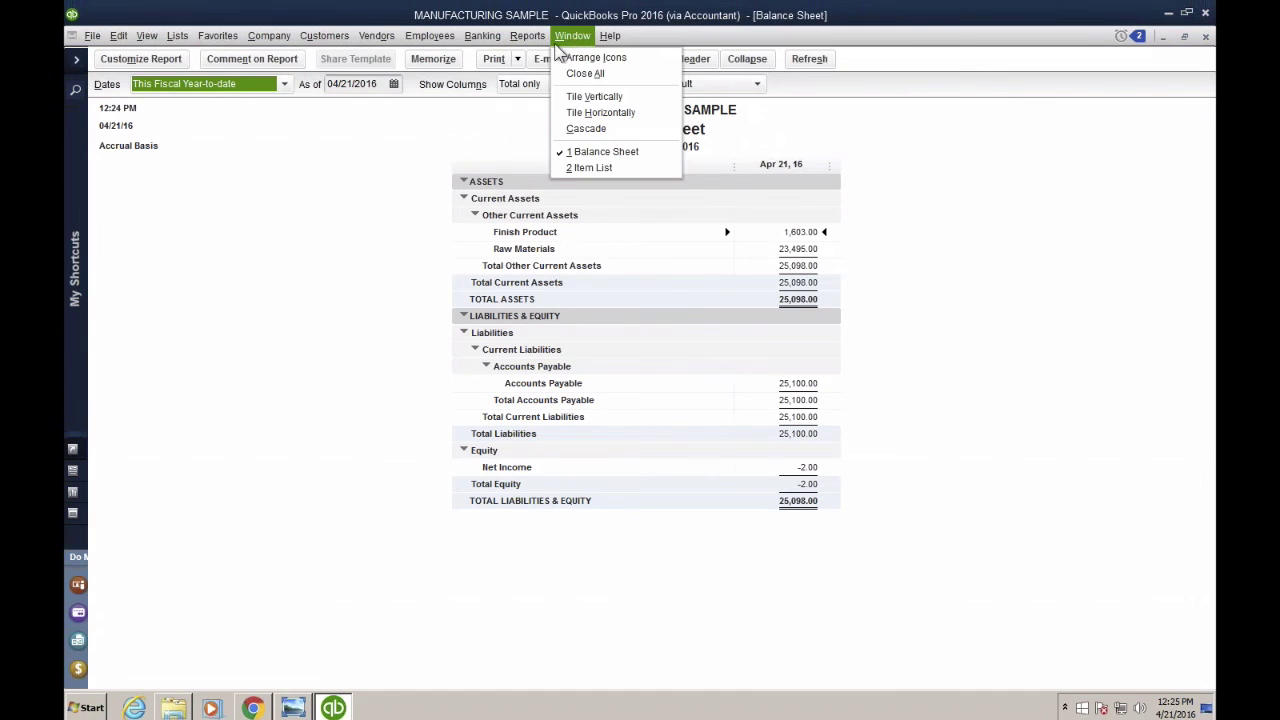
mouse_move(527, 36)
mouse_move(588, 241)
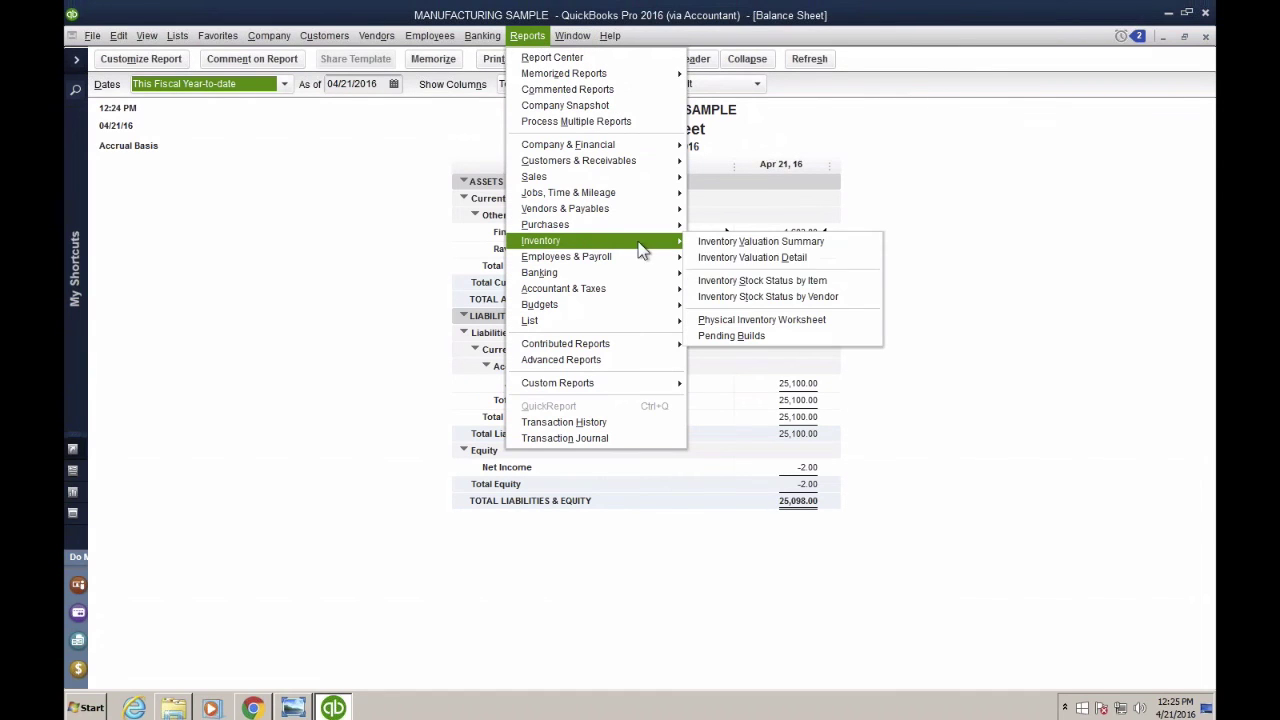
click(764, 284)
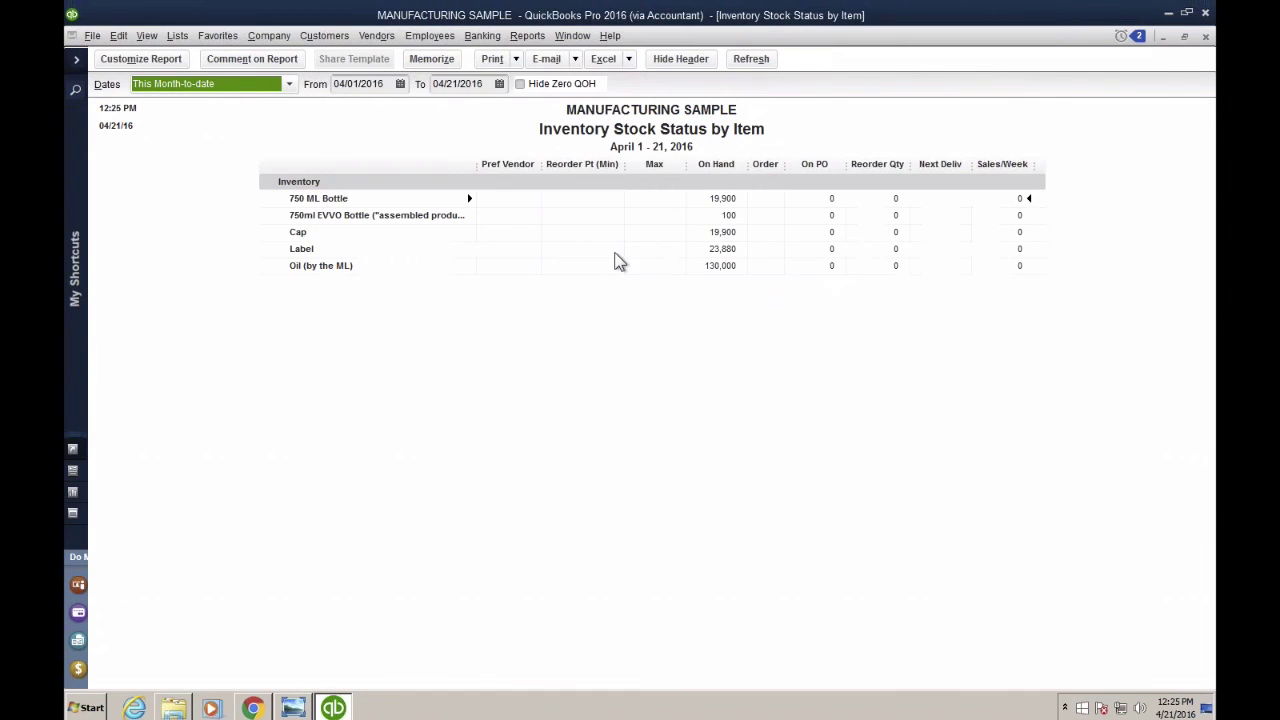
- Filter the stock status report to Finish Product, then close it without memorizing
click(126, 58)
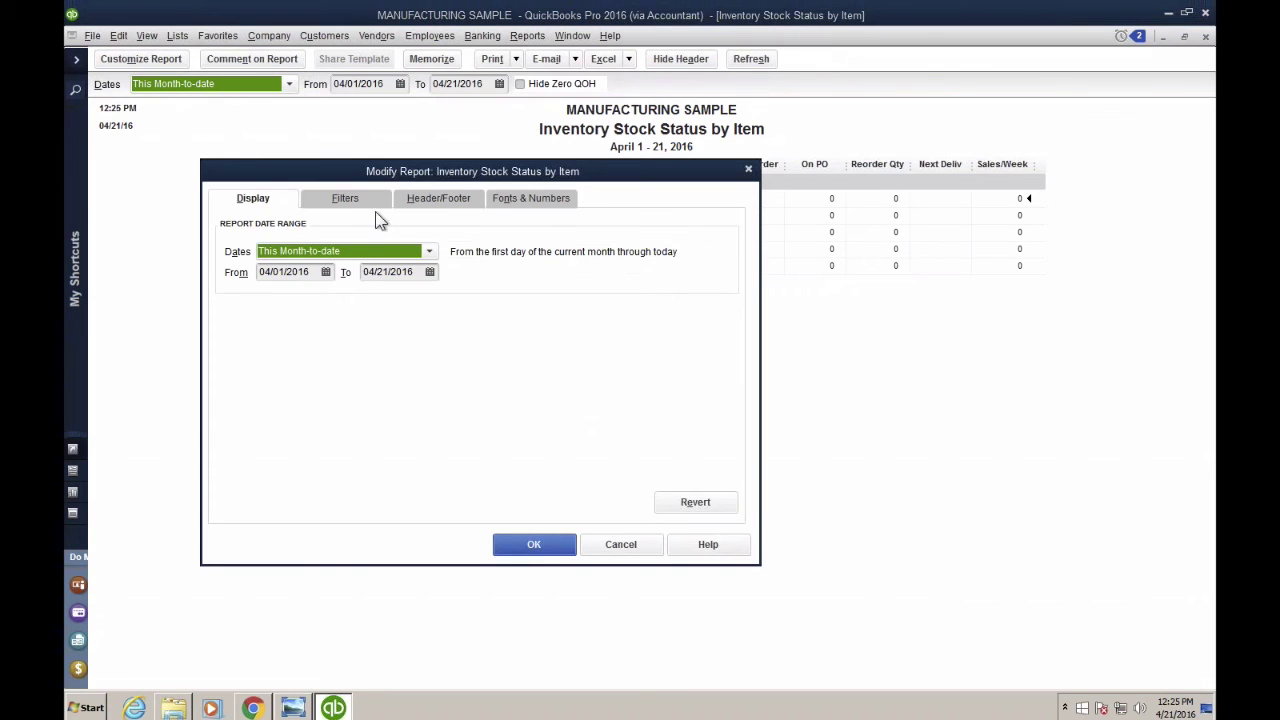
click(355, 200)
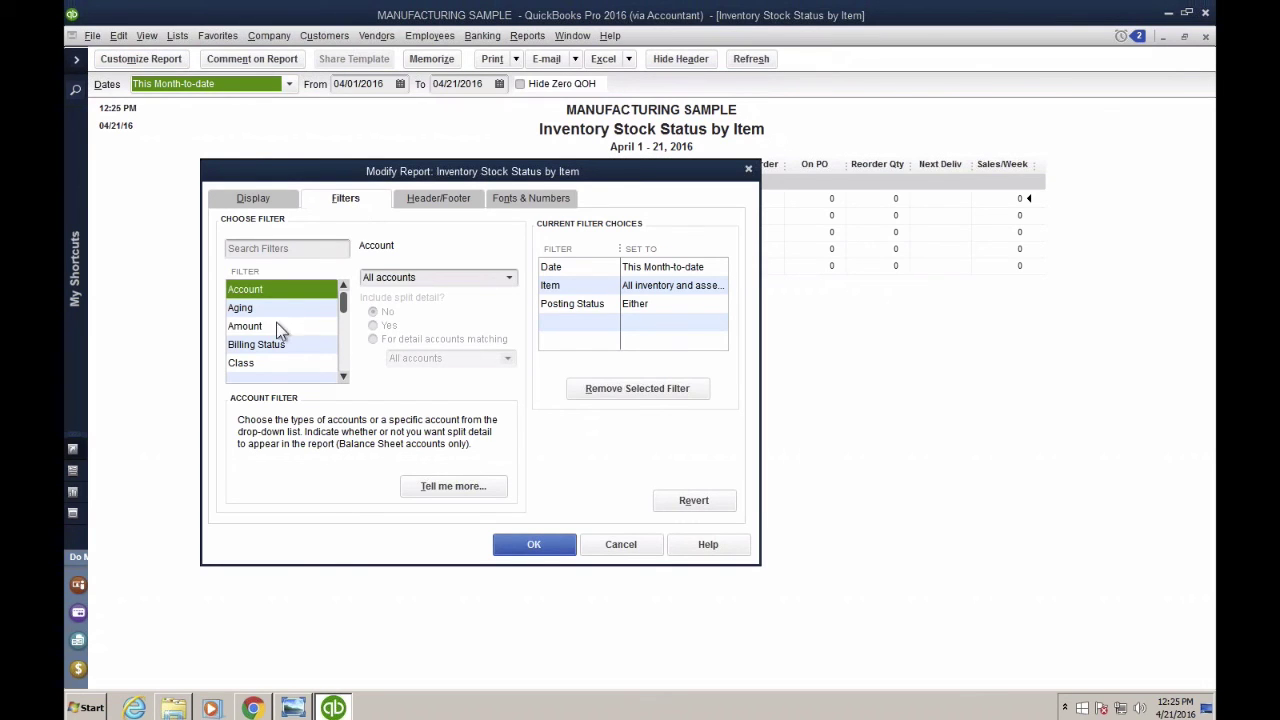
click(275, 324)
key(Up)
key(Up)
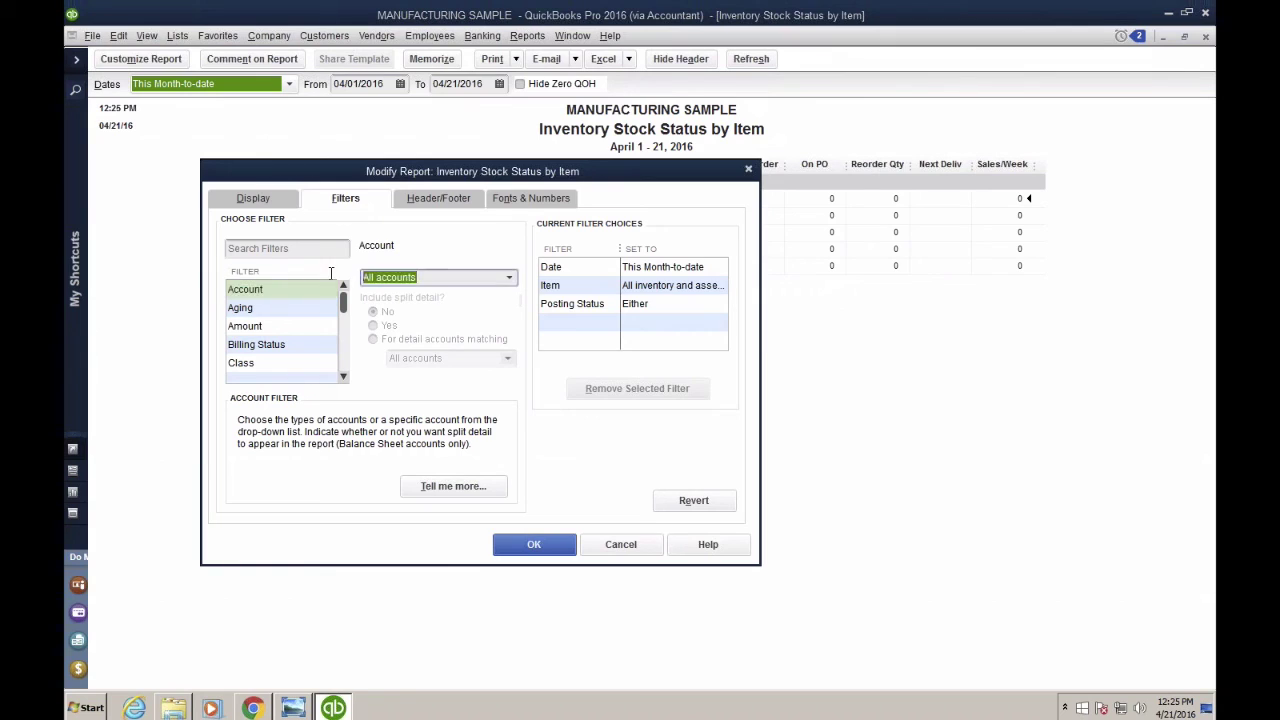
click(509, 277)
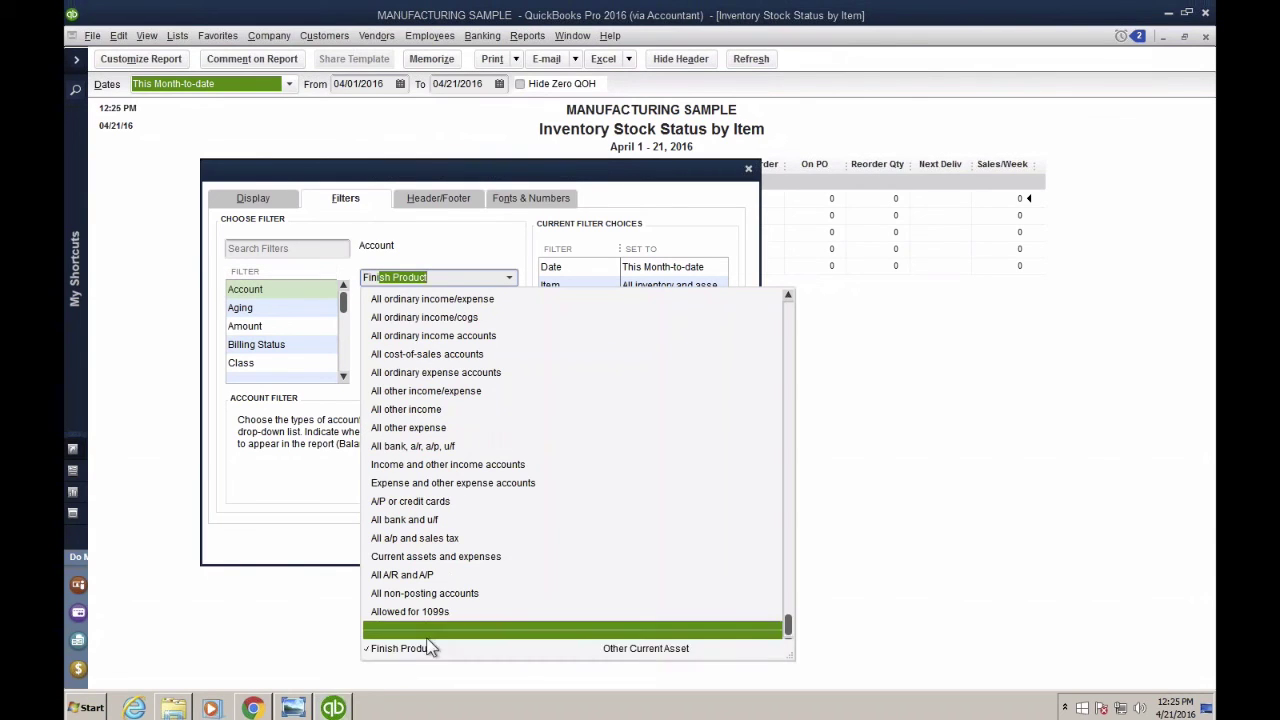
click(428, 648)
click(549, 549)
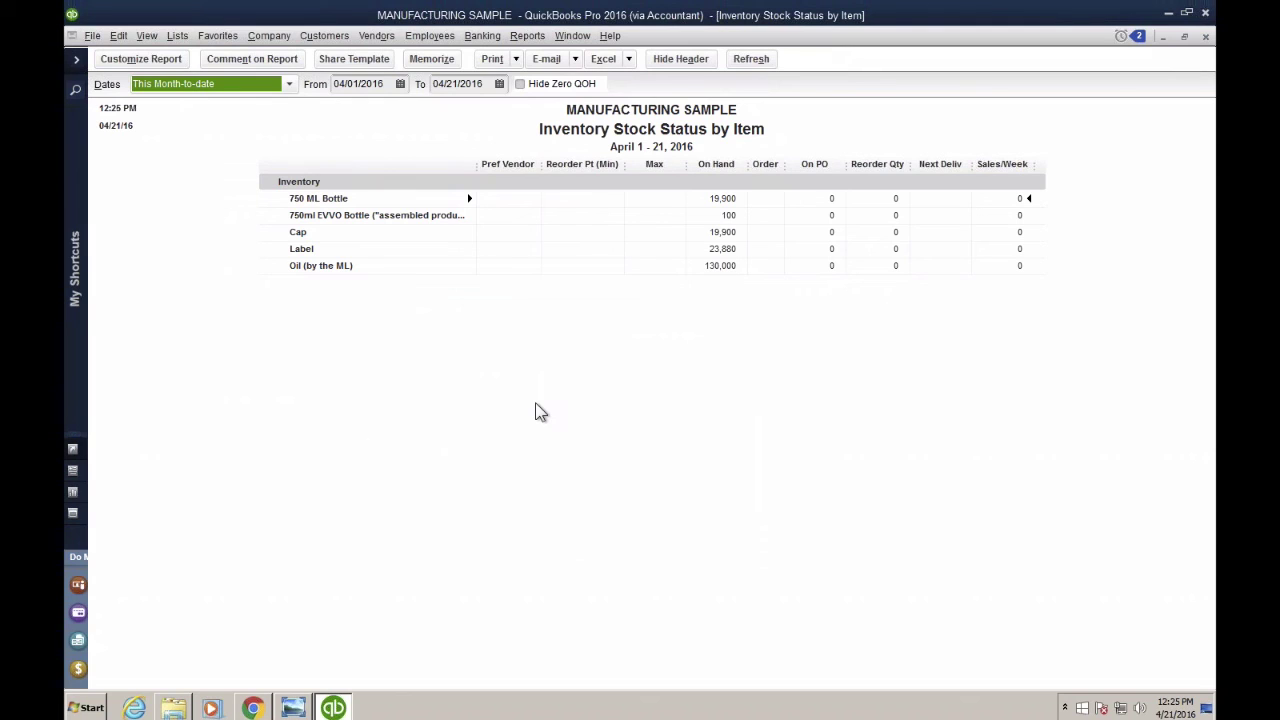
key(Escape)
click(655, 326)
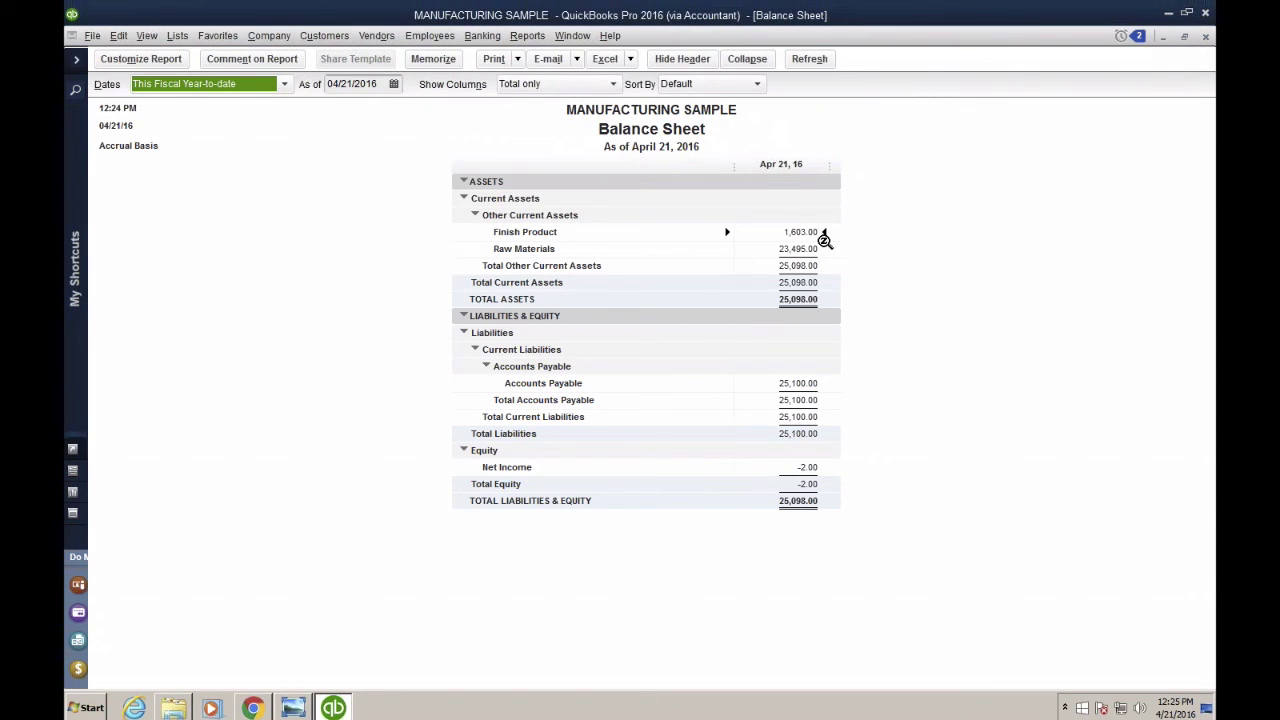
- Review 100 750ml EVVO Bottles in the Item List, then advance the slideshow one slide
click(176, 36)
click(200, 74)
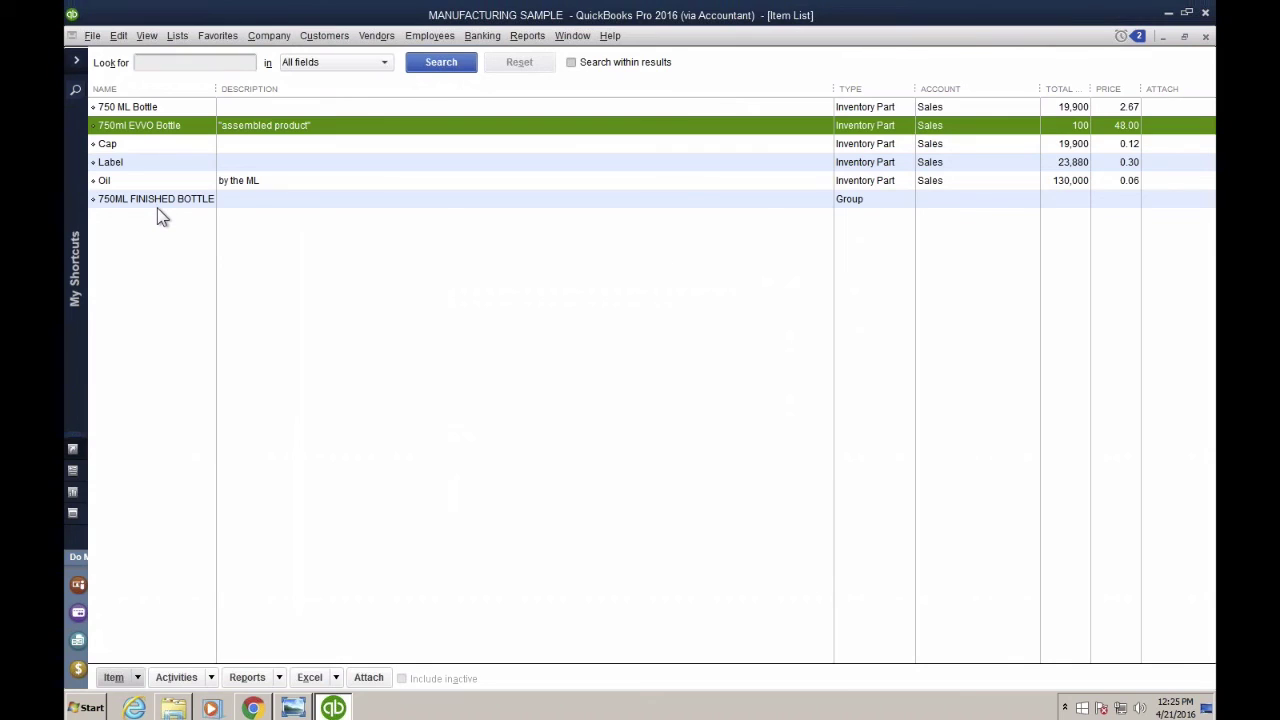
click(166, 272)
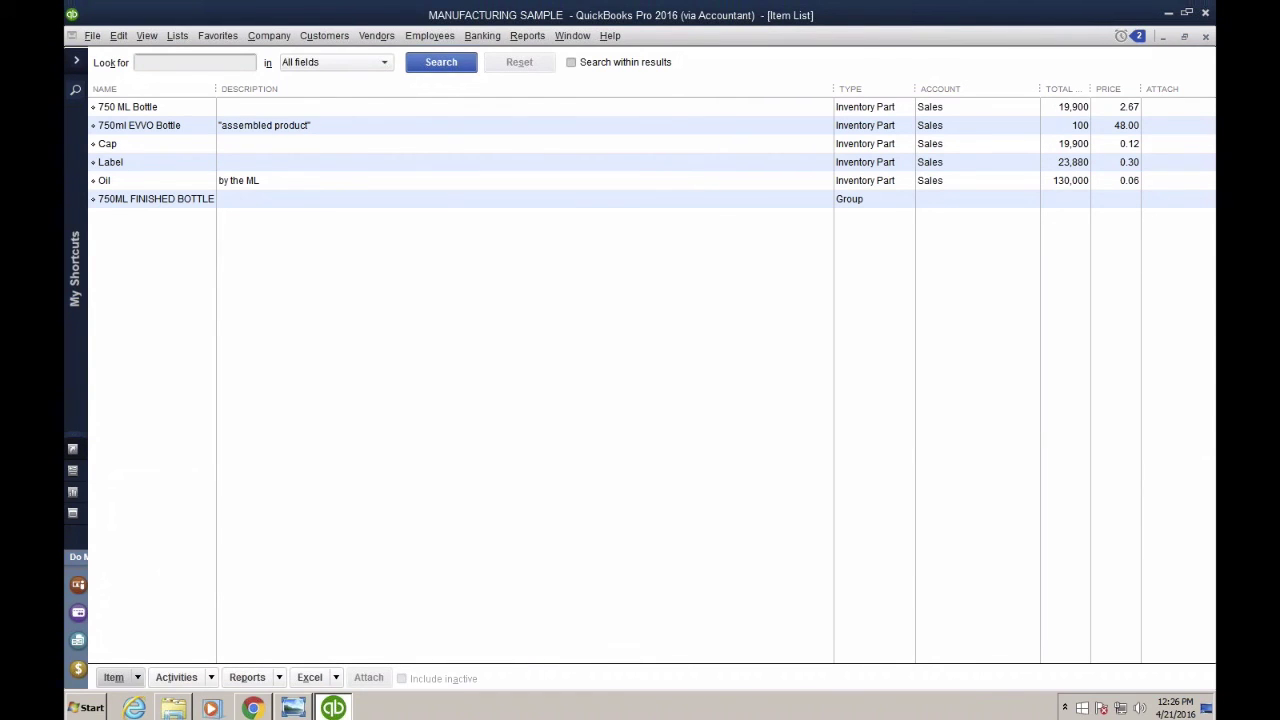
key(super+Tab)
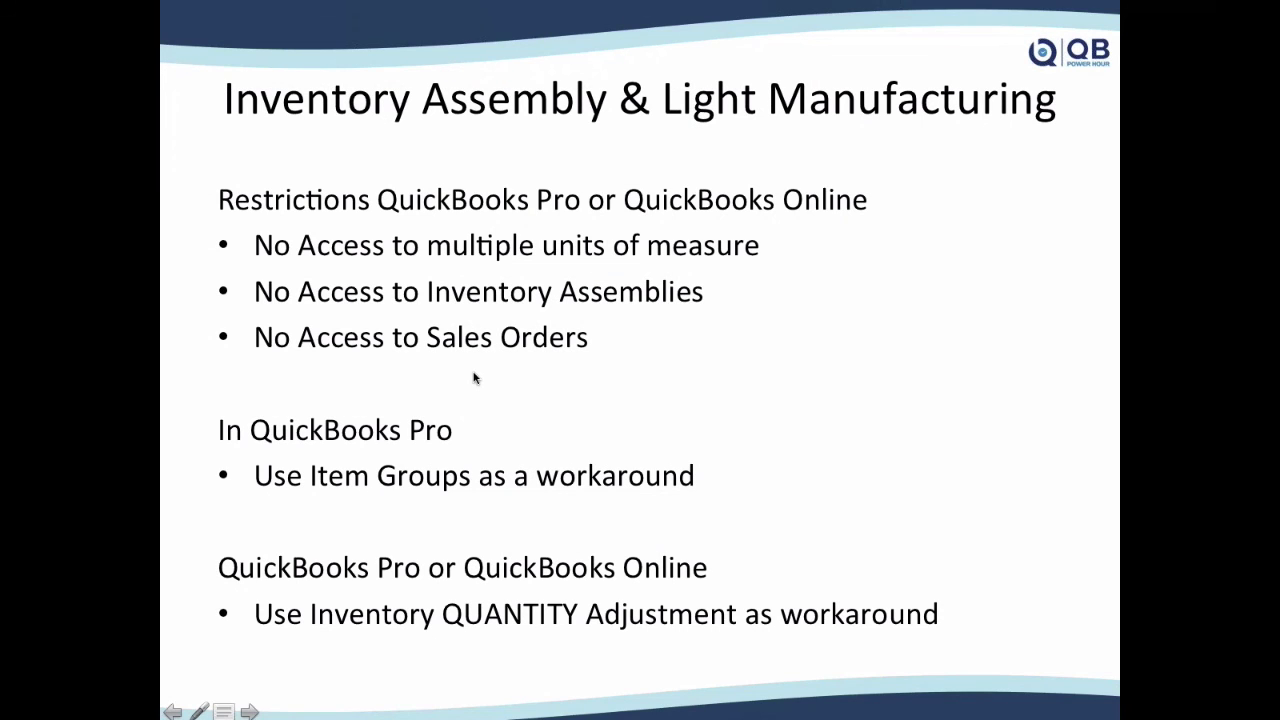
key(Right)
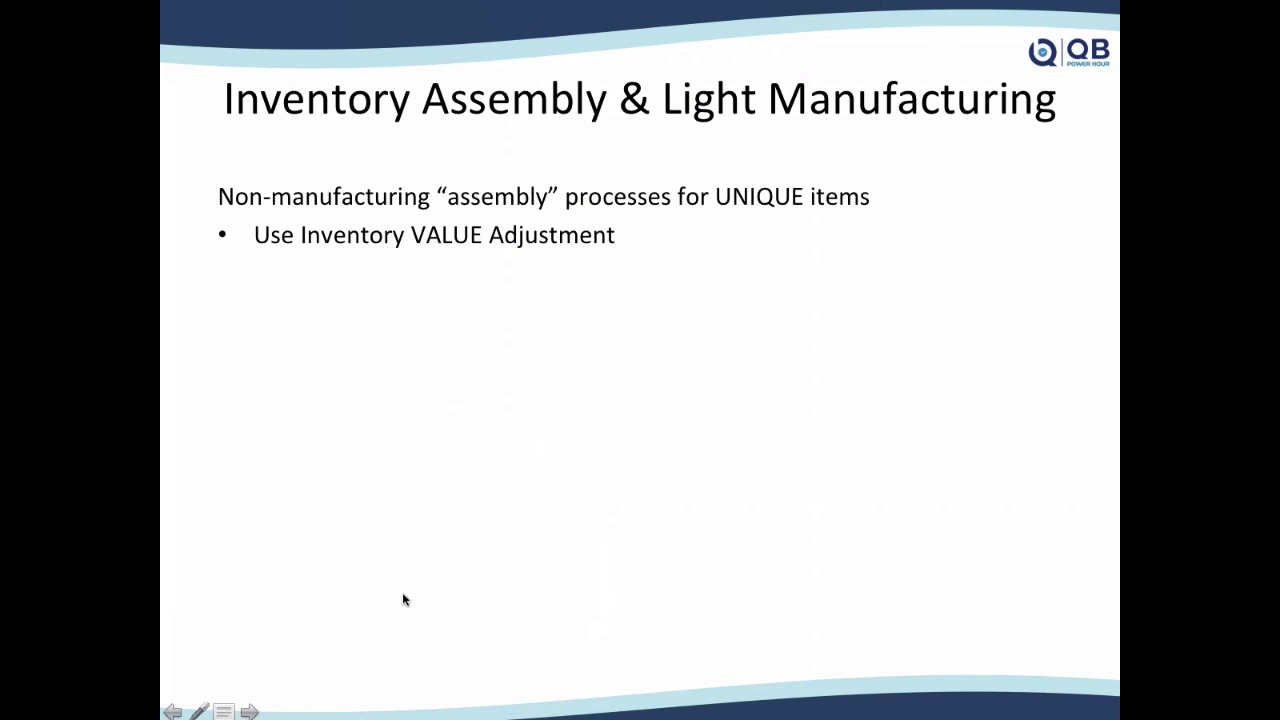
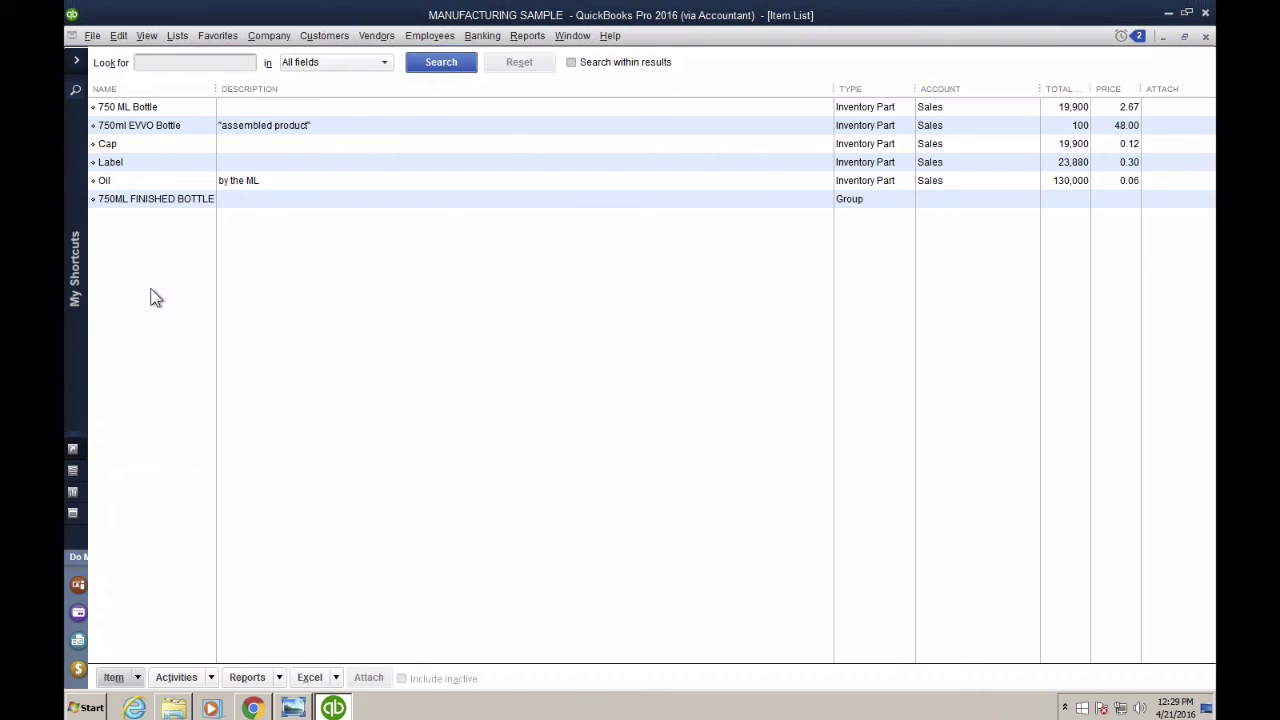
- Create a new inventory part item named '2015 DODGE CHARGER -859594'
right_click(225, 292)
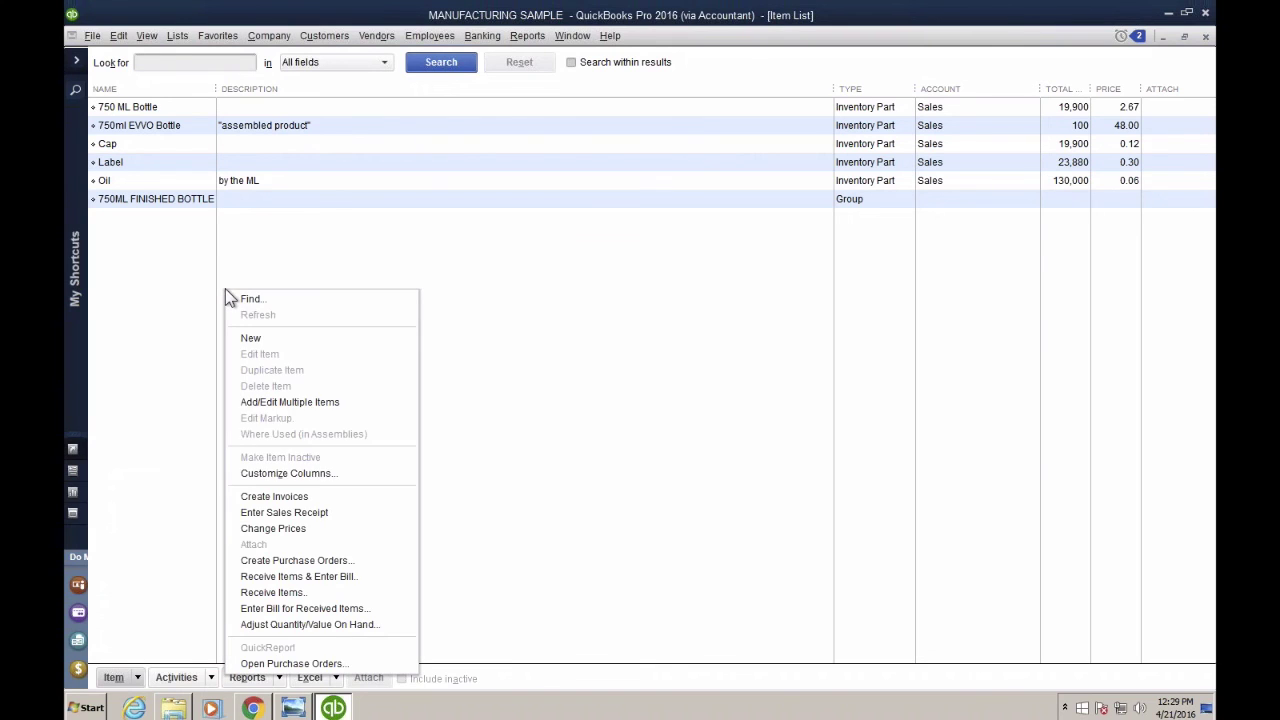
click(280, 340)
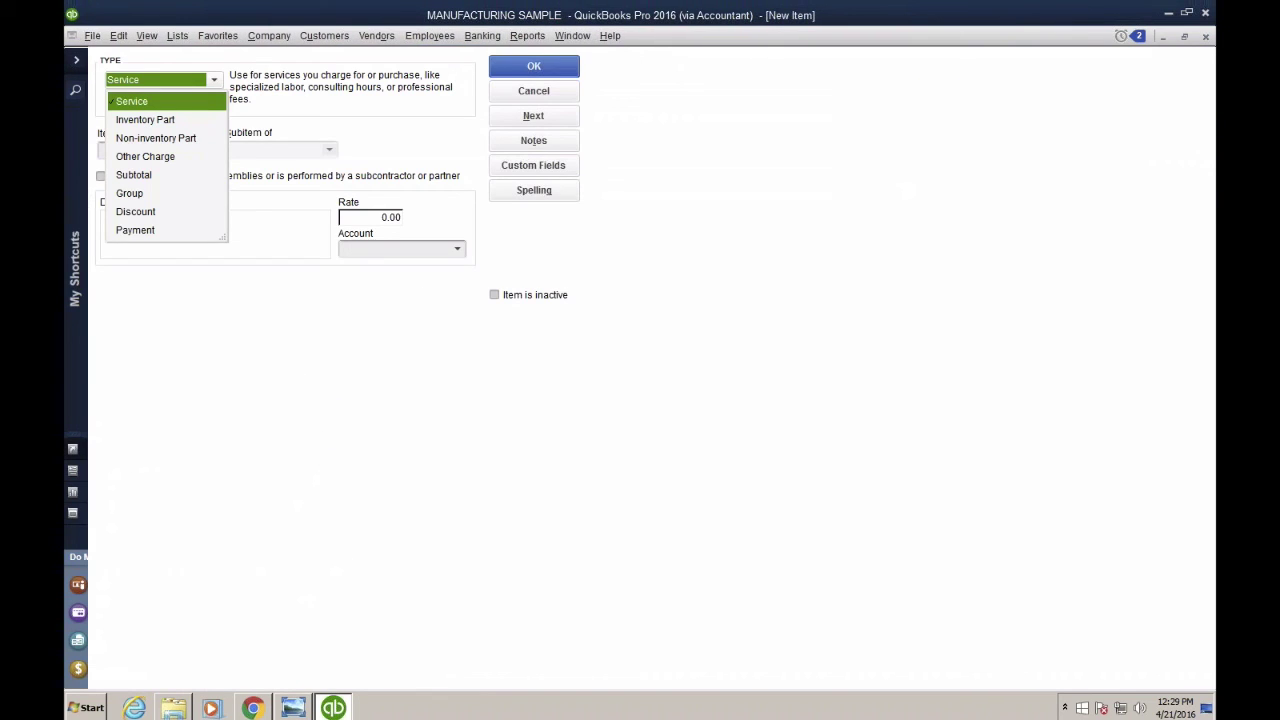
click(167, 120)
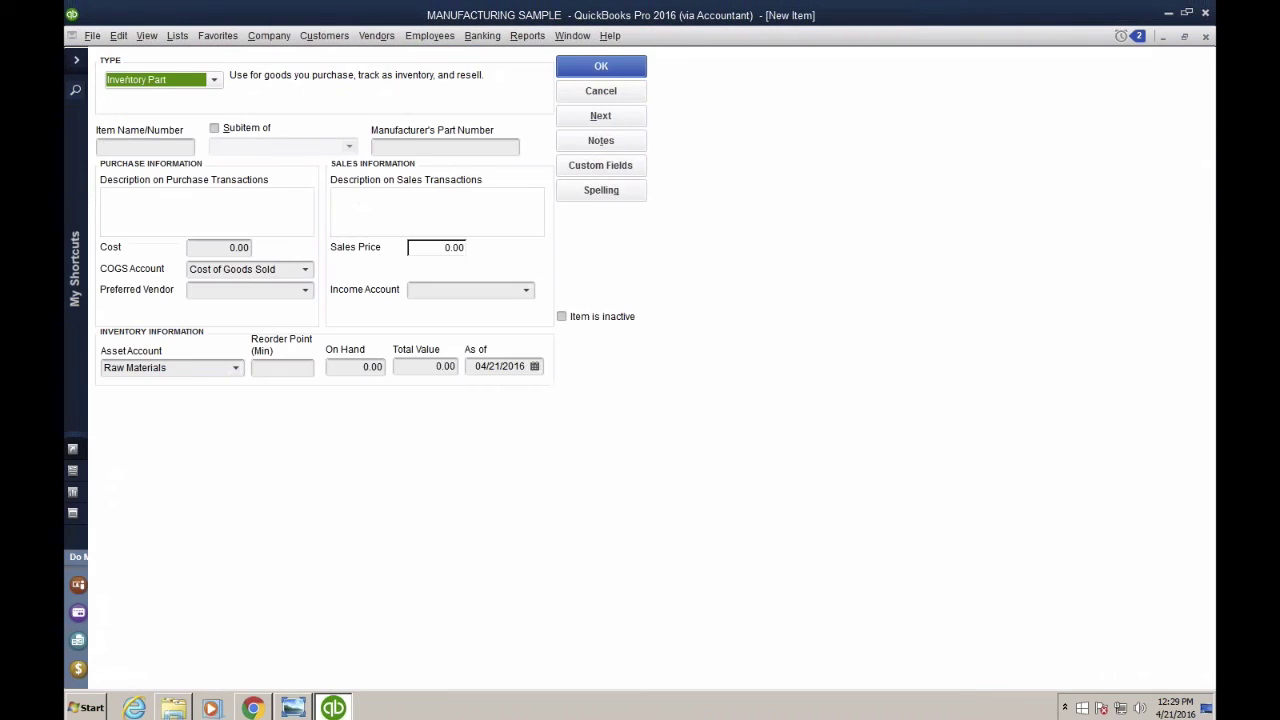
click(147, 146)
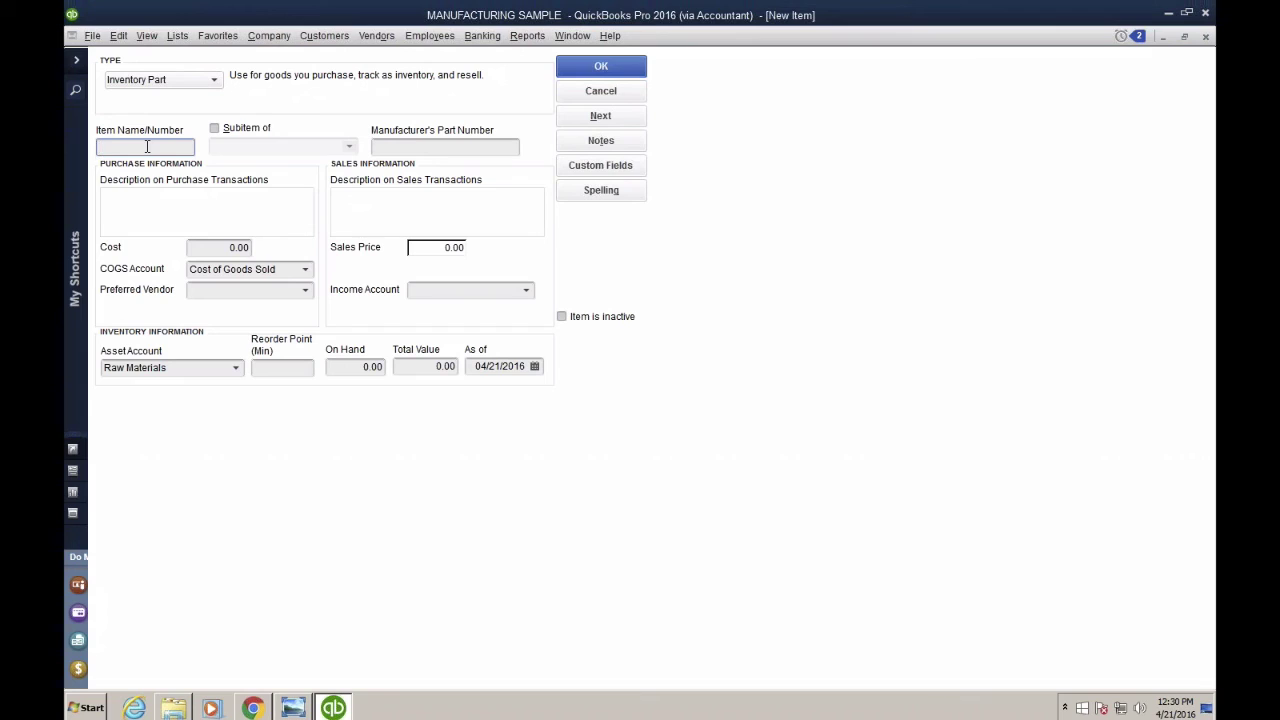
text(DODGE CHARGER)
key(Home)
text(2015)
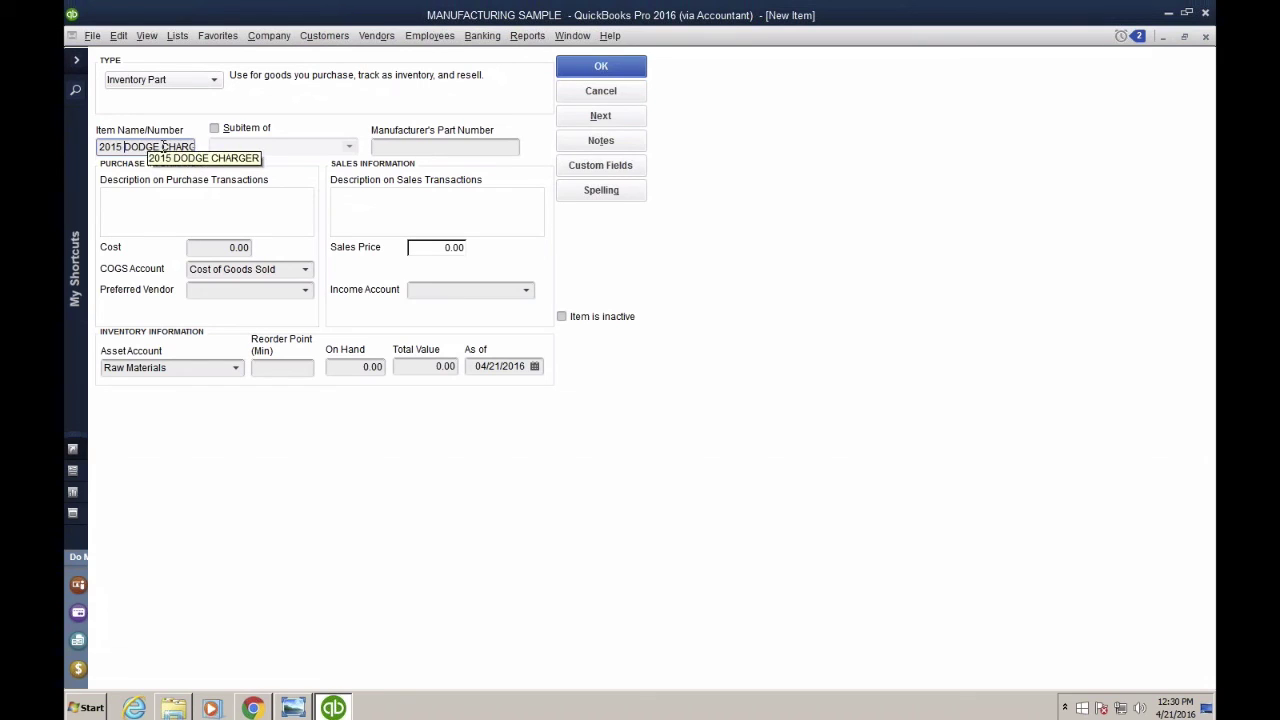
drag(163, 147, 266, 161)
key(End)
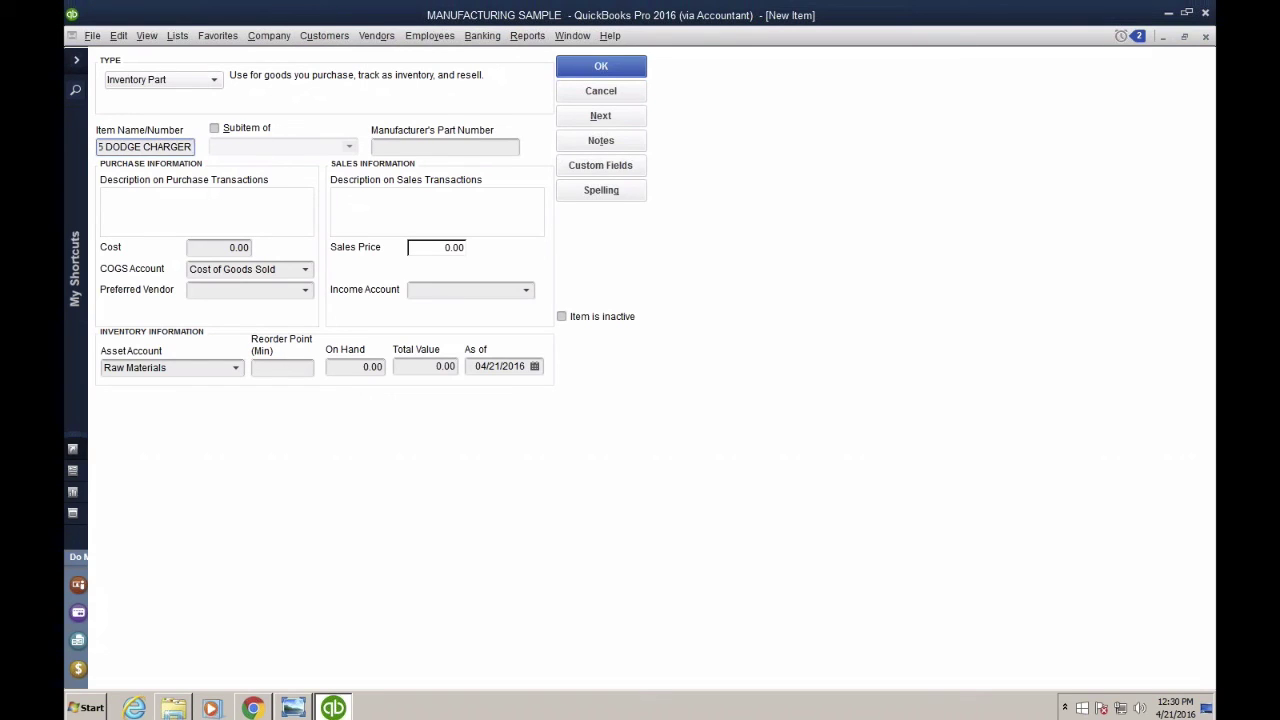
text(-859594)
- Give the item a 4,000.00 cost and enter Vehicle Costs as its asset account
click(214, 212)
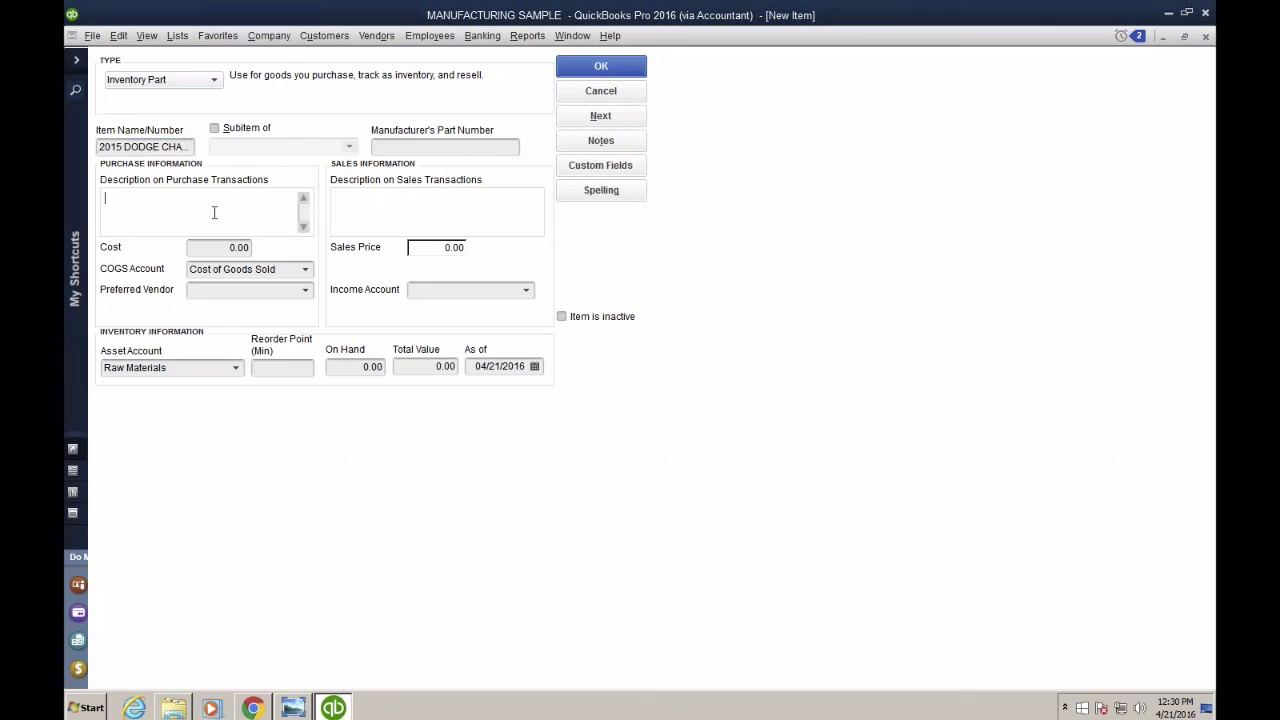
click(237, 250)
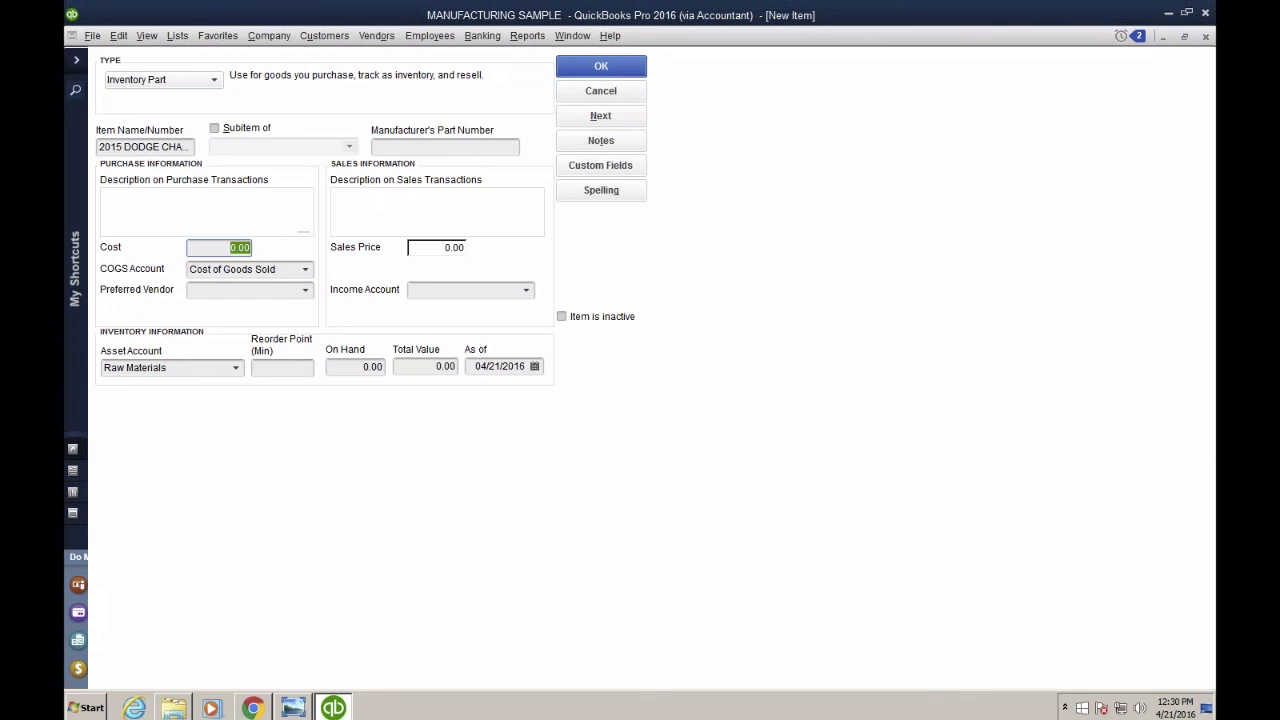
text(4000)
click(290, 270)
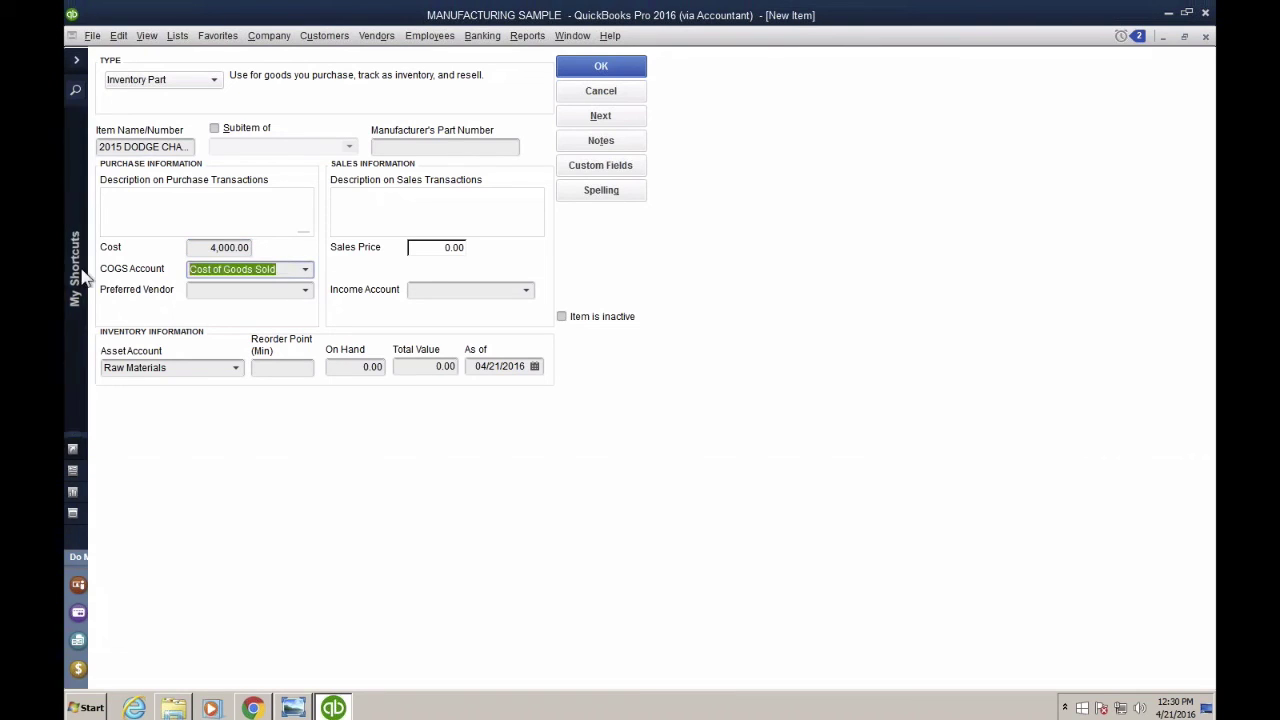
click(193, 368)
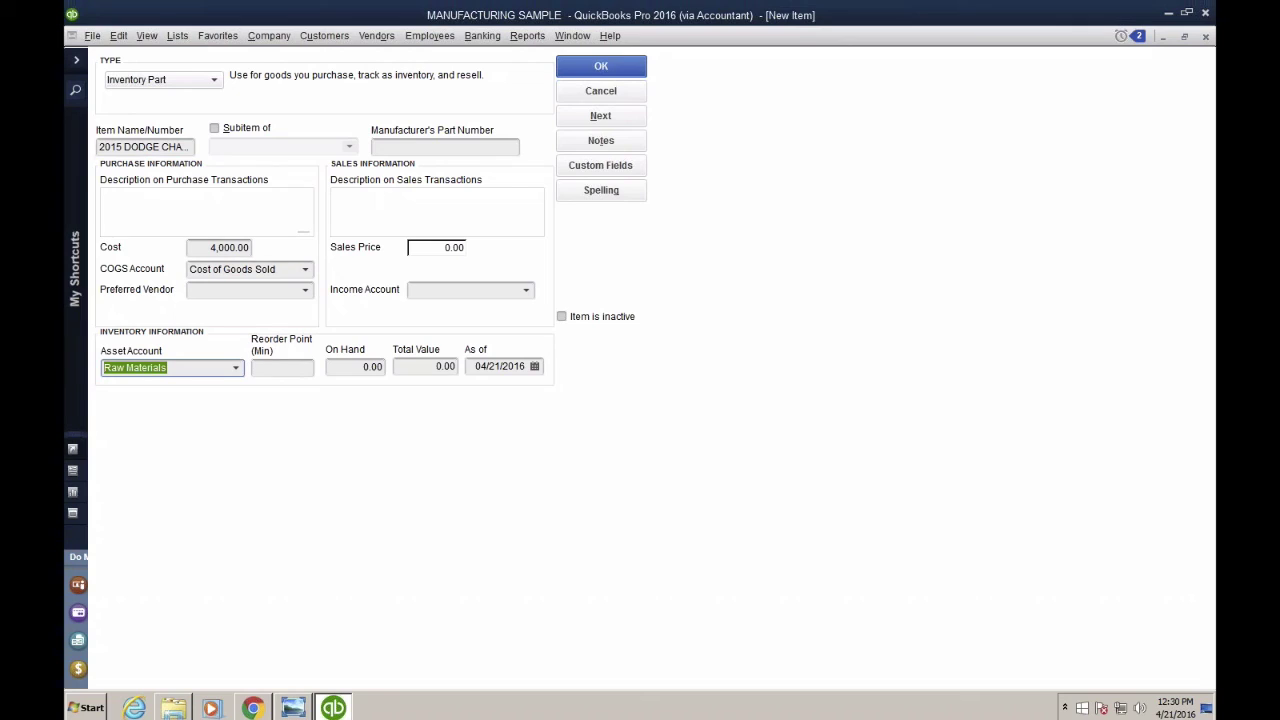
text(V)
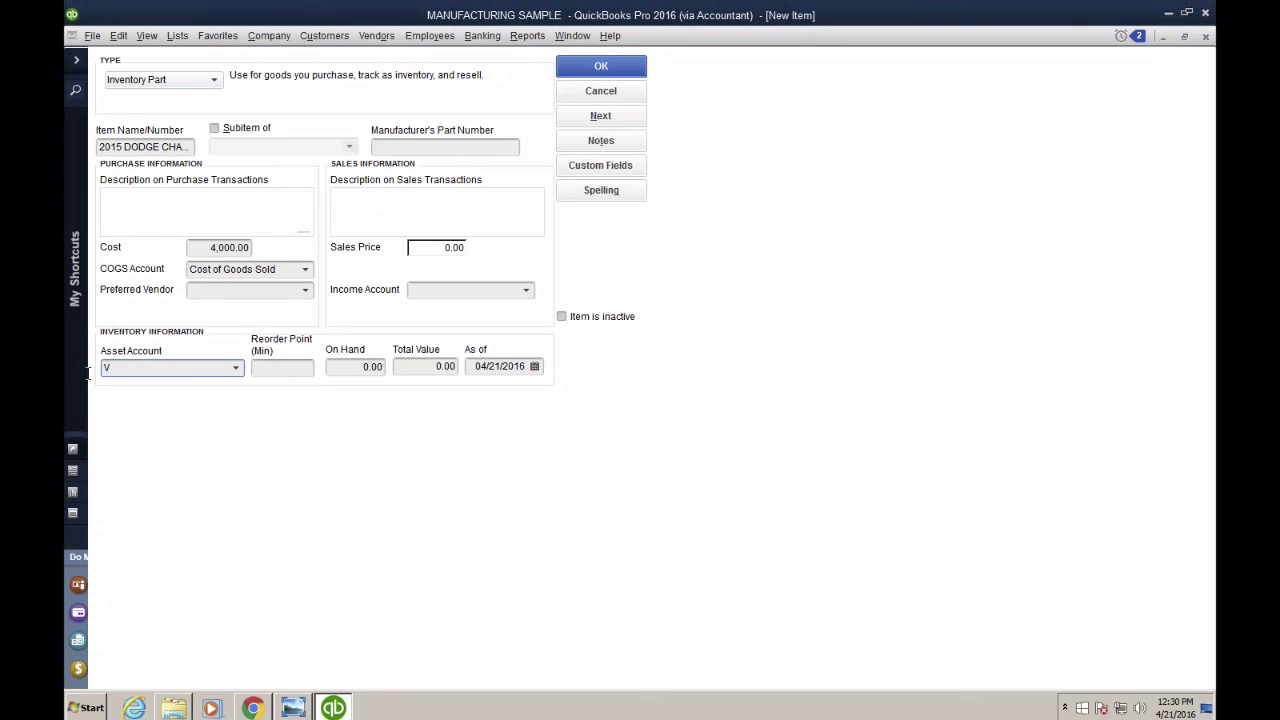
text(ehicle Costs)
- Set up Vehicle Costs as a new asset account
key(Tab)
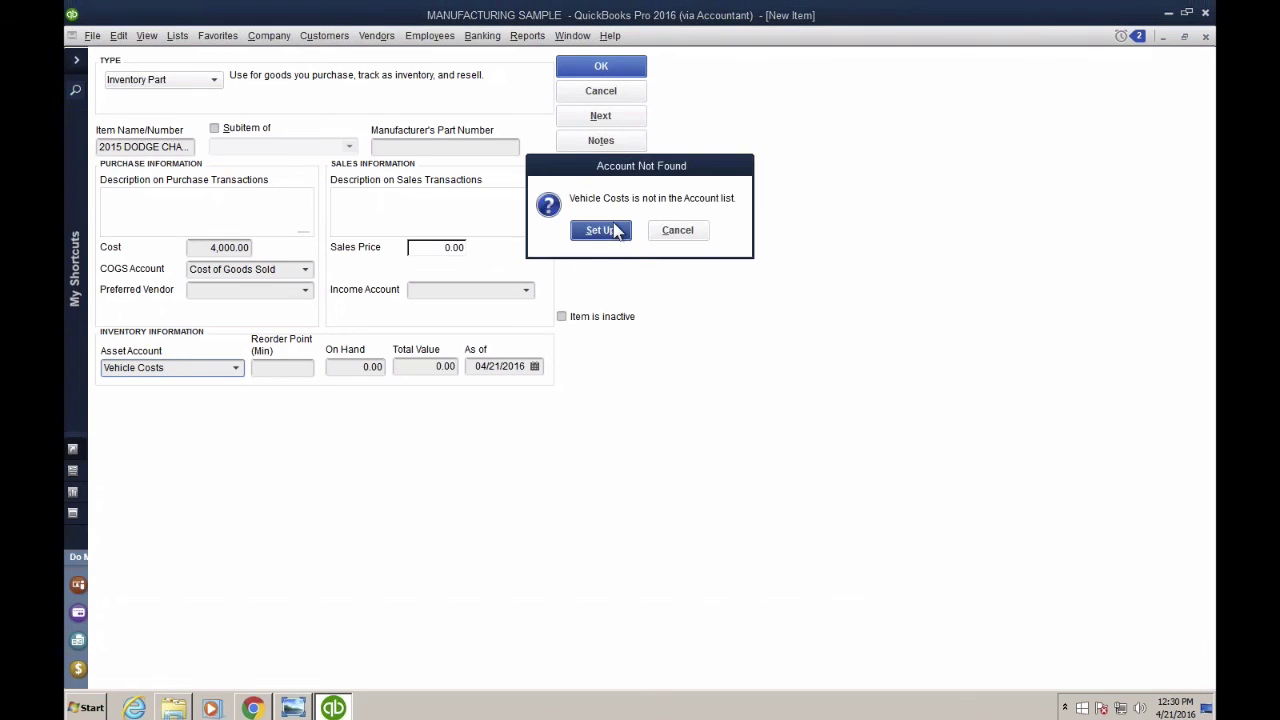
click(602, 229)
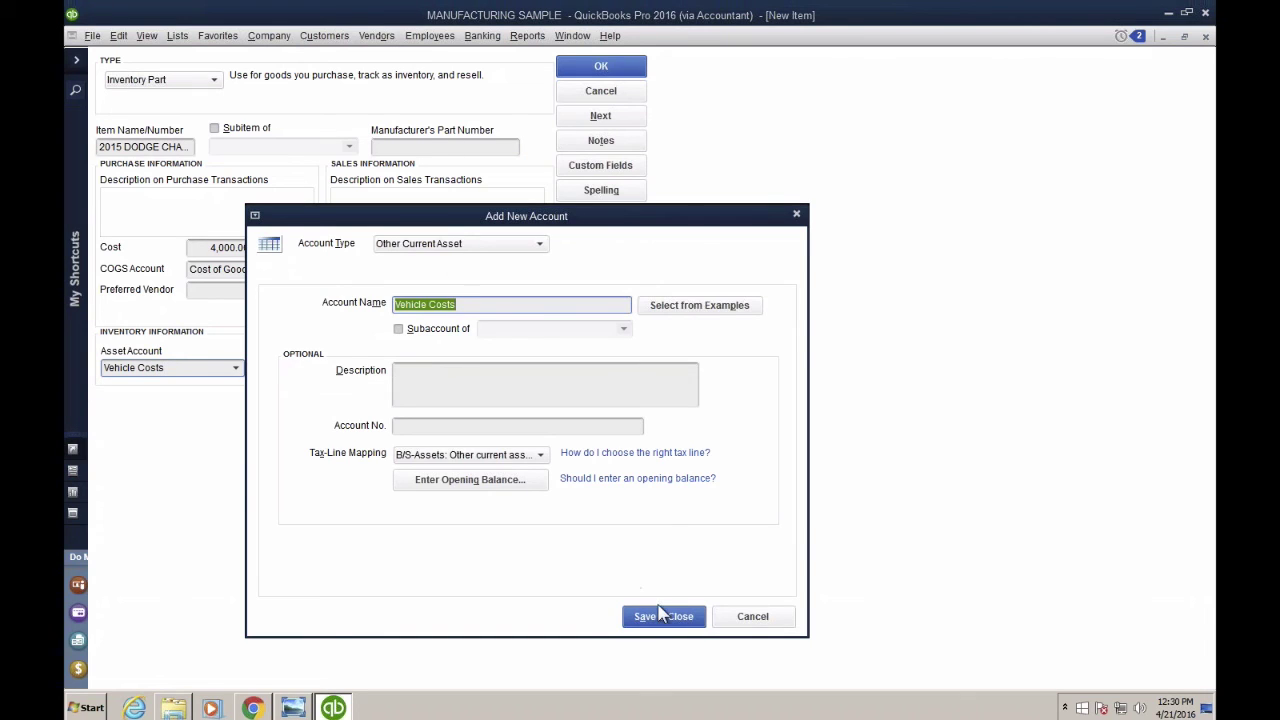
click(662, 616)
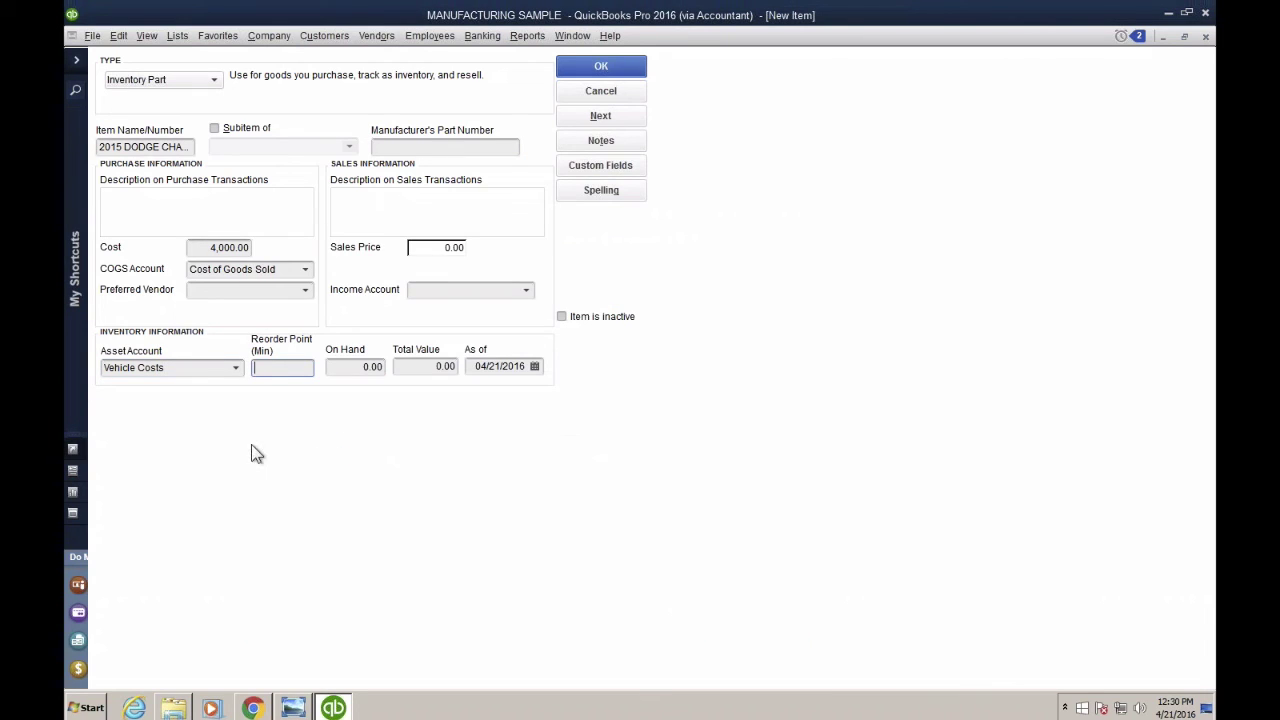
- Choose Sales as the item's income account and save the Dodge Charger item
click(453, 290)
text(Sales)
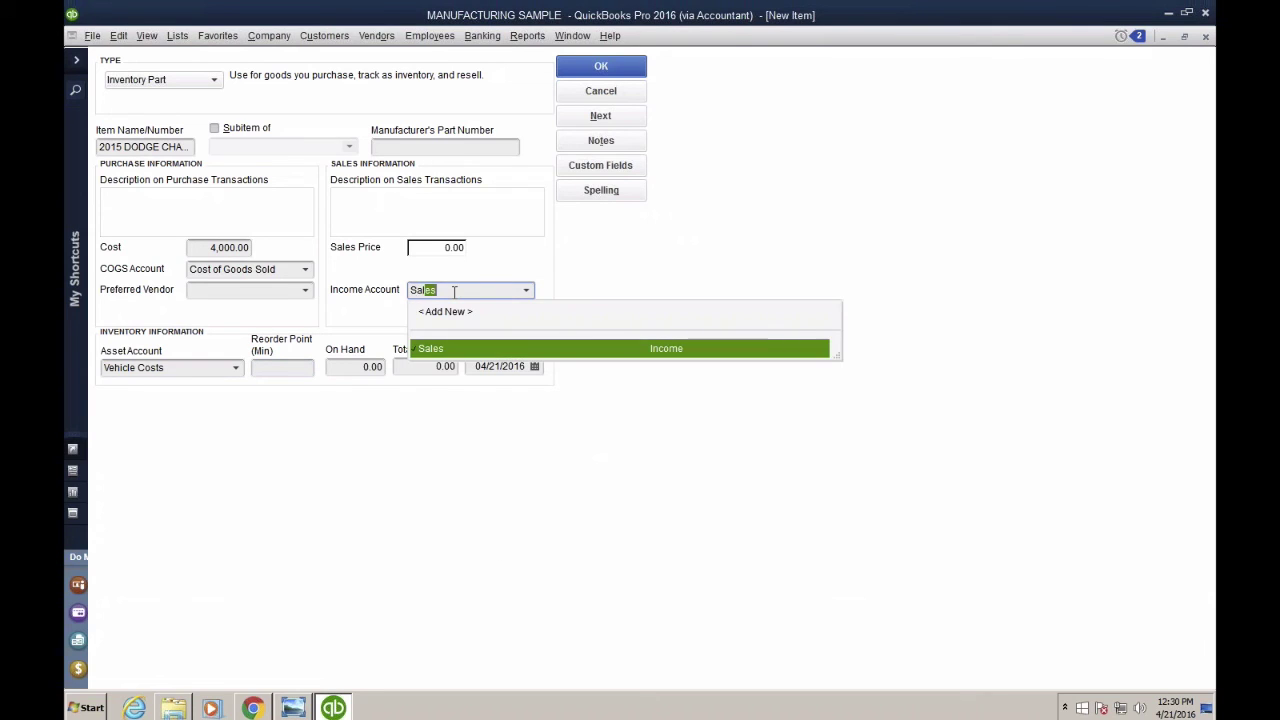
key(Tab)
click(453, 290)
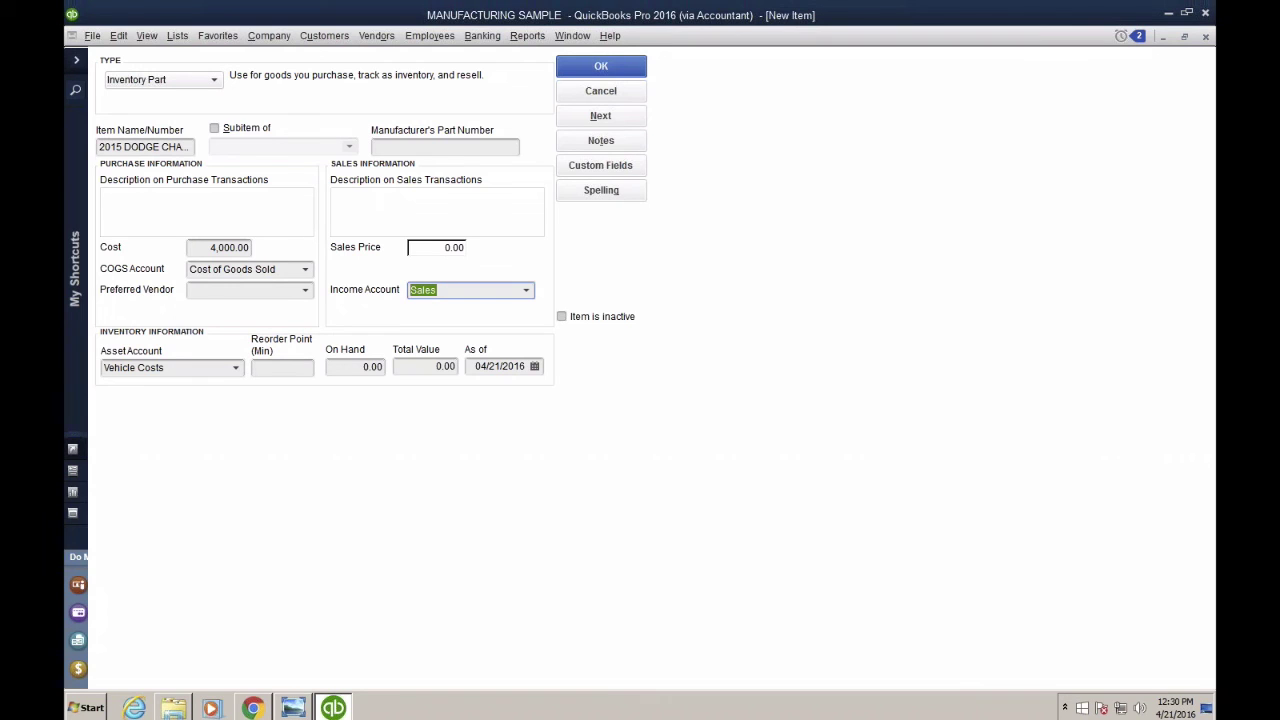
click(610, 66)
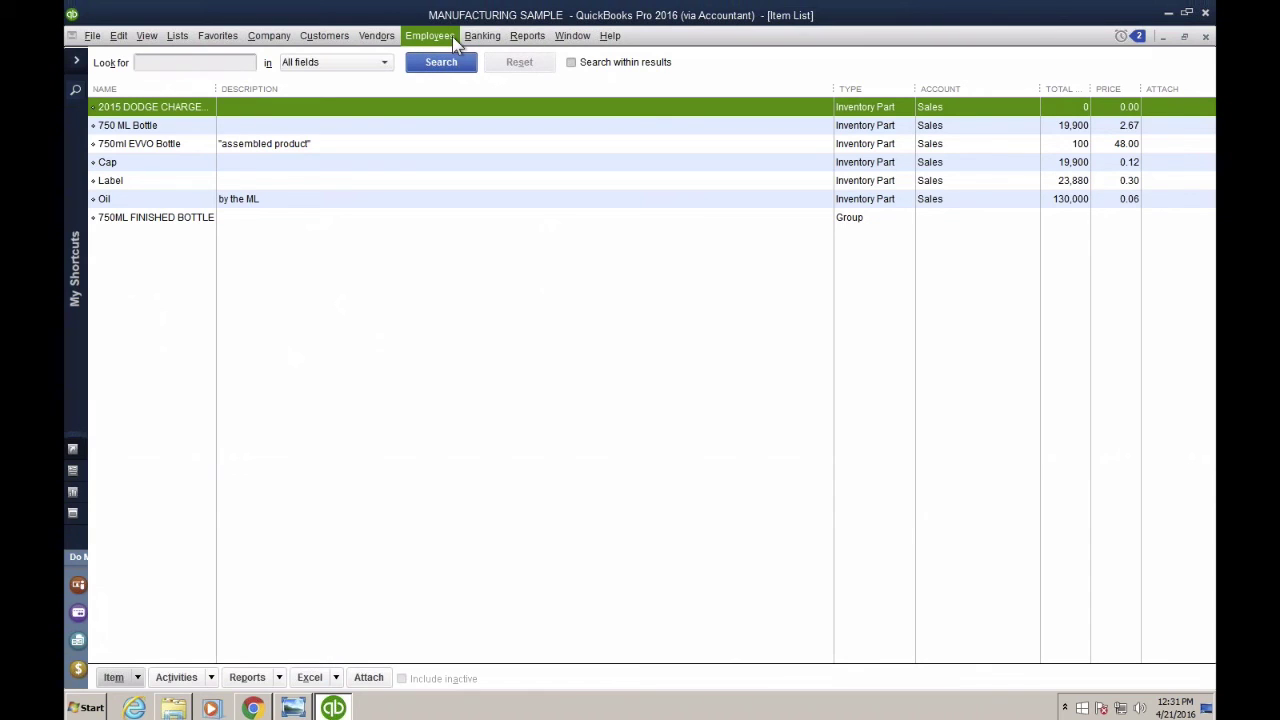
- Start a new bill and quick-add the vendor as a new name
click(376, 36)
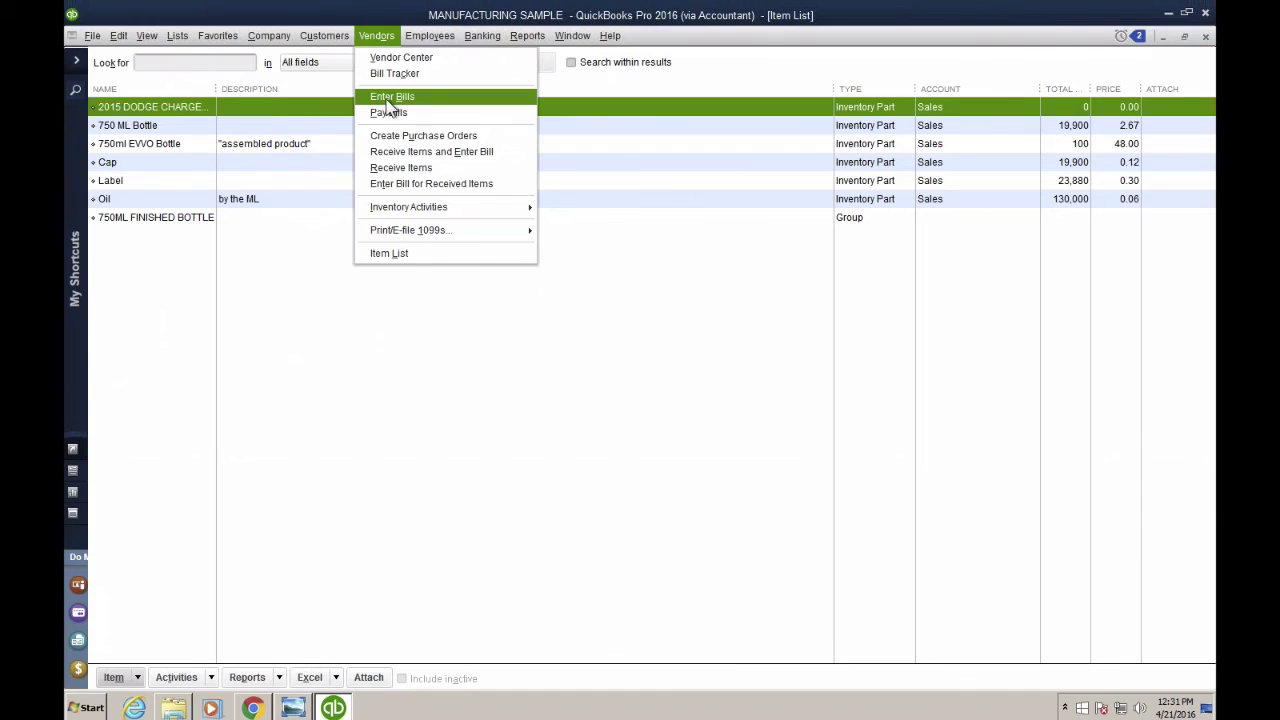
click(392, 97)
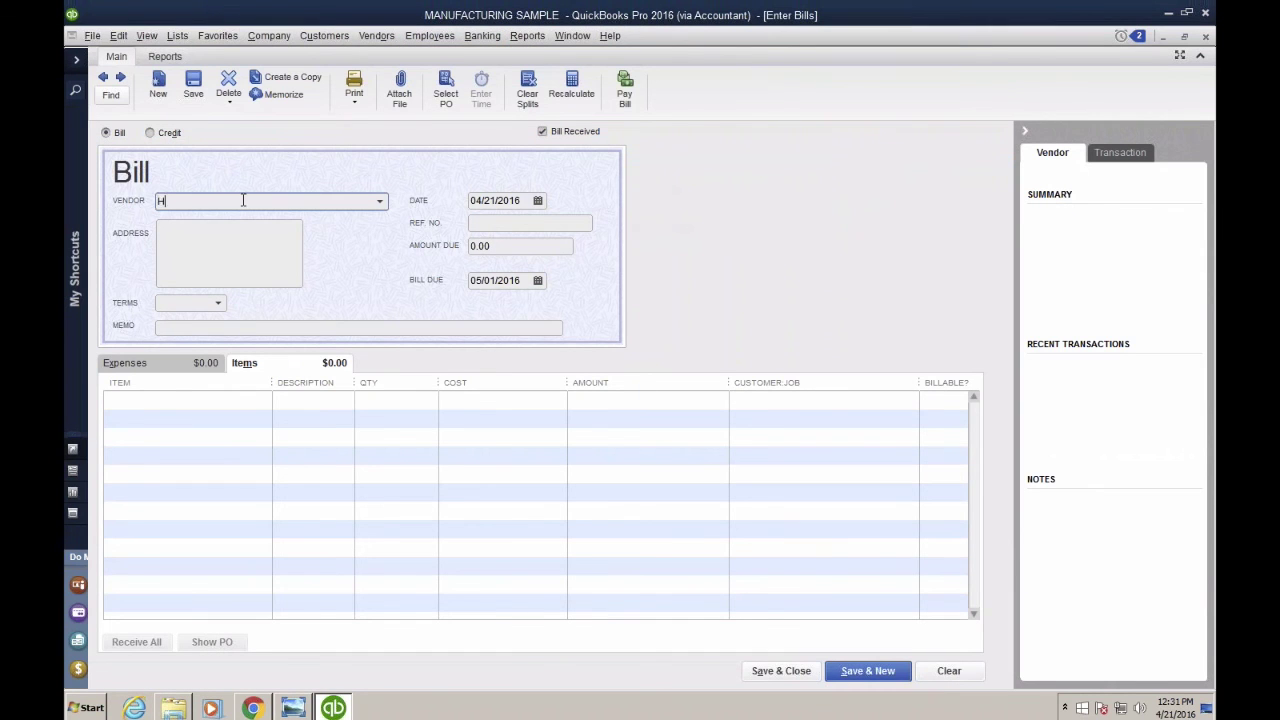
key(Tab)
key(Return)
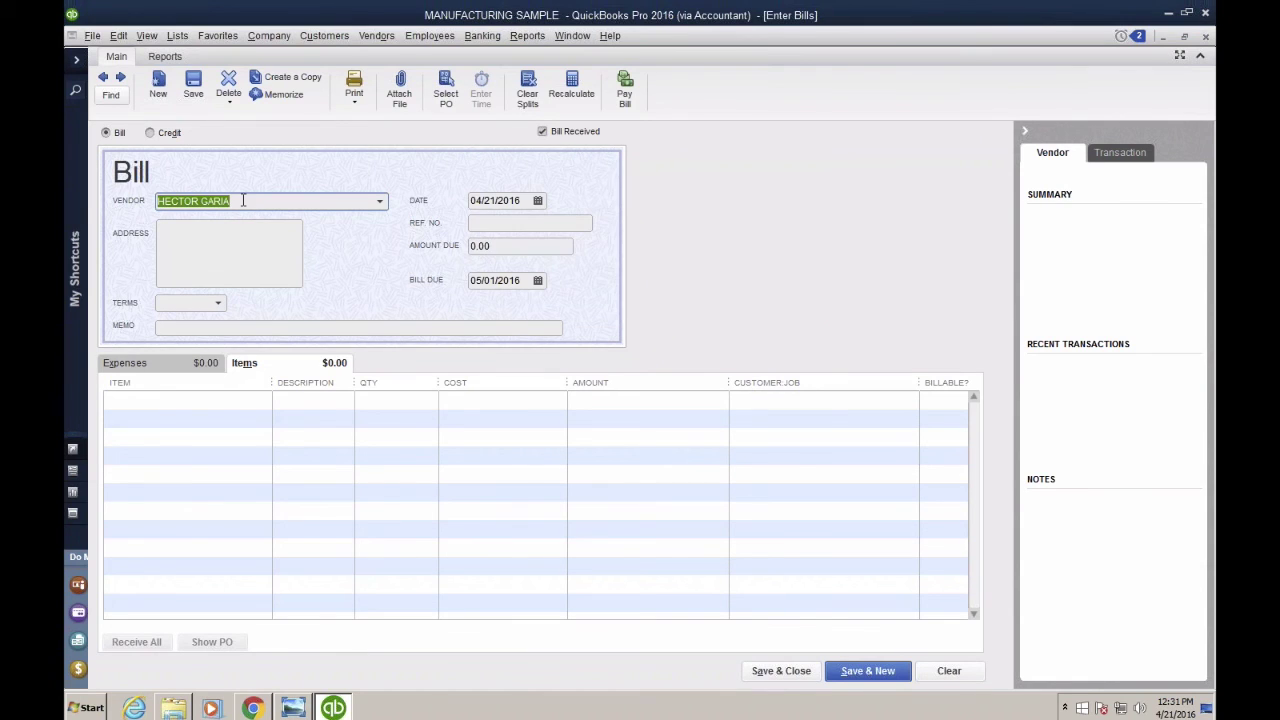
- Bill for the 2015 DODGE CHARGER item at 4,000.00 and save the bill
click(220, 399)
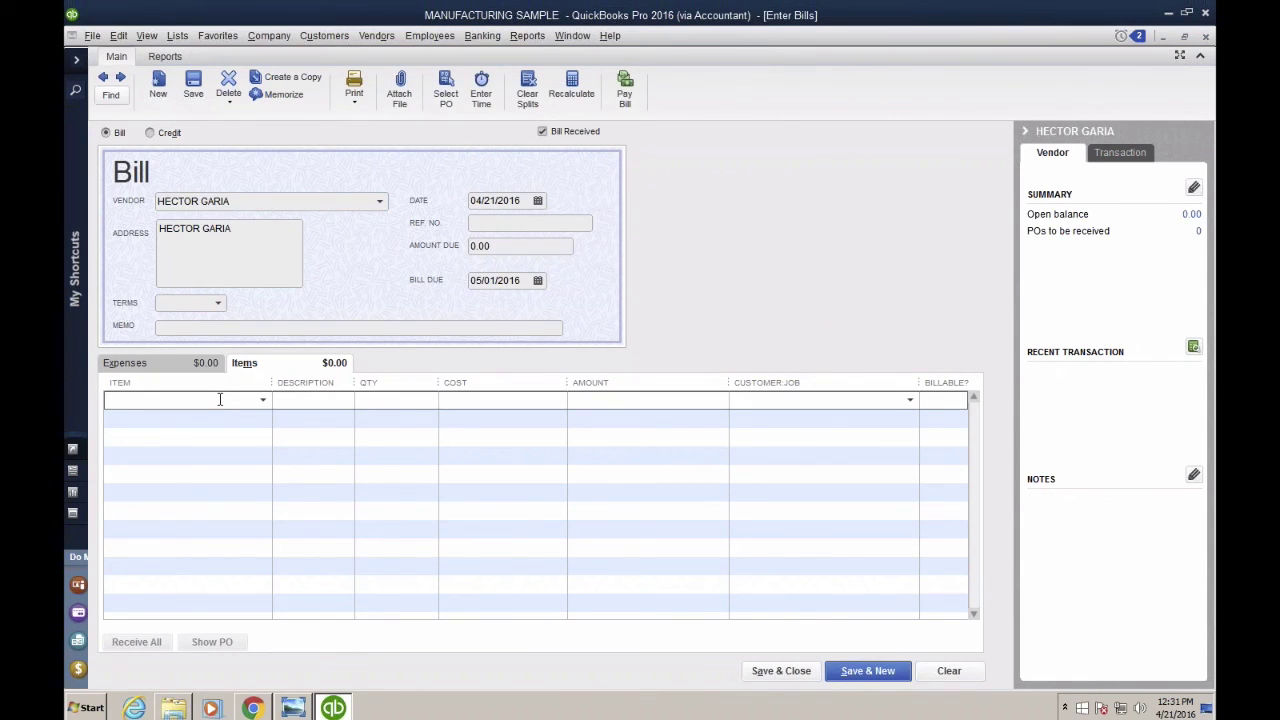
text(400)
key(BackSpace)
key(BackSpace)
key(BackSpace)
click(256, 402)
click(262, 441)
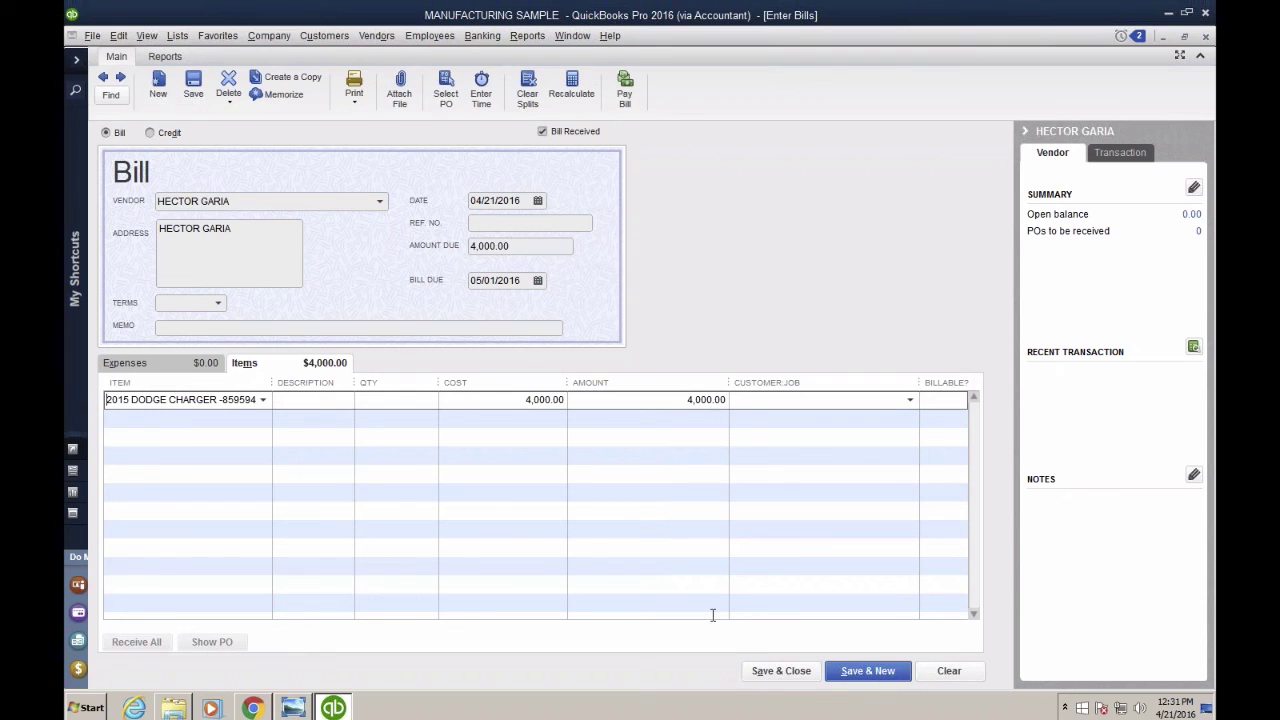
click(767, 673)
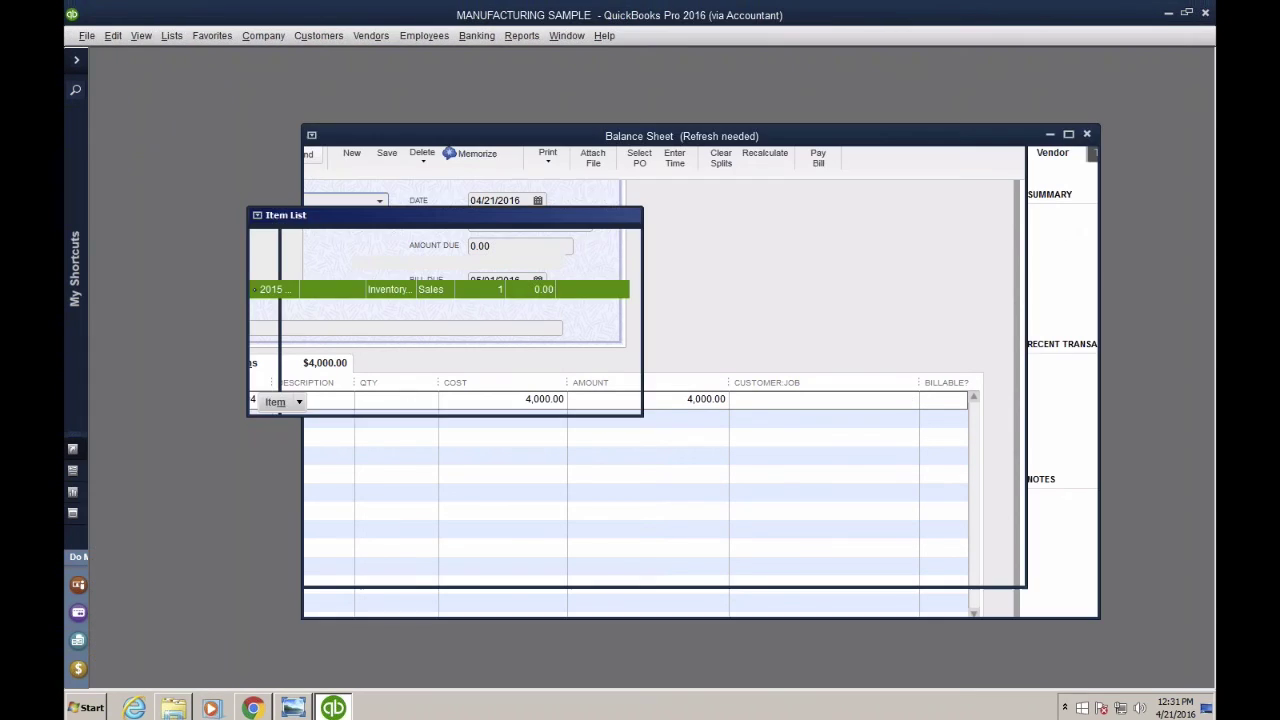
click(527, 35)
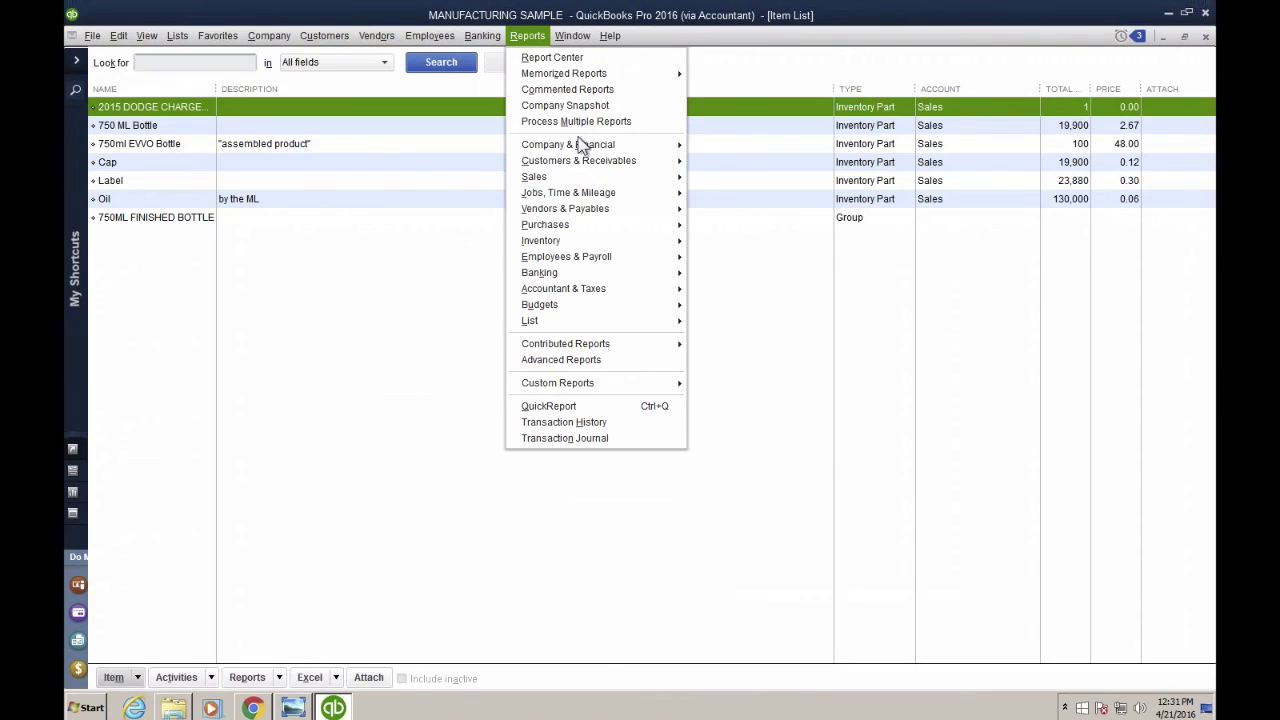
mouse_move(581, 146)
click(753, 341)
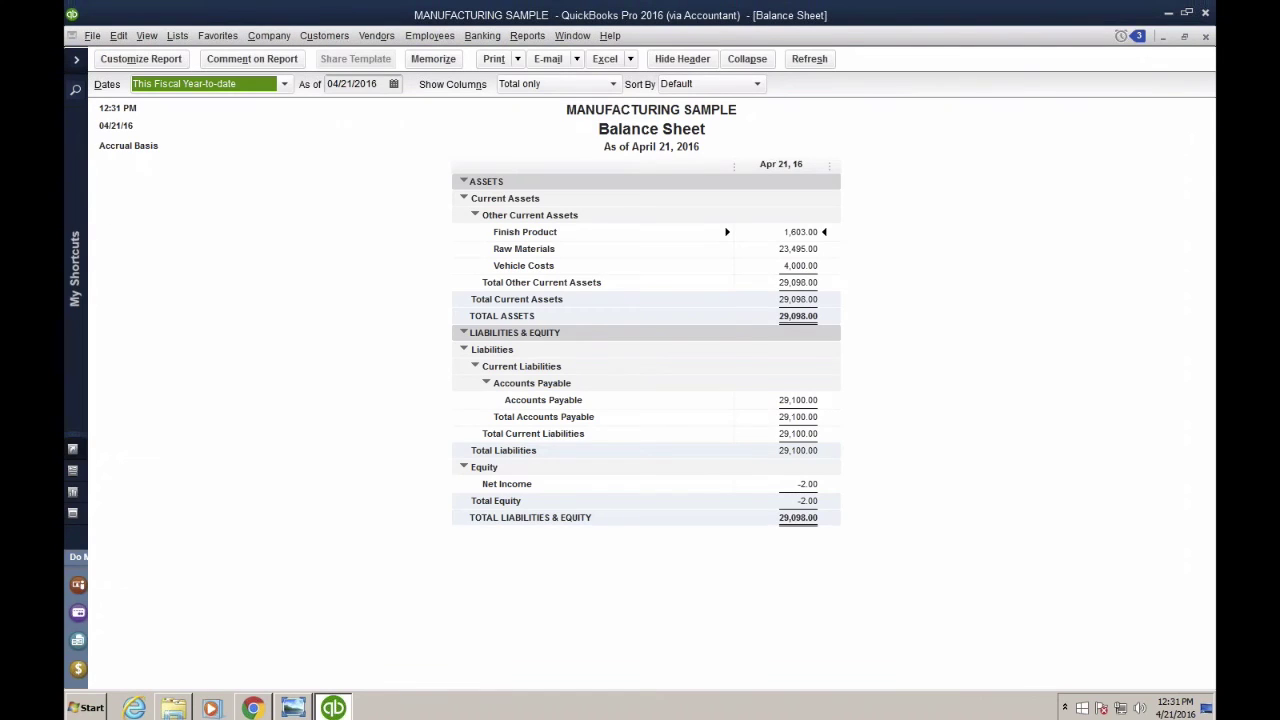
click(803, 266)
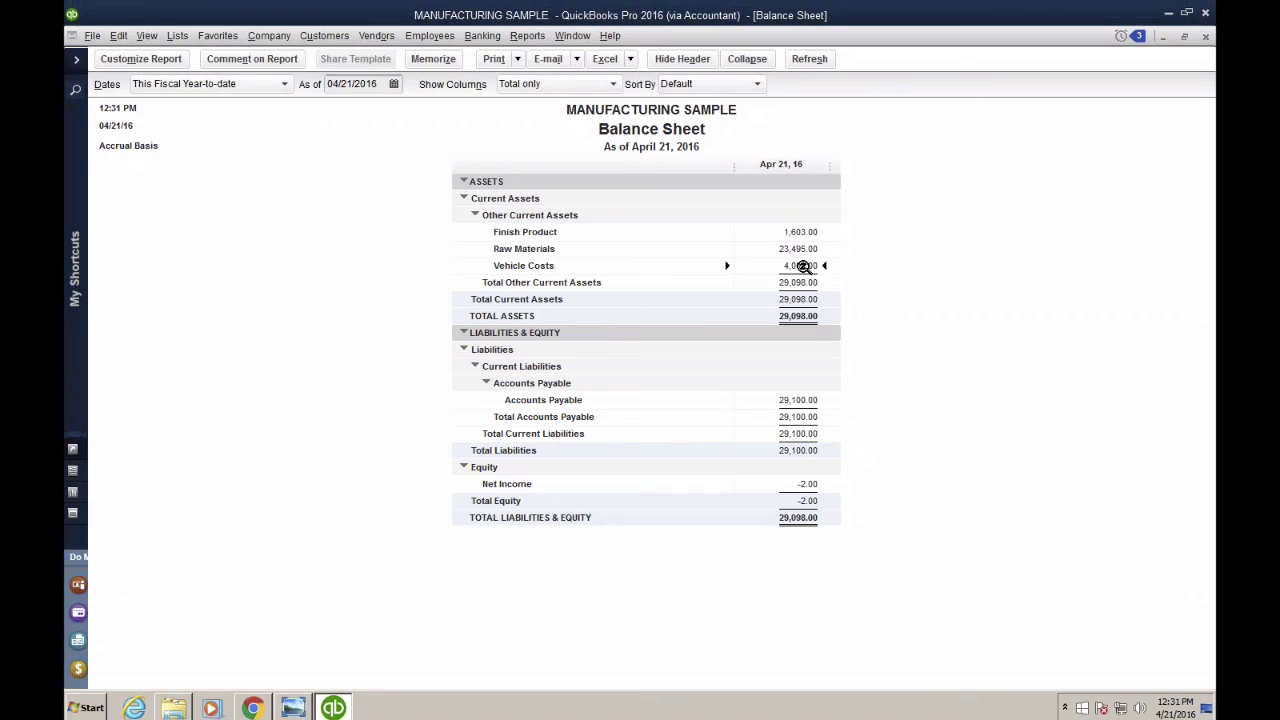
key(ctrl+Tab)
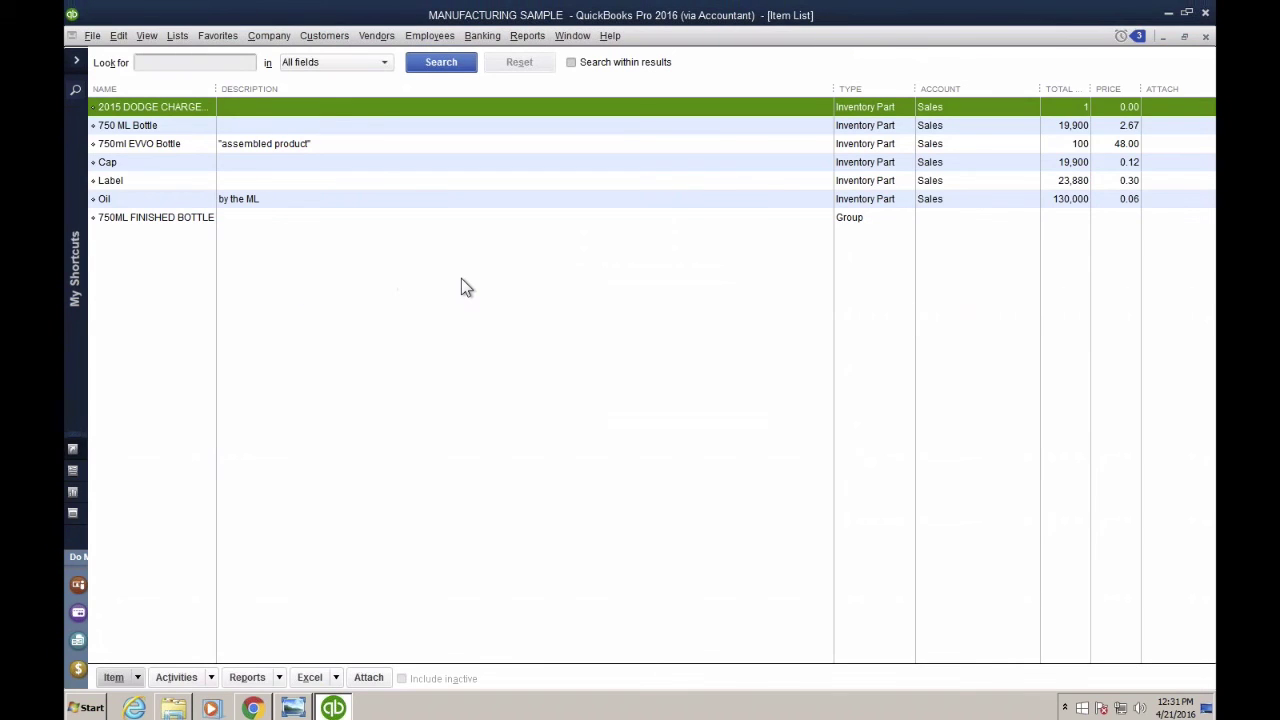
key(ctrl+w)
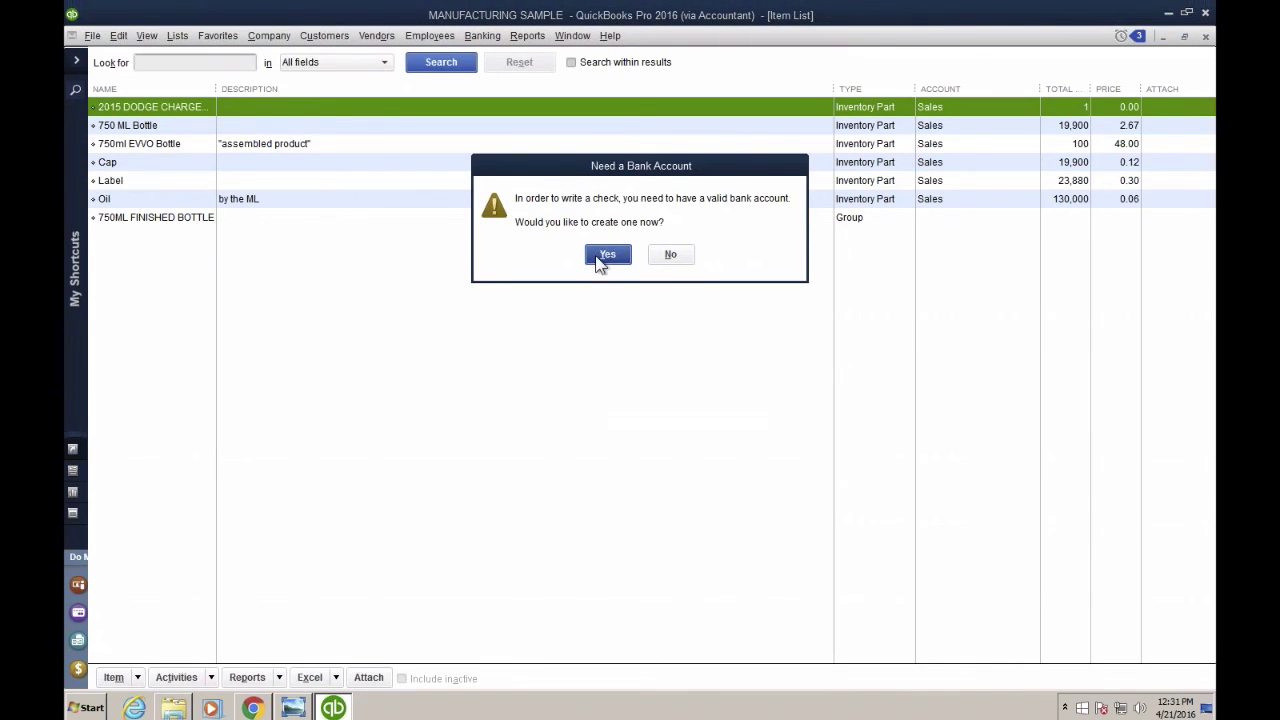
- Create a BANK account and add the car repairman as a new payee on the check
click(607, 255)
text(BANK)
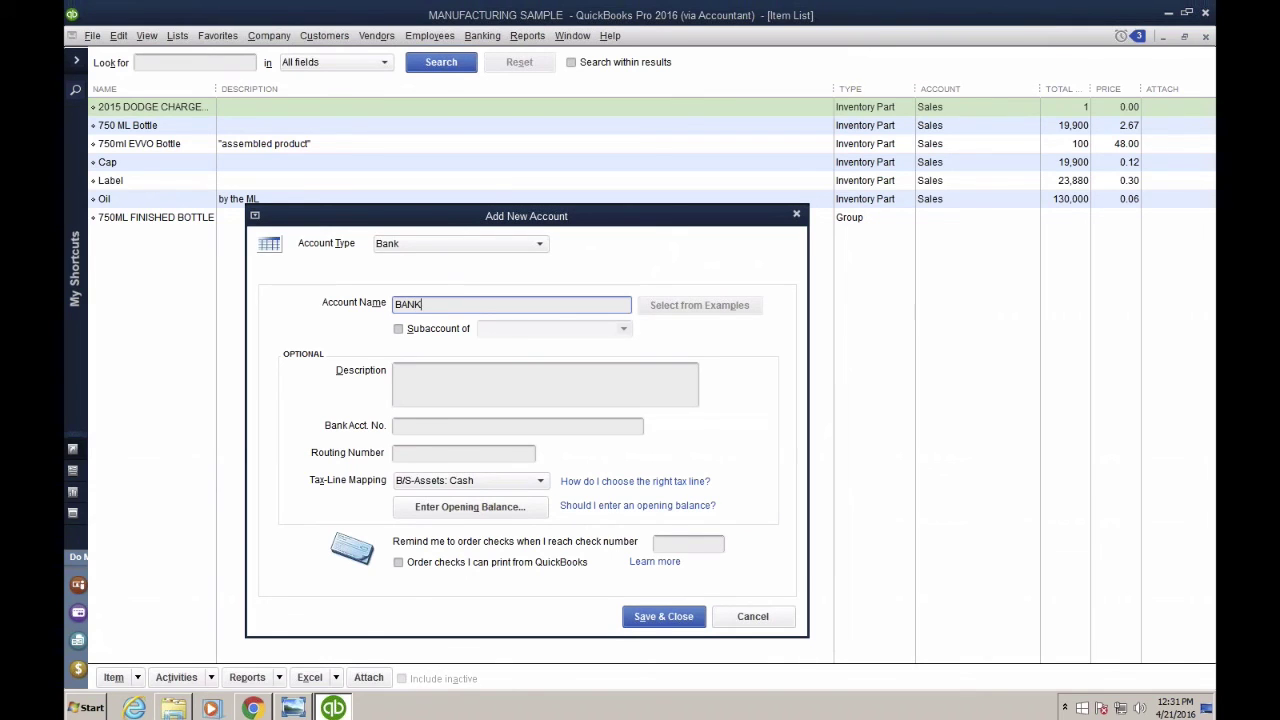
key(Return)
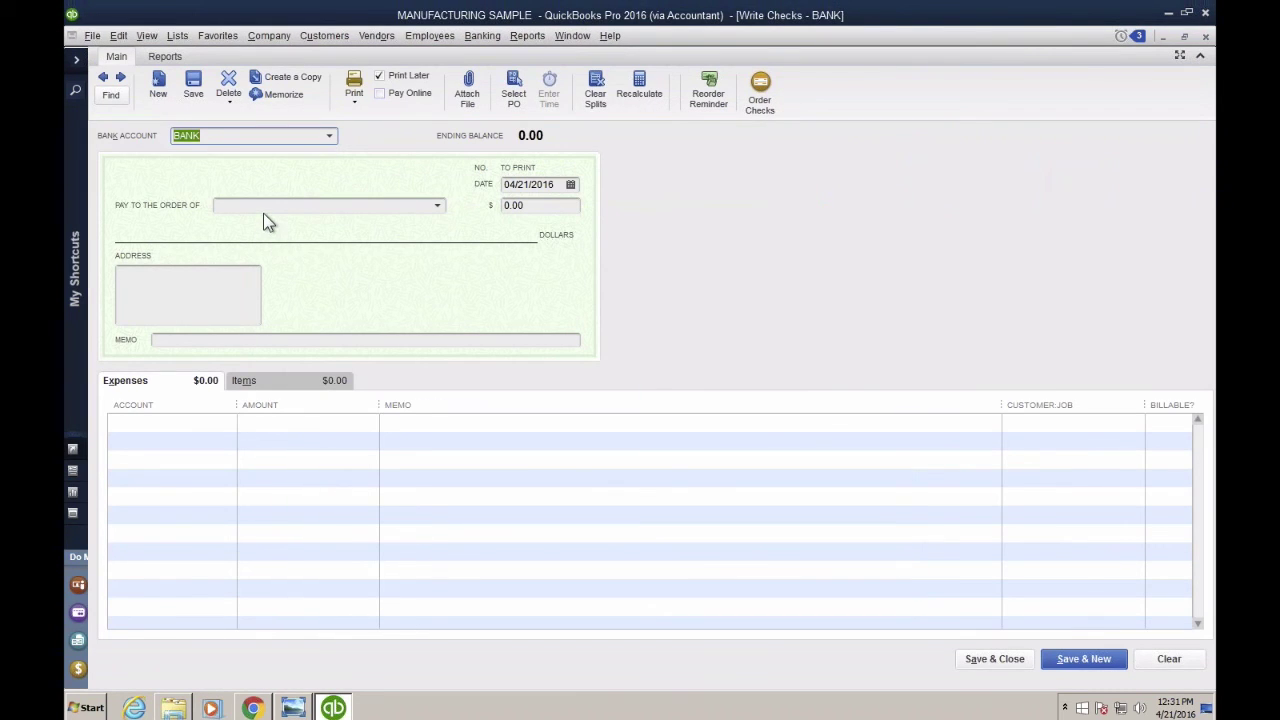
key(Tab)
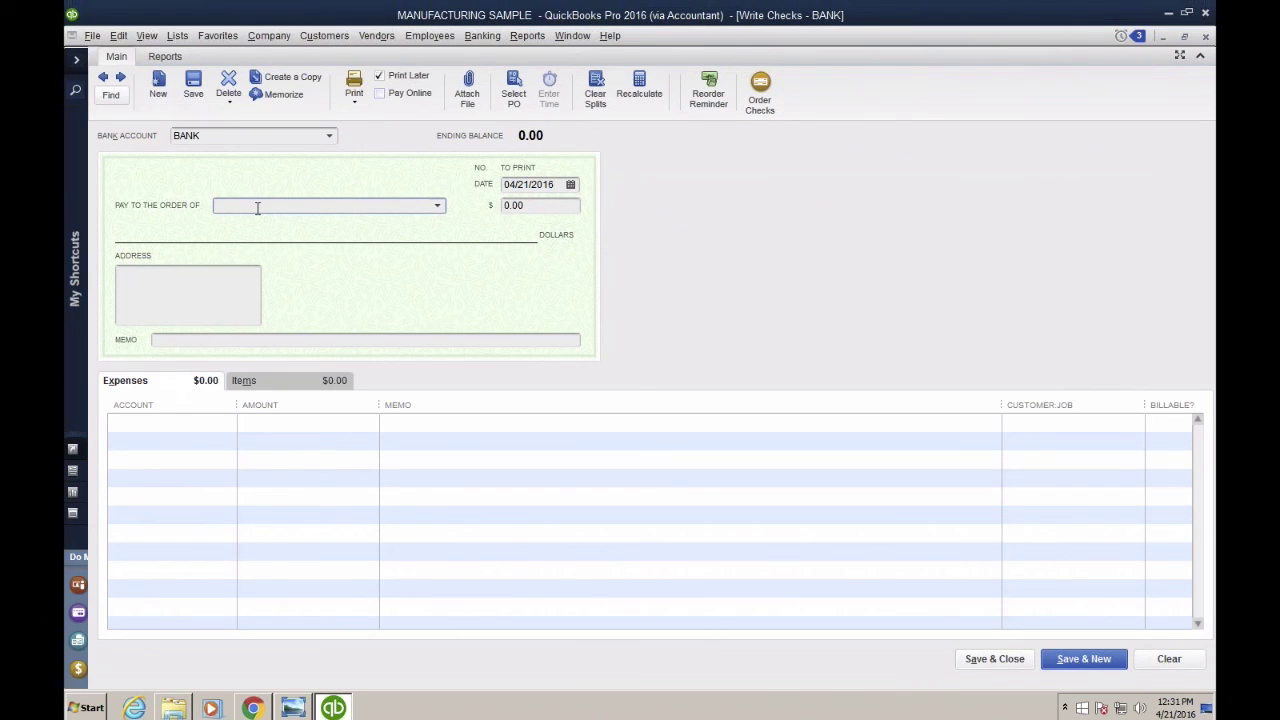
text(JOSE the car rapairman)
key(Tab)
key(Return)
click(572, 340)
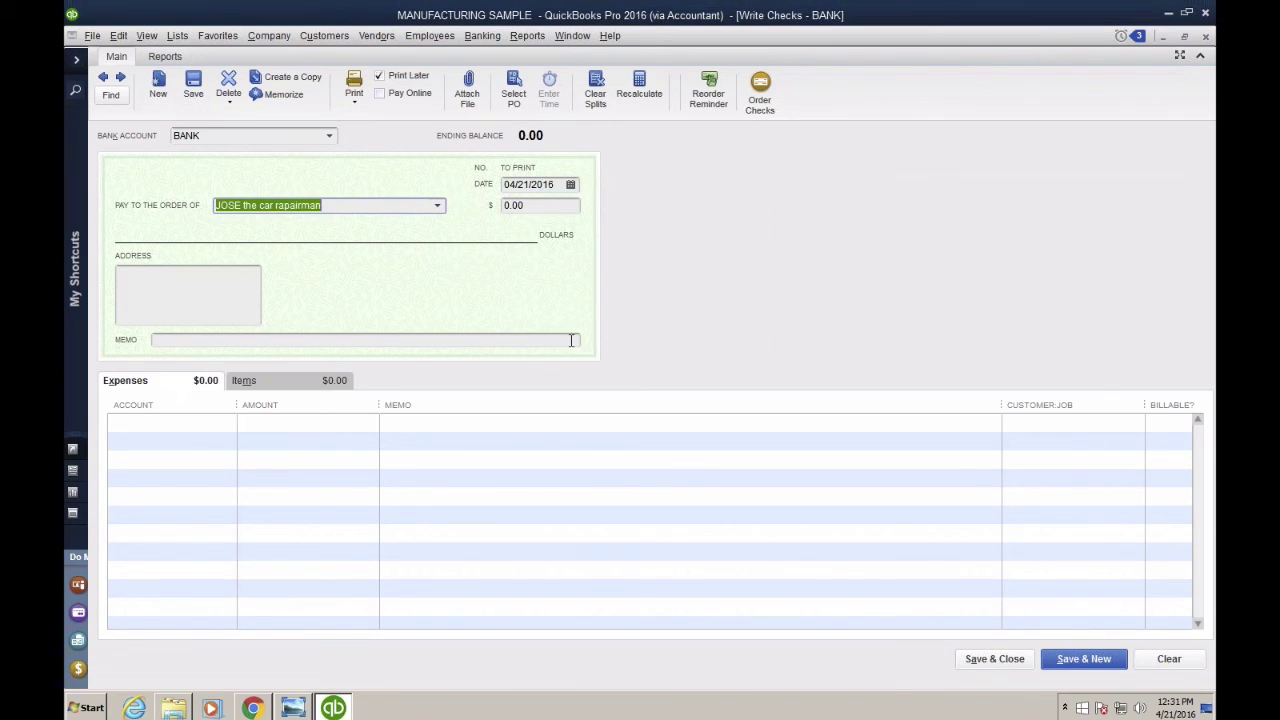
- Enter a 500.00 check amount charged to the Vehicle Costs expense account
text(500)
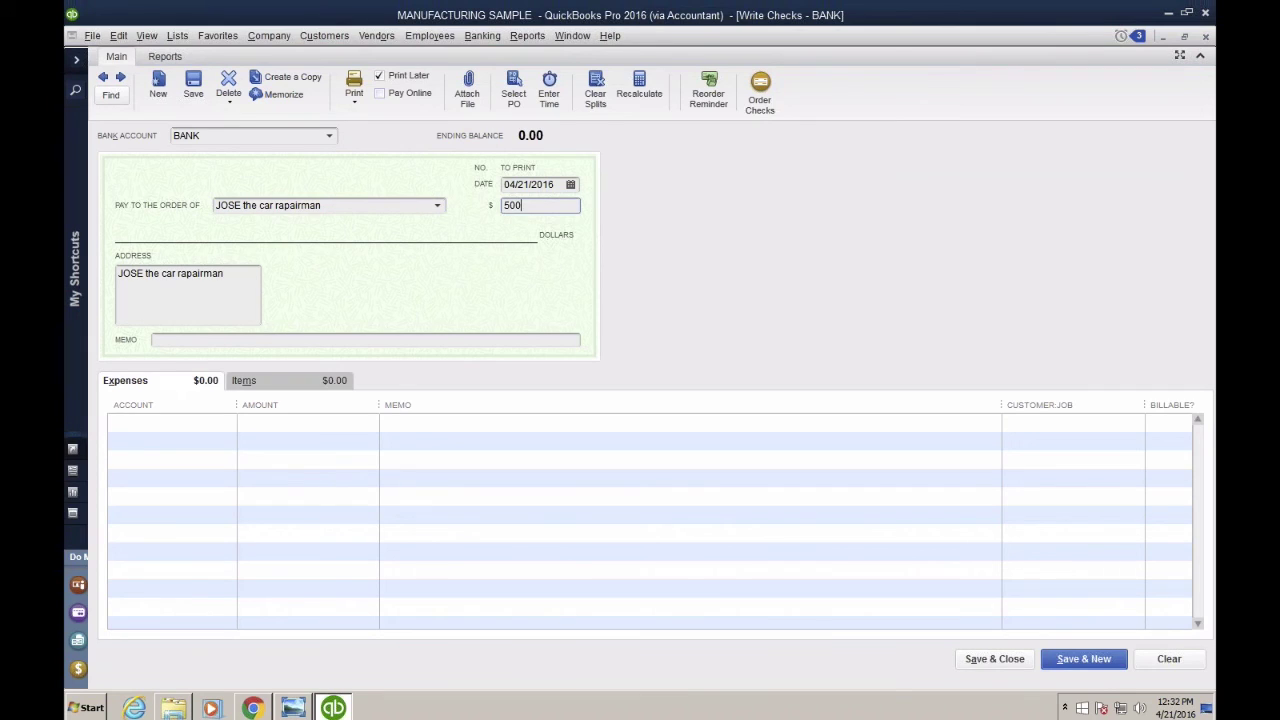
click(179, 424)
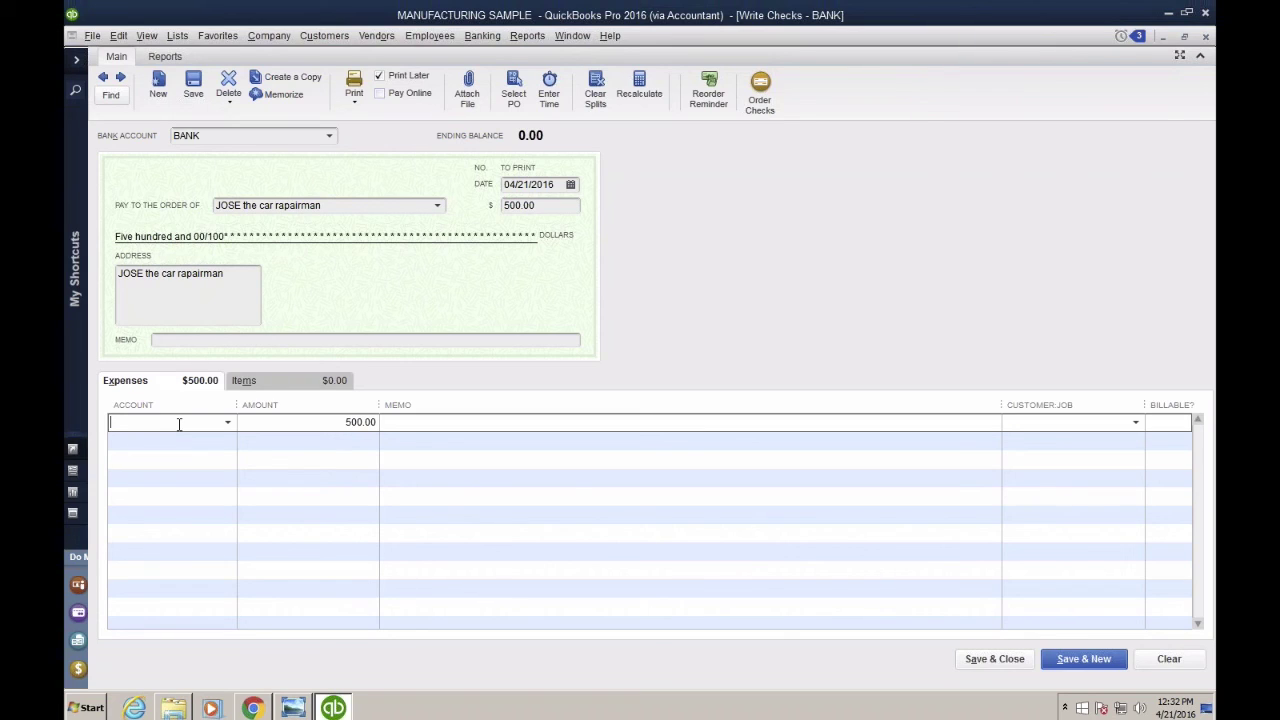
text(Vehicle Costs)
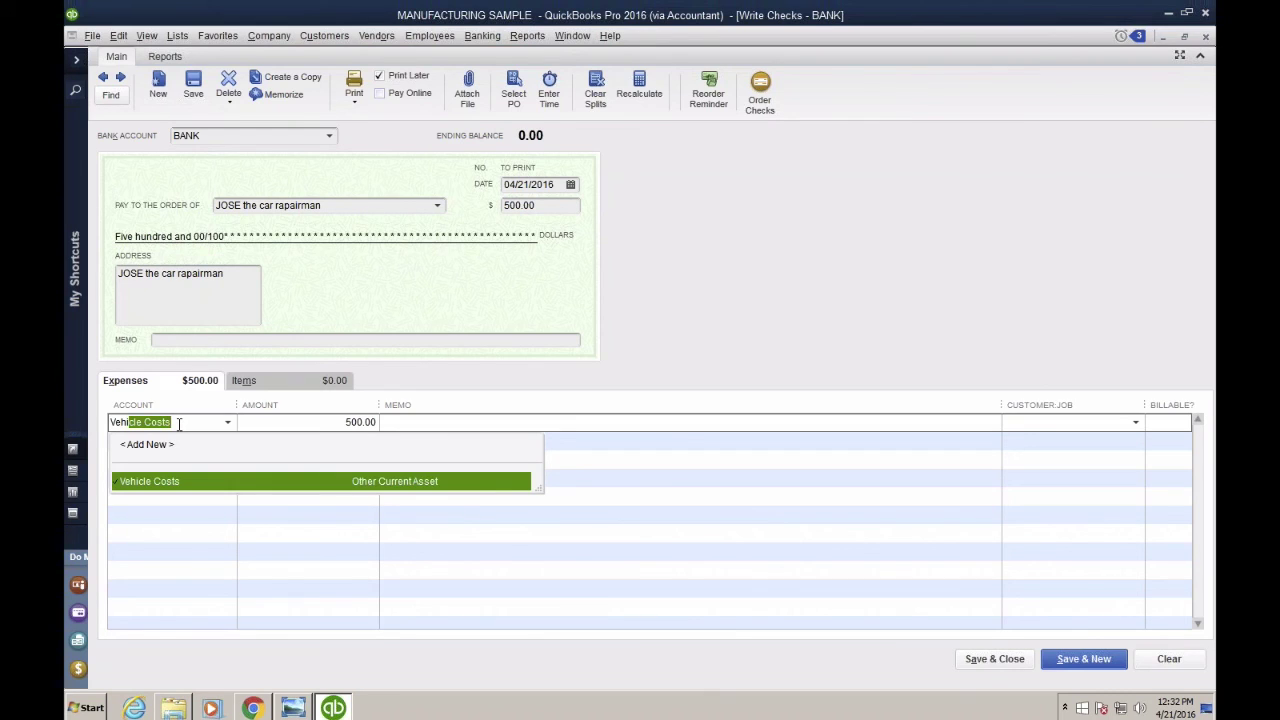
click(180, 485)
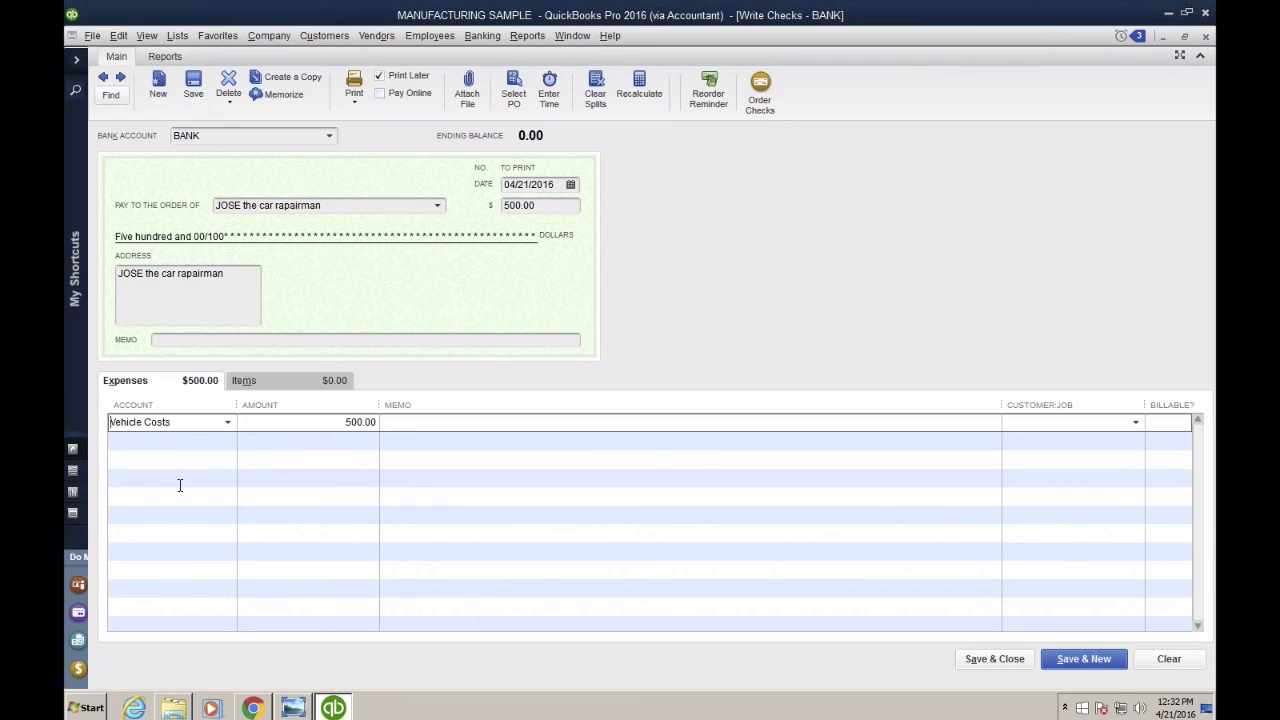
- Add the 2015 Dodge Charger item line at 500 and update its stored cost
click(267, 385)
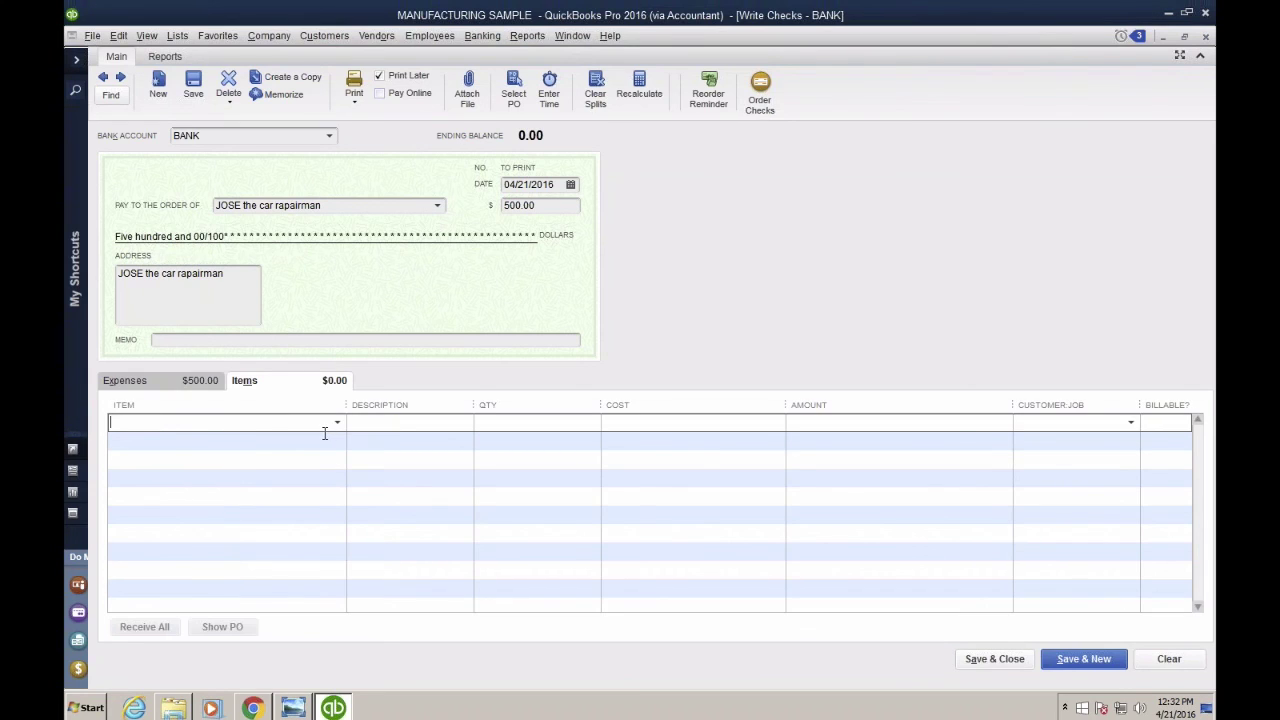
text(2015 DODGE CHARGER -859594)
key(Tab)
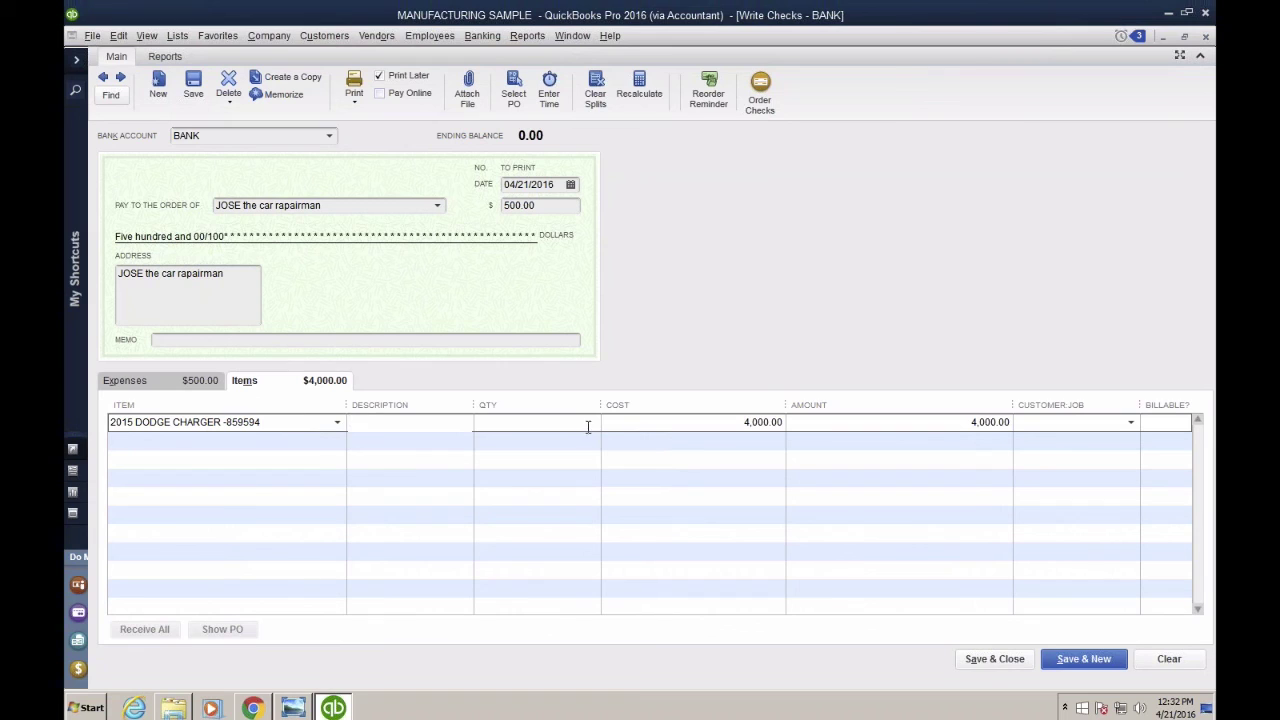
click(736, 426)
text(500)
click(539, 426)
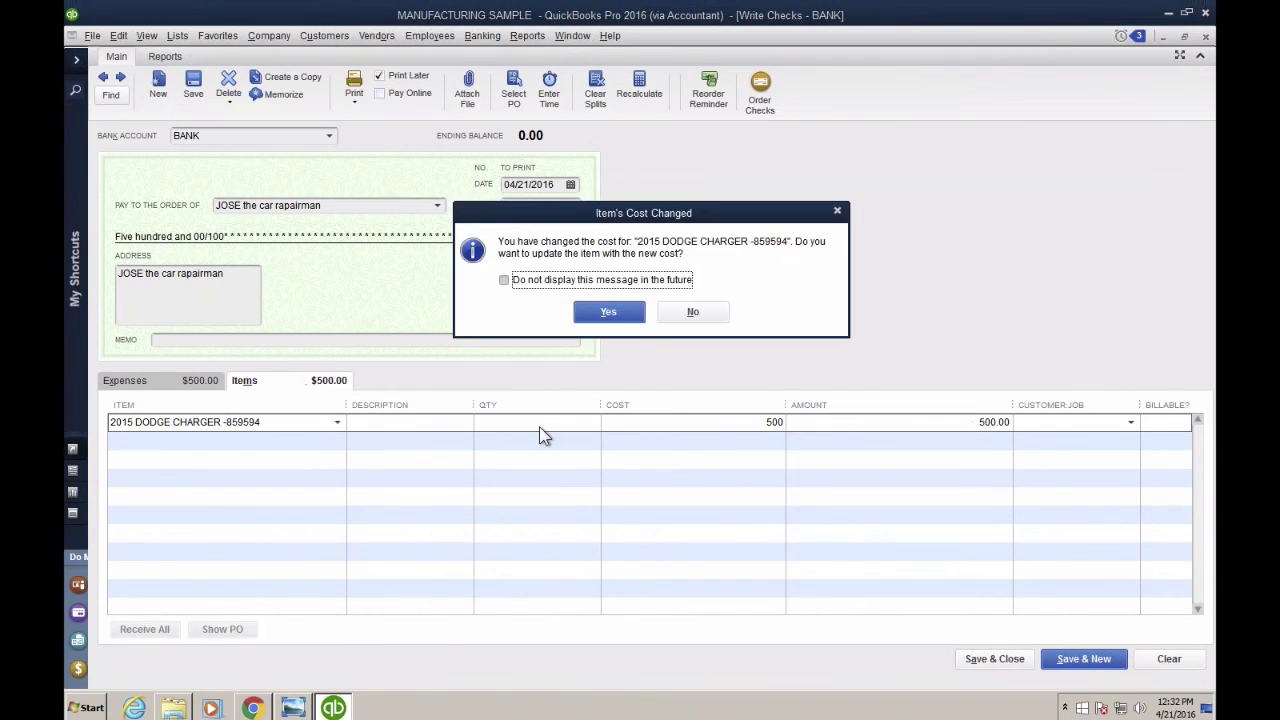
click(612, 314)
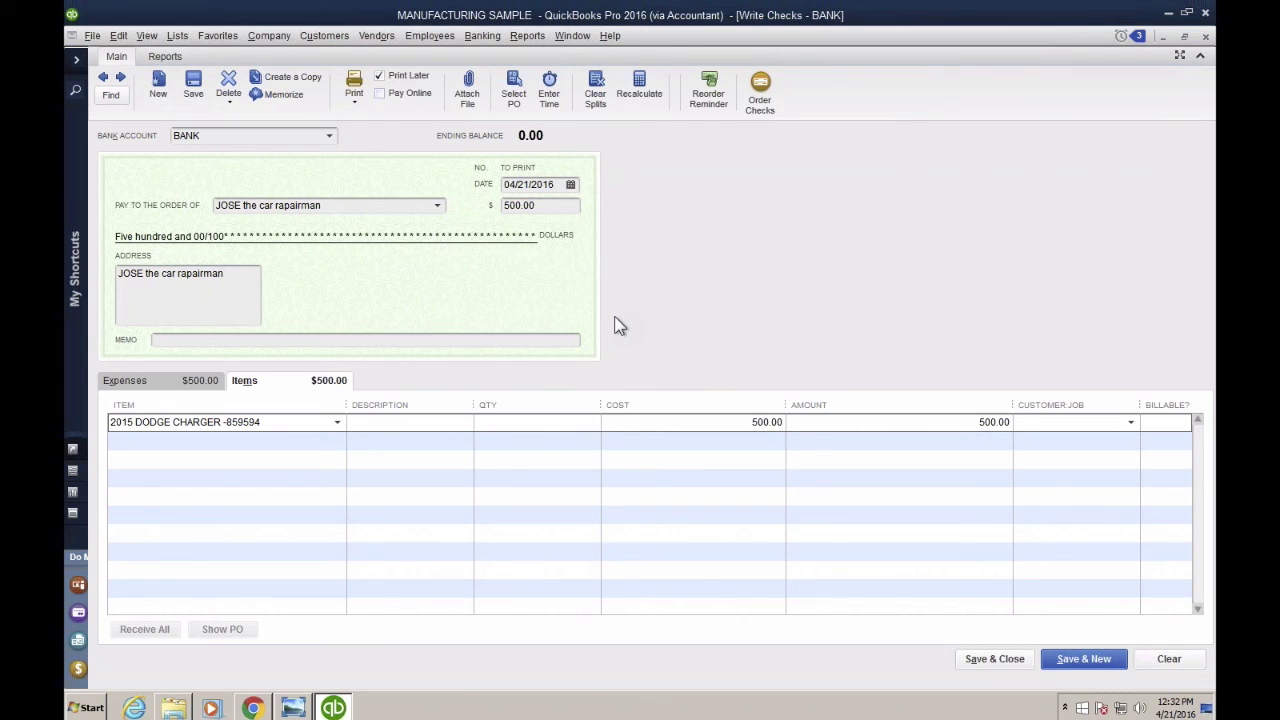
- Remove the Dodge Charger item line, keep the Vehicle Costs expense, and save the check
right_click(269, 422)
click(248, 422)
double_click(248, 422)
key(Delete)
click(125, 381)
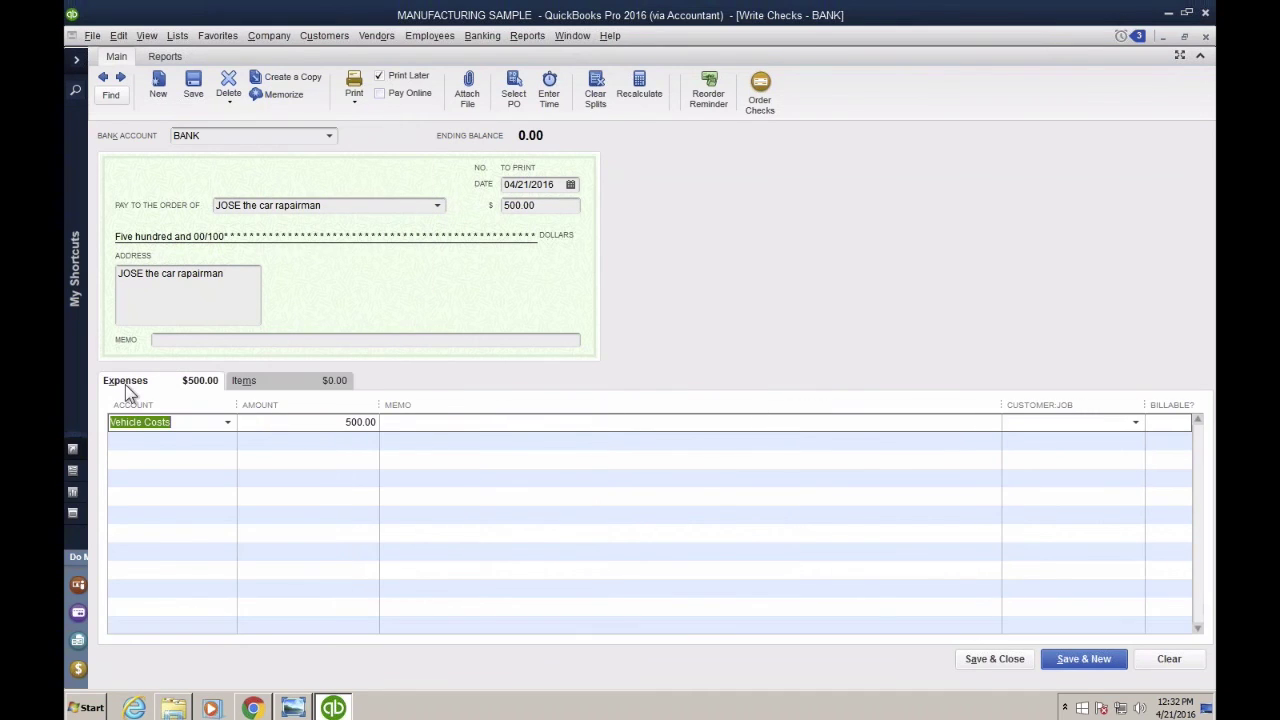
click(190, 448)
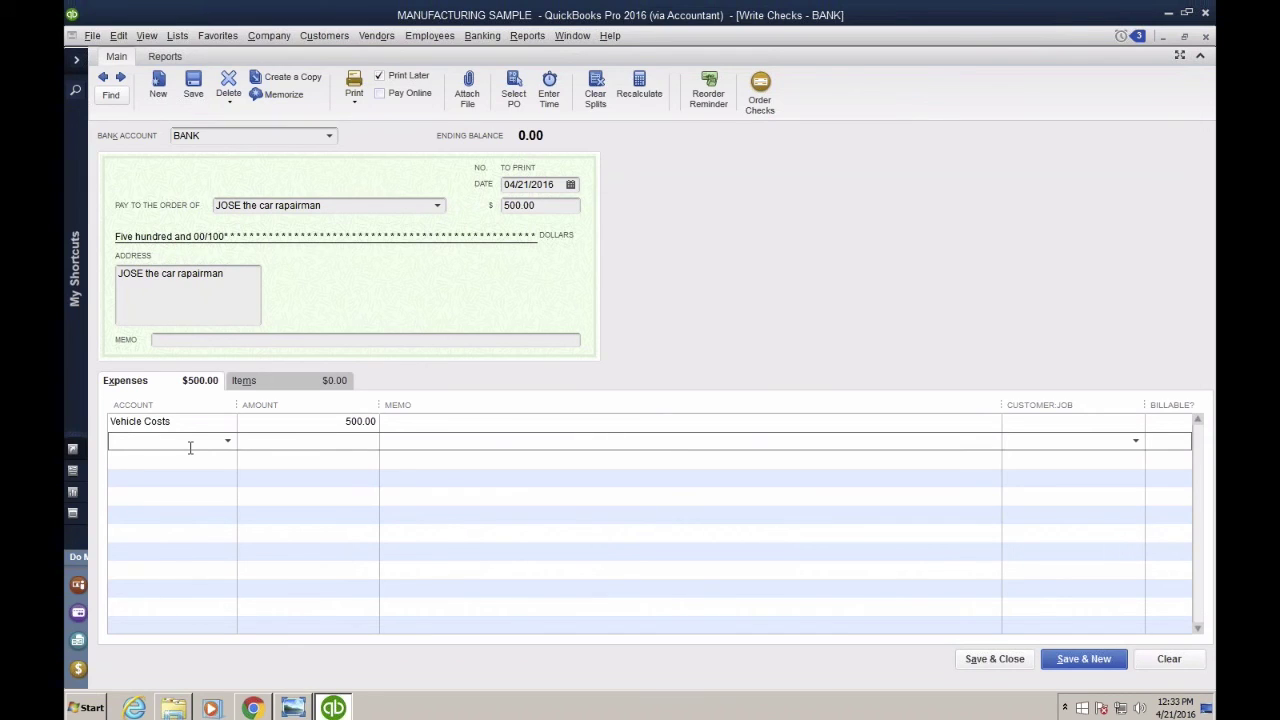
click(1084, 660)
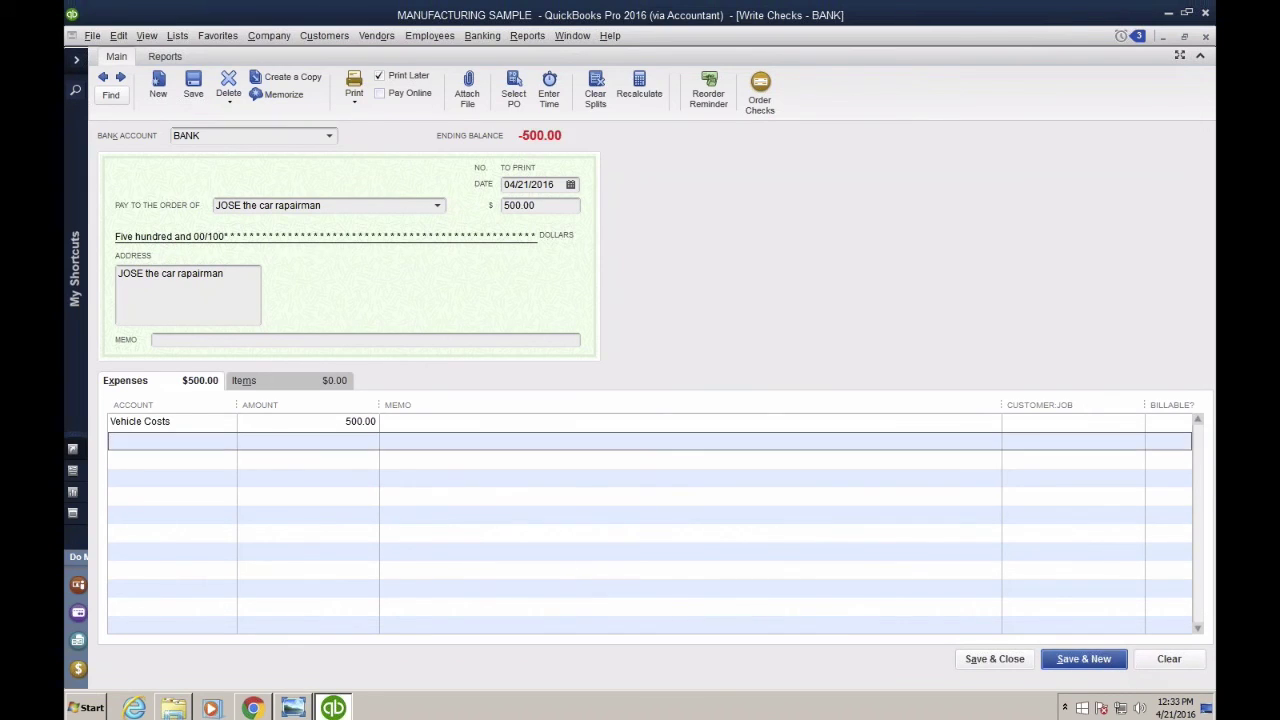
- Enter MACCO as the check's payee, adding it as a new vendor
click(282, 210)
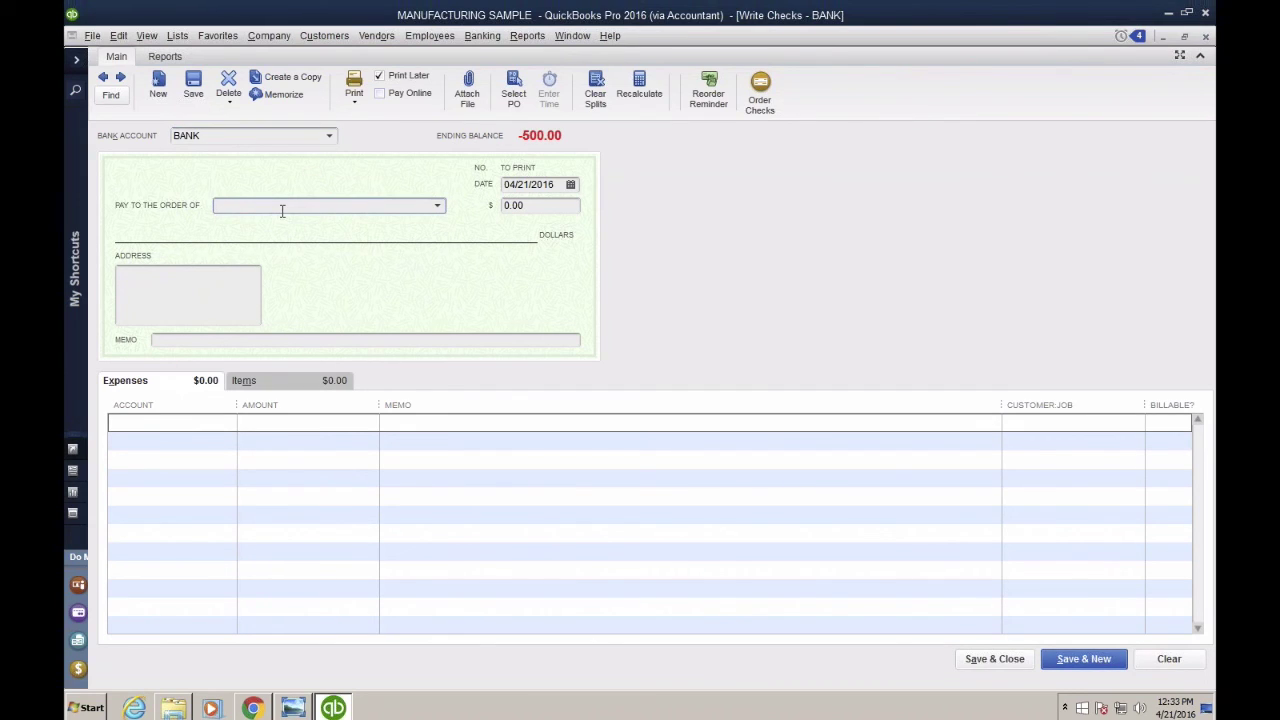
text(MACCO)
key(Tab)
key(Return)
key(Escape)
- Charge 189.00 to Vehicle Costs and save the MACCO check
click(554, 209)
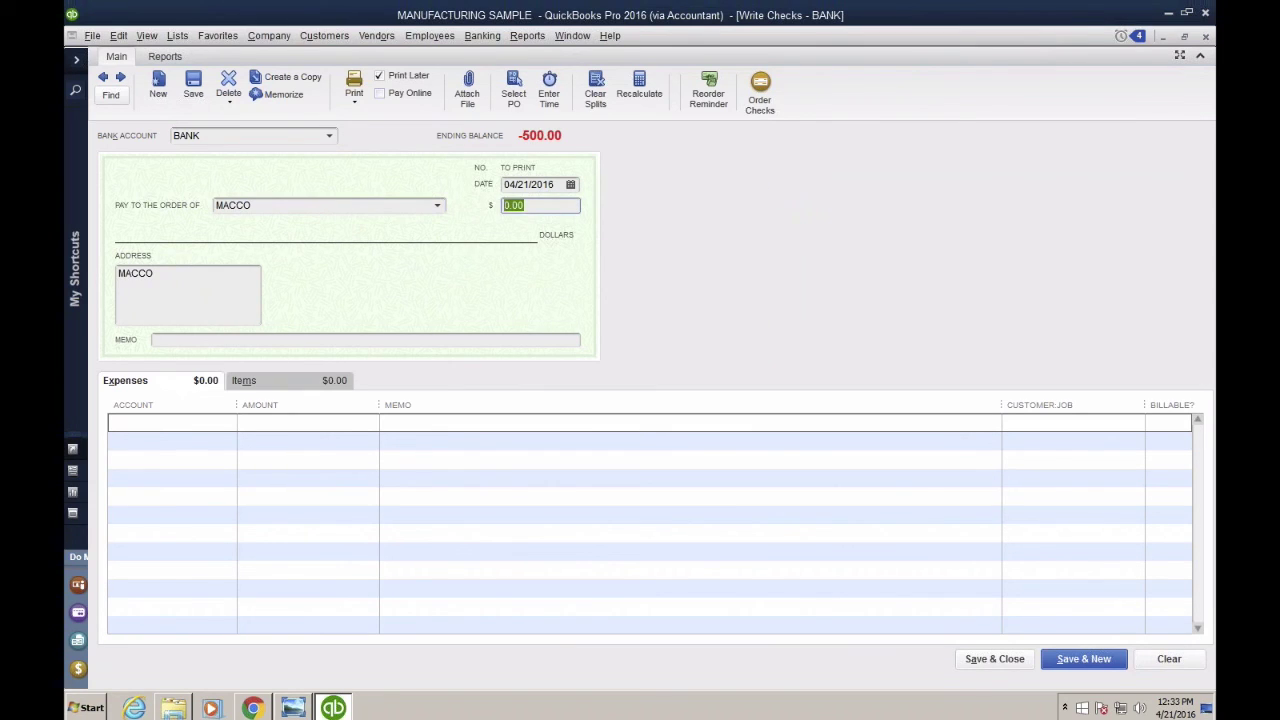
text(1)
text(89)
click(186, 421)
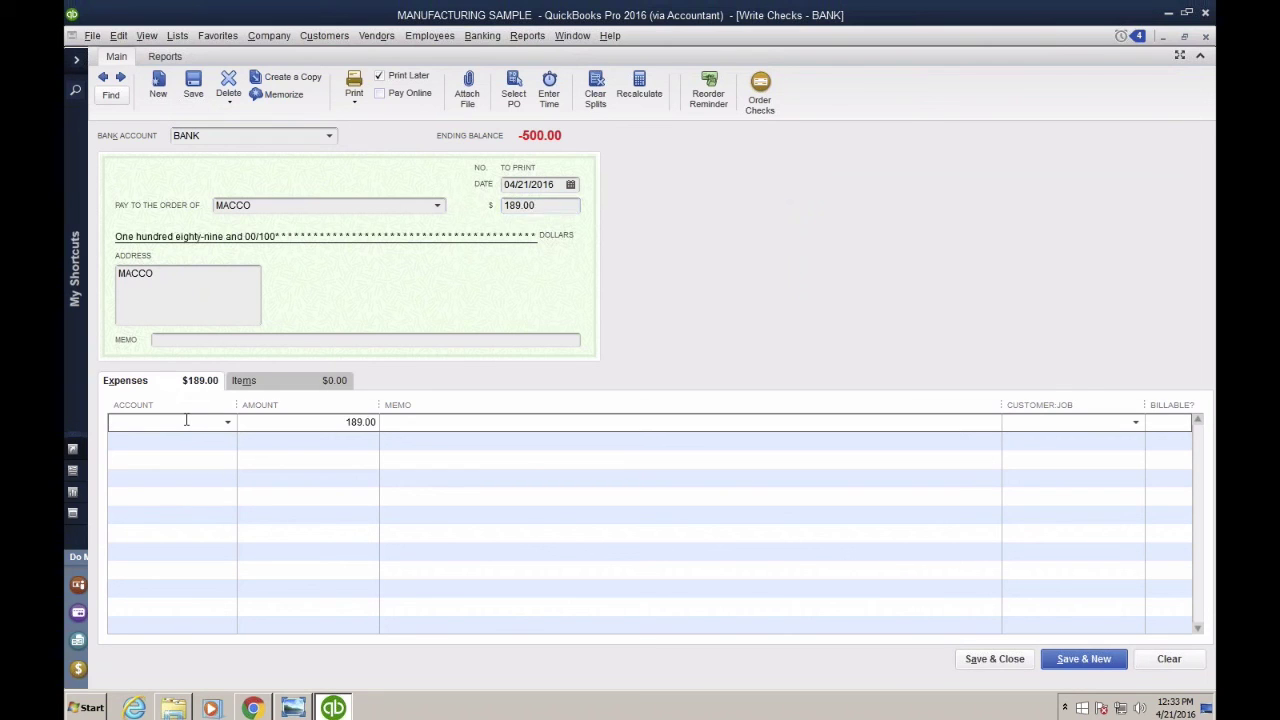
text(C)
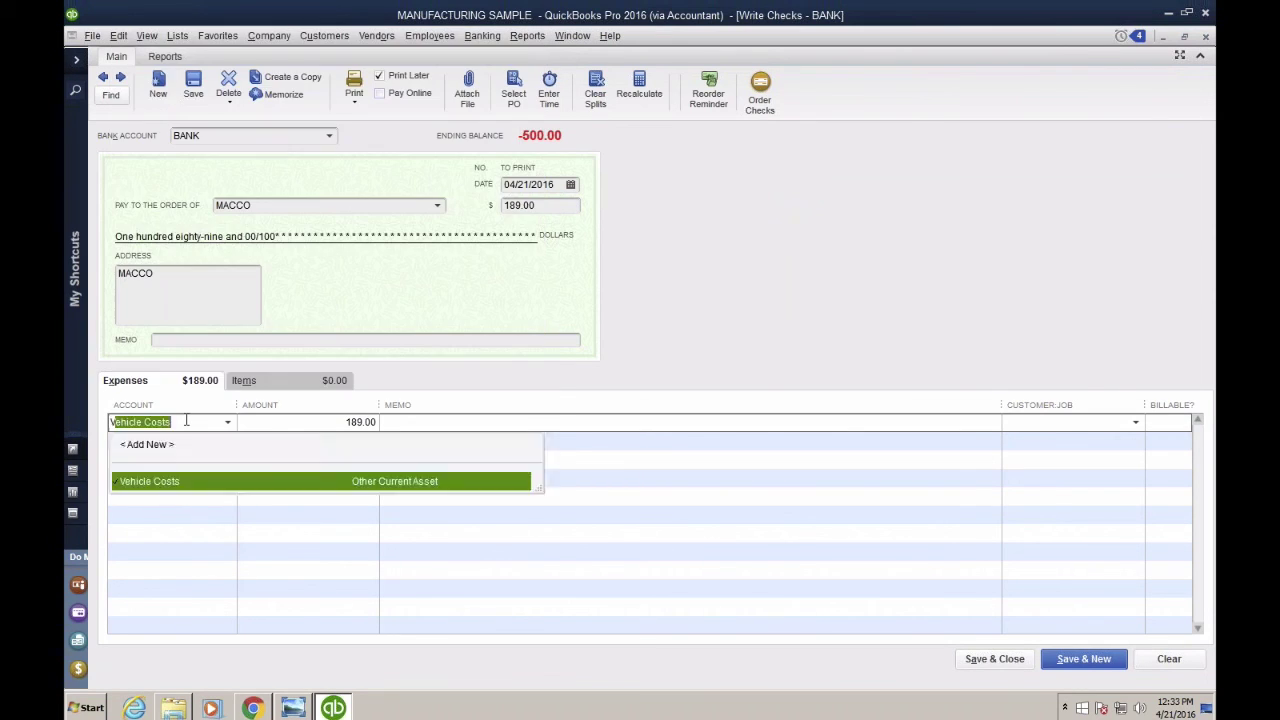
key(BackSpace)
key(BackSpace)
text(Veh)
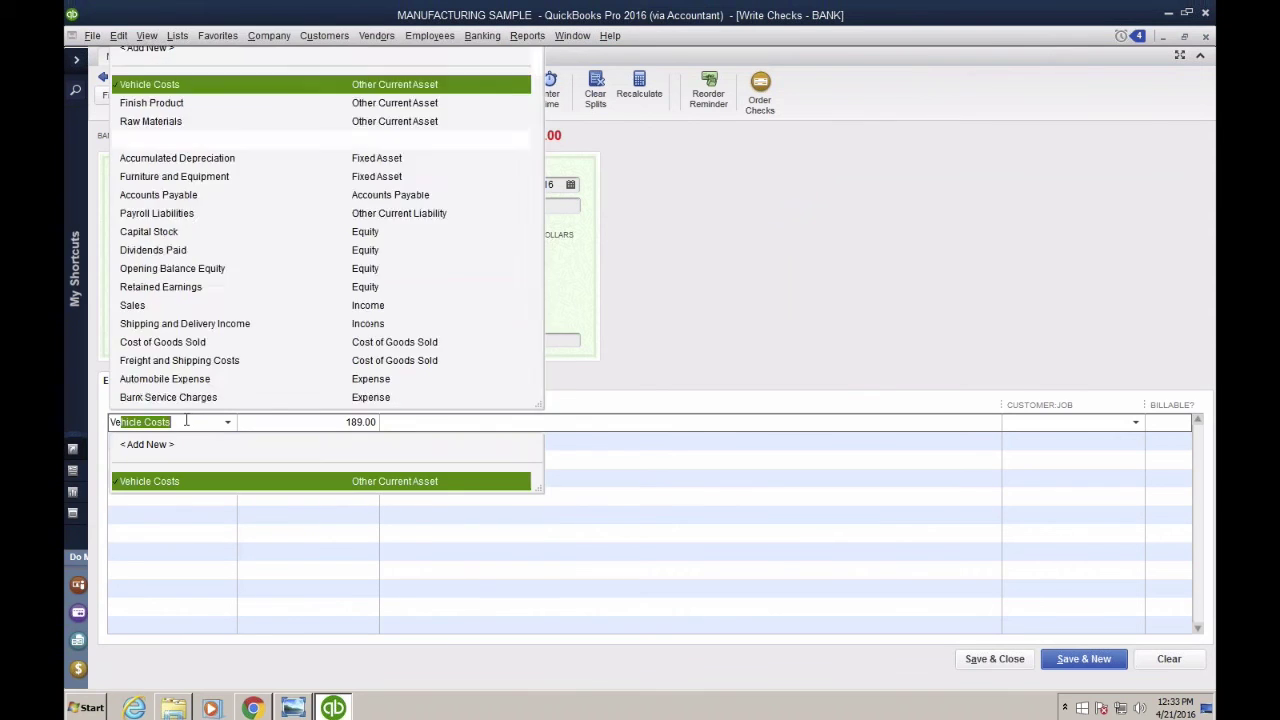
key(Tab)
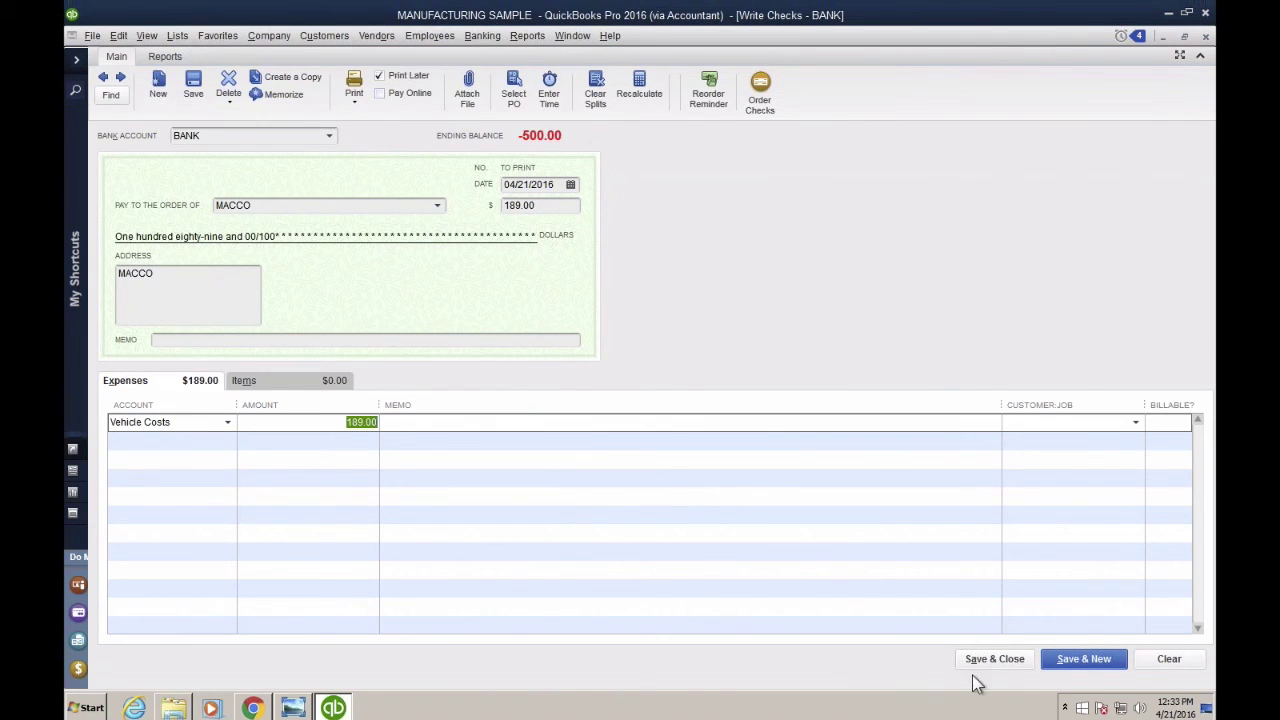
click(989, 655)
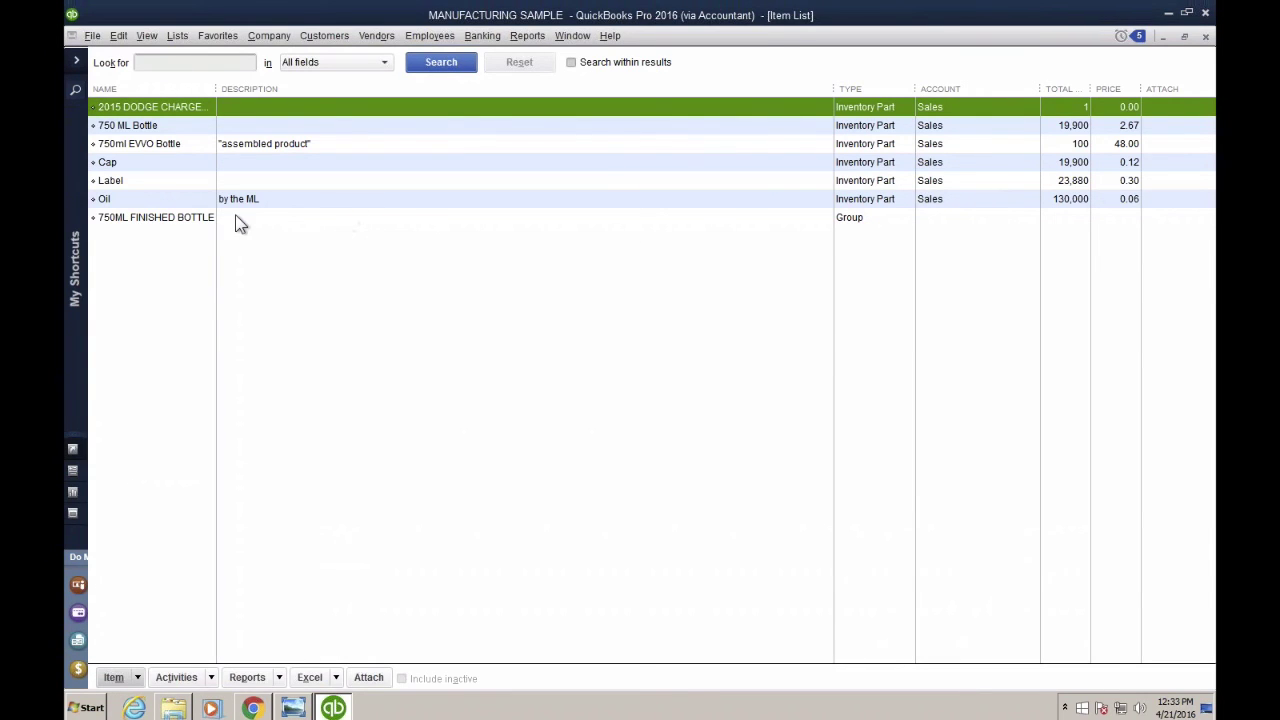
double_click(148, 110)
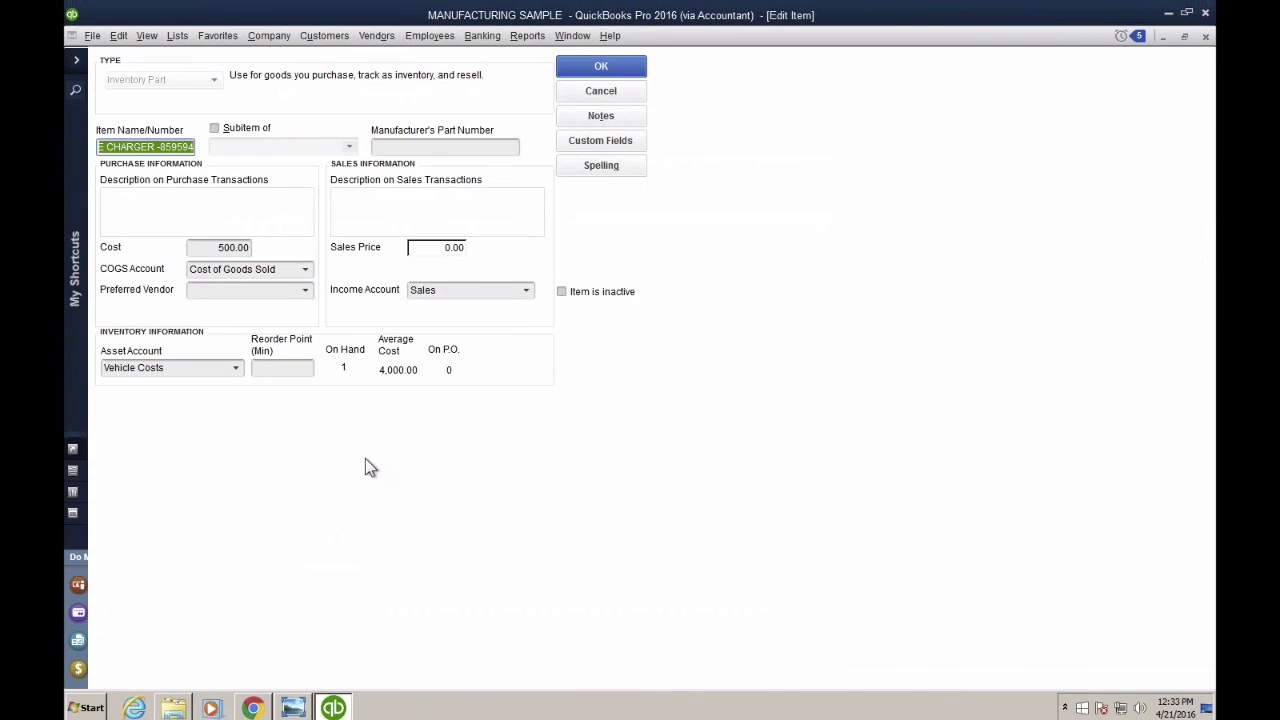
click(398, 377)
key(Escape)
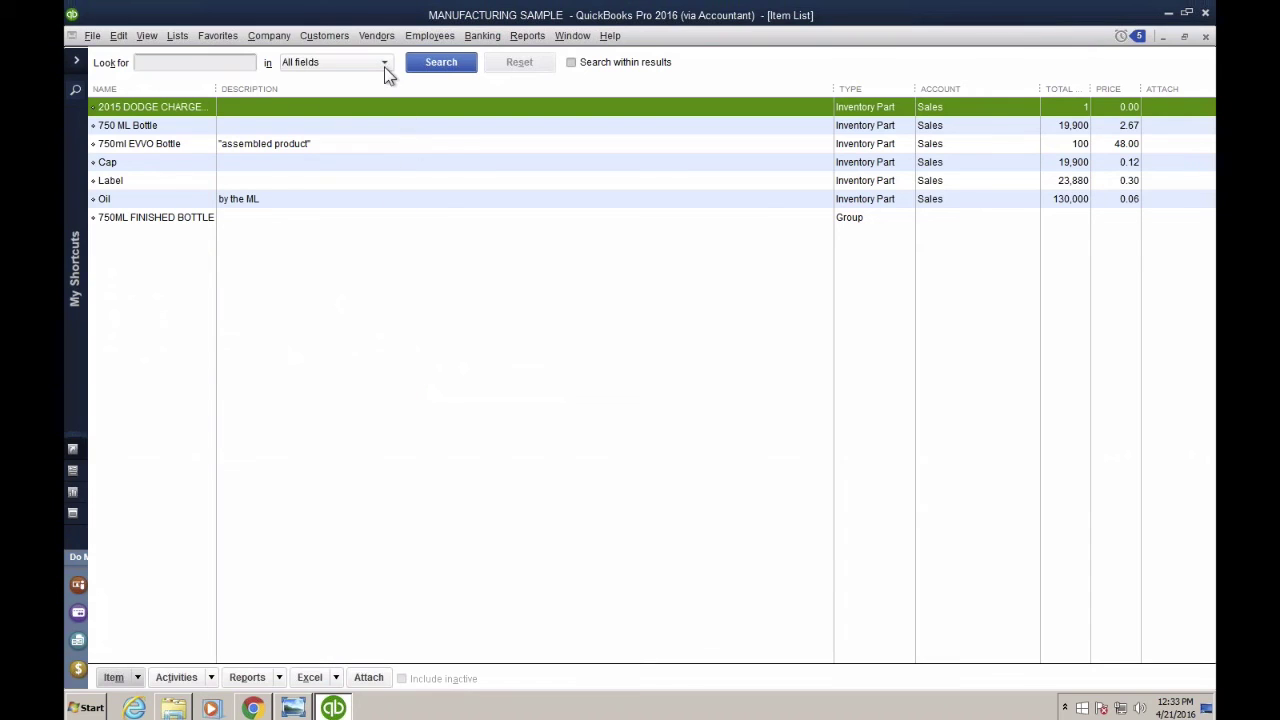
click(447, 38)
- Start a Total Value inventory adjustment using Vehicle Costs as the adjustment account
mouse_move(368, 35)
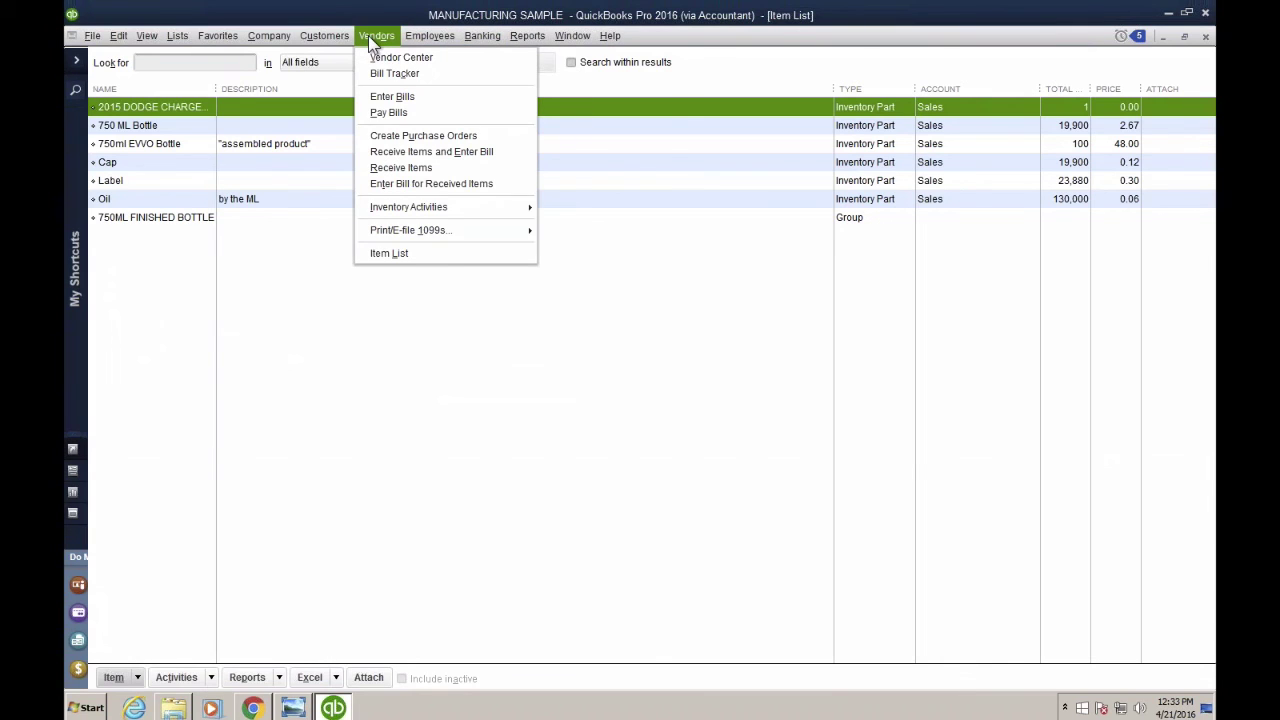
mouse_move(456, 206)
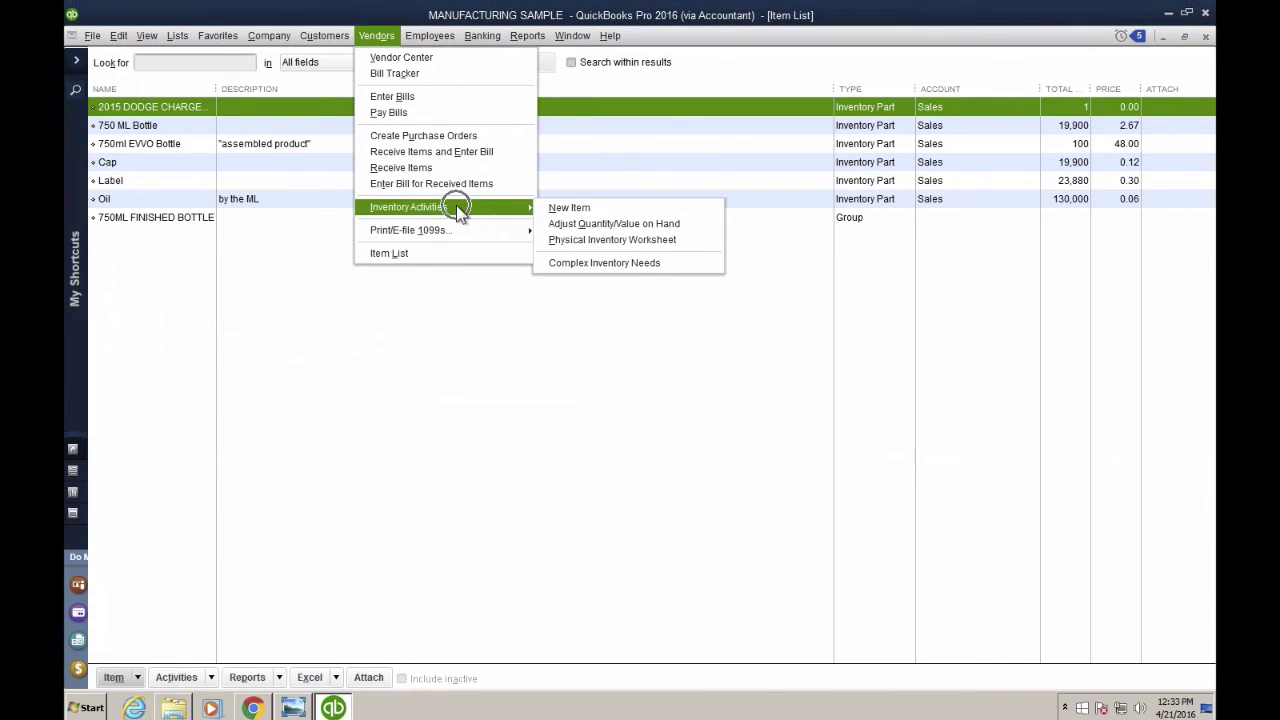
click(628, 223)
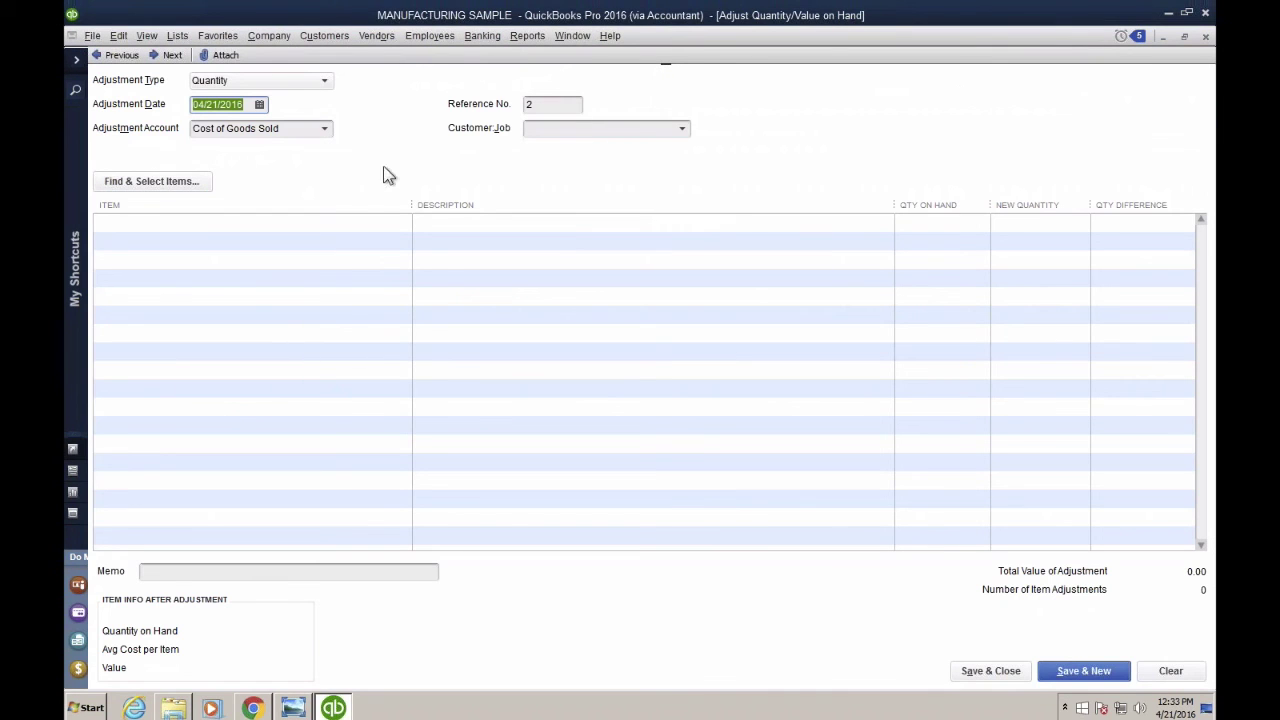
click(233, 80)
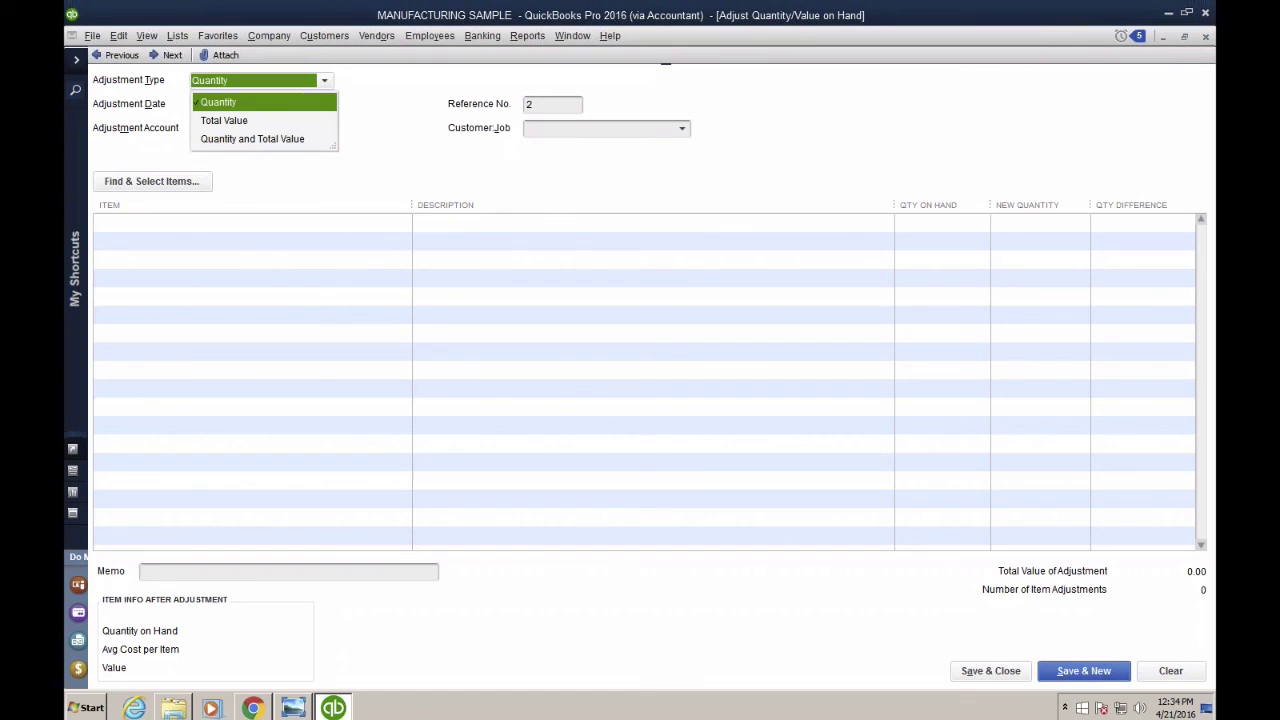
click(245, 121)
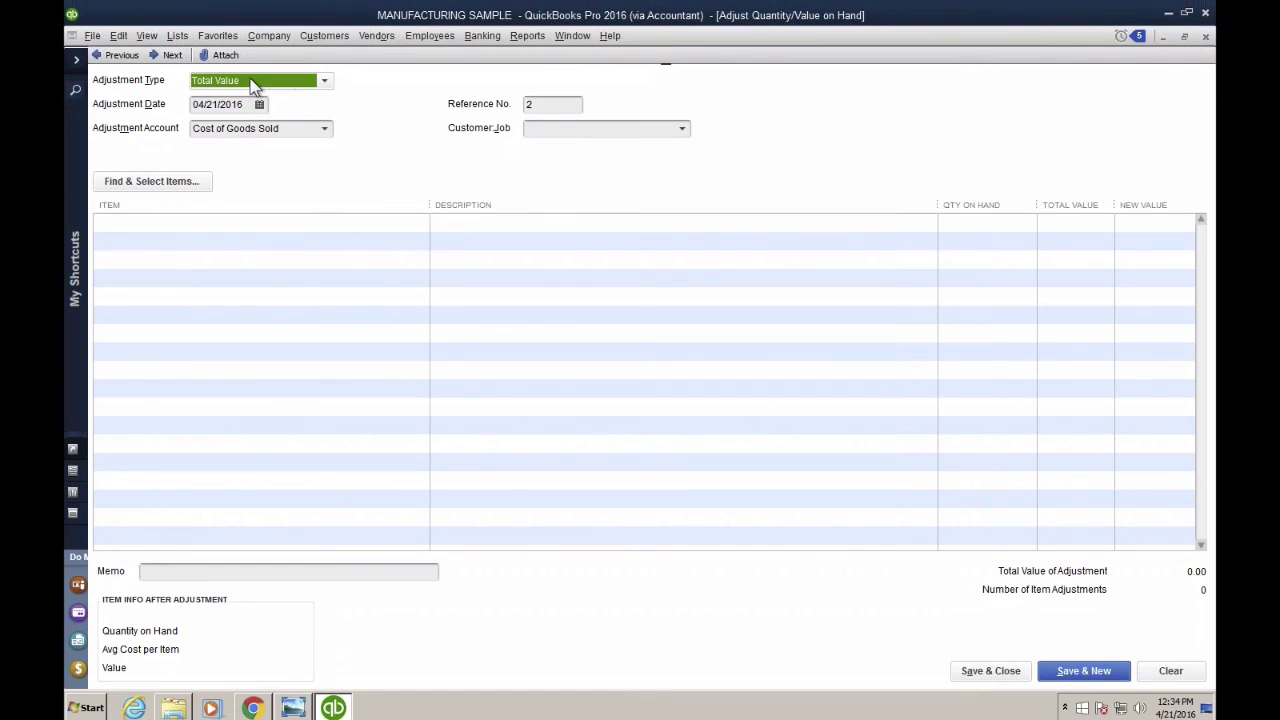
click(324, 129)
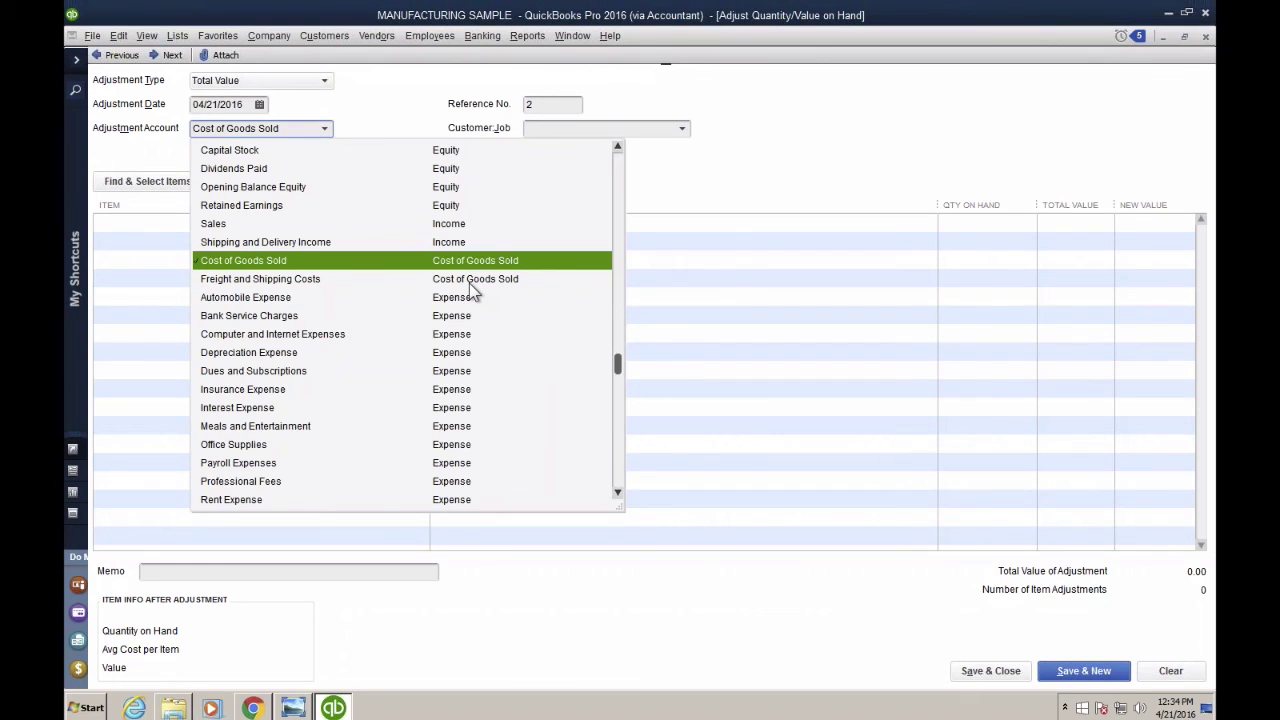
scroll(472, 289, up, 3)
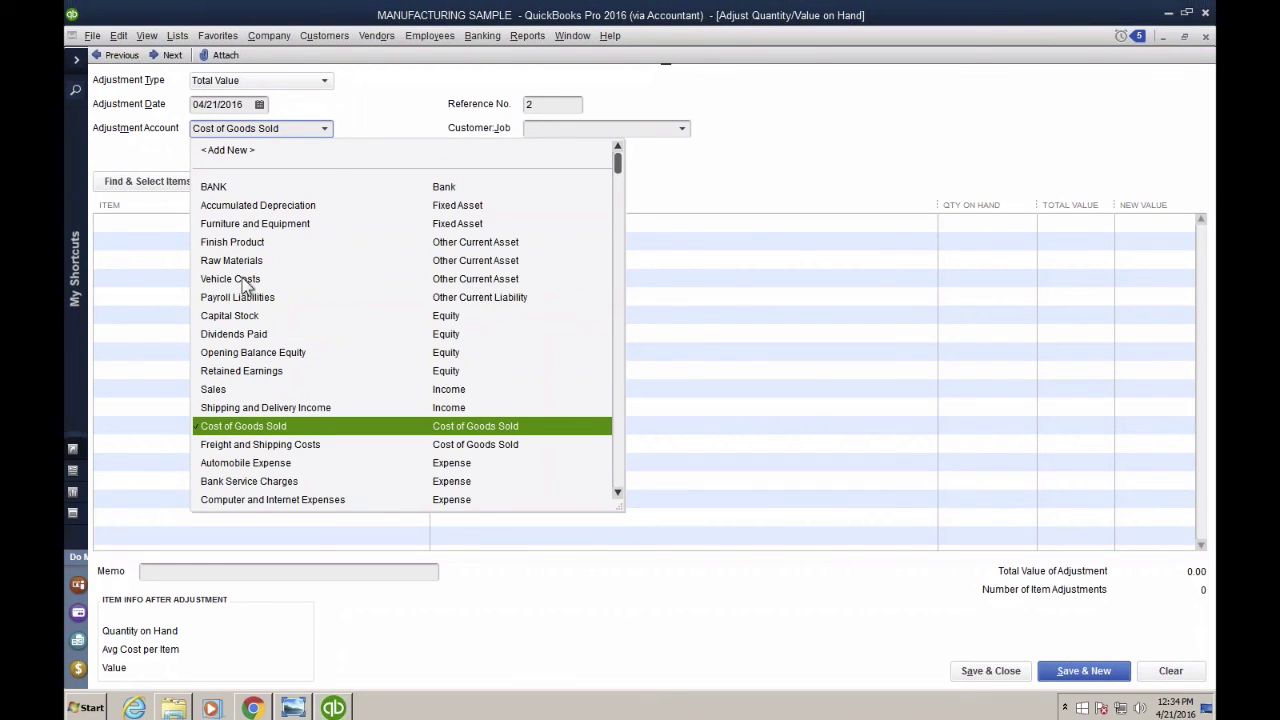
click(243, 282)
click(609, 317)
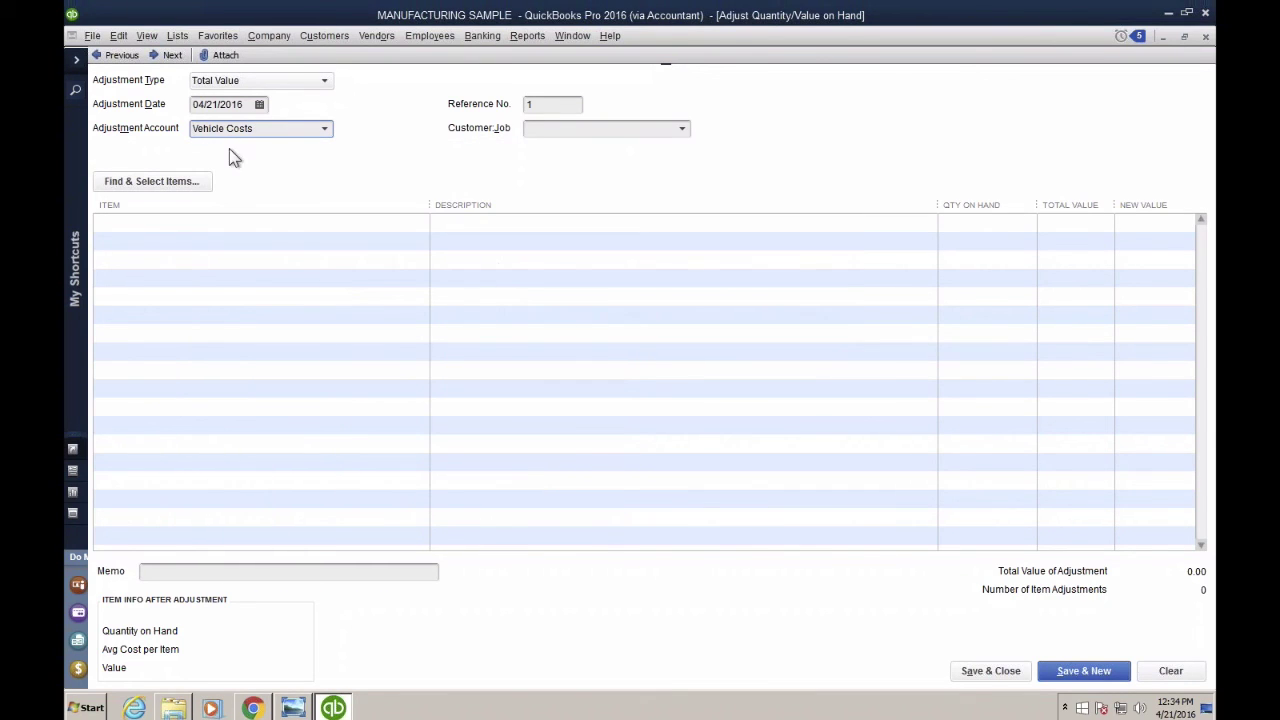
click(266, 135)
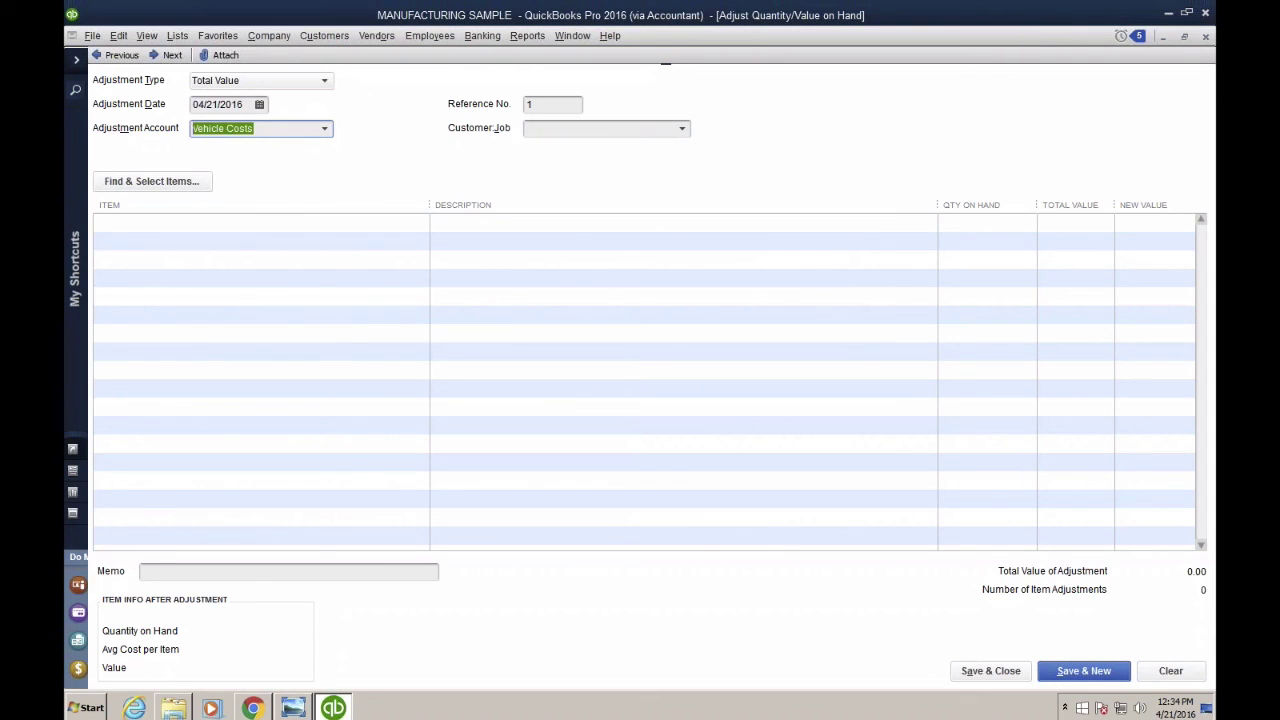
- Set the 2015 DODGE CHARGER -859594 item's new value to 4,689.00
click(262, 223)
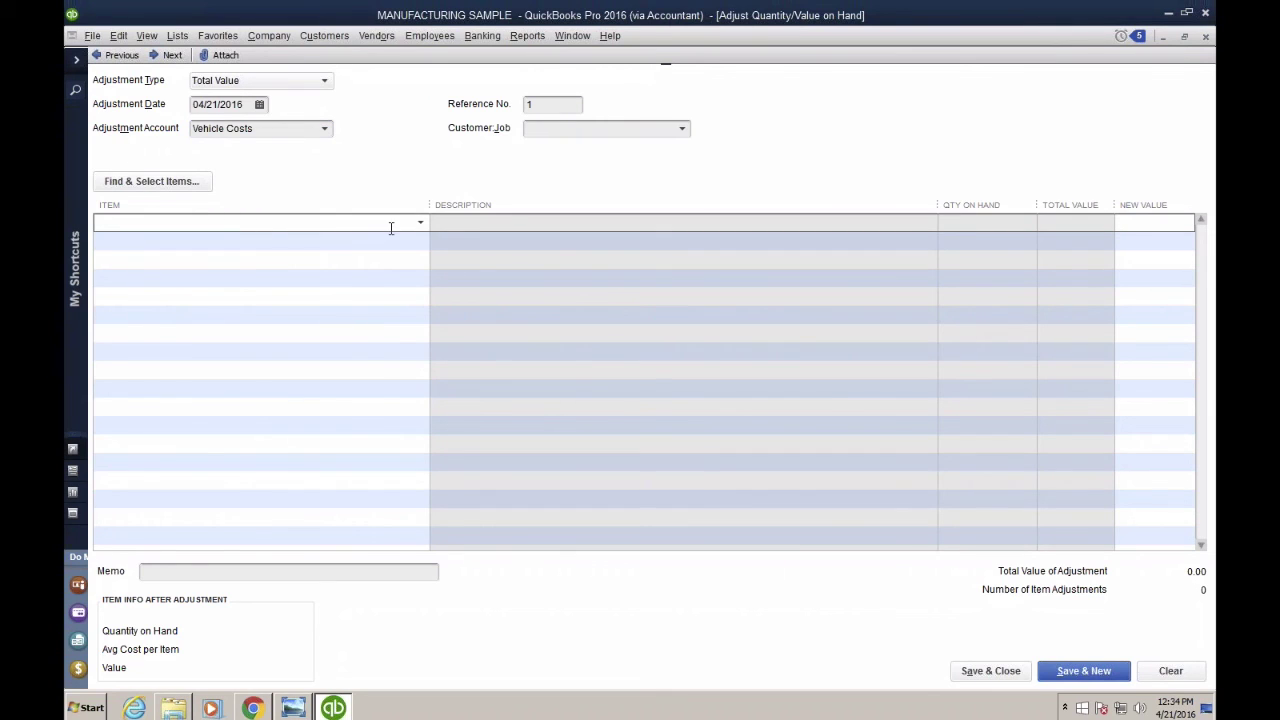
click(420, 228)
click(220, 282)
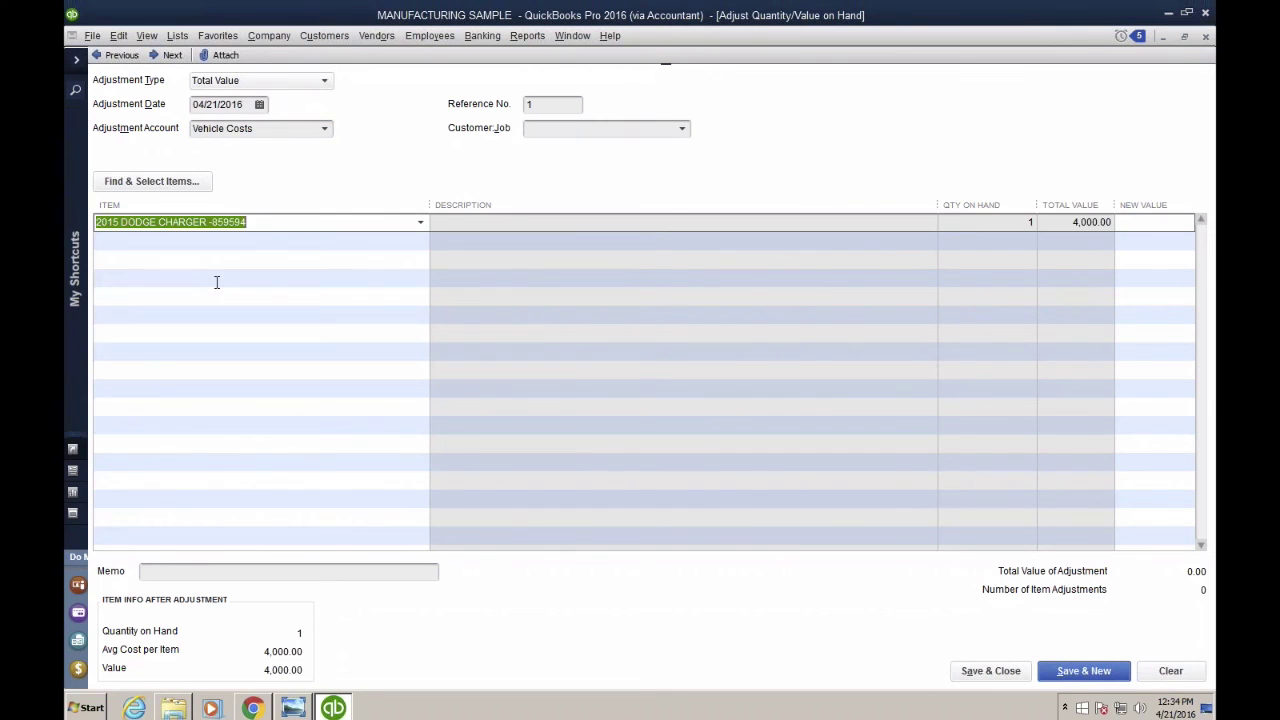
click(1155, 221)
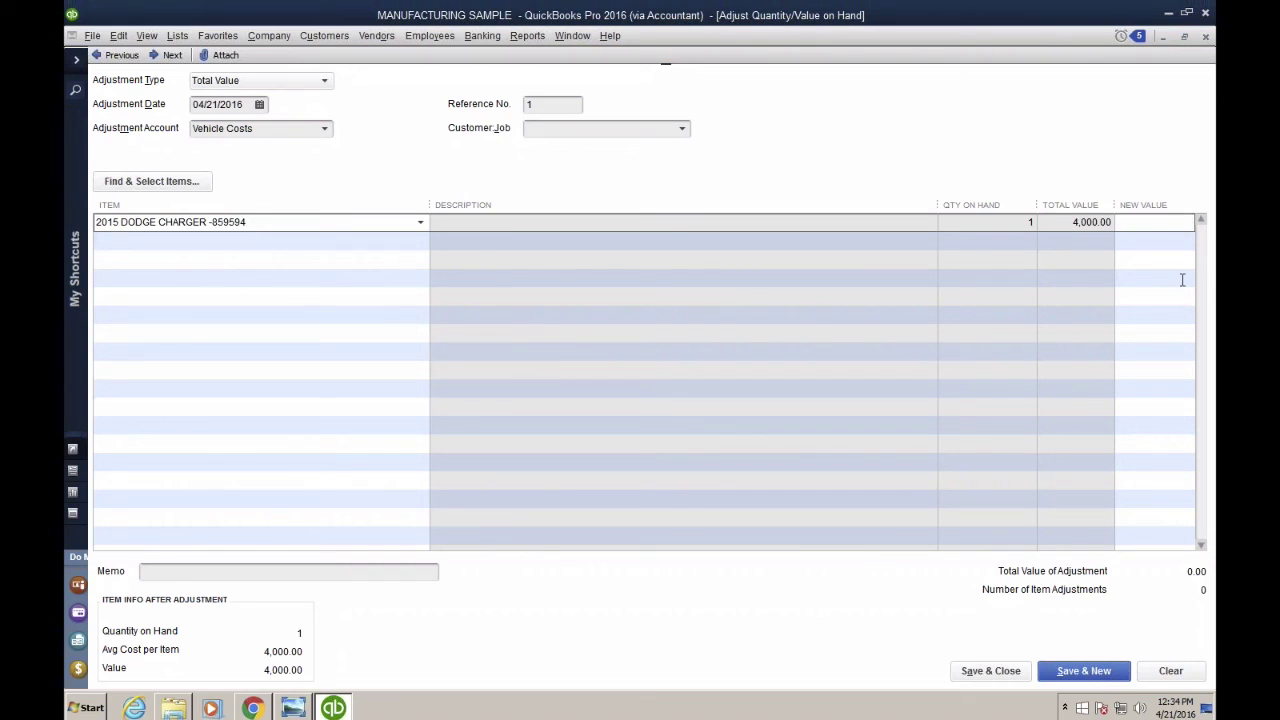
text(4689)
key(Tab)
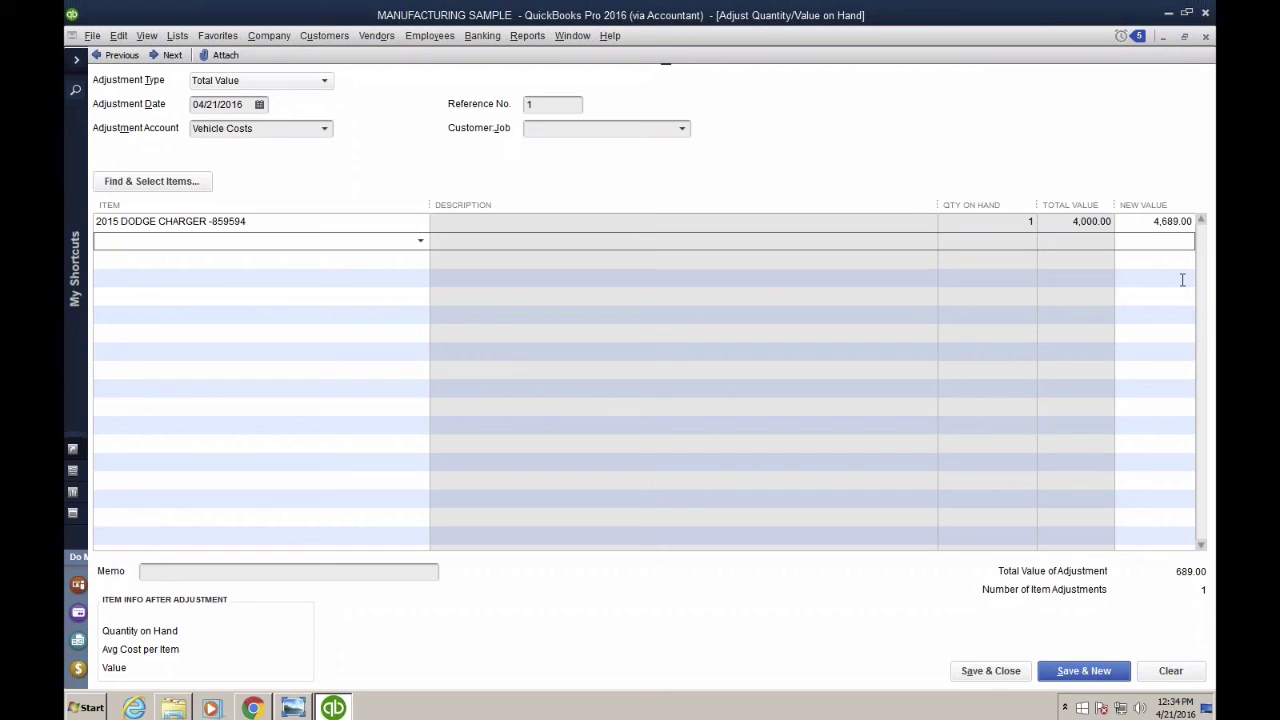
- Open the Standard Balance Sheet and QuickZoom into the Vehicle Costs amount
click(517, 38)
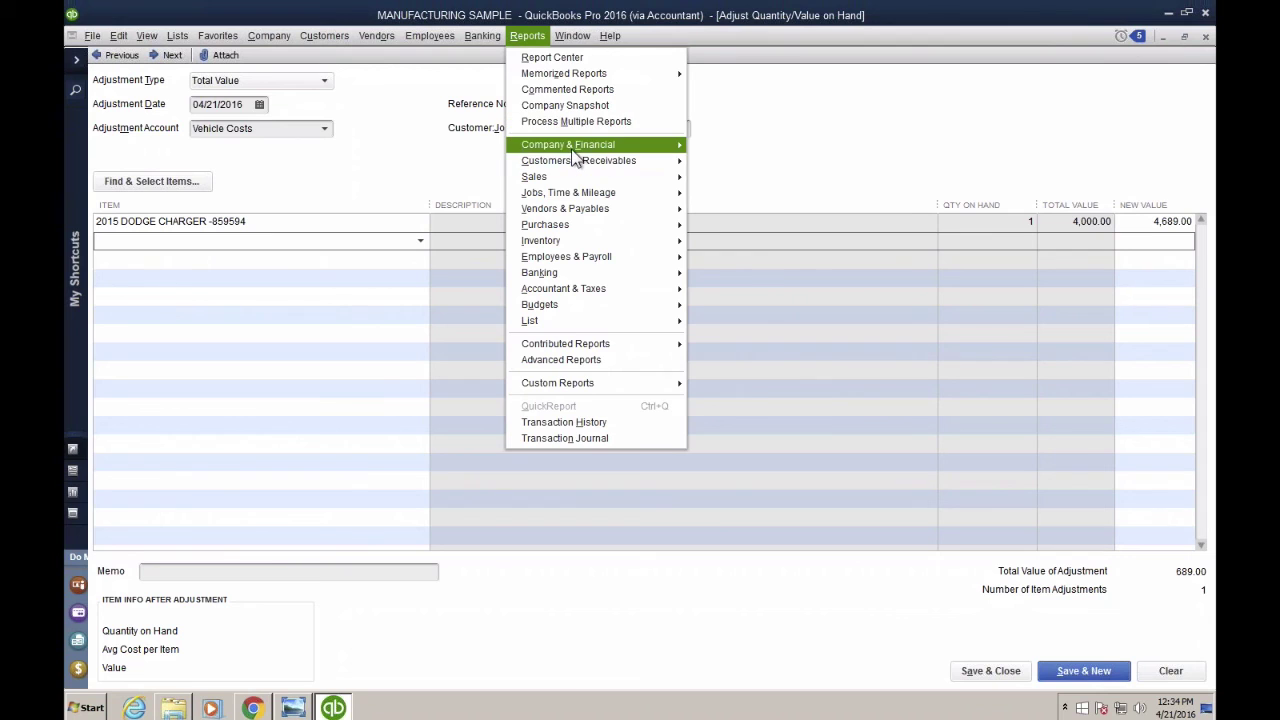
mouse_move(574, 150)
click(760, 345)
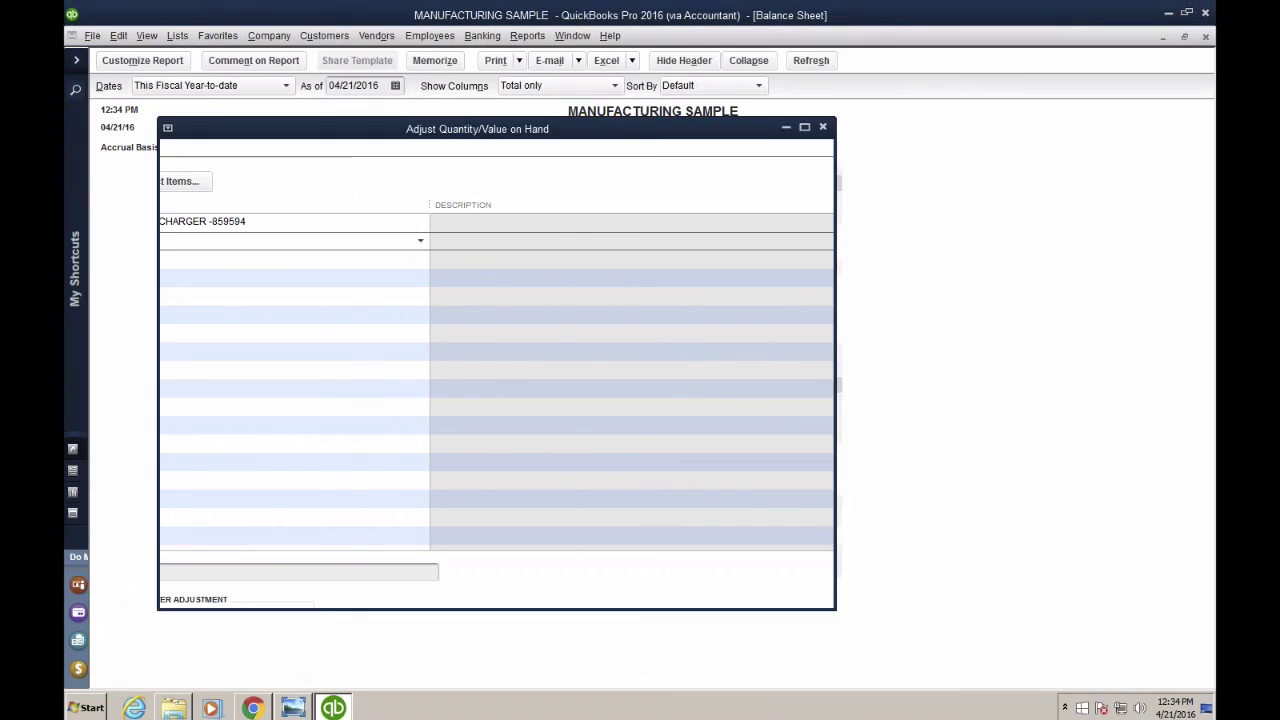
double_click(800, 316)
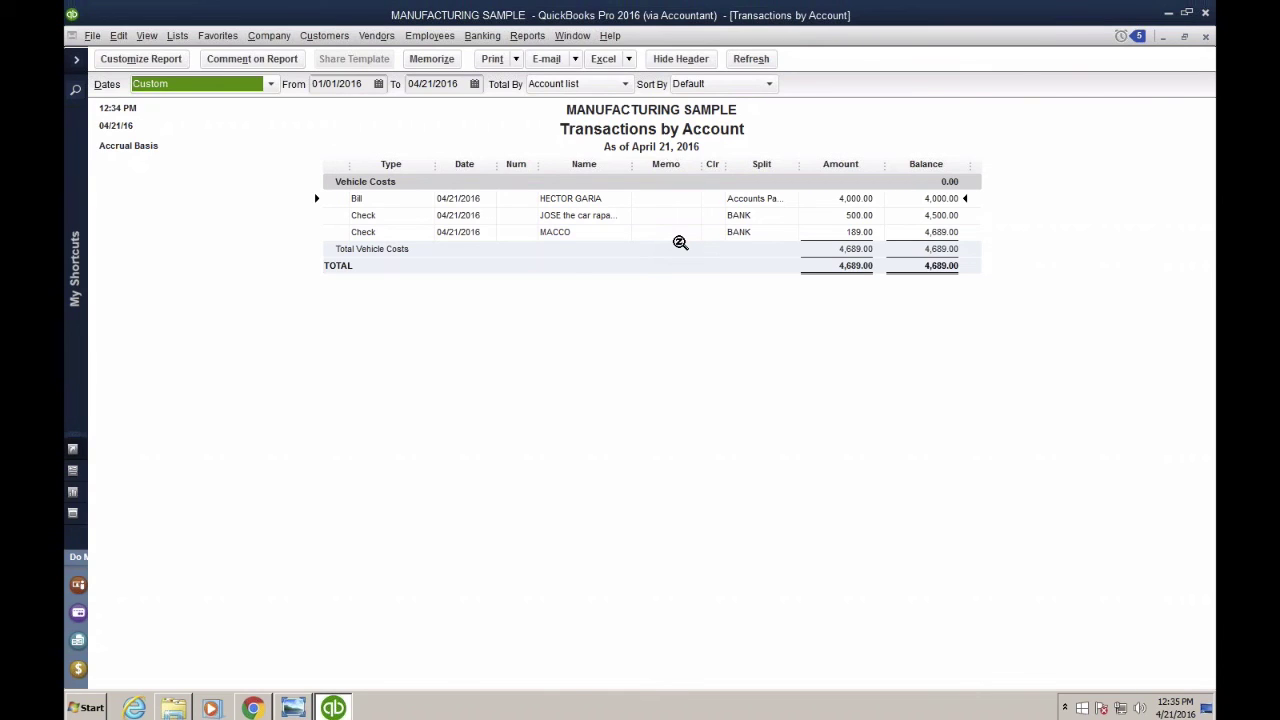
- Open the 4,000.00 bill and copy the full charger item name
double_click(585, 200)
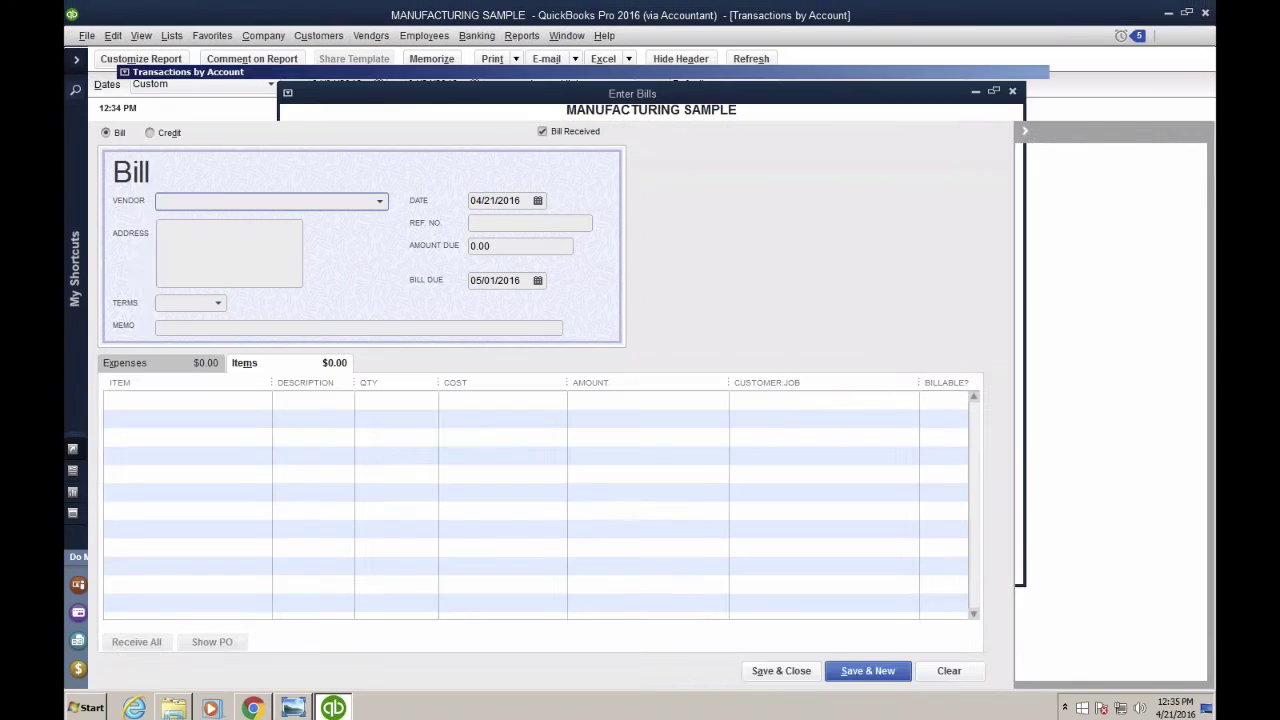
drag(280, 381, 289, 379)
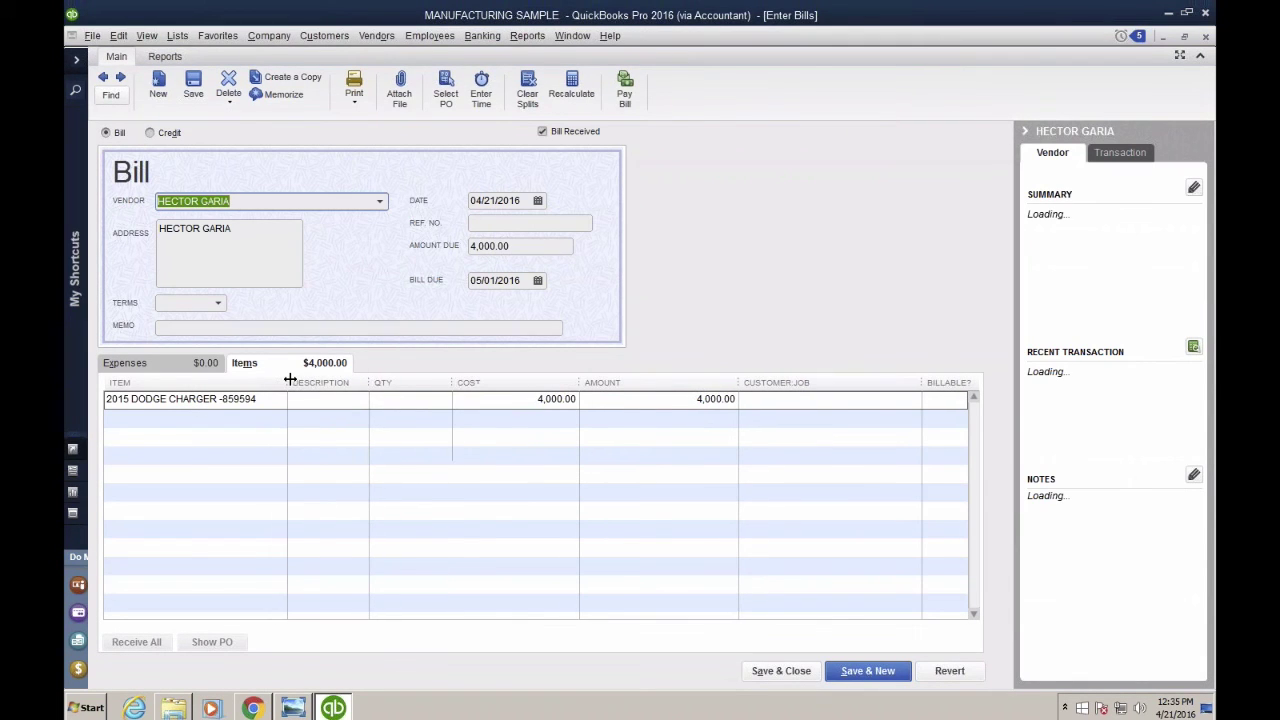
click(106, 399)
click(106, 399)
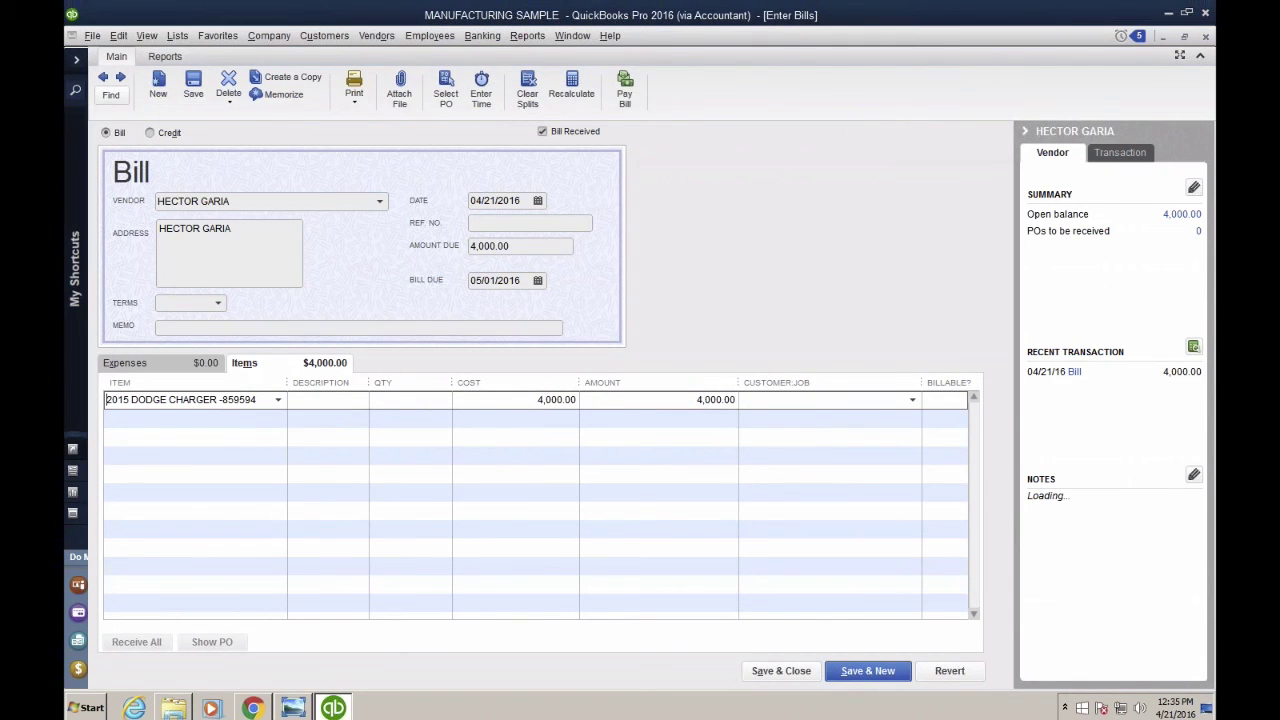
drag(266, 401, 92, 407)
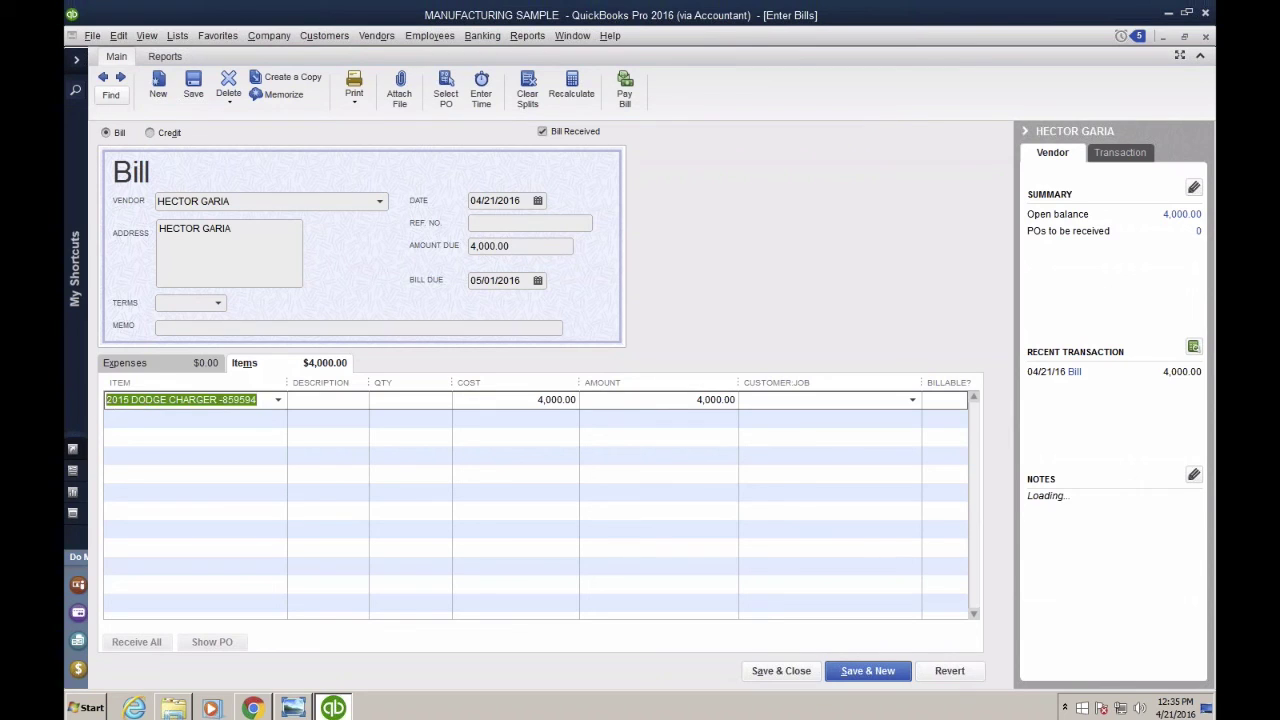
- Quick-add VEHICLES as the line's customer and mark the line not billable
click(803, 400)
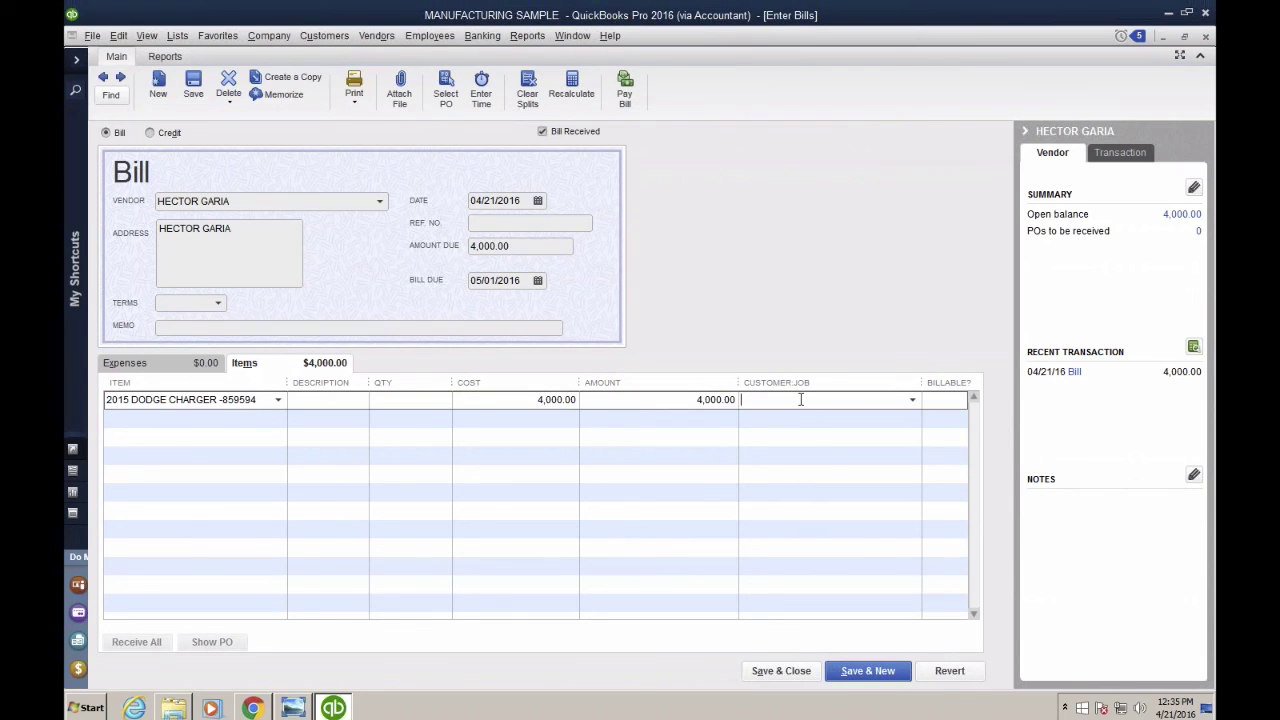
text(VECHICLE)
key(BackSpace)
key(BackSpace)
key(BackSpace)
key(BackSpace)
key(BackSpace)
key(BackSpace)
text(HICLES)
key(Tab)
key(Return)
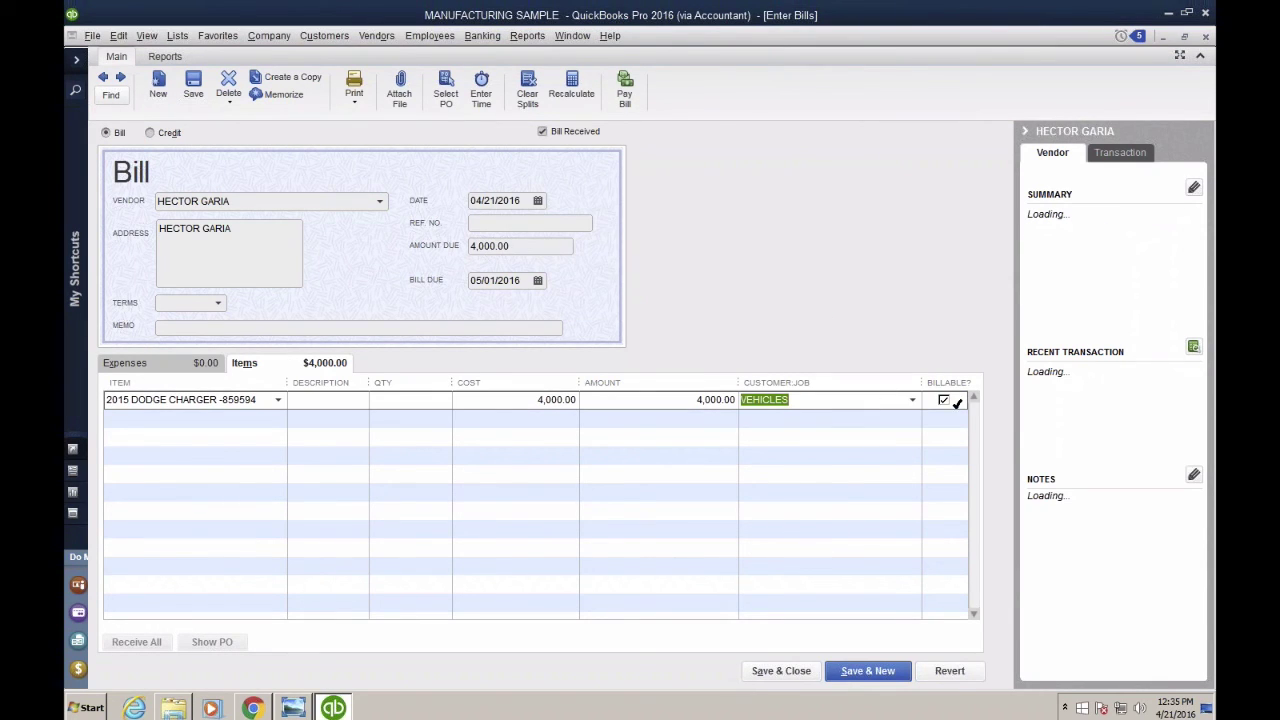
click(945, 400)
- Add the VEHICLES:2015 DODGE CHARGER -859594 sub-job to the line and save the bill
click(831, 400)
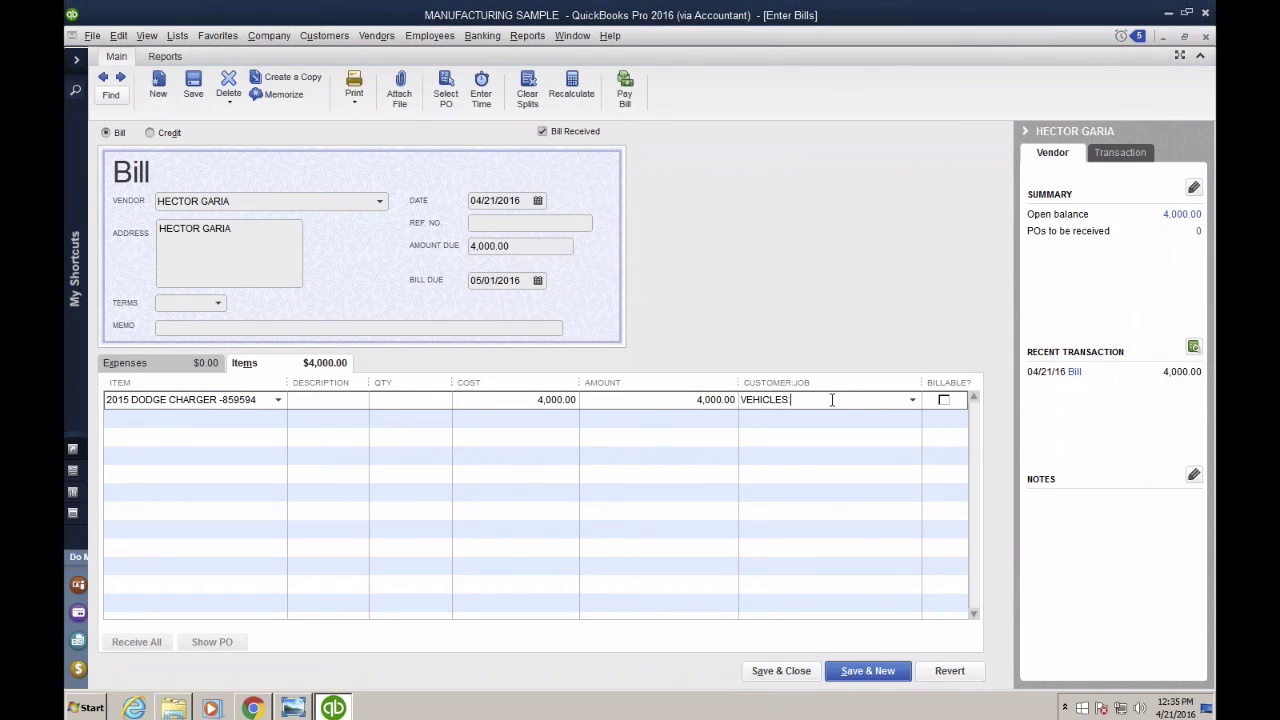
text(:2015 DODGE CHARGER -859594)
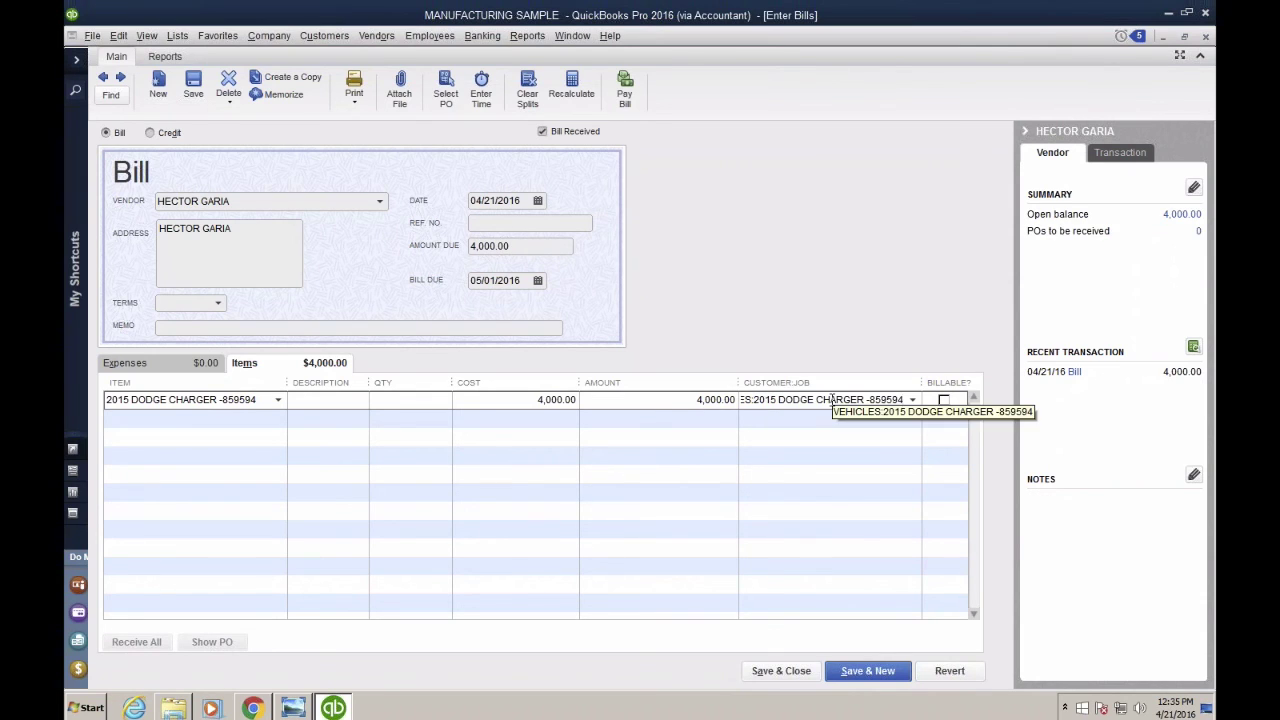
key(Tab)
key(Return)
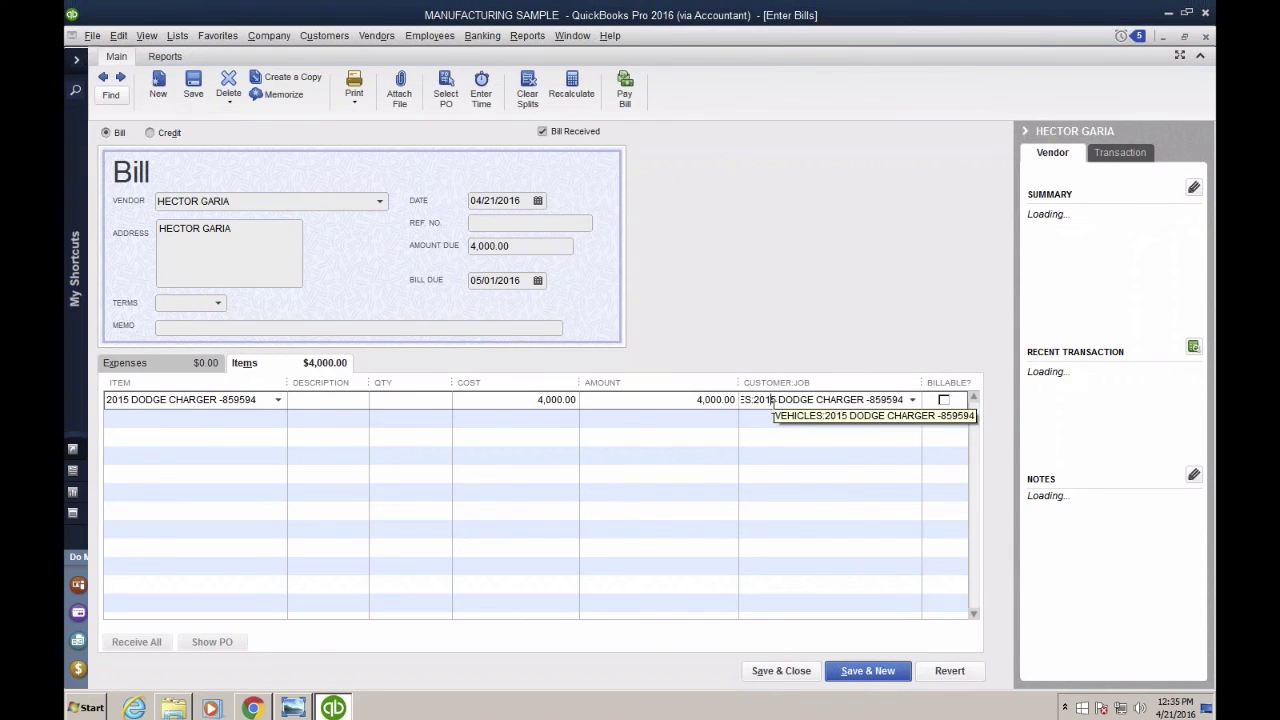
click(765, 421)
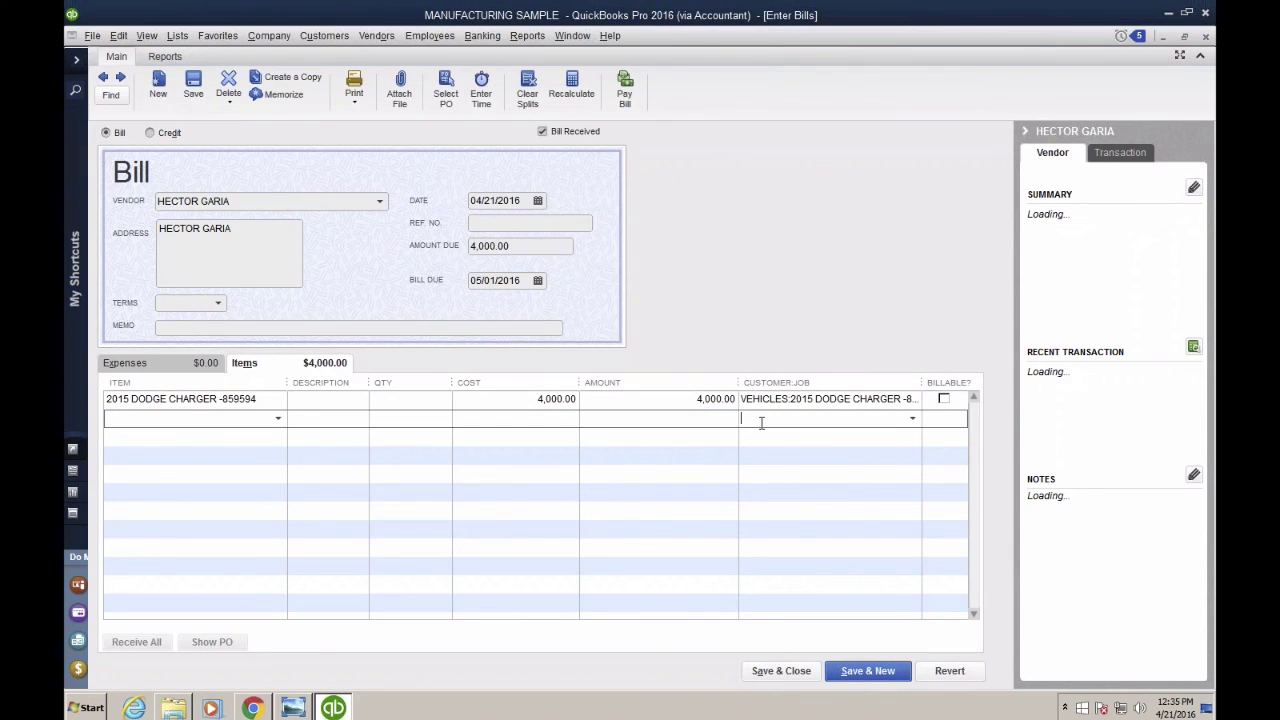
click(847, 399)
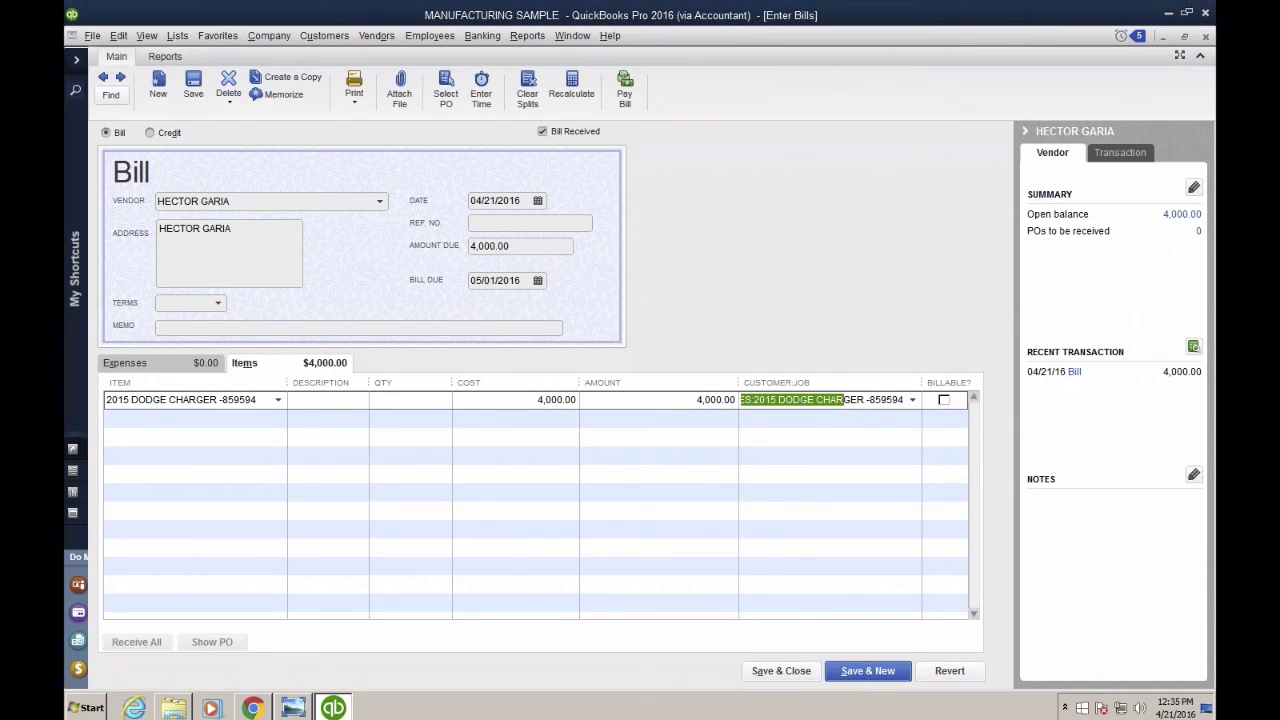
click(783, 672)
click(569, 229)
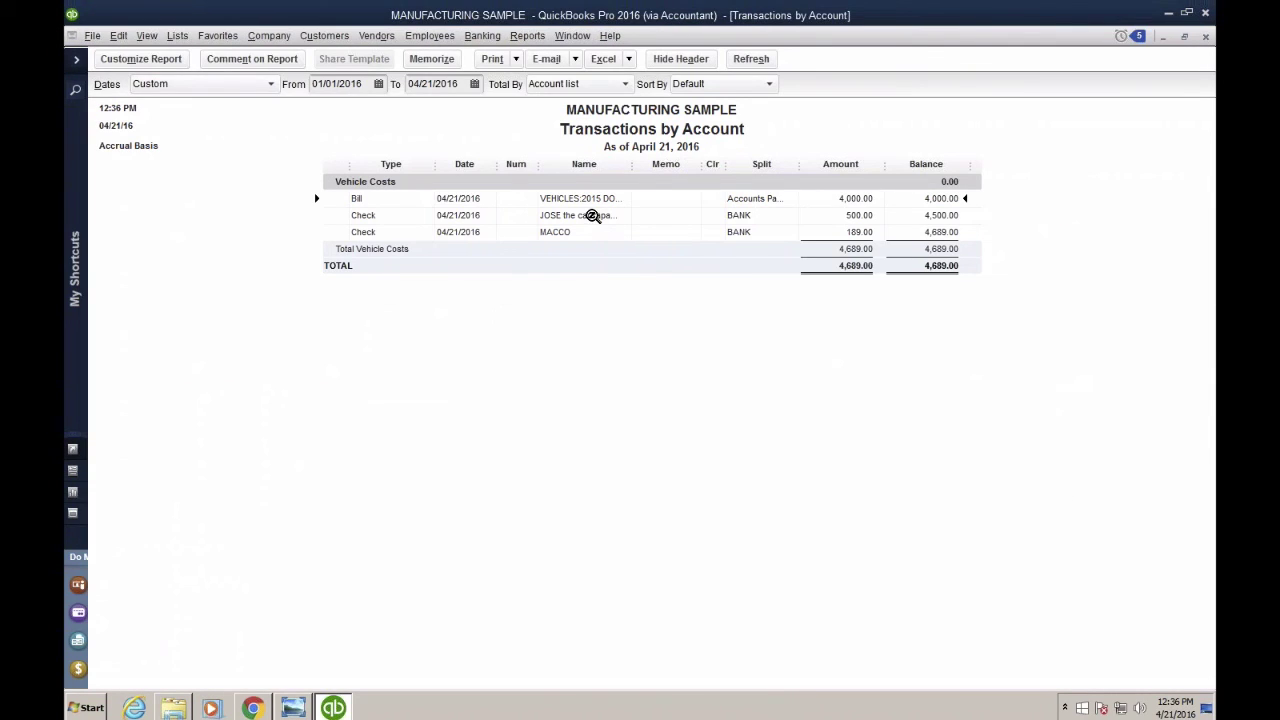
- Assign the 500.00 check's expense to the Dodge Charger job, non-billable, and save it
double_click(592, 215)
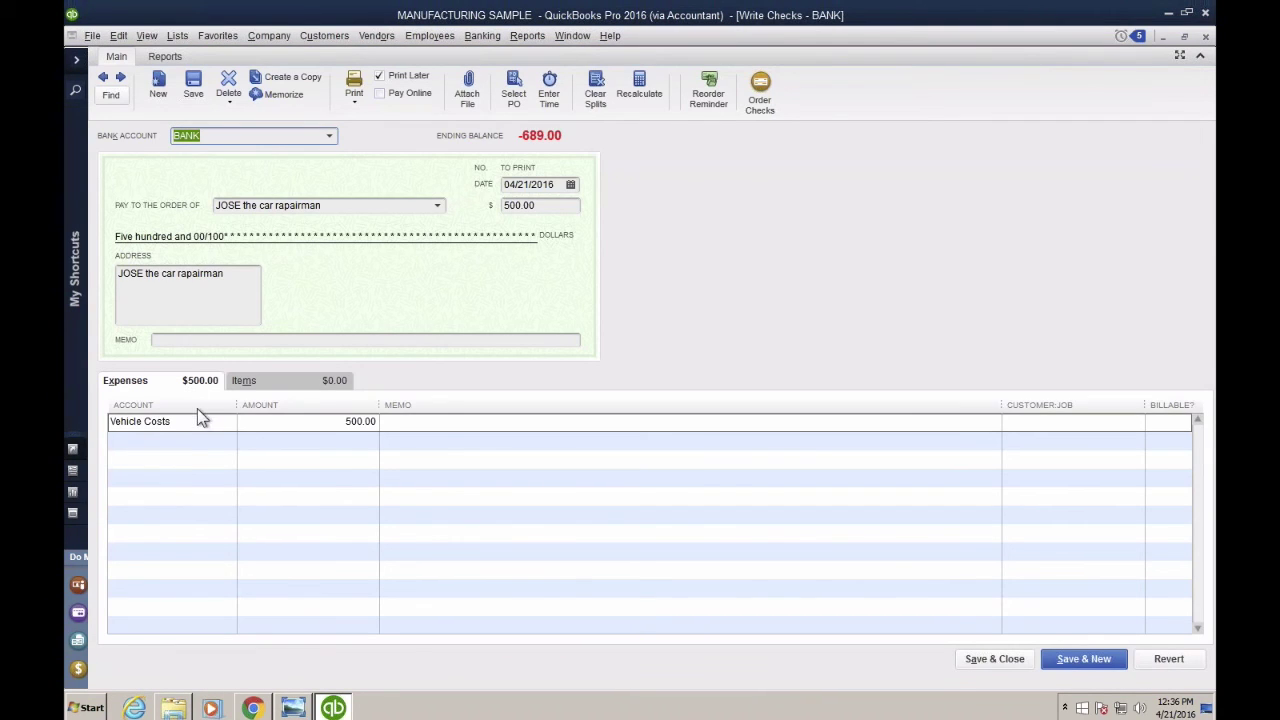
click(1133, 422)
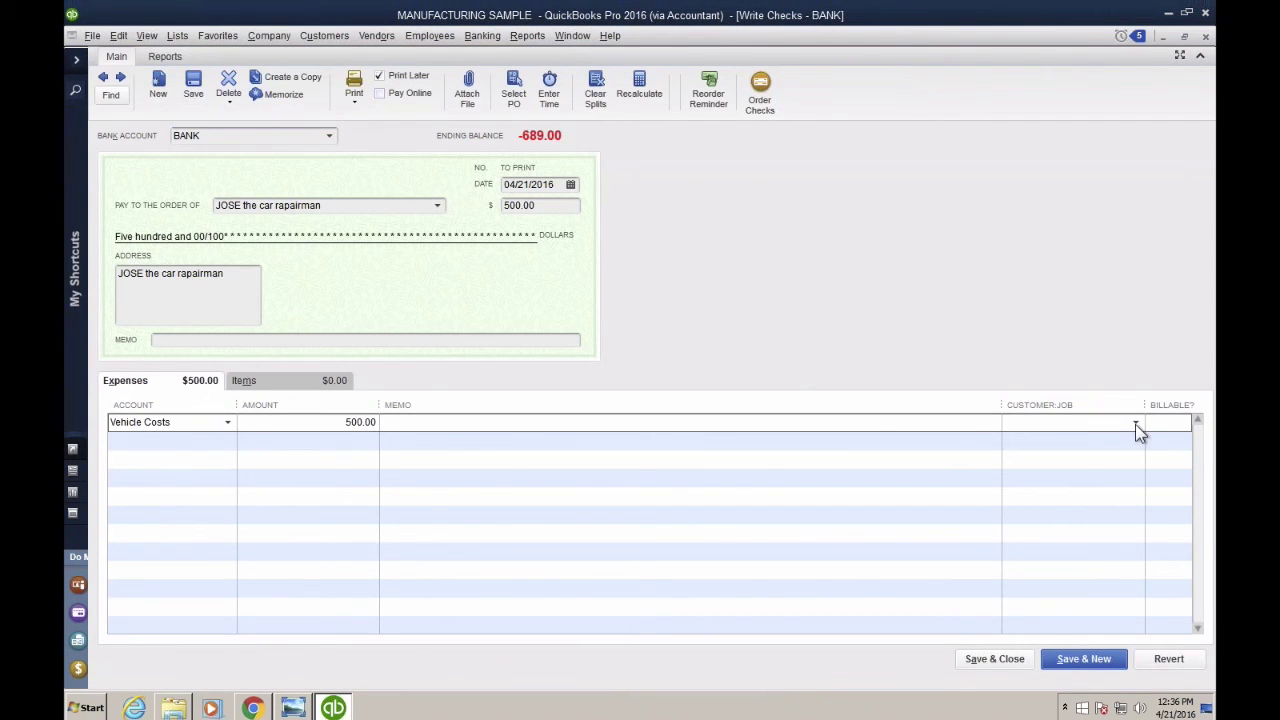
click(1135, 423)
click(967, 517)
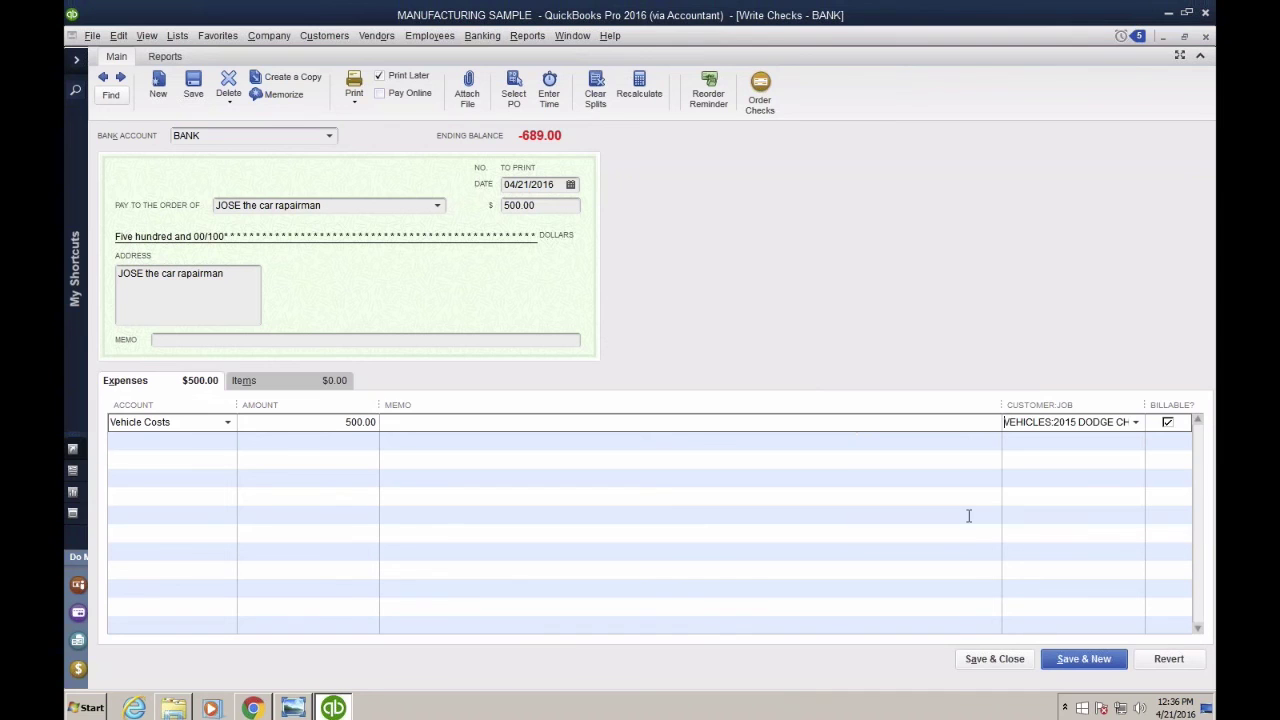
click(1168, 421)
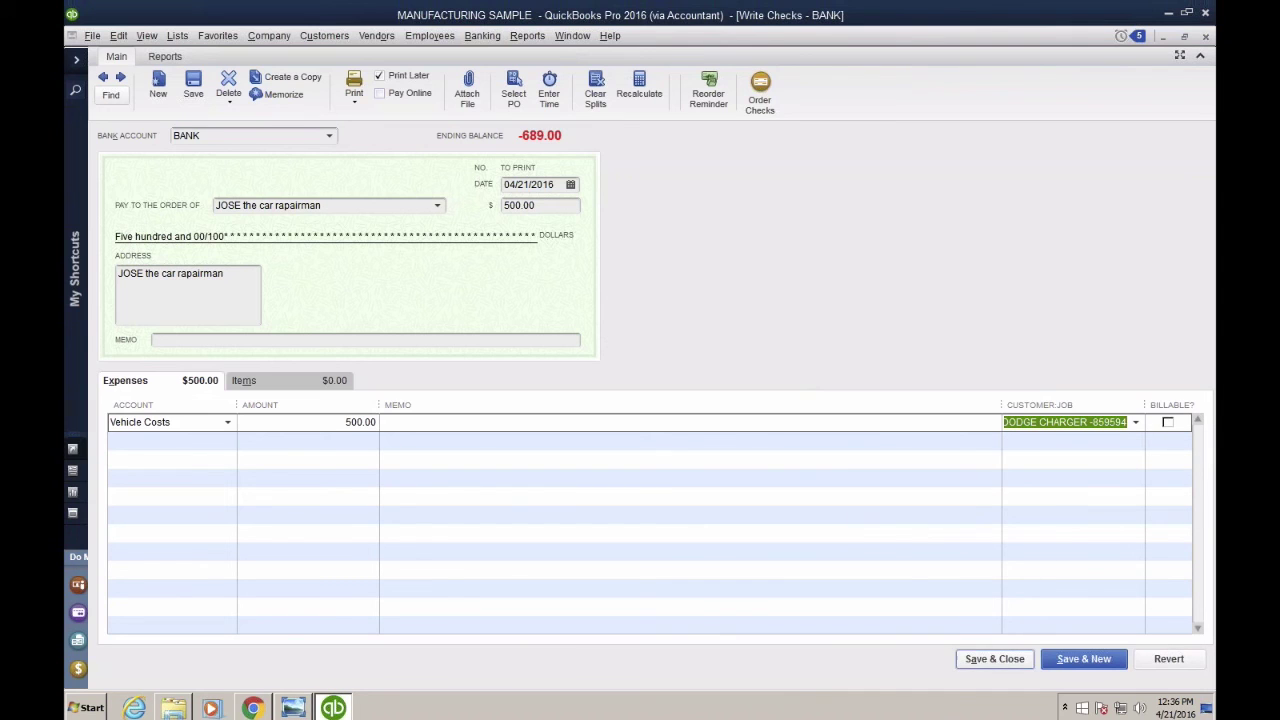
click(977, 658)
click(567, 238)
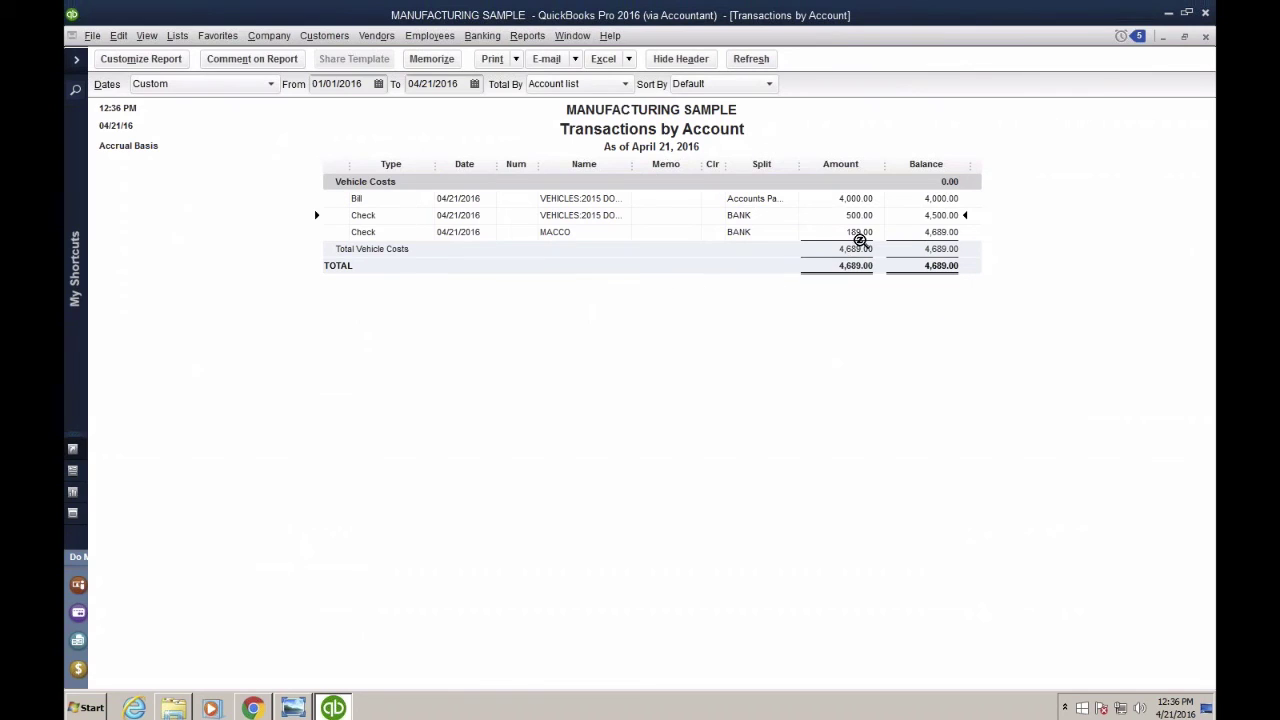
- Assign the 189.00 check's expense to the Dodge Charger job, non-billable, and save it
double_click(859, 236)
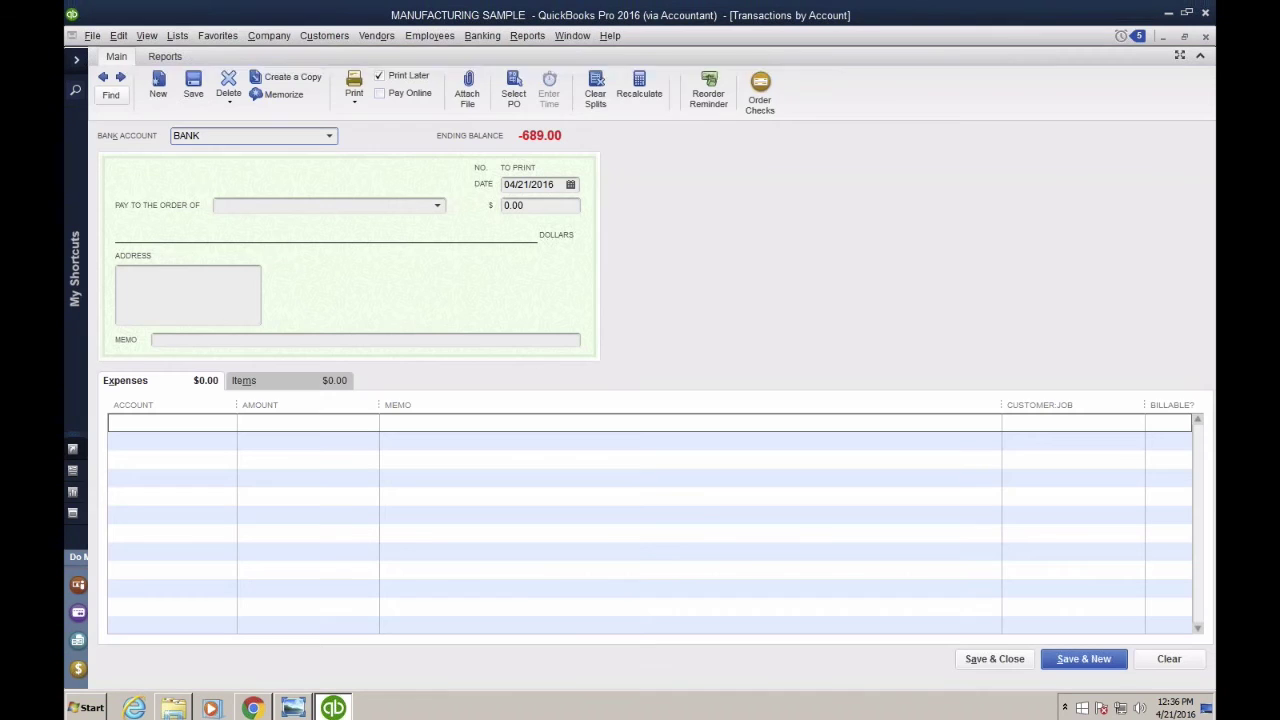
click(1004, 421)
click(1135, 421)
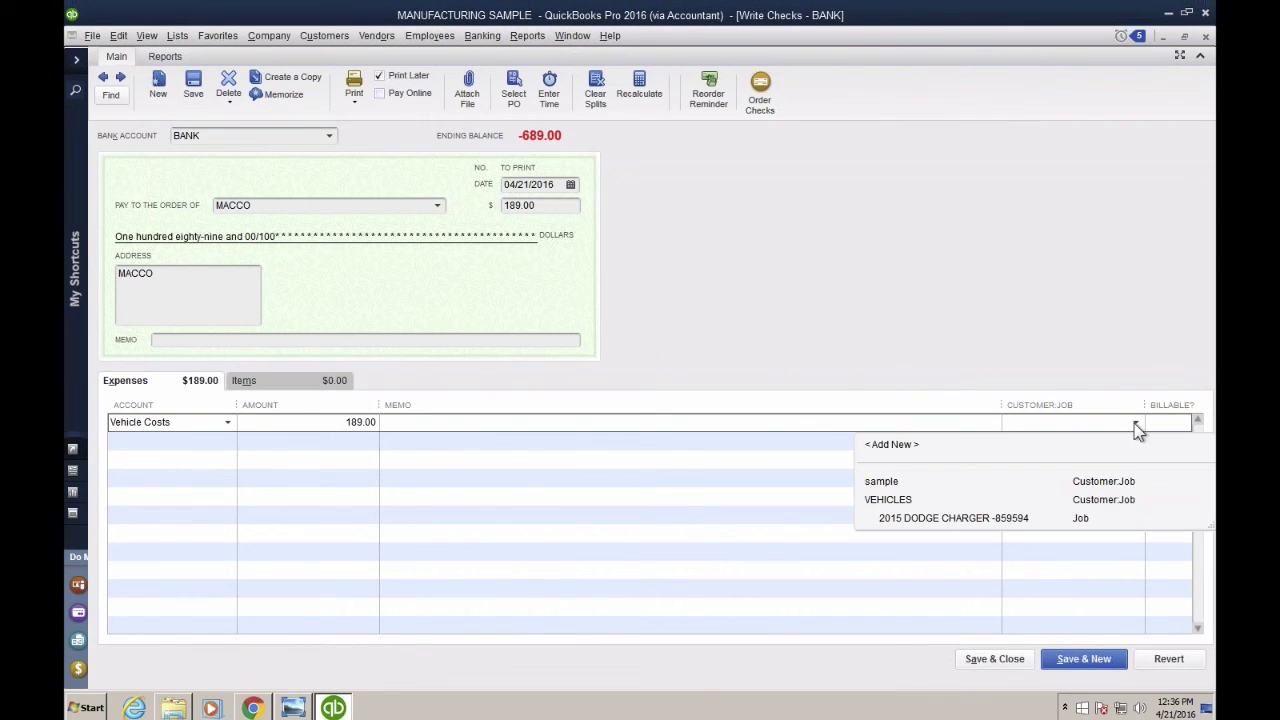
click(987, 510)
click(1168, 421)
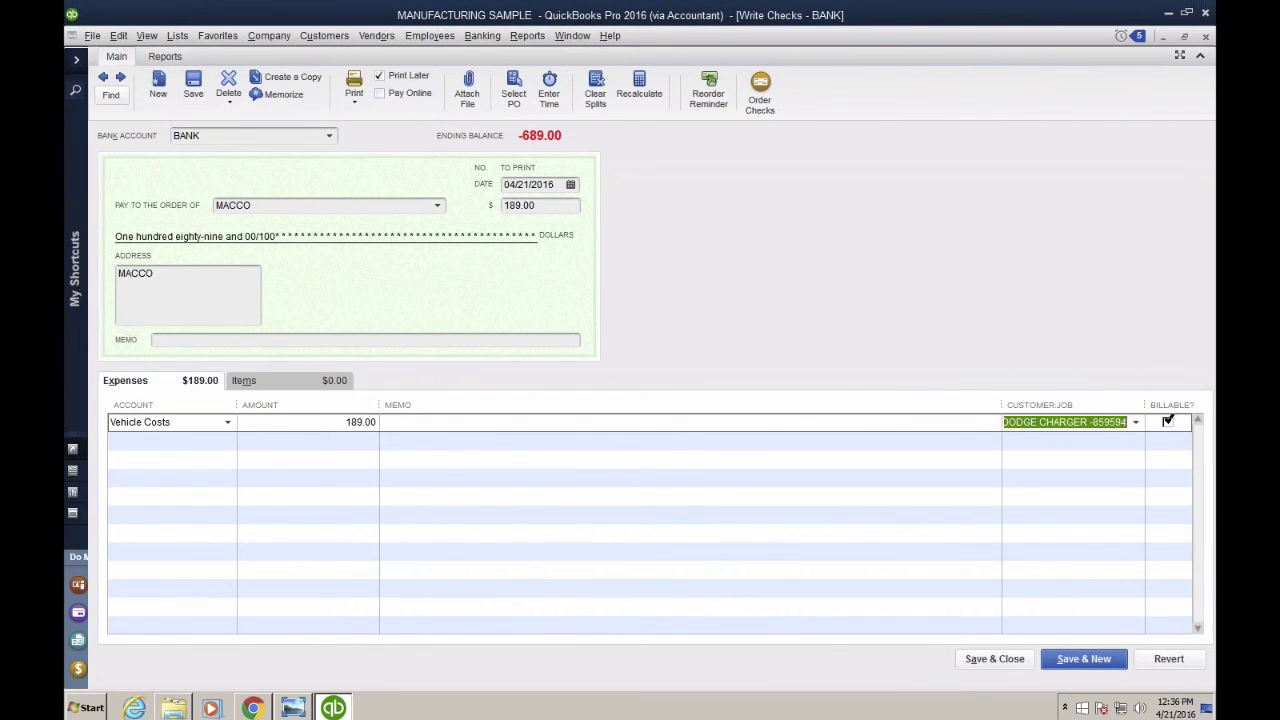
click(982, 660)
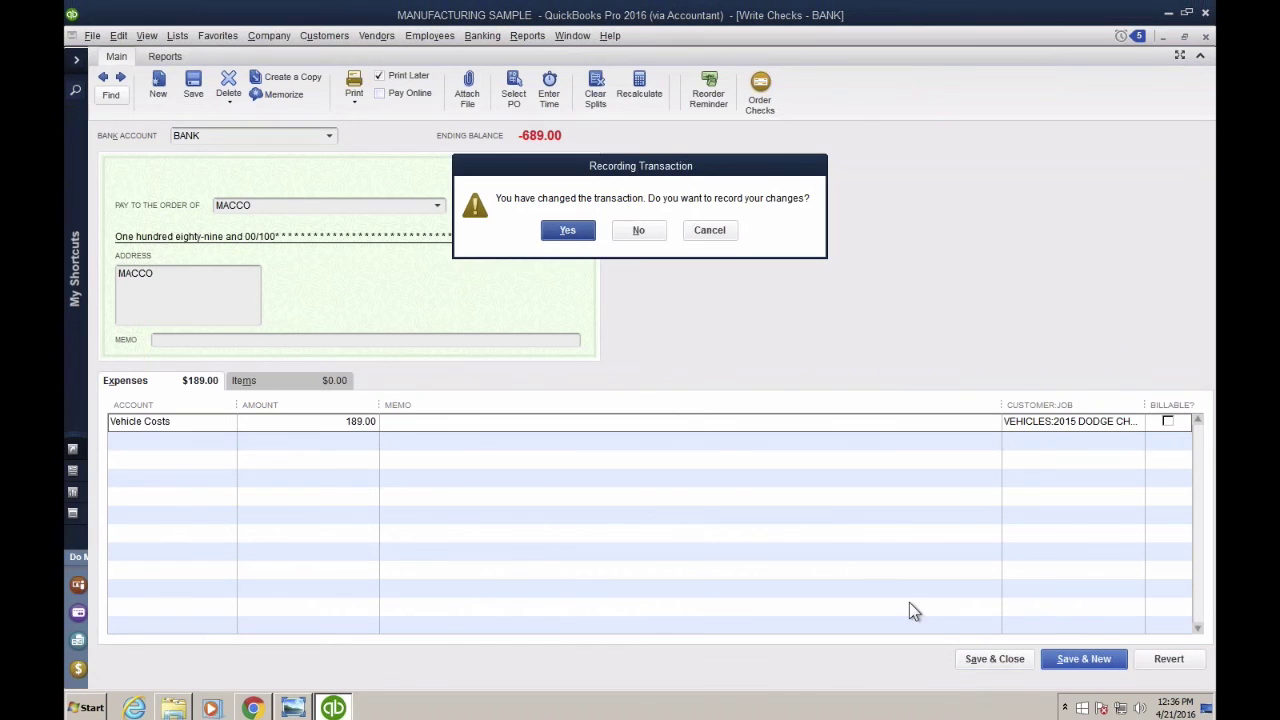
click(568, 231)
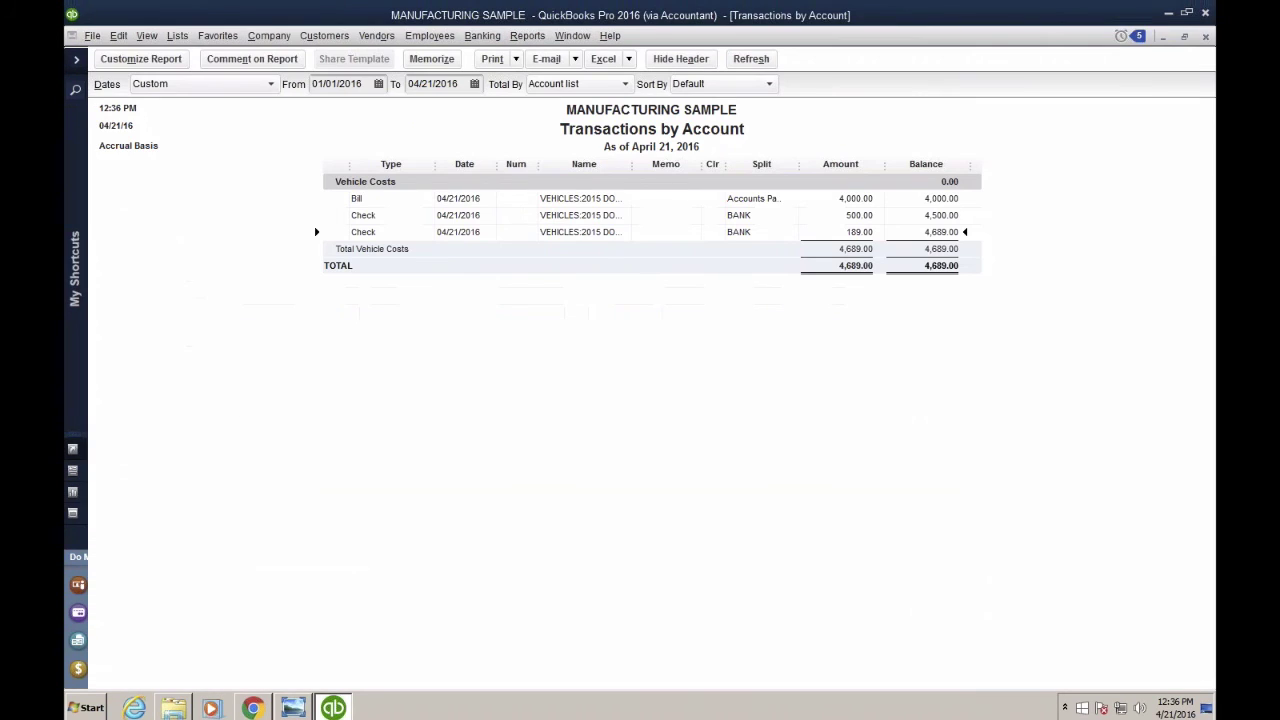
- Total the report by Customer and reopen the 4,000.00 Dodge Charger bill
click(577, 86)
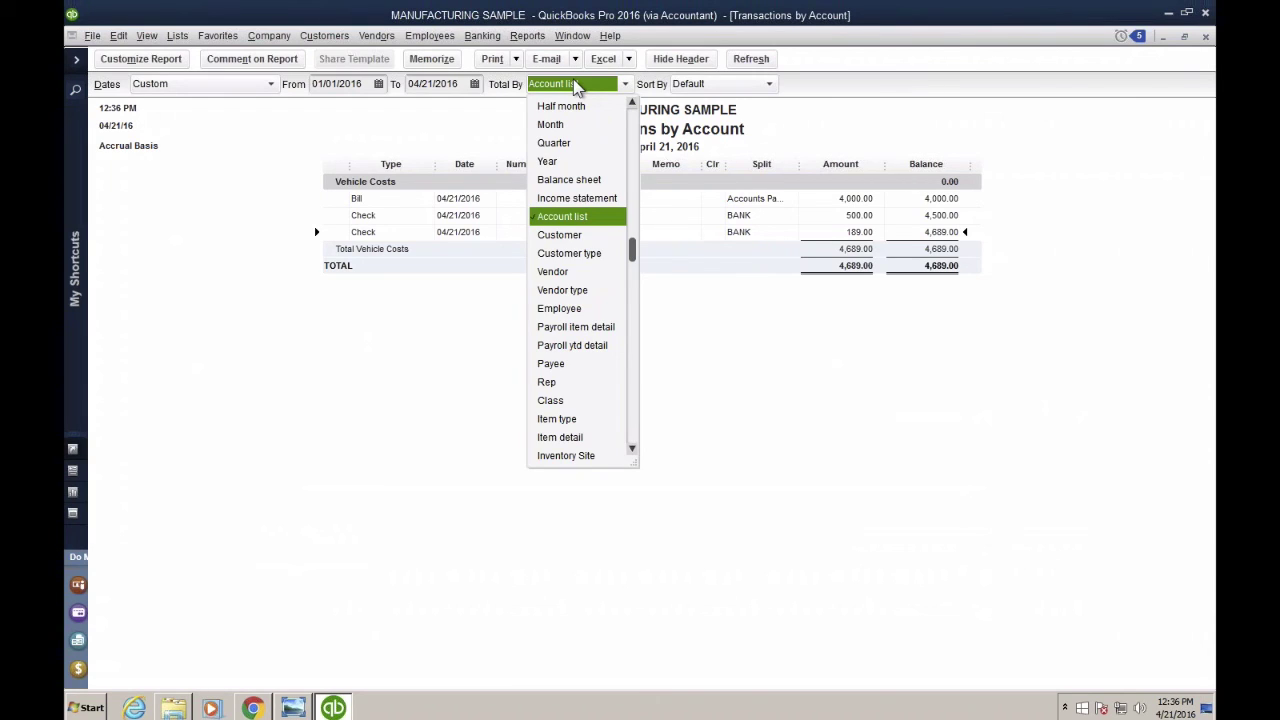
click(575, 236)
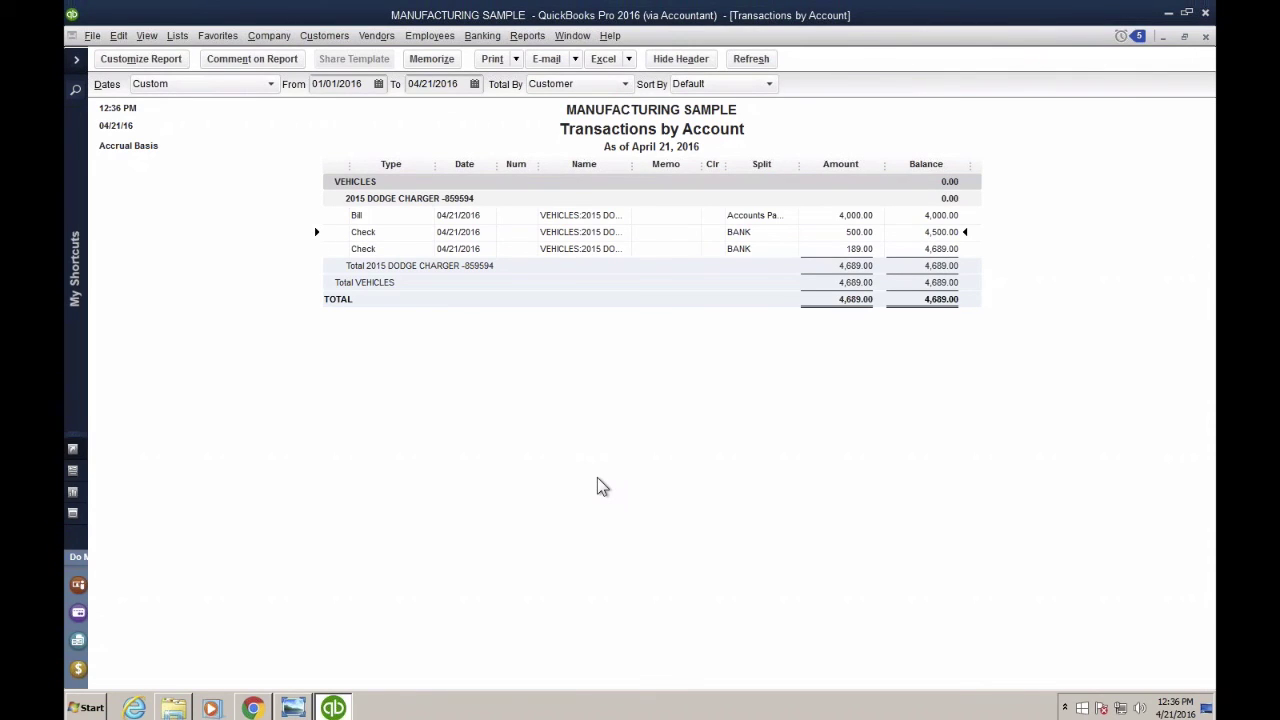
double_click(575, 215)
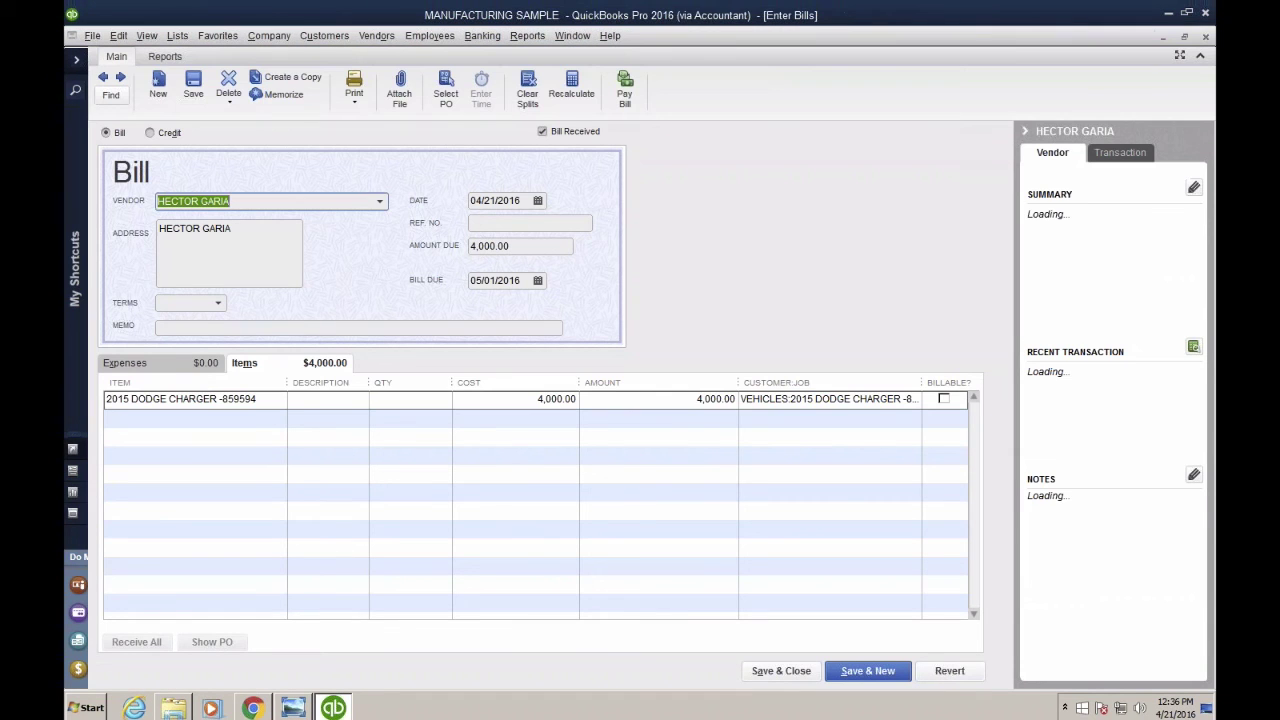
- Duplicate the bill and quick-add a new vendor by name as its vendor
right_click(688, 252)
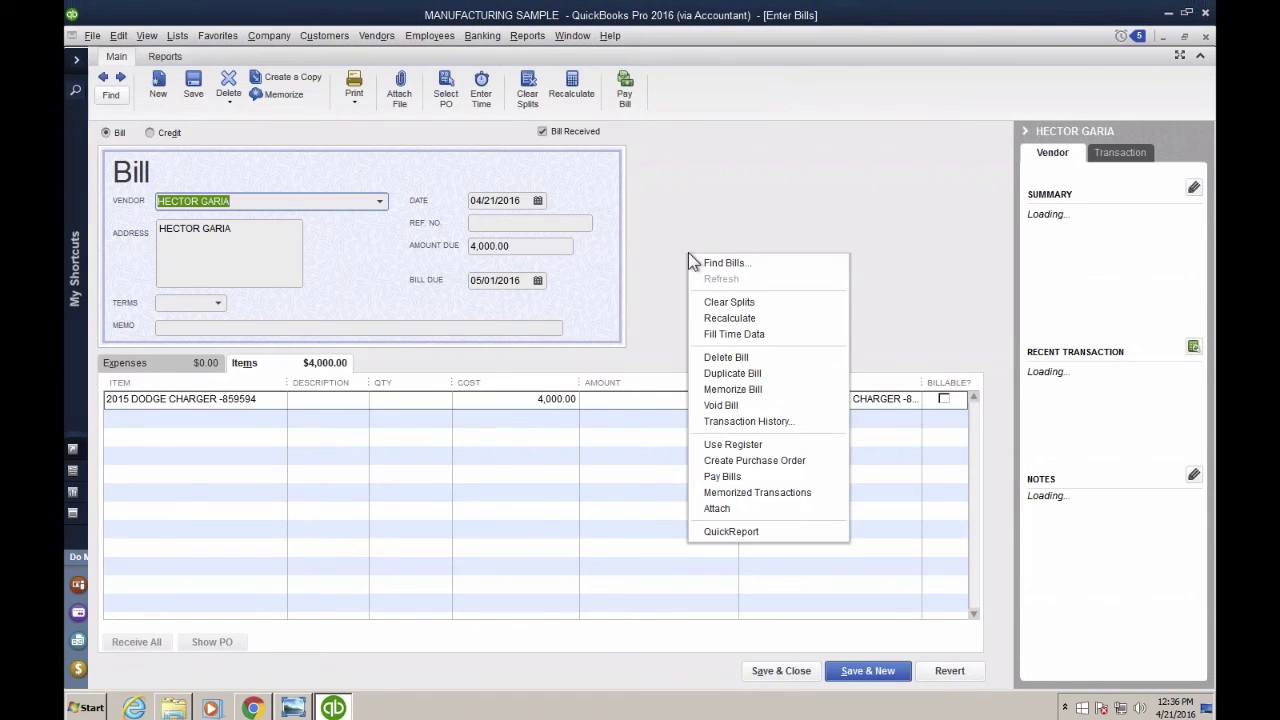
click(731, 373)
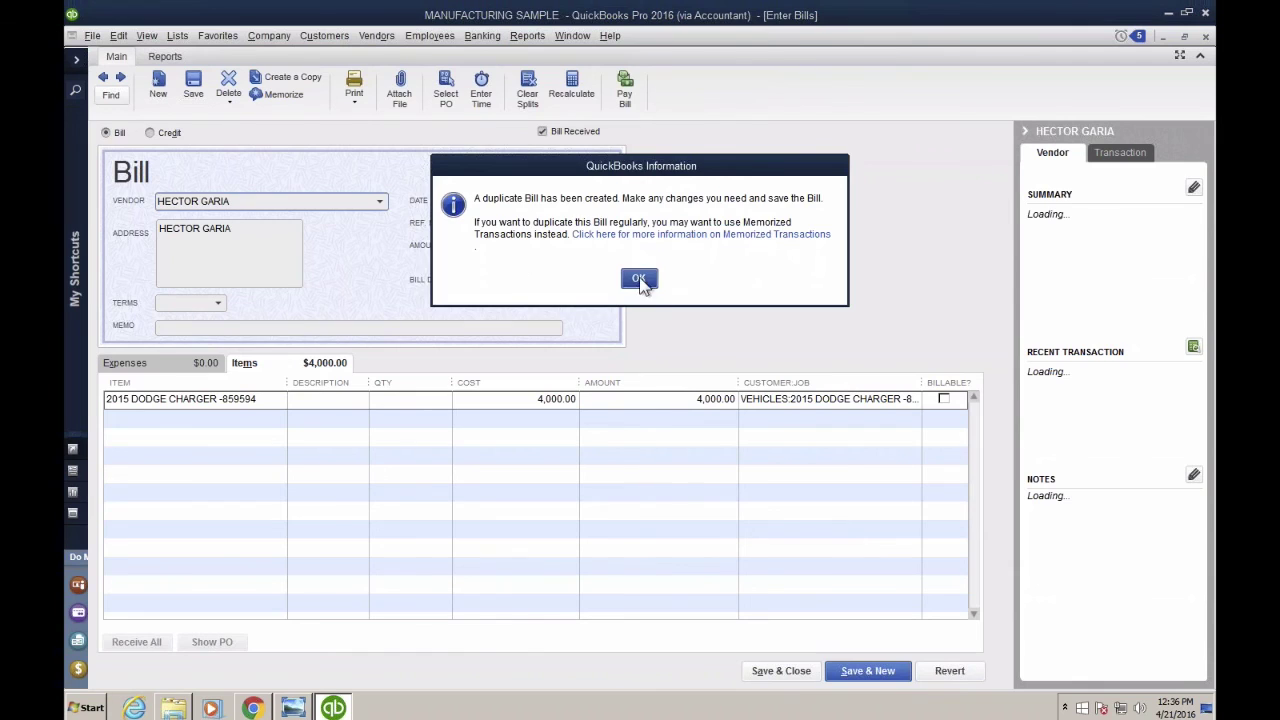
click(639, 280)
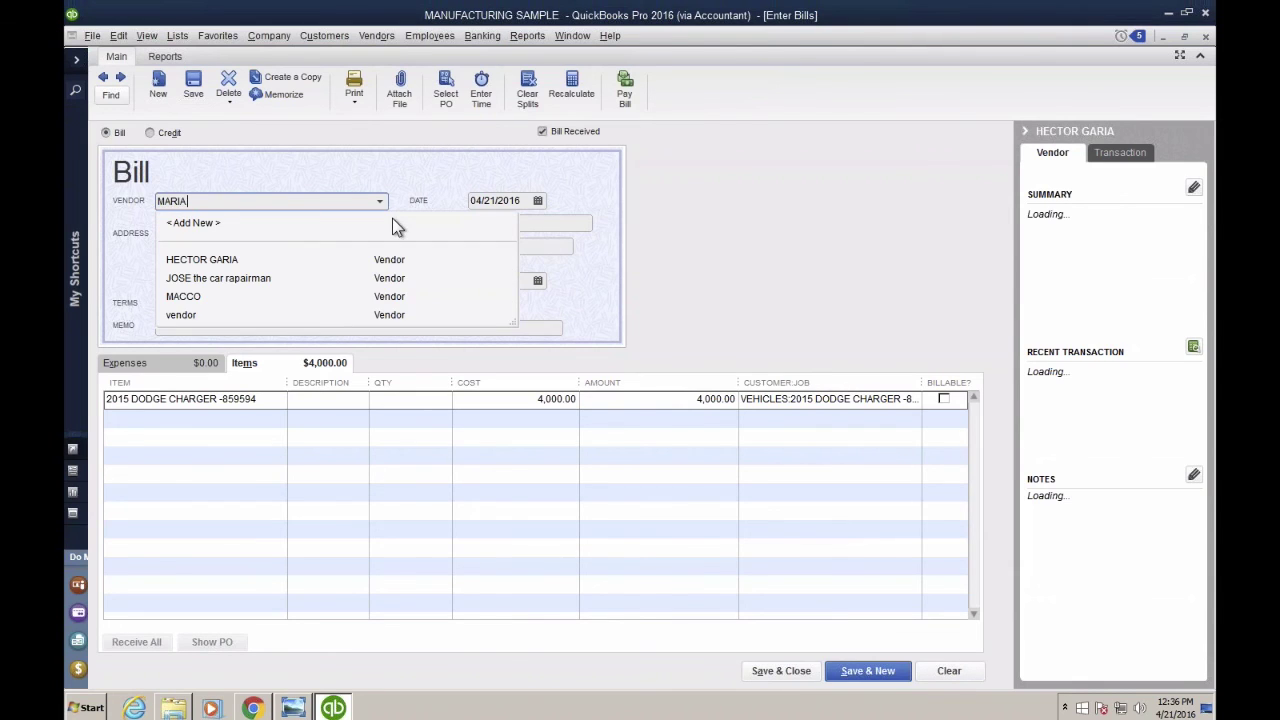
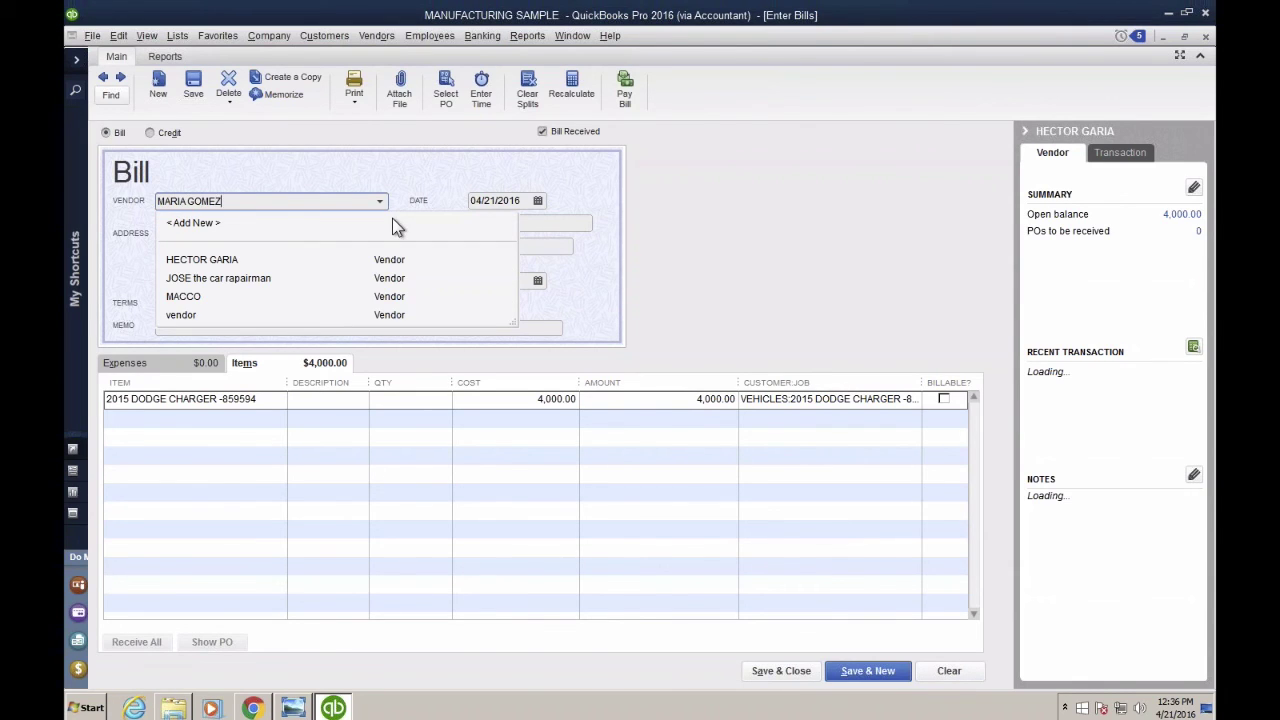
key(Tab)
key(Return)
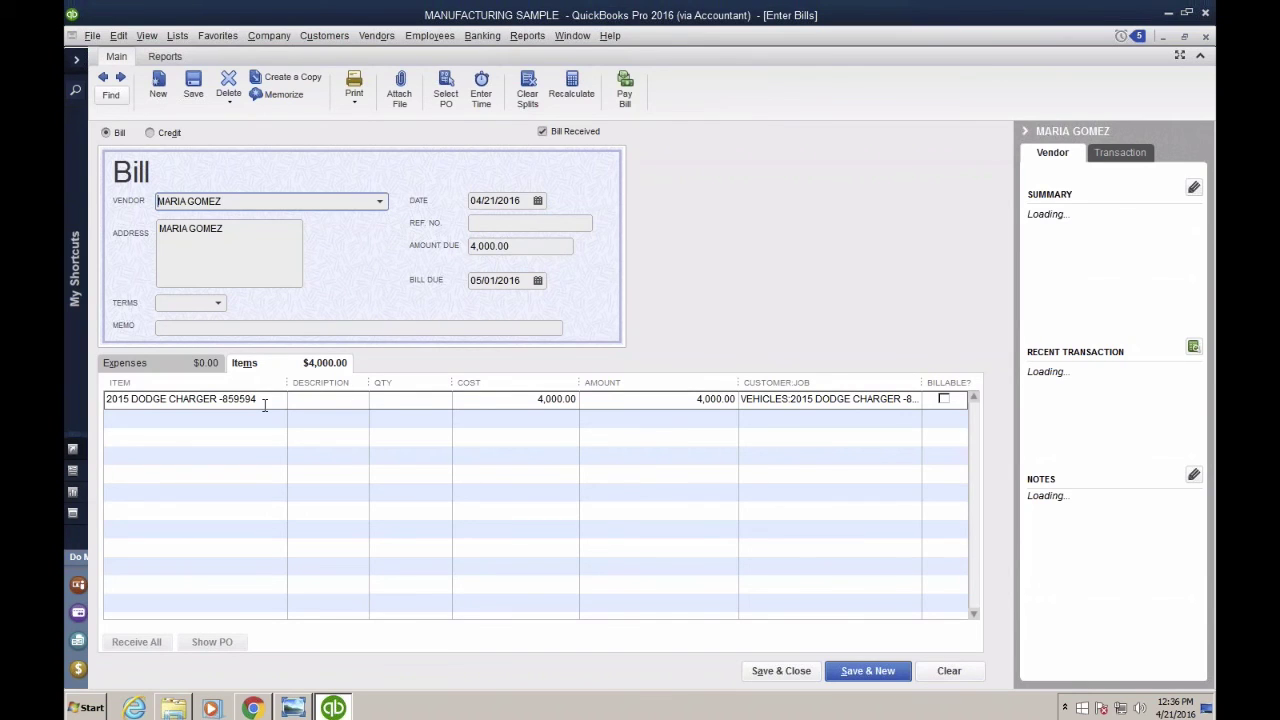
- Enter 2014 PORCHE 911 as the new item name on the bill line
click(265, 403)
text(201)
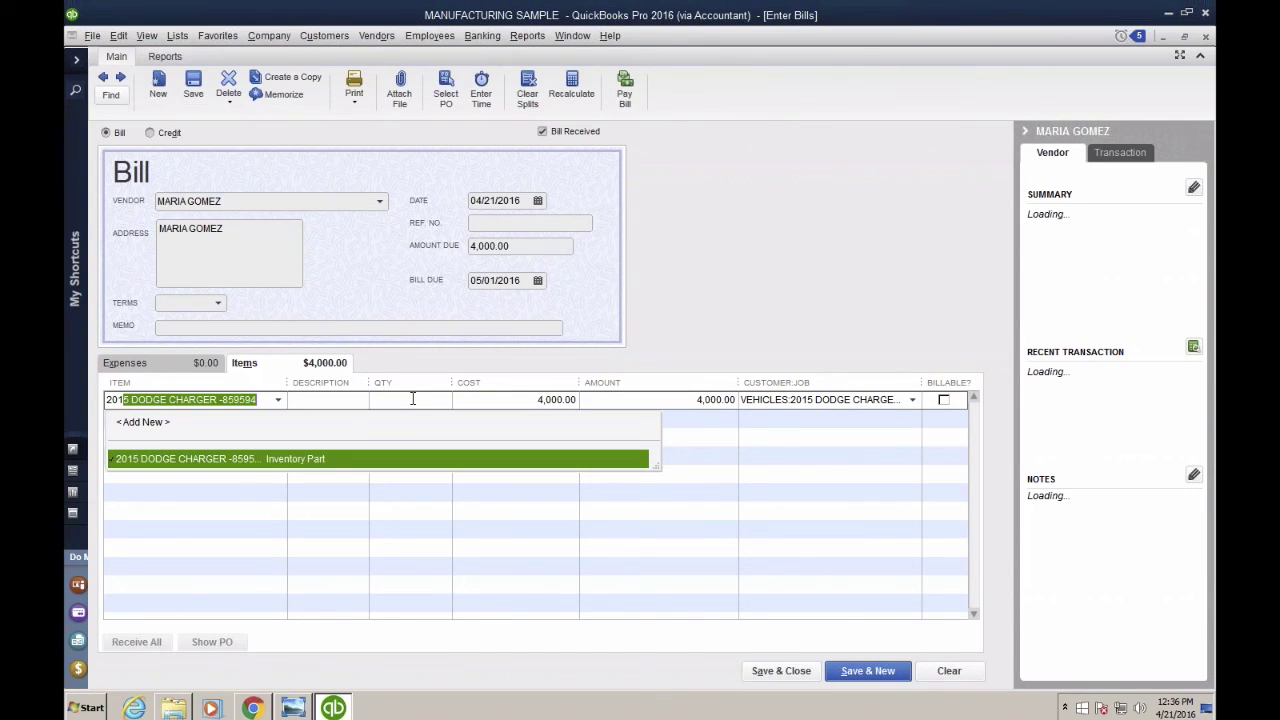
text(4 PR)
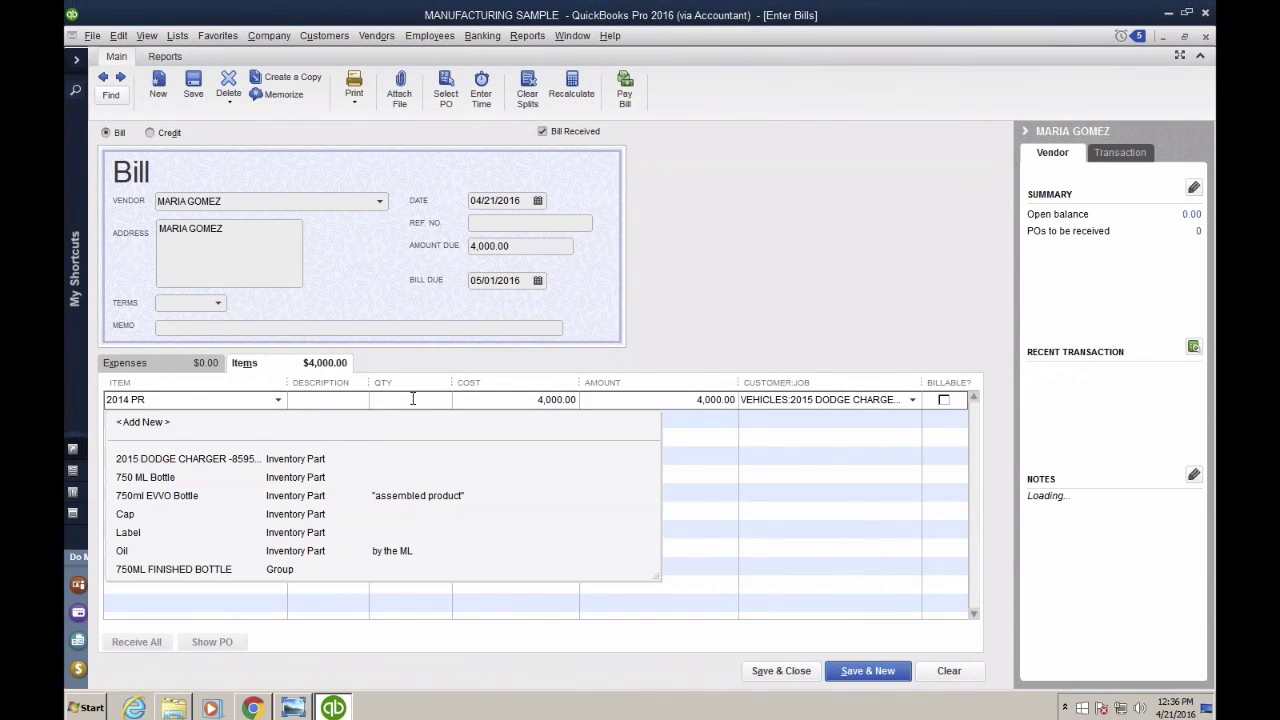
key(BackSpace)
text(ORCHAE 911)
- Create 2014 PORCHE 911 as an inventory part with Sales income and Vehicle Costs asset accounts
key(Tab)
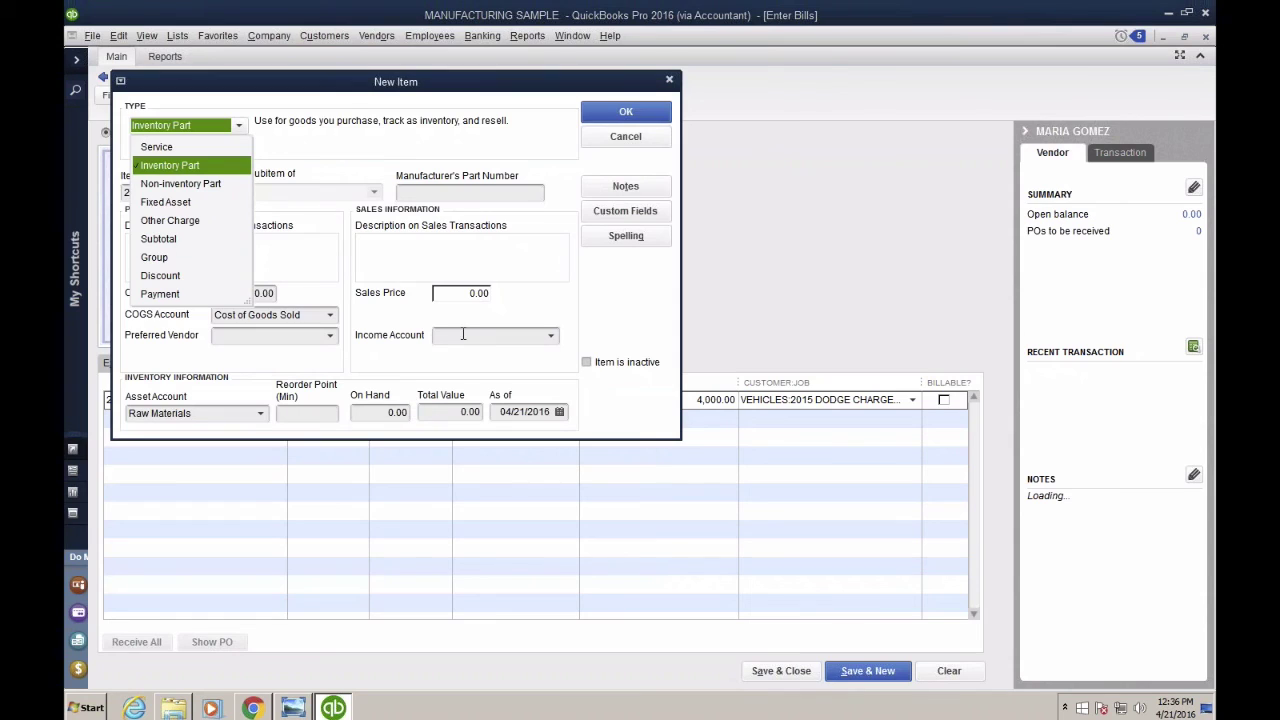
click(626, 111)
click(640, 231)
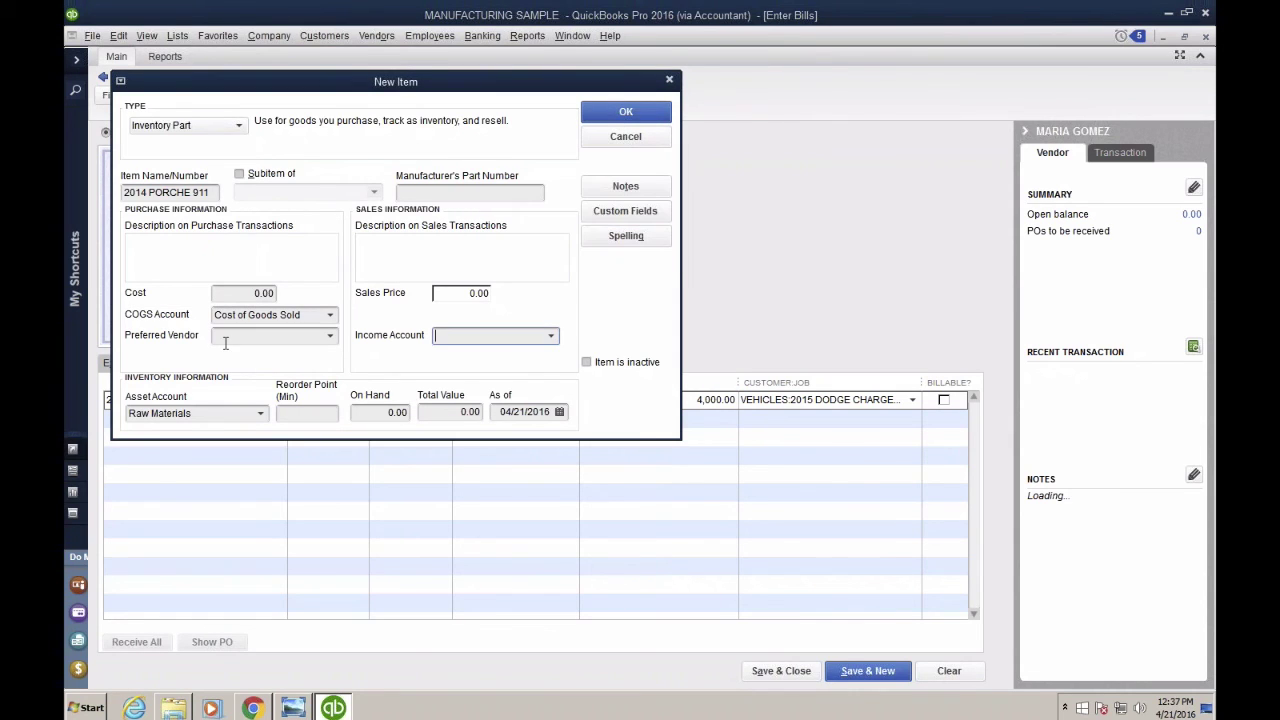
text(Sales)
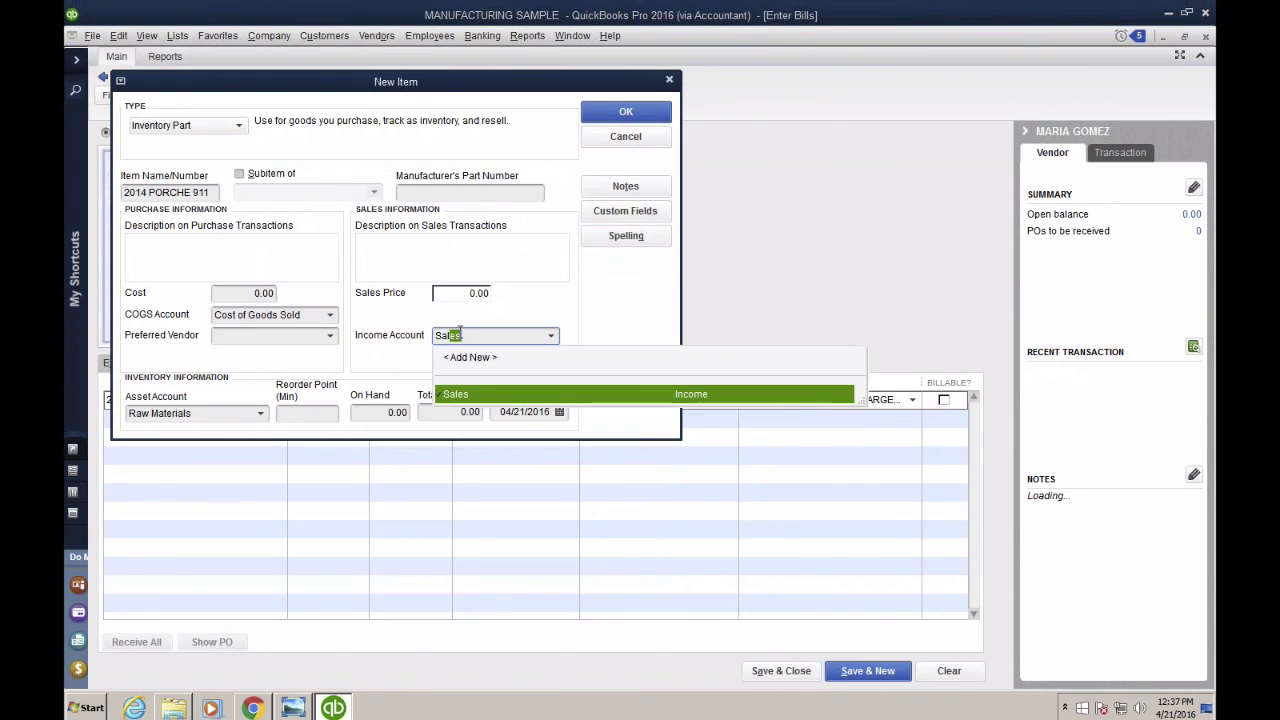
key(Tab)
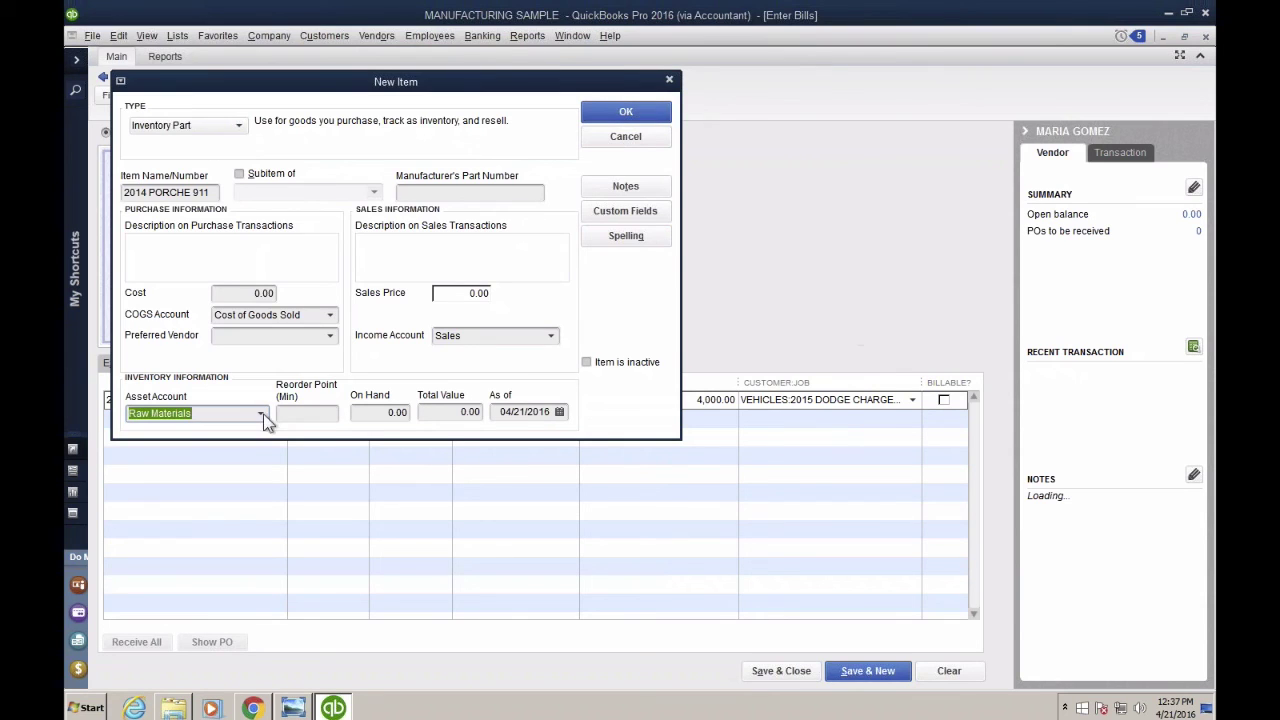
click(260, 413)
key(Tab)
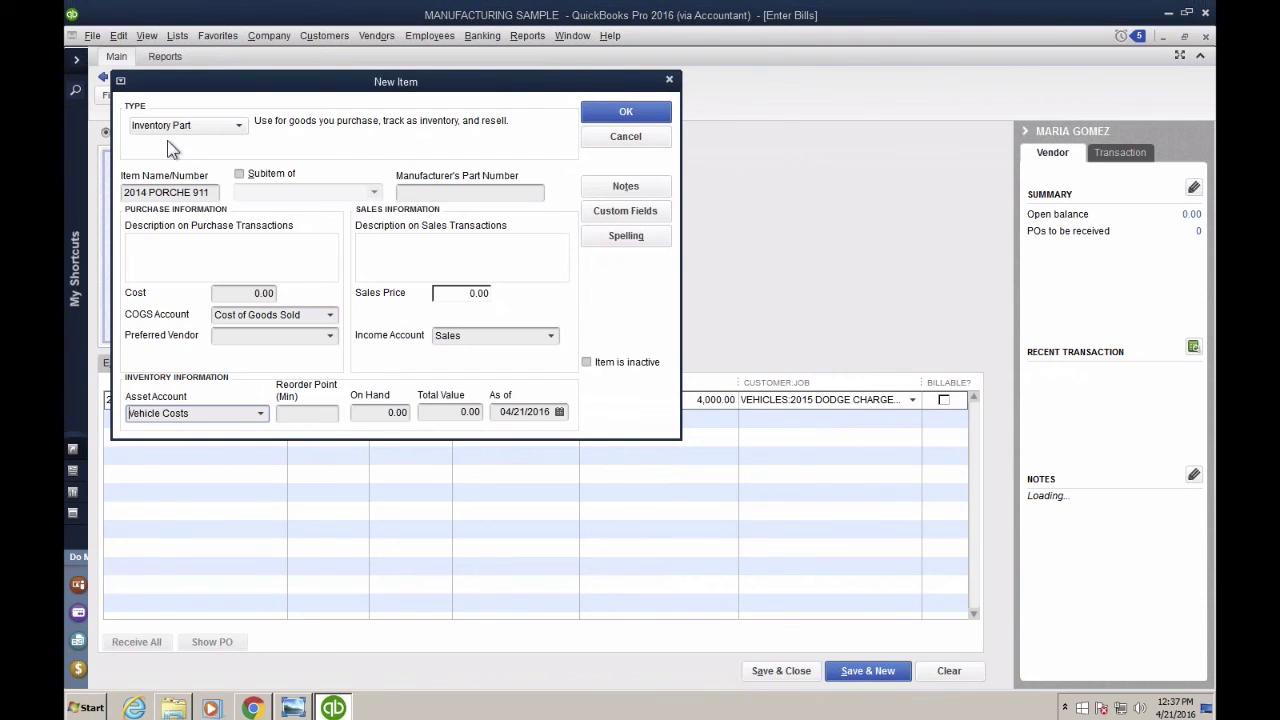
click(625, 112)
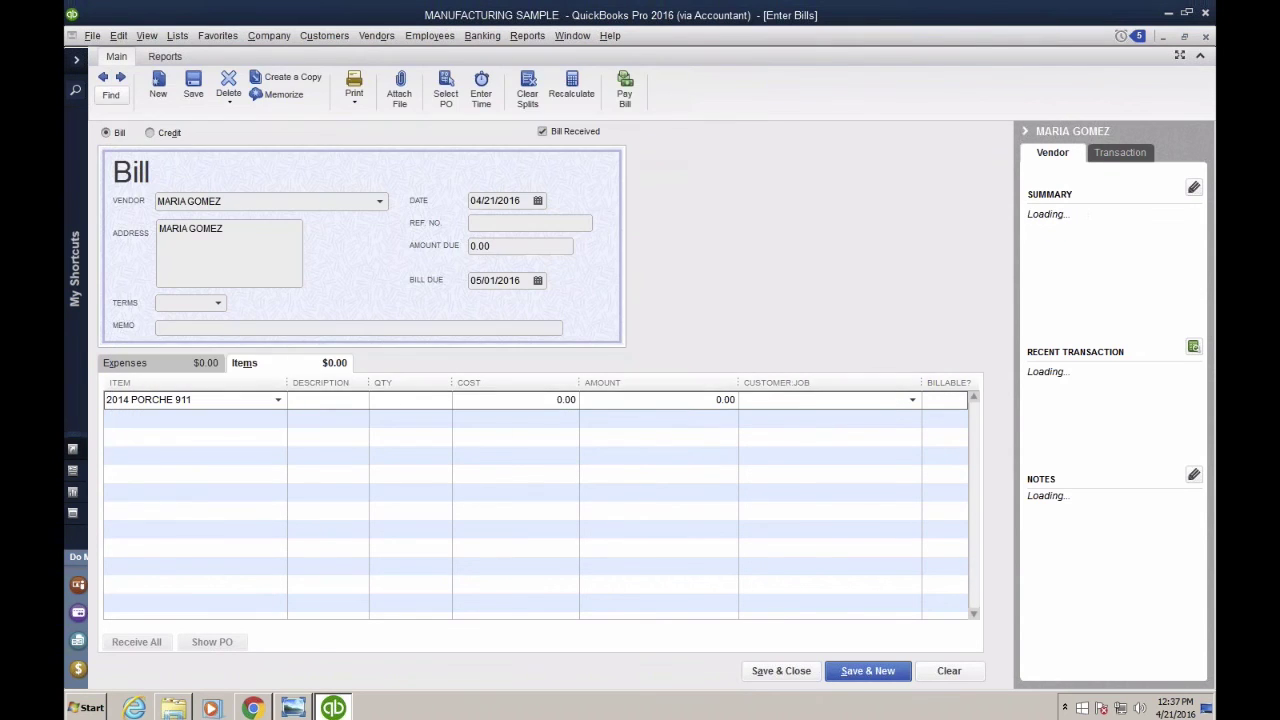
- Set the Porche line cost to 38,000 without updating the item's stored cost
click(495, 401)
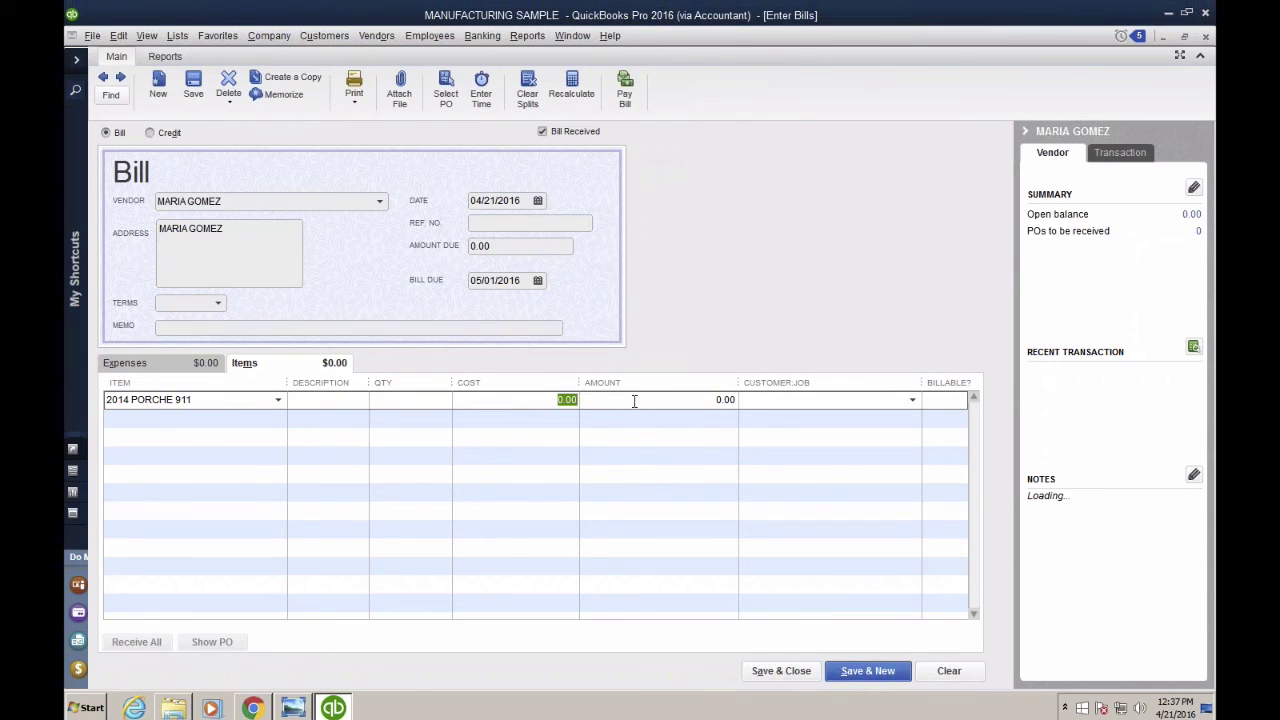
text(38000)
key(Tab)
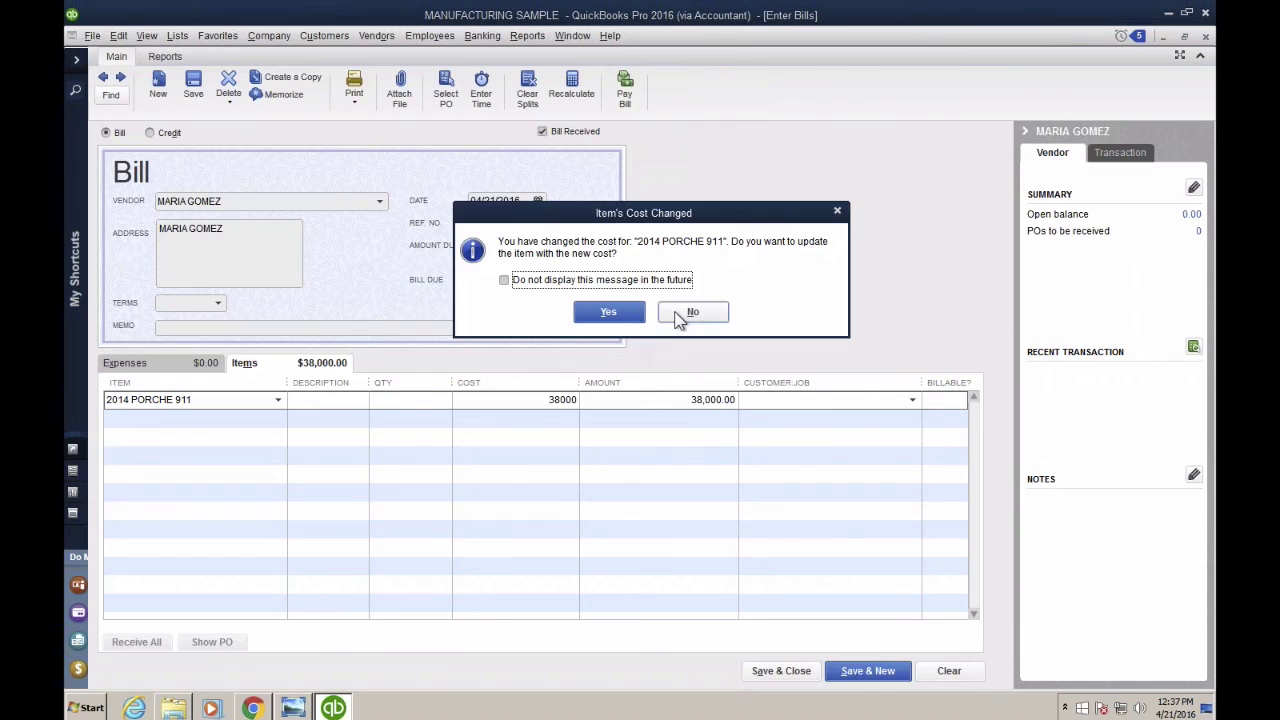
click(683, 311)
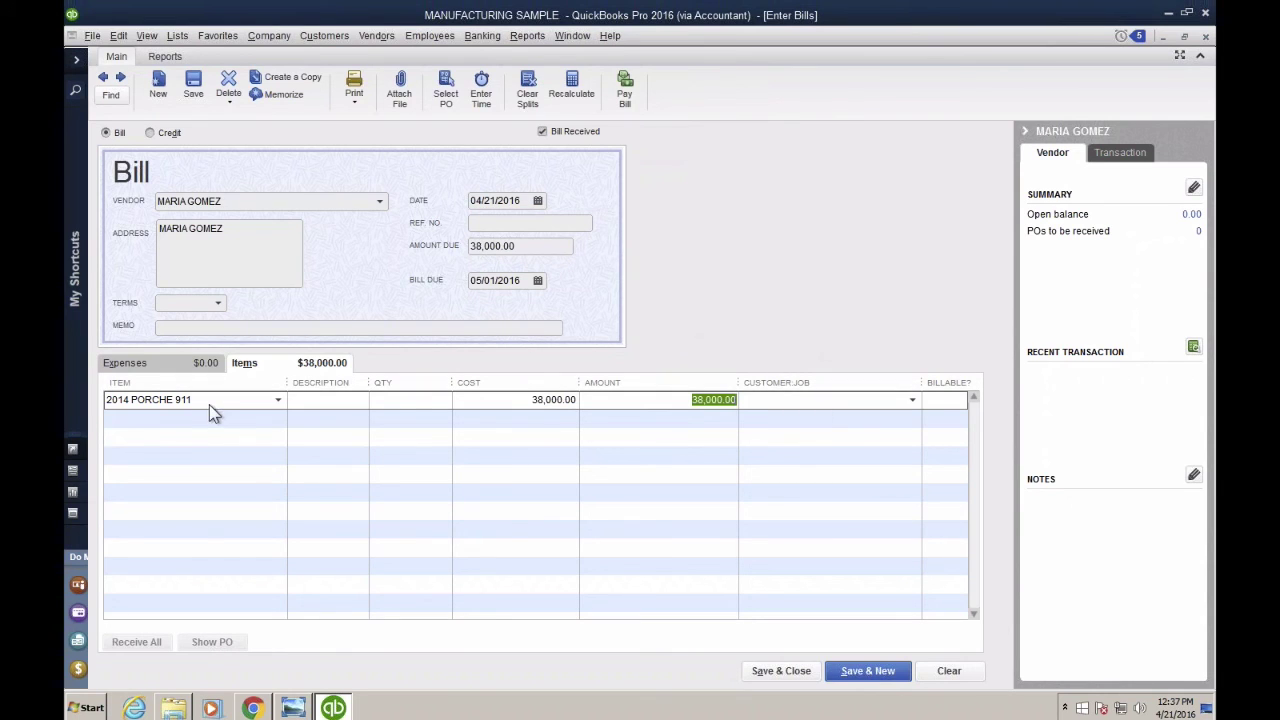
- Assign the line to a quick-added job VEHICLES:2014 PORCHE 911
key(Tab)
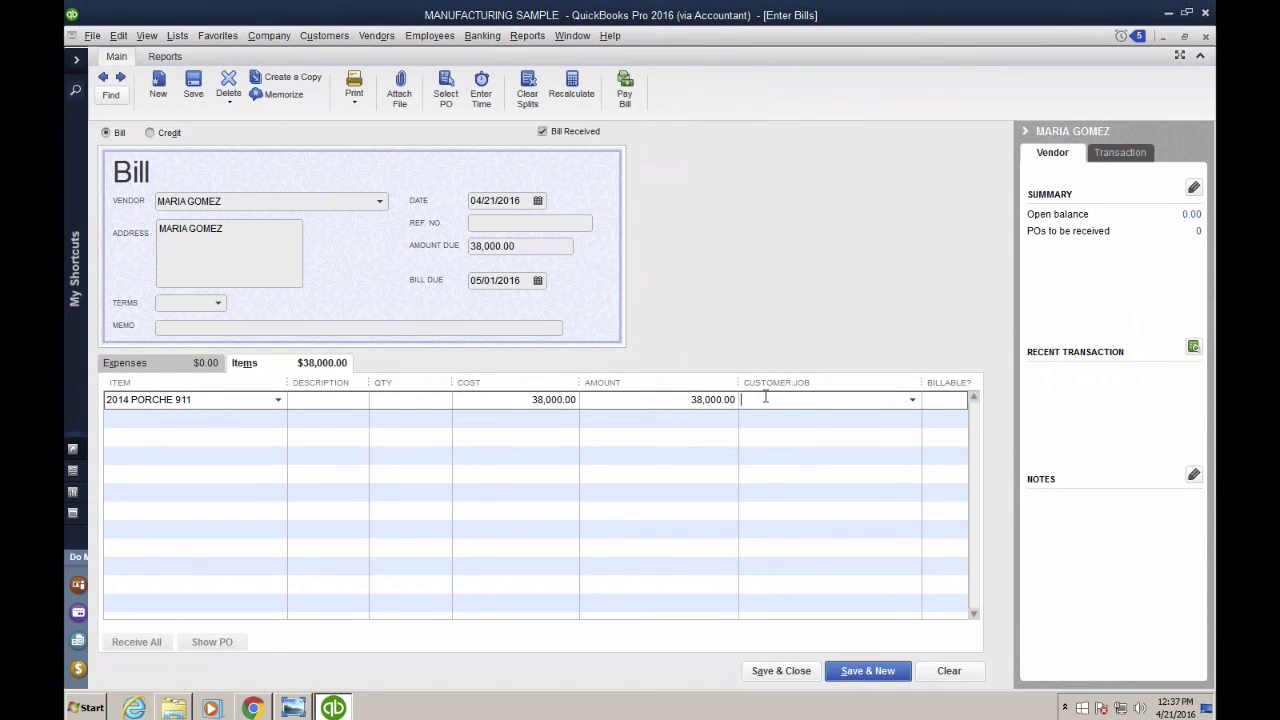
text(vo)
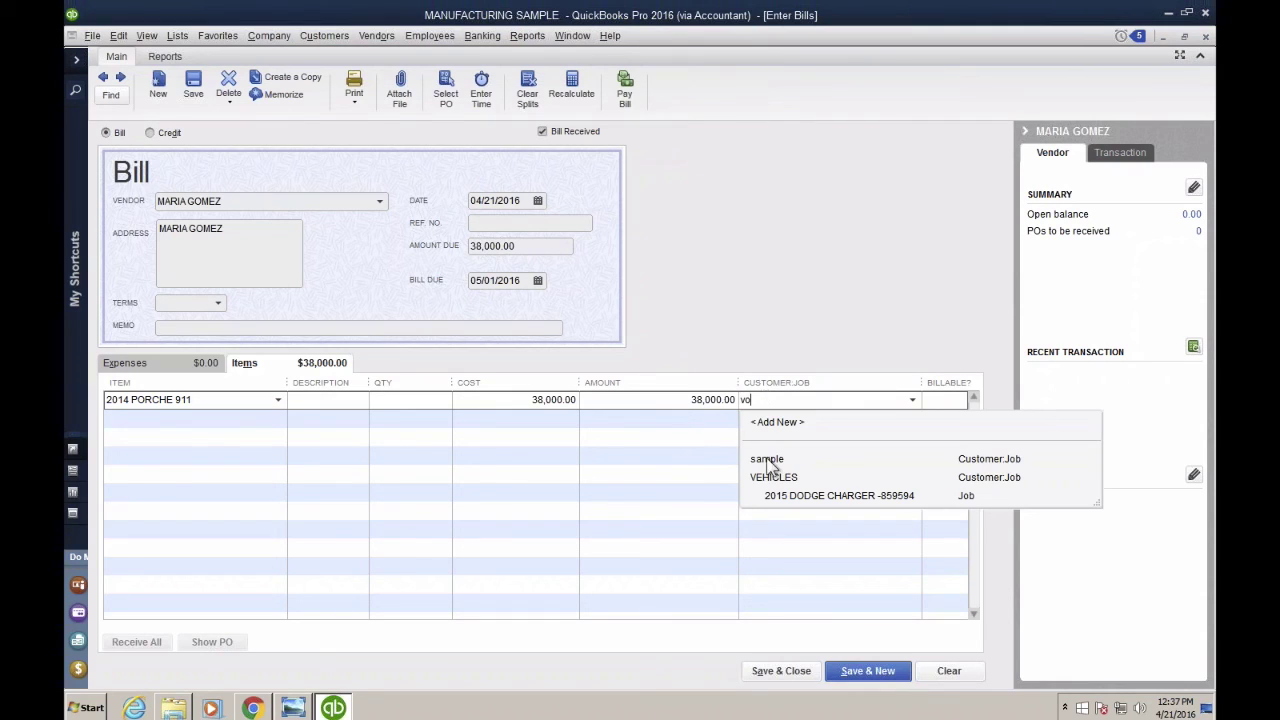
click(776, 478)
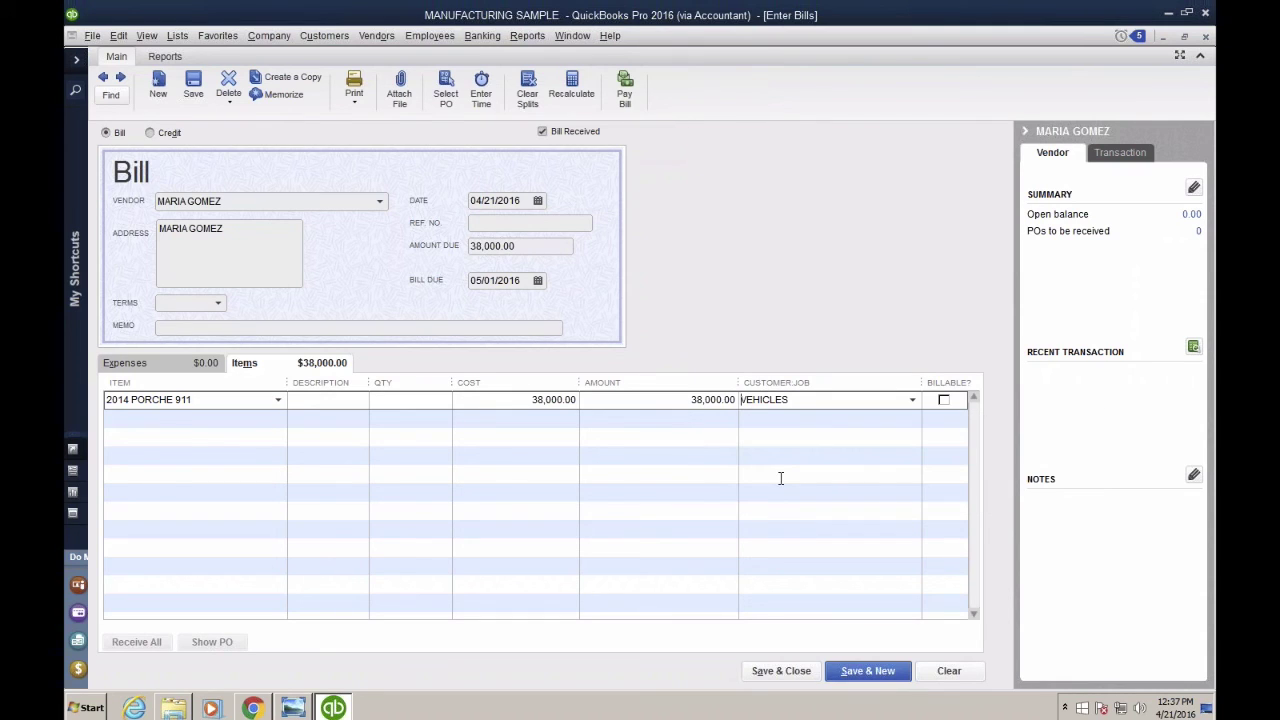
click(820, 399)
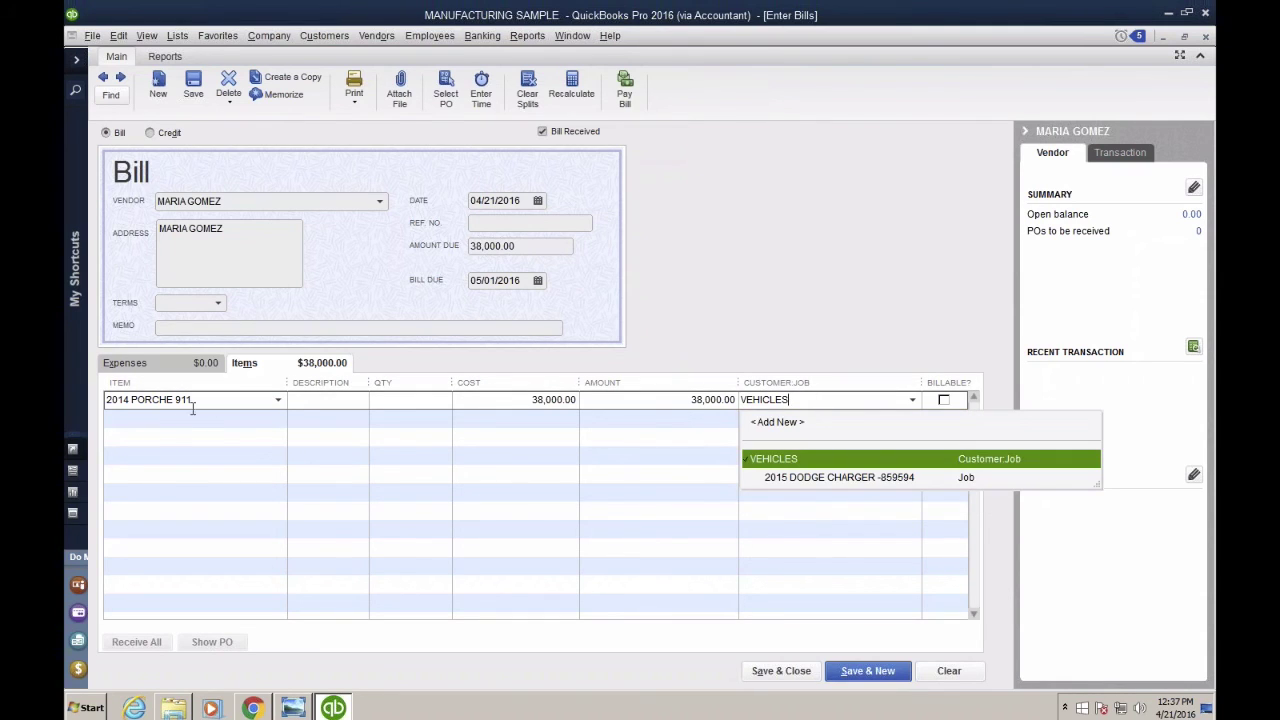
drag(224, 400, 69, 396)
key(ctrl+c)
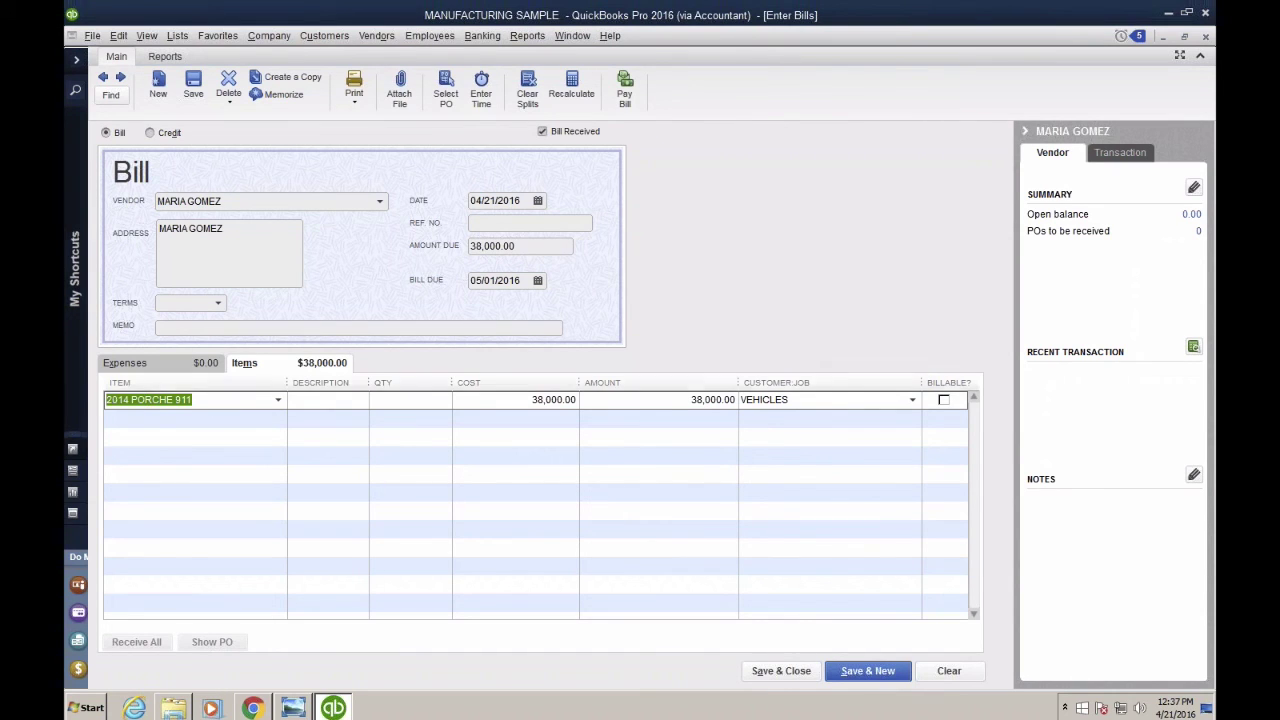
click(816, 399)
text(:)
key(ctrl+v)
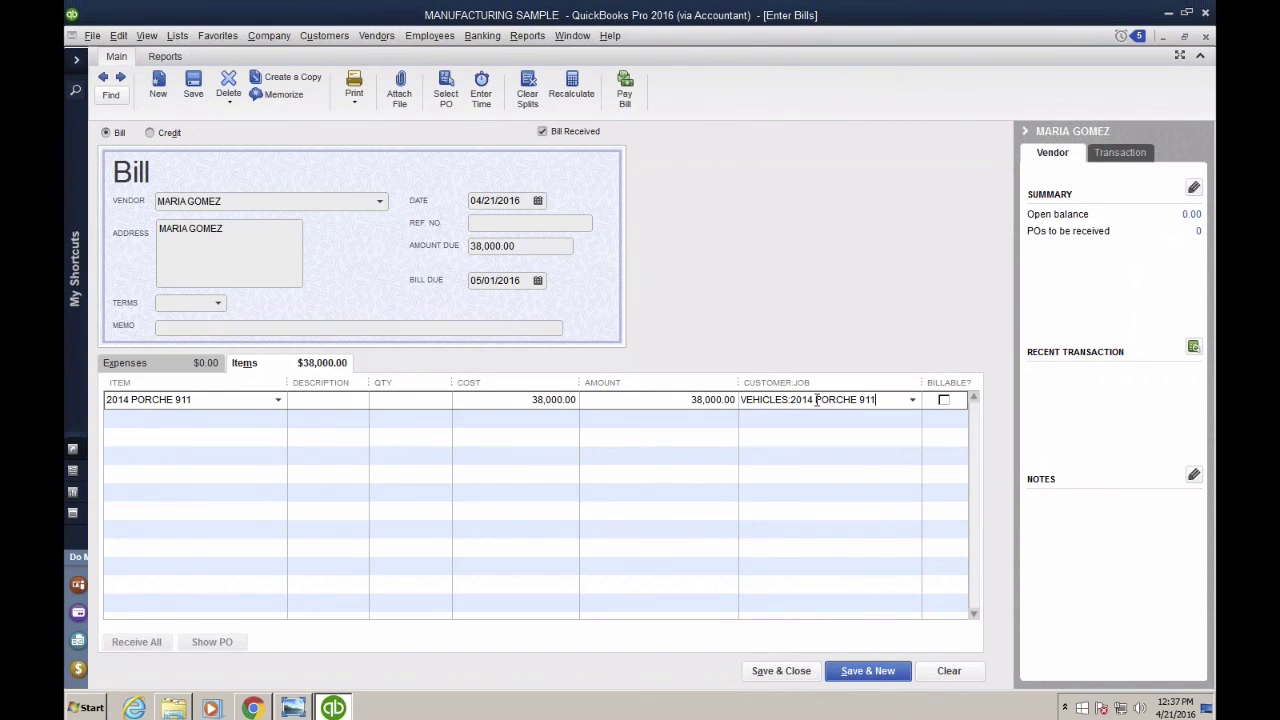
key(Tab)
key(Return)
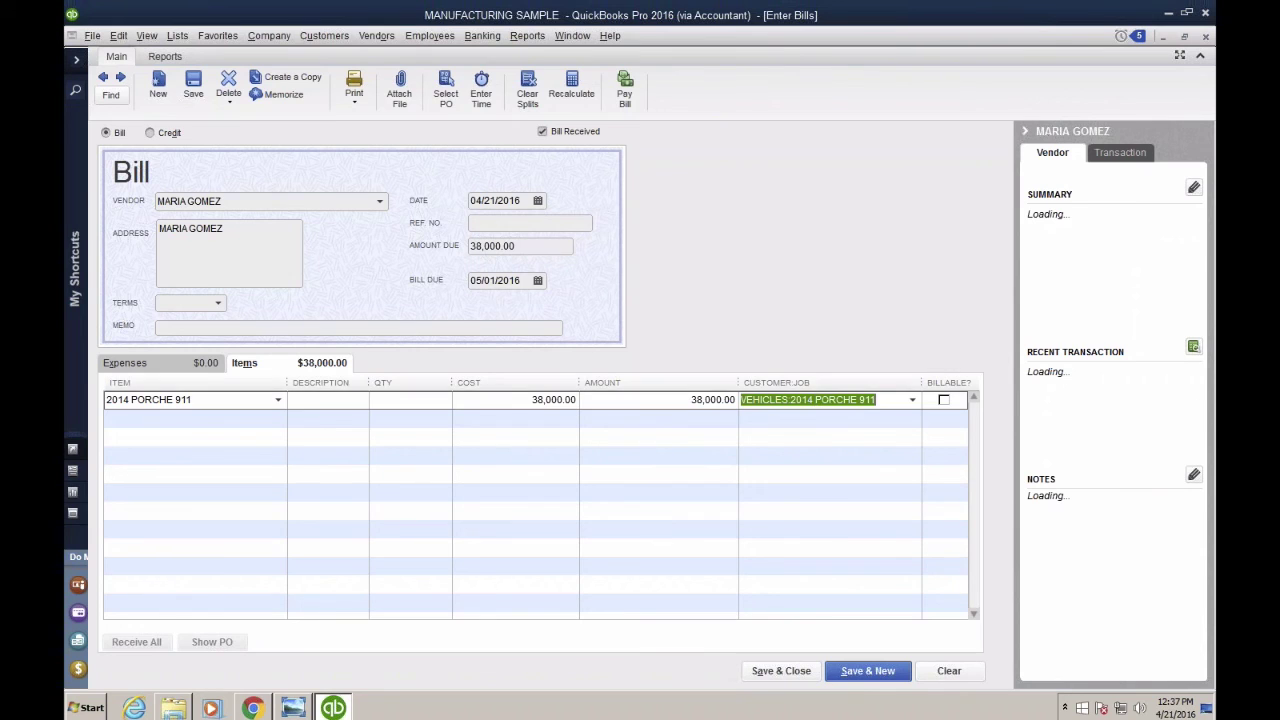
click(810, 418)
- Save the 38,000 bill, review the refreshed Transactions by Account report, and close it unmemorized
click(781, 671)
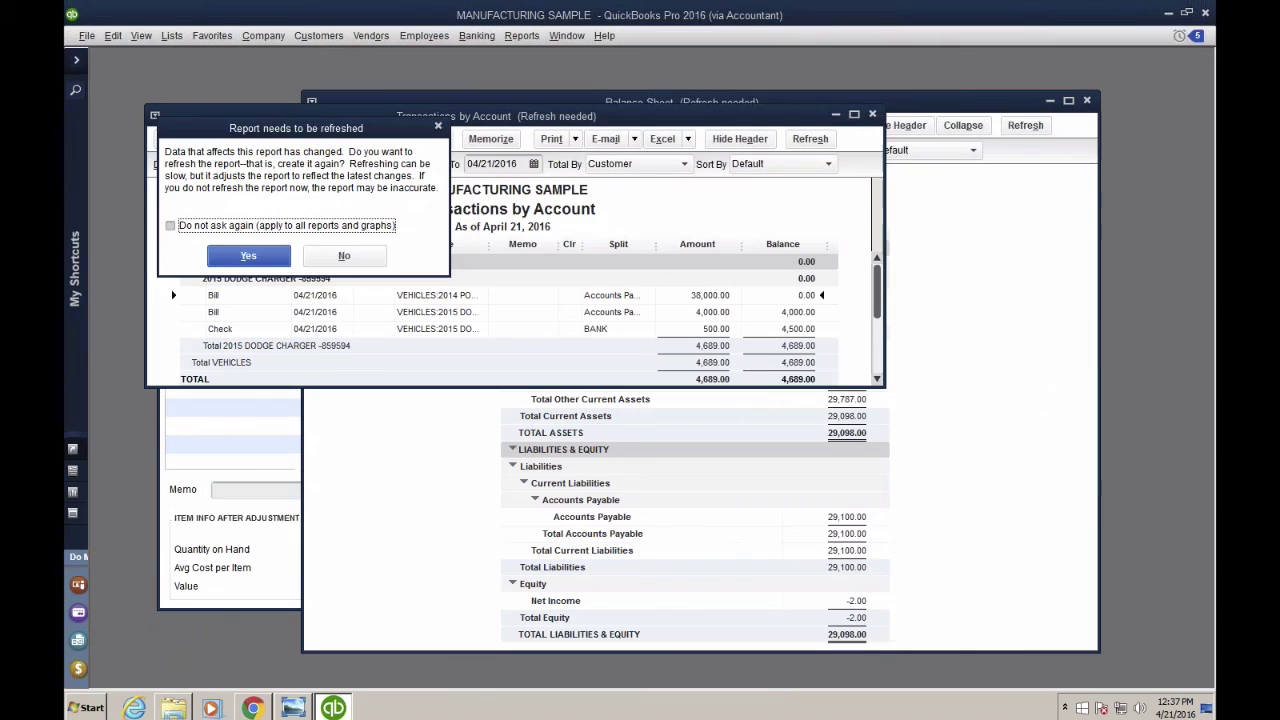
click(258, 258)
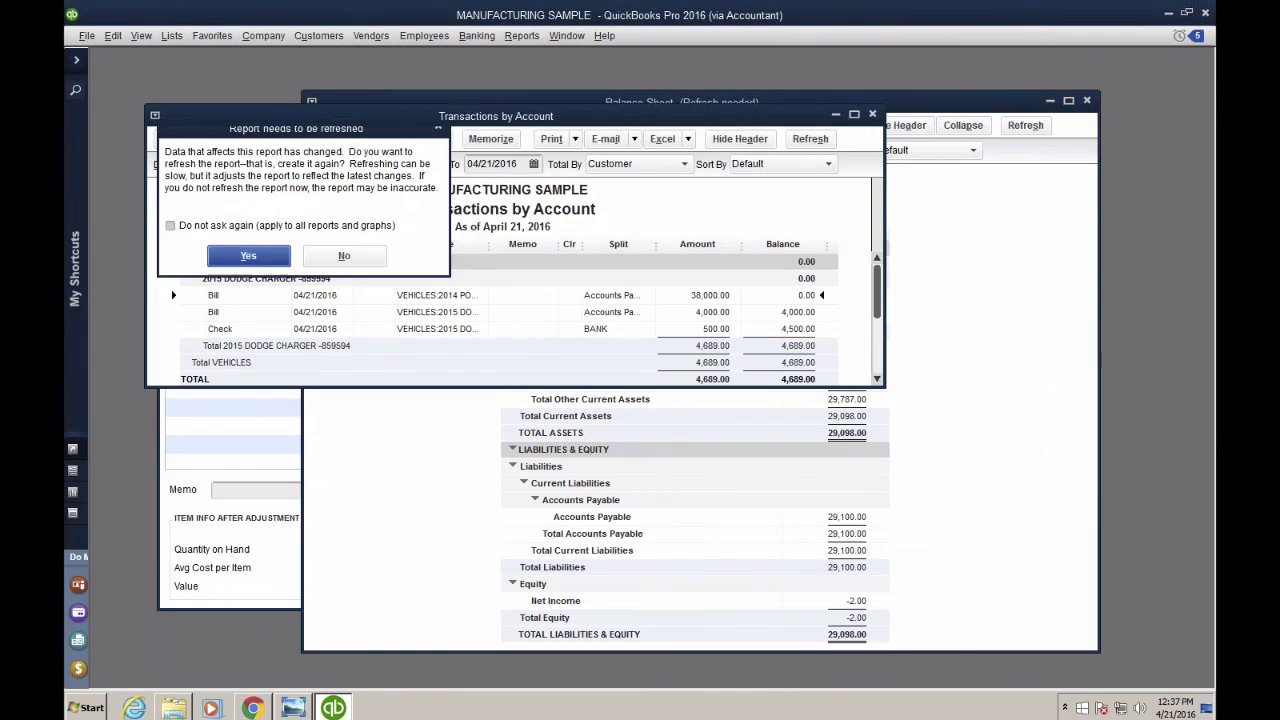
click(854, 114)
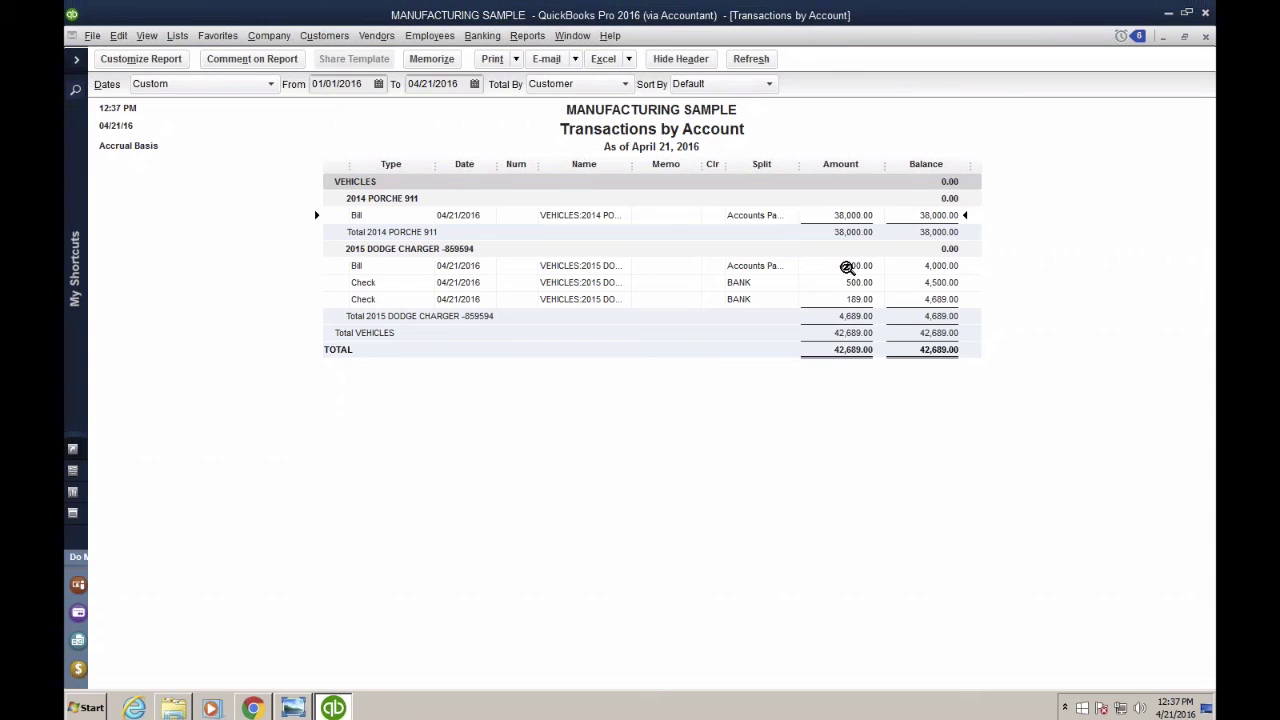
click(1205, 36)
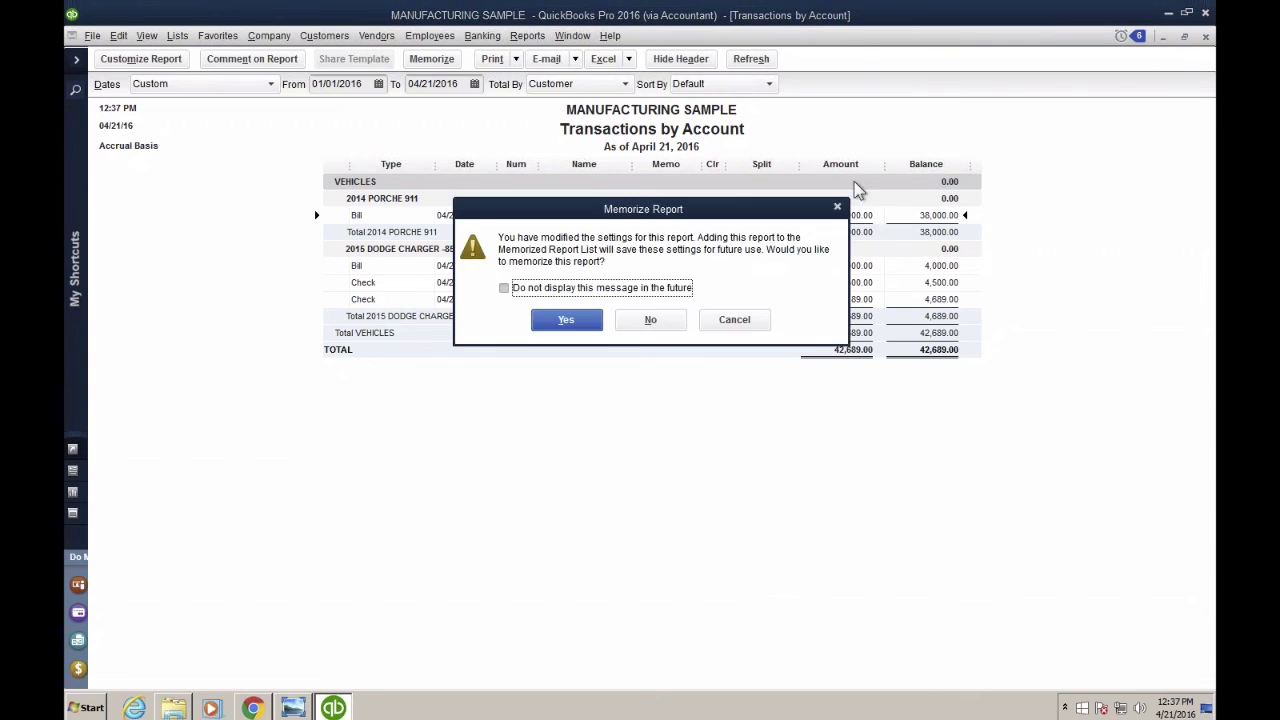
click(652, 320)
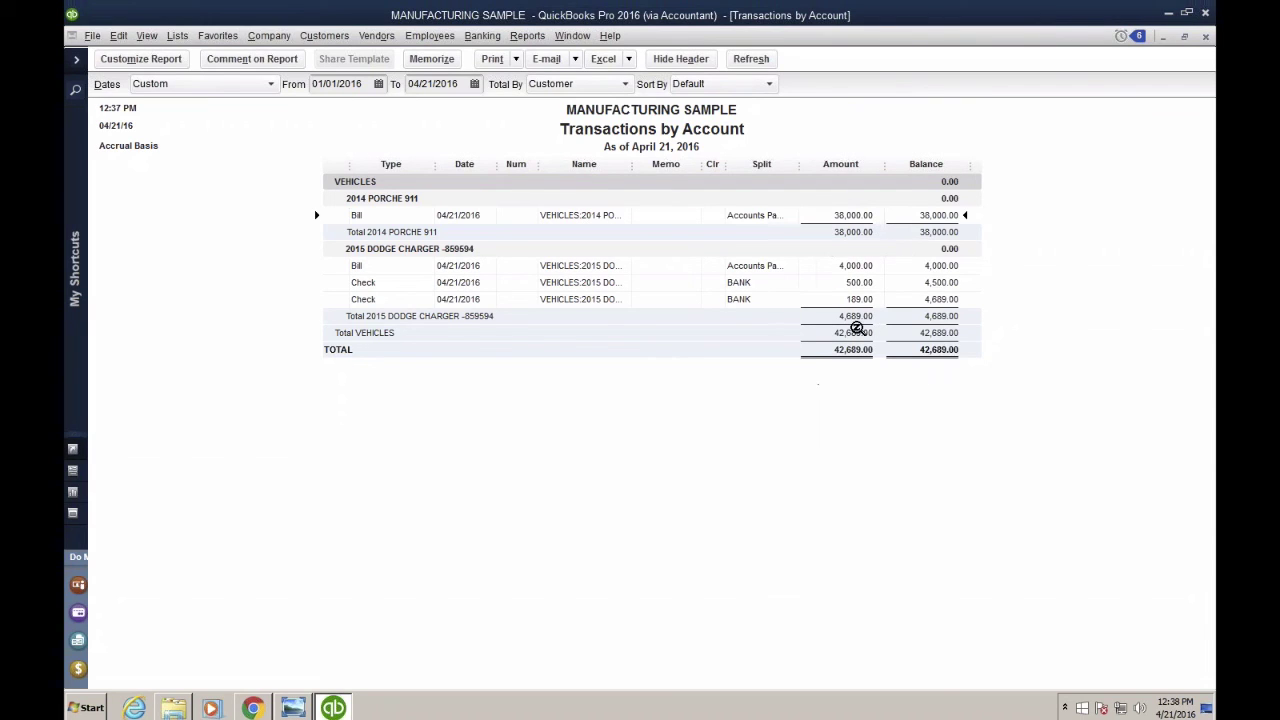
click(1205, 36)
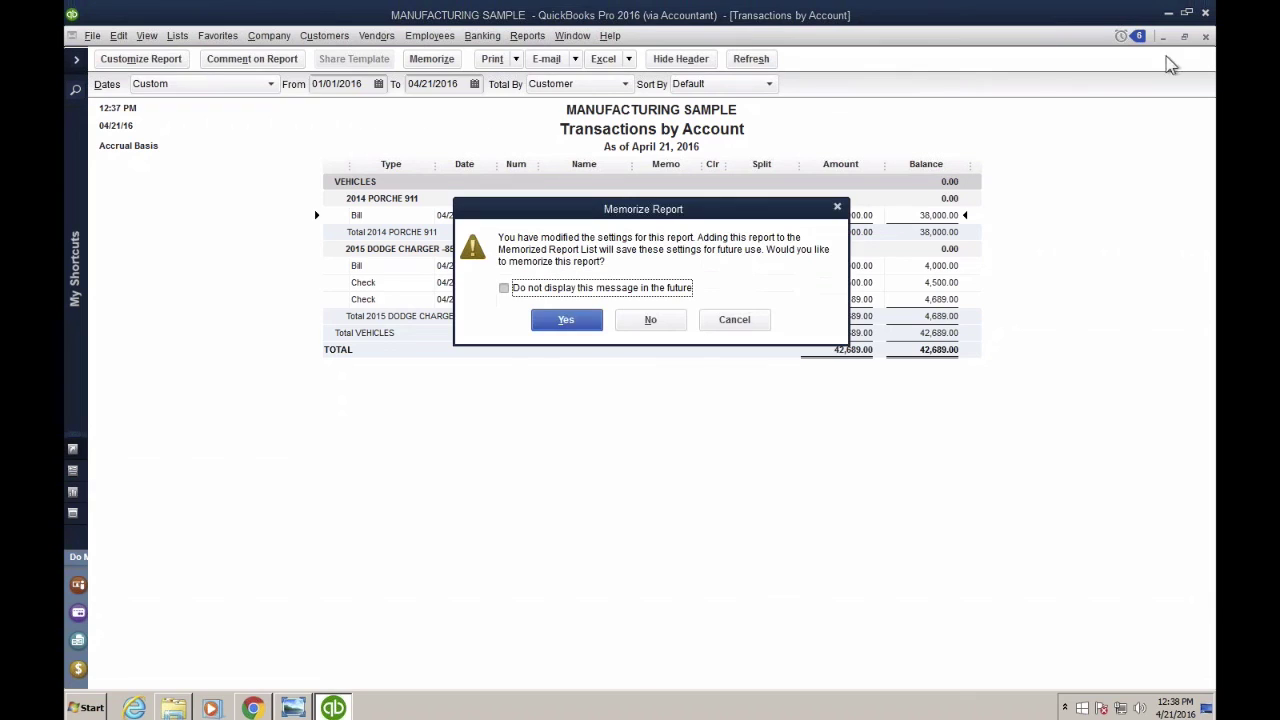
click(672, 318)
click(258, 257)
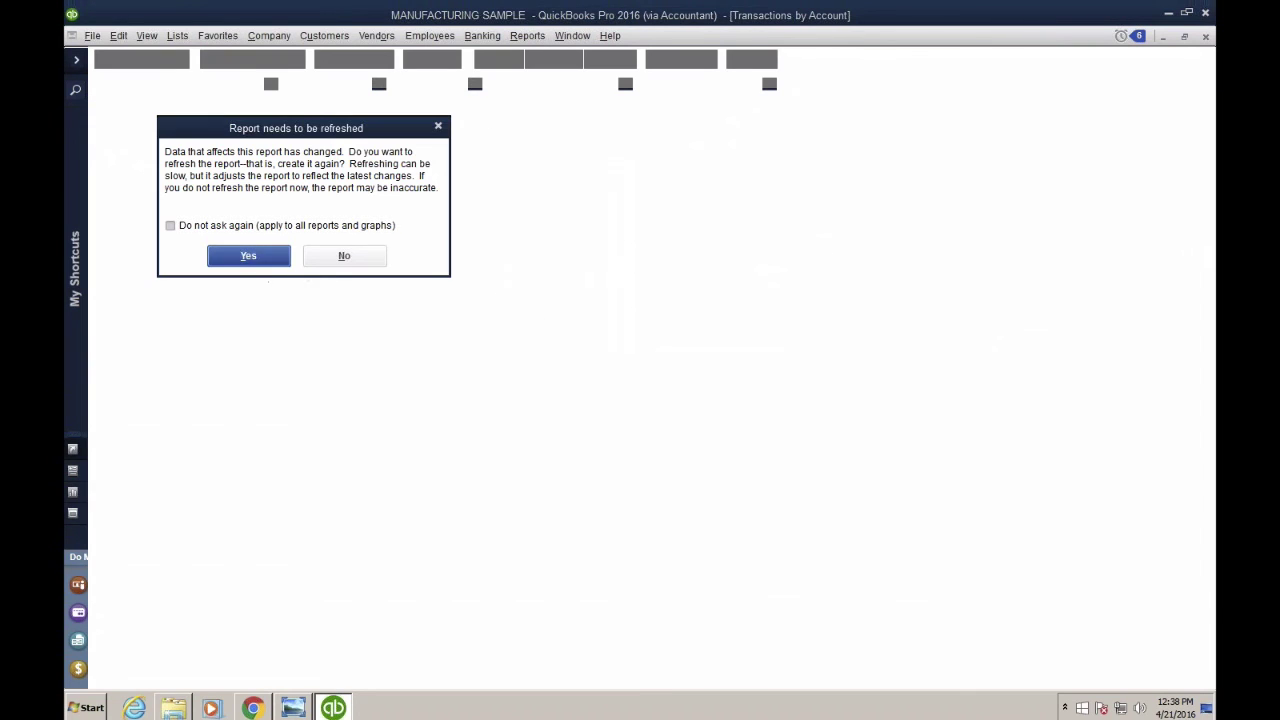
- Tag the Dodge Charger value adjustment to VEHICLES:2015 DODGE CHARGER and save it
click(1205, 36)
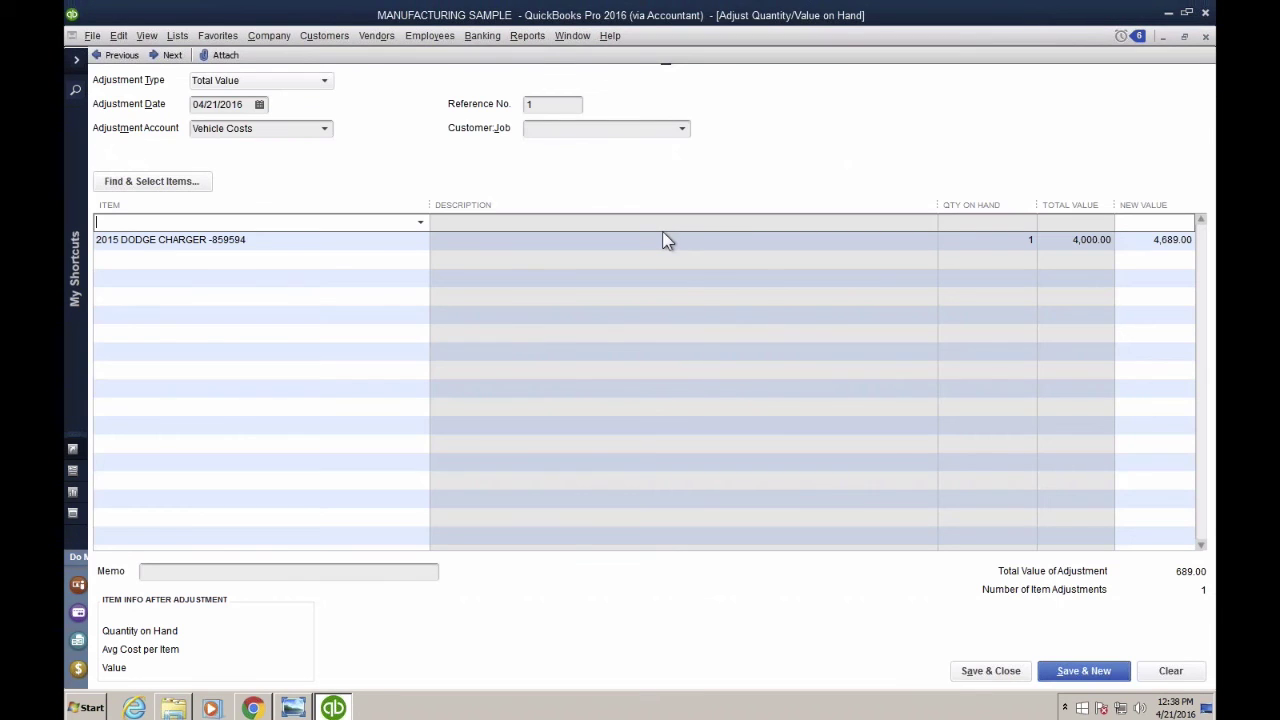
click(306, 241)
click(684, 127)
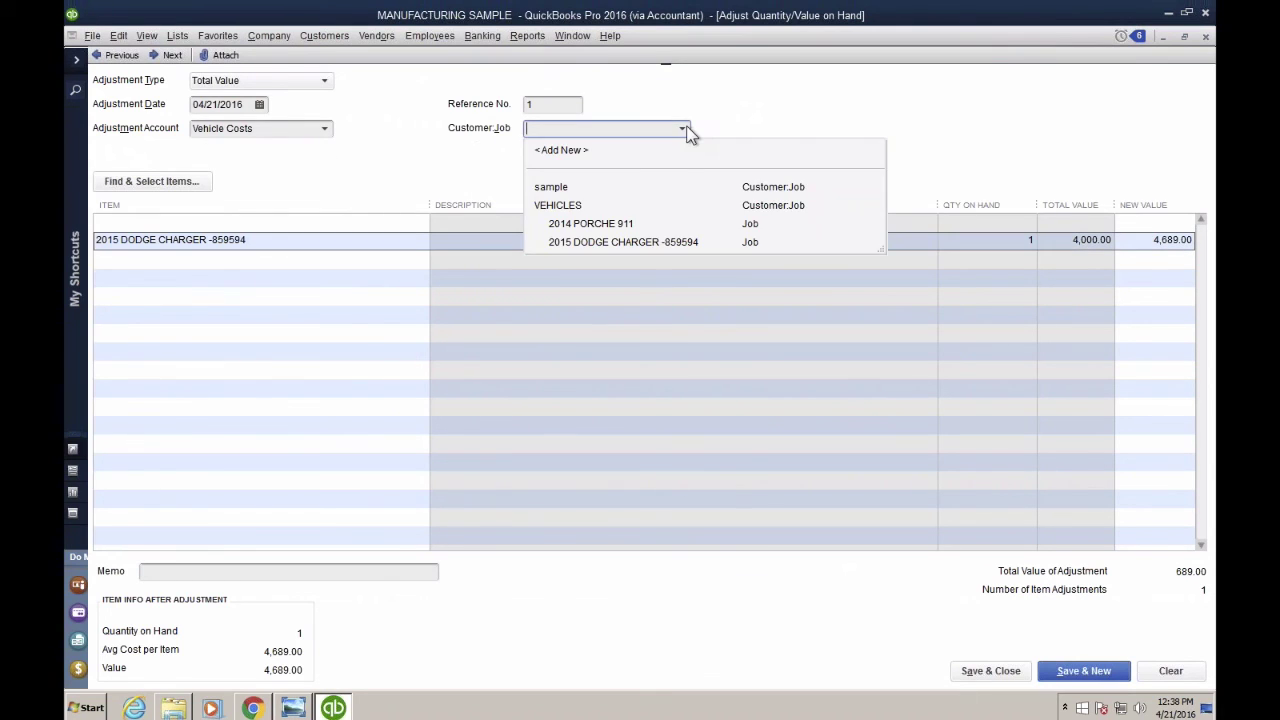
click(626, 243)
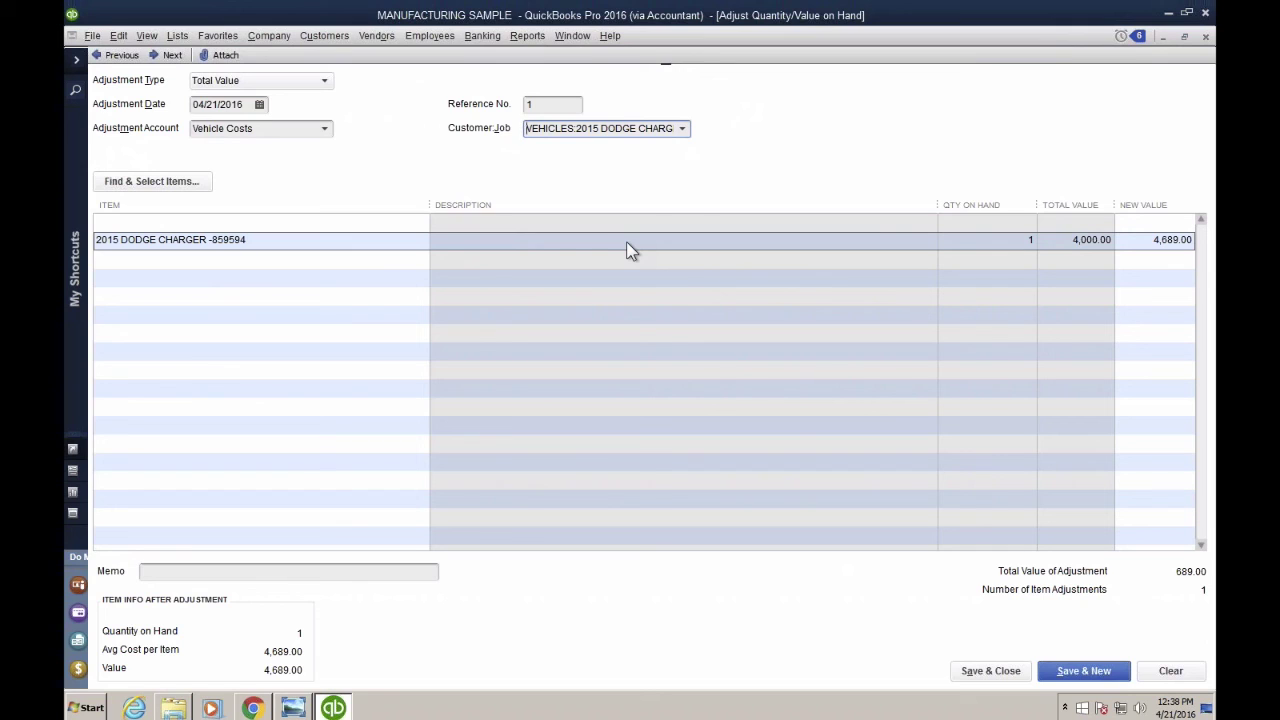
click(256, 239)
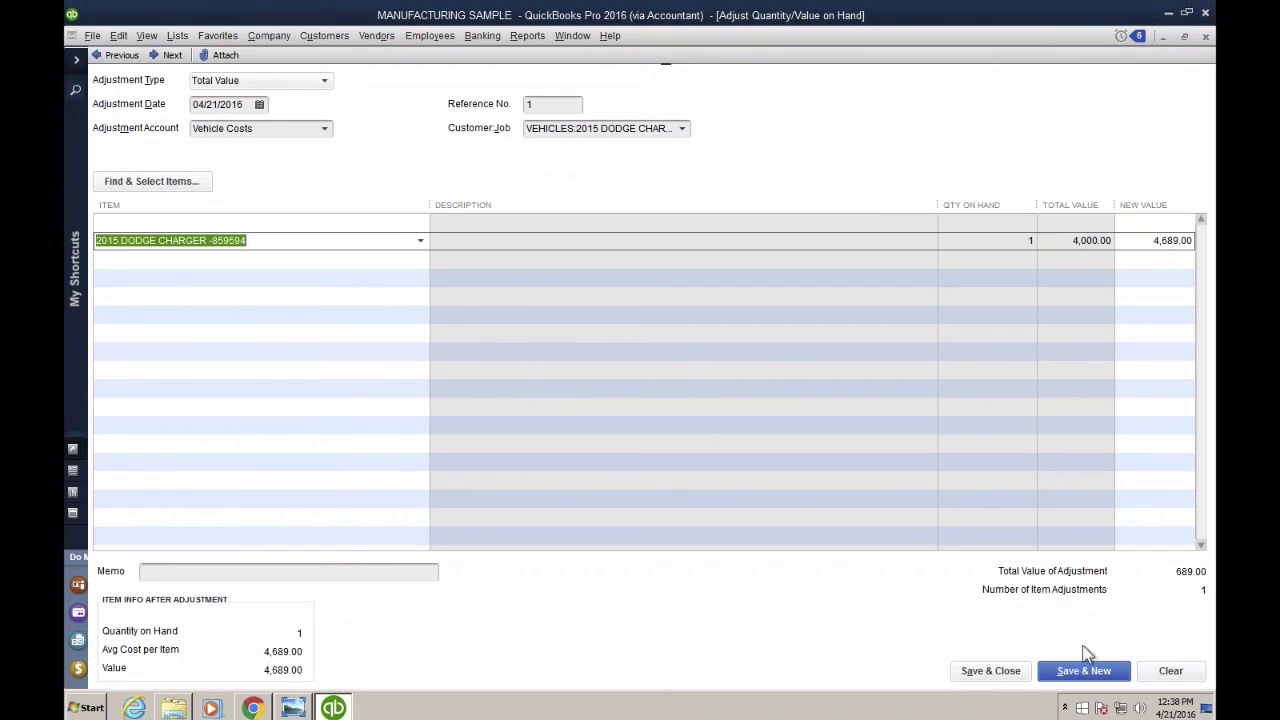
click(990, 671)
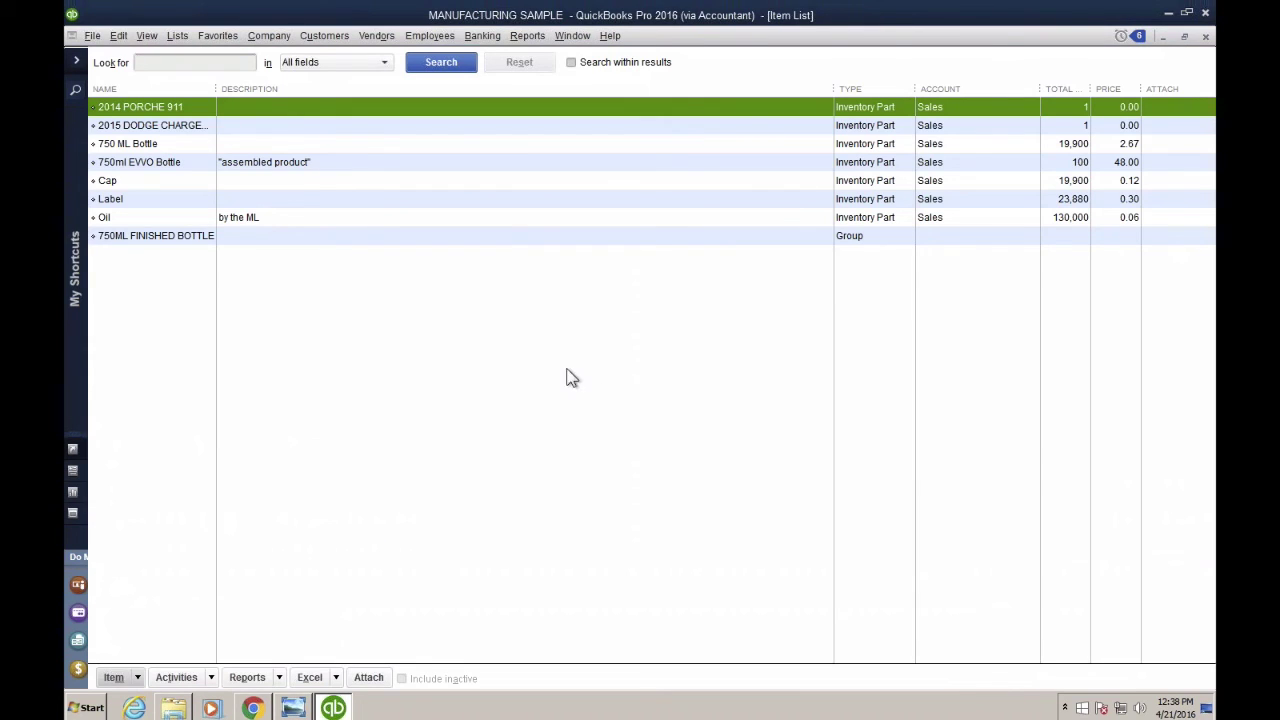
- Run Balance Sheet Standard and drill into Vehicle Costs totalled by customer, noting the 689.00 adjustment
click(516, 39)
mouse_move(576, 138)
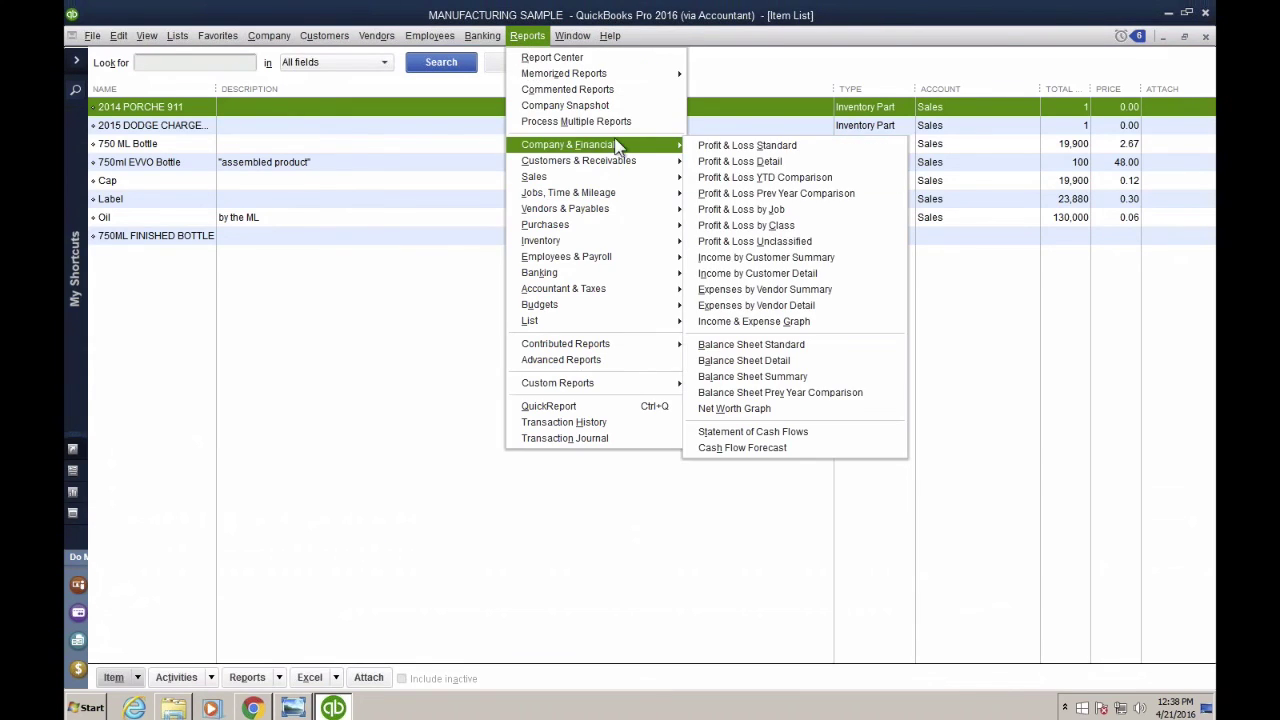
click(777, 343)
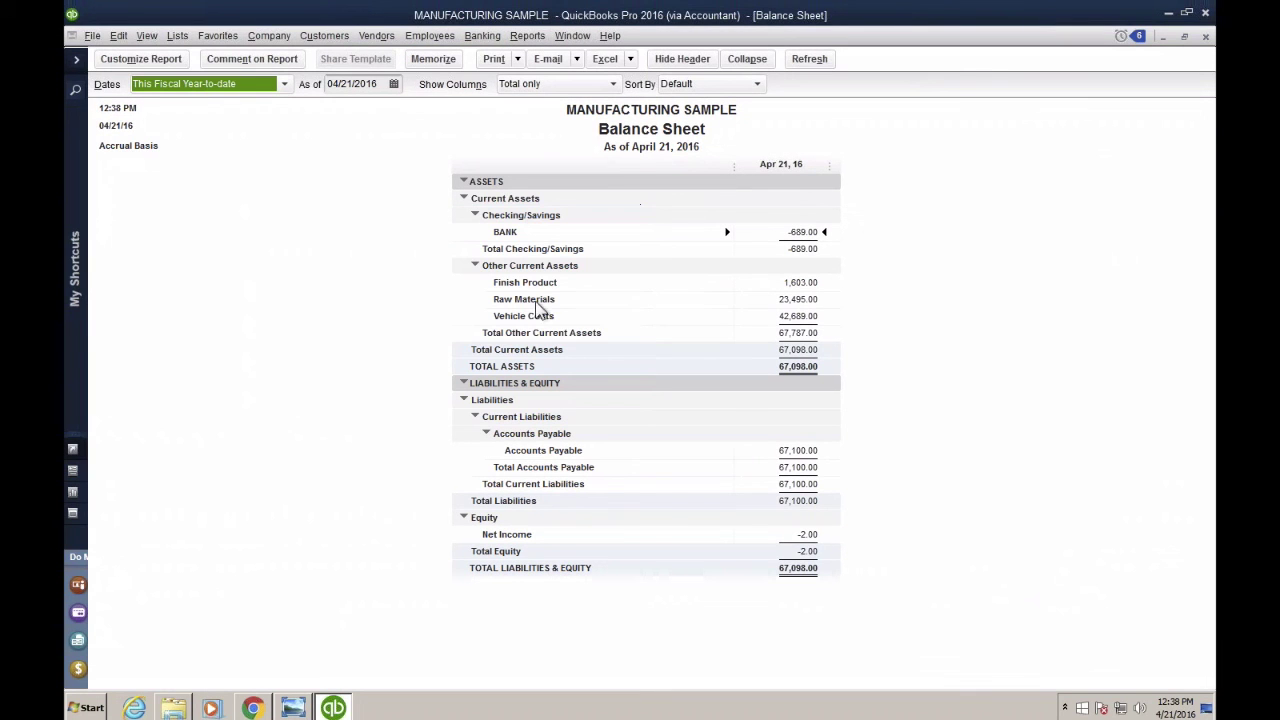
double_click(800, 317)
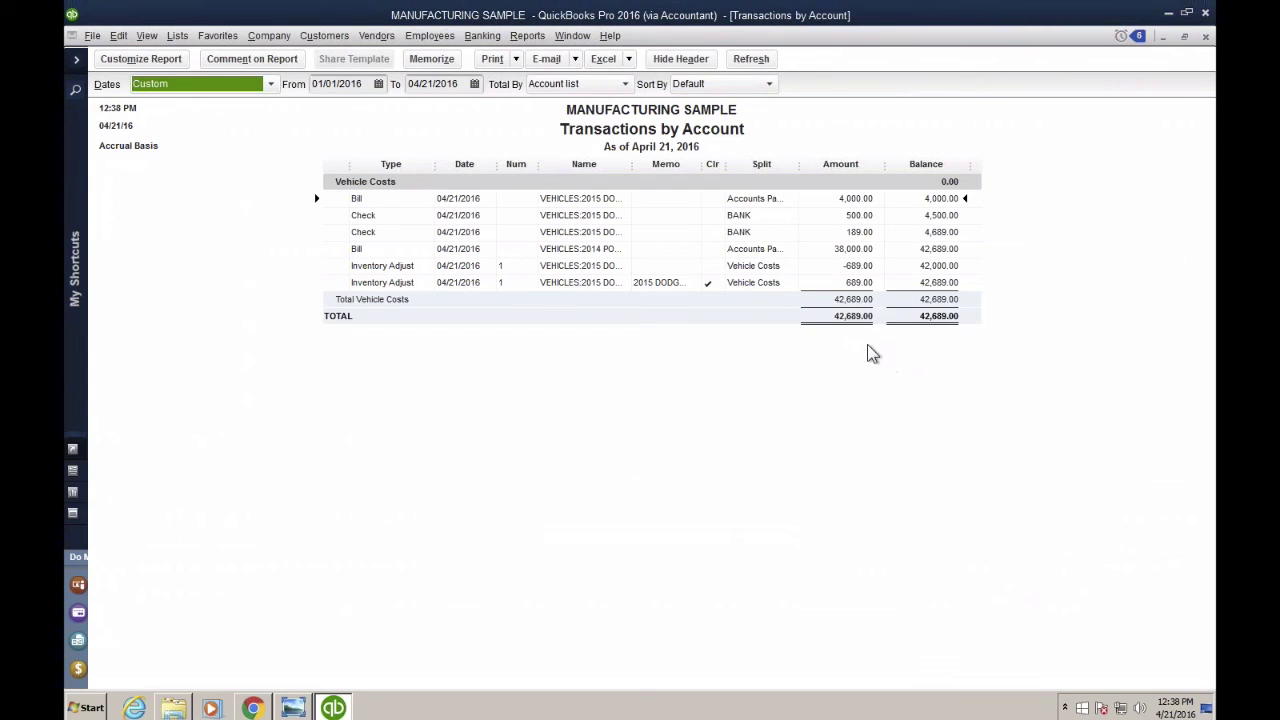
click(567, 85)
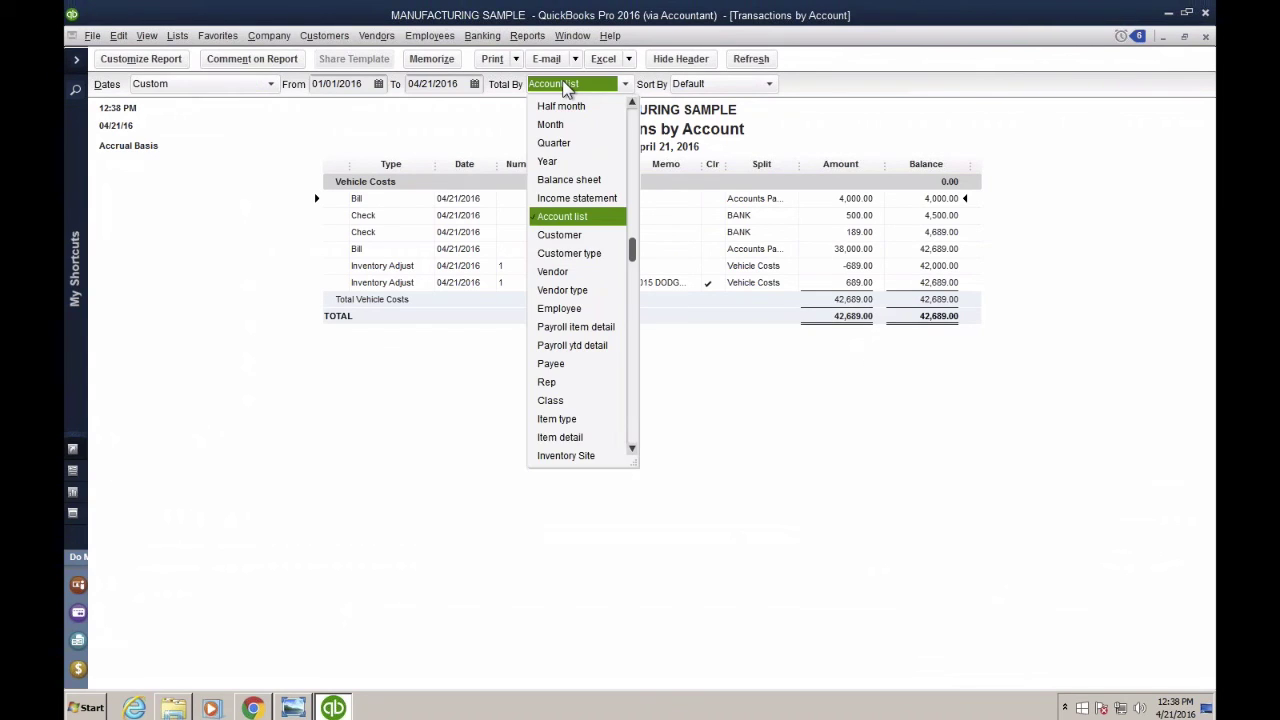
click(562, 237)
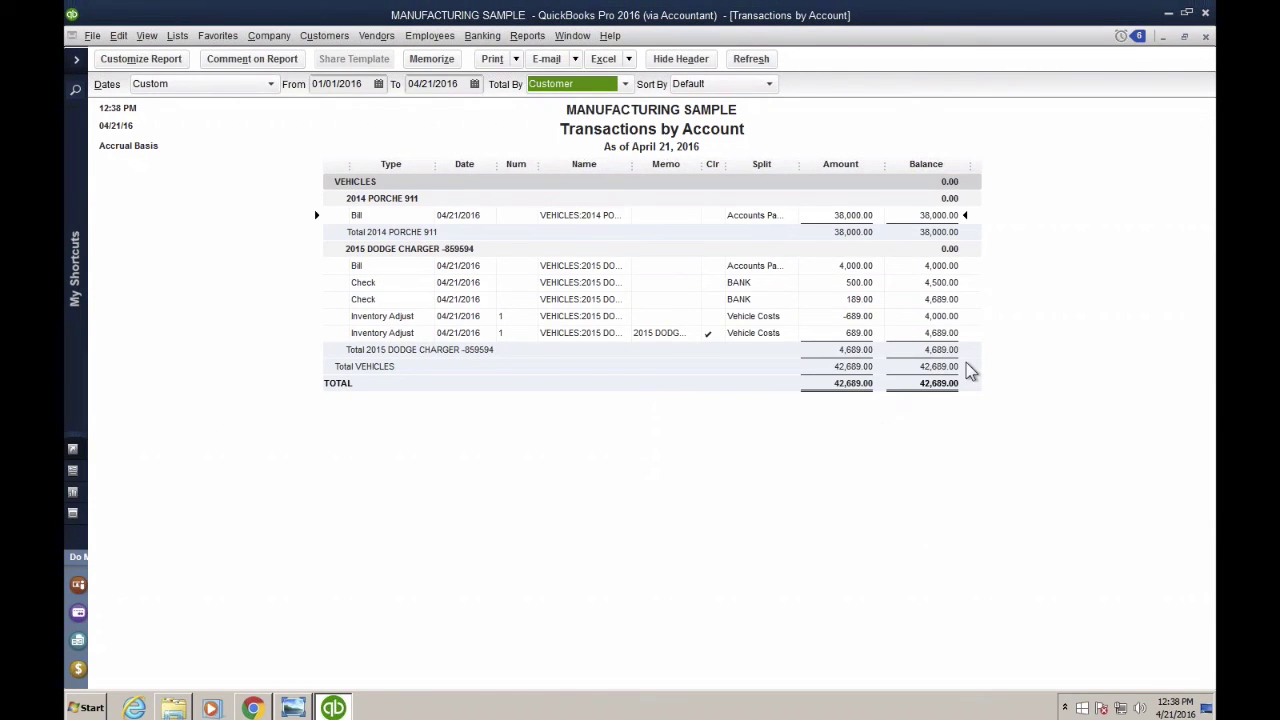
click(864, 333)
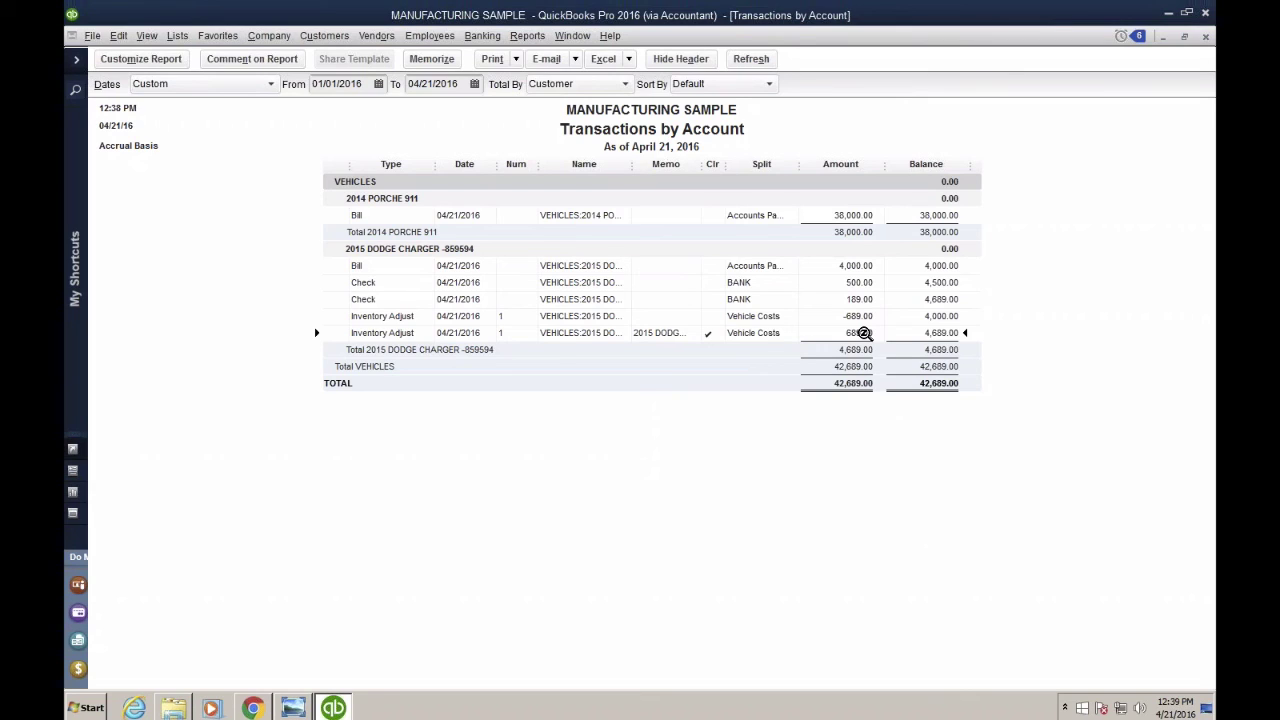
- Close both reports without memorizing and start a new invoice
key(Escape)
click(651, 320)
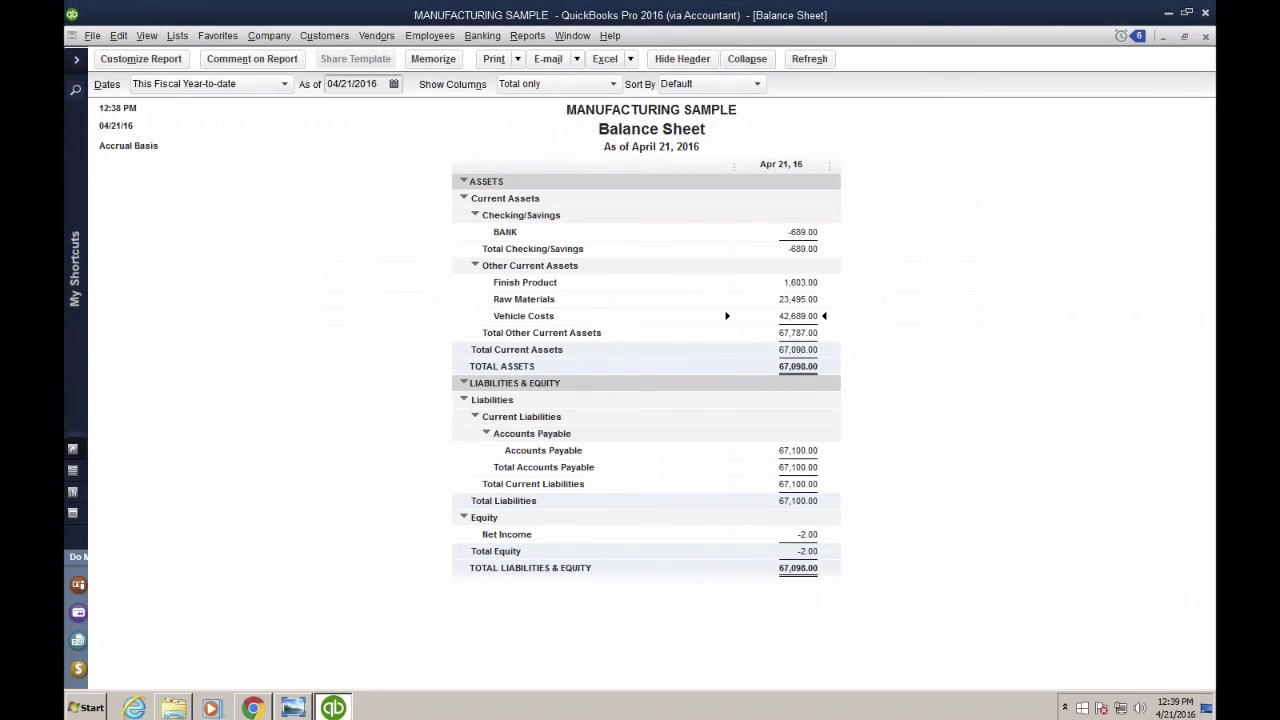
key(Escape)
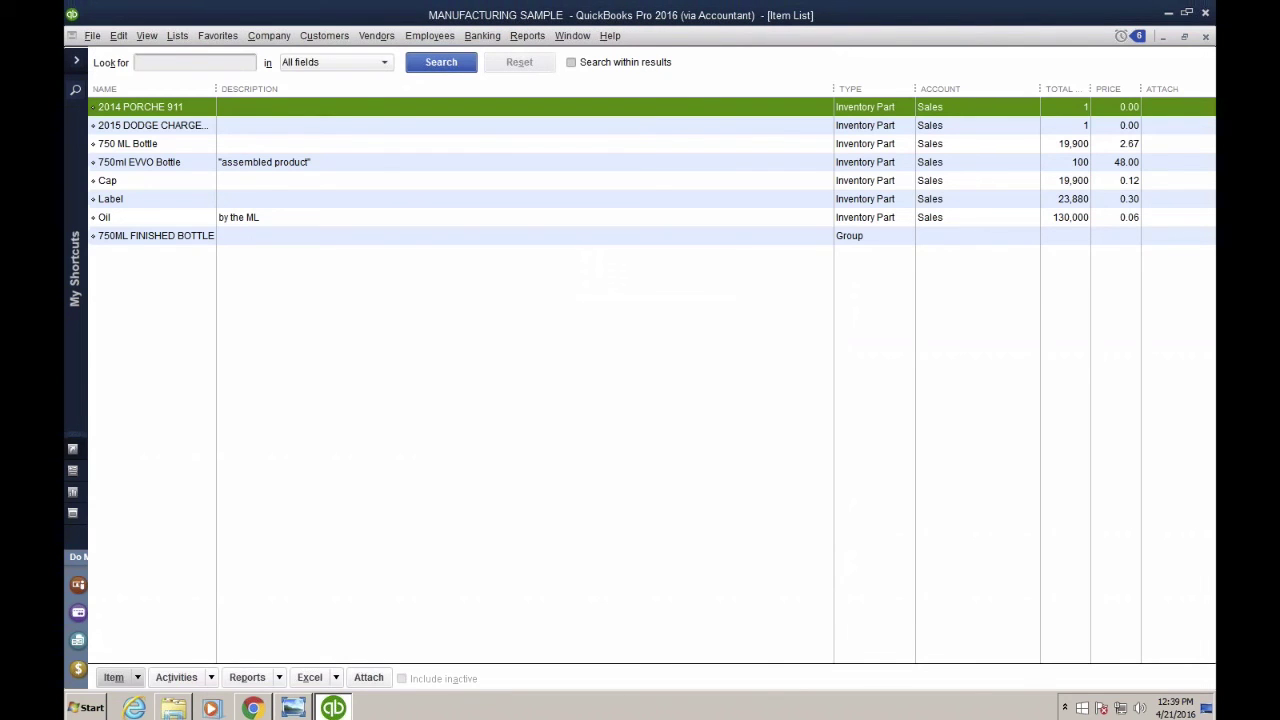
key(ctrl+i)
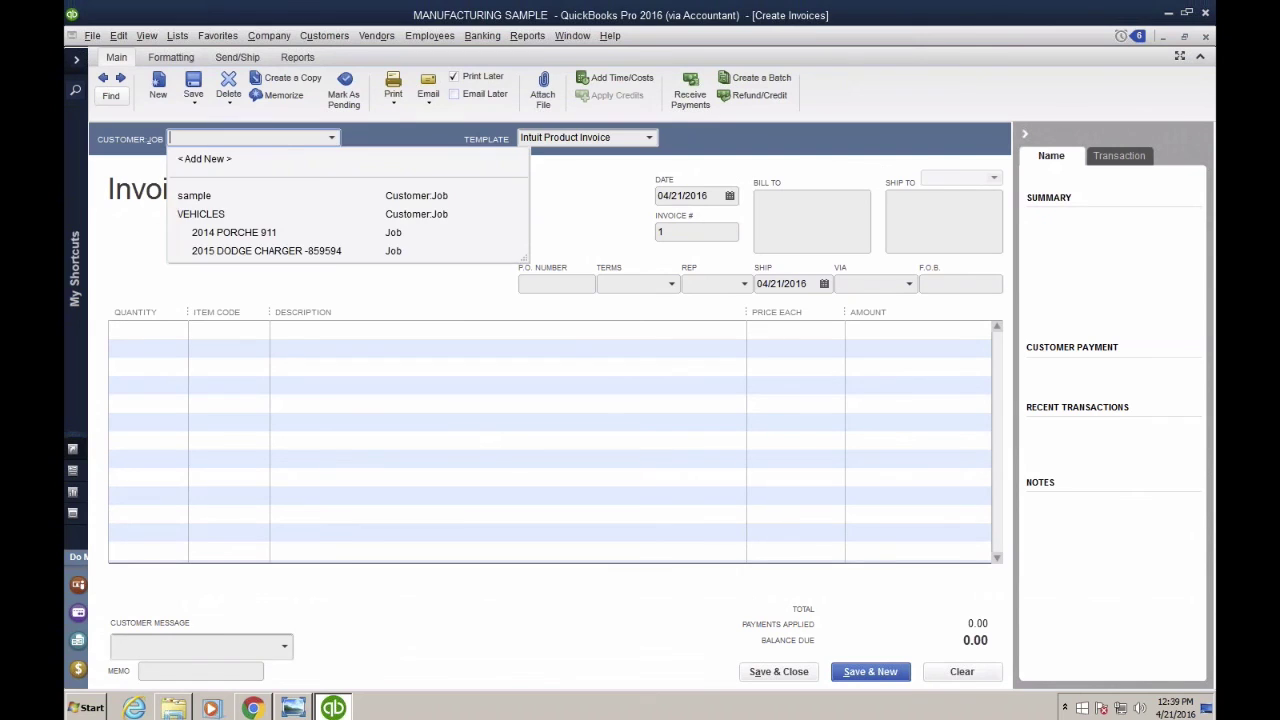
- Add a new customer named 'end customer' to the invoice
key(Down)
key(Return)
text(end customer)
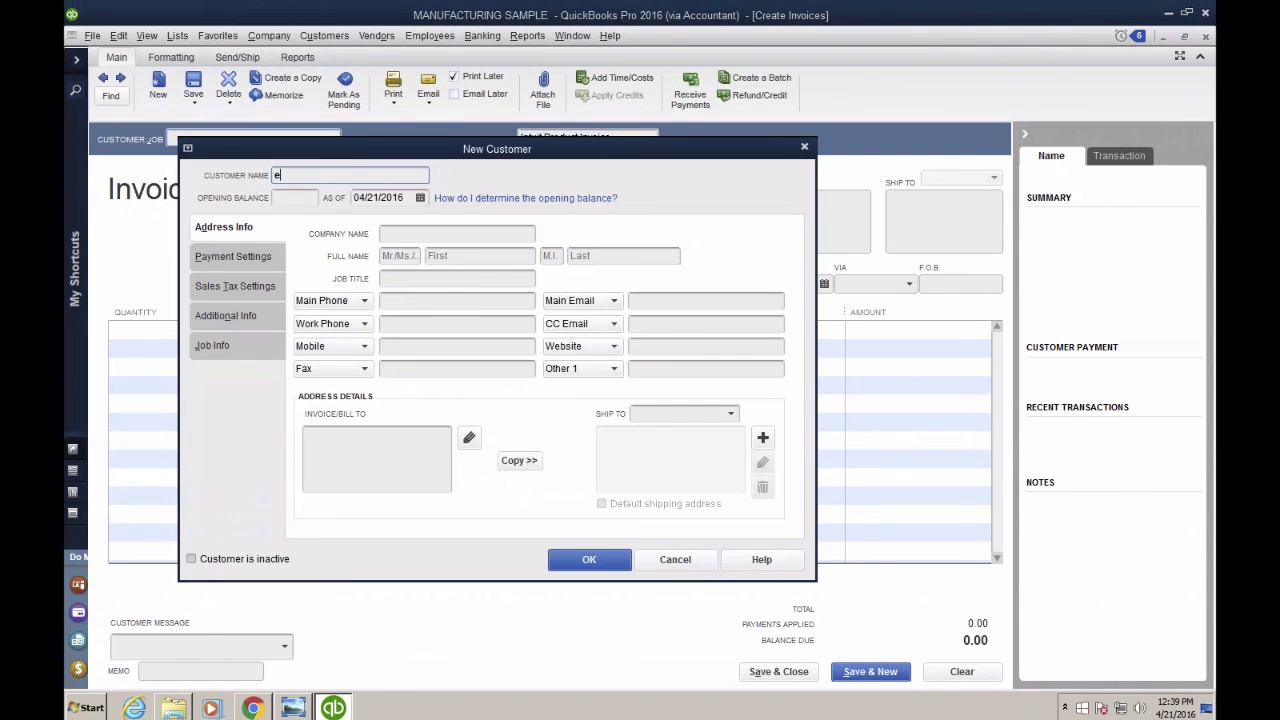
key(Return)
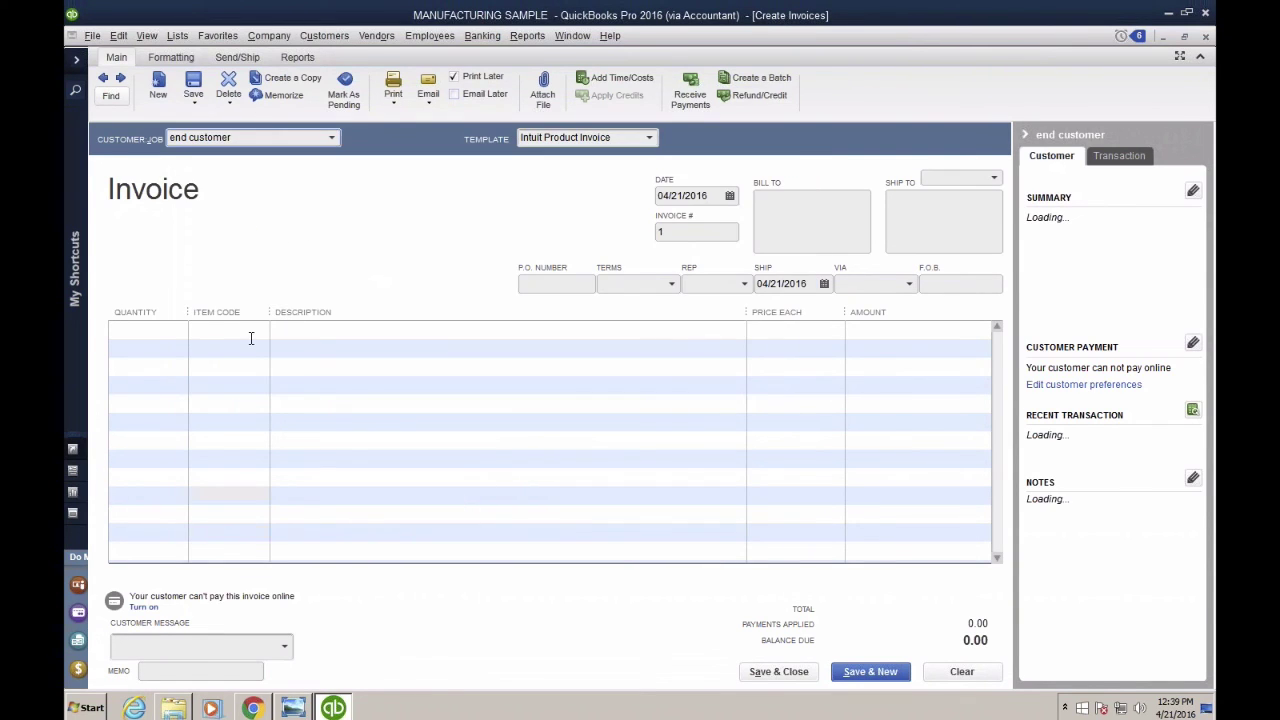
- Bill the 2015 DODGE CHARGER at 6,000 on line 1, save, and widen the Item column
click(262, 333)
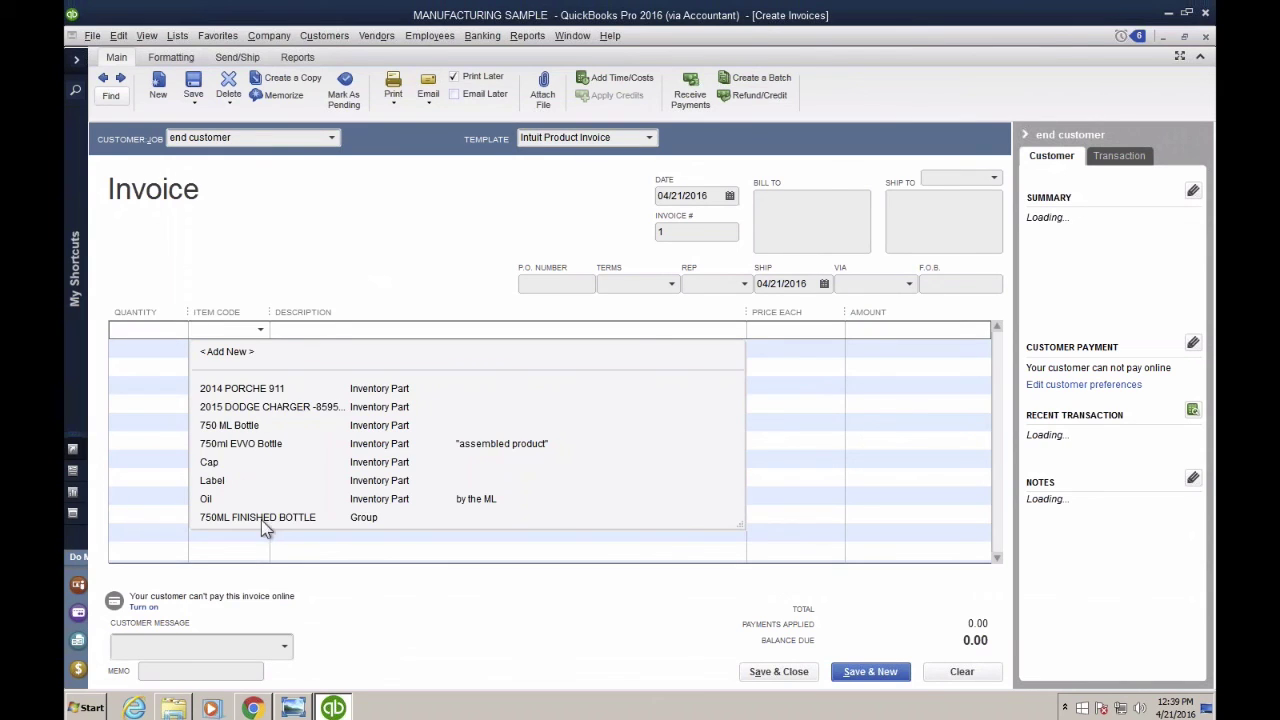
click(257, 407)
click(550, 362)
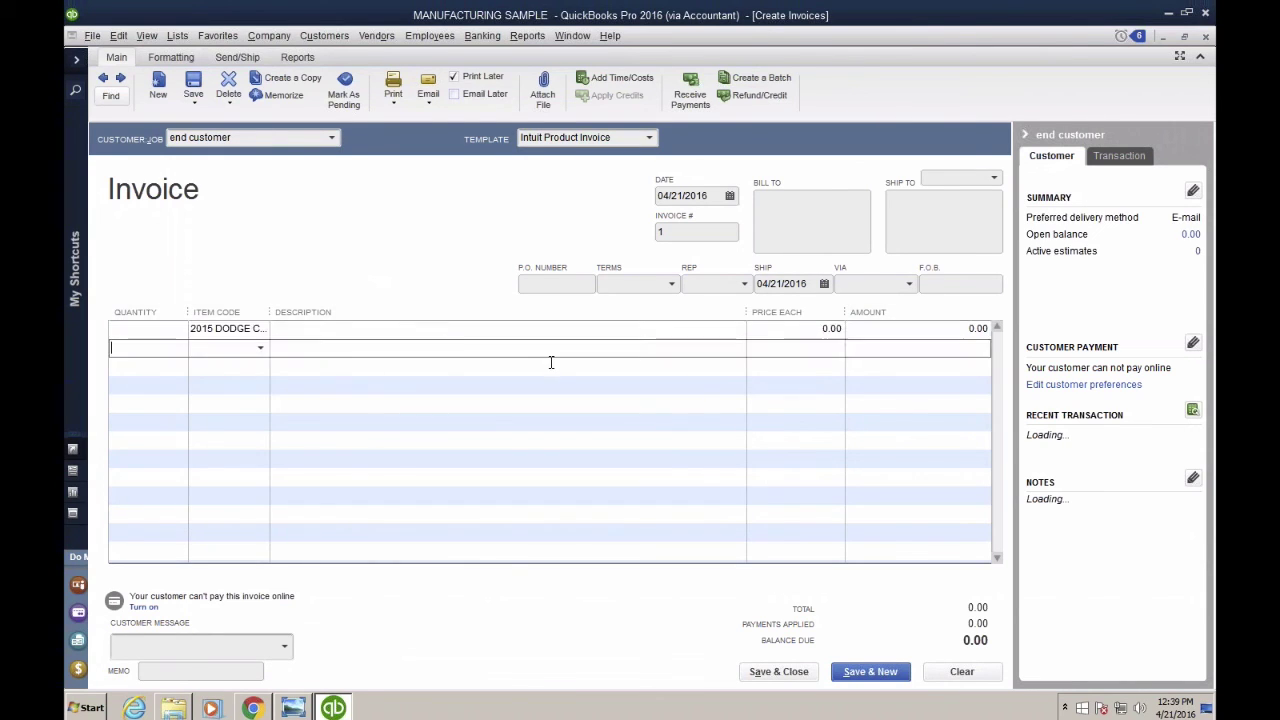
click(818, 330)
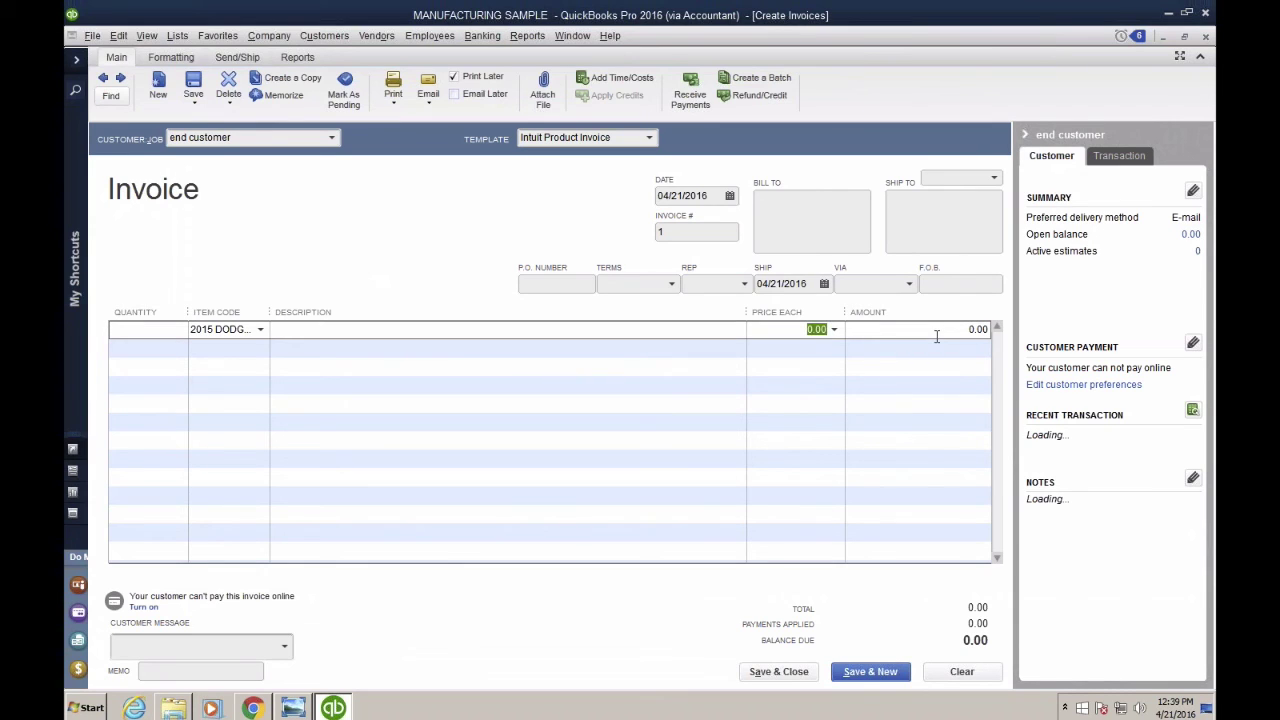
text(6000)
key(Tab)
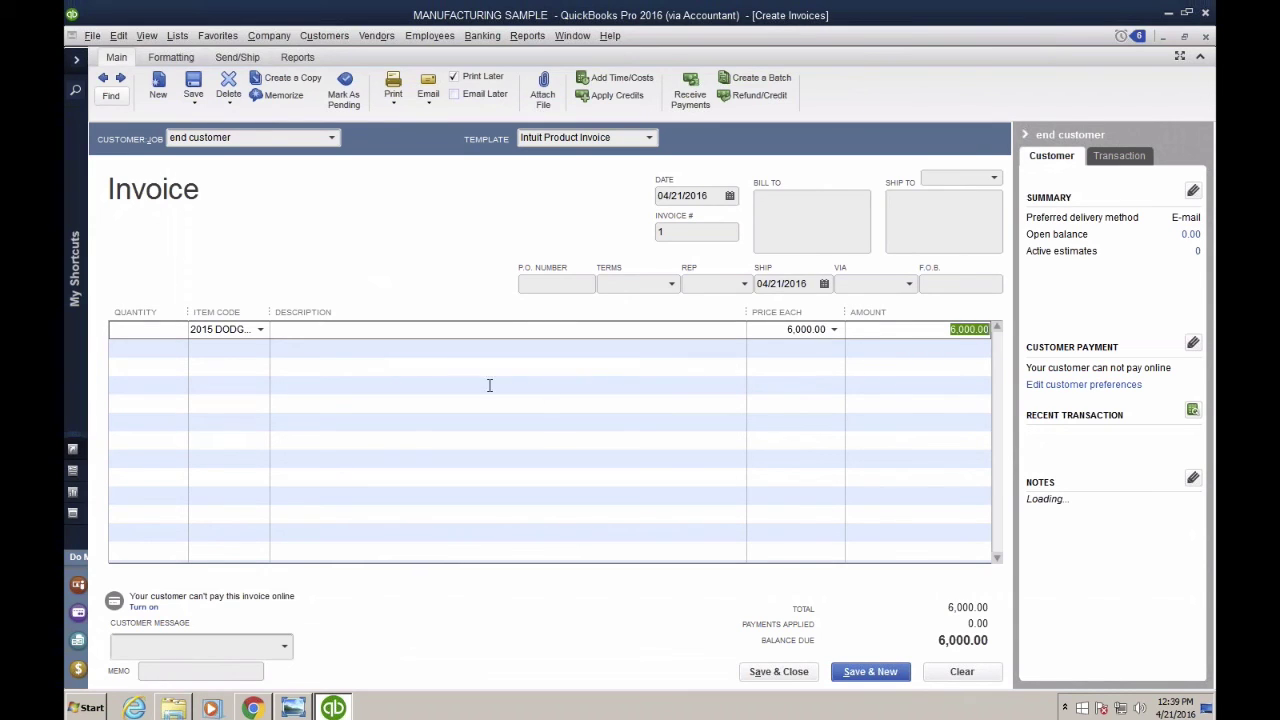
click(193, 85)
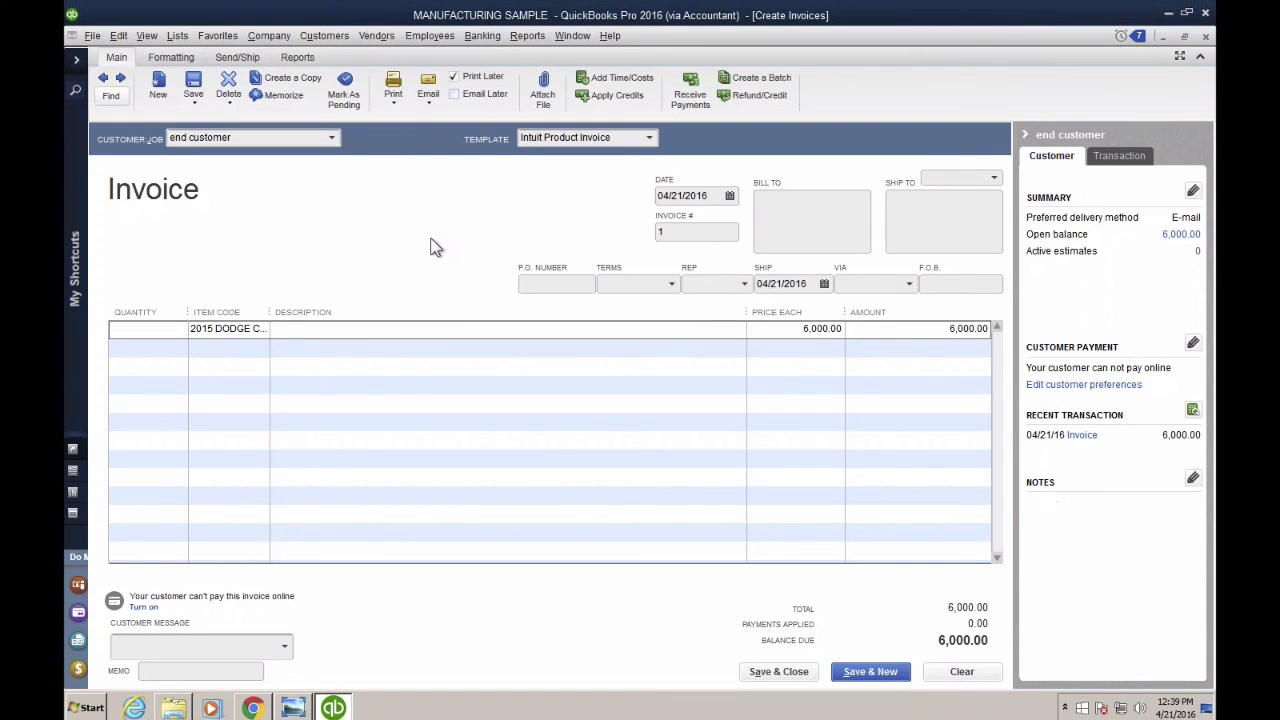
drag(271, 312, 354, 312)
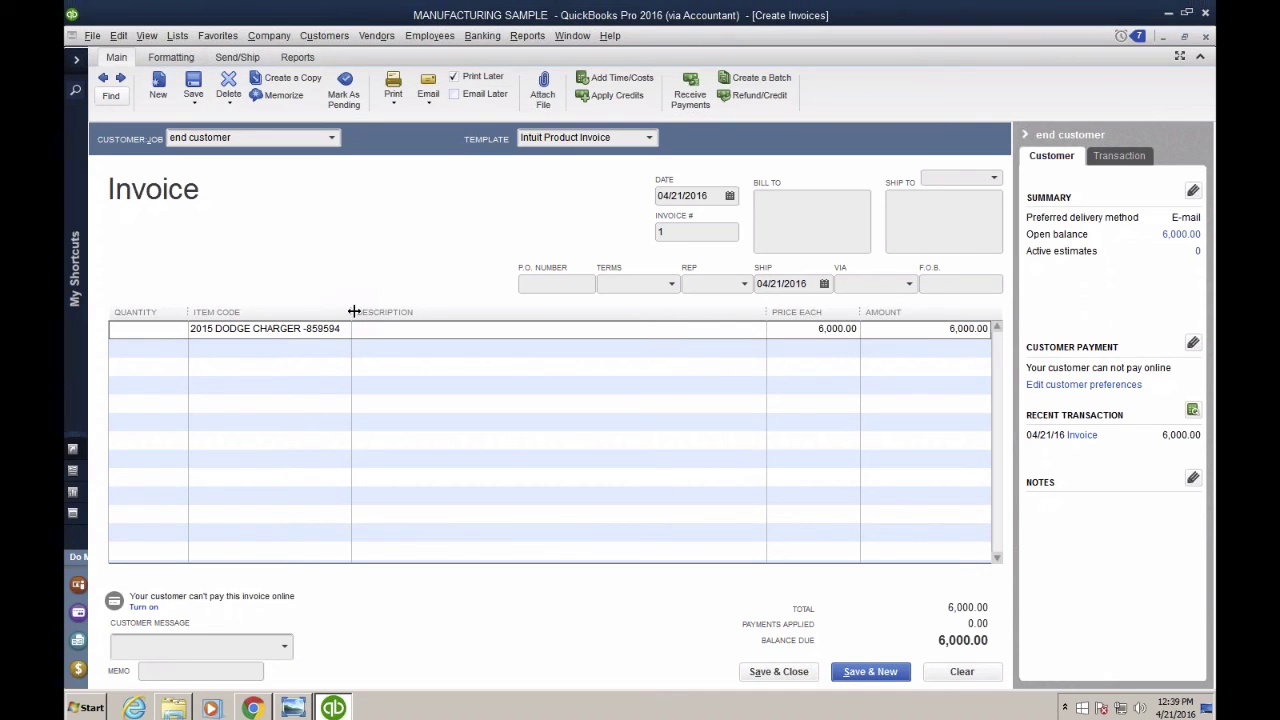
- Run the Profit & Loss by Job report from Company & Financial reports
click(527, 36)
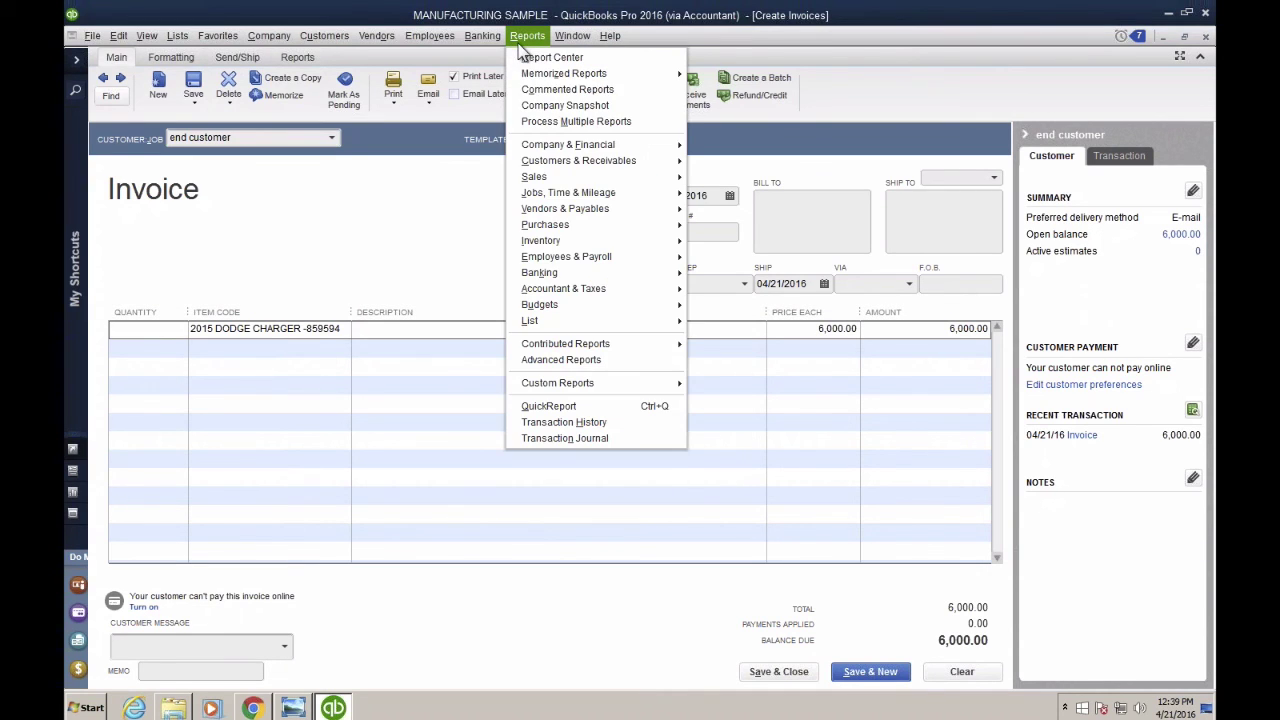
mouse_move(599, 195)
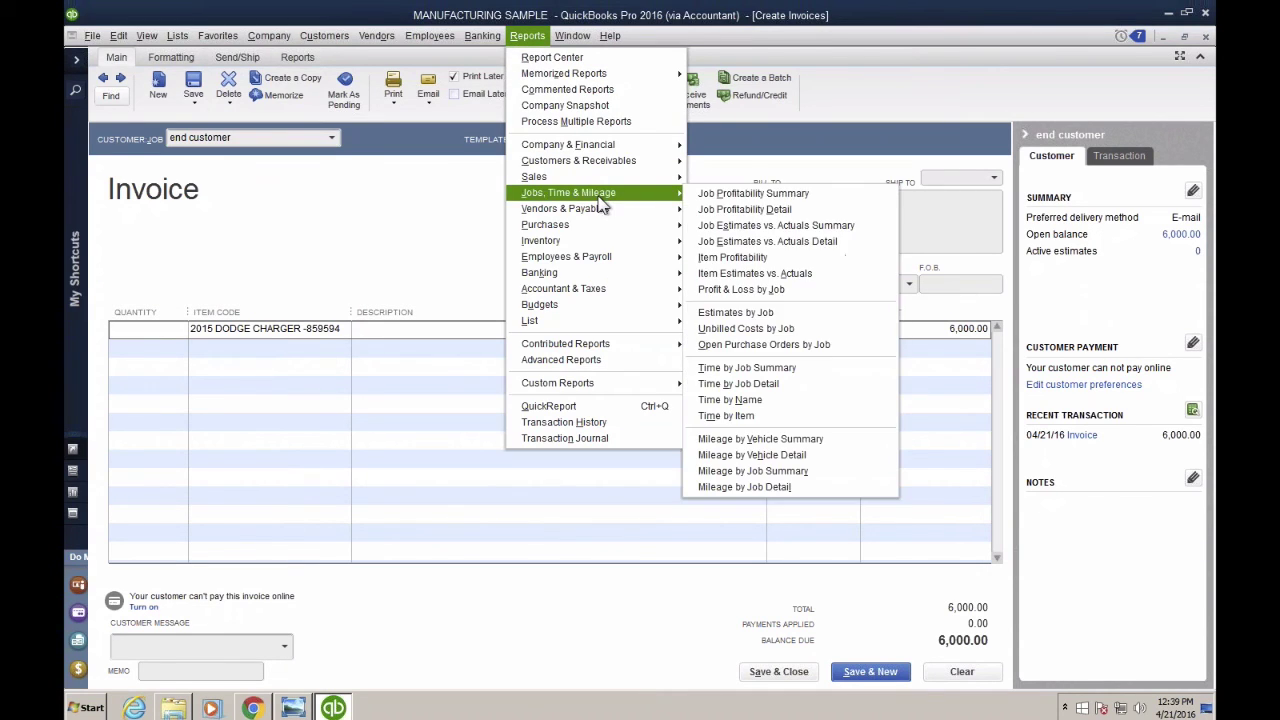
mouse_move(600, 145)
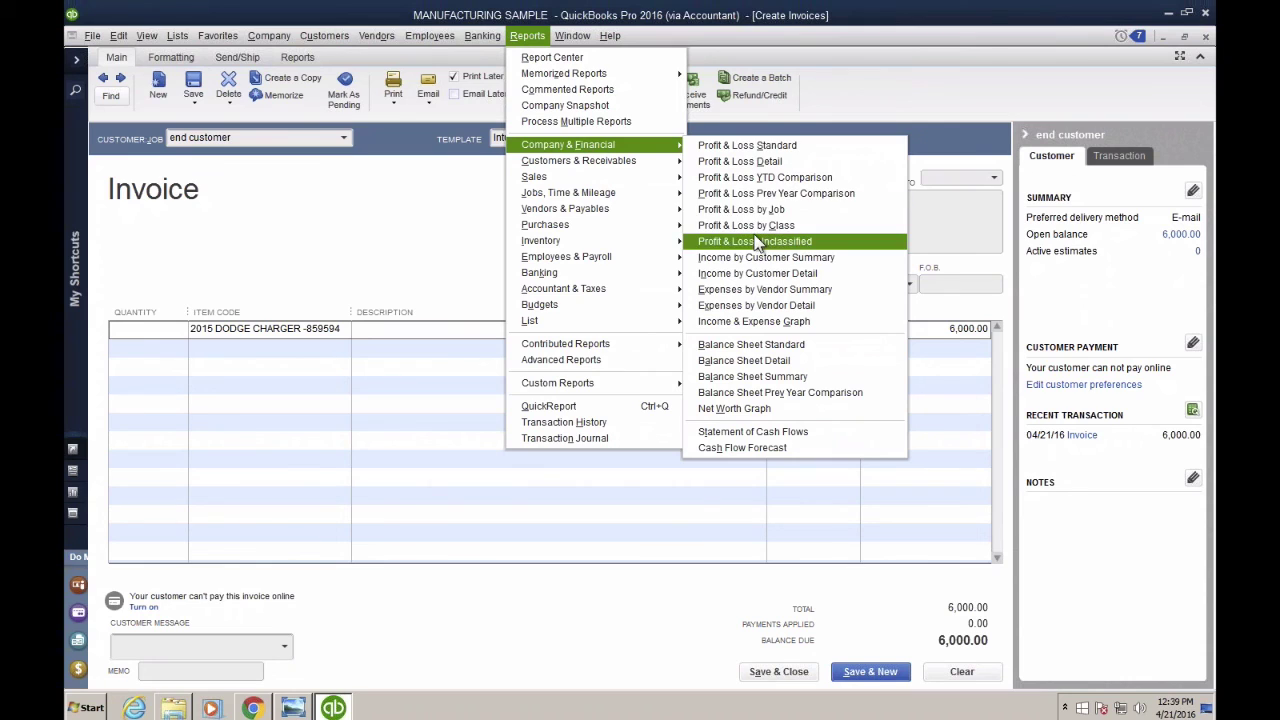
click(741, 209)
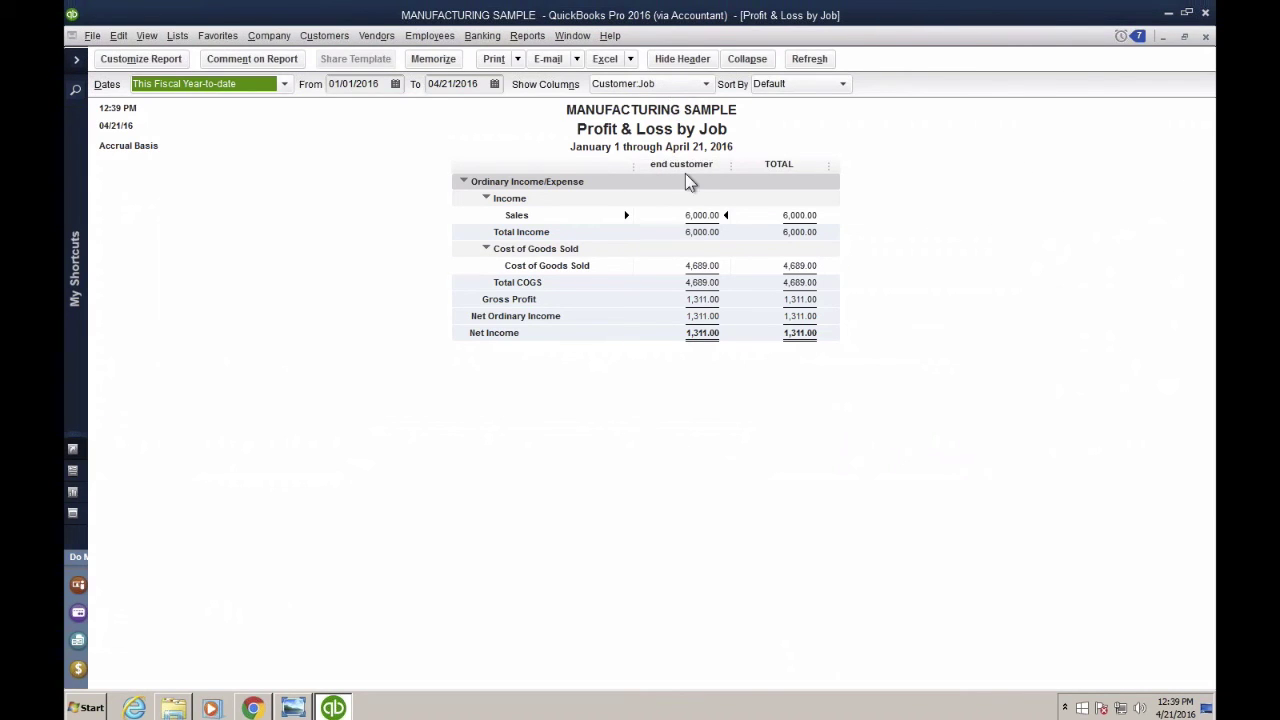
- Review end customer's Sales and Cost of Goods Sold, then QuickZoom back to the Dodge Charger invoice
click(719, 262)
click(714, 216)
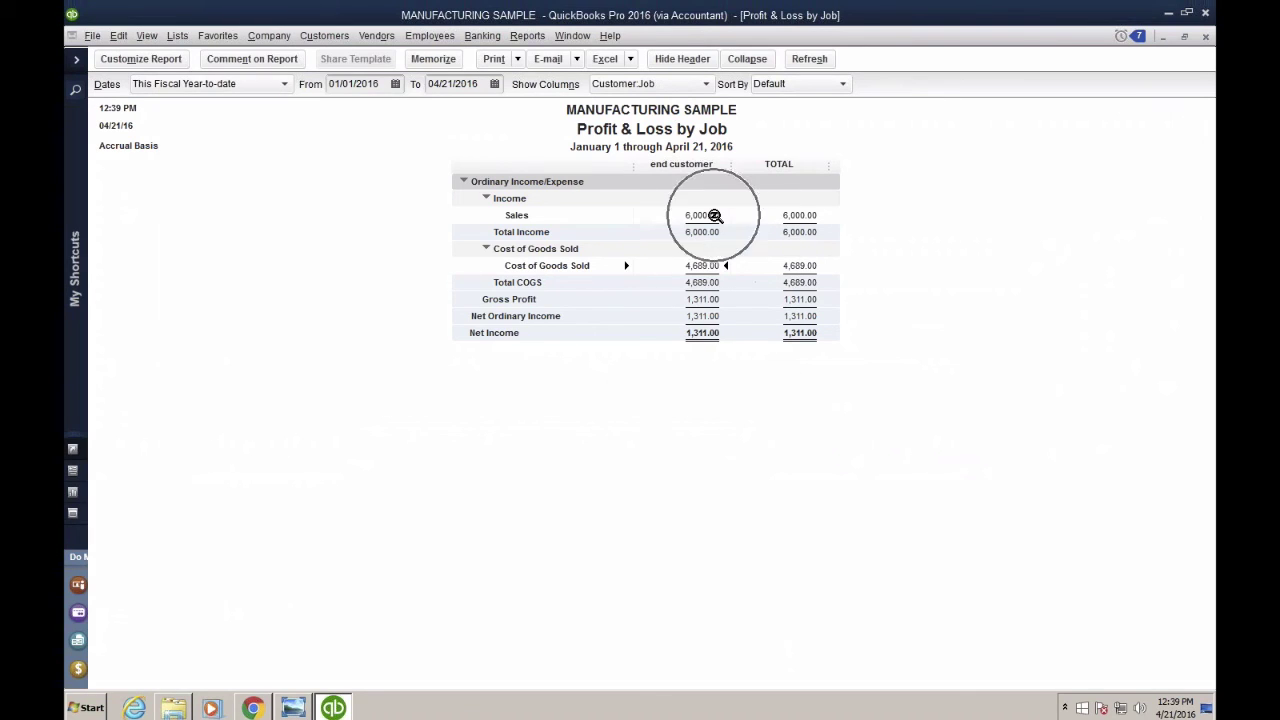
click(718, 284)
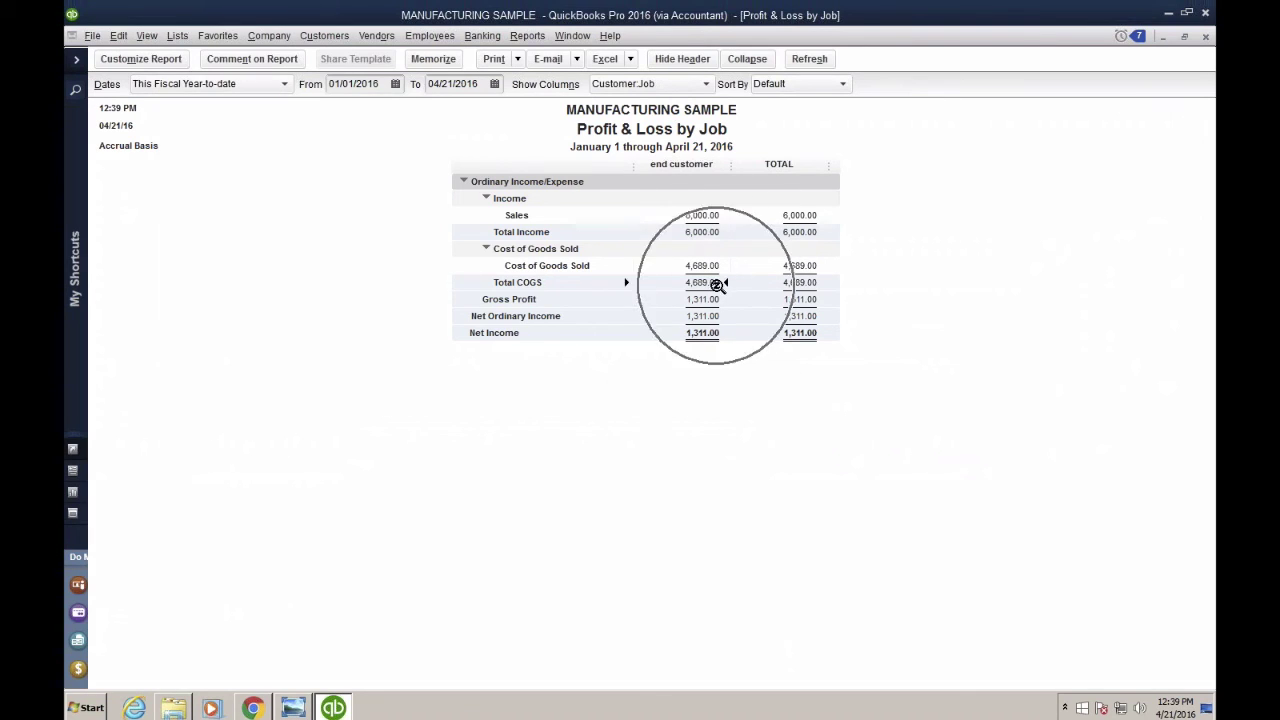
click(712, 215)
click(703, 265)
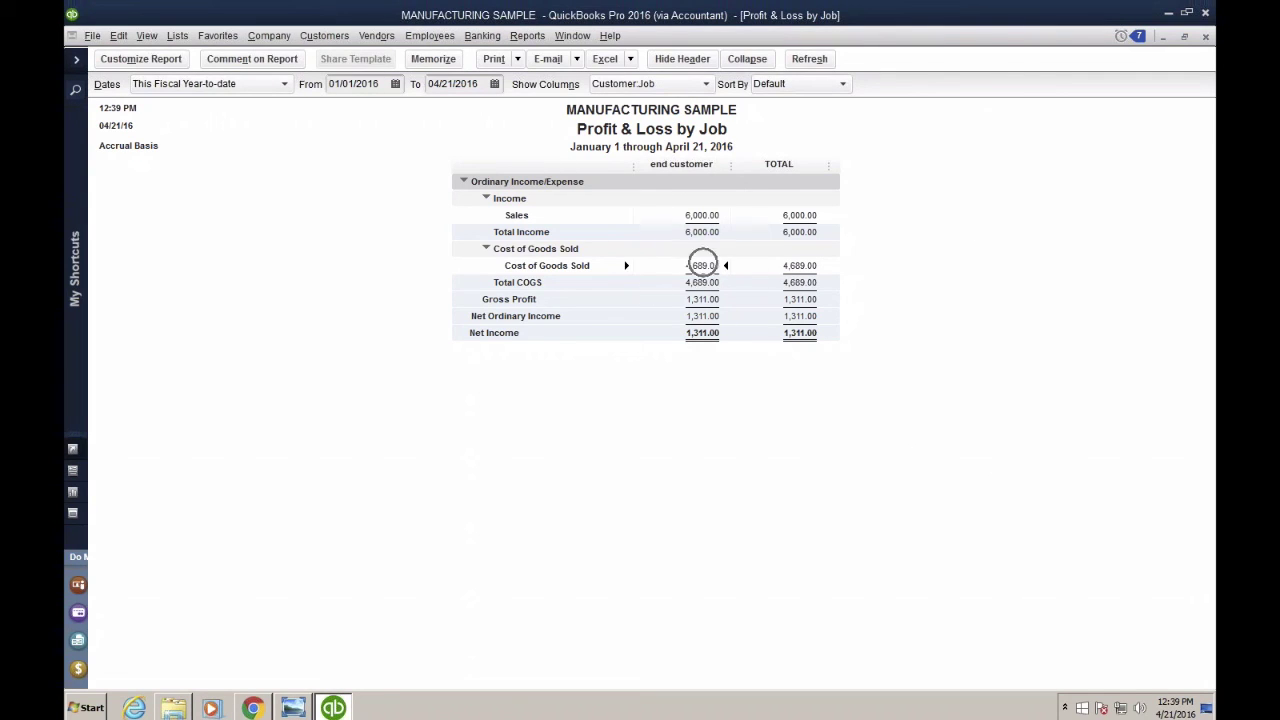
click(708, 213)
click(715, 267)
double_click(716, 268)
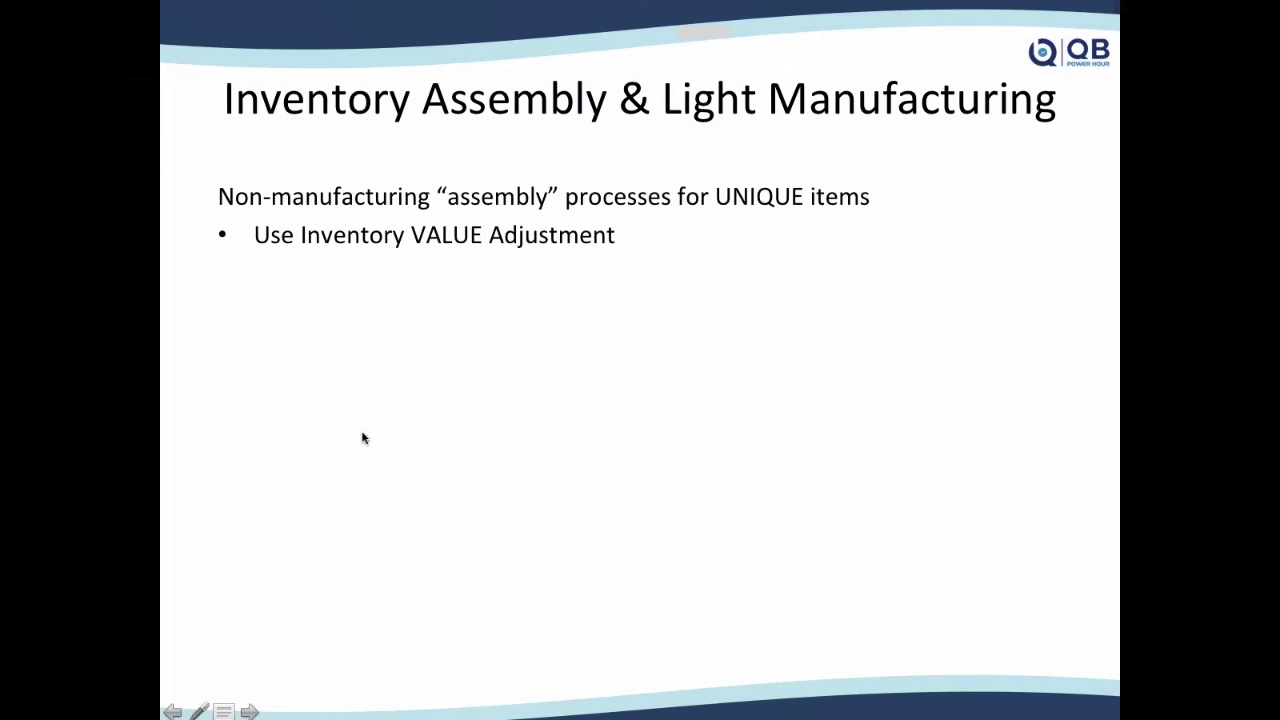
- Advance the slideshow one slide, then return to the Inventory Assembly & Light Manufacturing slide
click(363, 438)
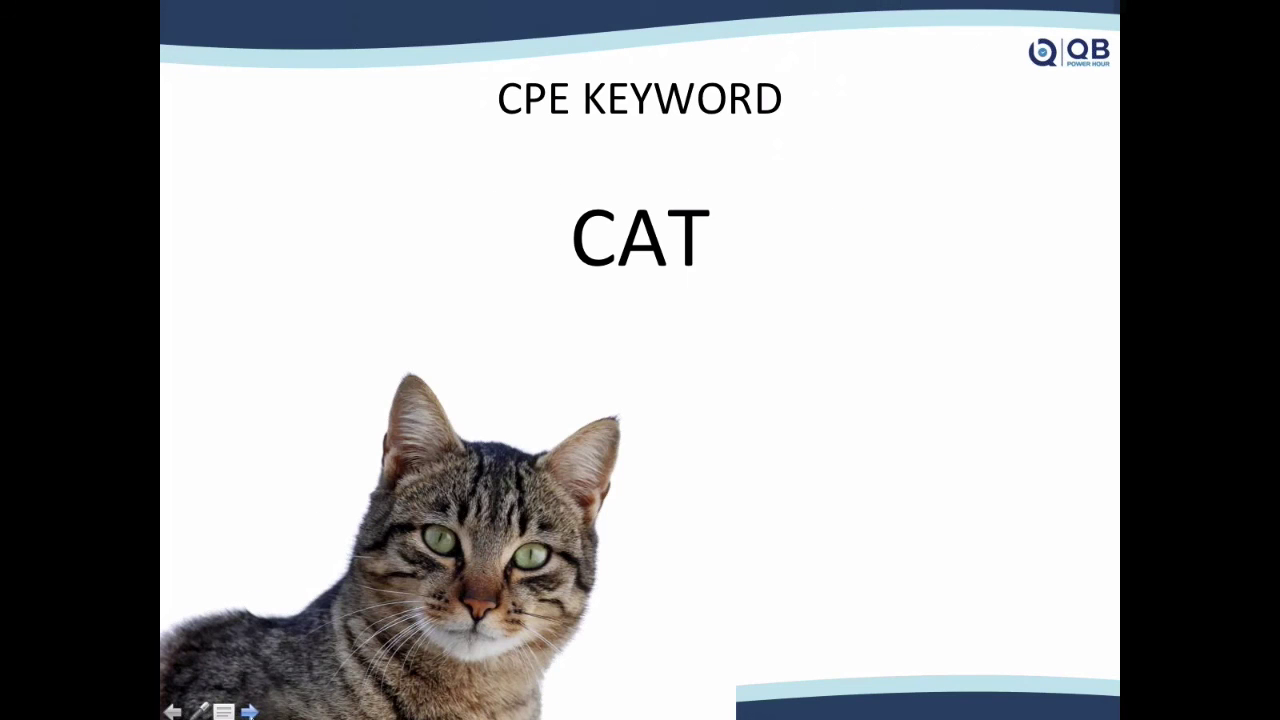
key(Left)
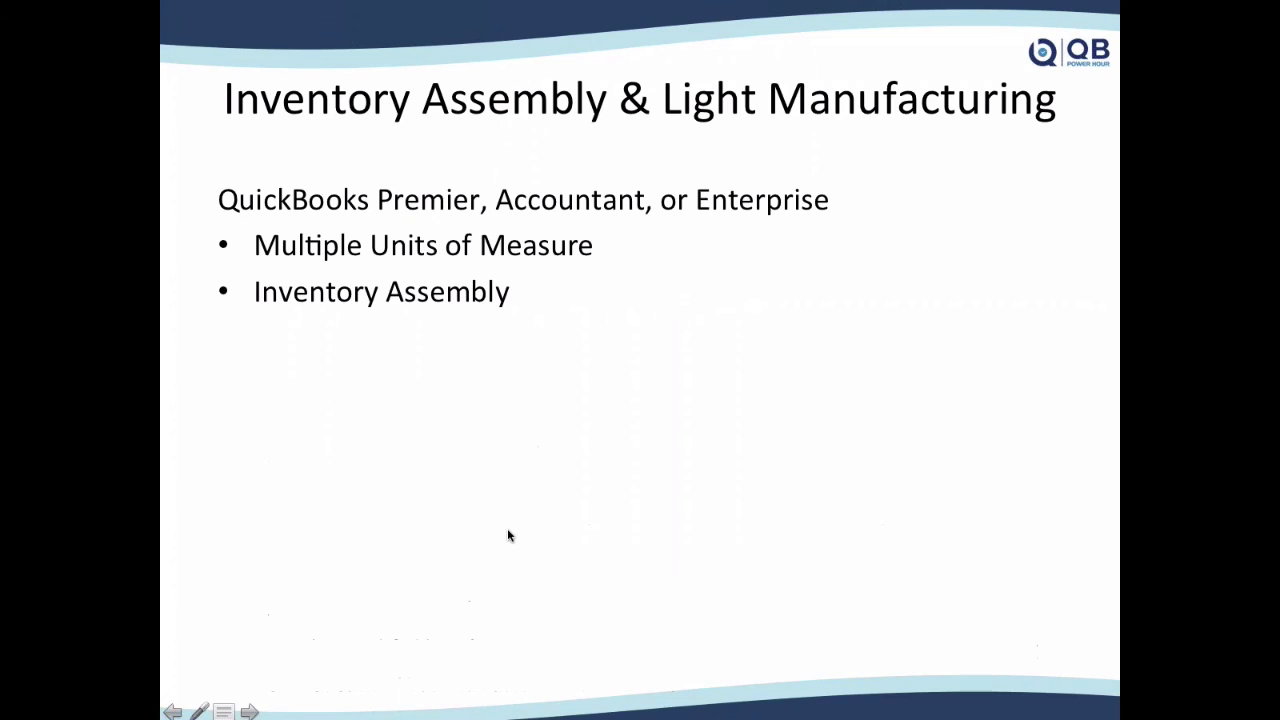
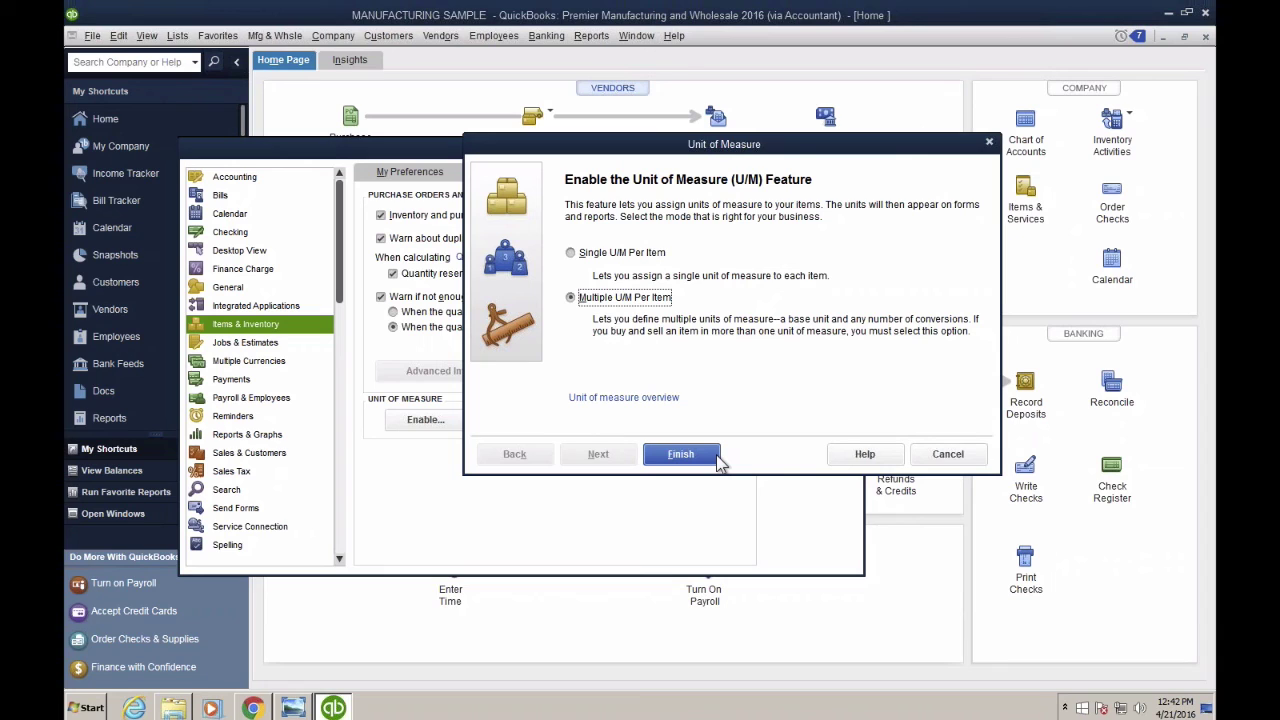
- Finish turning on multiple units of measure per item and accept the closing-windows warning
click(705, 456)
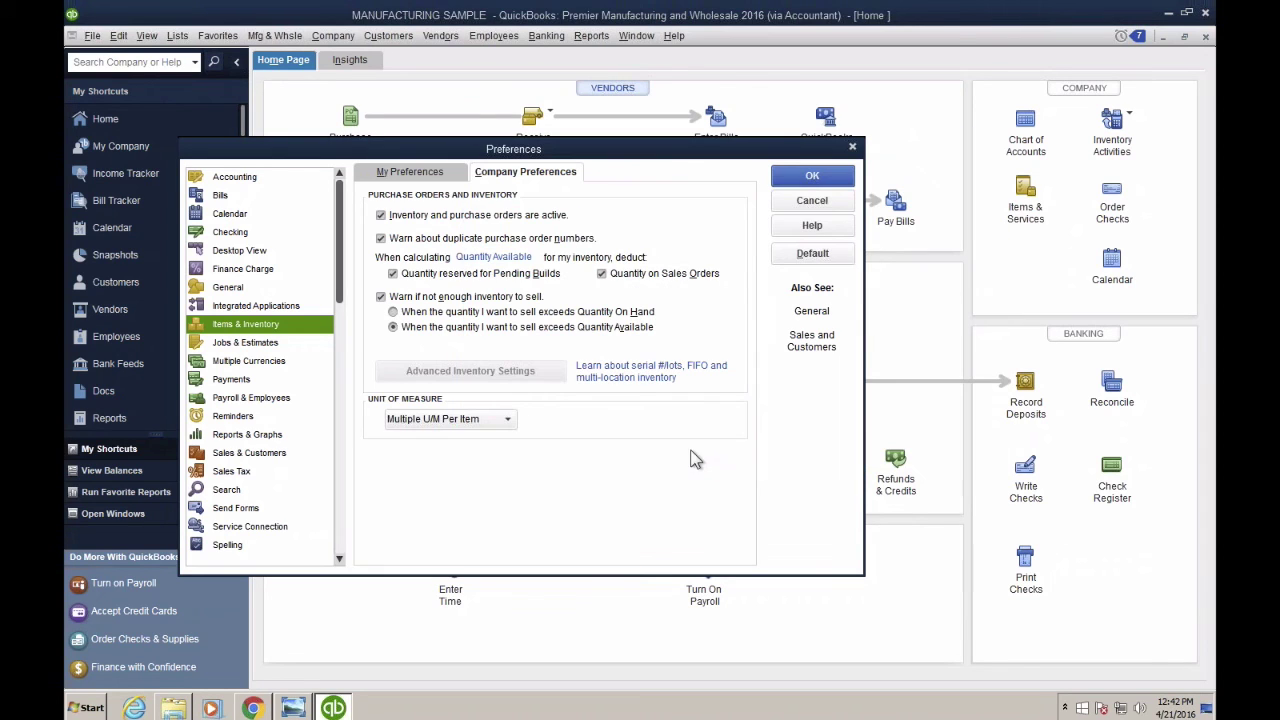
click(843, 175)
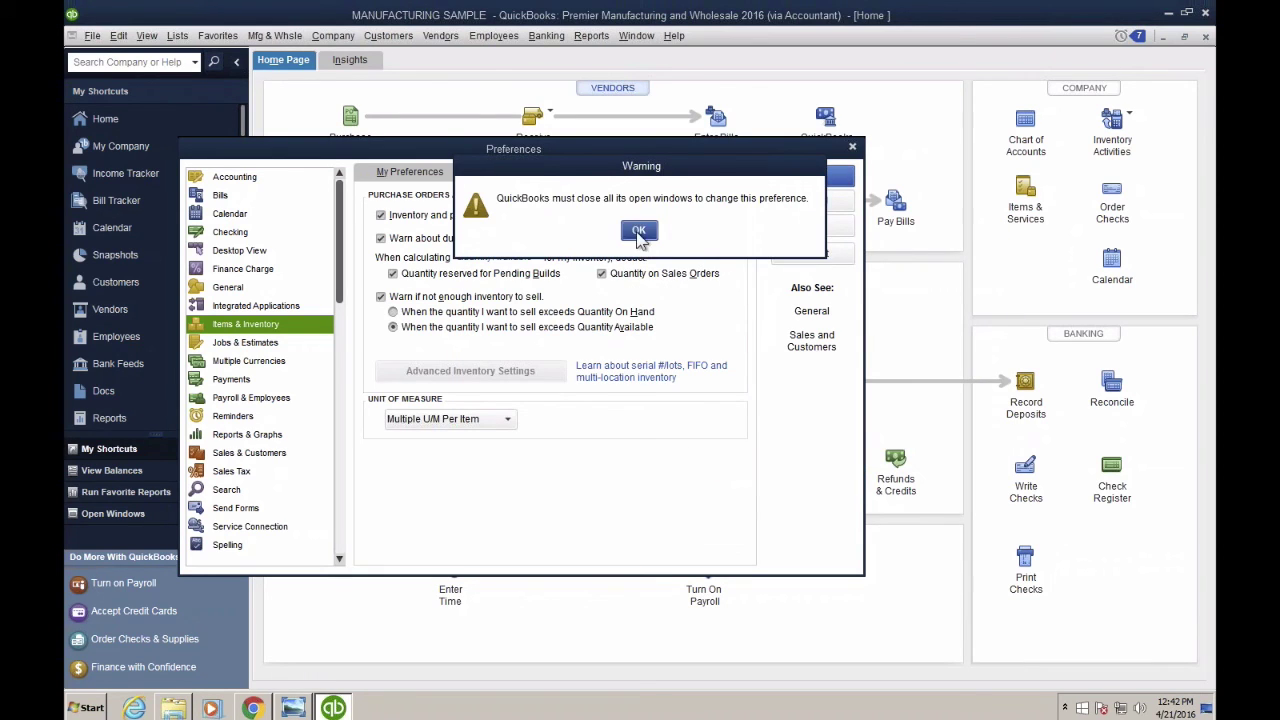
click(638, 230)
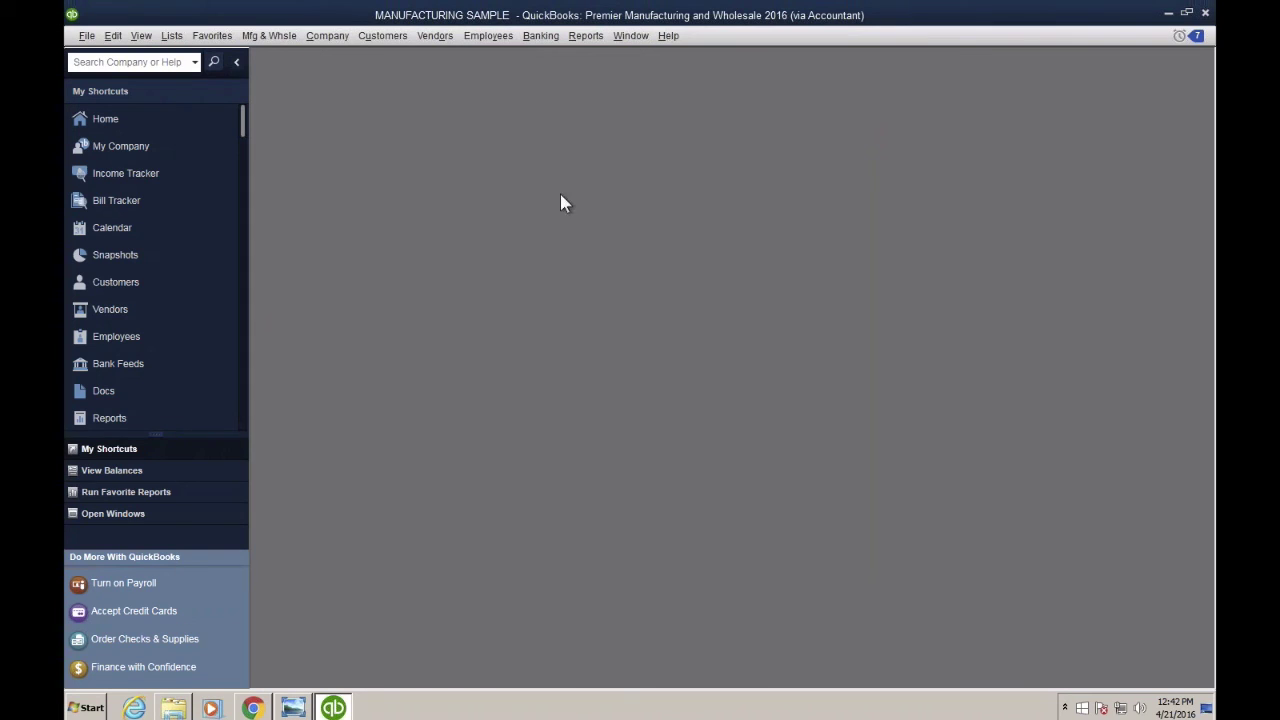
- Open the Item List maximized, then view the 205 litre steel drum image in Chrome
click(172, 35)
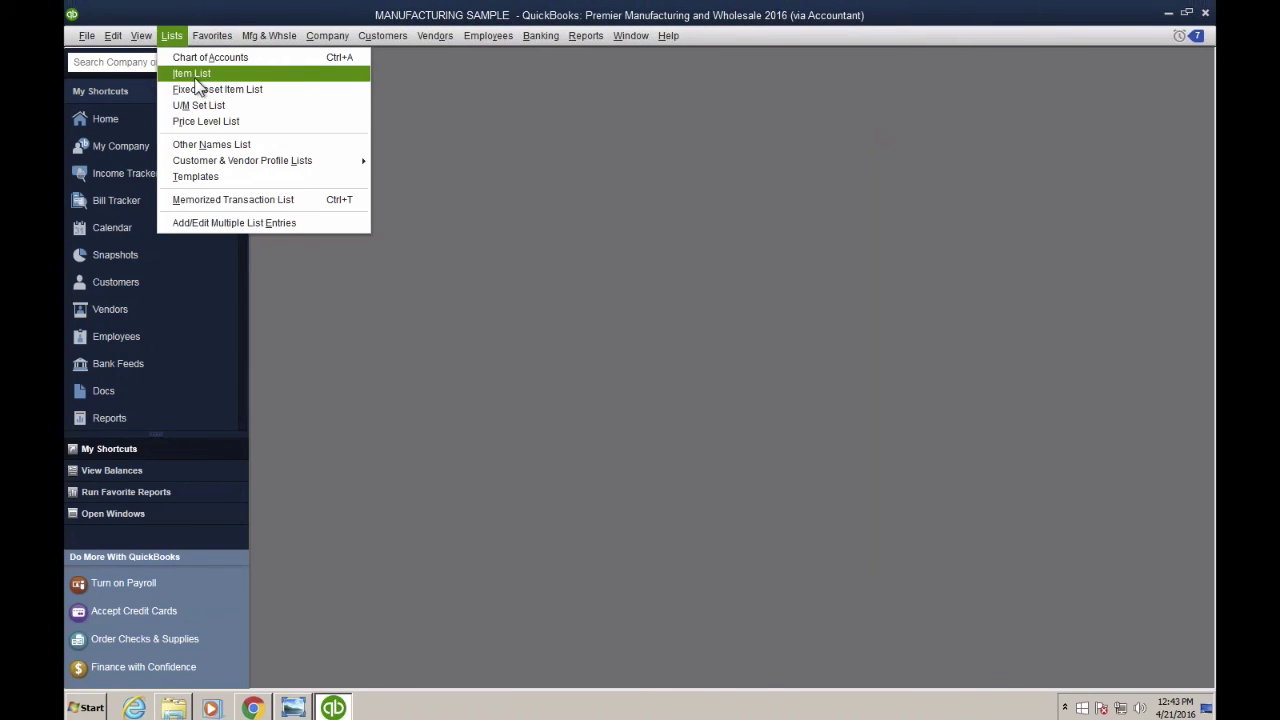
click(195, 78)
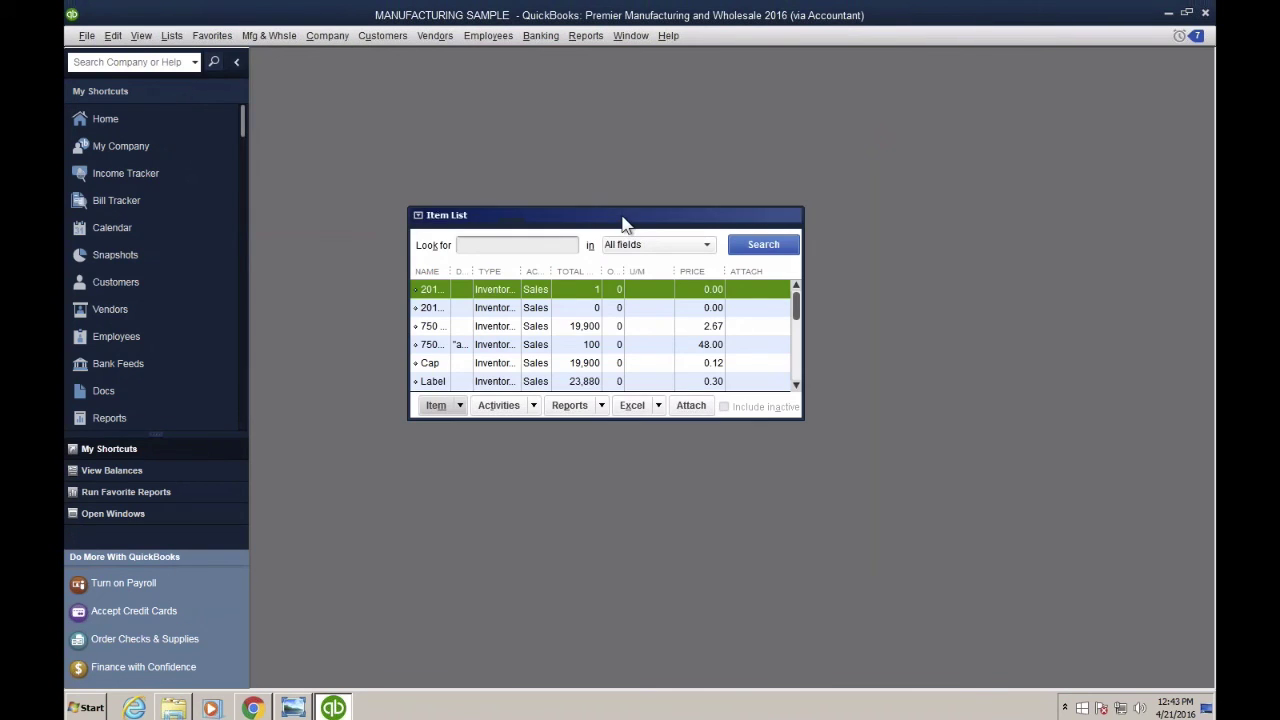
double_click(622, 216)
click(270, 708)
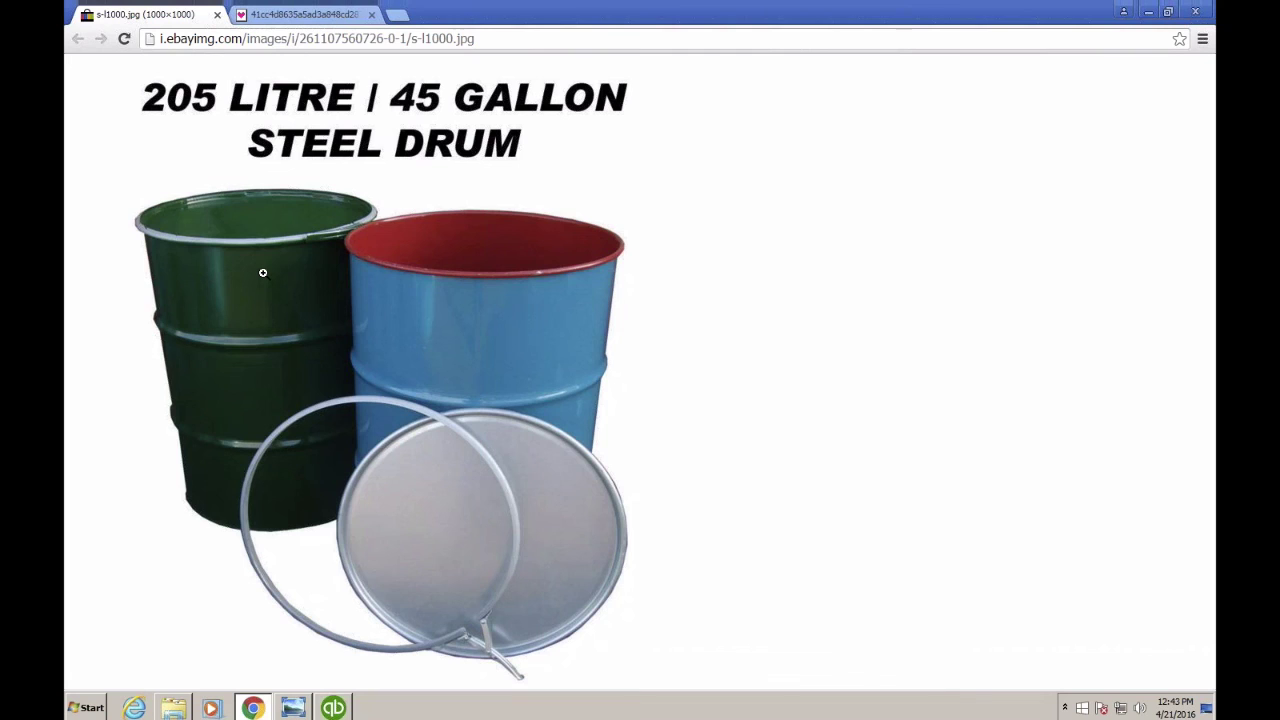
- View the three-size olive oil bottle image in Chrome, then return to the QuickBooks Item List
click(288, 16)
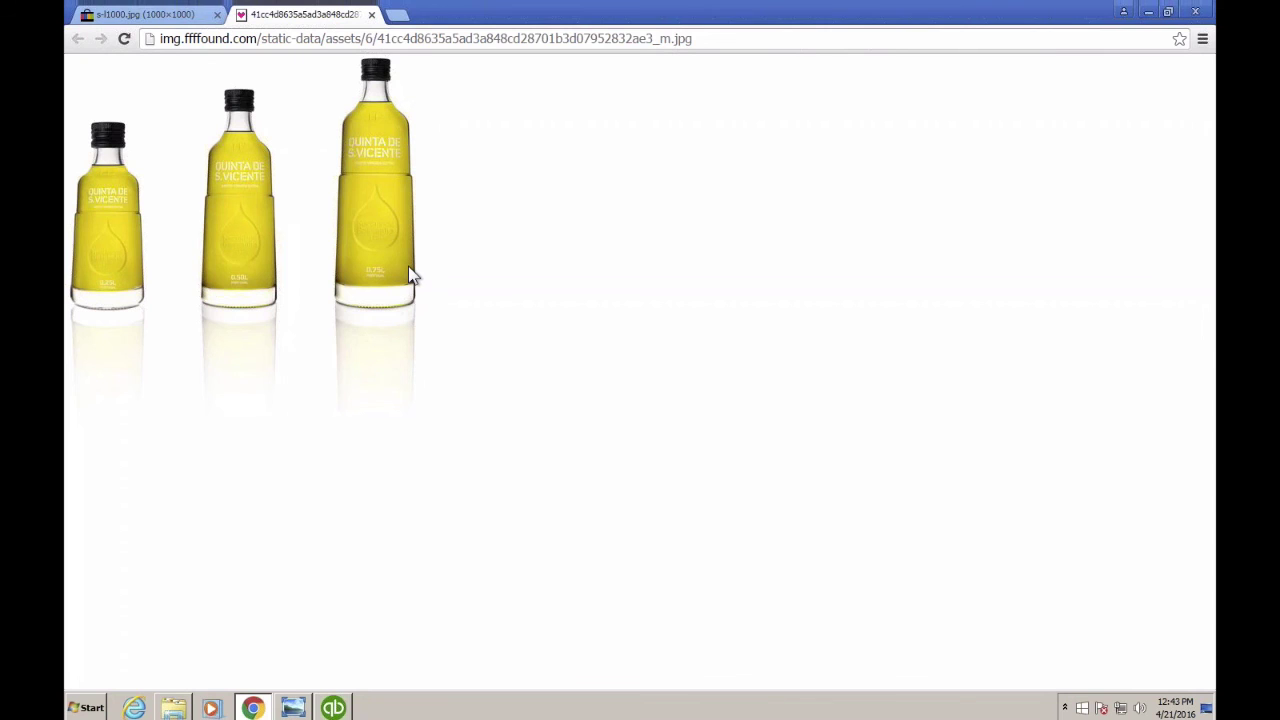
click(333, 707)
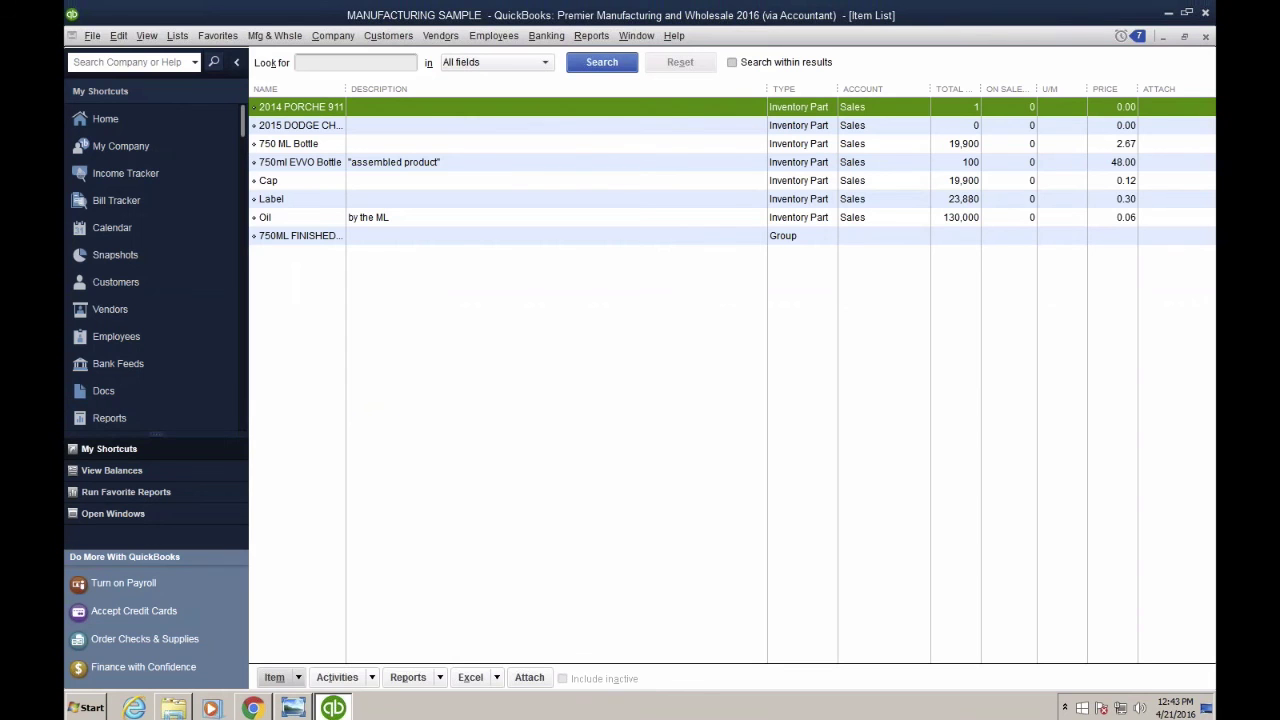
- Make the 2014 PORCHE 911 and 2015 DODGE CHARGER items inactive
right_click(296, 108)
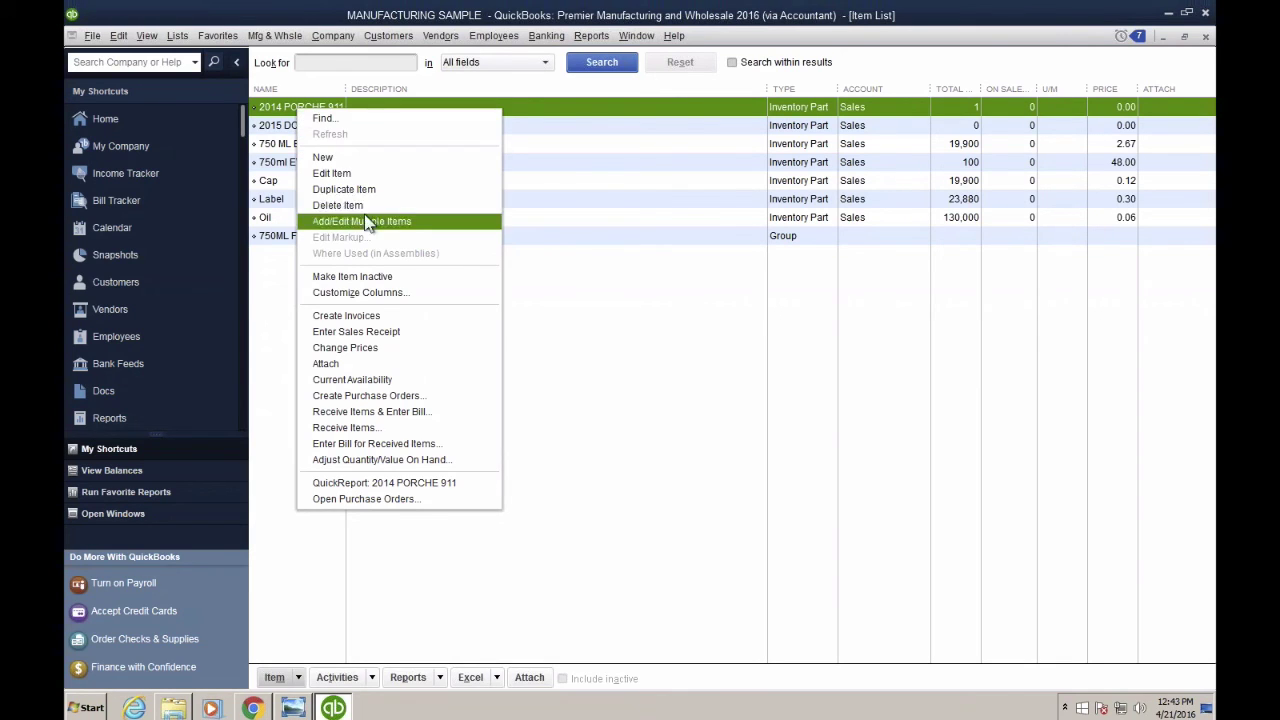
click(352, 276)
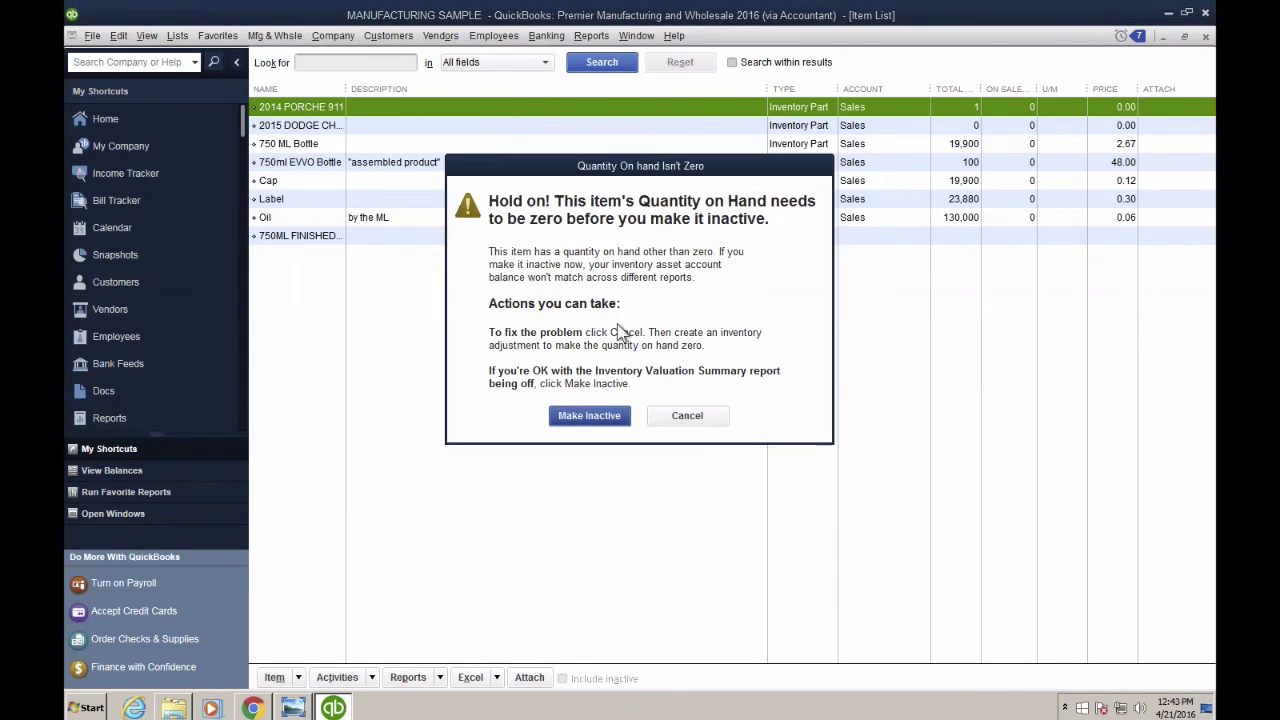
click(592, 415)
right_click(307, 106)
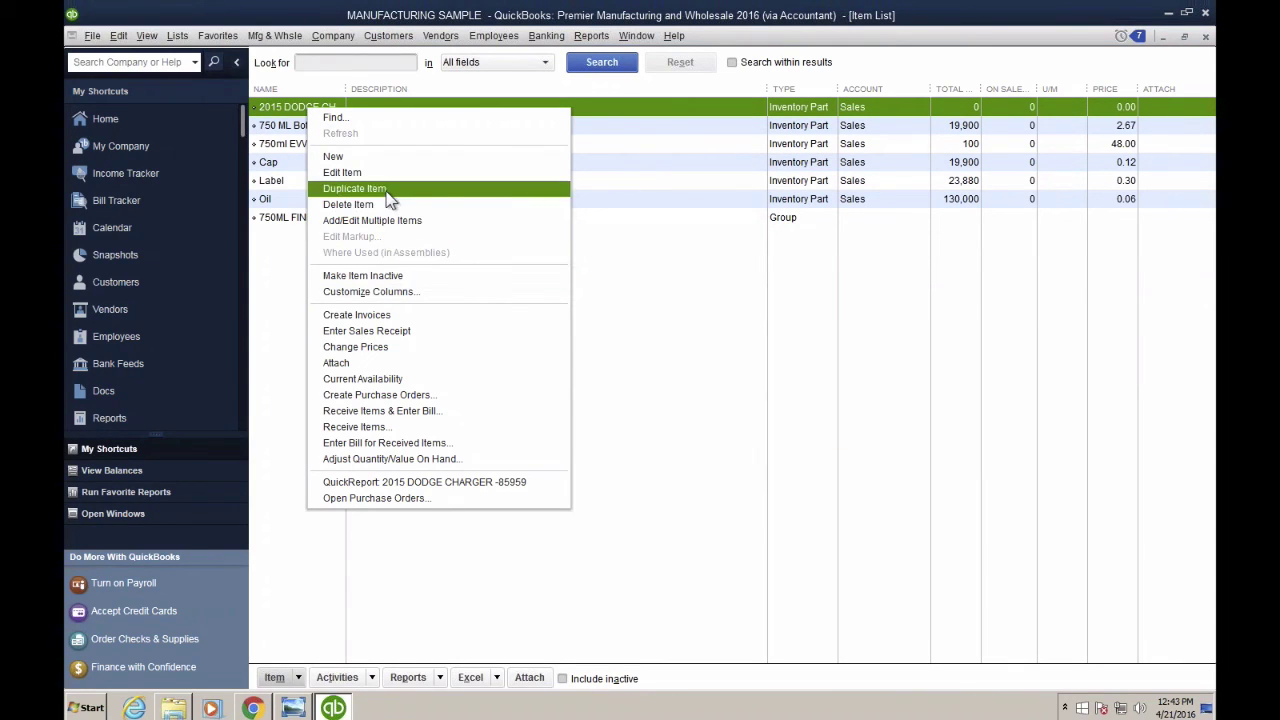
click(379, 272)
- Widen the item name column and open the Oil item for editing
drag(346, 88, 402, 88)
click(303, 177)
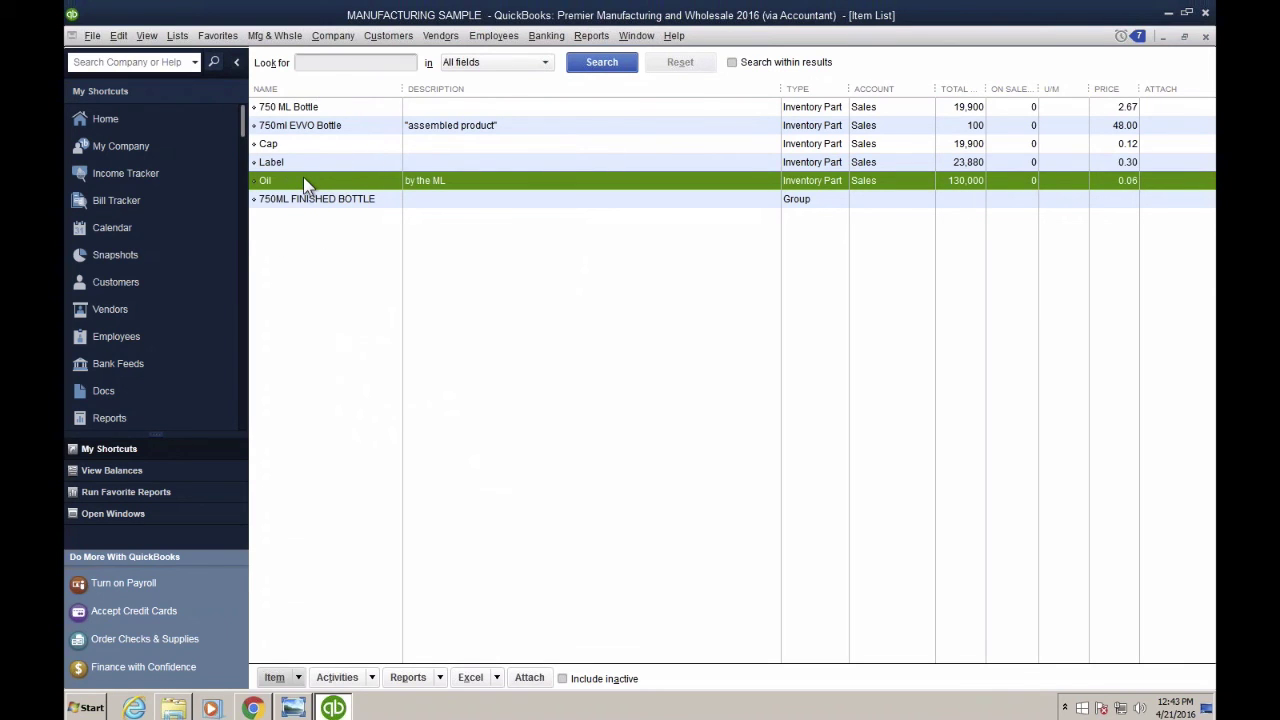
right_click(303, 177)
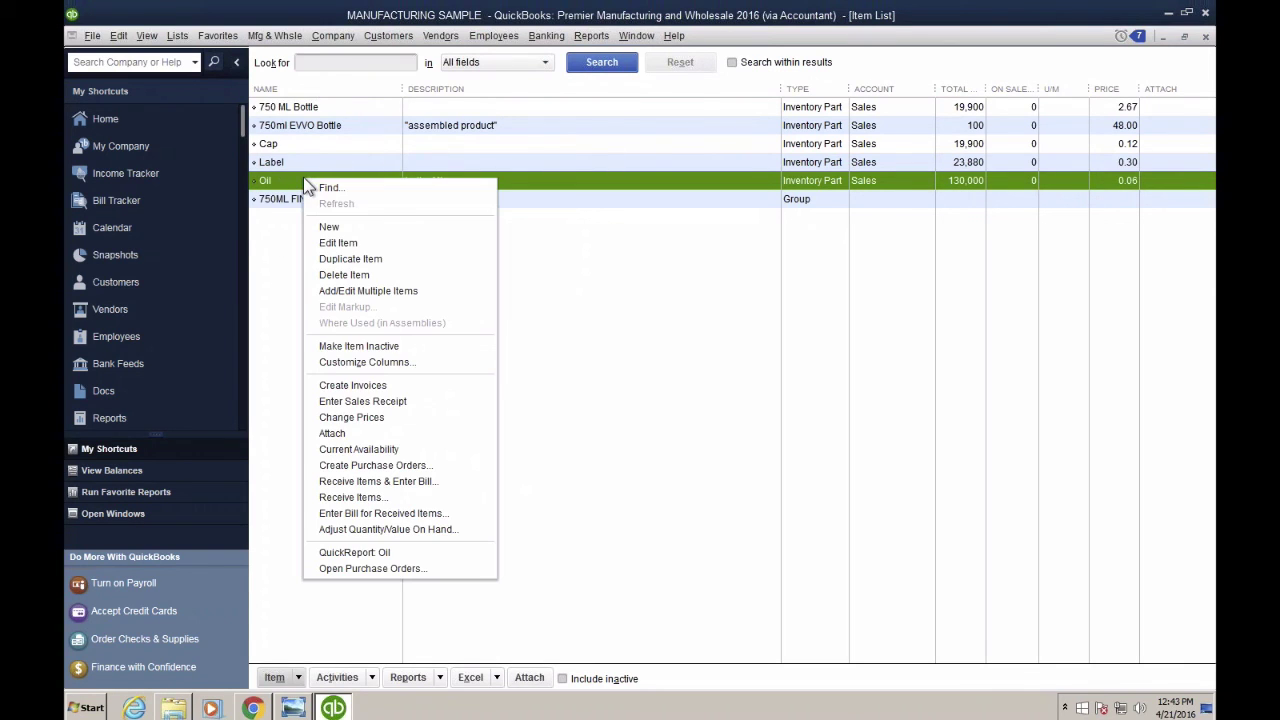
click(337, 243)
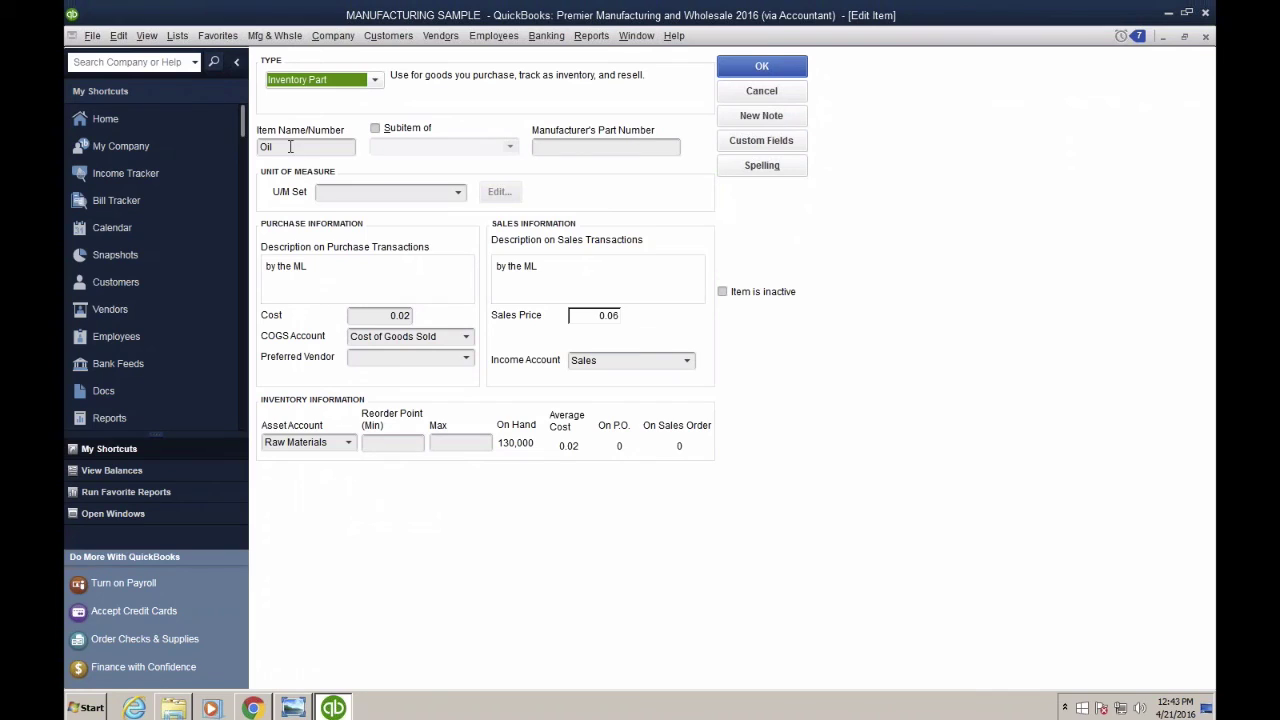
- Start a new Volume unit-of-measure set for Oil with a custom (Other) base unit
click(459, 192)
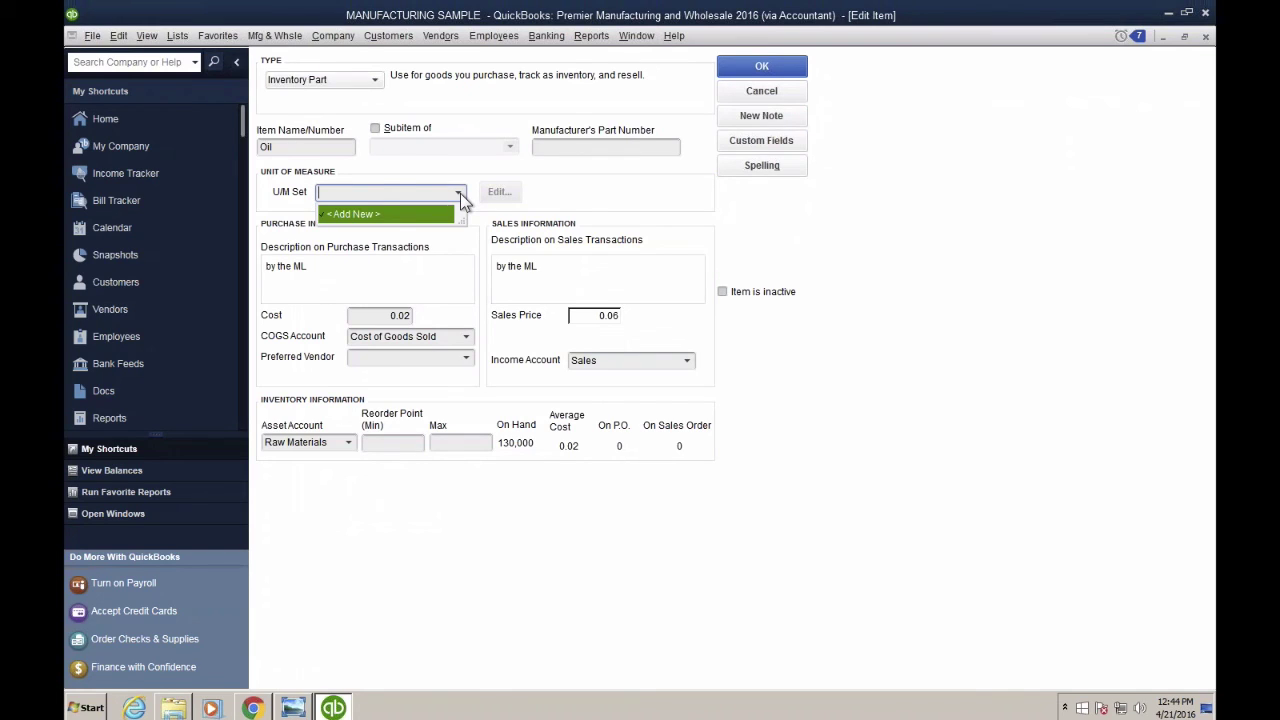
click(355, 216)
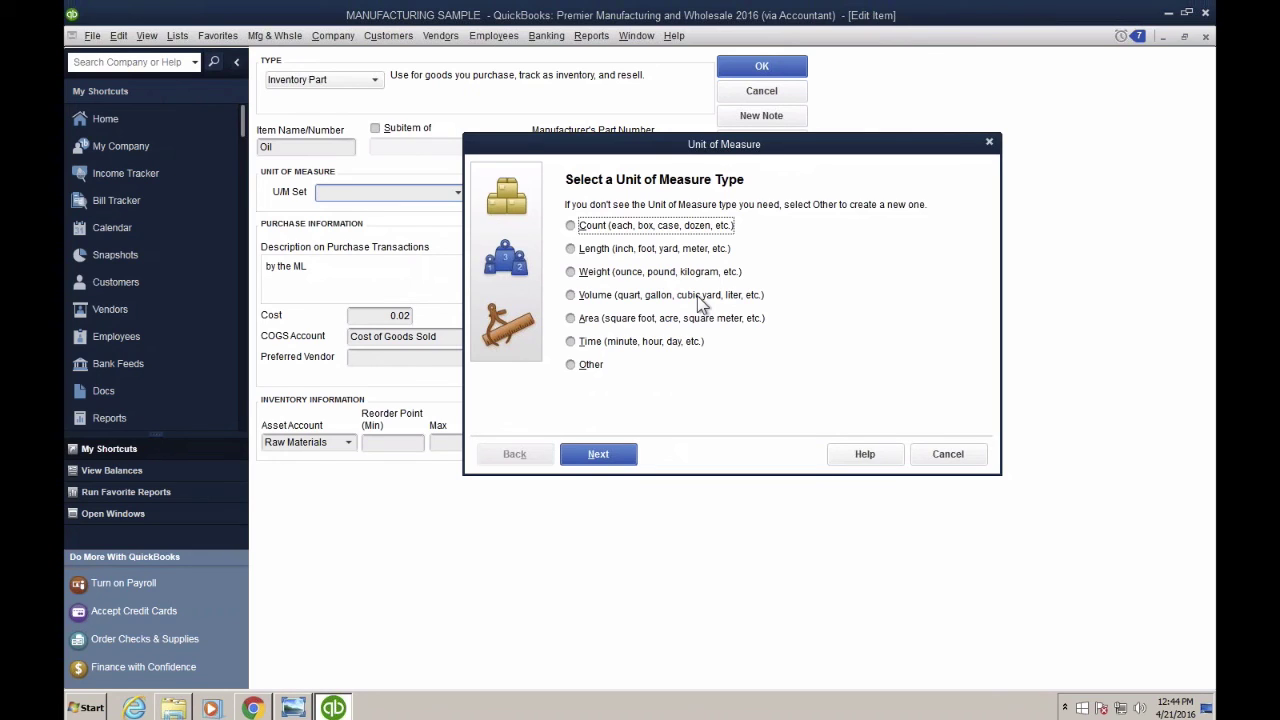
click(614, 274)
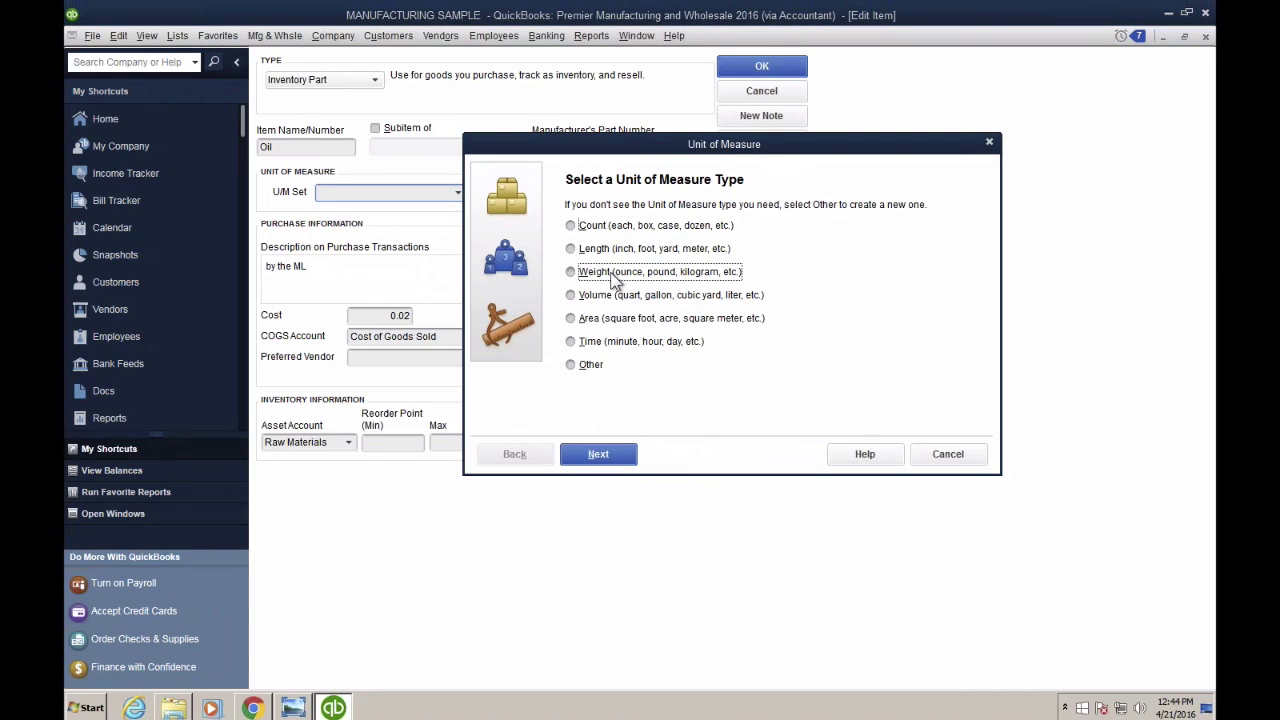
click(604, 300)
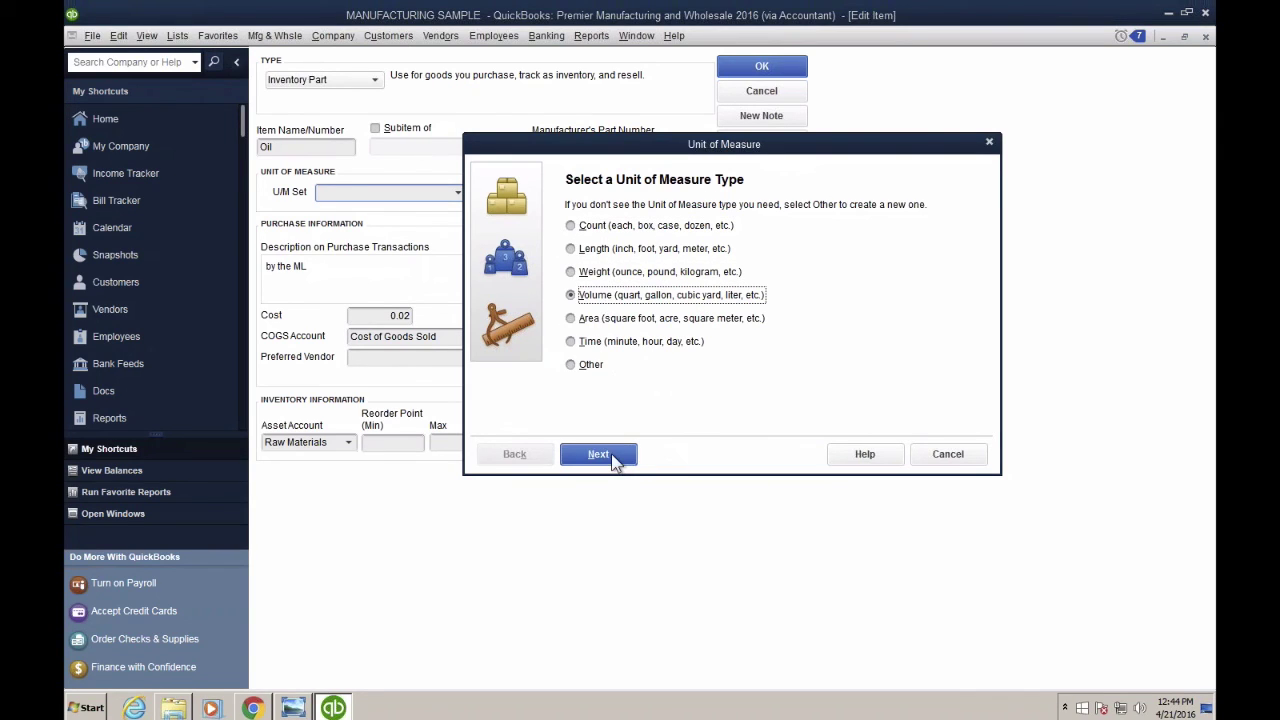
click(615, 456)
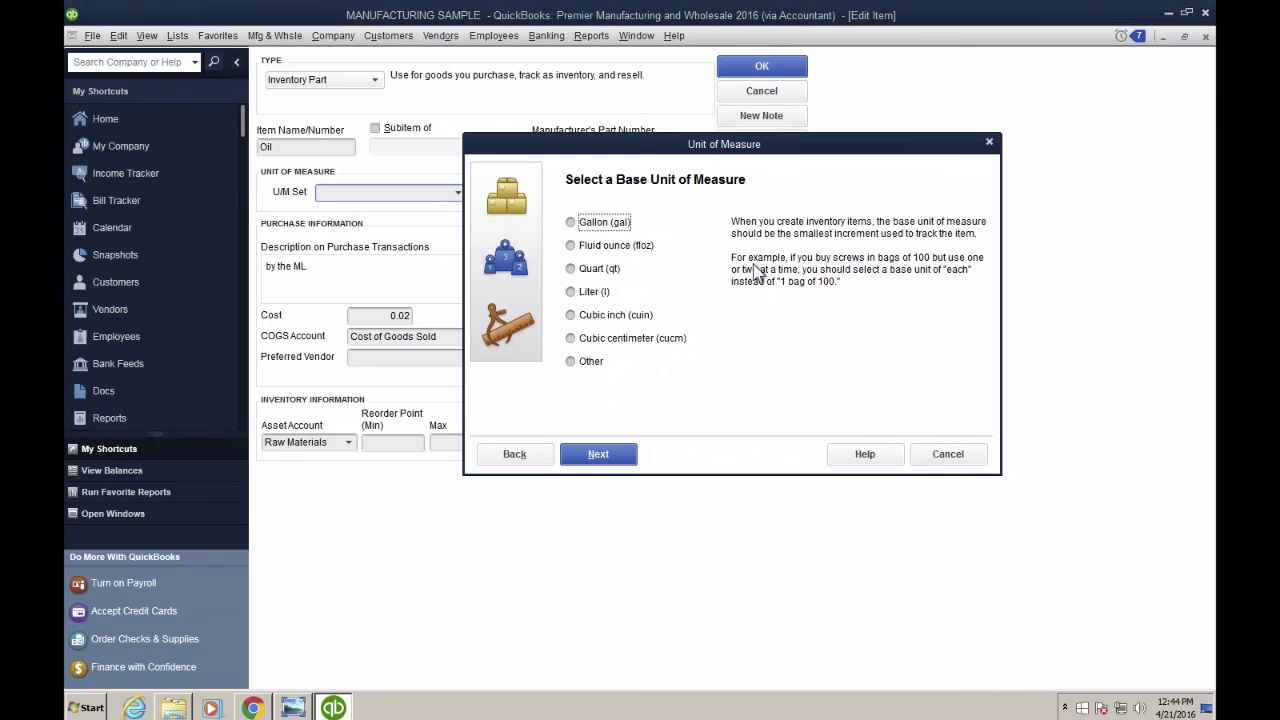
click(592, 364)
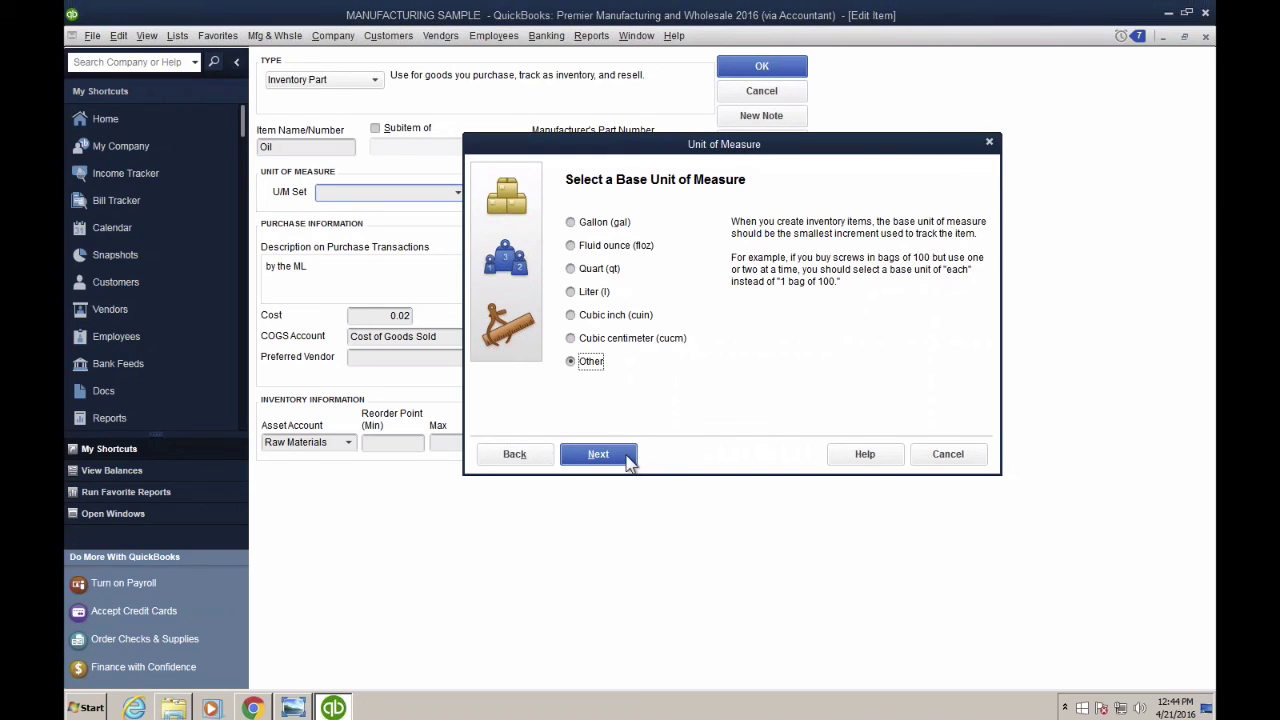
- After checking the bottle image, name the base unit Millilitter with abbreviation ML
click(254, 708)
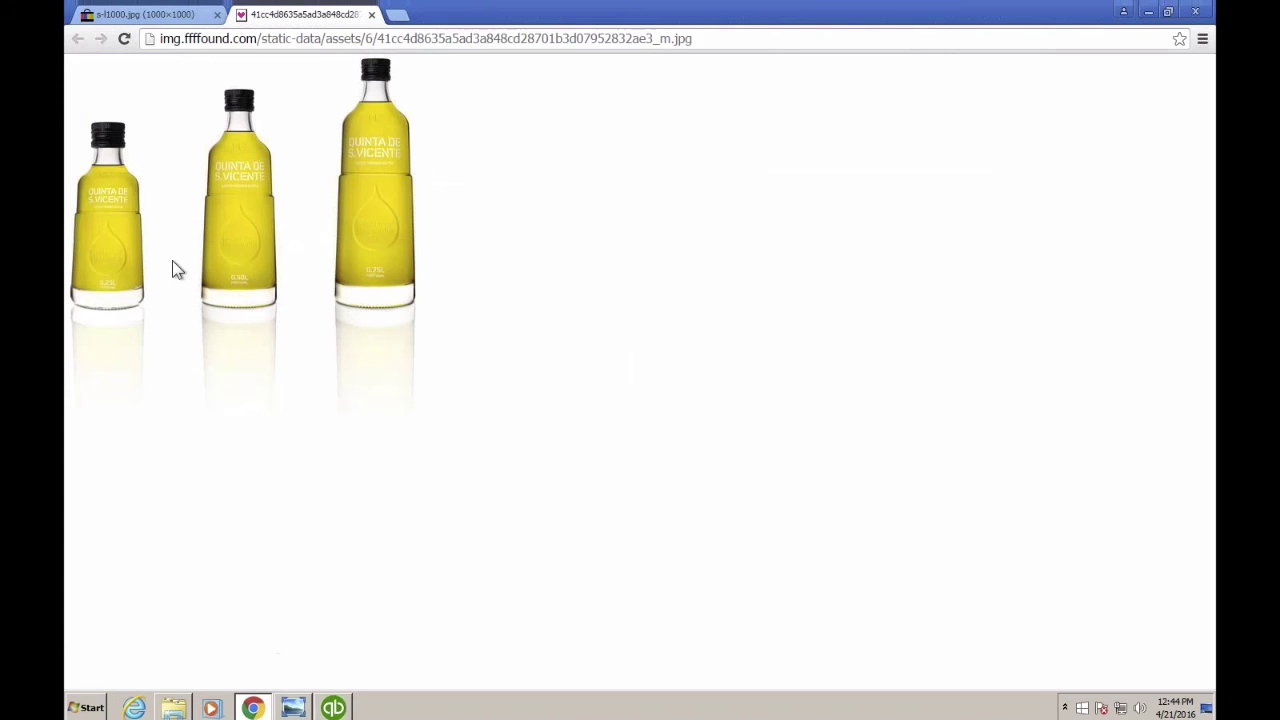
click(129, 233)
click(343, 706)
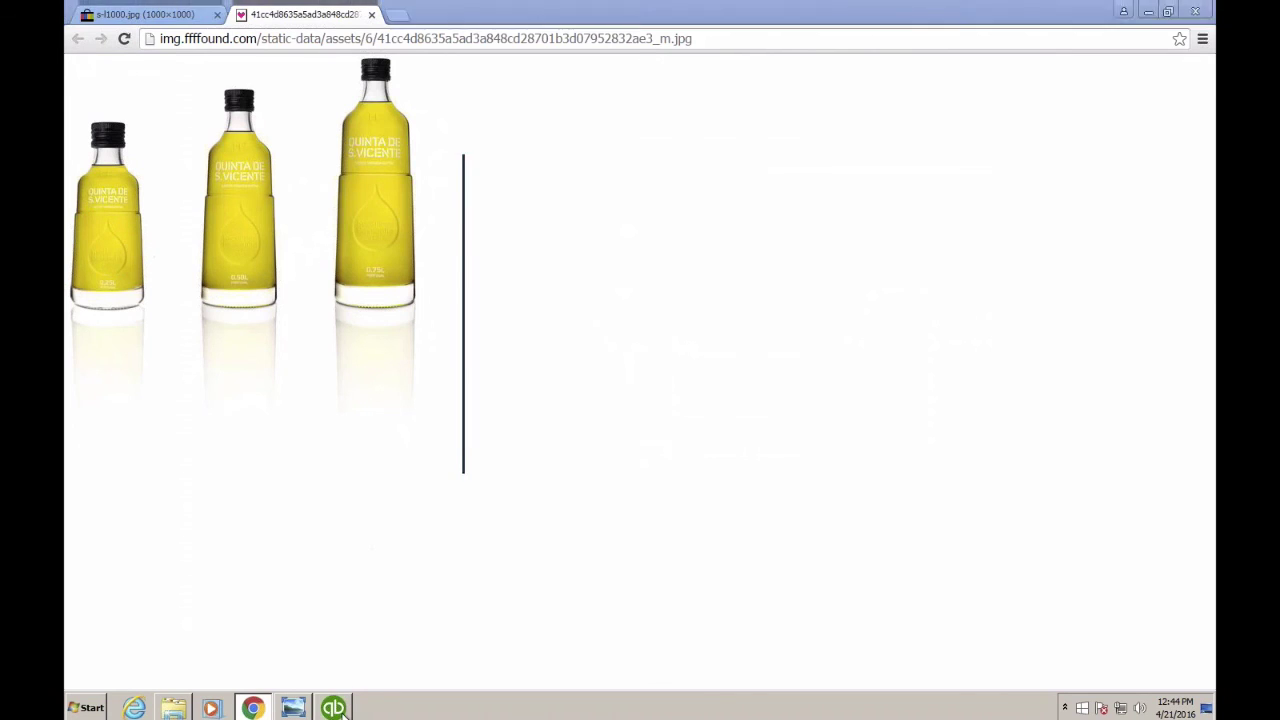
click(612, 454)
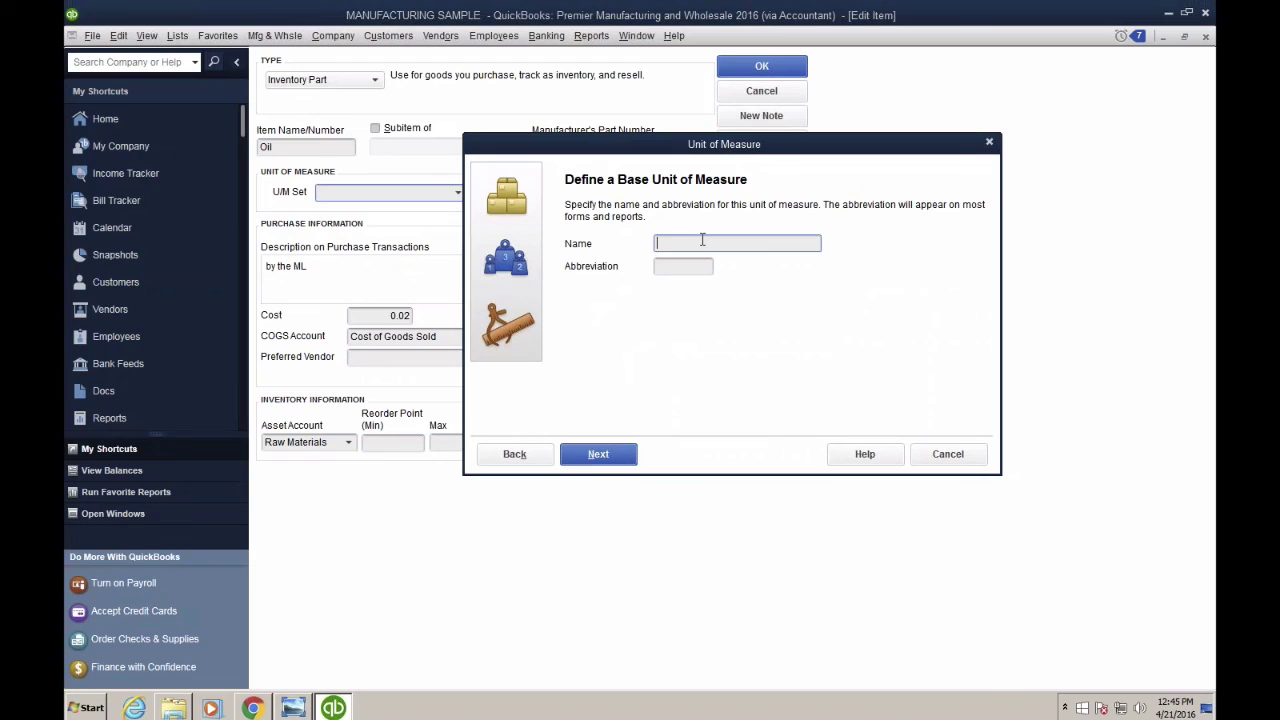
text(Milliliter)
key(Tab)
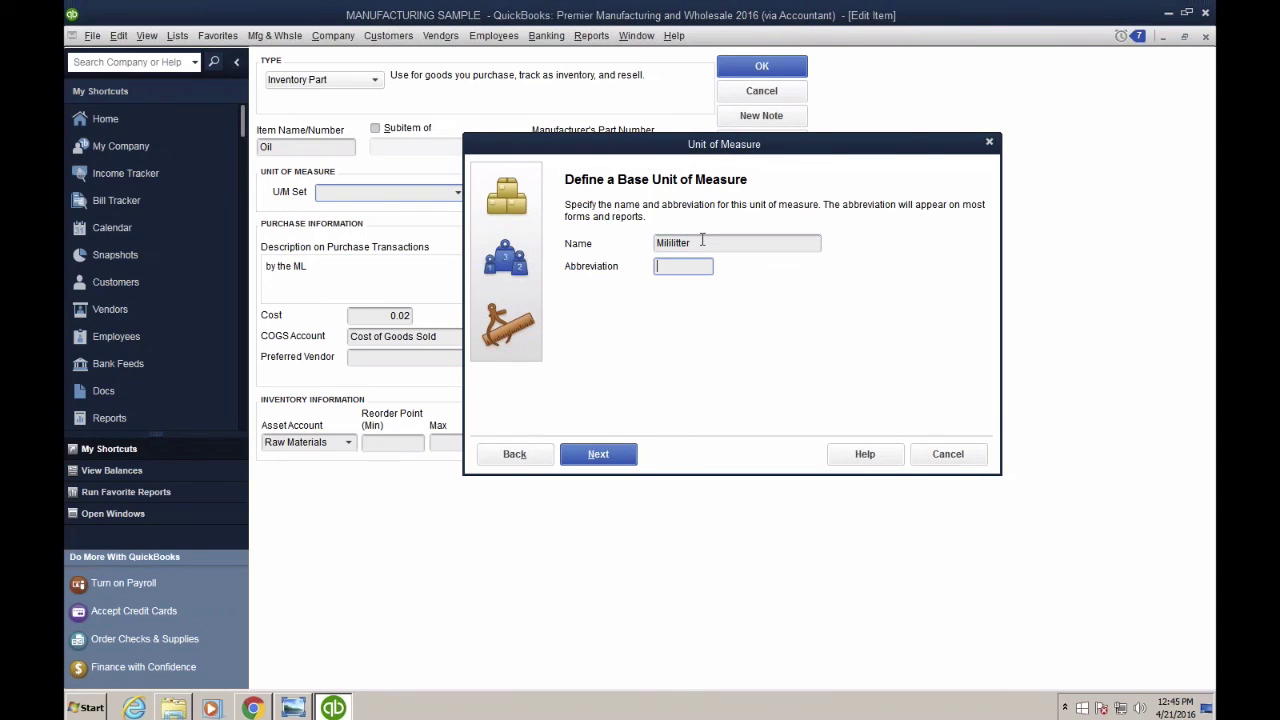
text(mL)
key(BackSpace)
key(BackSpace)
text(ML)
click(592, 450)
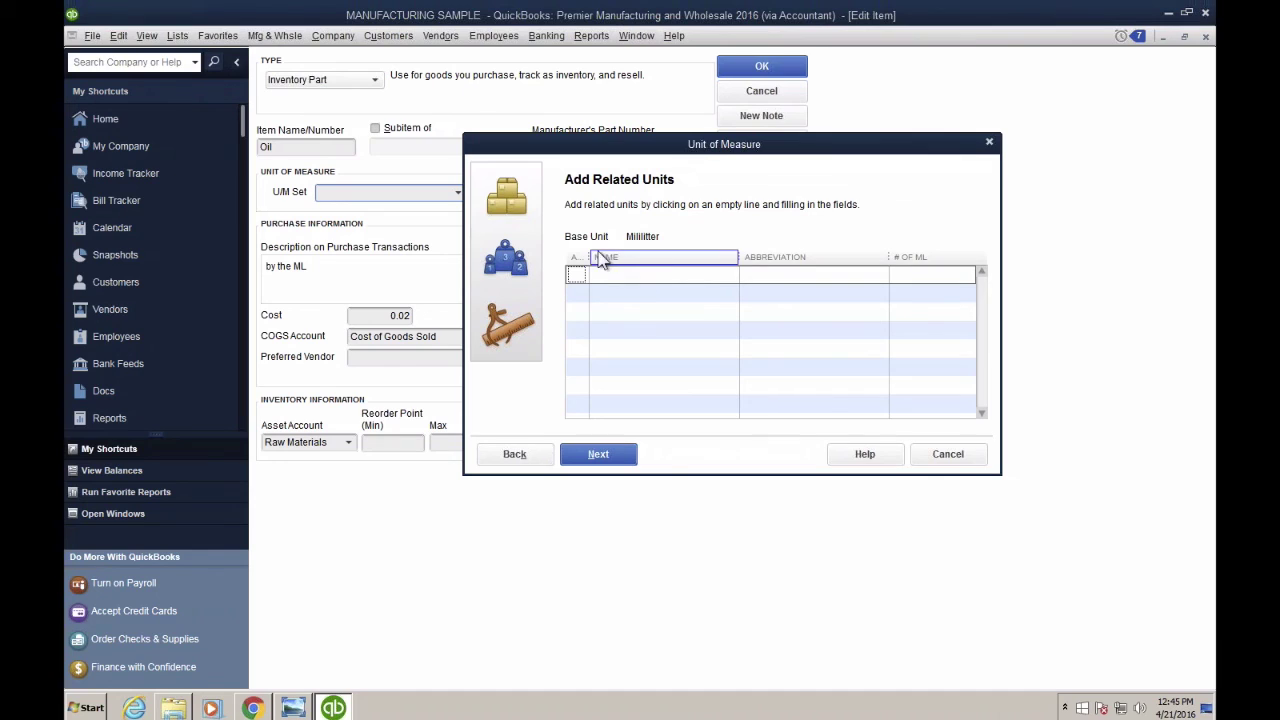
- Add the related unit Litter equal to 1,000 ML
drag(590, 257, 620, 253)
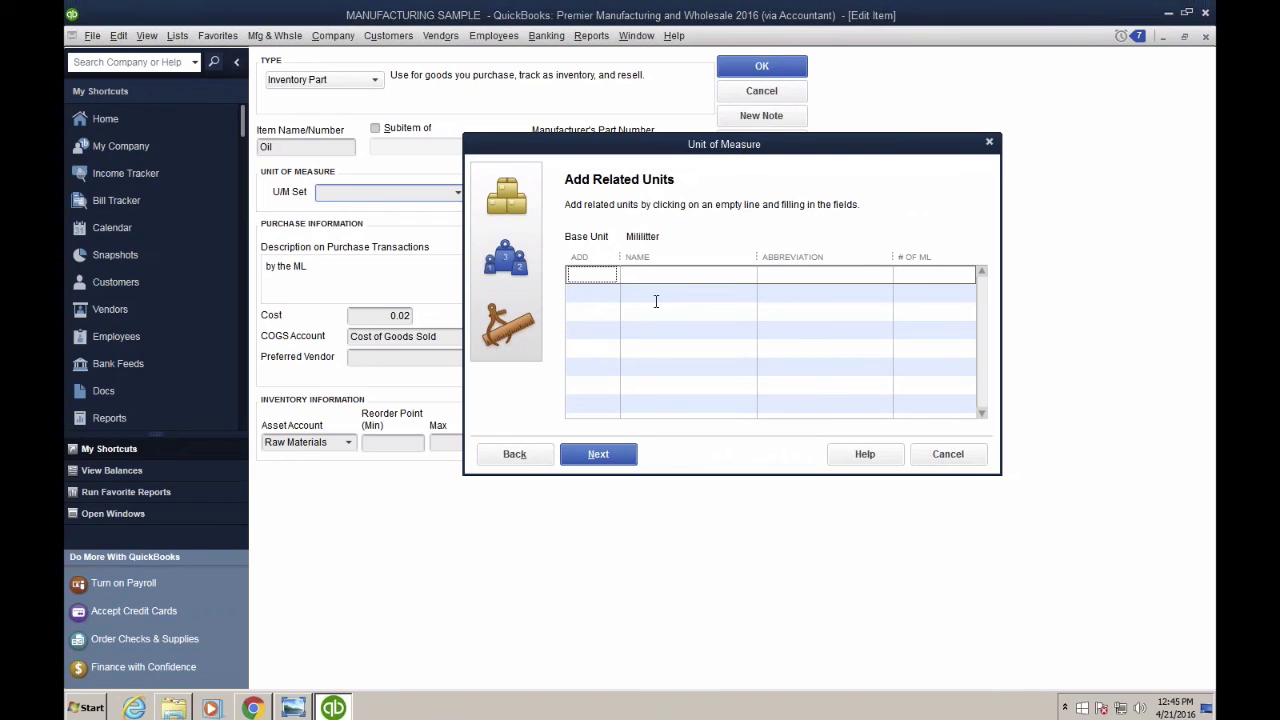
click(571, 274)
click(658, 273)
text(Li)
text(tter)
text(1000)
click(578, 300)
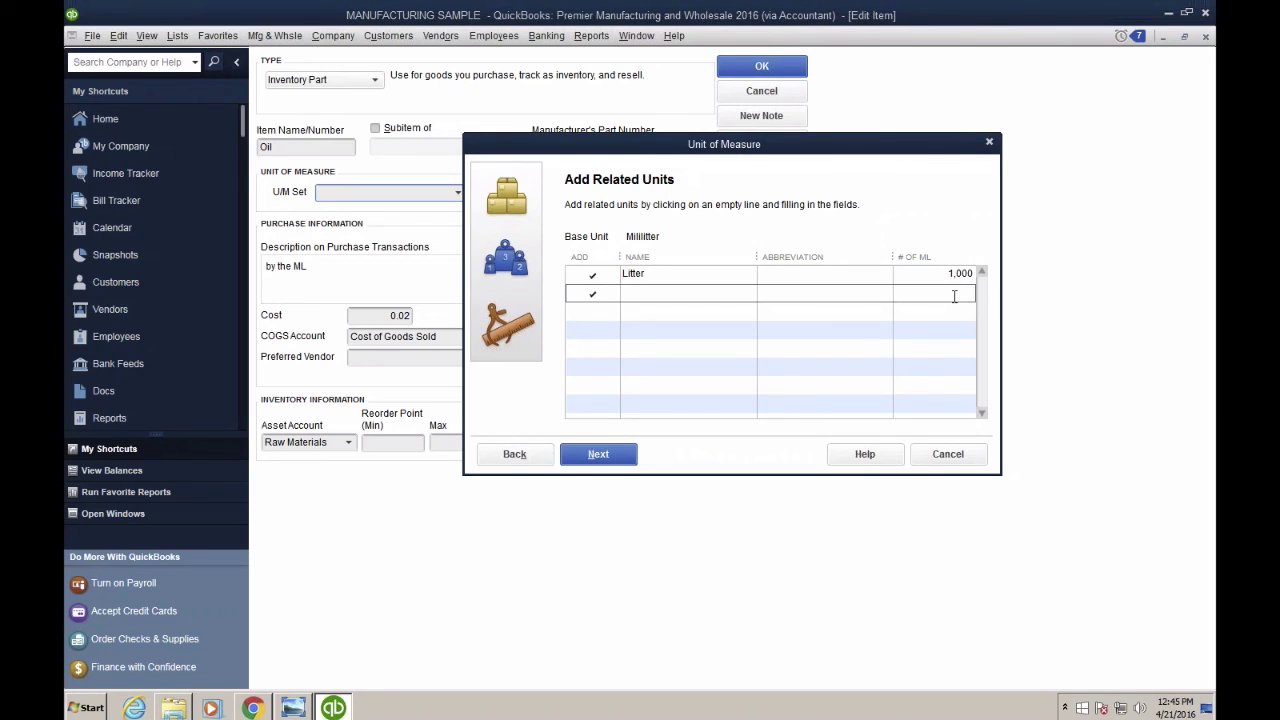
- Add the related unit 45GL Drum equal to 205,000 ML
click(659, 293)
text(45GL Drum)
key(Tab)
text(205,)
text(000)
key(Tab)
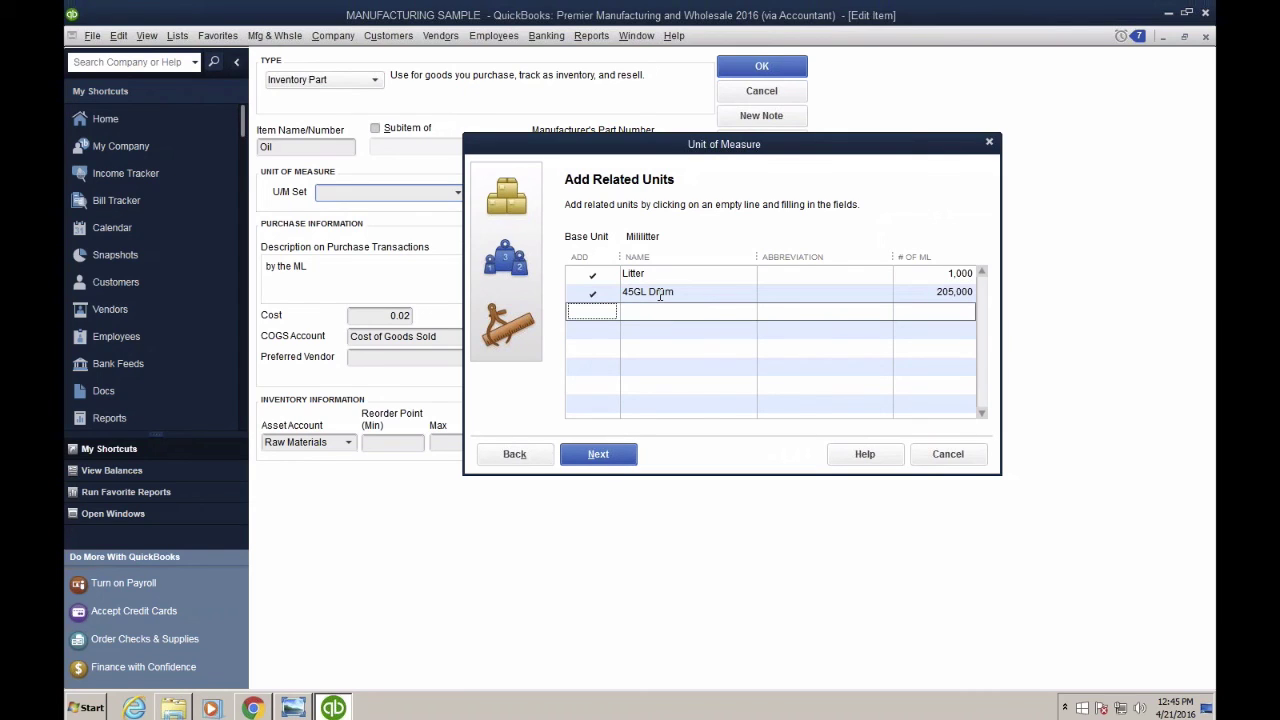
- Give the related units the abbreviations DRUM and LT, then reselect the drum's ML quantity
click(792, 300)
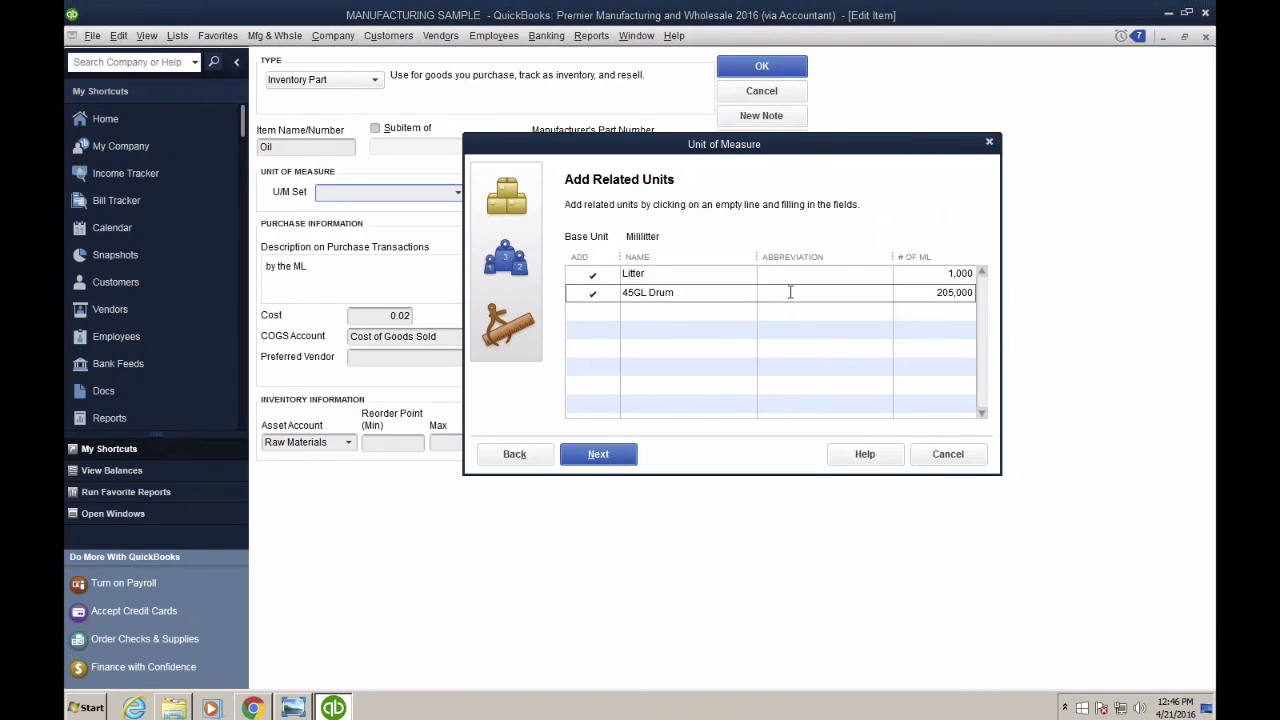
text(DRUM)
click(778, 273)
text(LT)
click(791, 306)
click(790, 272)
click(804, 290)
click(957, 292)
double_click(950, 294)
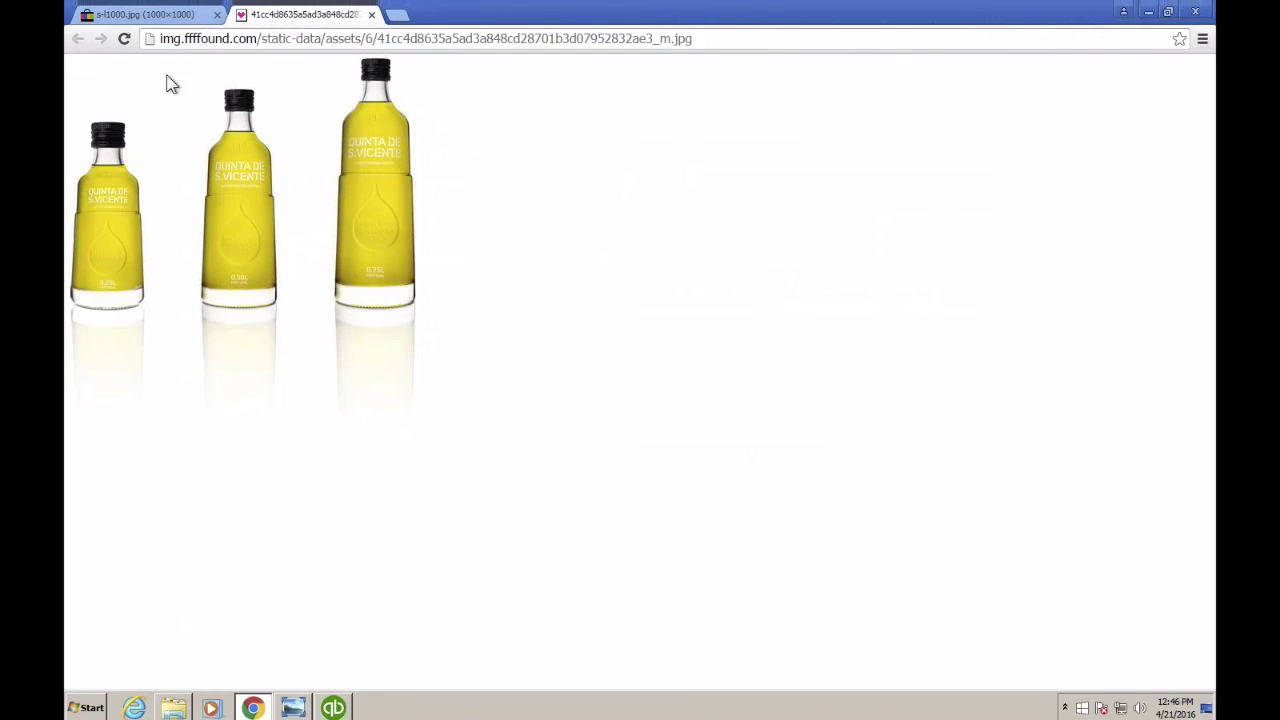
- Compare the 205 litre steel drum and olive oil bottle images, then return to Add Related Units
click(145, 14)
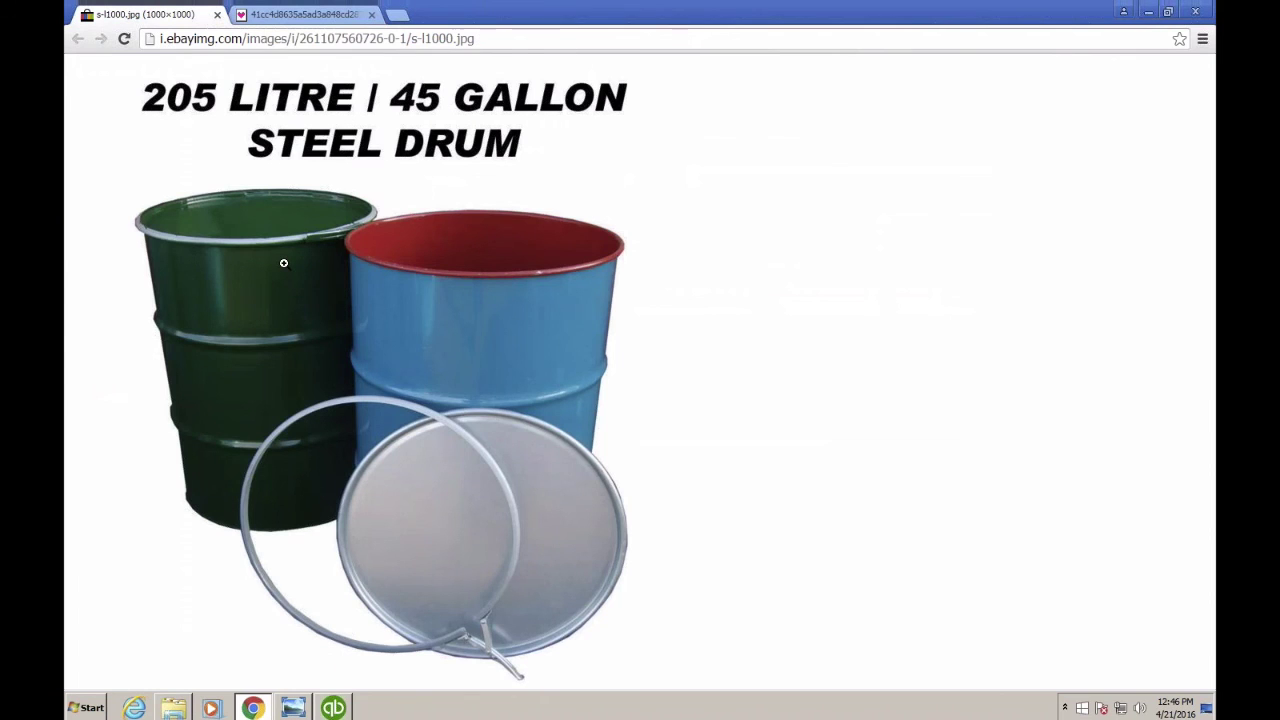
click(305, 14)
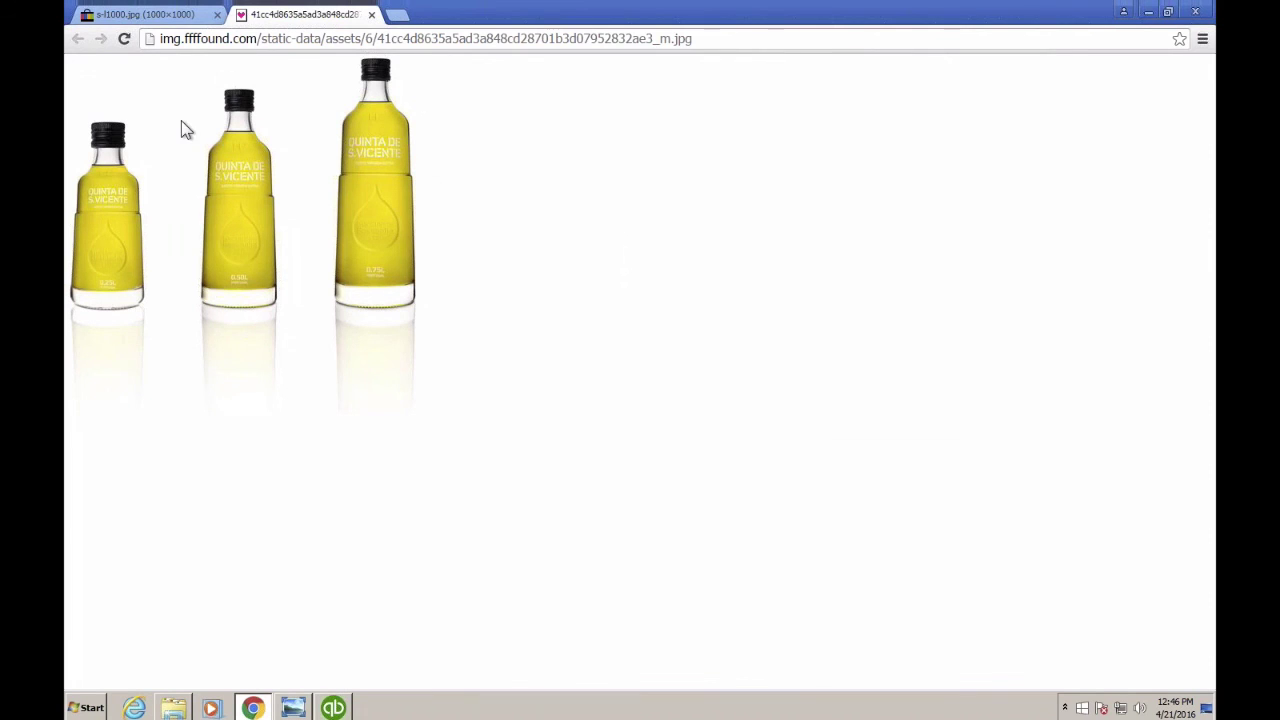
click(150, 17)
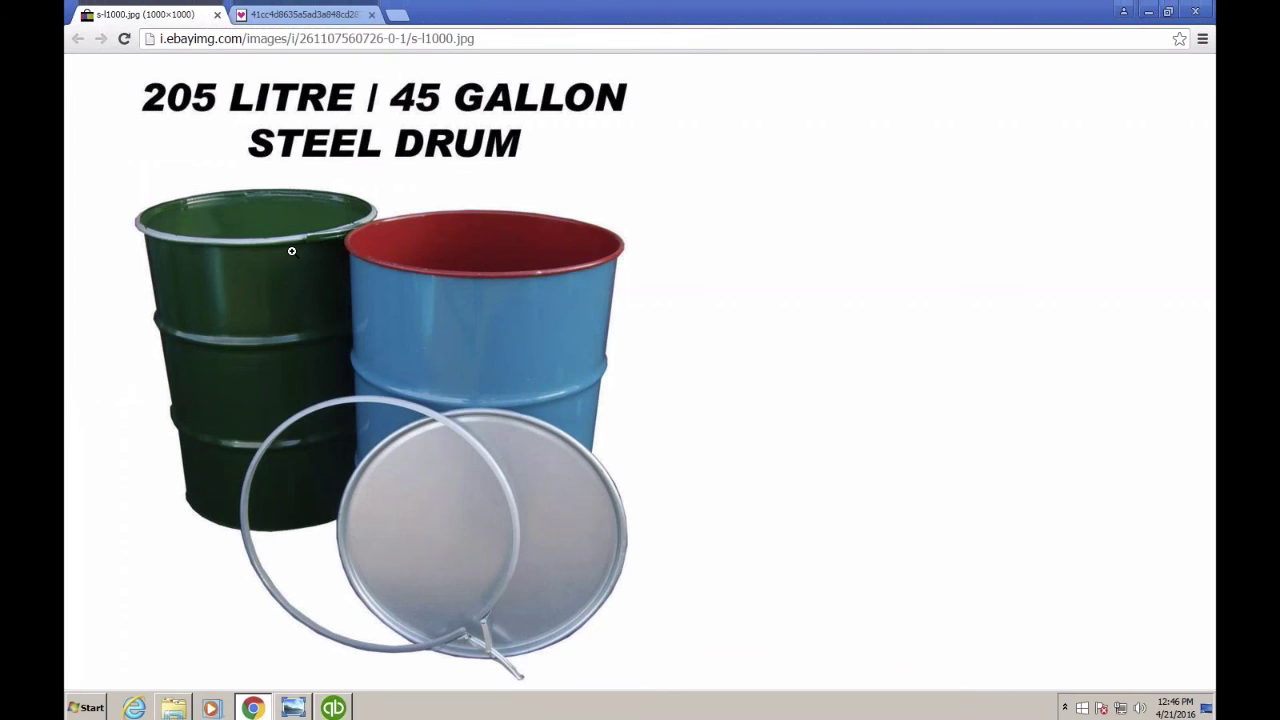
click(300, 15)
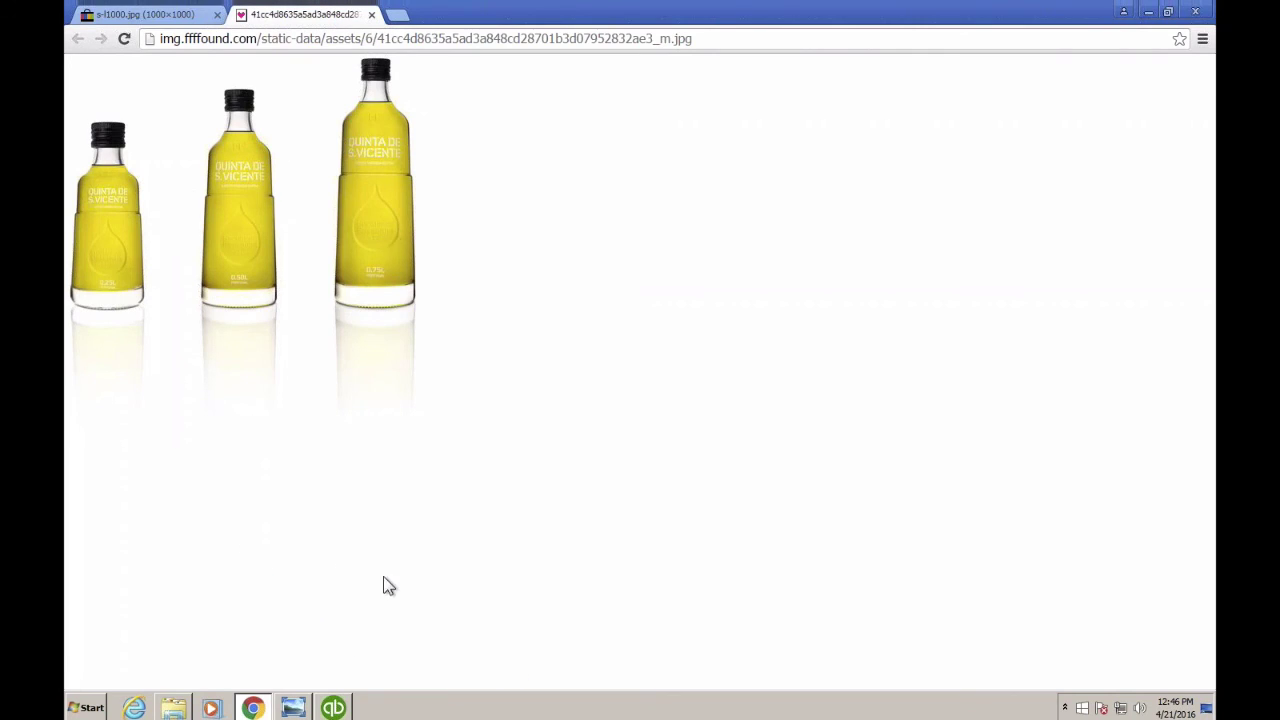
click(333, 707)
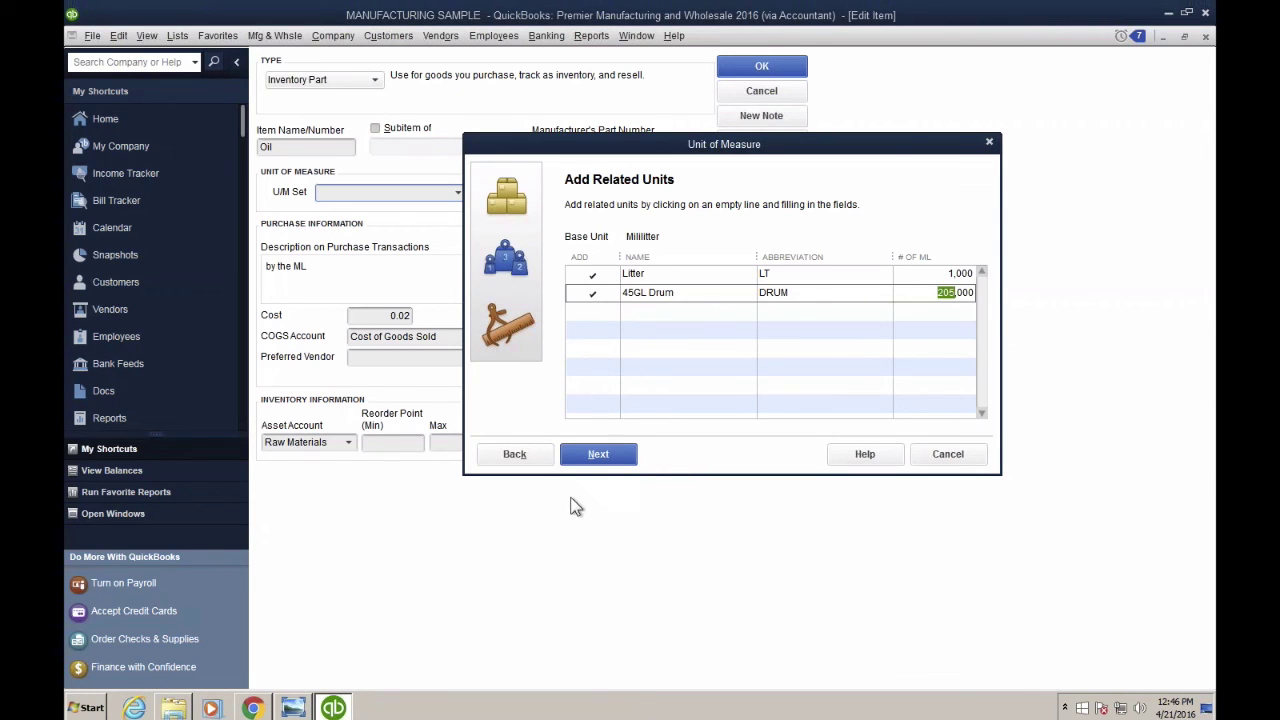
- Dismiss the Ratio Needed error and clear the 45GL Drum row's name, DRUM abbreviation and 205,000 ML
click(612, 456)
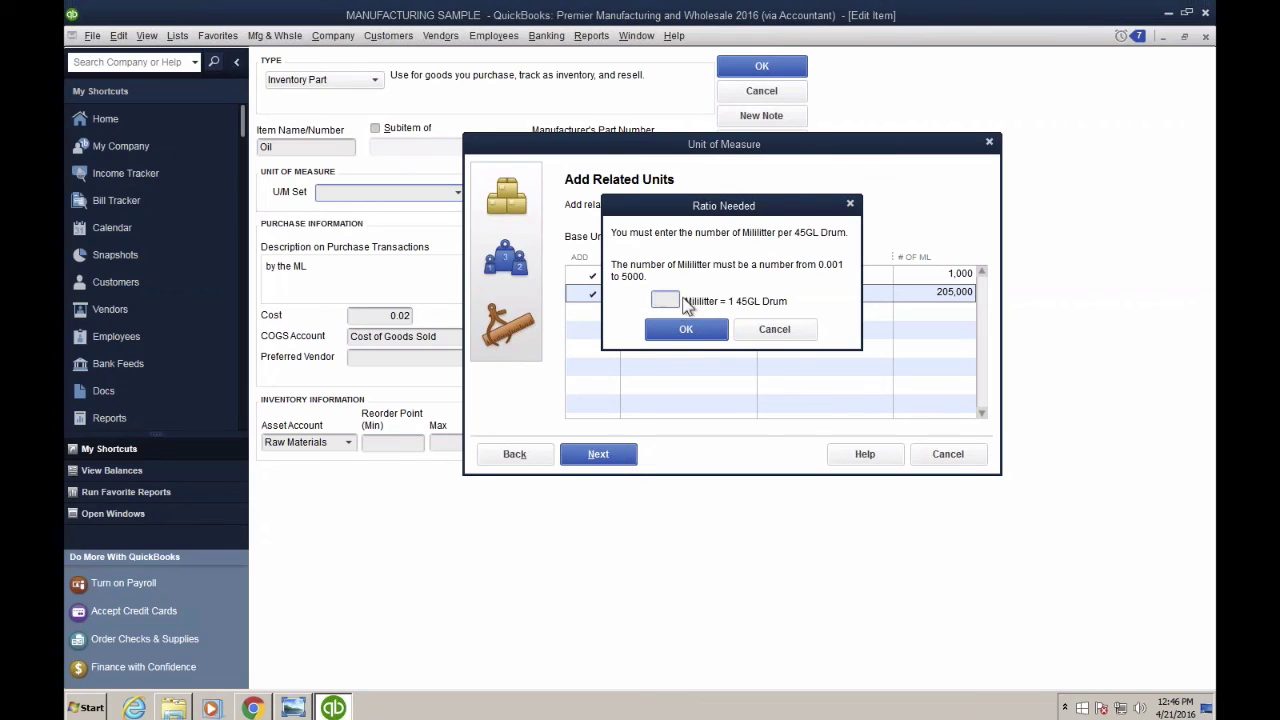
drag(724, 206, 491, 177)
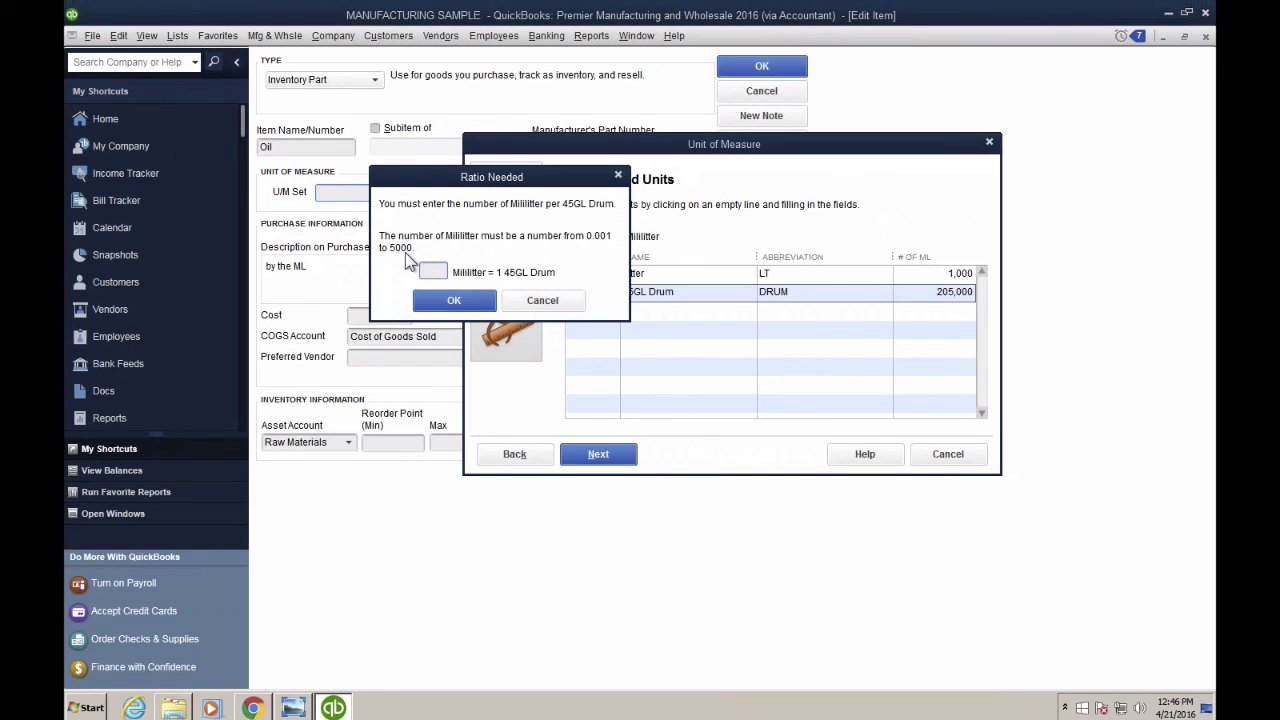
click(546, 304)
click(697, 294)
key(Delete)
key(Tab)
key(Delete)
key(Tab)
key(Delete)
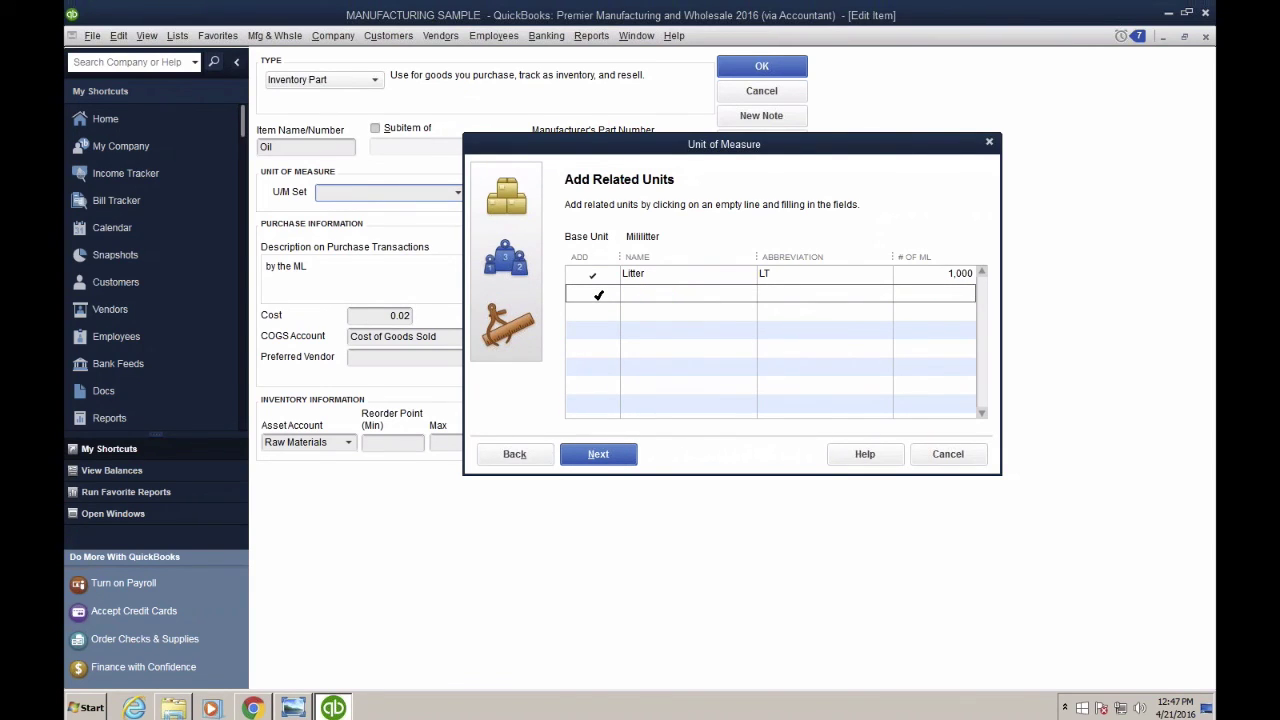
click(672, 270)
click(671, 268)
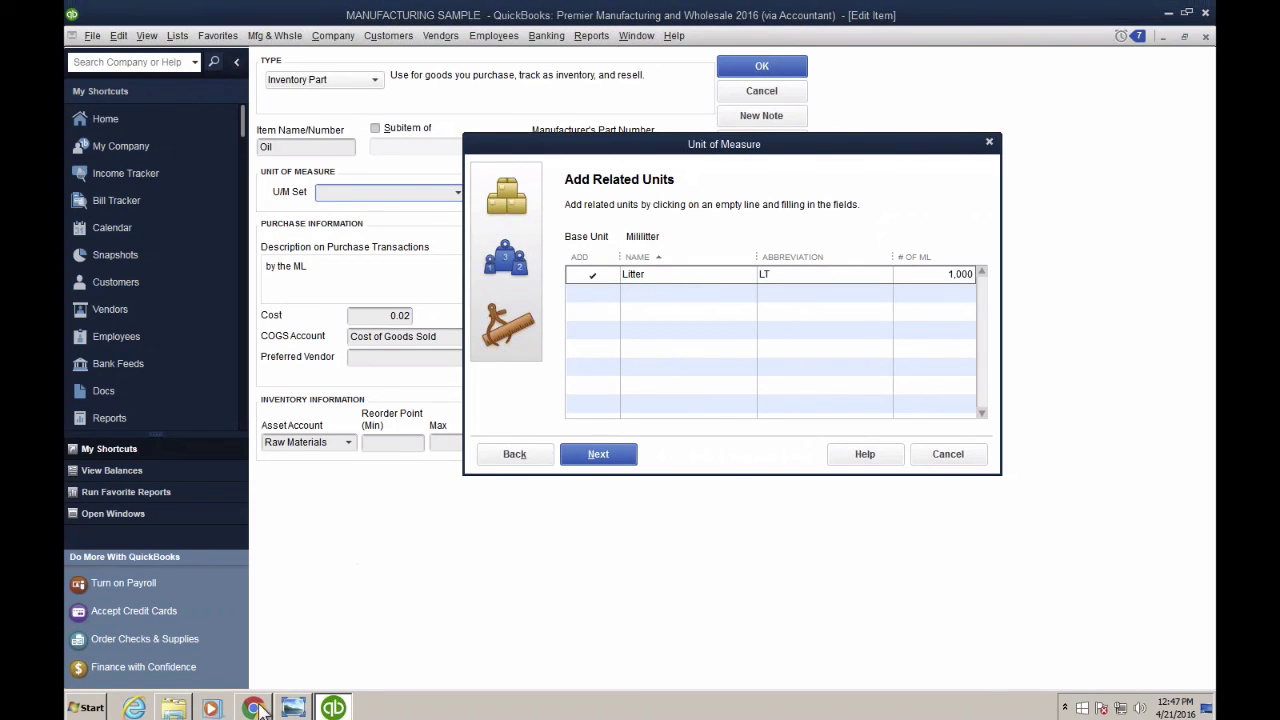
- Glance at the steel drum image, then continue with only Litter to Select Default Units
click(256, 708)
click(165, 14)
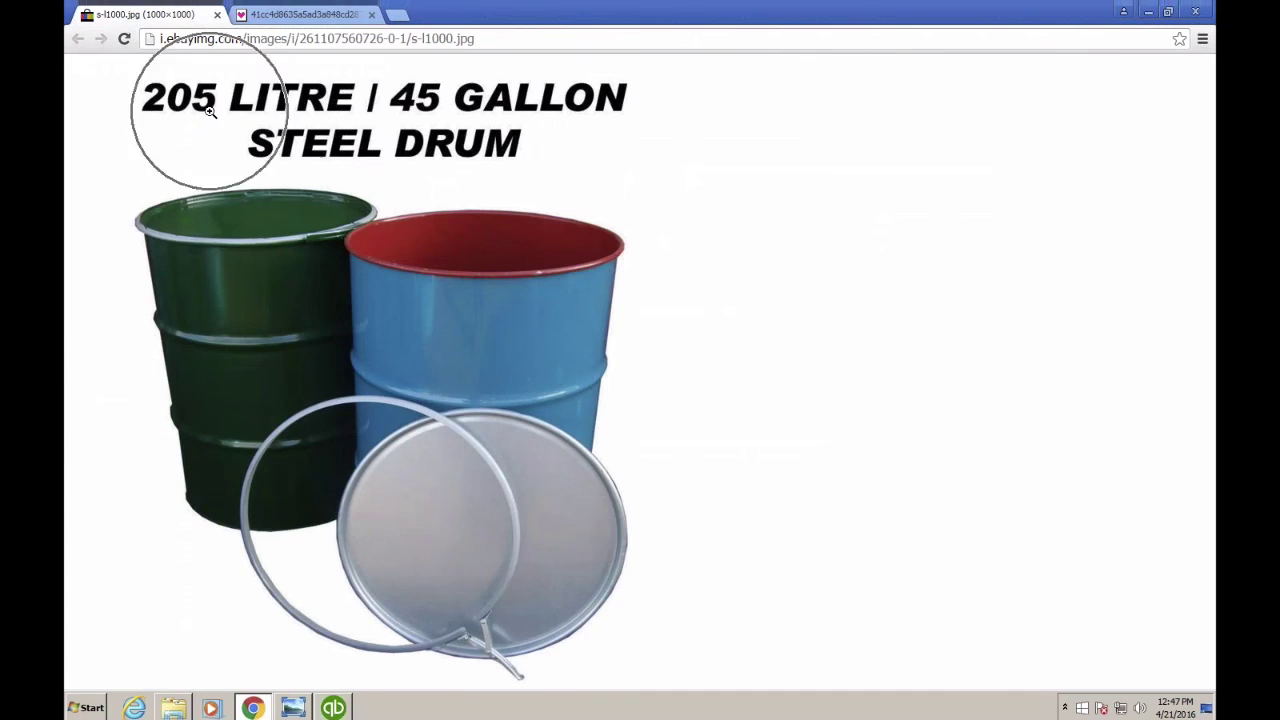
click(333, 708)
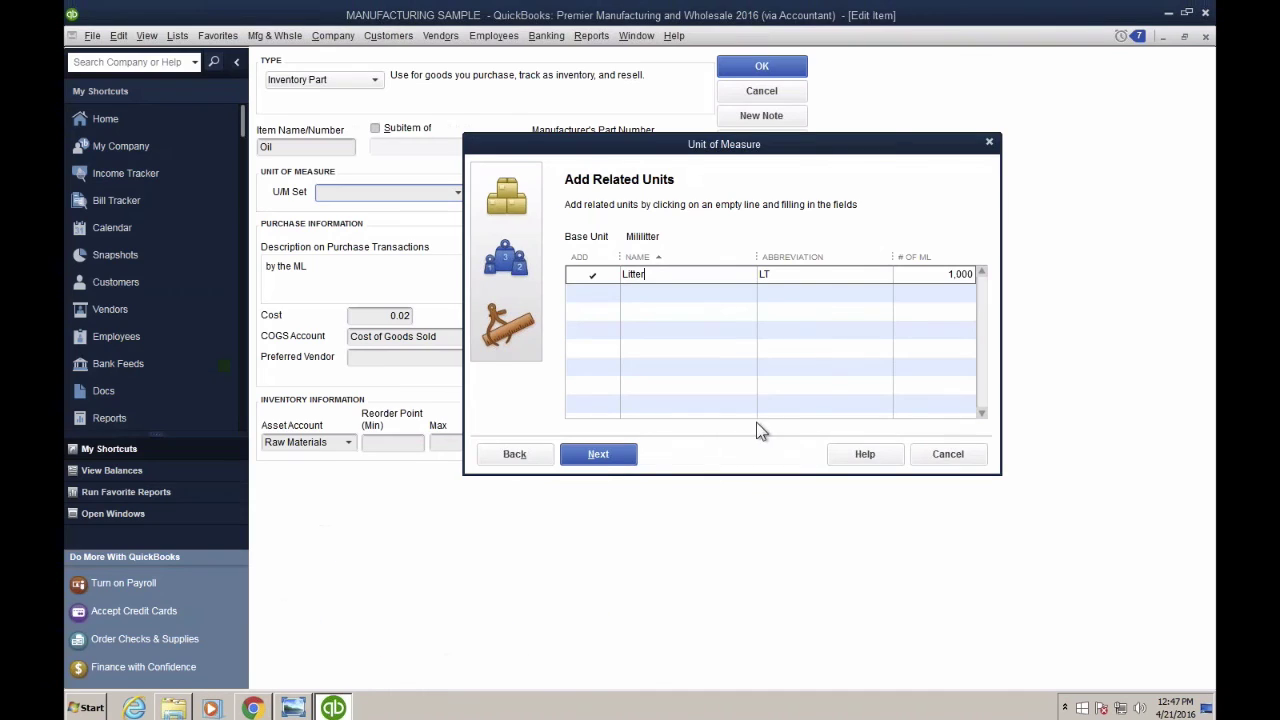
click(610, 456)
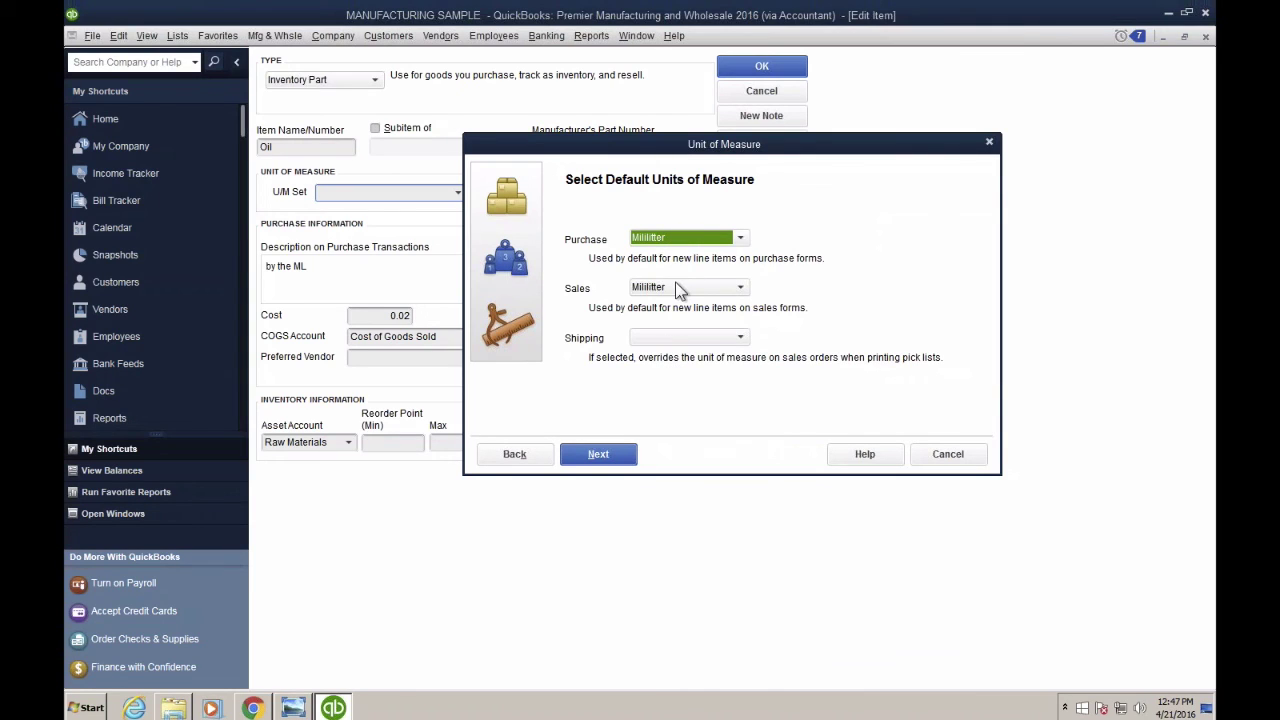
- Make Milliliter the default shipping unit and finish the set named Volume by the Milliliter
click(671, 341)
click(674, 379)
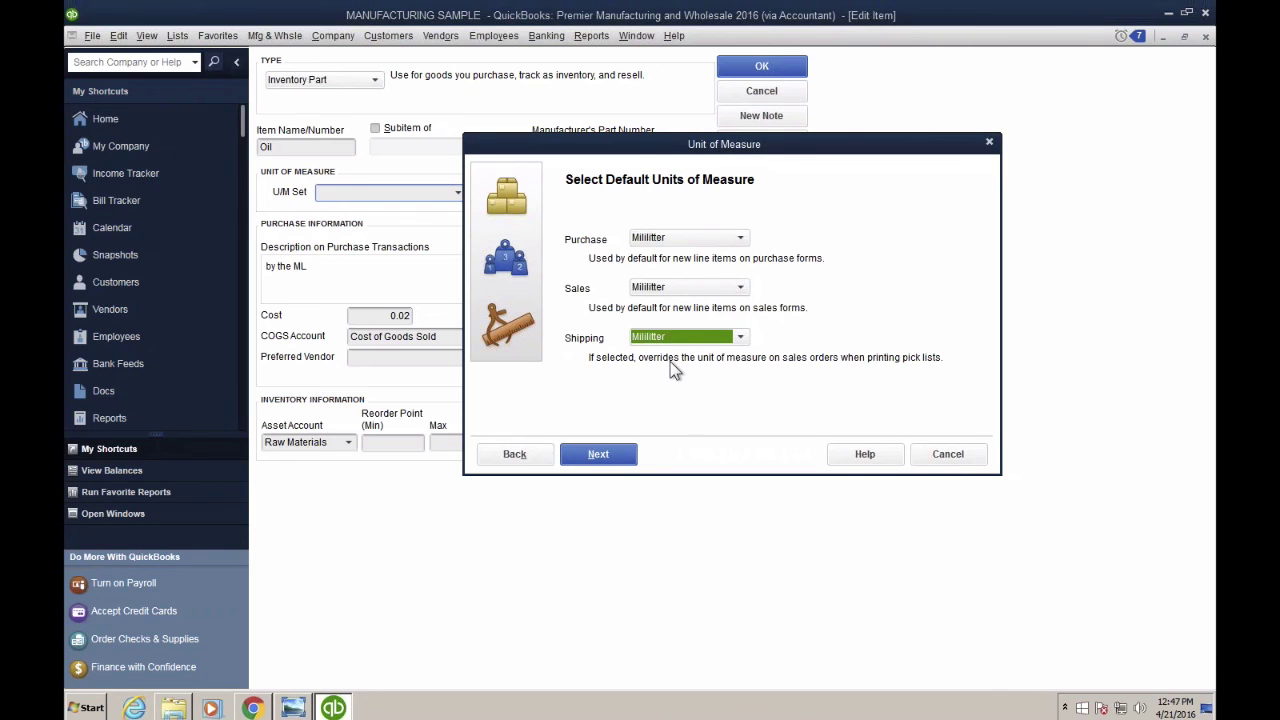
click(598, 455)
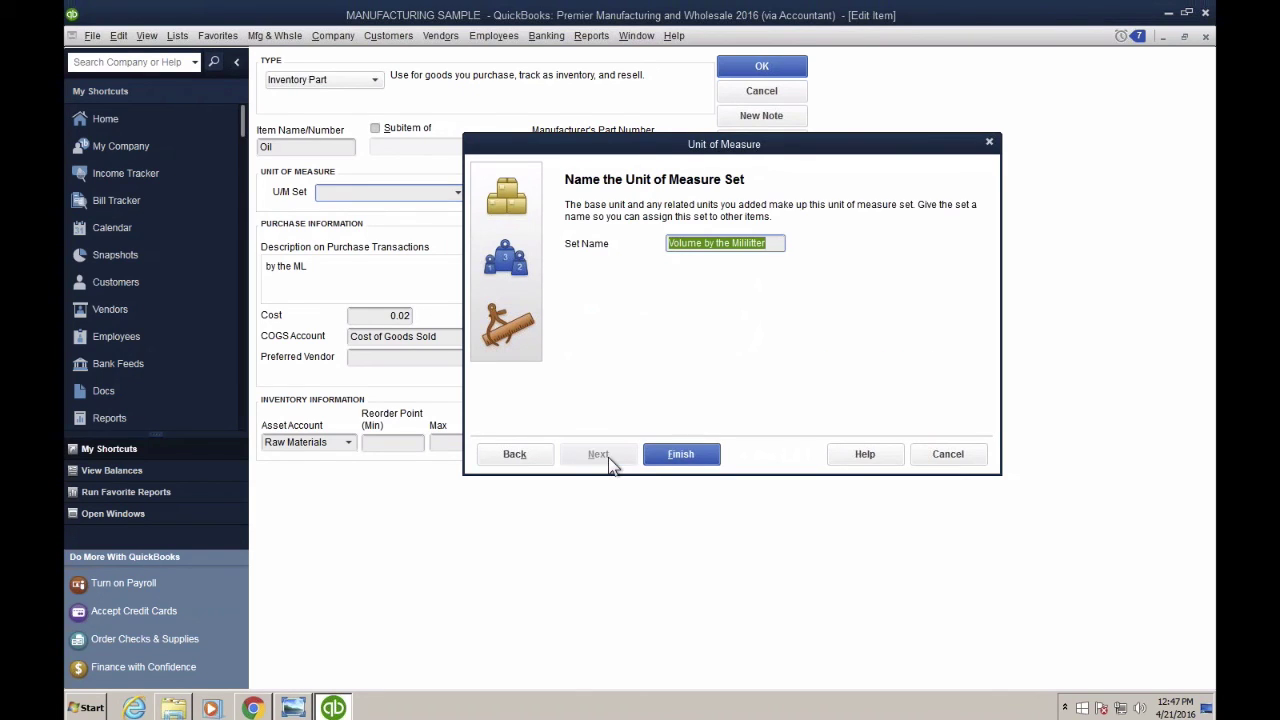
click(705, 456)
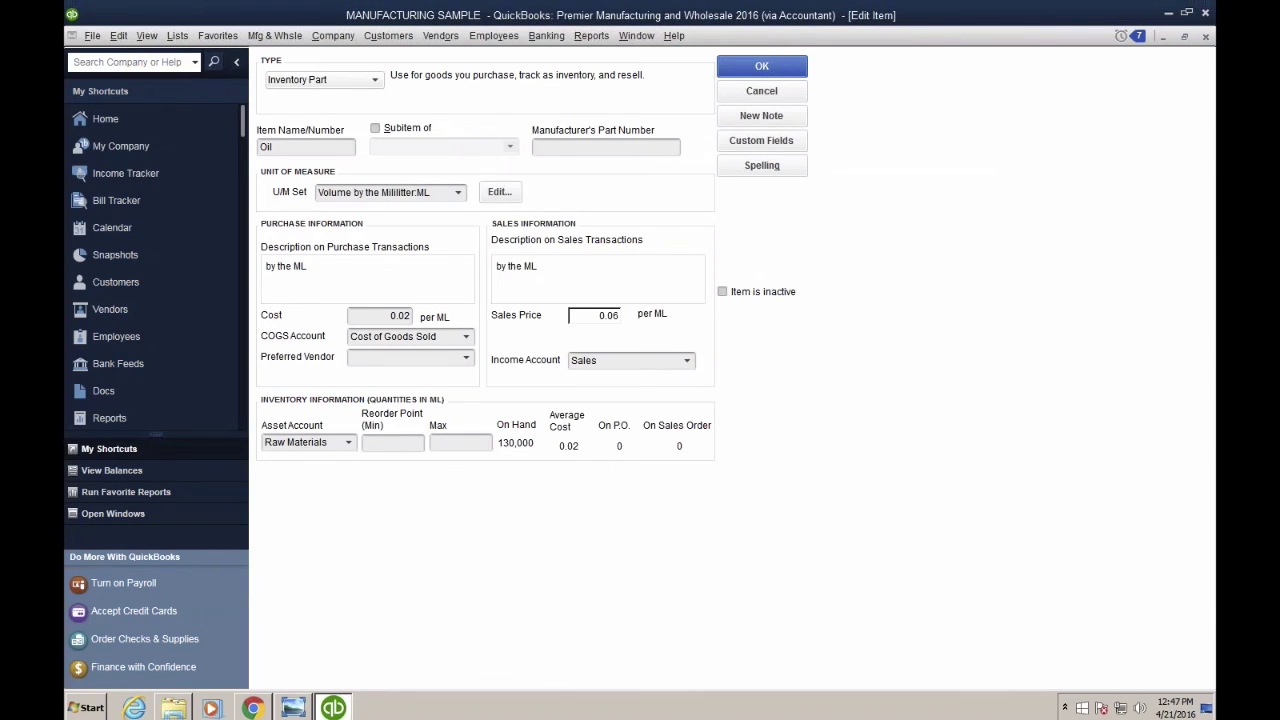
click(362, 314)
- Set Oil's purchase description to '45 Gallon Drum = 205 Litters = 205,000 ML' and save the item
click(331, 262)
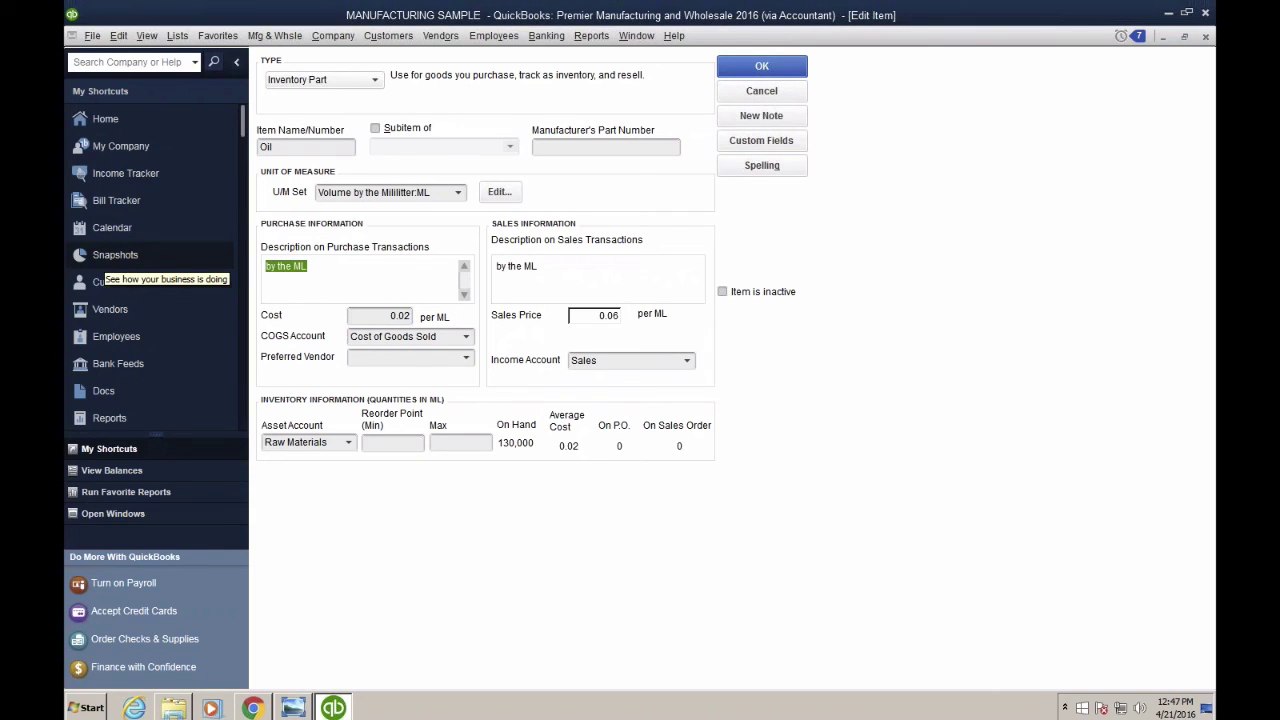
text(45 Gallon Dru)
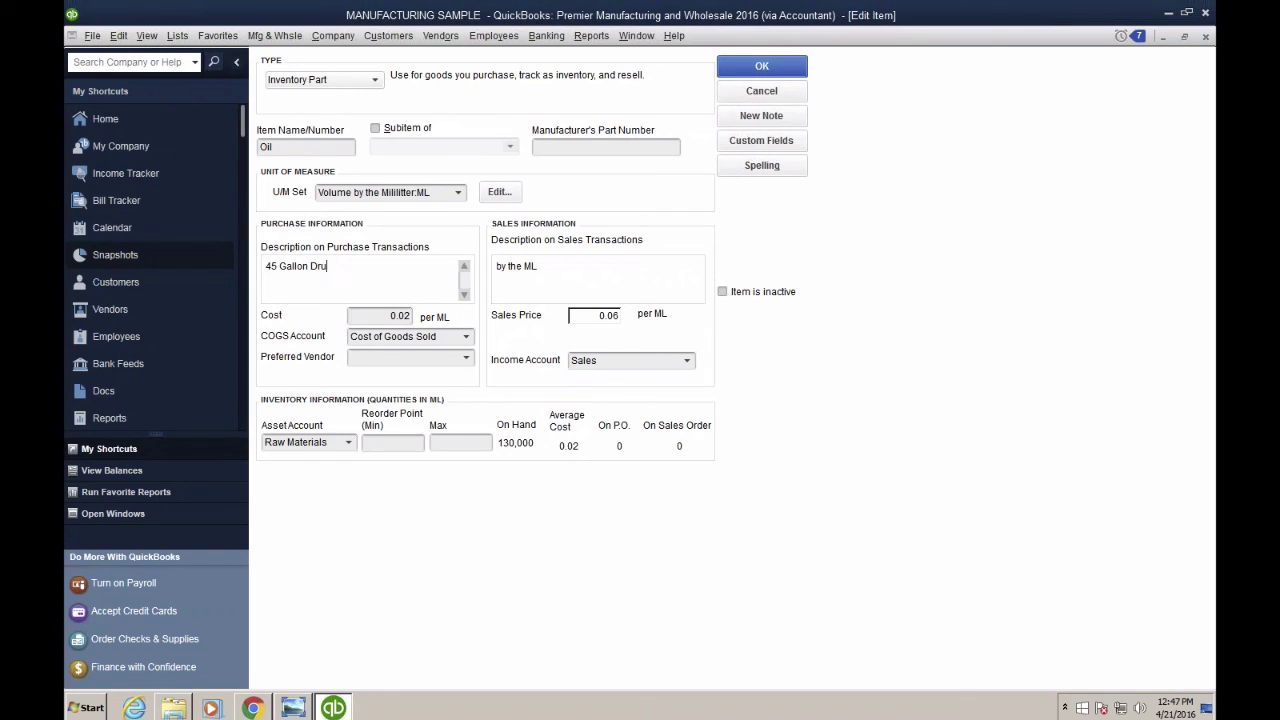
text(m =  205 Littles = 205,000 ML)
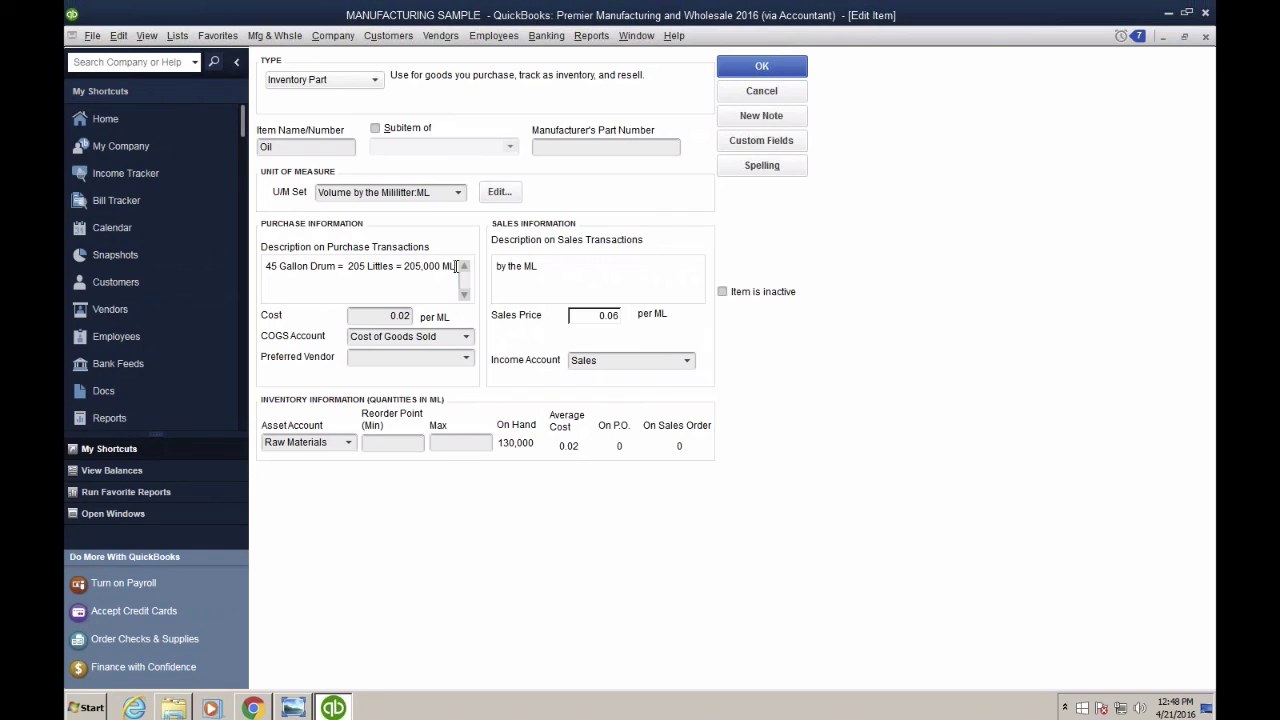
drag(457, 266, 259, 266)
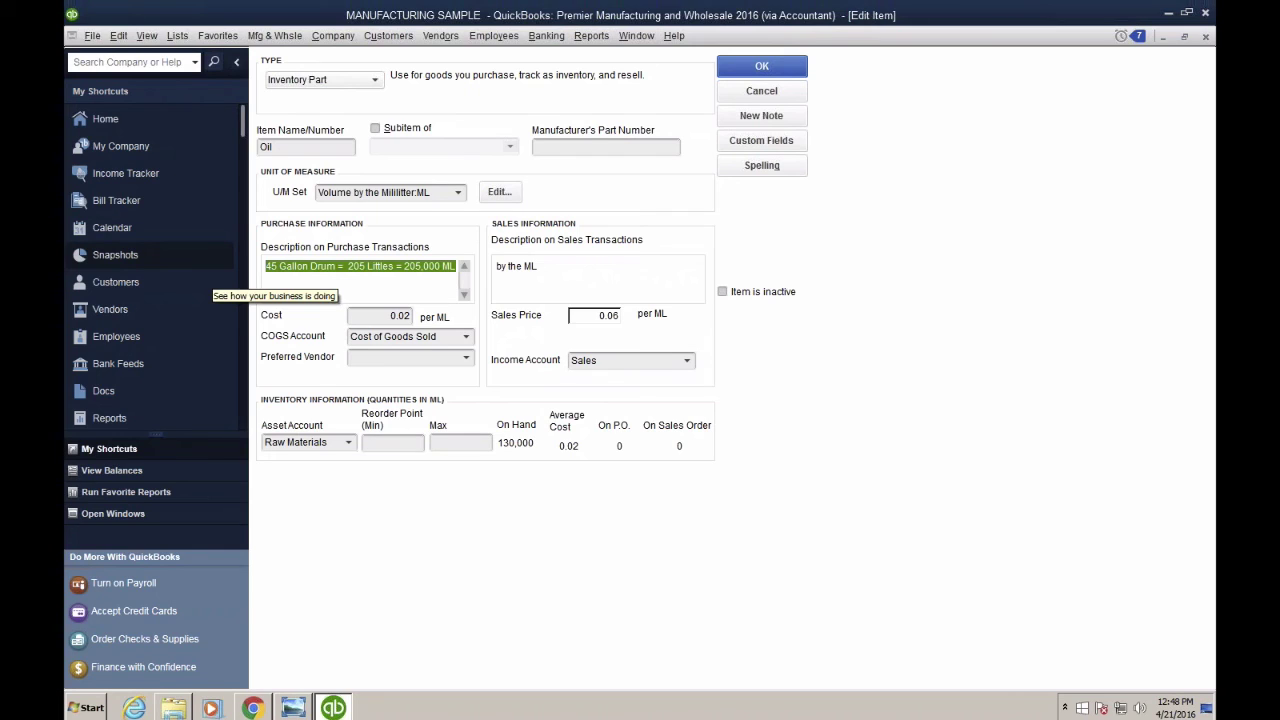
click(392, 270)
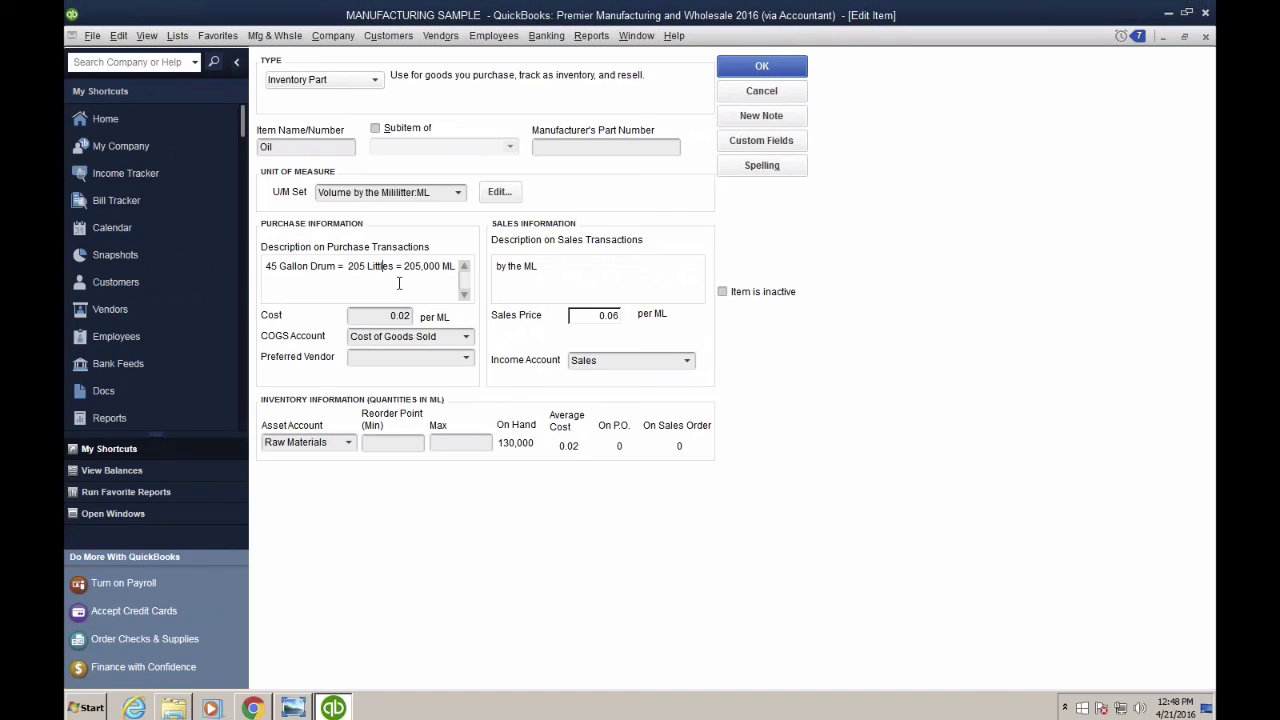
key(BackSpace)
text(r)
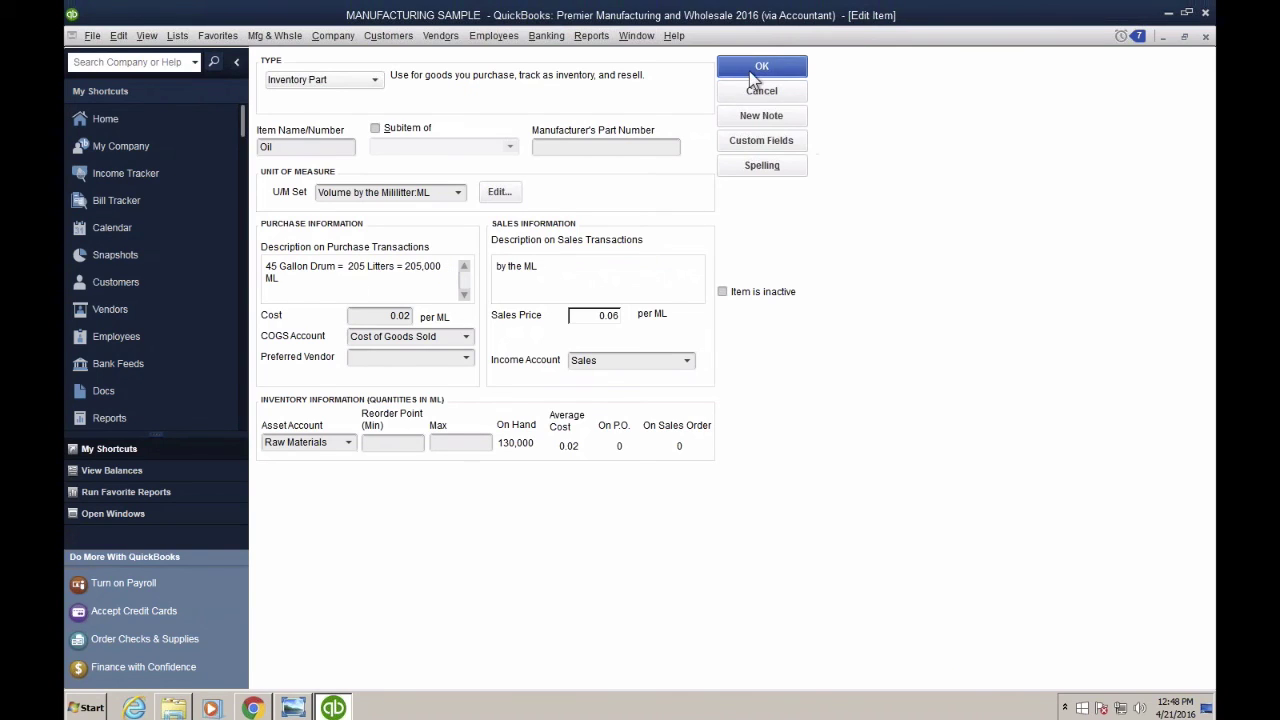
click(751, 70)
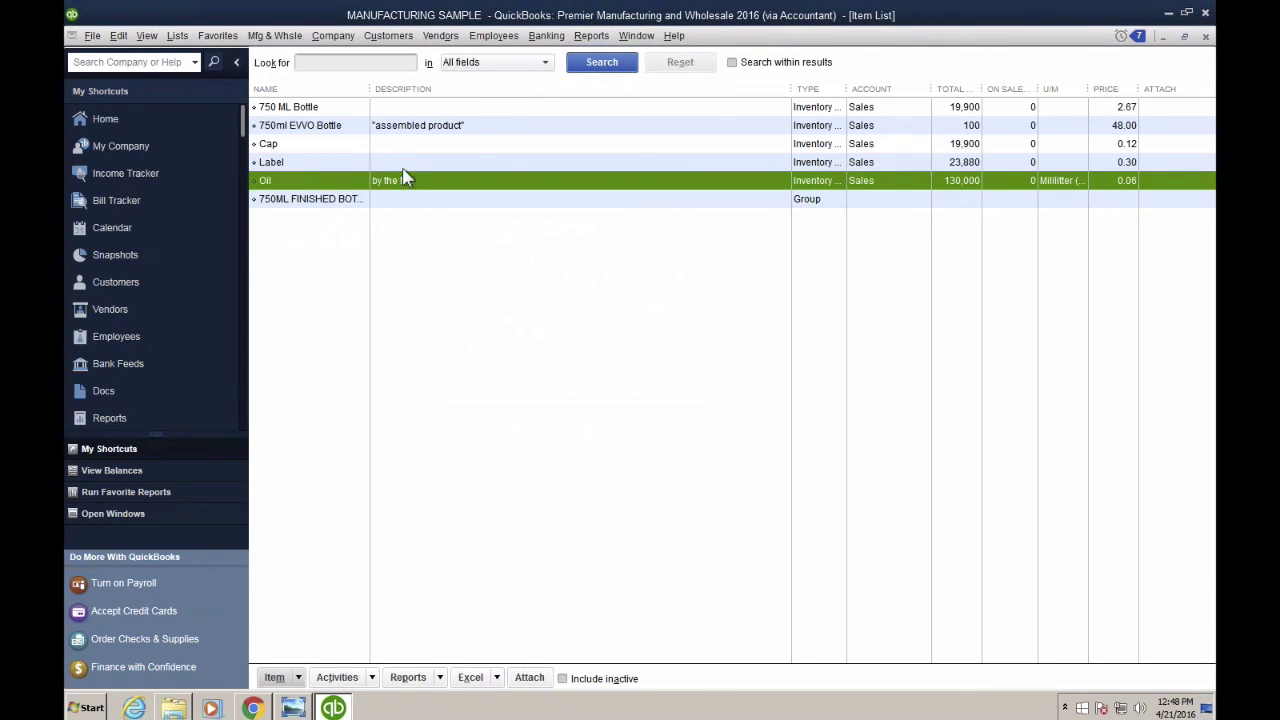
- Start a new purchase order for the suggested vendor with an Oil line
click(455, 40)
click(482, 136)
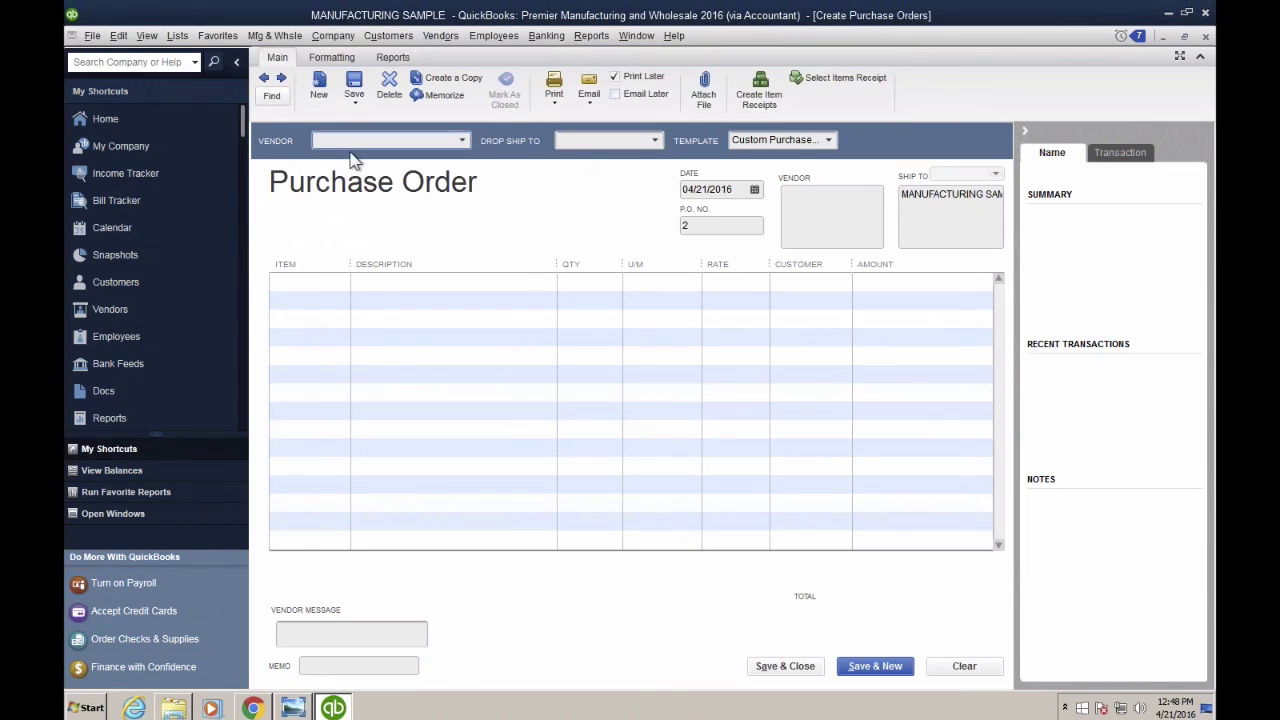
text(ve)
key(Tab)
click(334, 282)
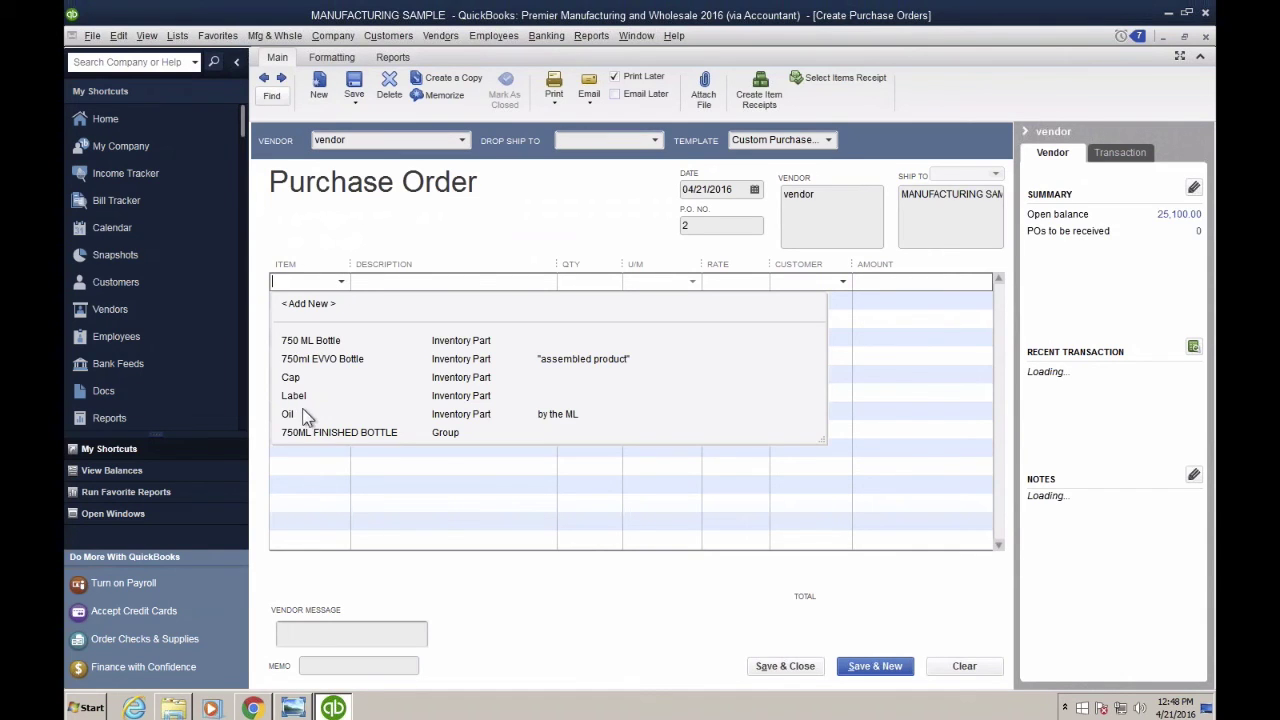
click(298, 409)
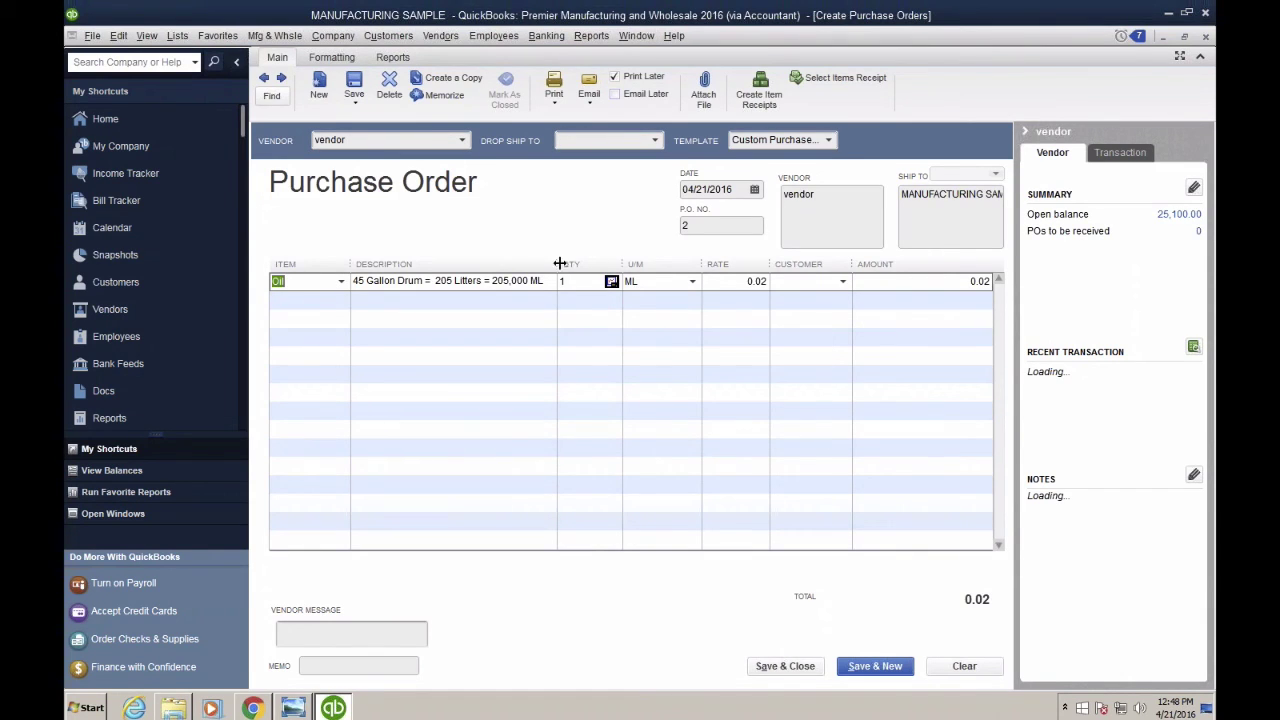
drag(558, 264, 597, 263)
click(433, 280)
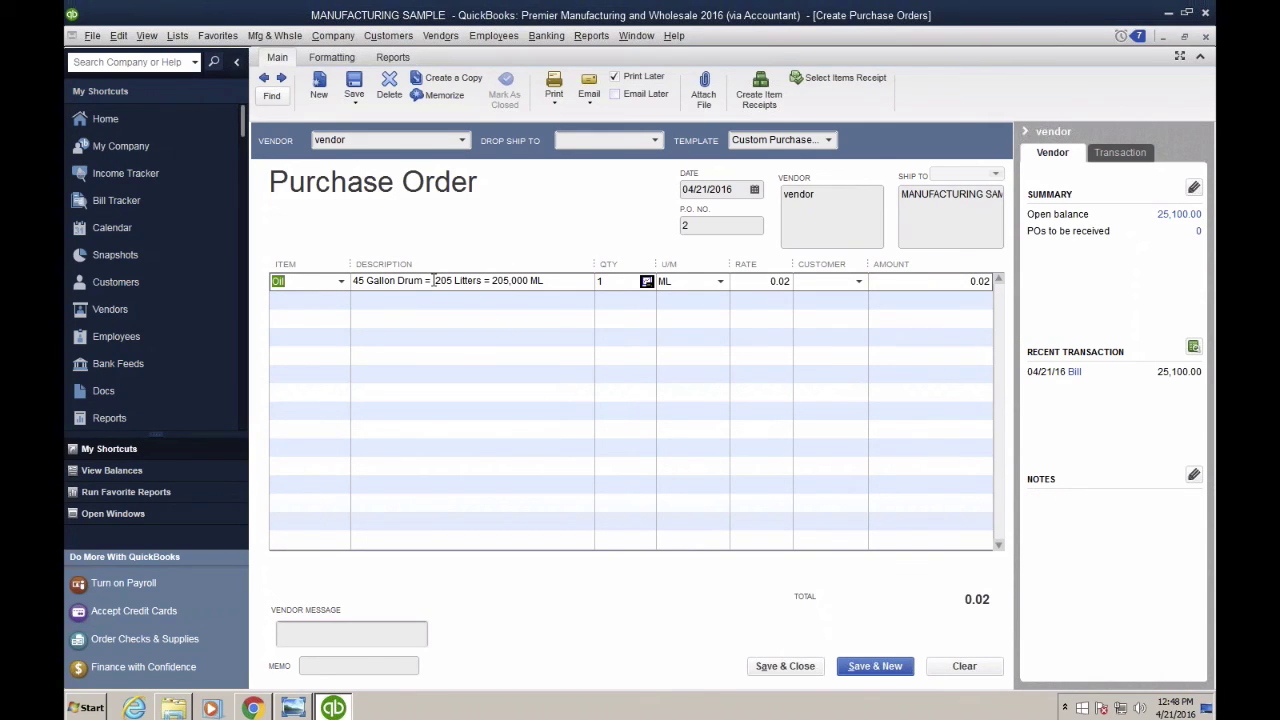
click(476, 280)
- Order 410 LT of Oil, totalling 8,200.00, and save and close purchase order 2
click(720, 281)
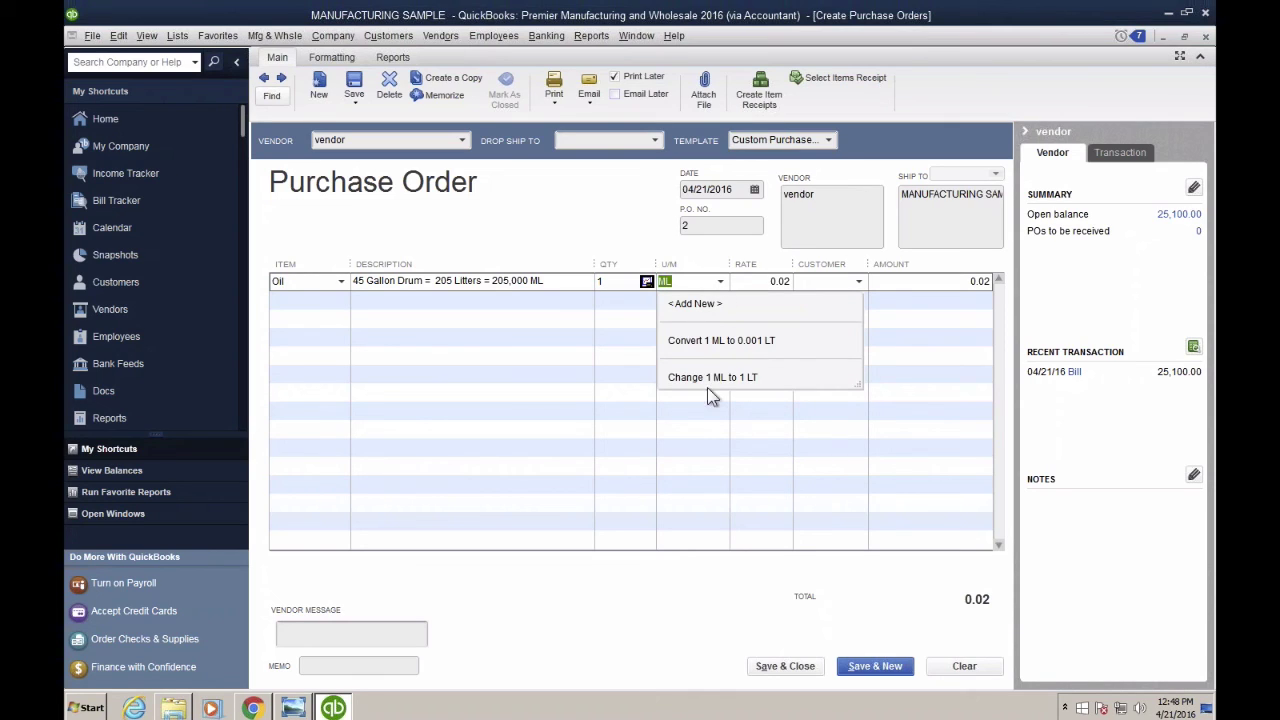
click(619, 281)
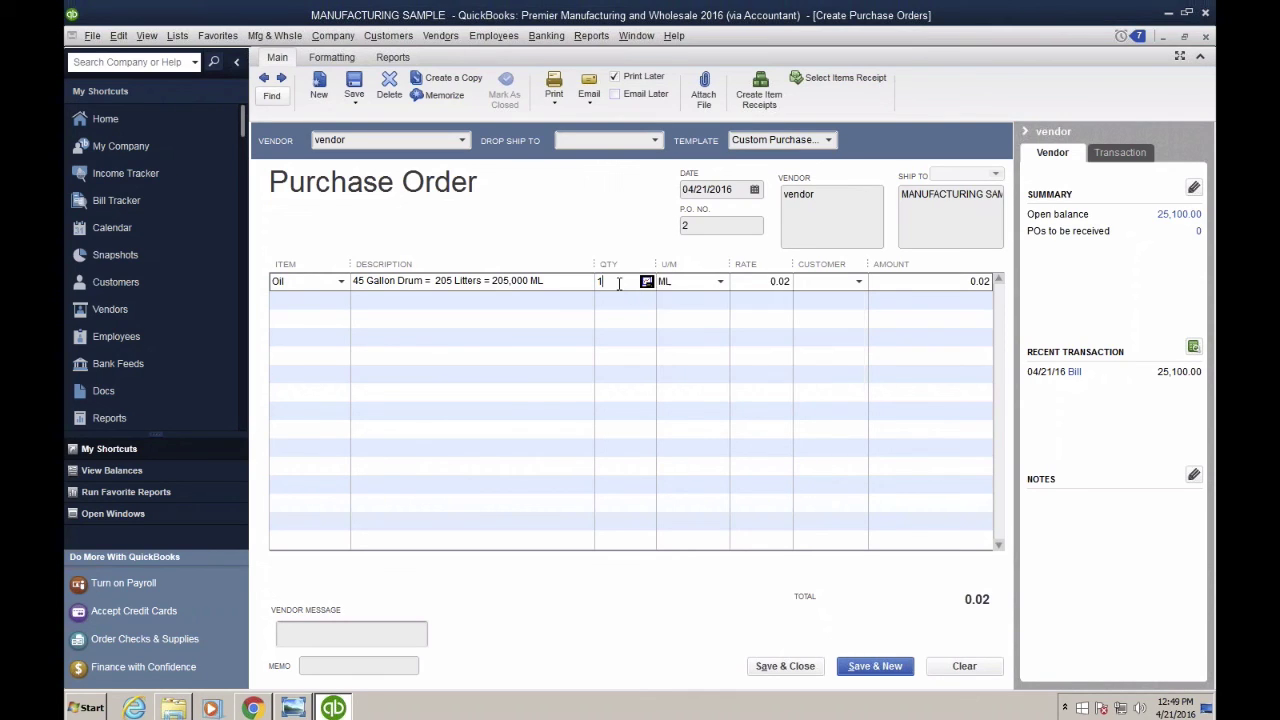
drag(619, 281, 561, 281)
text(410 LT)
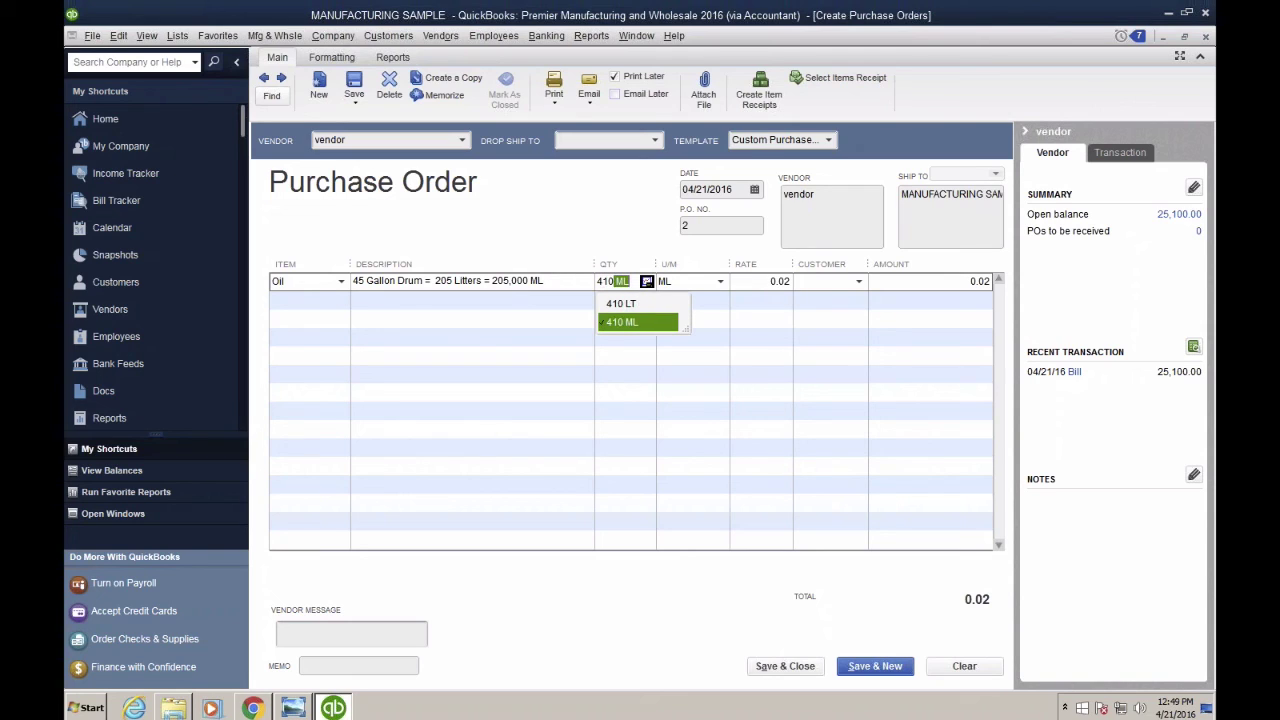
click(620, 303)
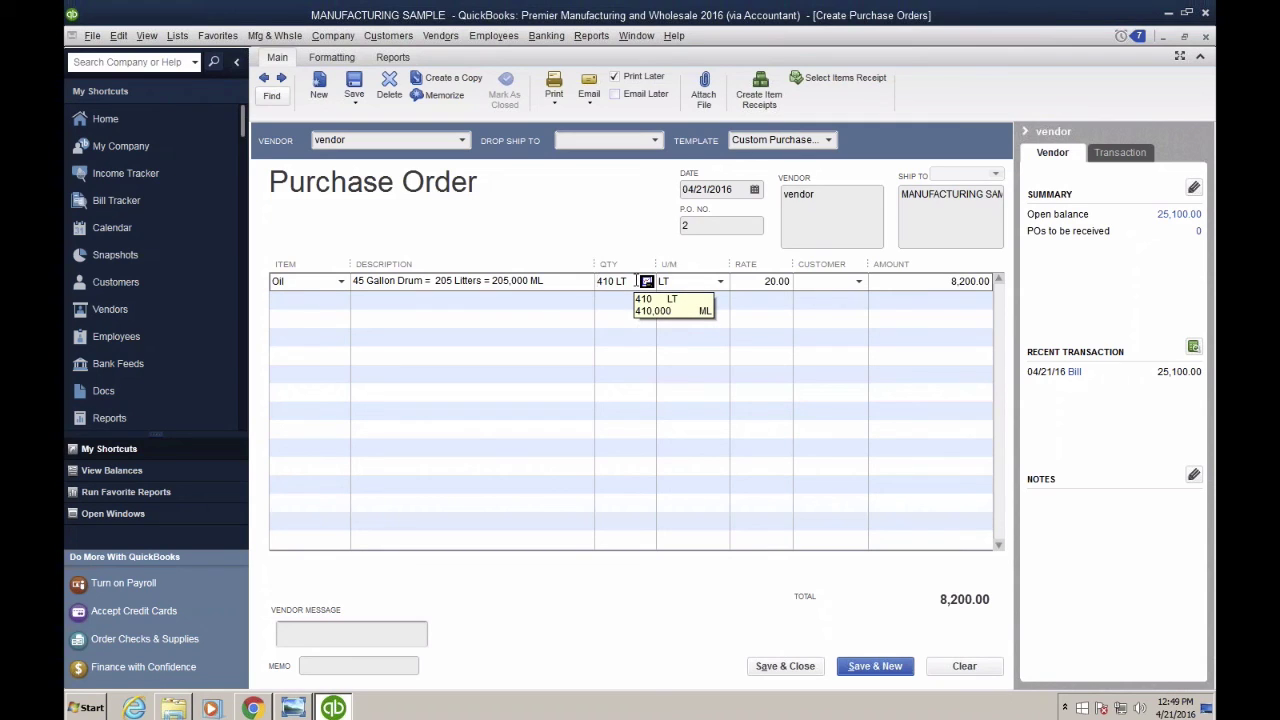
click(634, 334)
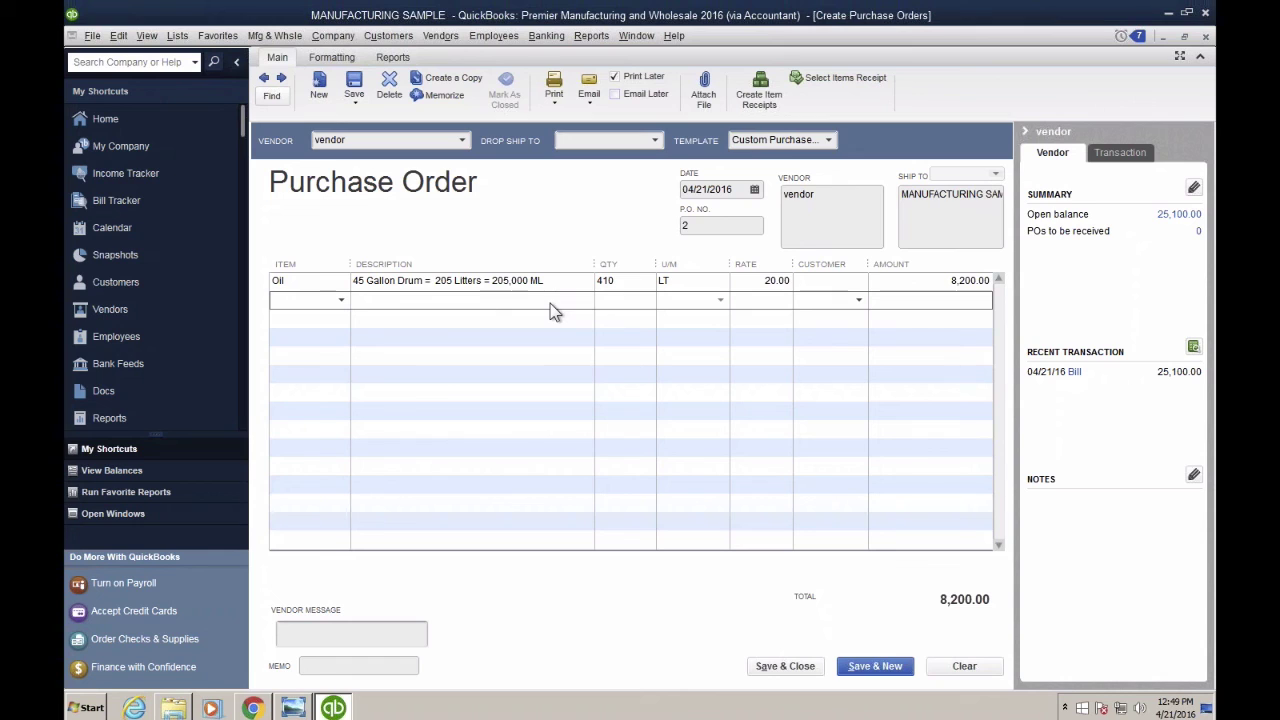
click(785, 666)
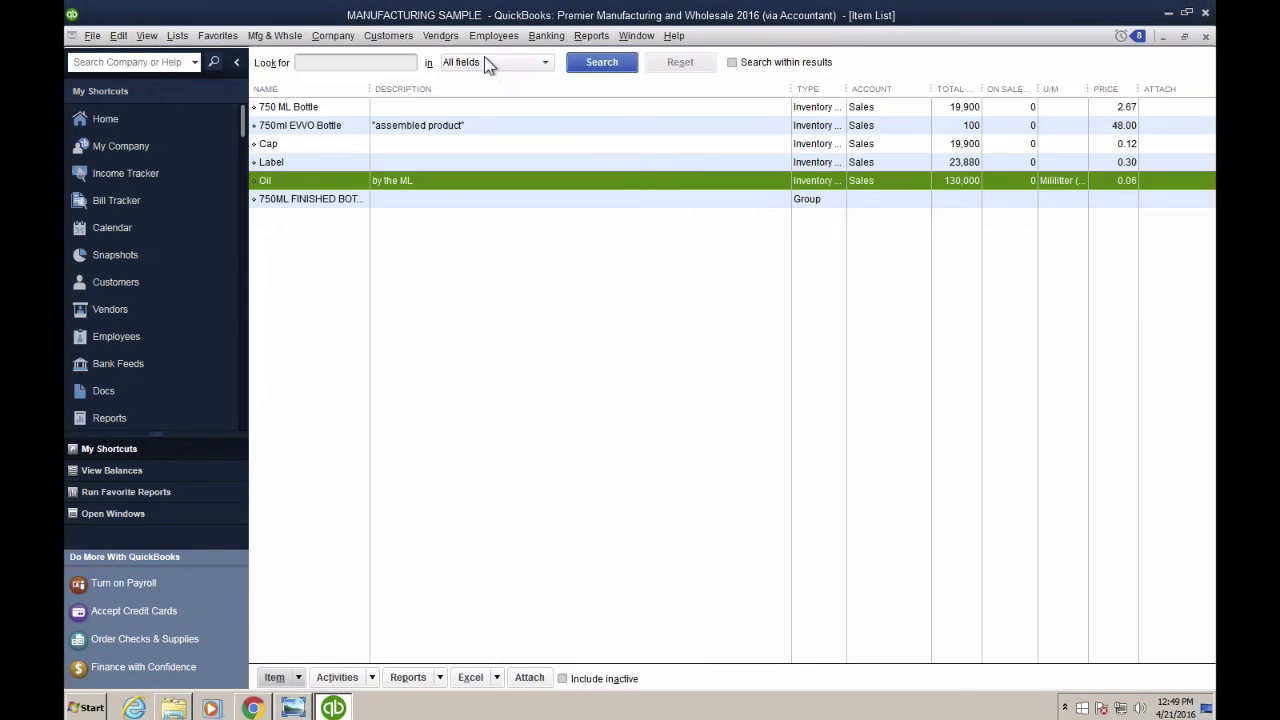
- Enter and save a vendor bill received against purchase order 2 for 8,200.00
click(517, 35)
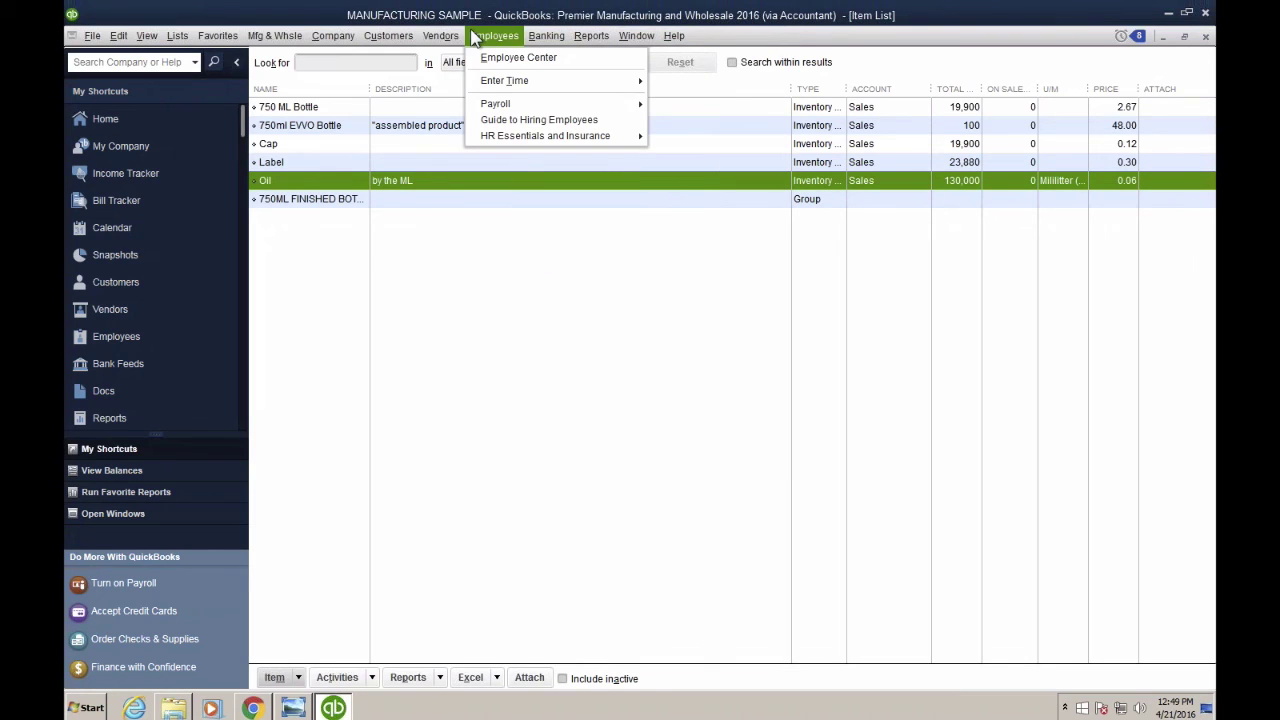
mouse_move(440, 36)
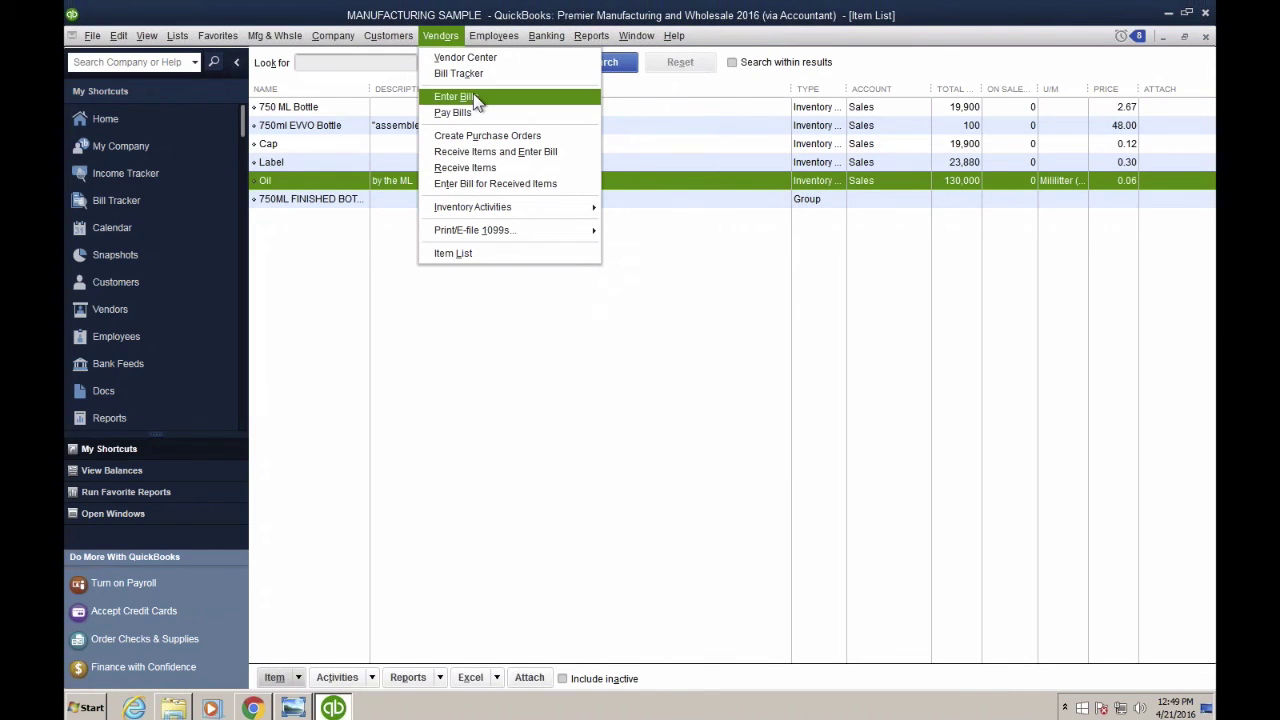
click(470, 96)
click(430, 191)
text(vendor)
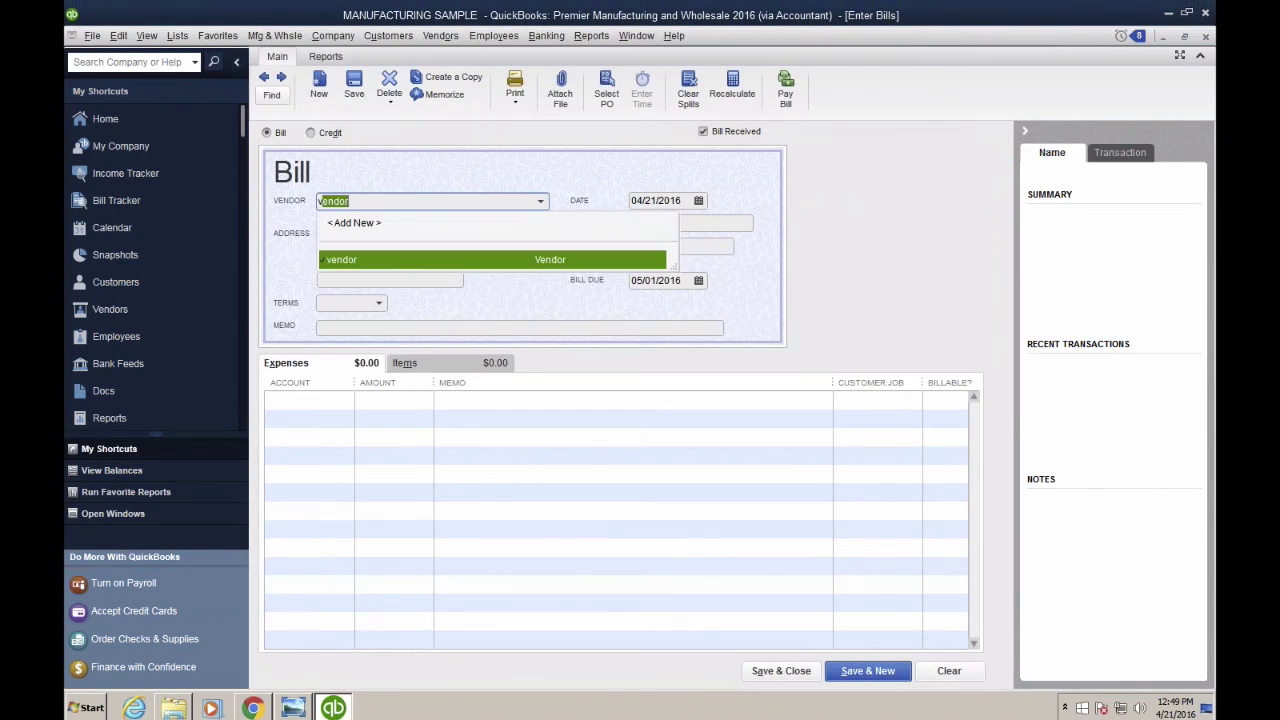
key(Tab)
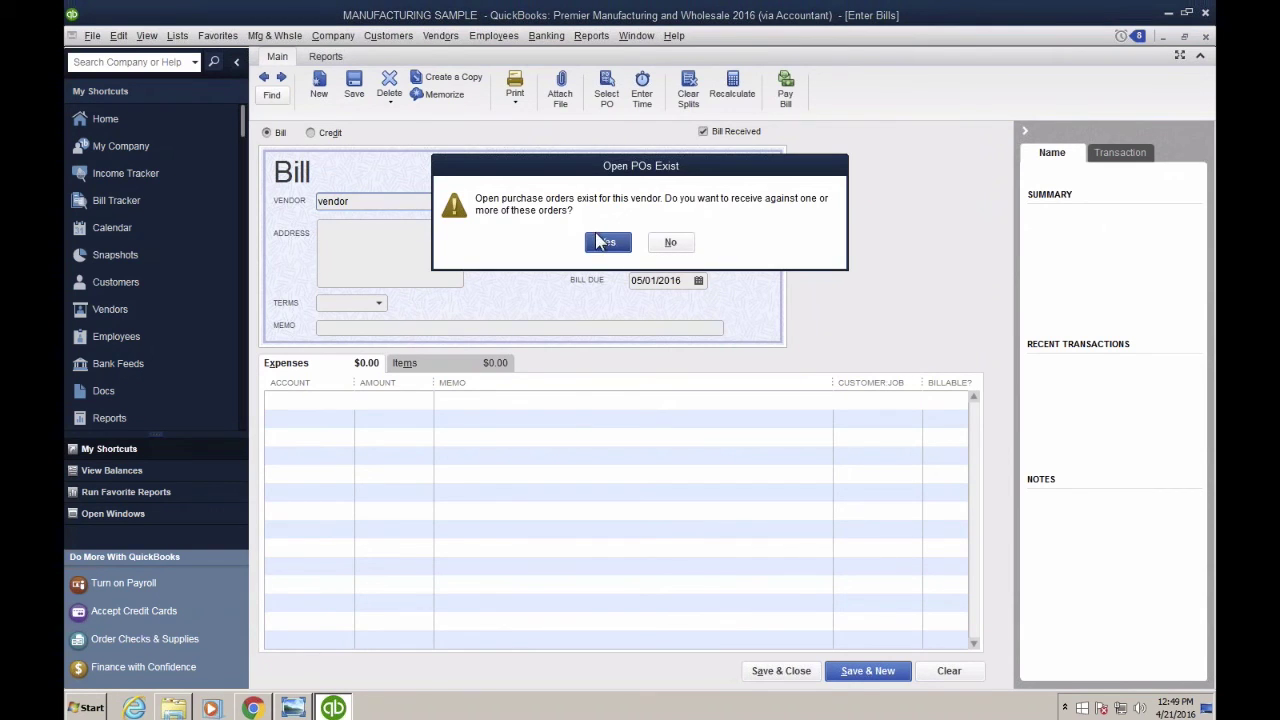
click(610, 243)
click(127, 161)
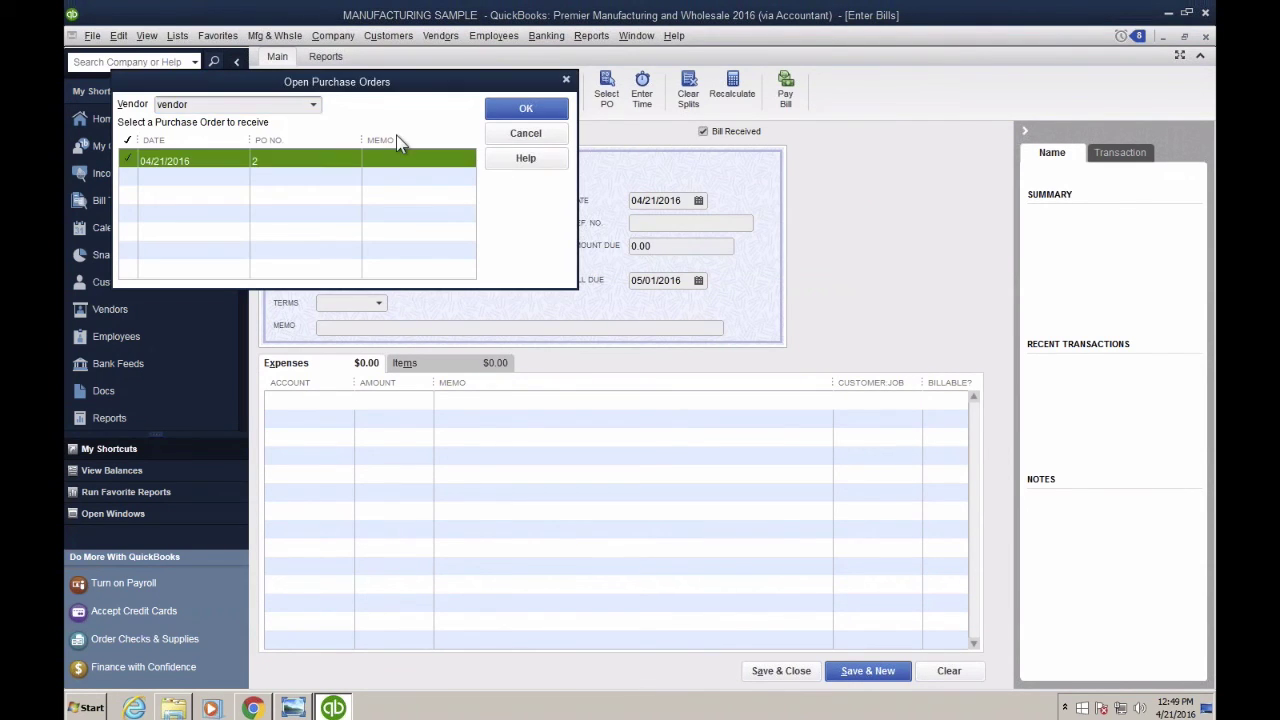
click(525, 108)
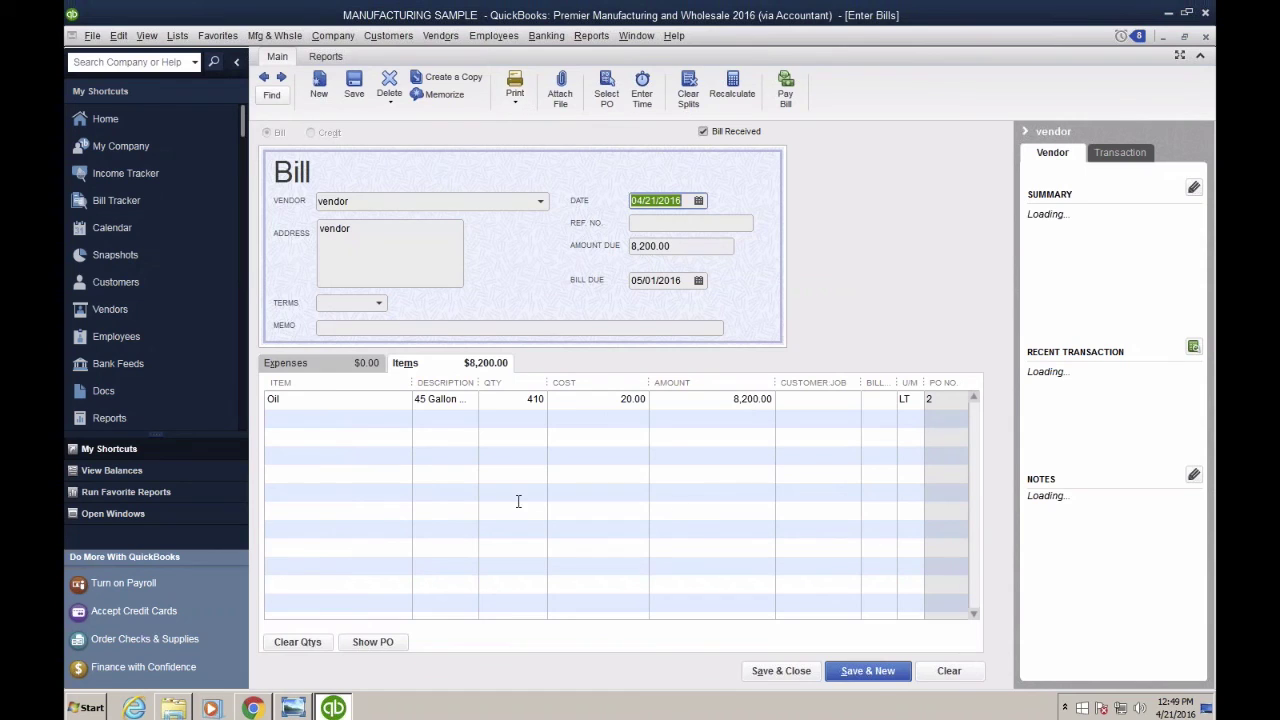
click(779, 671)
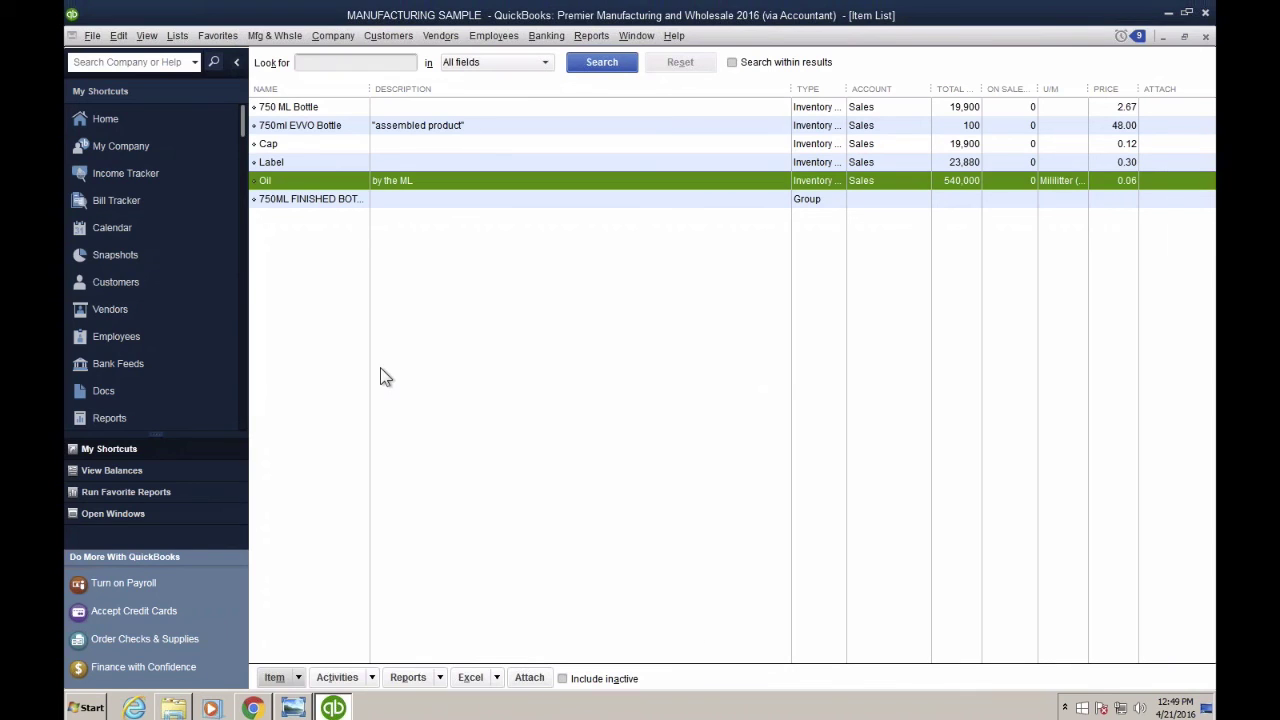
- Start a new item from the Item List with type Inventory Assembly
right_click(380, 268)
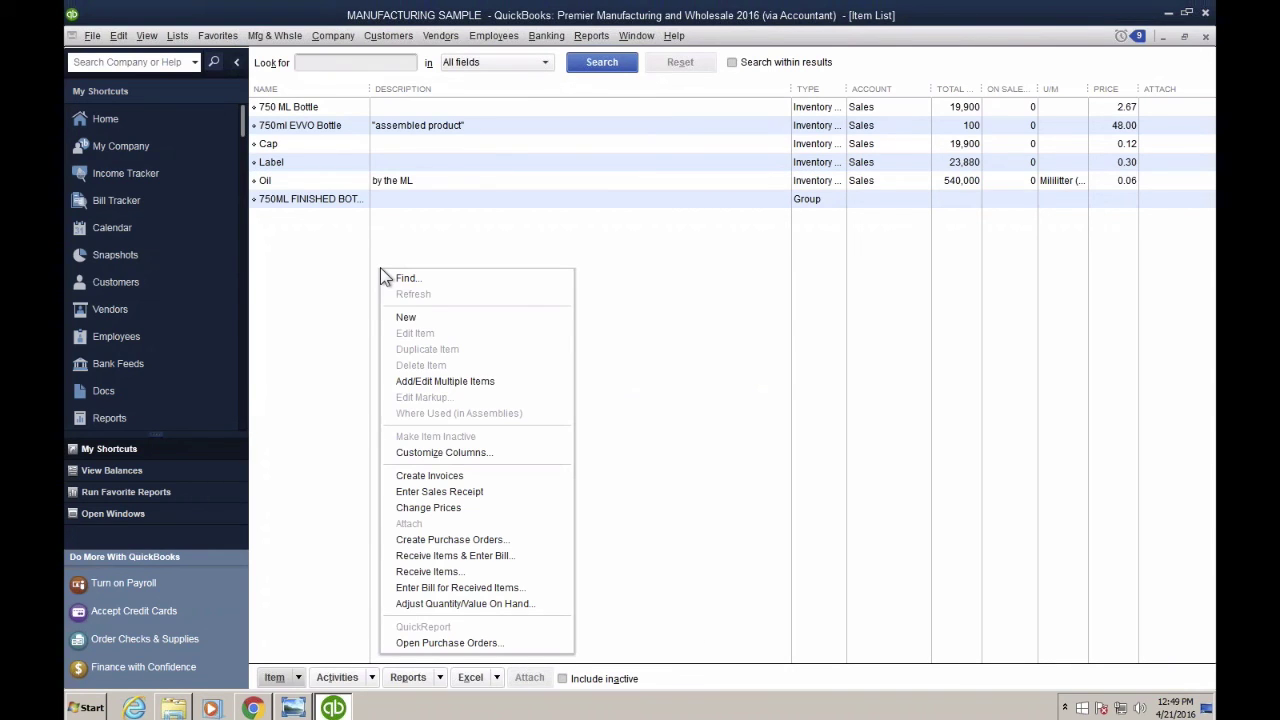
click(445, 321)
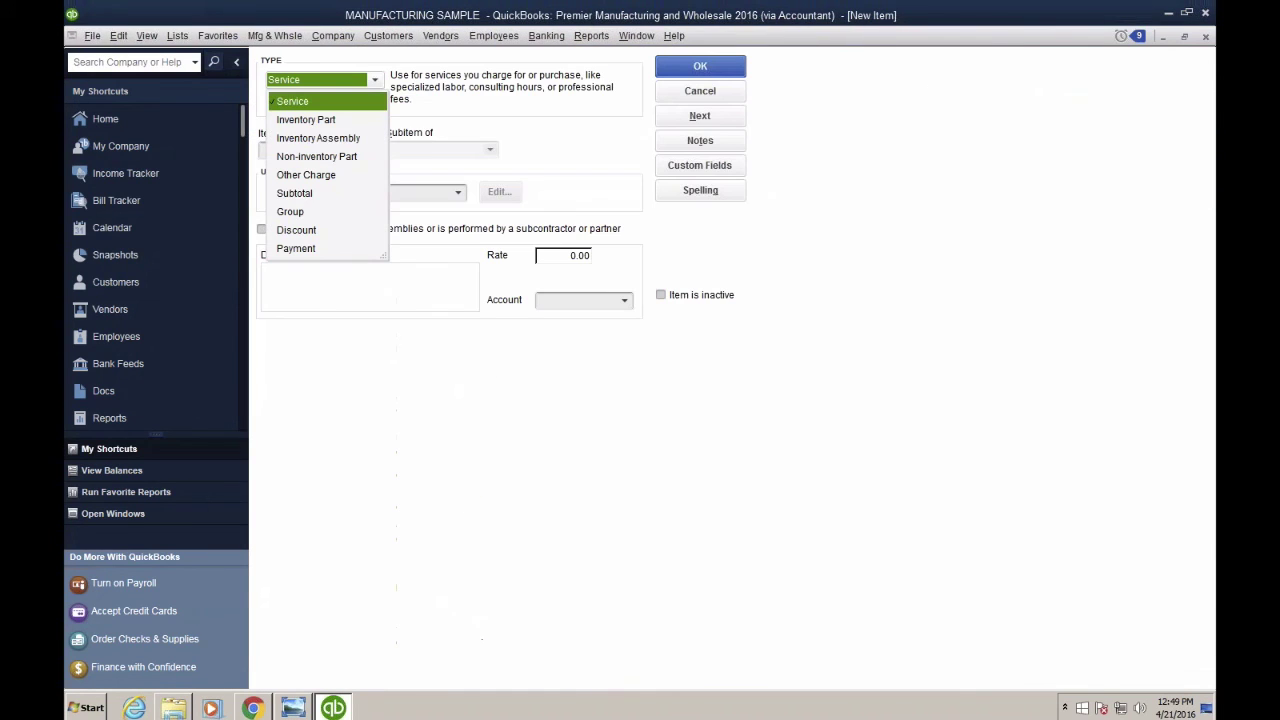
click(325, 140)
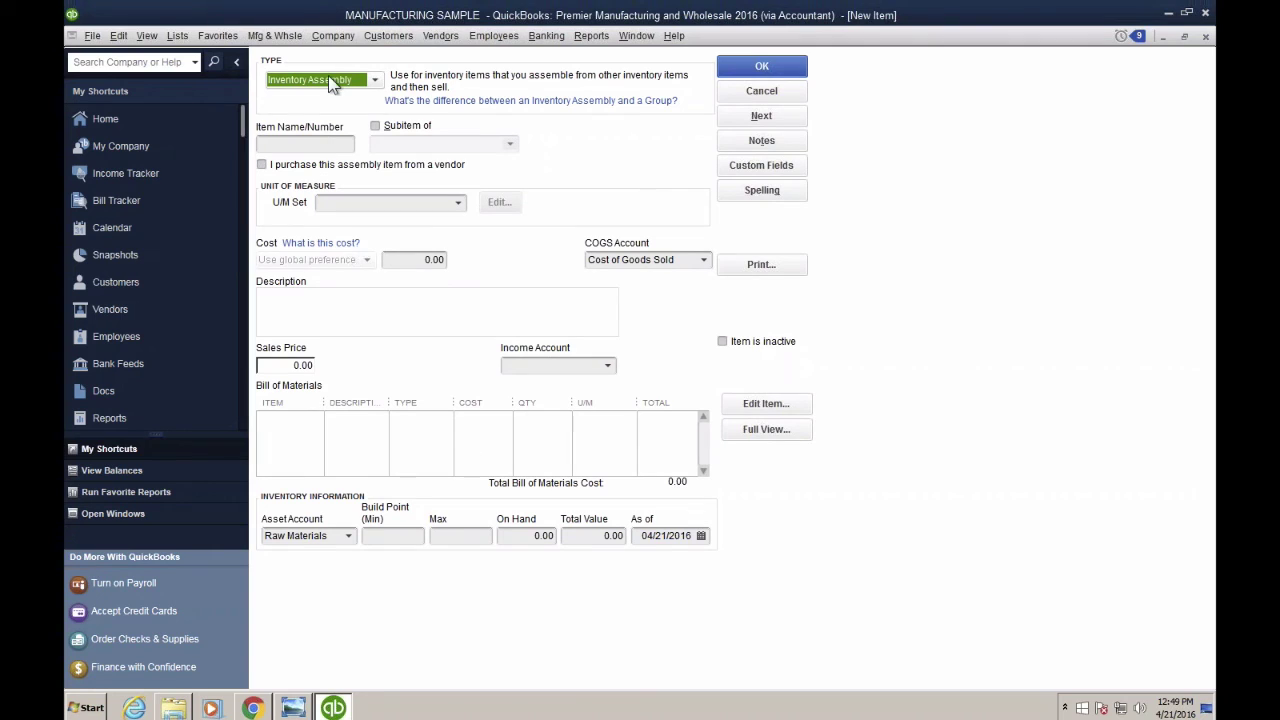
click(262, 708)
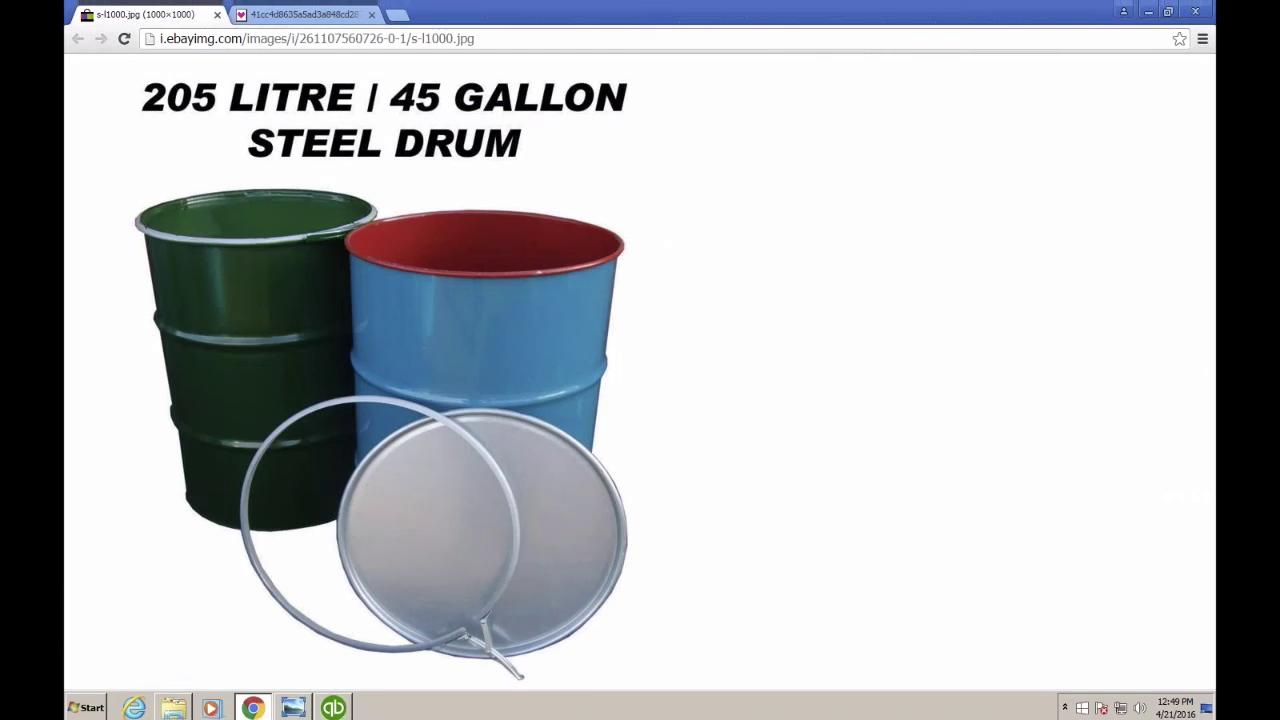
click(284, 25)
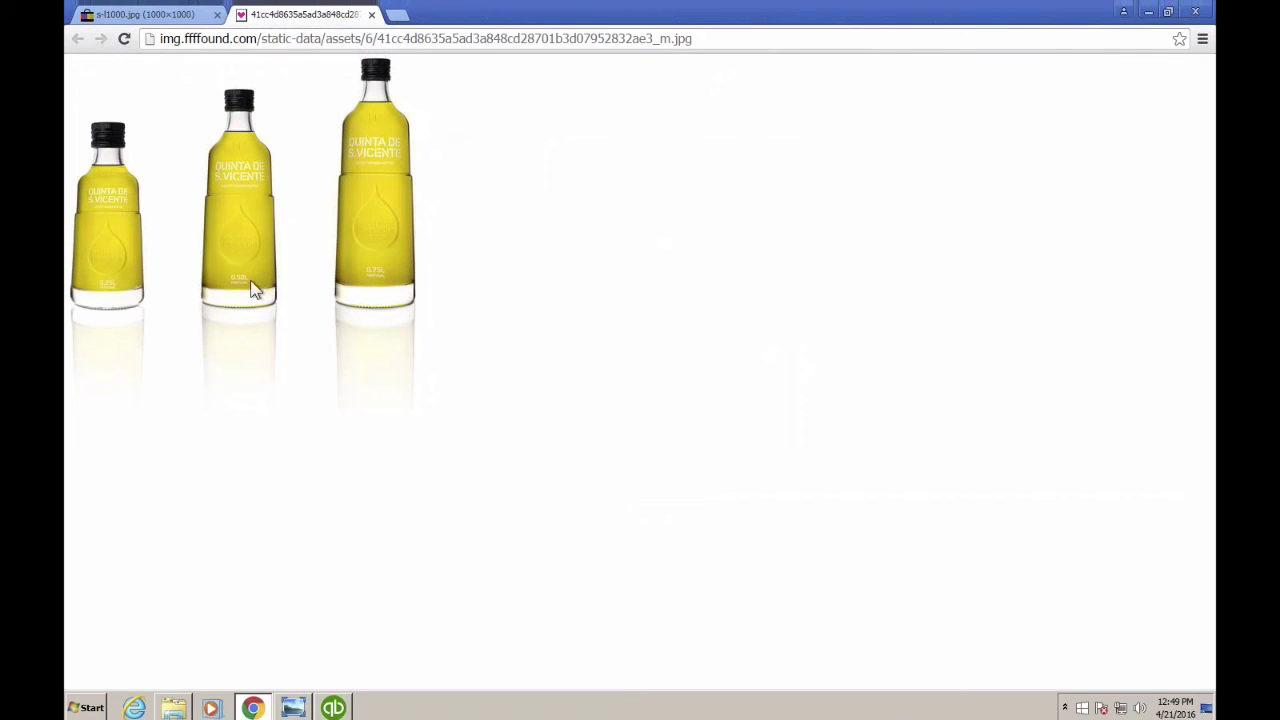
click(241, 180)
click(334, 708)
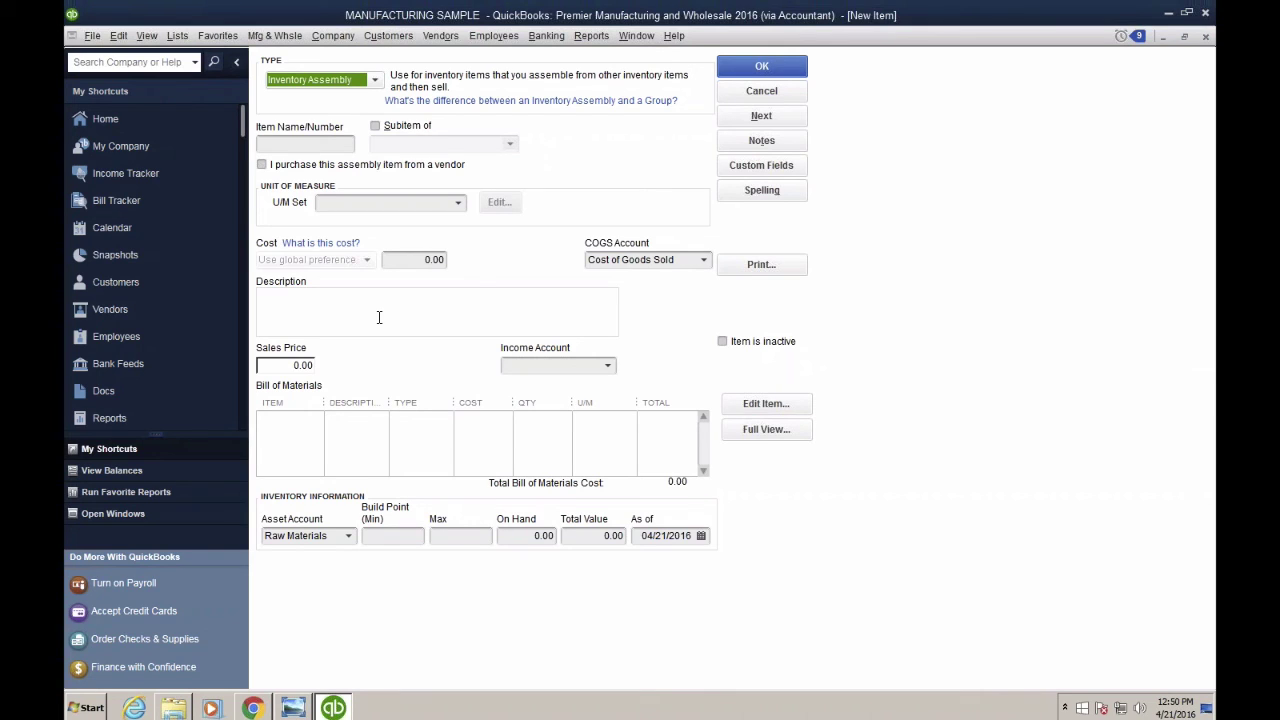
- Name the assembly '.5LT BOTTLE' and begin a new unit of measure set
click(297, 143)
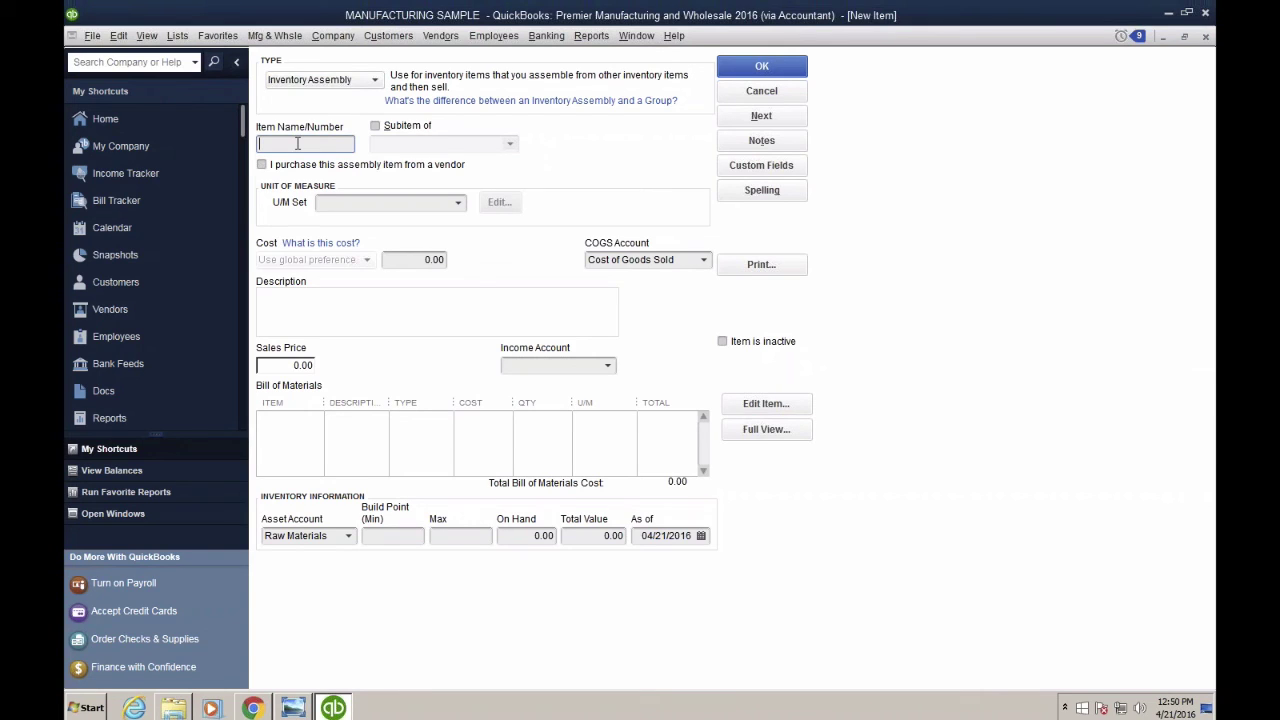
text(.5LT BOTTLE)
click(459, 203)
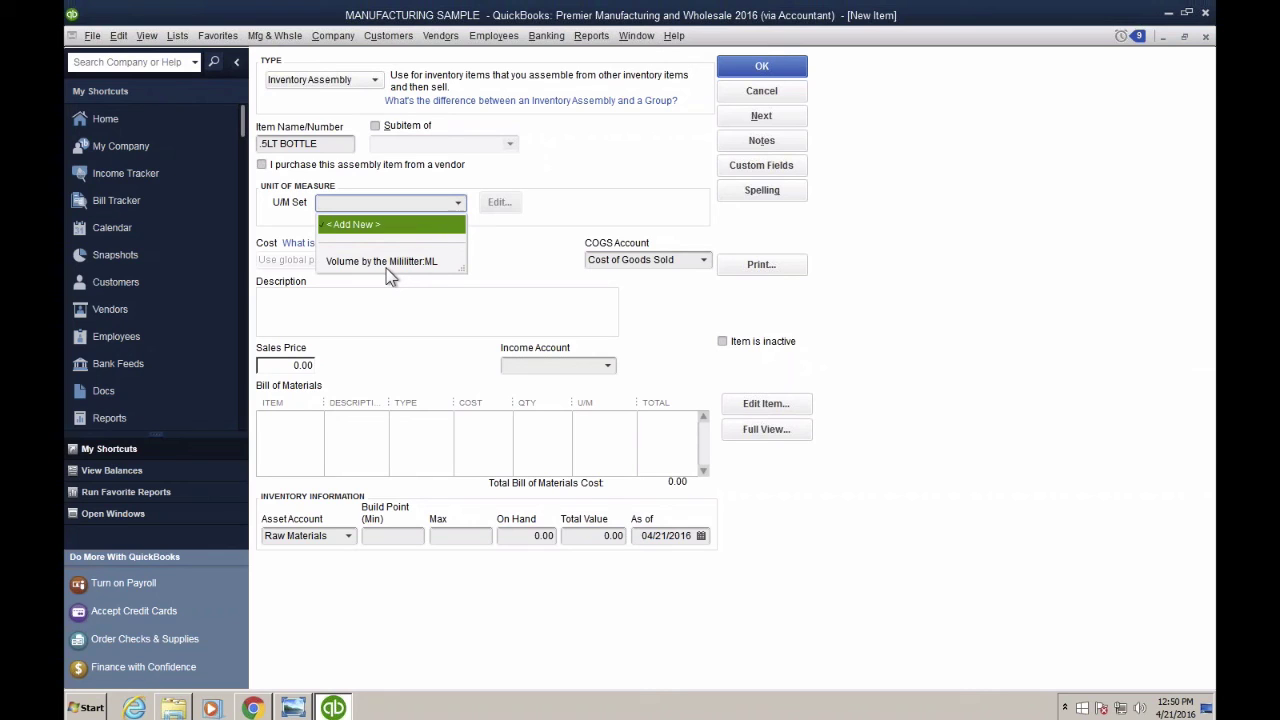
click(371, 224)
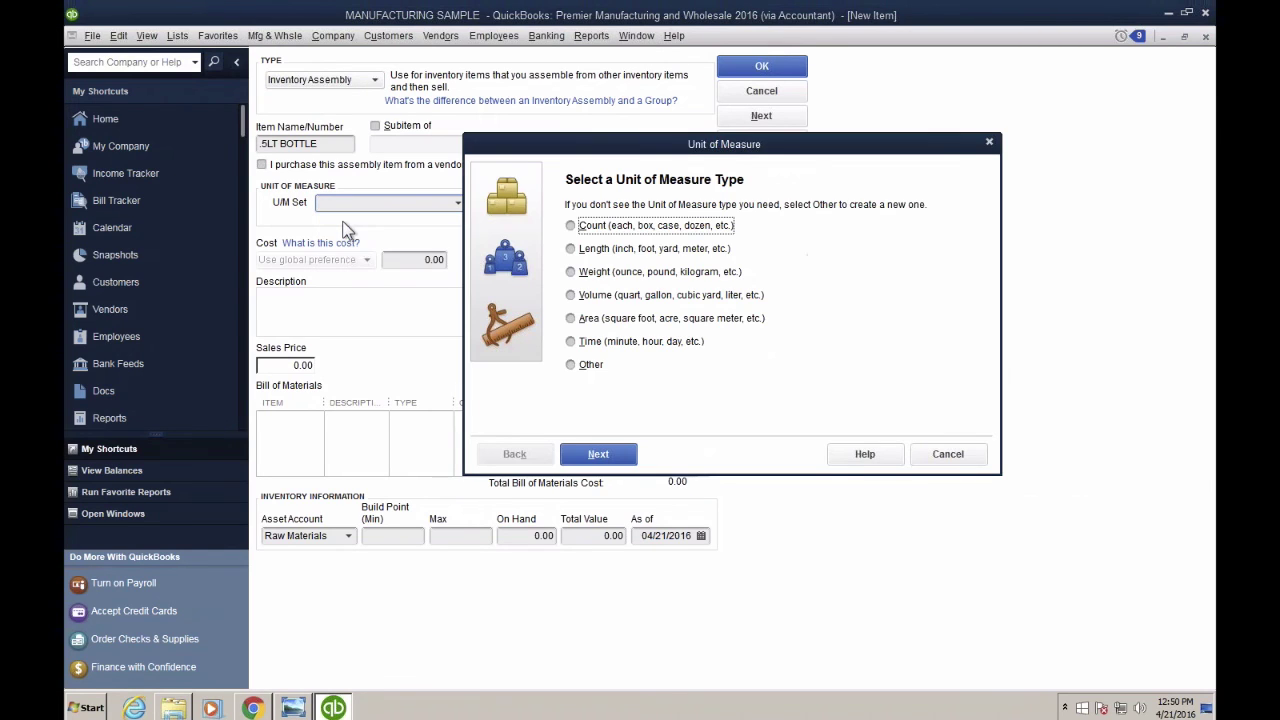
- Define a Count unit set with base unit Each and a box unit abbreviated 24pack24
click(589, 228)
click(598, 456)
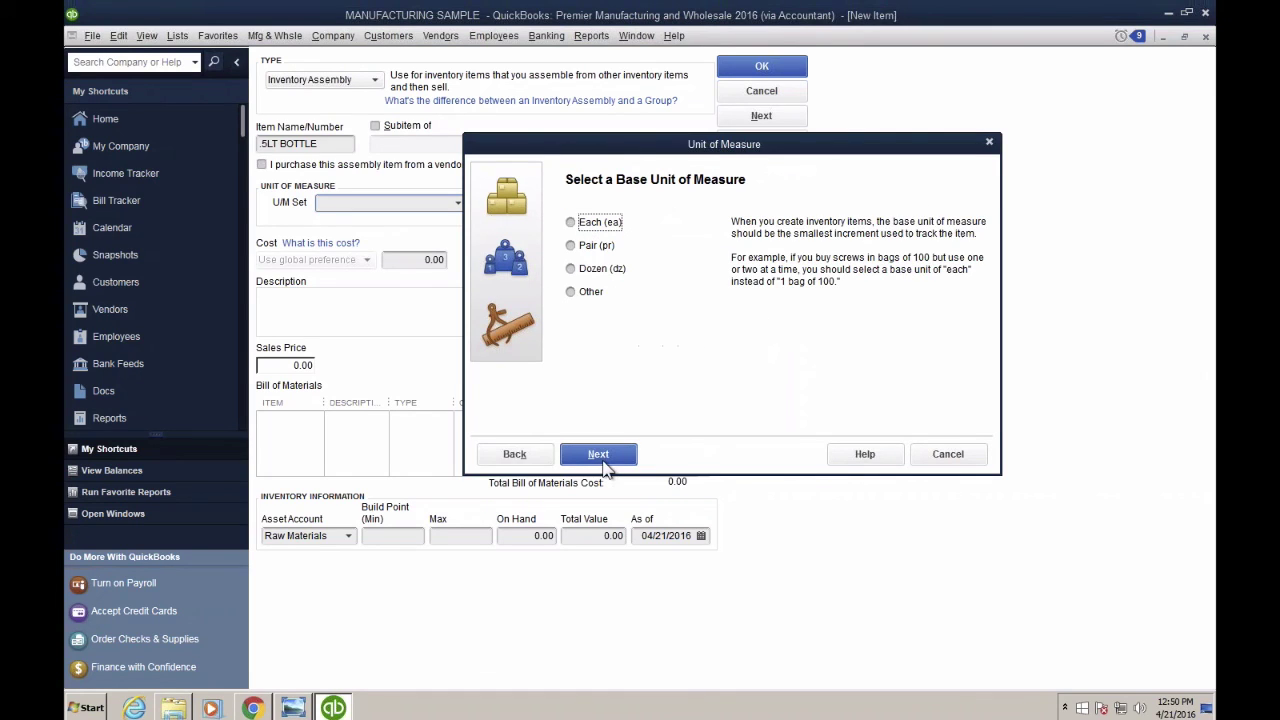
click(589, 224)
click(600, 456)
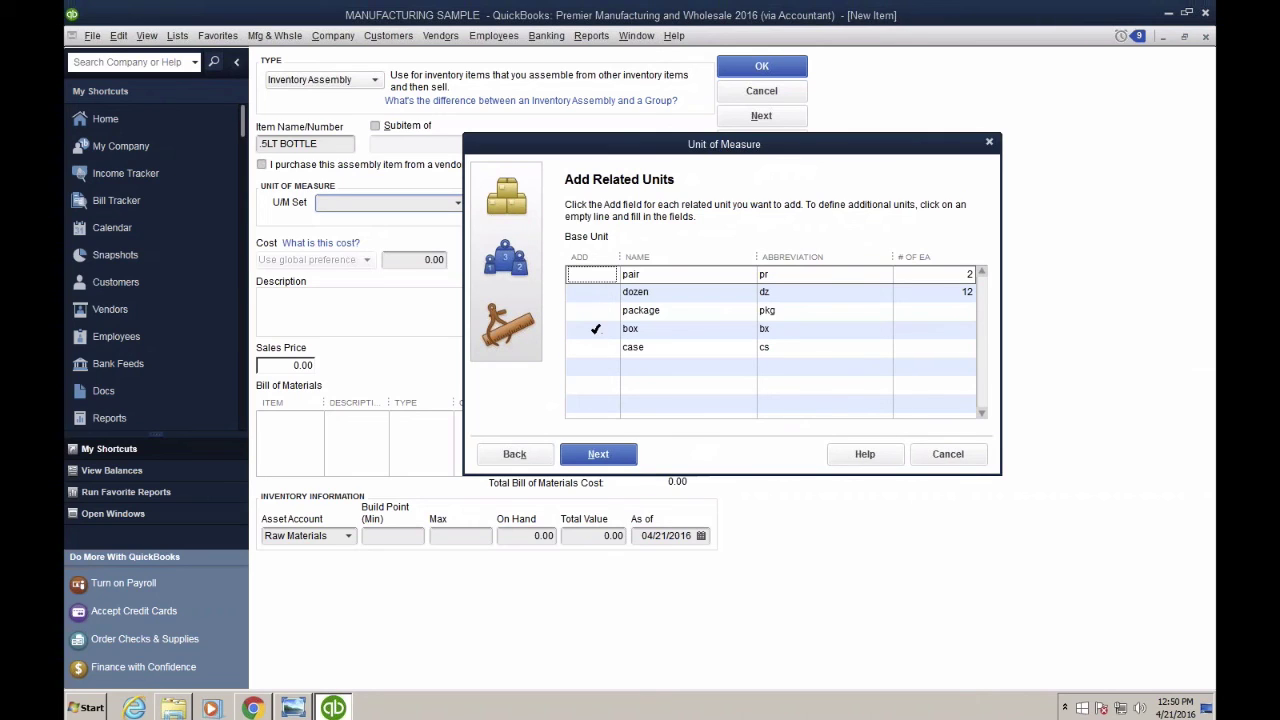
click(596, 330)
click(777, 329)
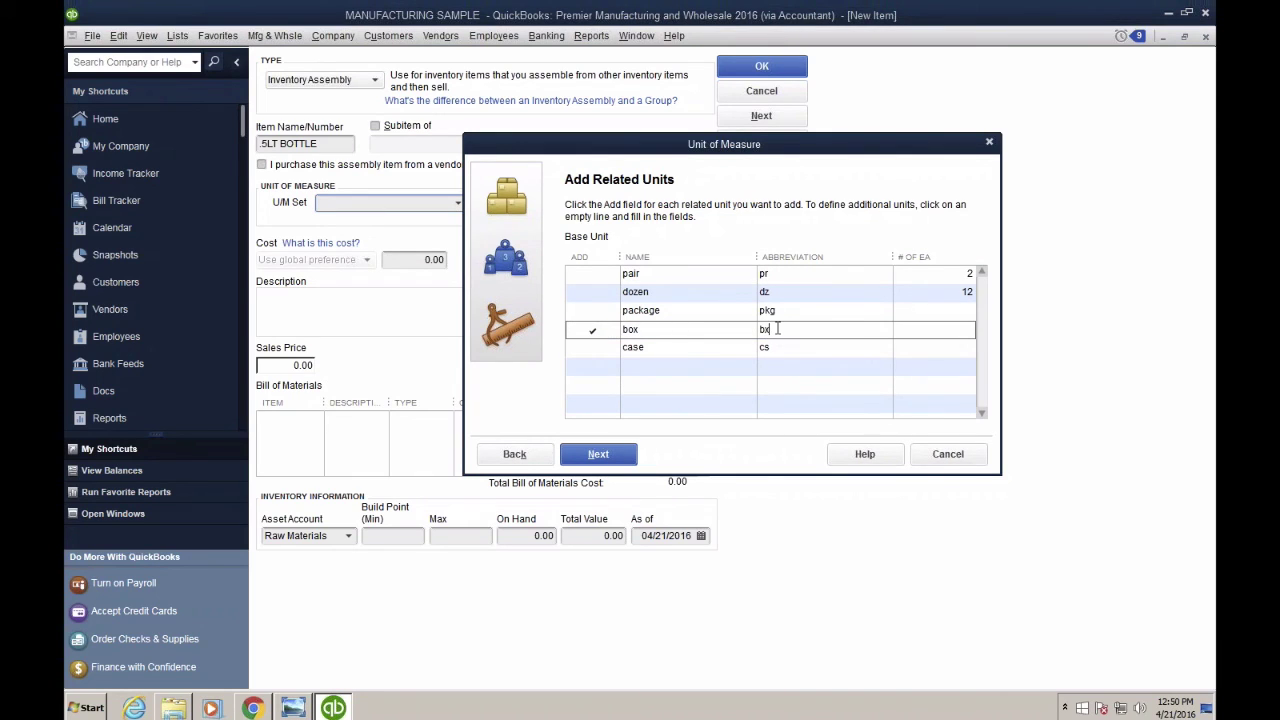
text(24pack24)
click(598, 455)
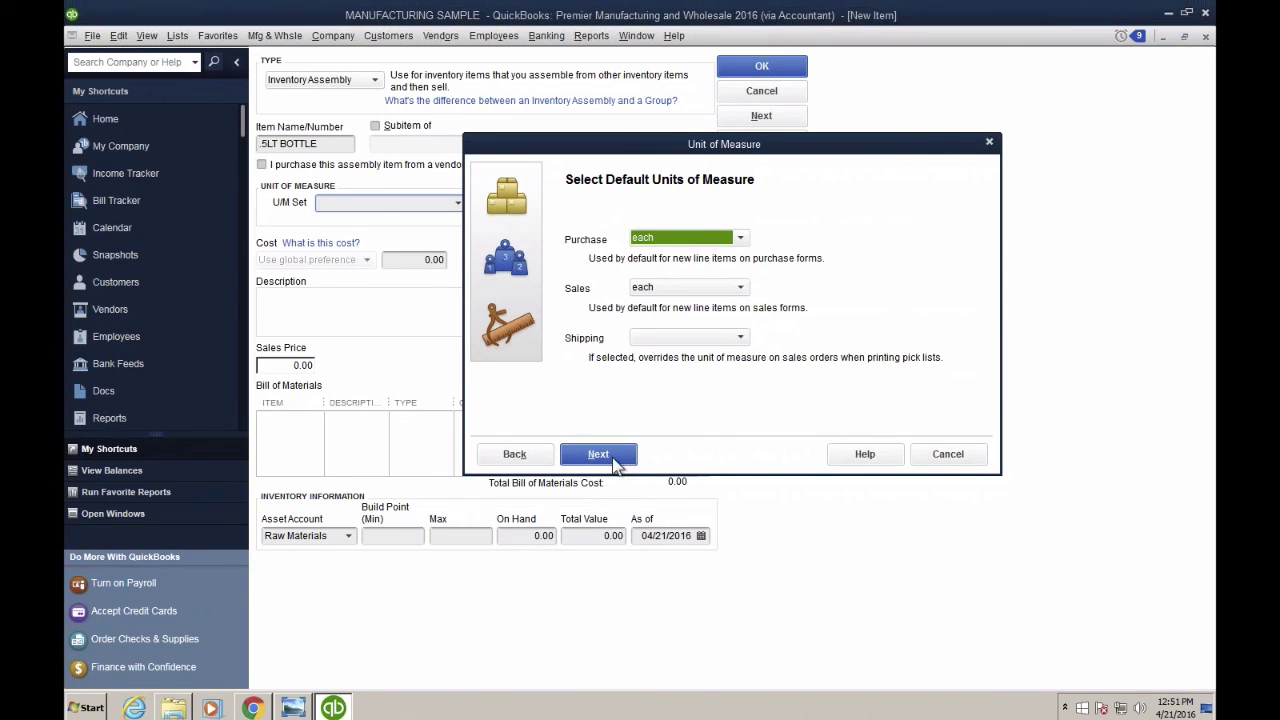
click(611, 455)
click(684, 456)
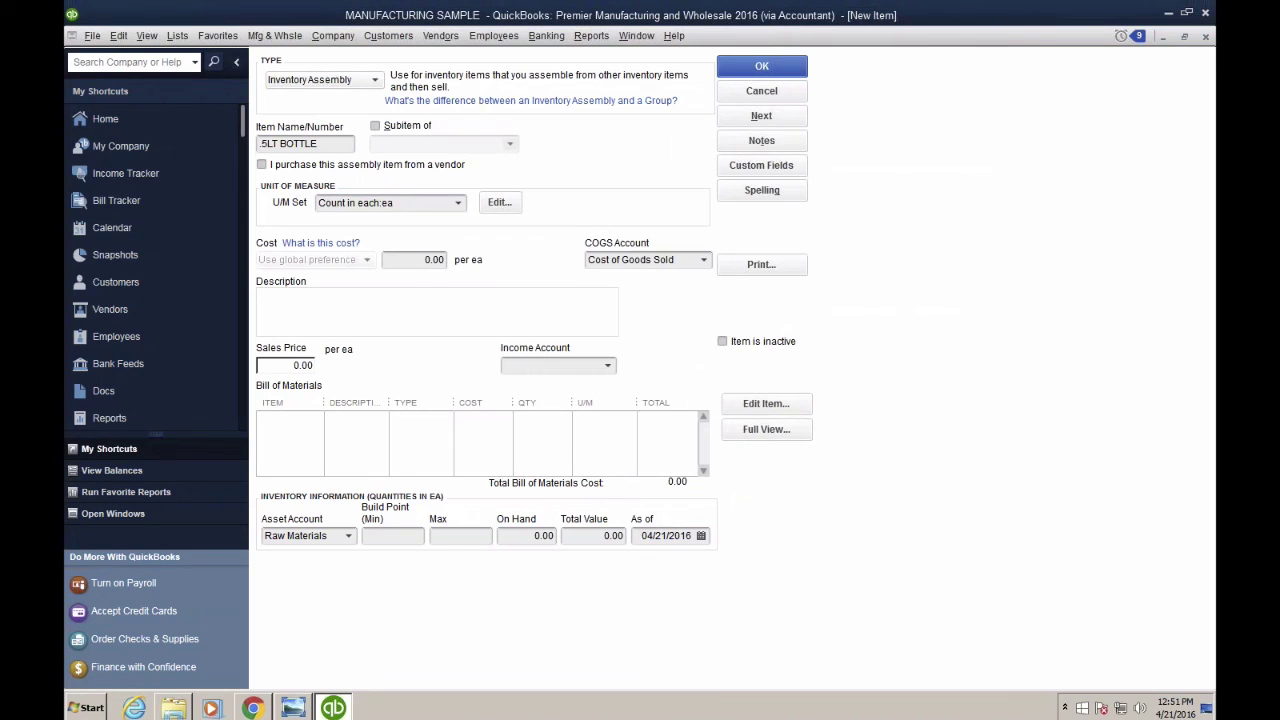
- Give .5LT BOTTLE a 35.00 sales price and Sales as its income account
click(284, 366)
text(45)
click(608, 366)
click(548, 388)
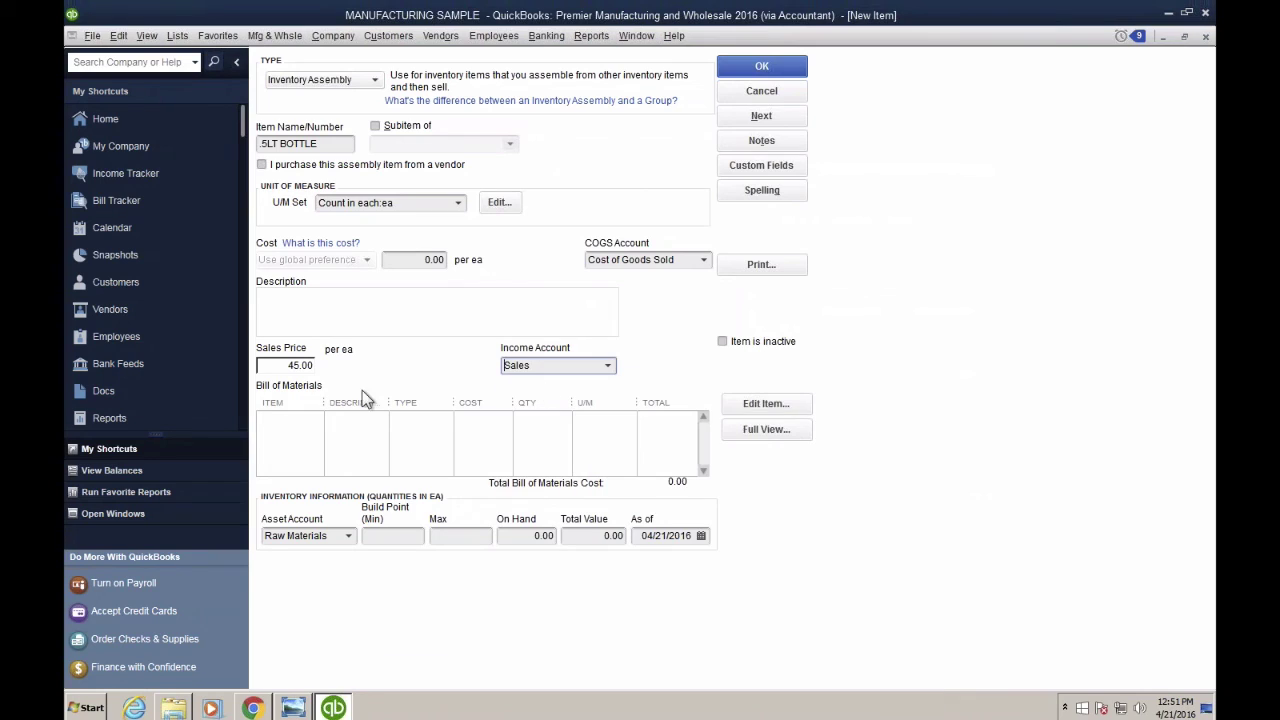
click(274, 370)
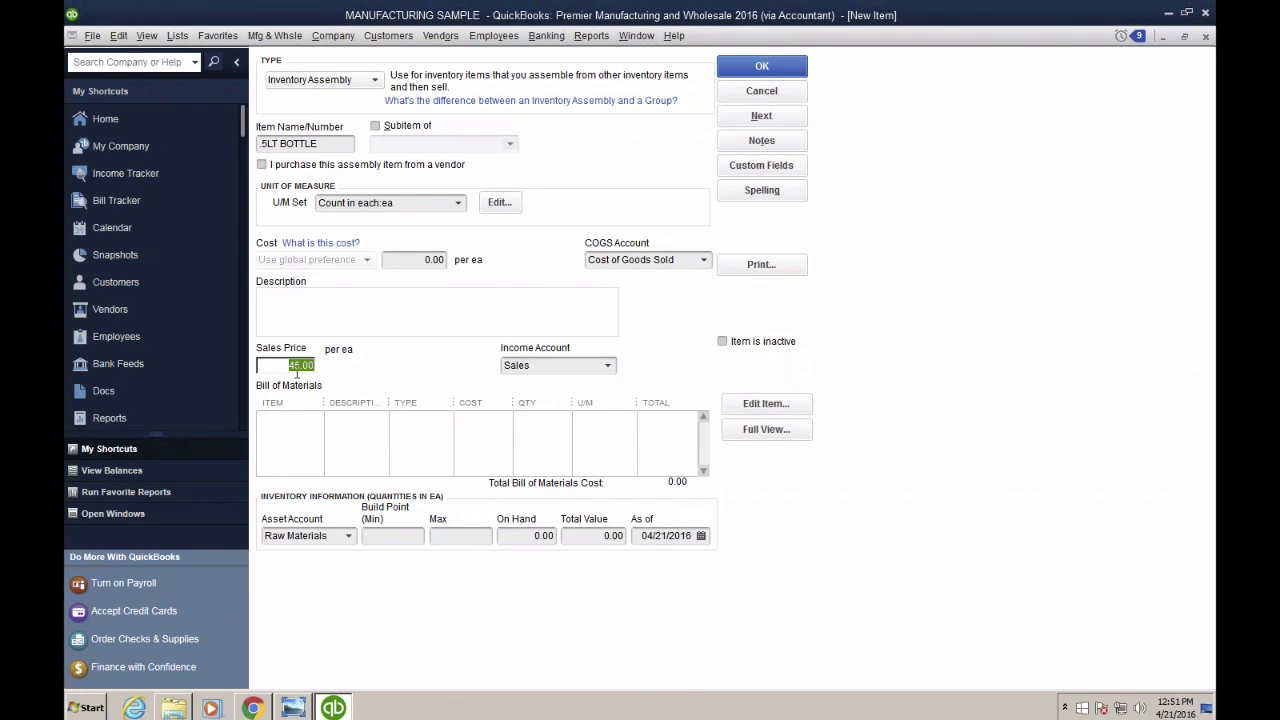
text(35)
click(296, 420)
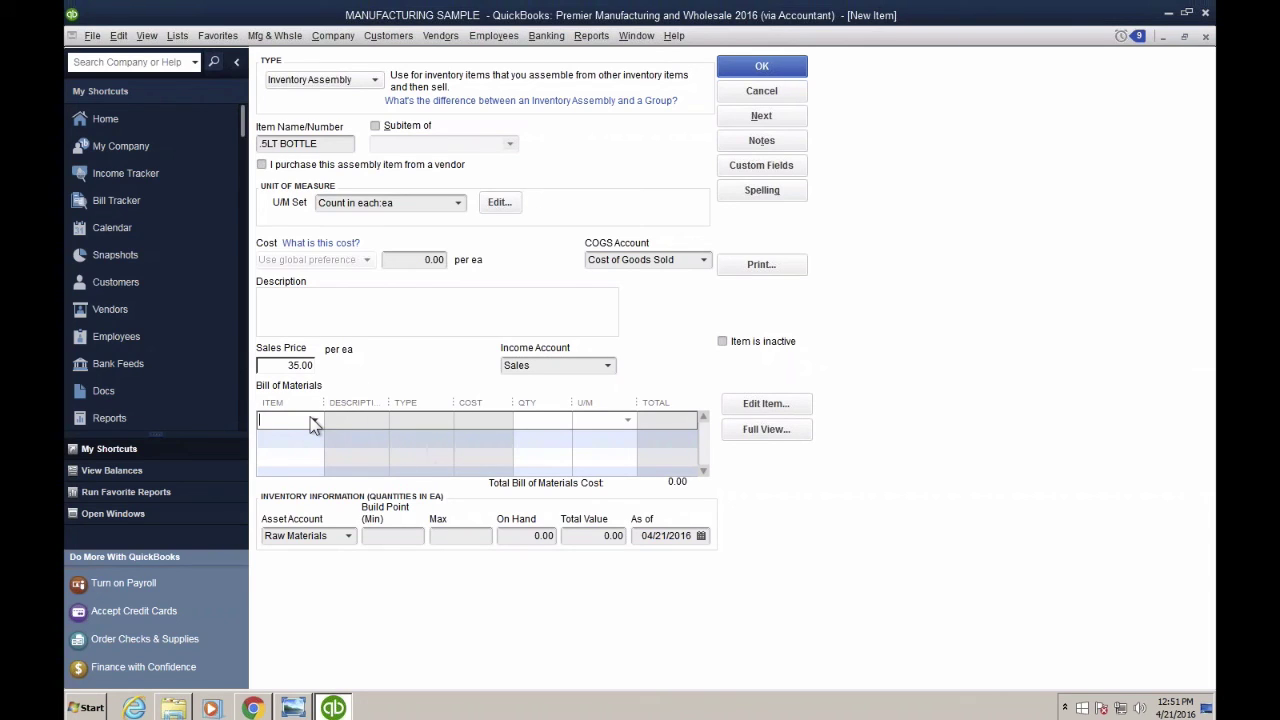
- Open the Bill of Materials Full View and move it down and right
click(777, 433)
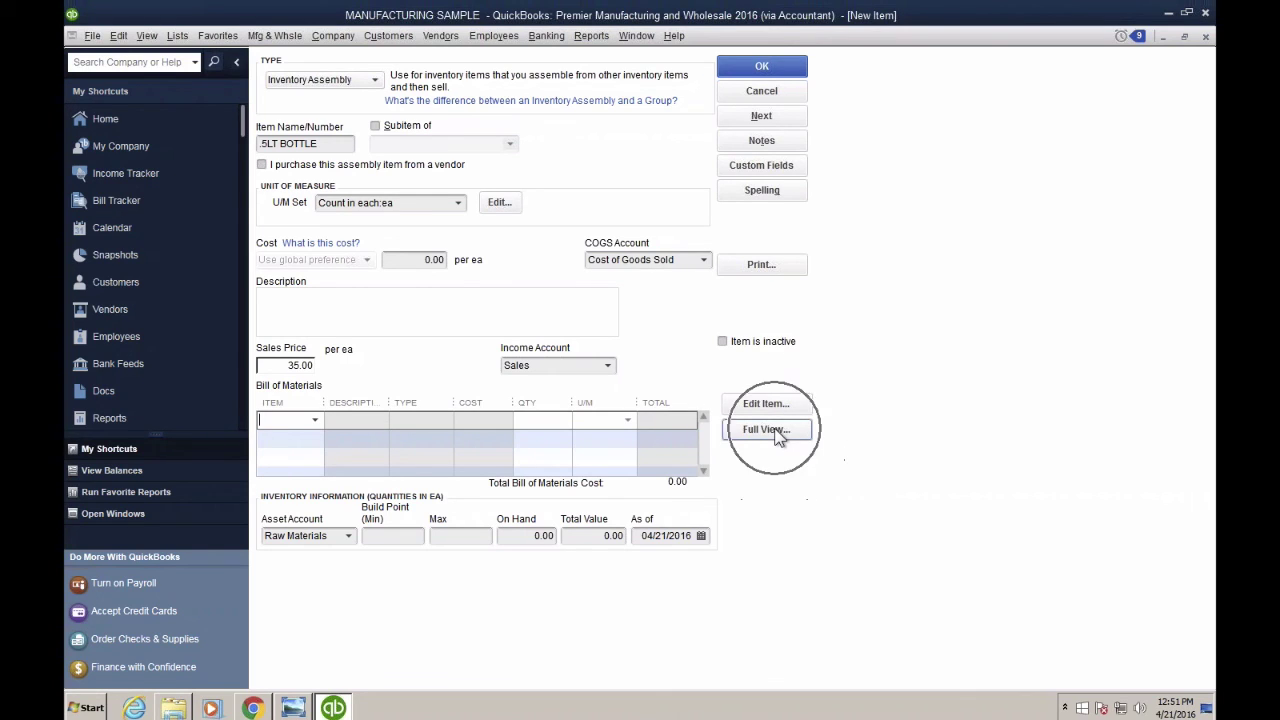
click(777, 432)
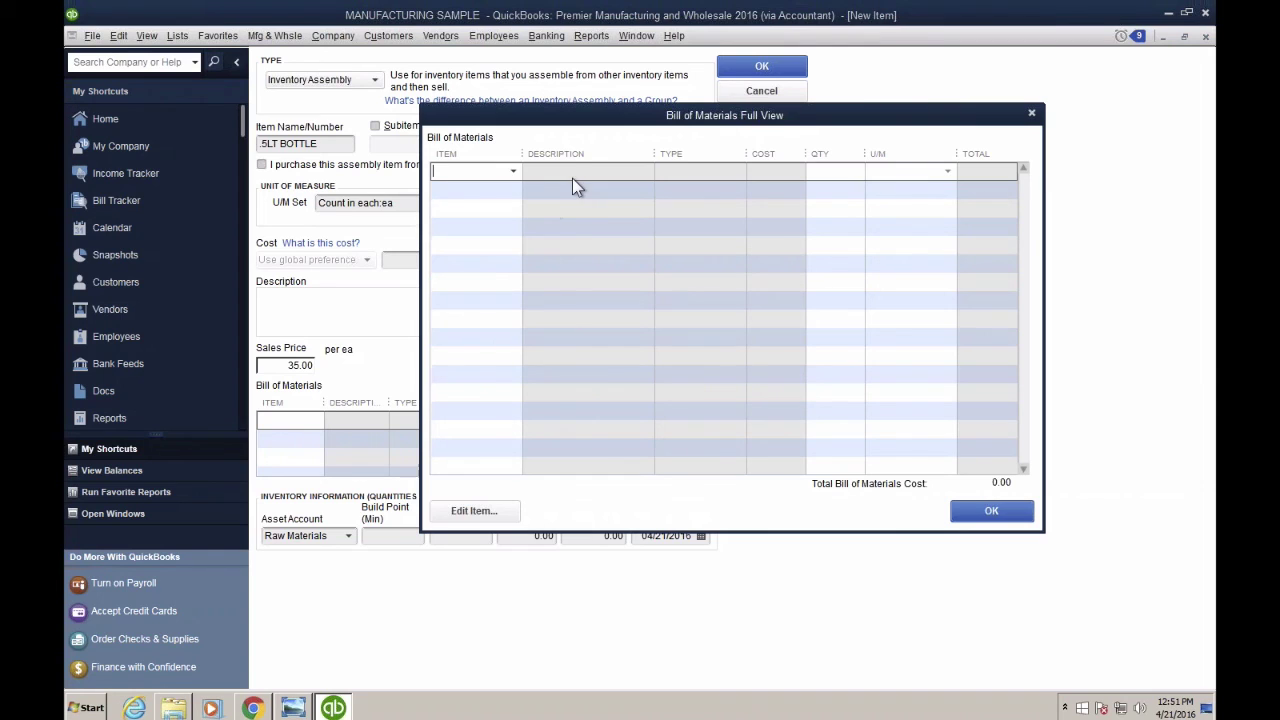
drag(568, 121, 640, 203)
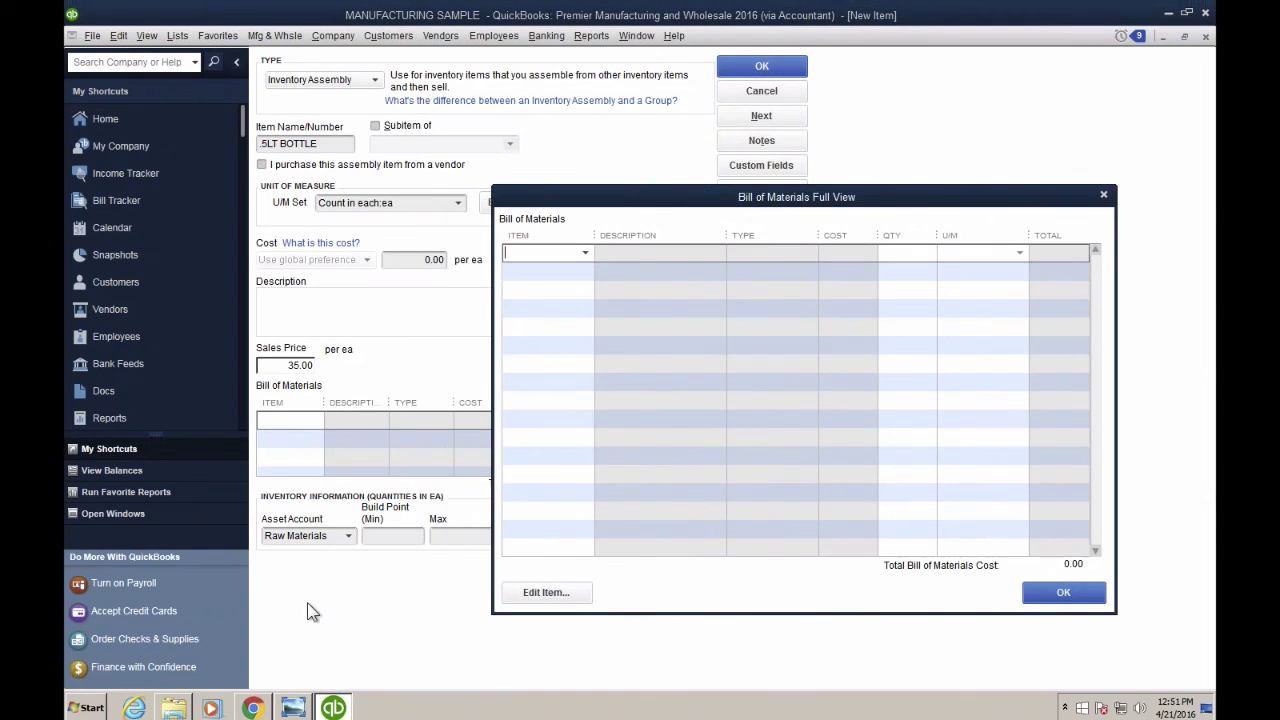
- Check the olive oil bottle reference image in Chrome, then return to the bill of materials
click(252, 707)
click(227, 207)
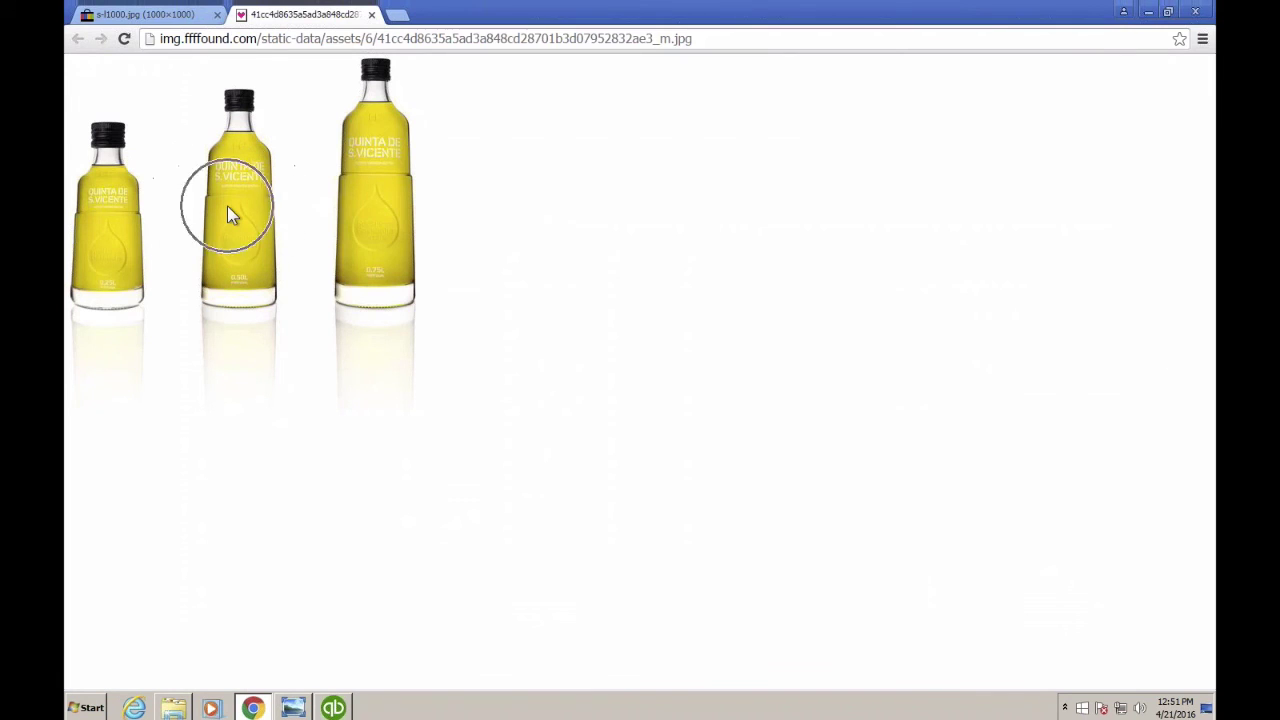
click(228, 208)
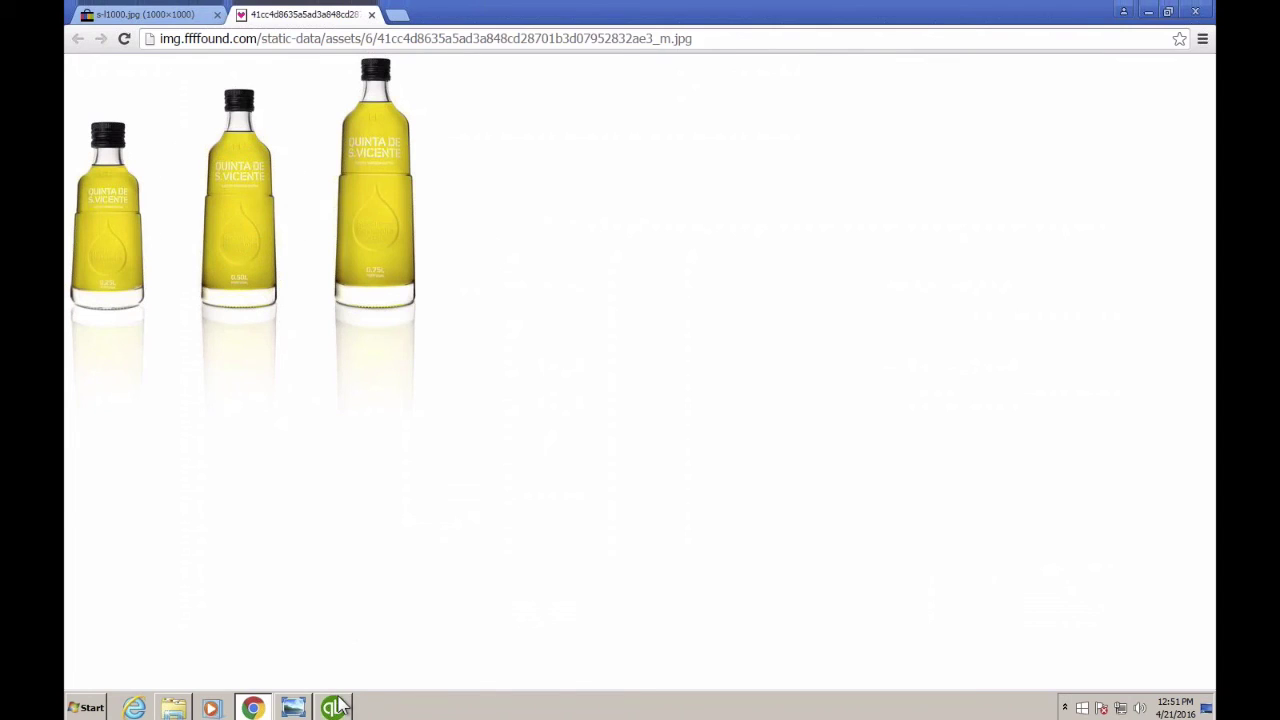
click(334, 707)
click(584, 253)
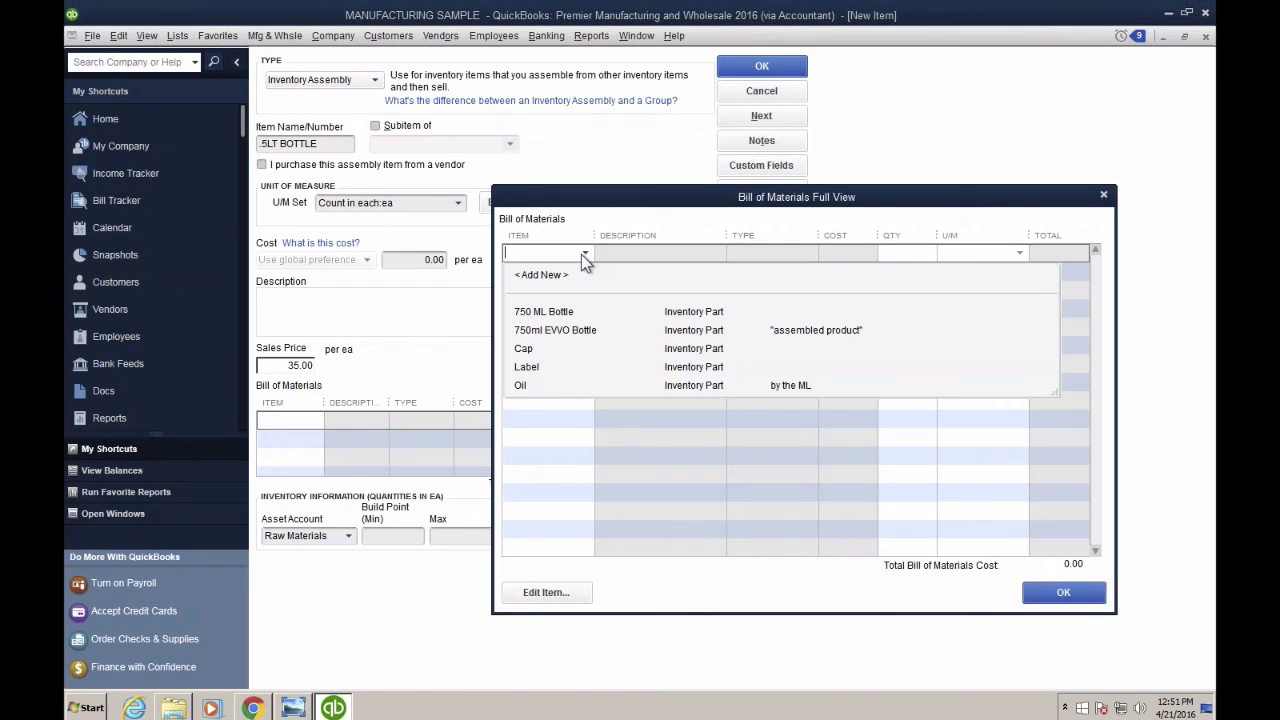
- Add Oil as the first component at 0.5 litres
click(536, 387)
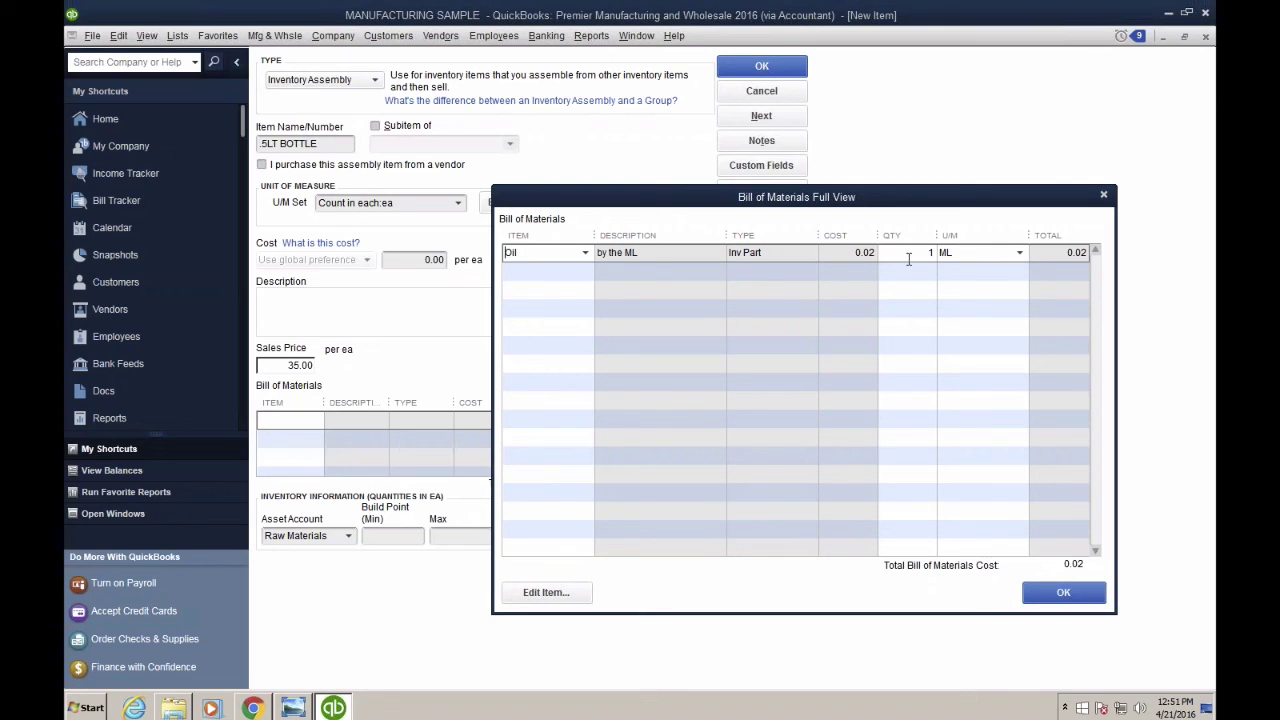
click(931, 252)
text(.0005)
click(1020, 252)
click(974, 308)
click(892, 254)
text(.5)
key(Tab)
key(Tab)
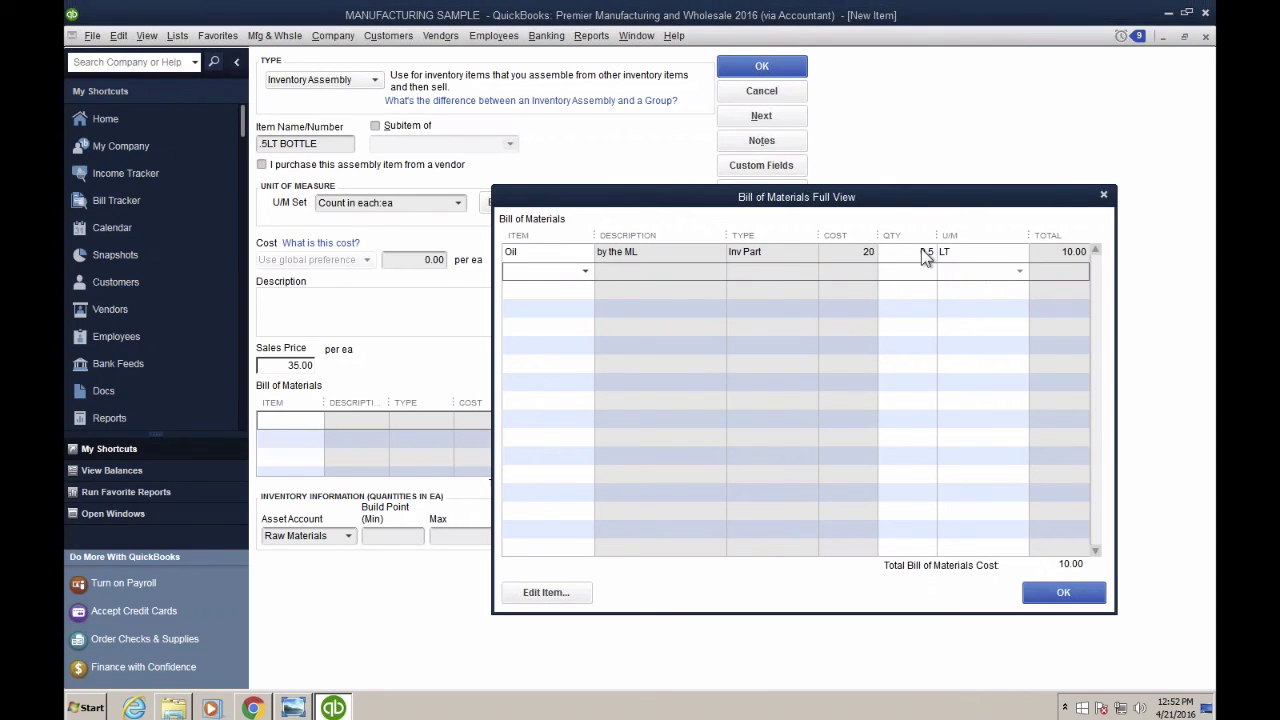
- Change the Oil line to 500 ML
click(925, 254)
text(500)
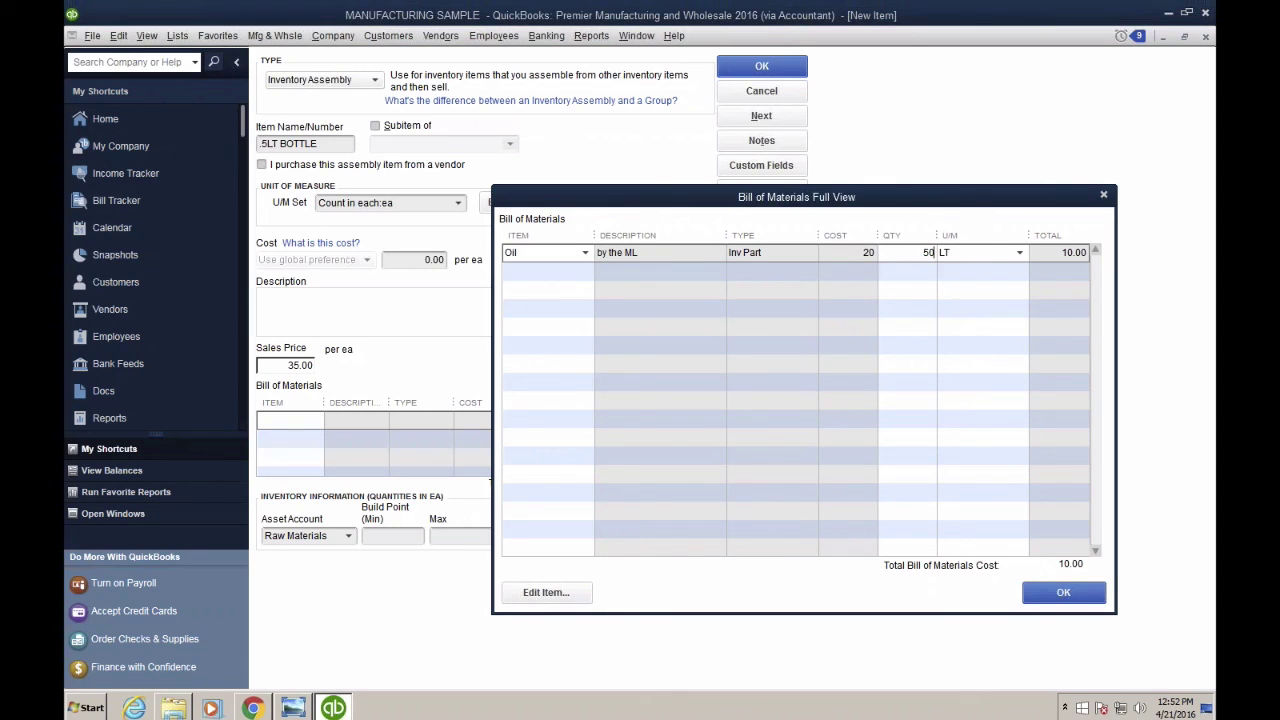
click(1020, 253)
click(975, 329)
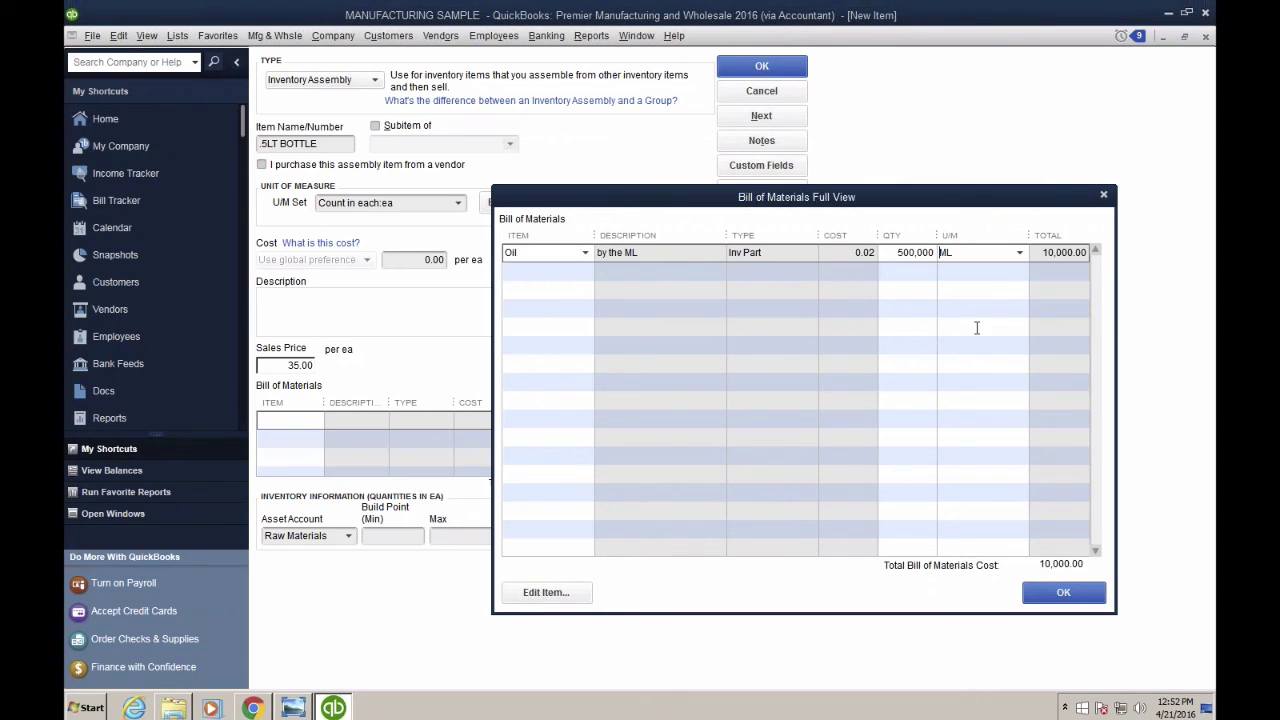
text(500)
key(Tab)
key(shift+Tab)
click(973, 283)
- Start creating a new component item on the second bill of materials row
click(972, 271)
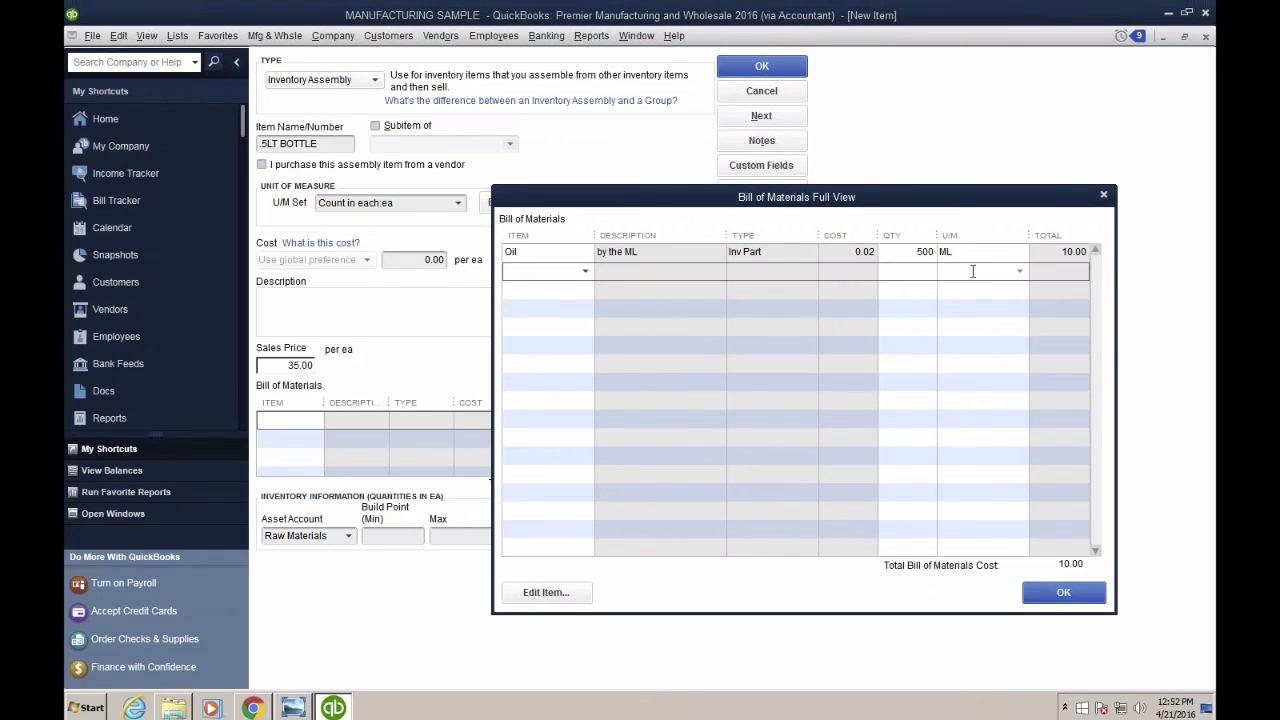
click(586, 273)
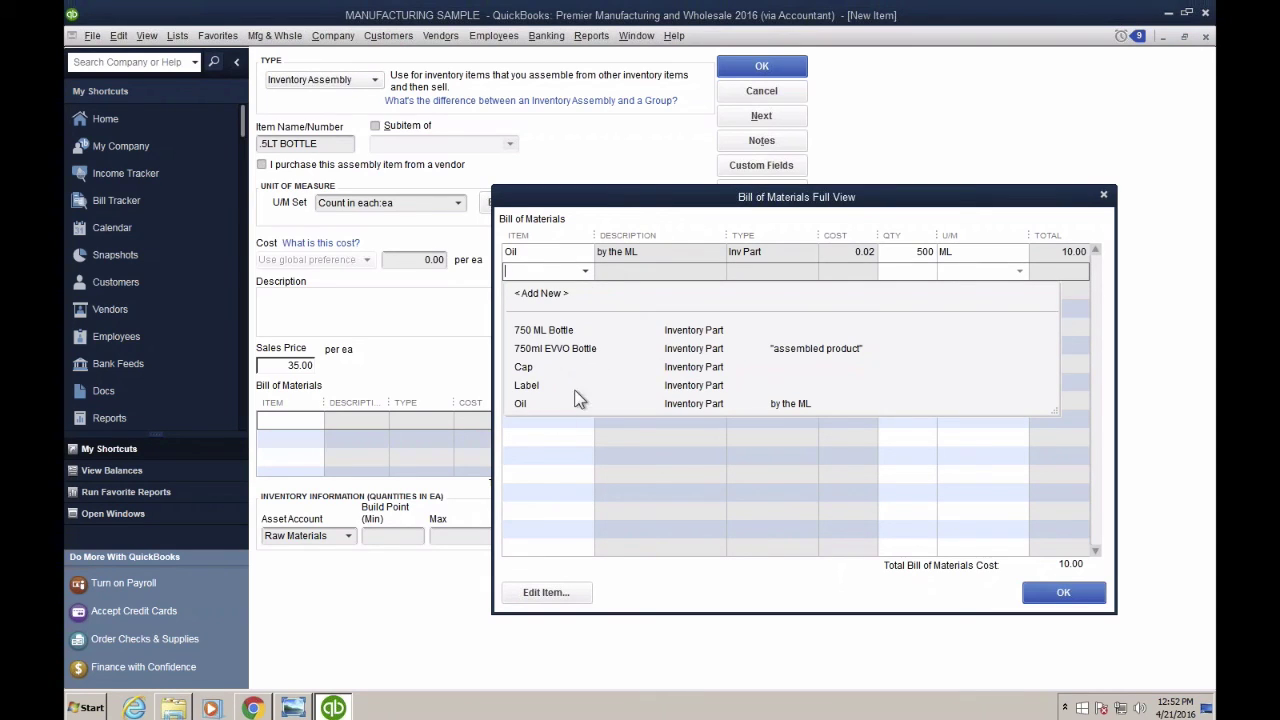
click(541, 294)
- Create inventory part '500ML Bottle' with a cost of 0.06
click(184, 168)
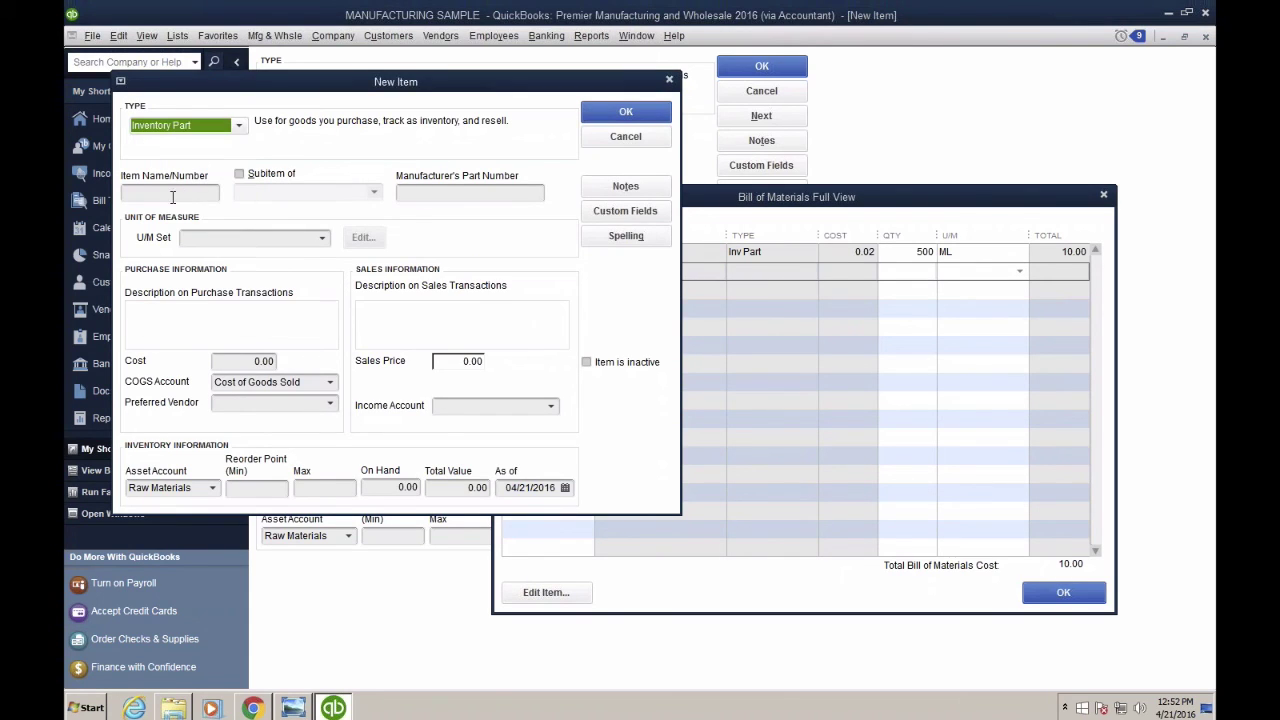
text(500ML Bottle)
click(250, 362)
text(.6)
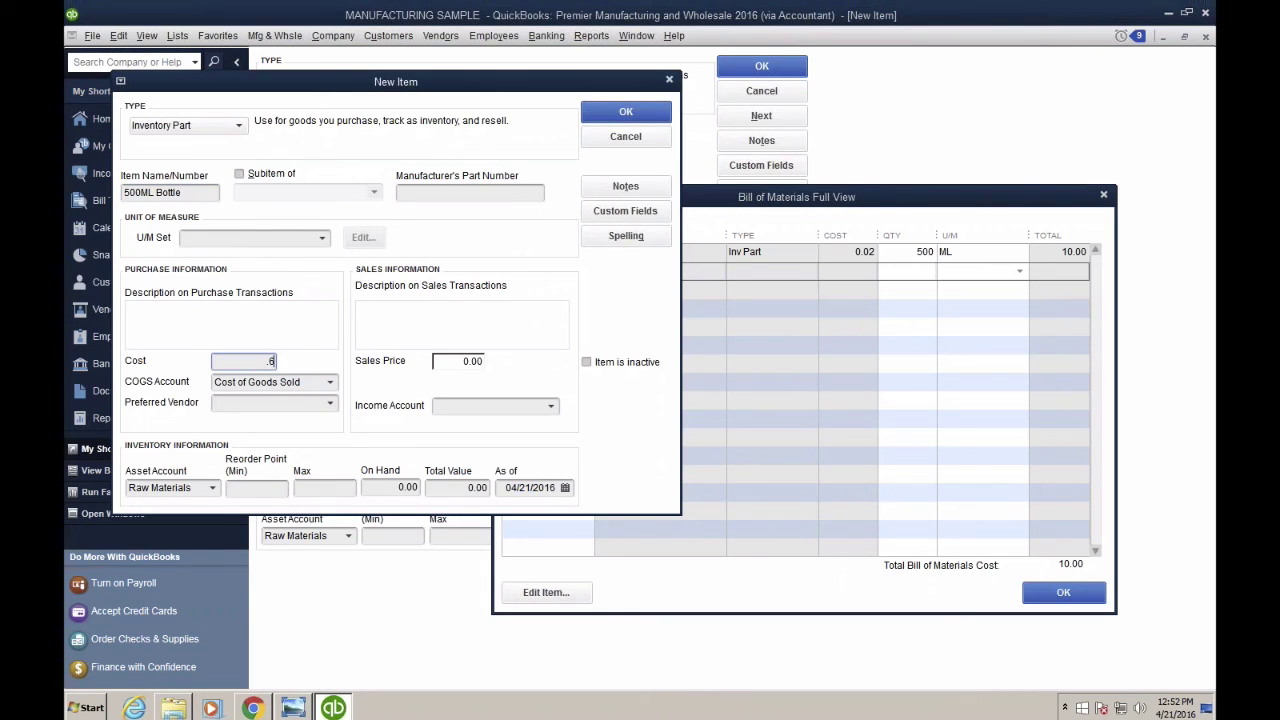
key(Tab)
key(shift+Tab)
key(BackSpace)
text(.06)
key(Tab)
- Set the 500ML Bottle part's income account to Sales
click(437, 405)
text(Sales)
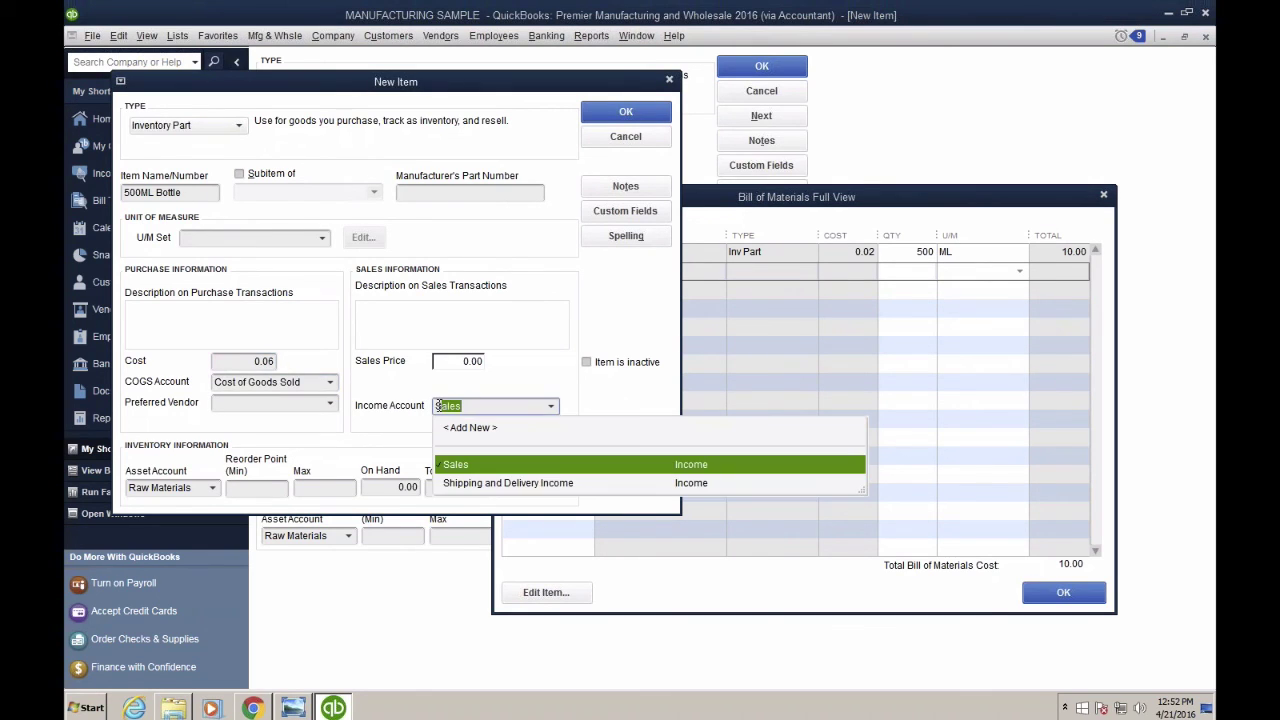
click(213, 490)
click(213, 490)
- Save the 500ML Bottle part and give its bill of materials line quantity 1
click(626, 111)
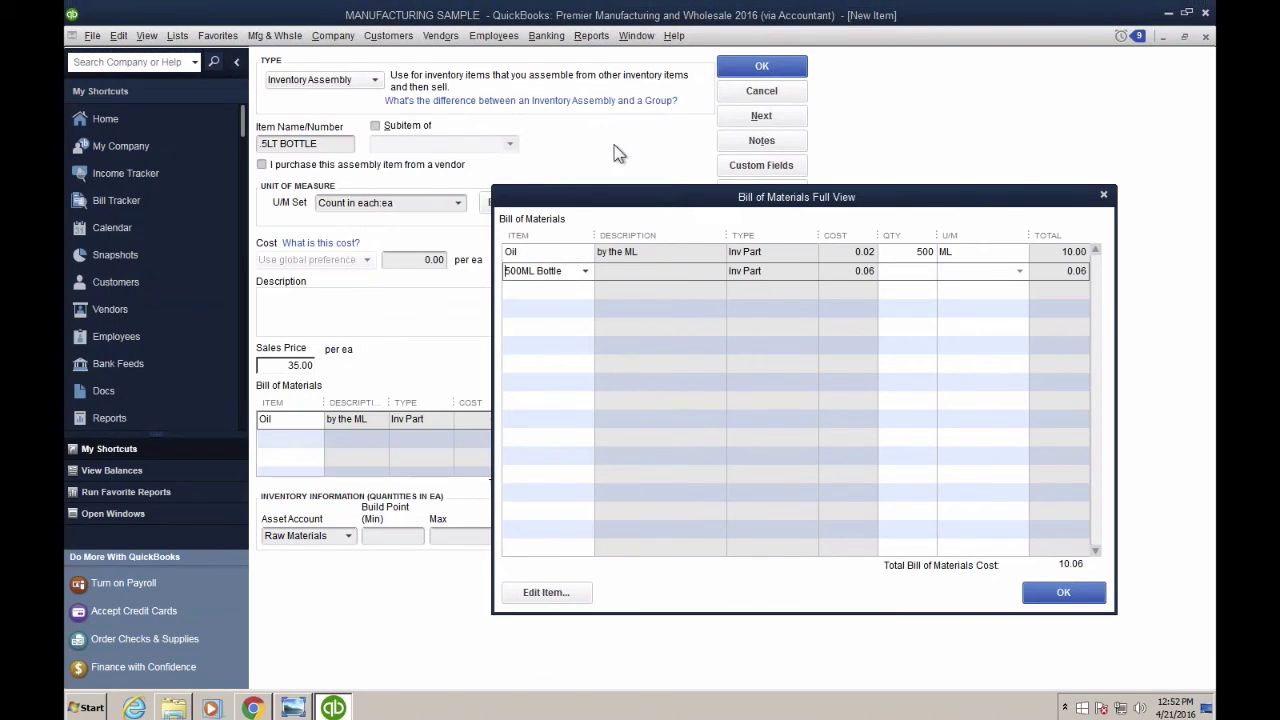
click(918, 271)
text(1)
key(Tab)
key(Up)
- Add Label as the third component at 0.10
click(538, 289)
click(585, 290)
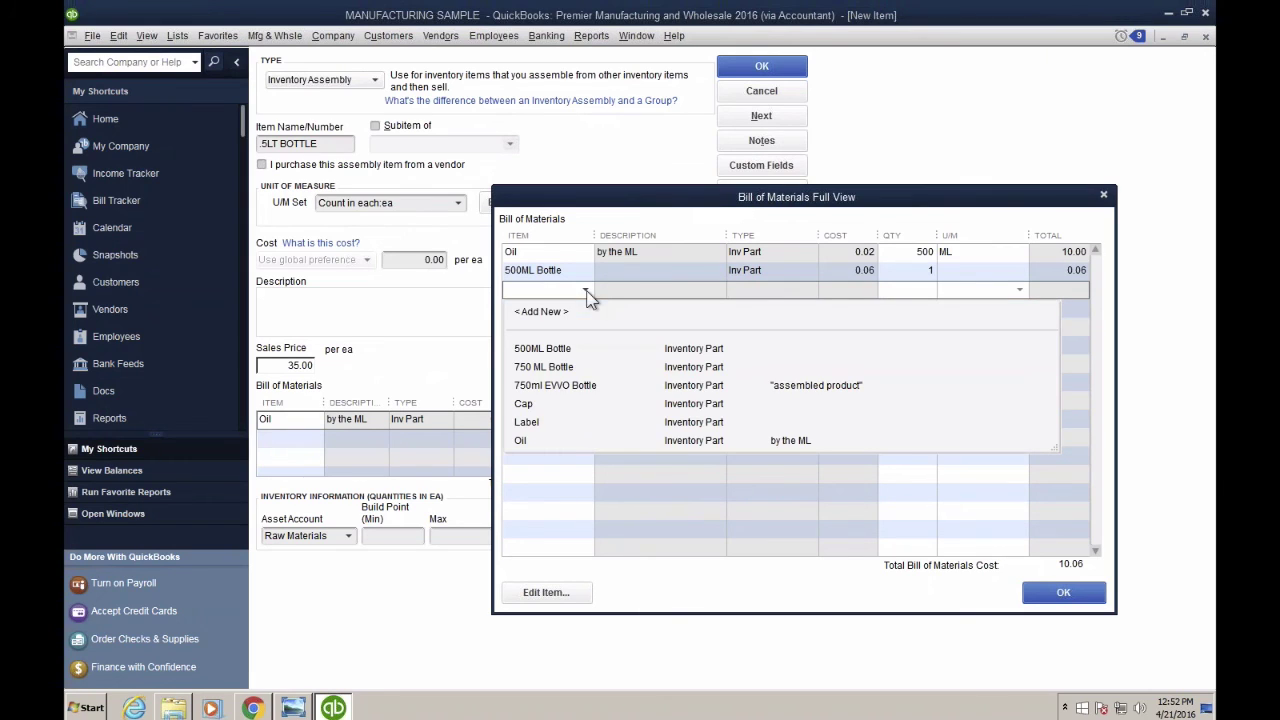
click(530, 422)
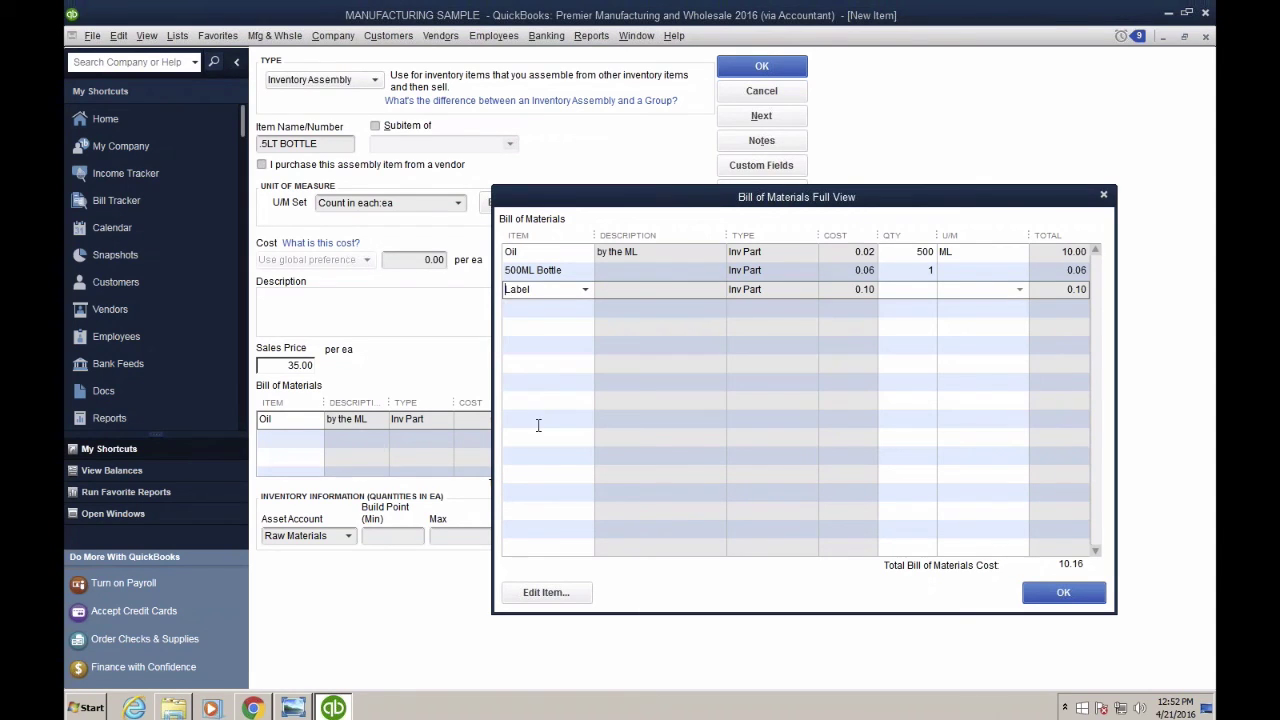
key(Tab)
key(Tab)
key(Tab)
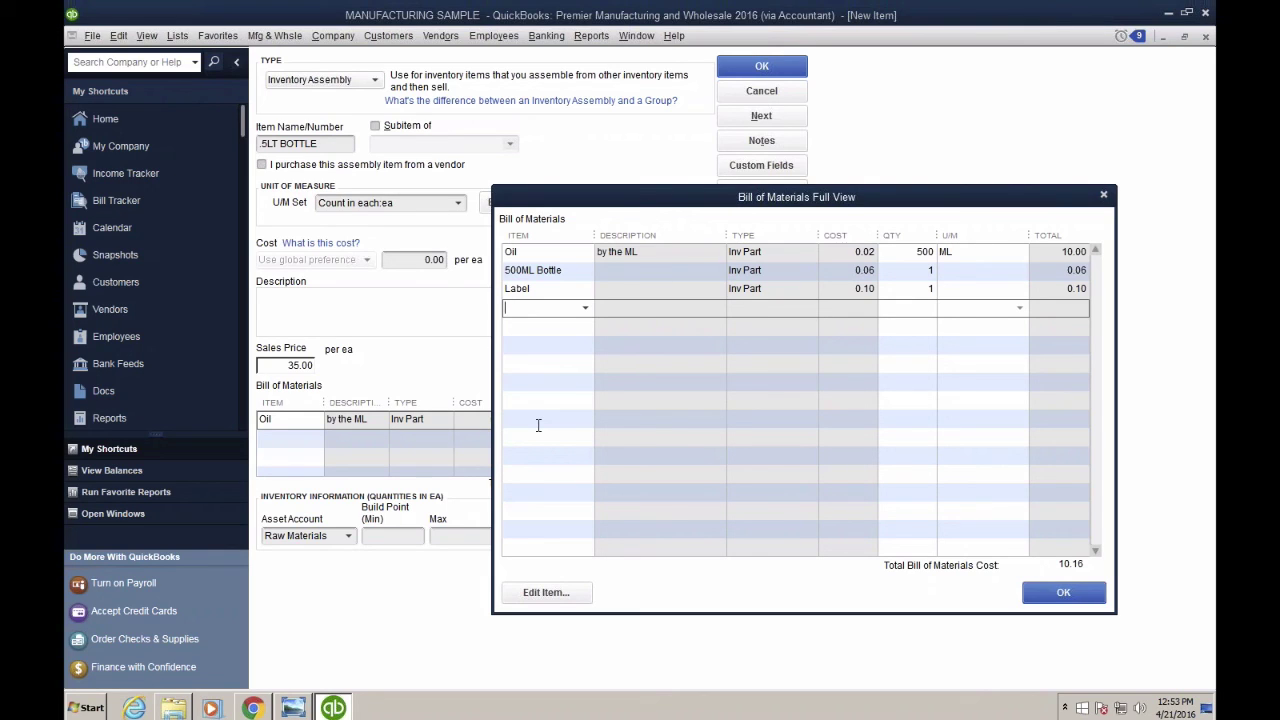
- Add Cap with quantity 1, bringing the bill of materials total to 10.20
click(585, 309)
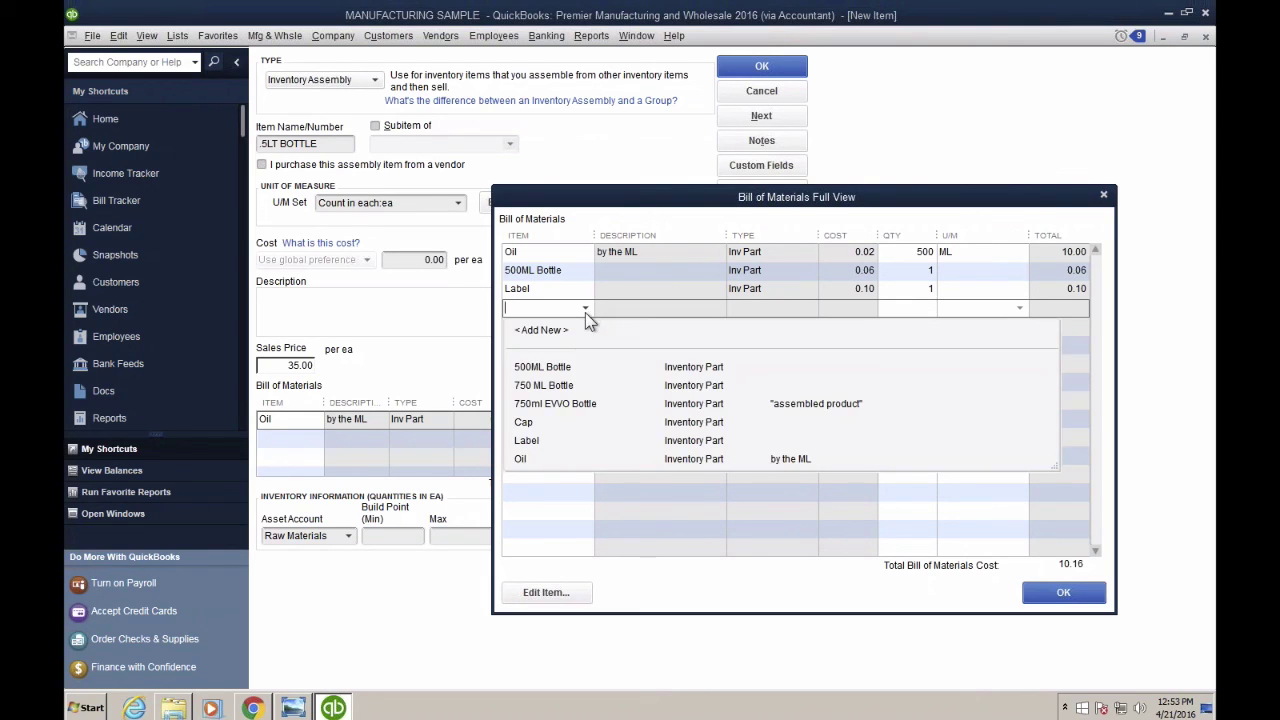
click(525, 422)
click(586, 328)
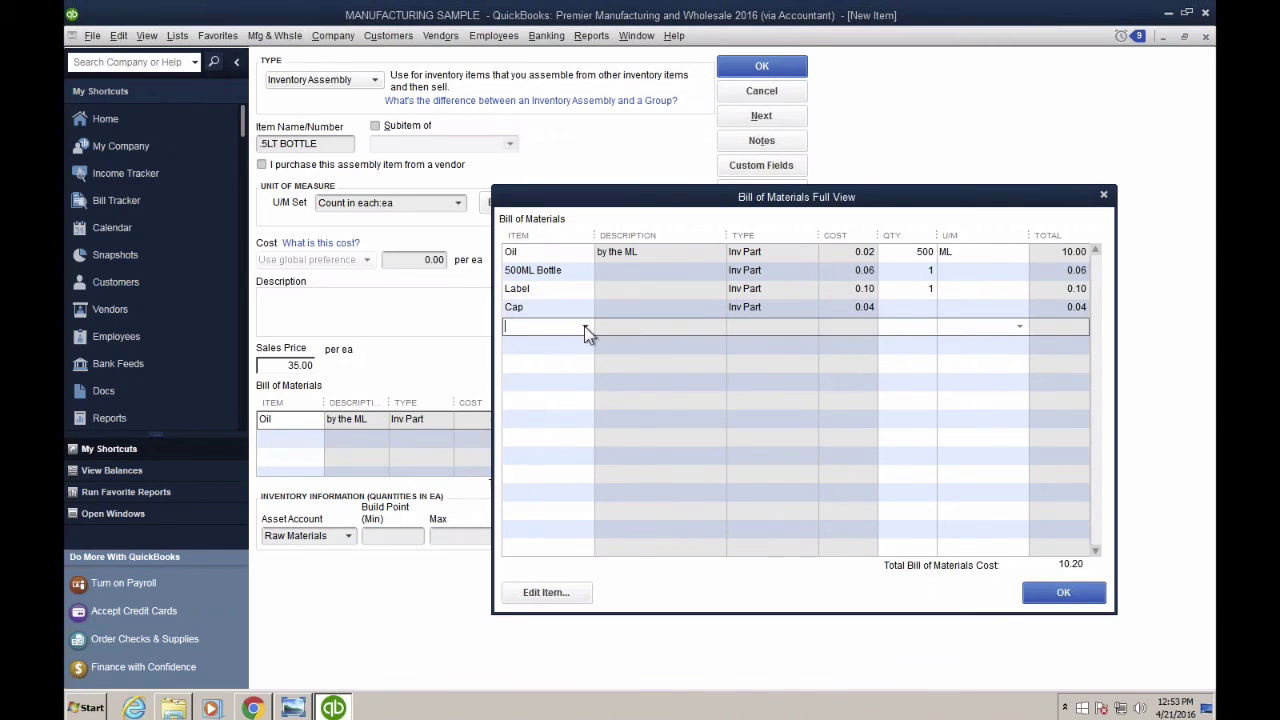
click(586, 328)
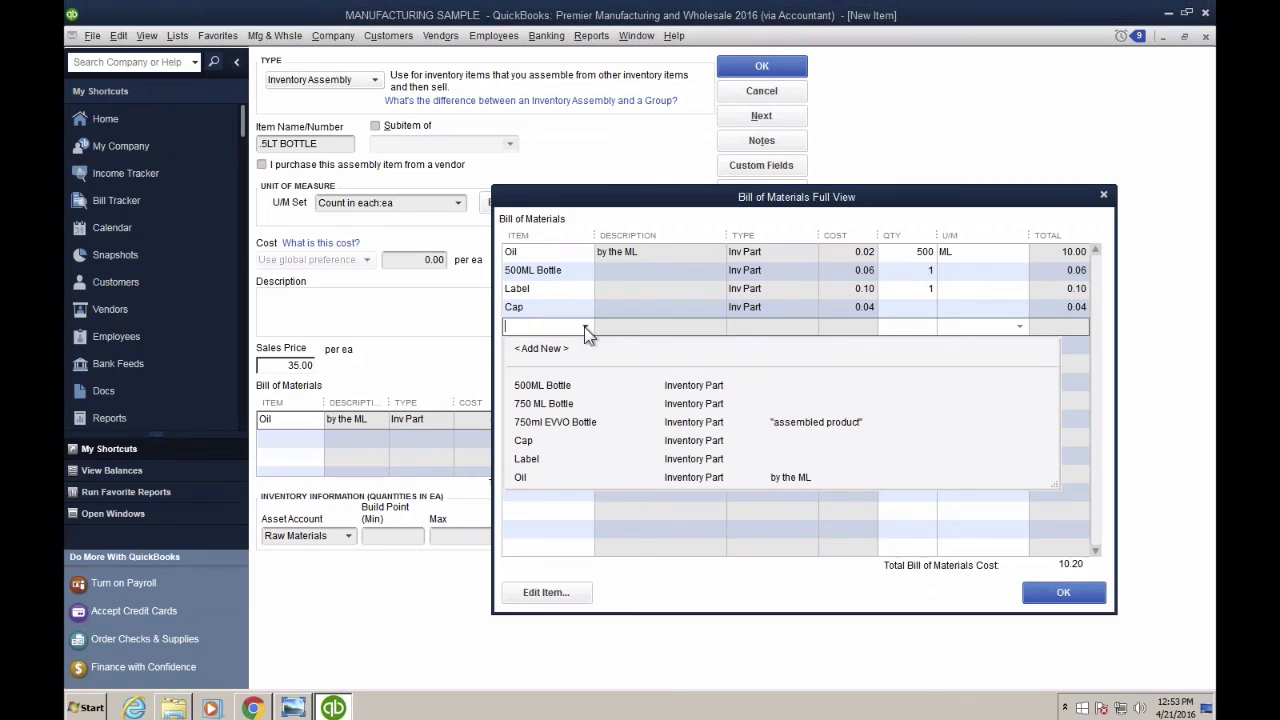
key(Escape)
click(901, 308)
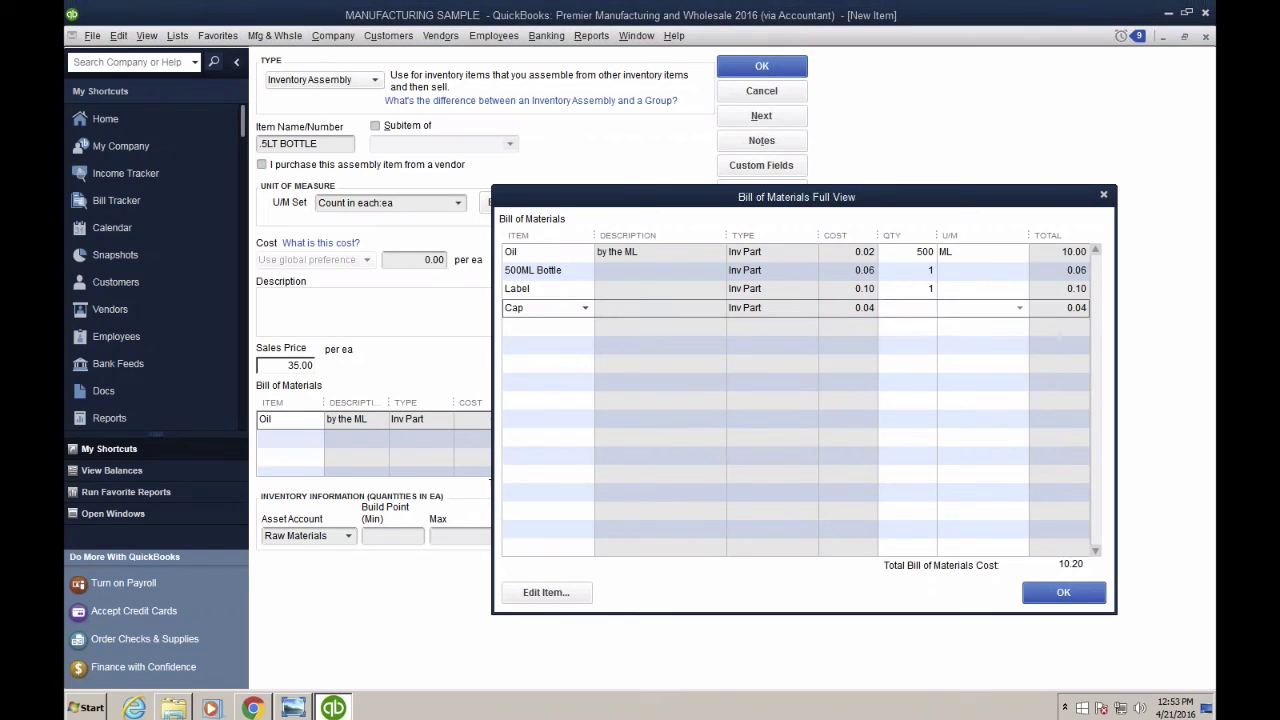
text(1)
key(Tab)
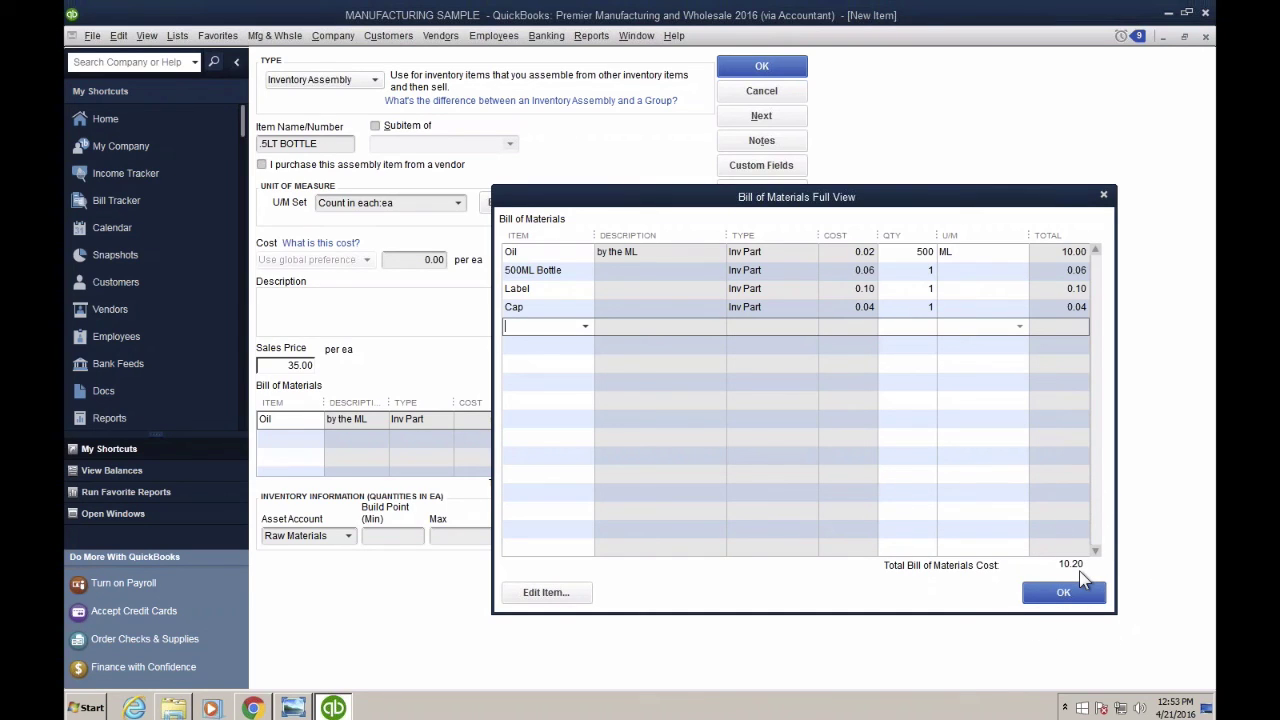
- Close the Full View and set the sales price to 10.20*3, giving 30.60
click(1068, 593)
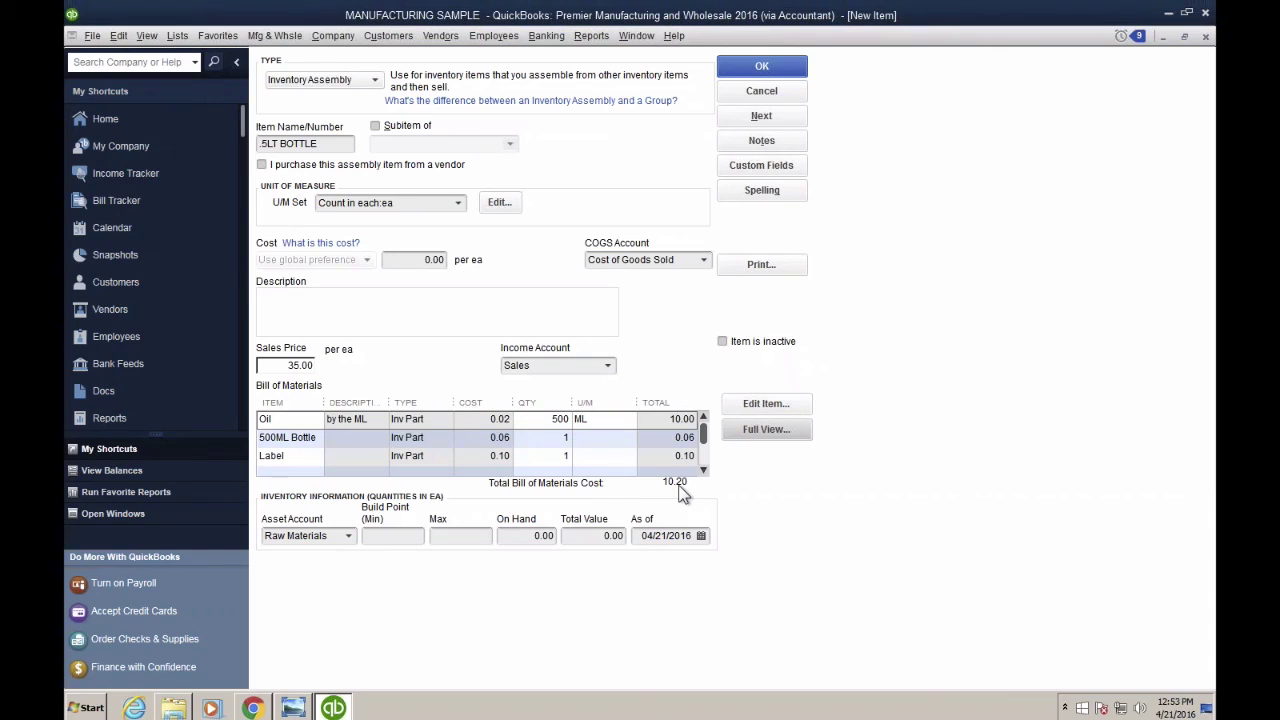
drag(290, 365, 352, 366)
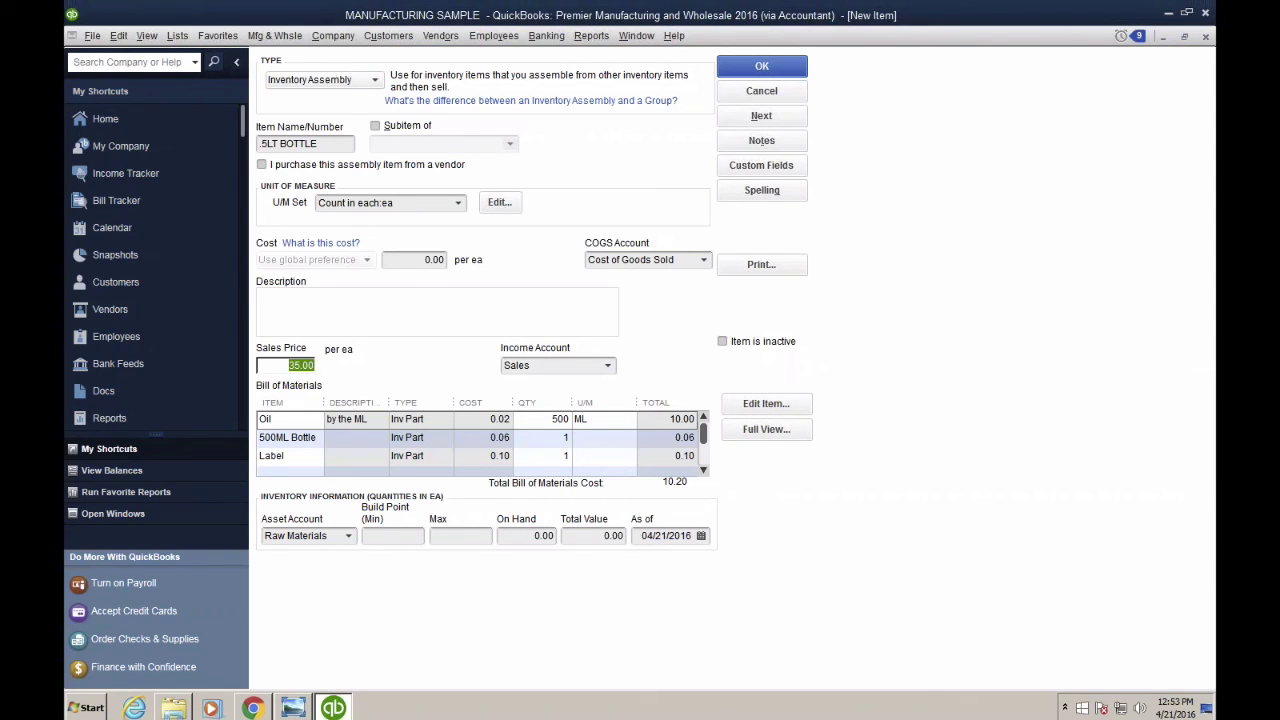
text(10.20*)
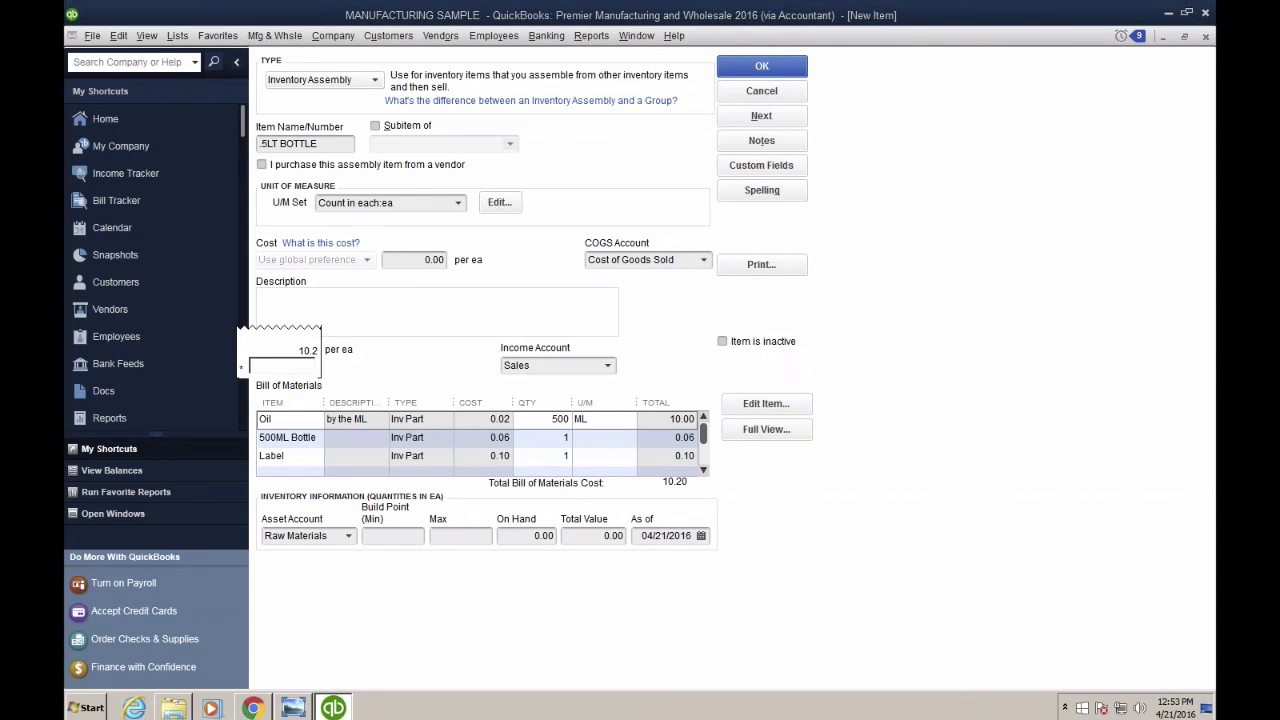
text(3)
key(Return)
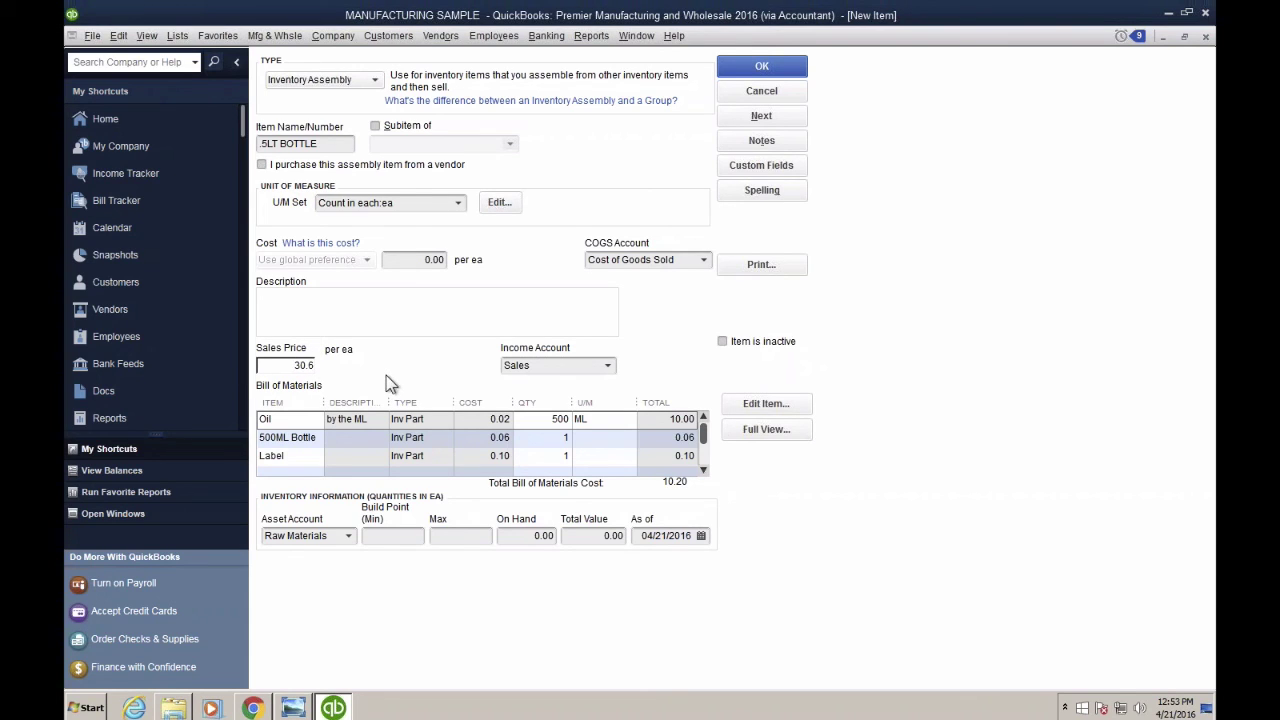
click(358, 316)
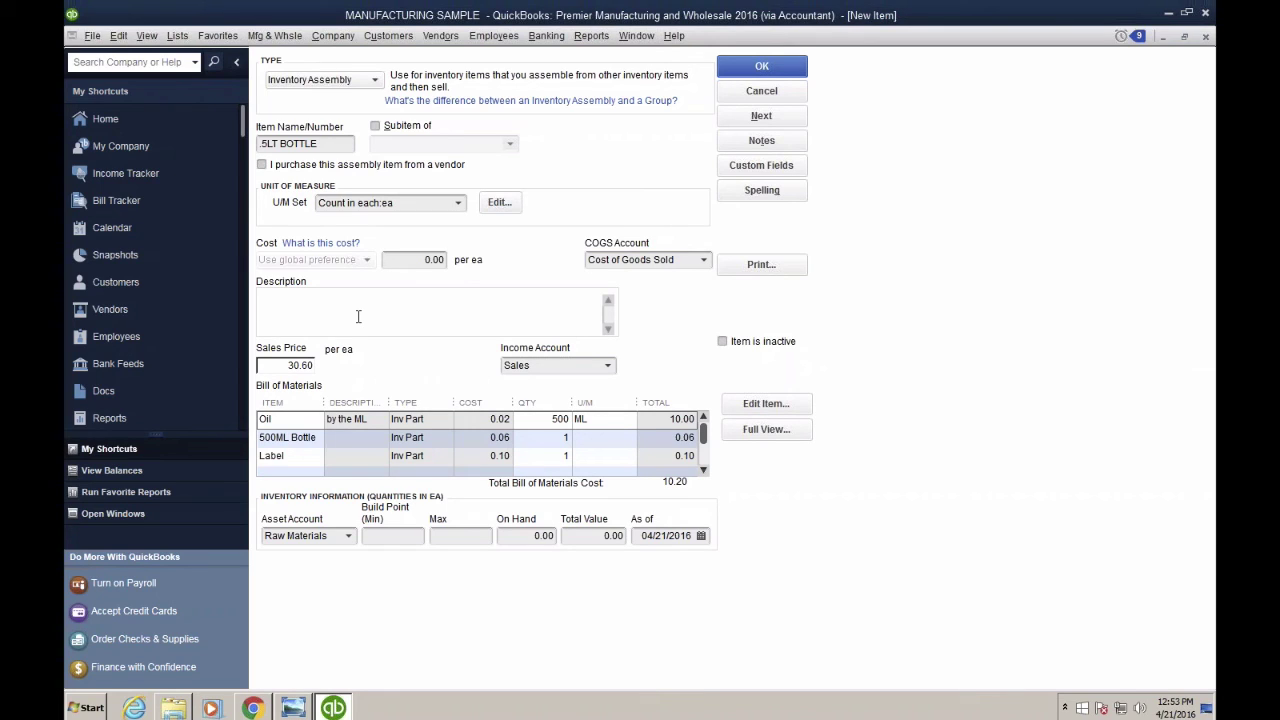
click(428, 260)
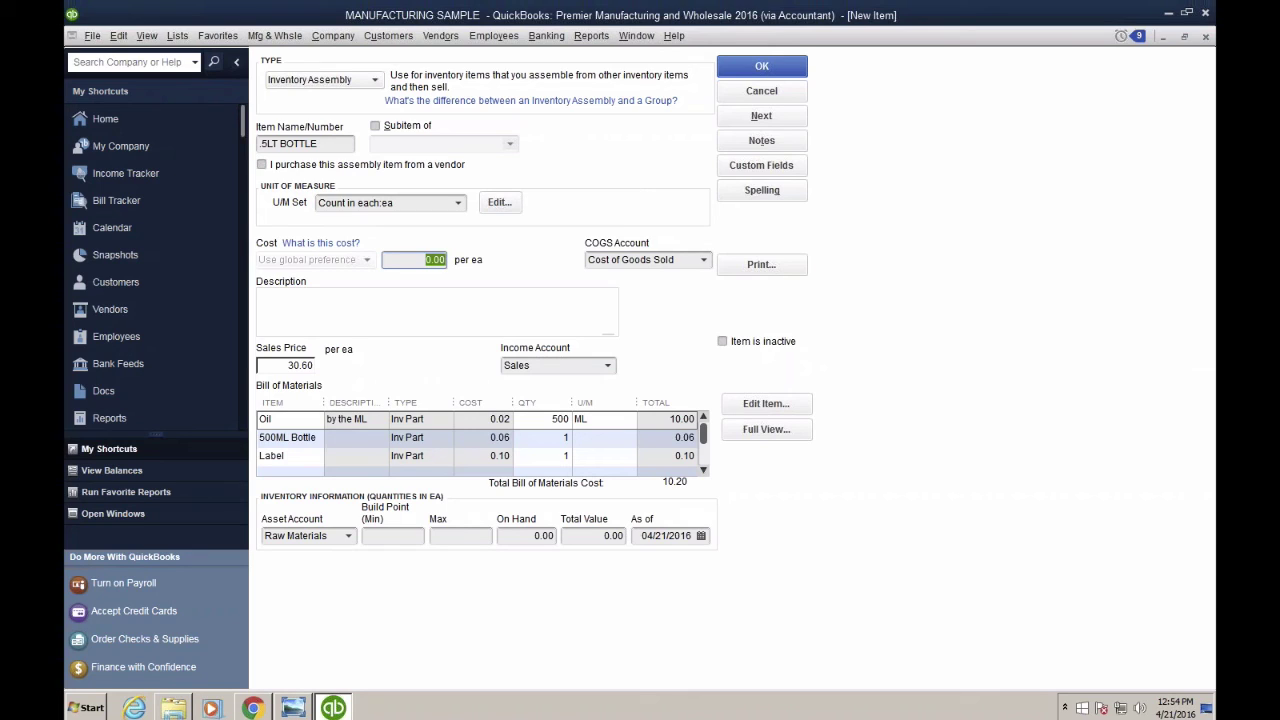
- Set the assembly cost to 10.20 with asset account Finish Product, and save the item
text(13)
key(Tab)
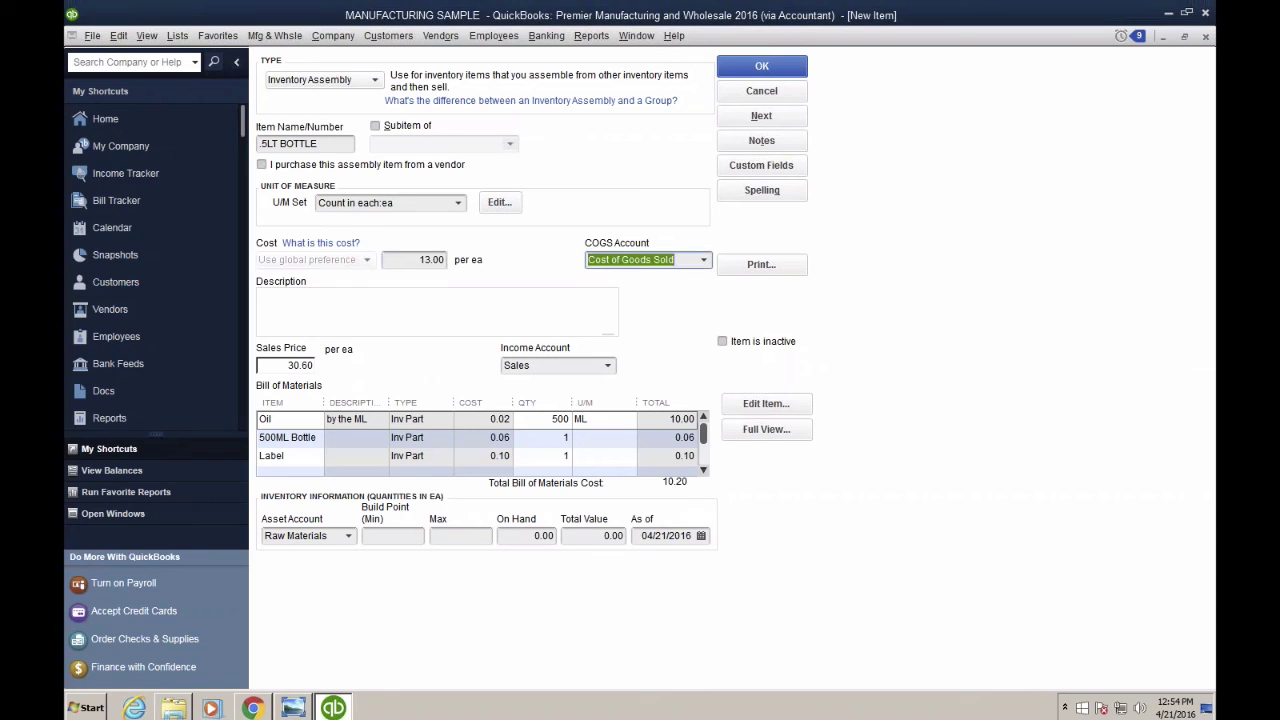
click(416, 264)
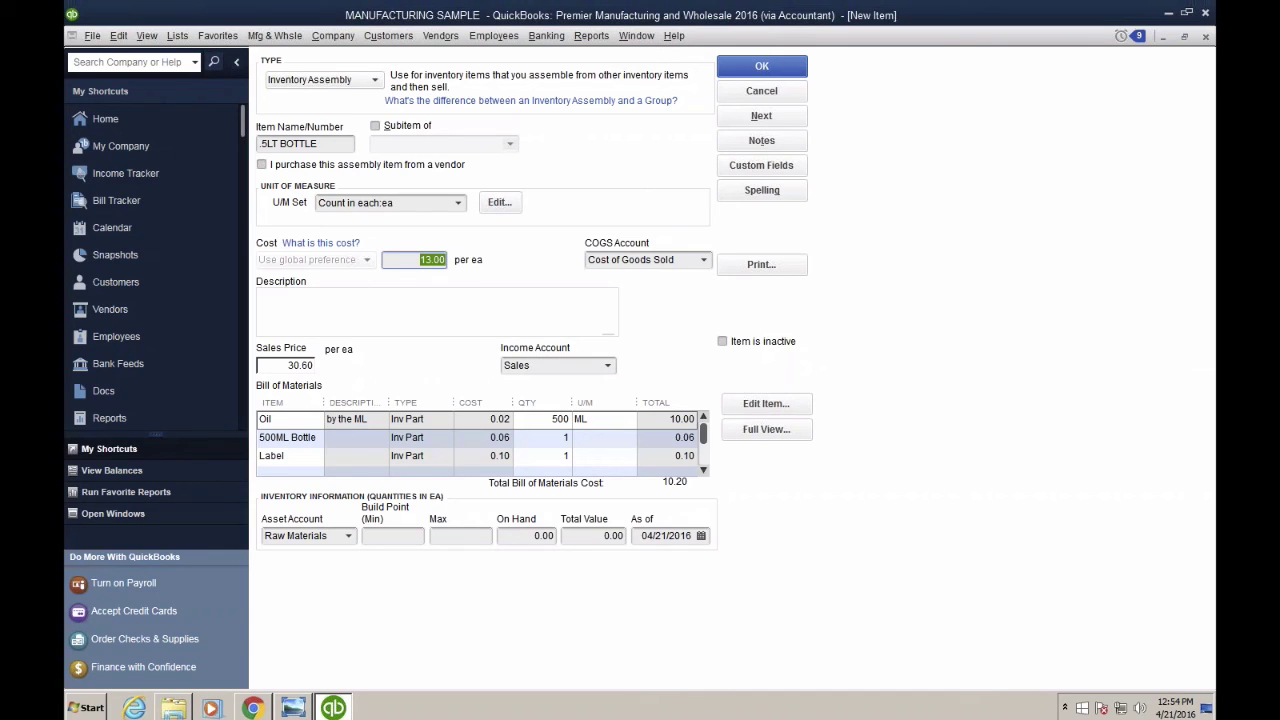
text(10.20)
double_click(430, 259)
click(348, 537)
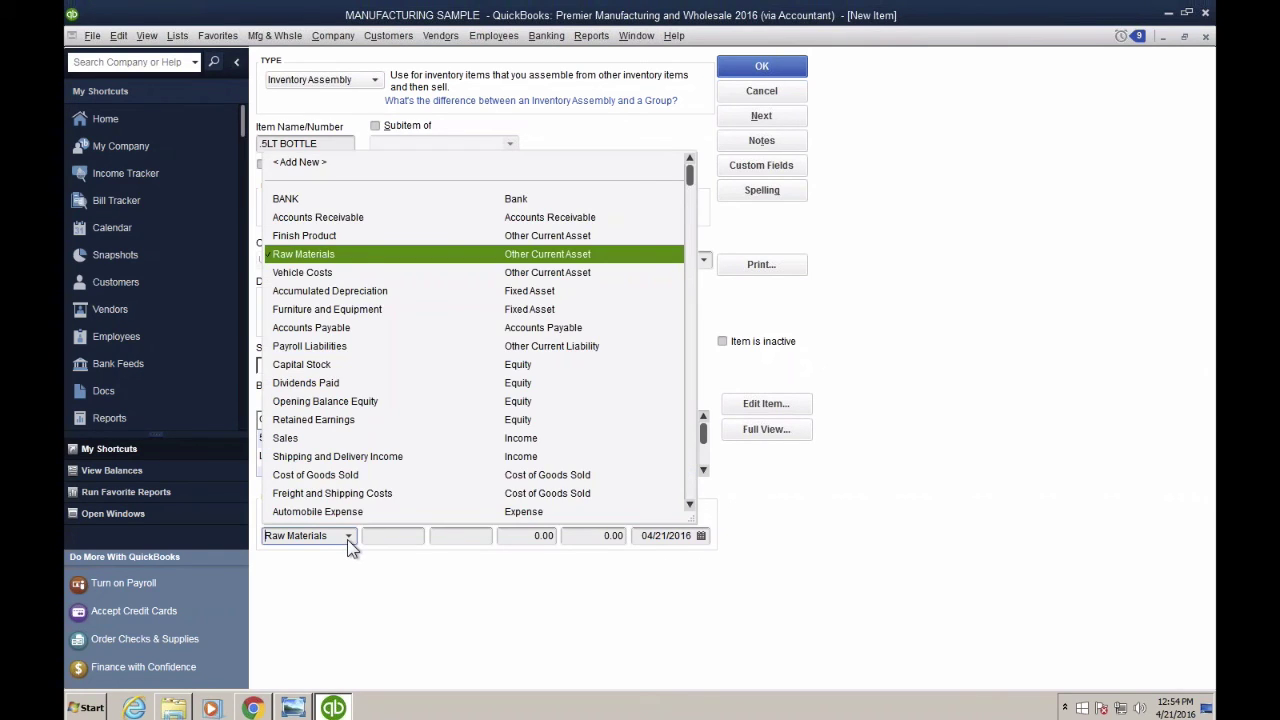
click(304, 236)
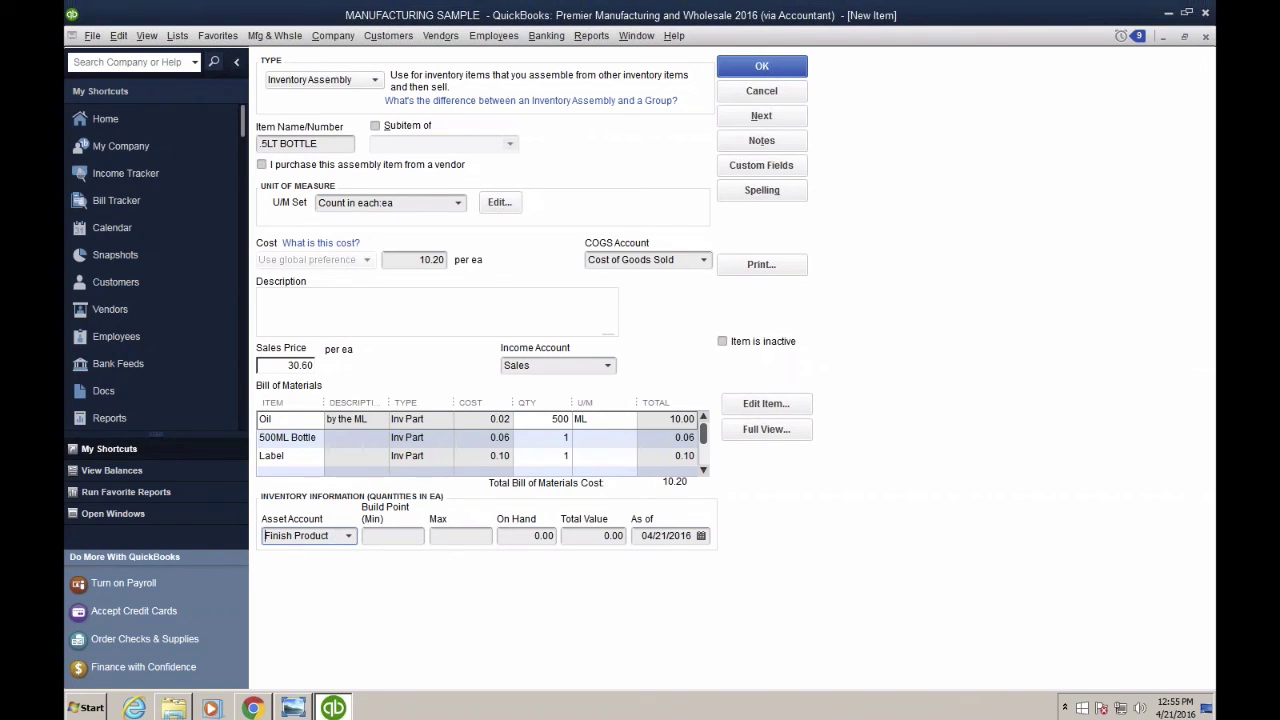
click(760, 68)
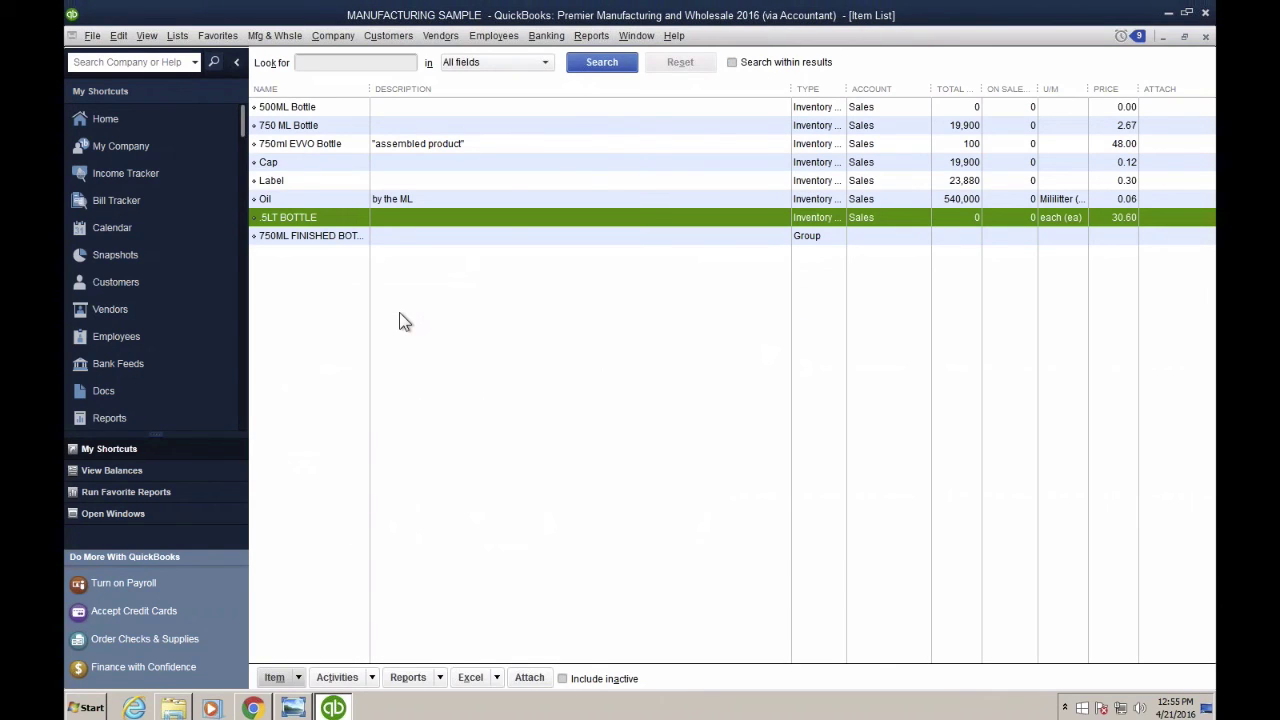
- Duplicate the .5LT BOTTLE assembly item from the Item List
right_click(310, 222)
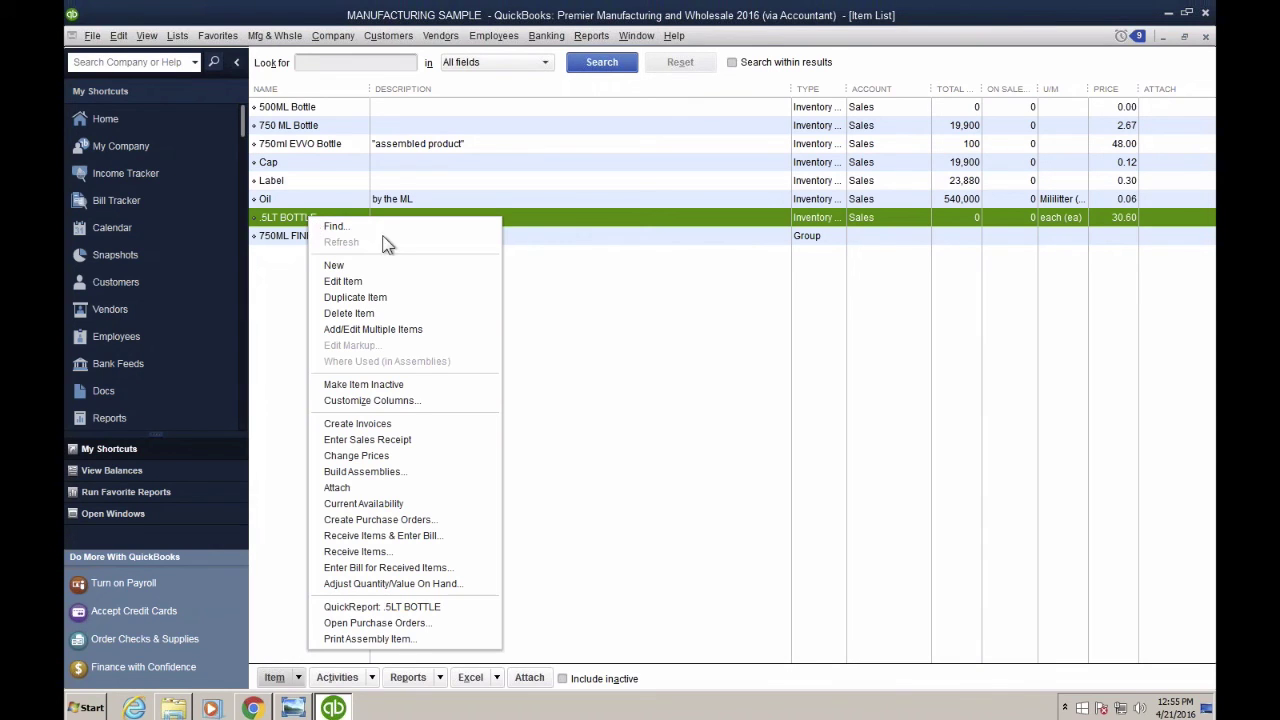
click(629, 347)
click(312, 214)
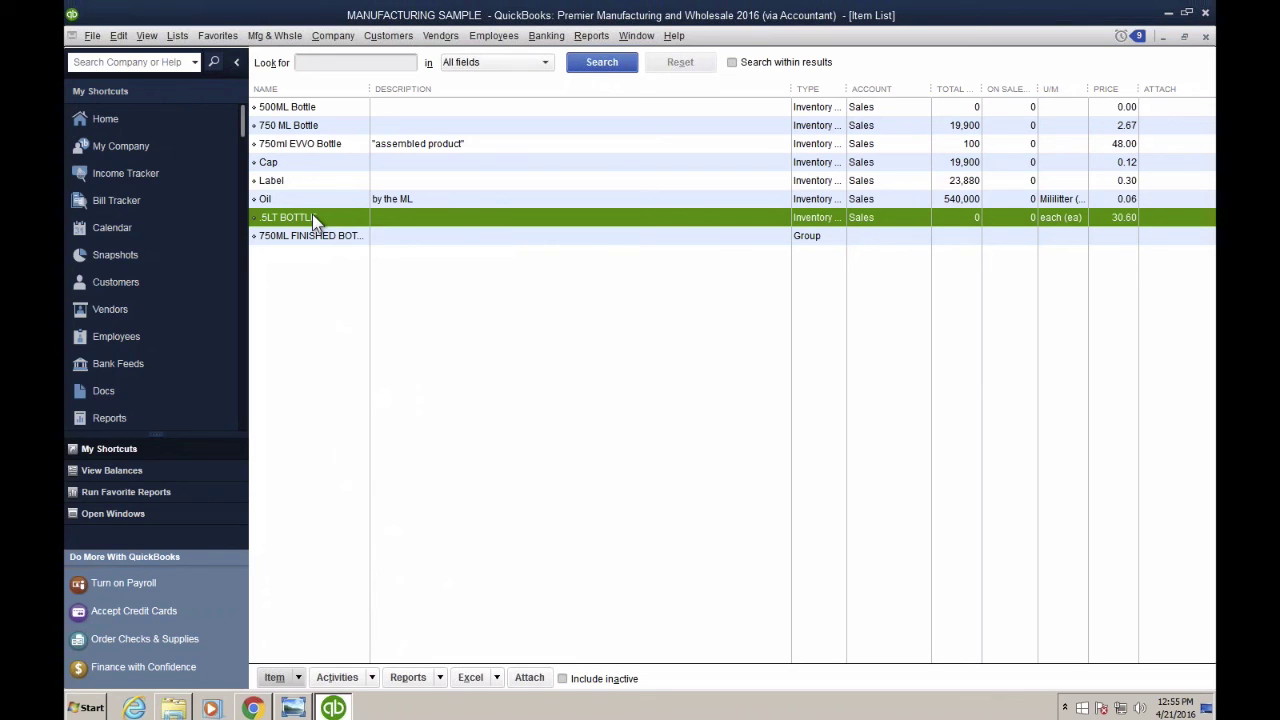
right_click(312, 214)
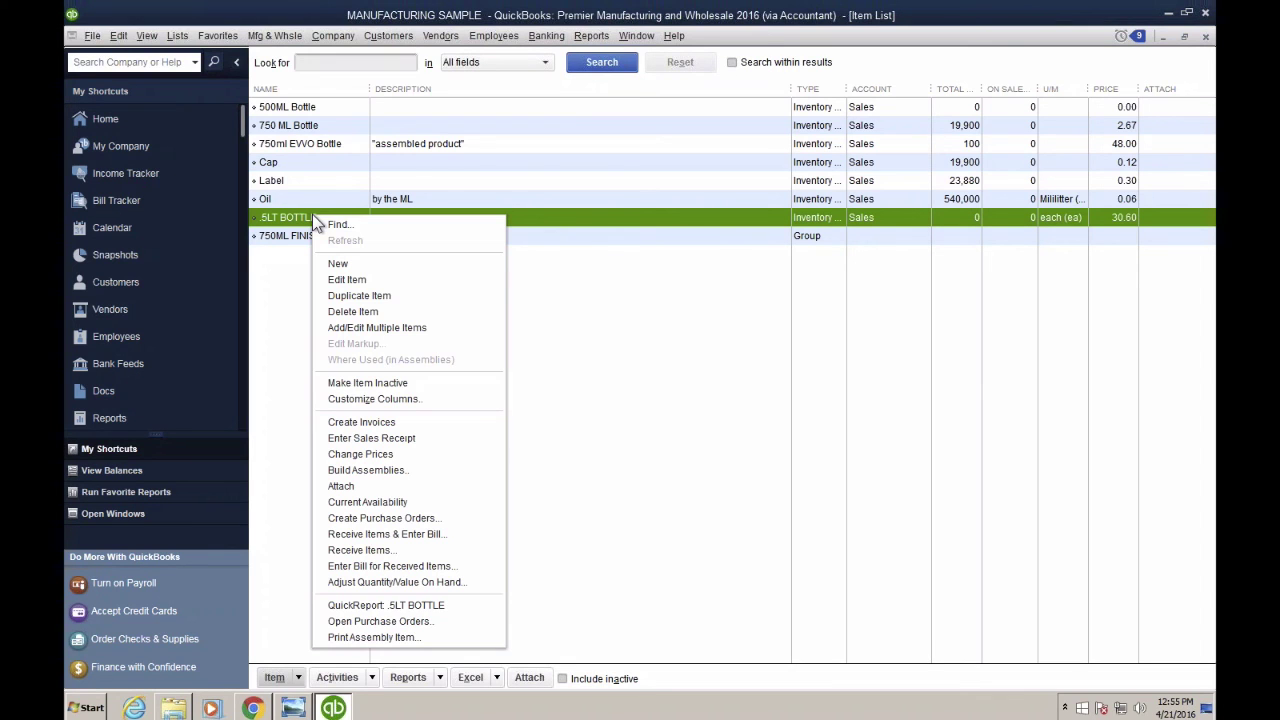
click(380, 295)
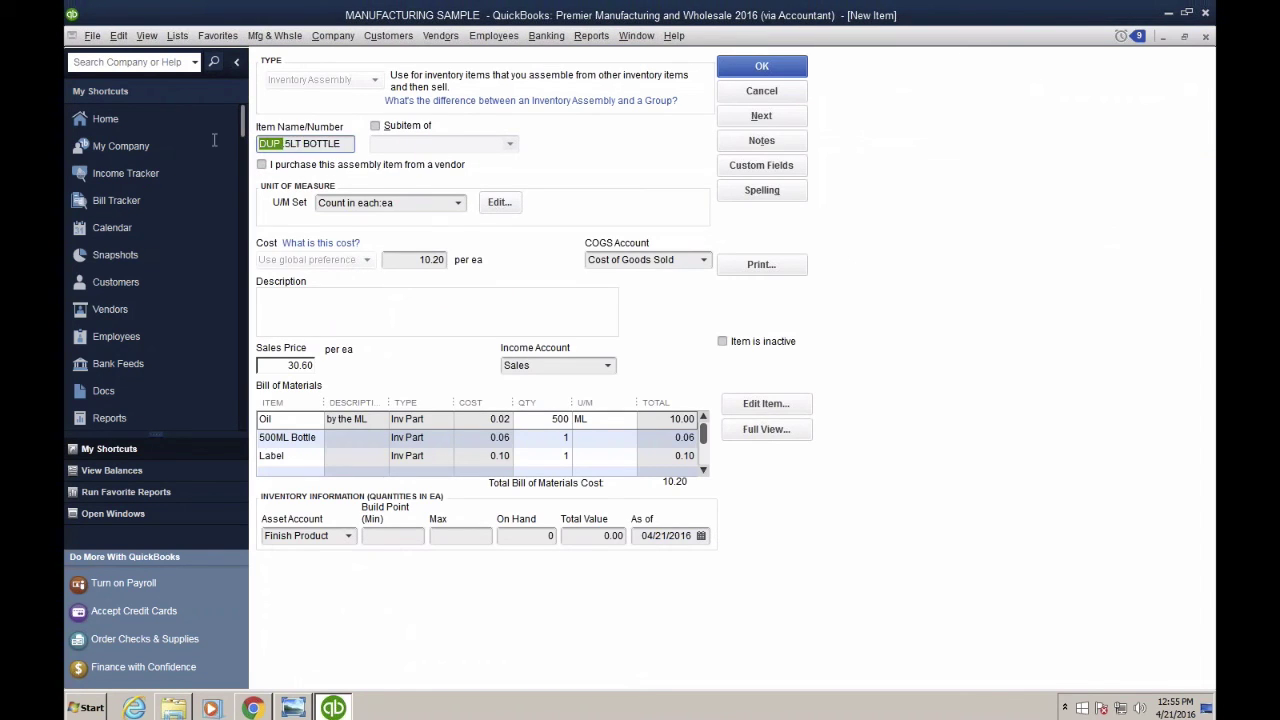
- Rename the duplicated item to .75LT BOTTLE
key(Home)
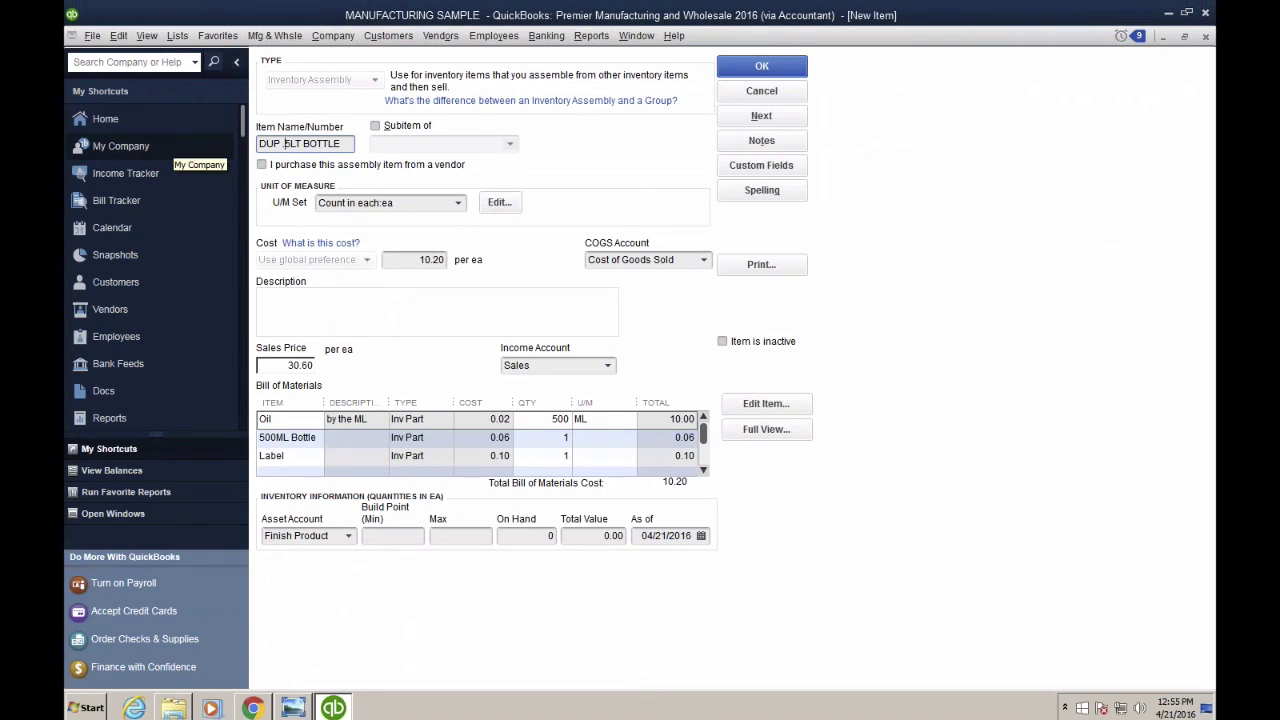
key(Delete)
key(Delete)
key(Delete)
key(Delete)
key(Delete)
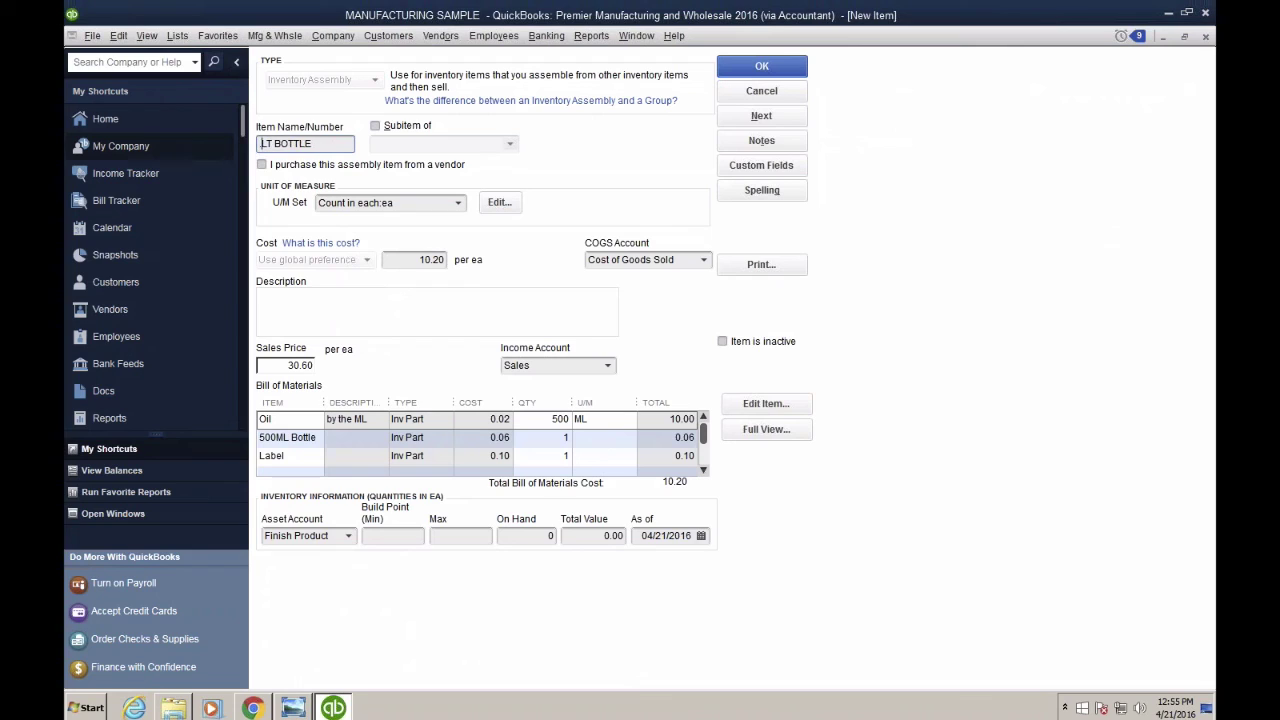
text(7)
text(0)
key(BackSpace)
text(5)
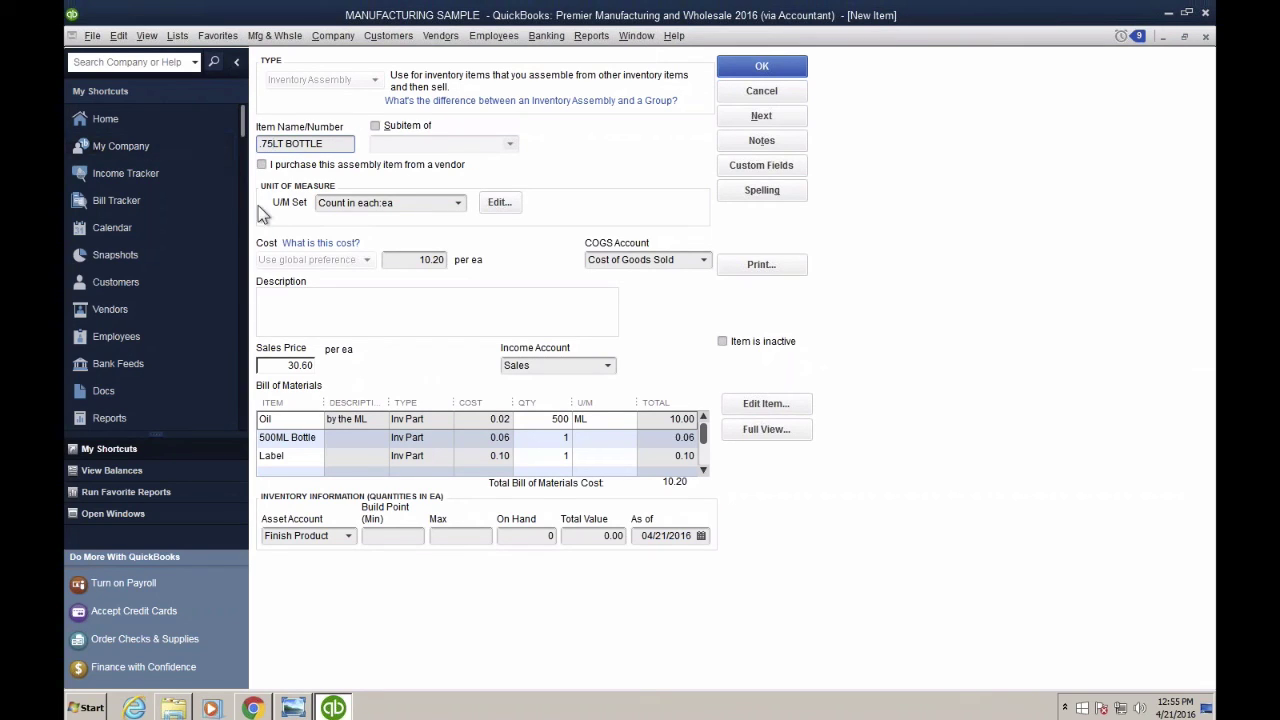
- Set the Oil quantity in the full bill of materials to 750 ML
click(792, 432)
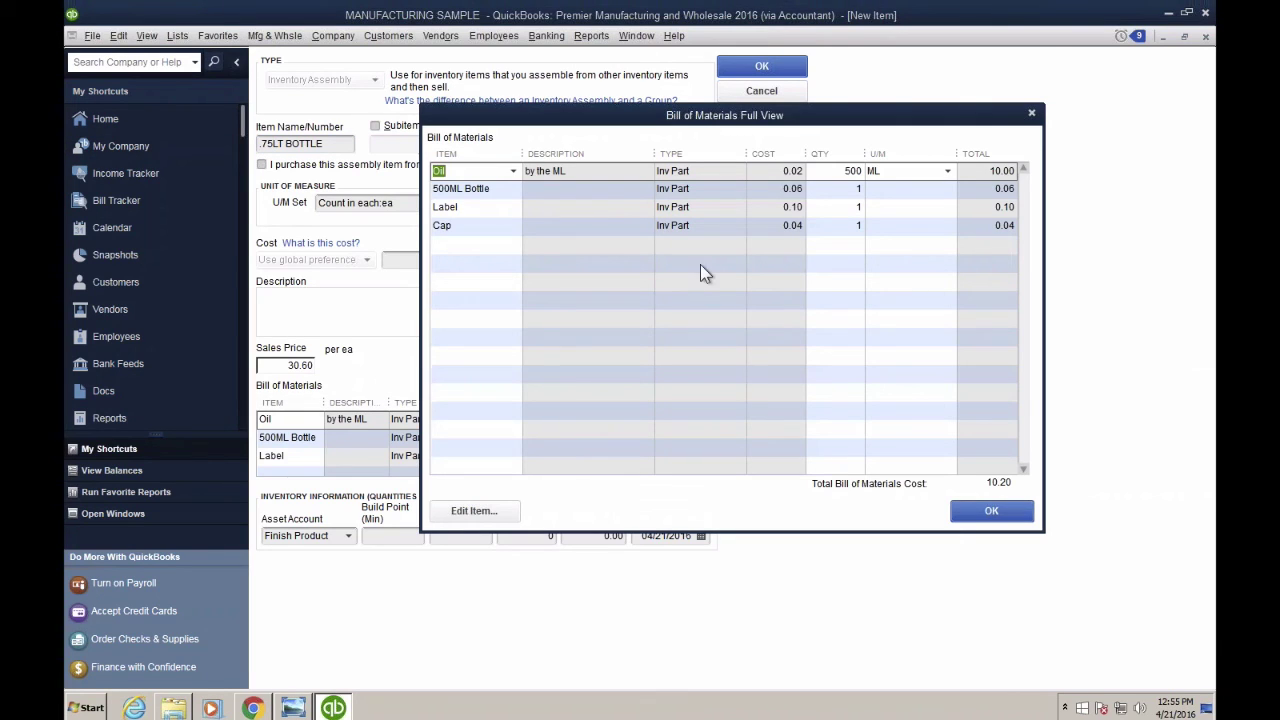
click(829, 172)
text(750)
key(Tab)
click(1012, 518)
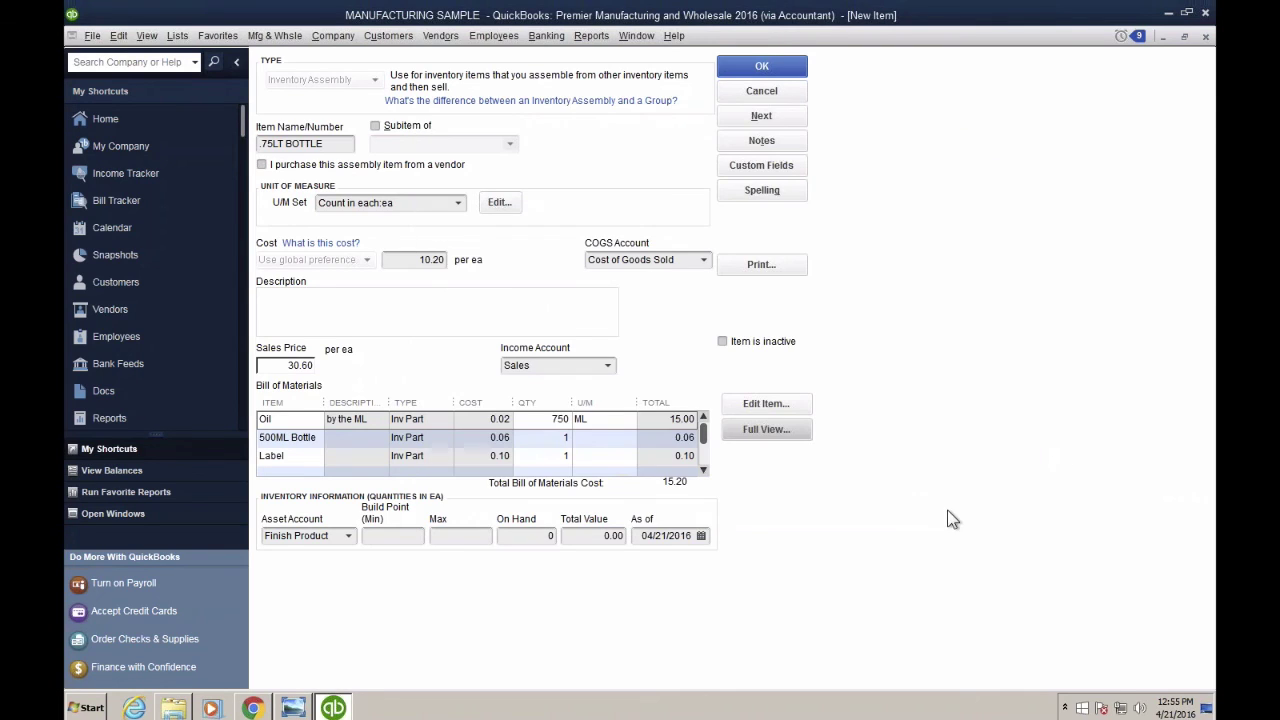
- Set the sales price to 15.2*3 (45.60) and the cost to 15.20, then save the item
click(284, 364)
text(15.2*)
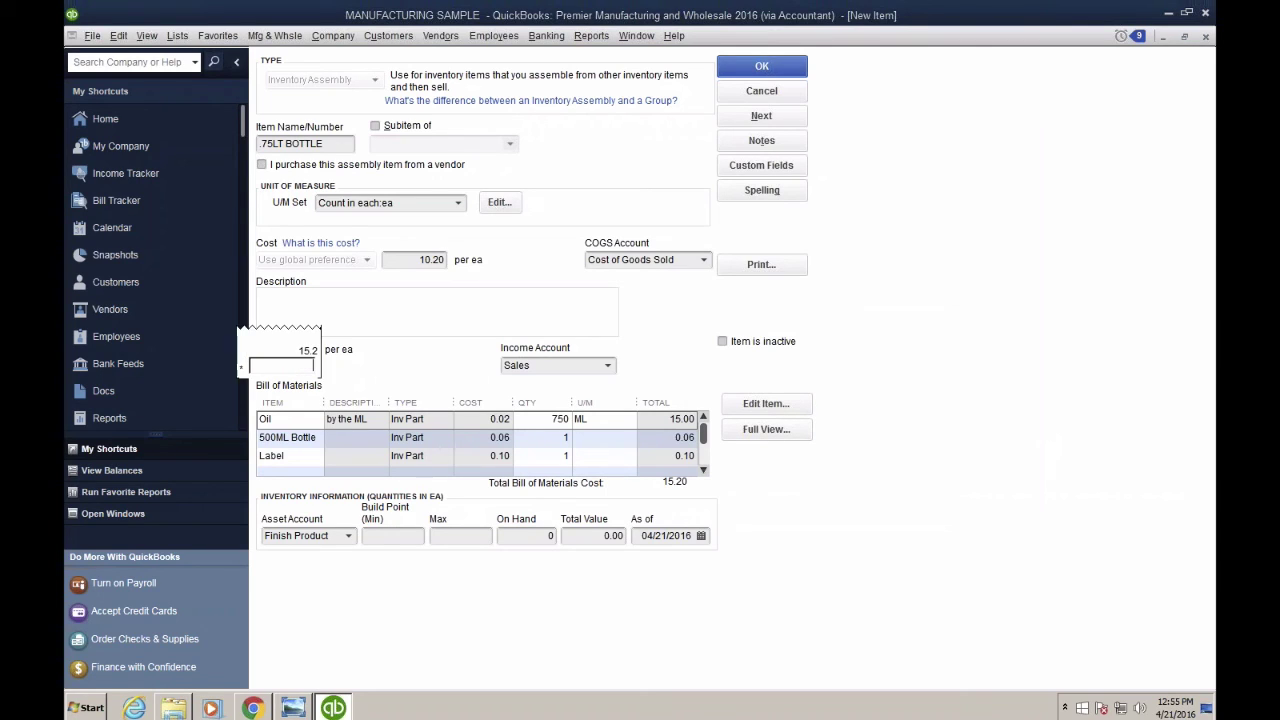
text(3)
key(Return)
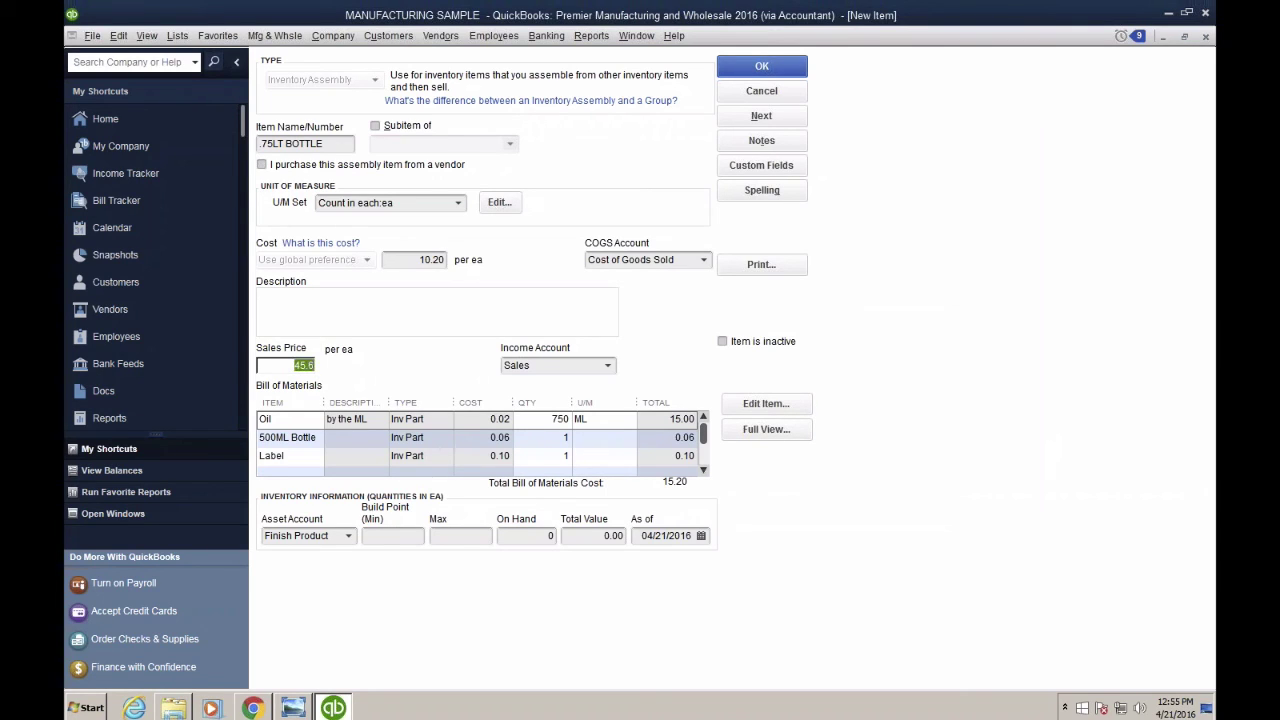
click(418, 259)
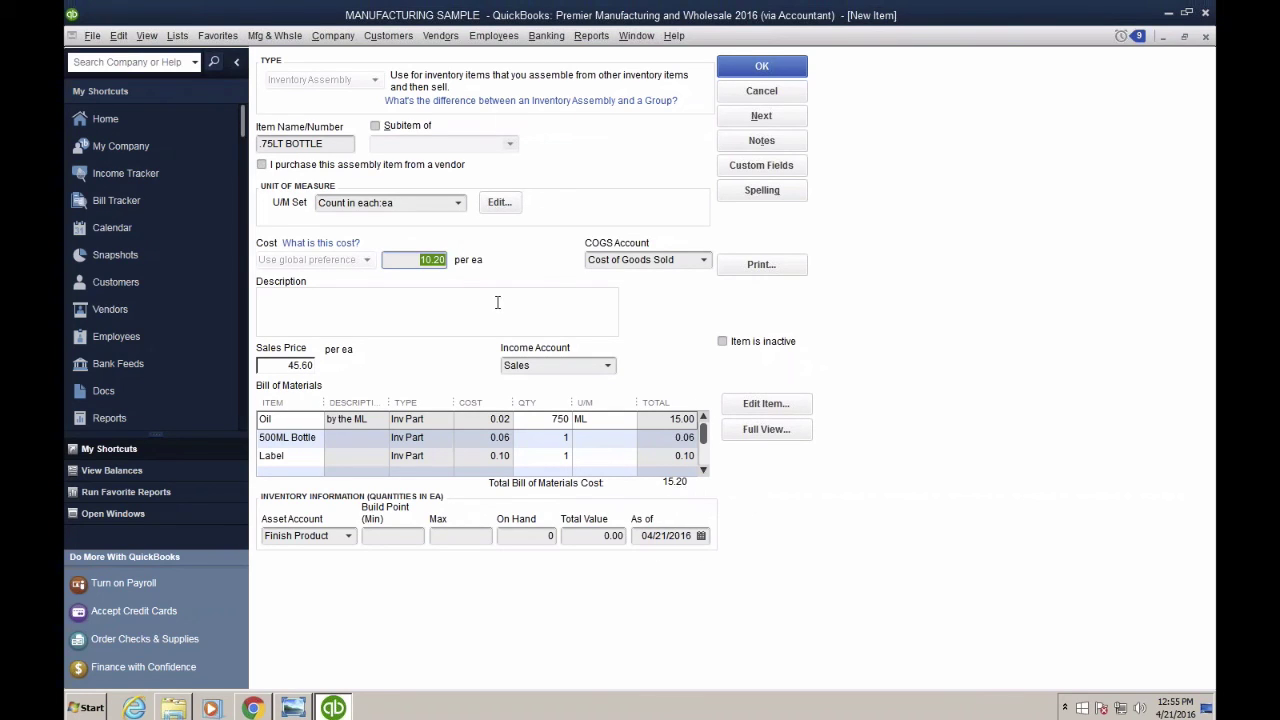
text(15.2)
key(Tab)
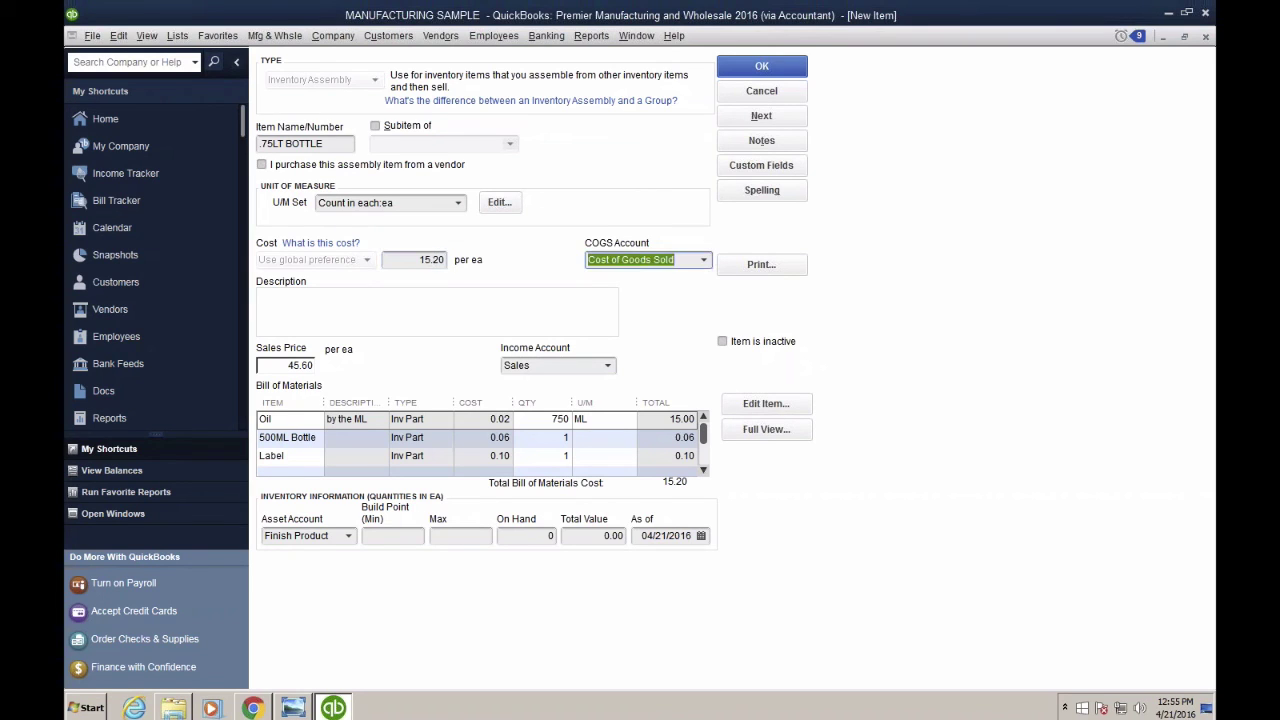
click(759, 64)
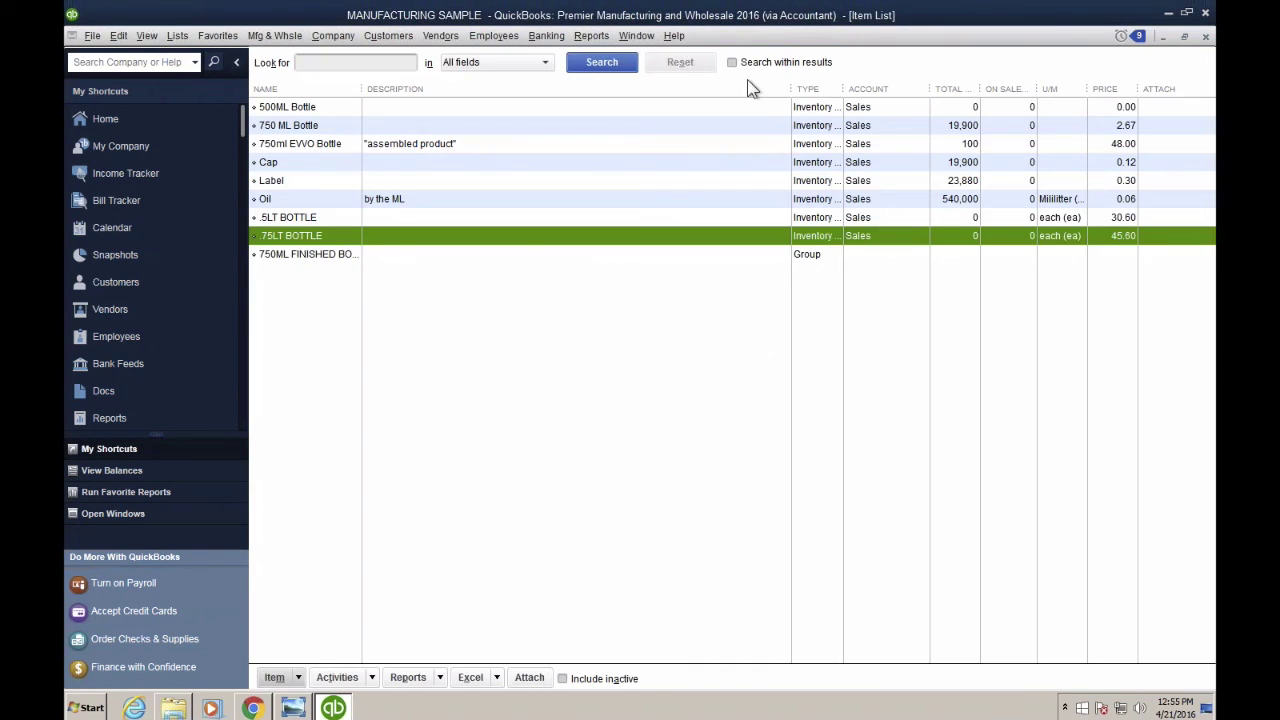
- Widen the Type column and make the 750ML FINISHED BOTTLE group inactive
click(308, 222)
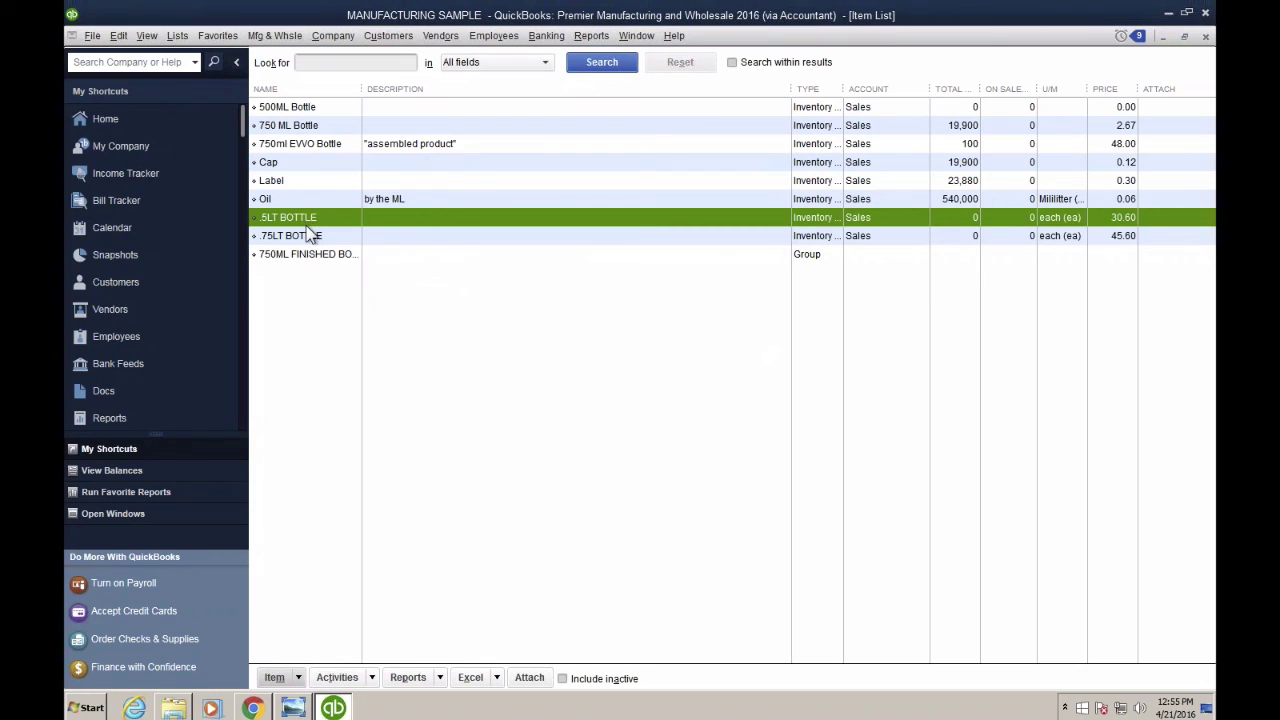
drag(843, 90, 946, 90)
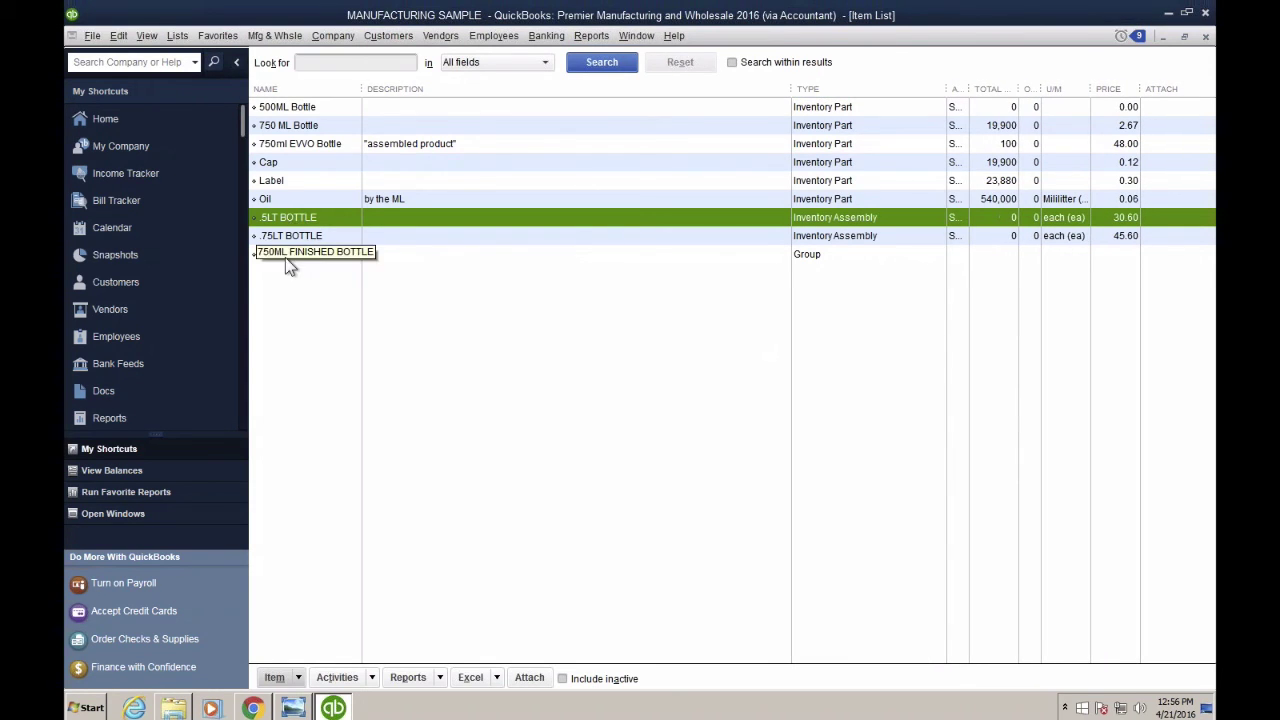
right_click(297, 254)
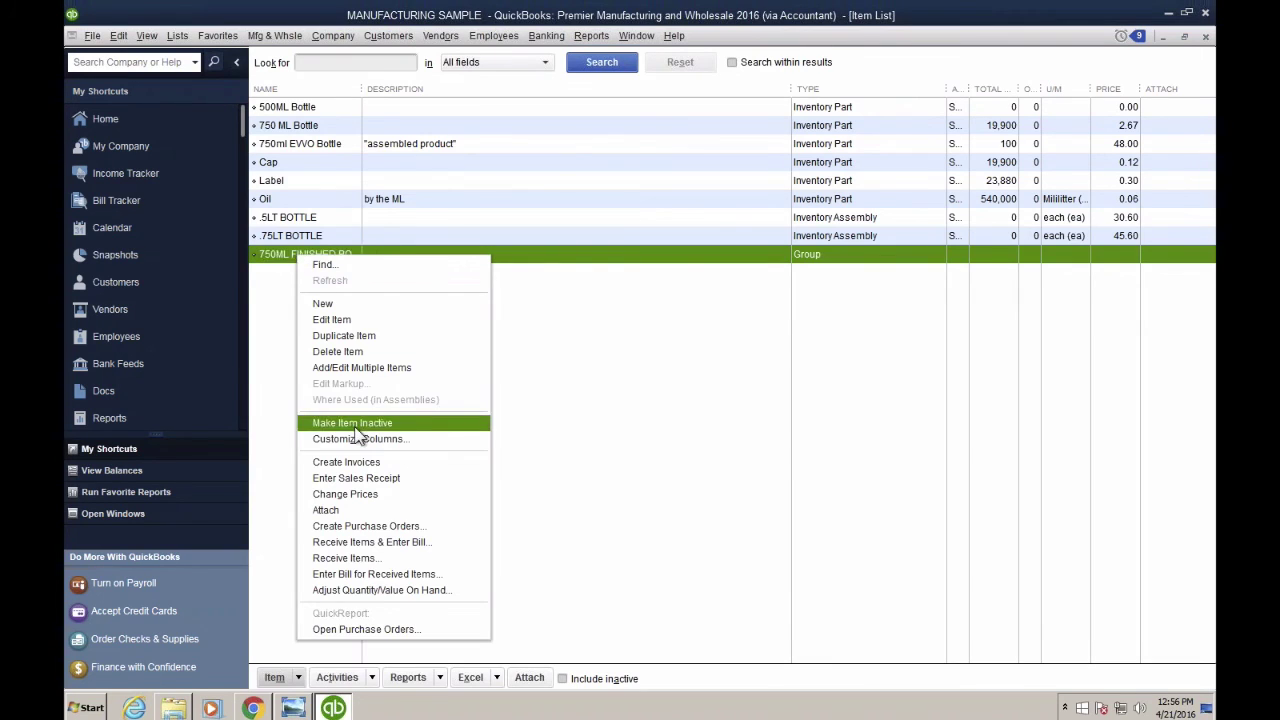
click(356, 424)
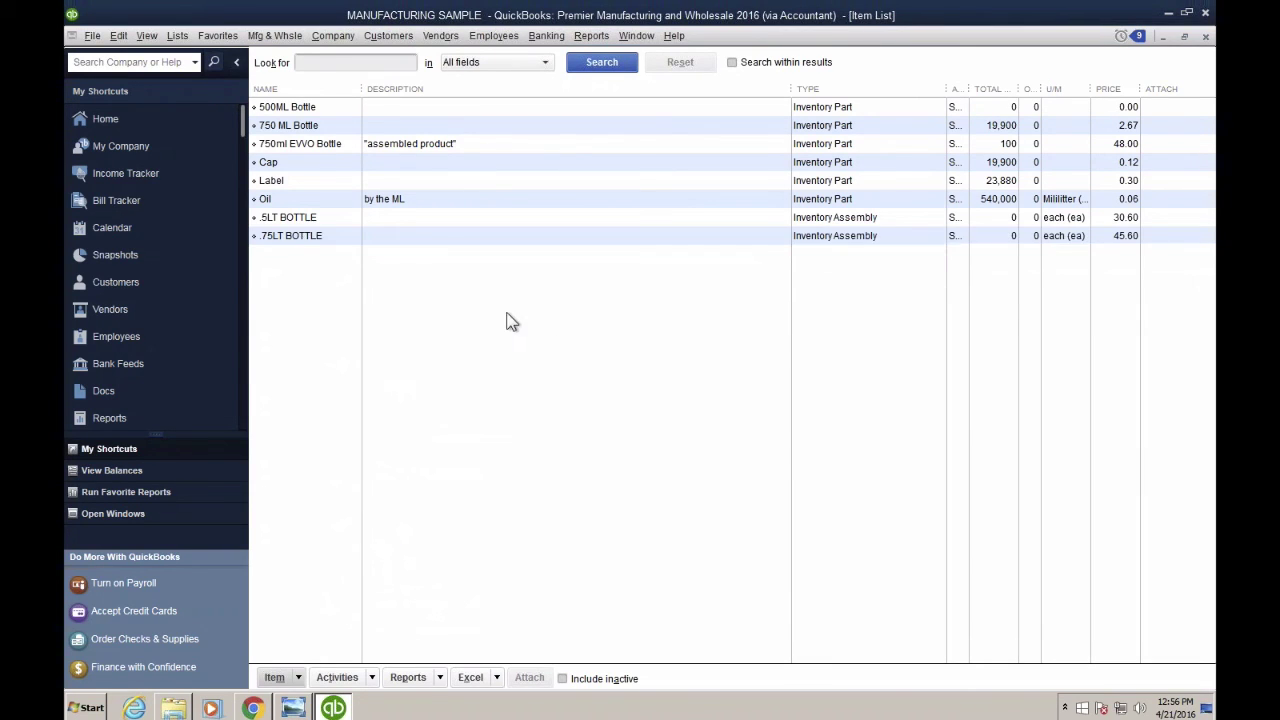
- Widen the On Sales Order column and review the .5LT and .75LT BOTTLE entries
click(315, 220)
click(320, 236)
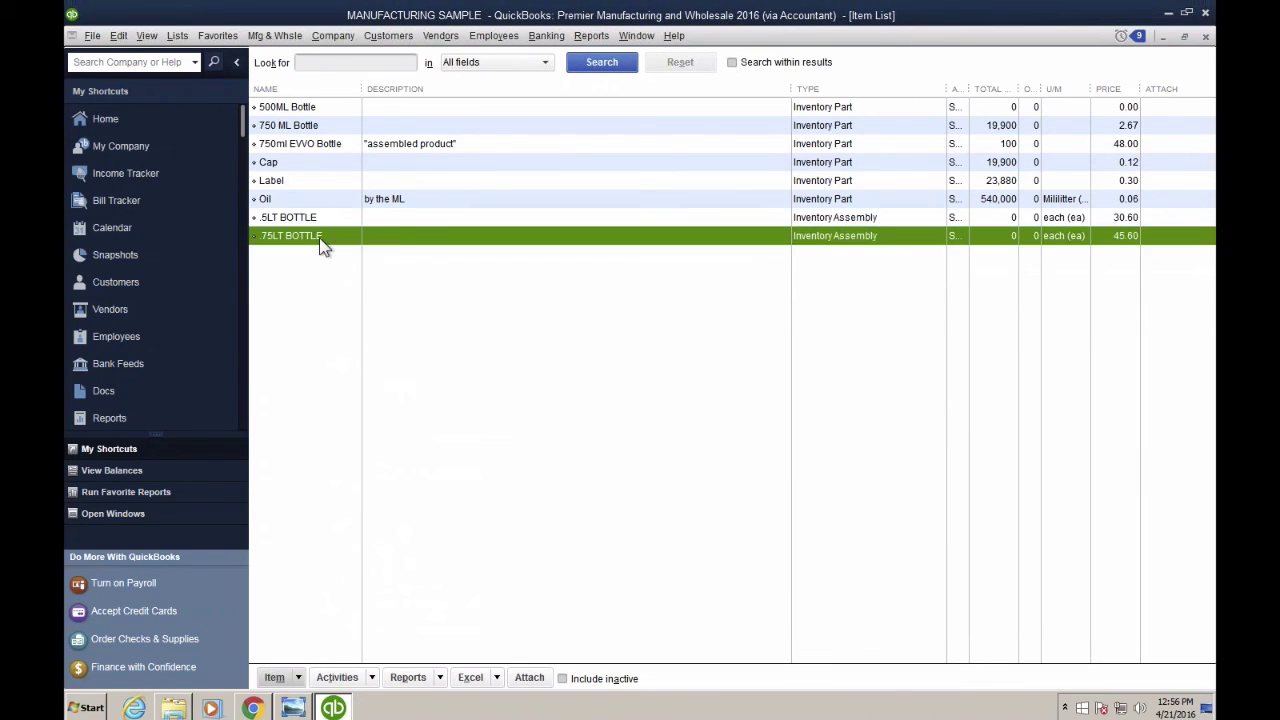
drag(1041, 89, 1096, 89)
click(1013, 234)
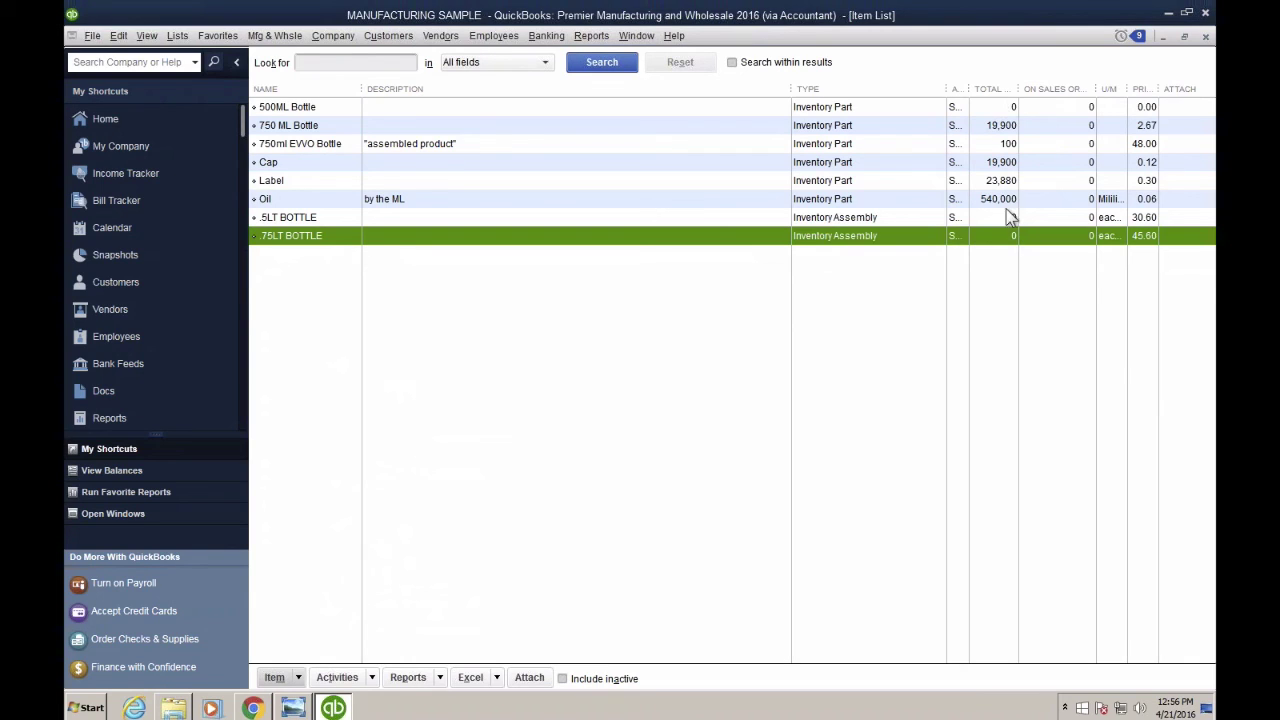
click(1015, 108)
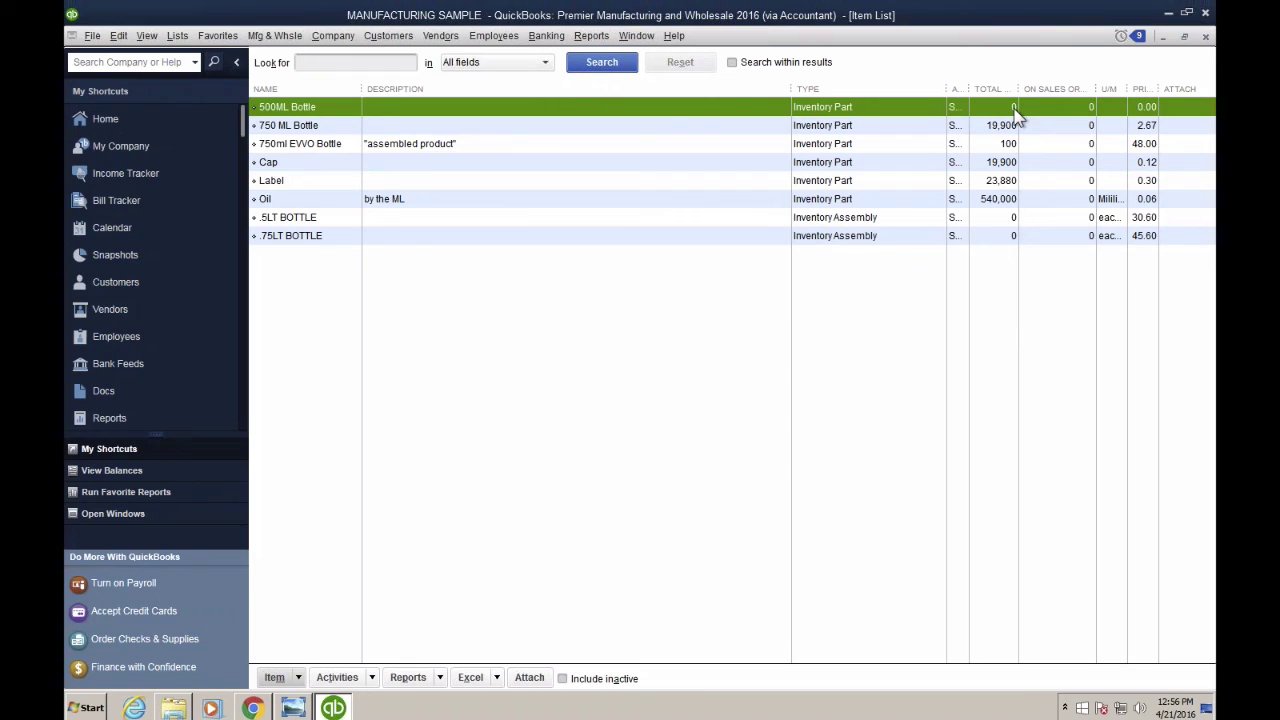
click(438, 36)
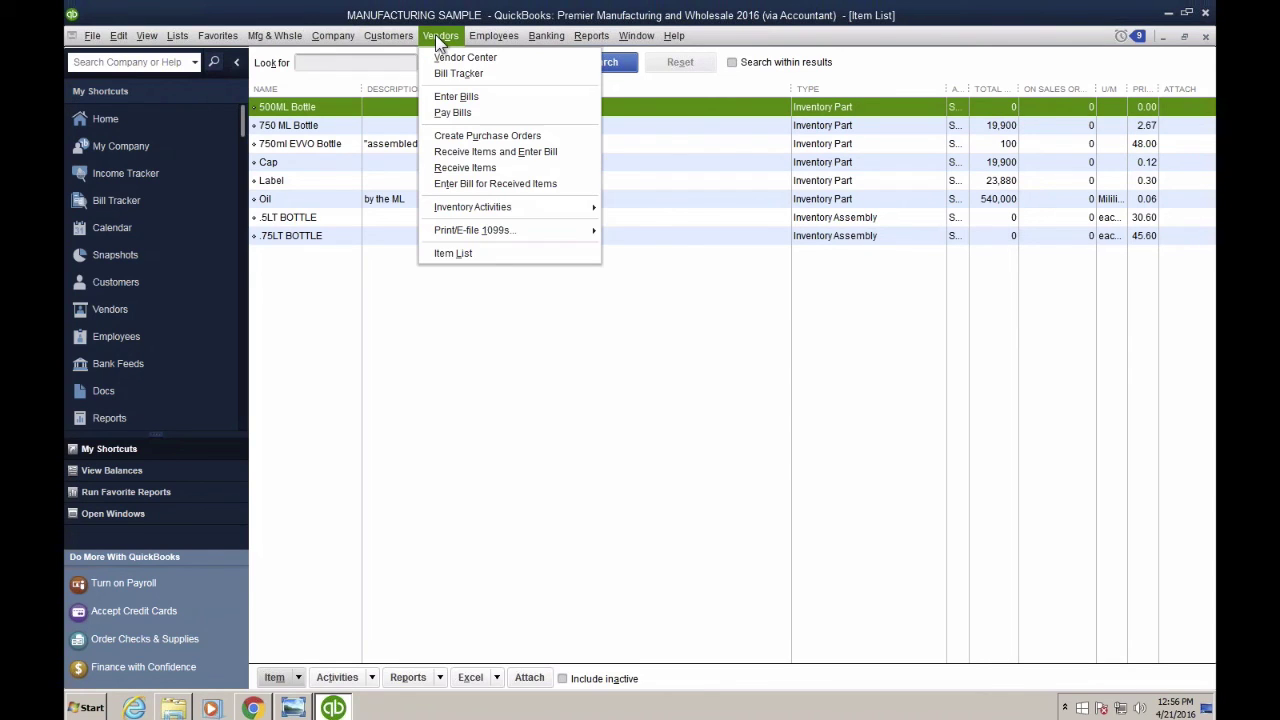
- Start a build of 10 .75LT BOTTLE assemblies
mouse_move(533, 210)
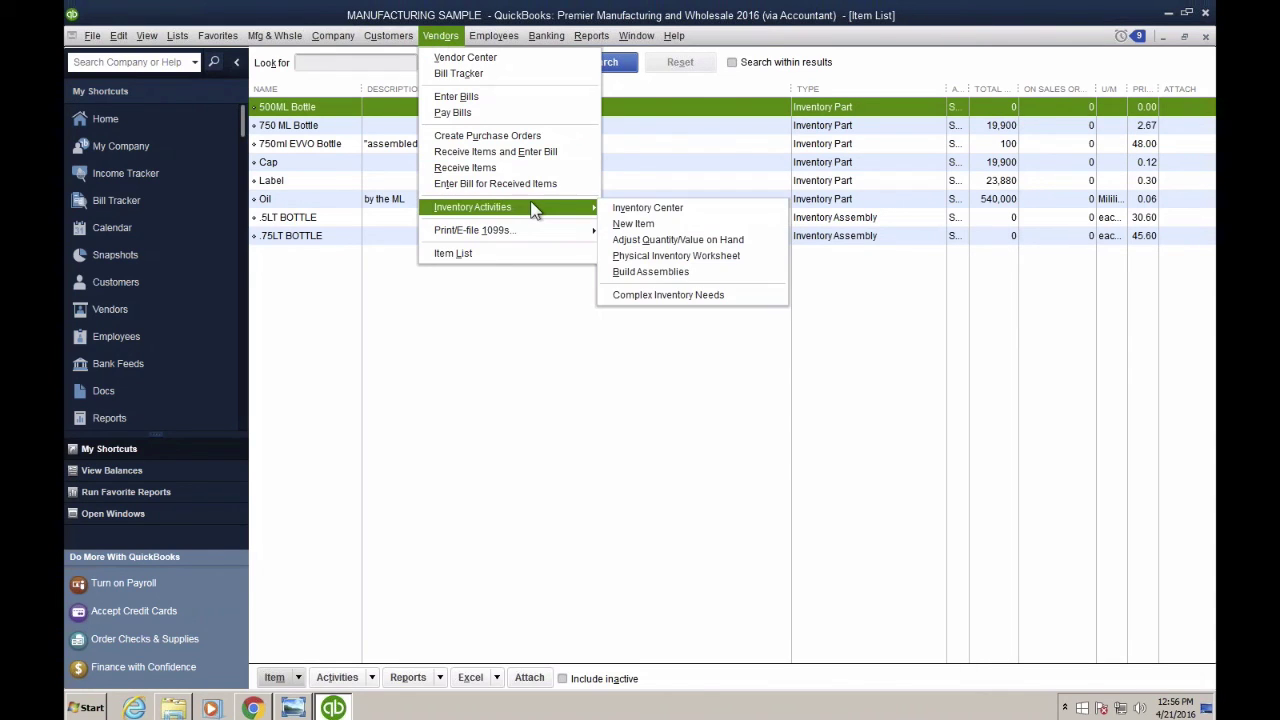
click(675, 278)
click(660, 278)
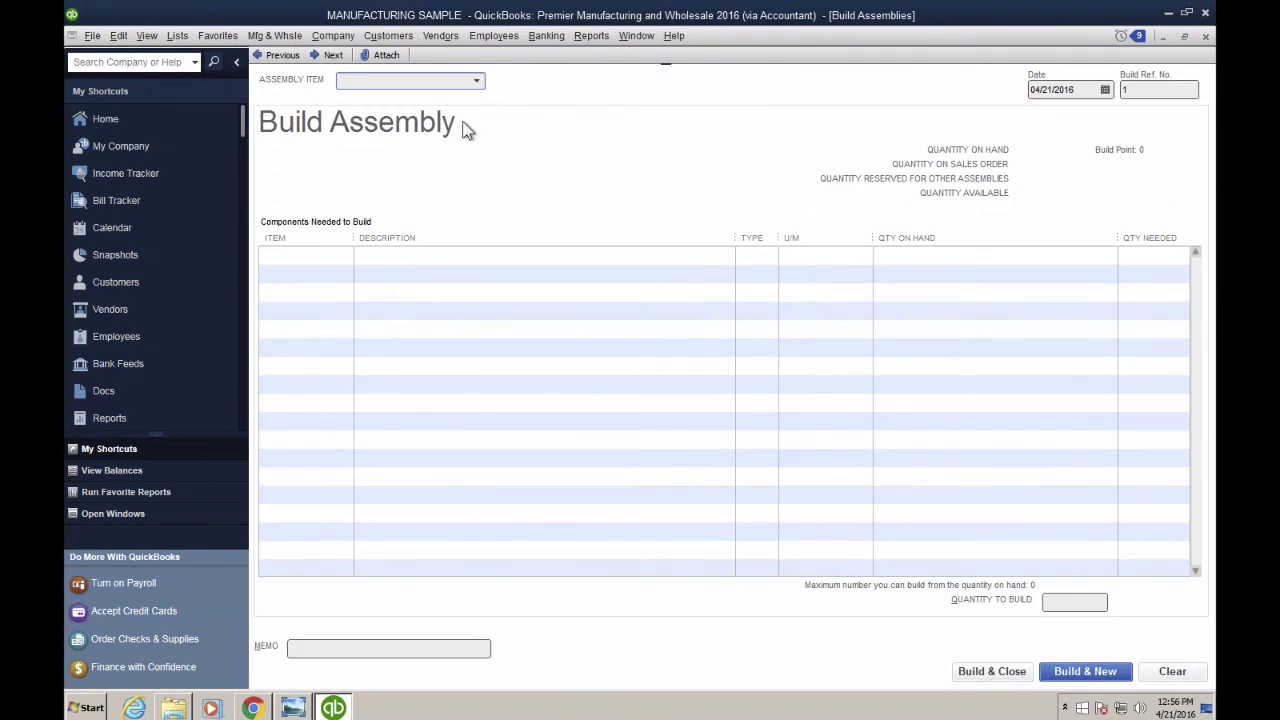
click(478, 80)
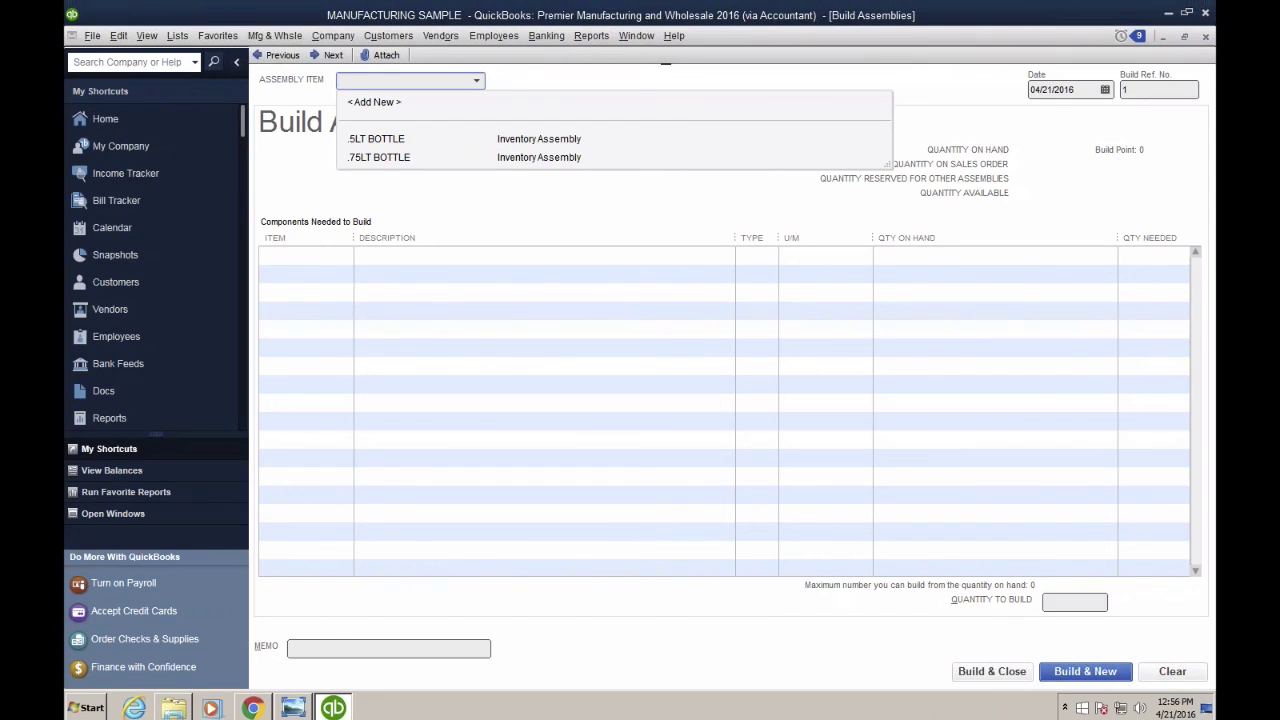
click(395, 159)
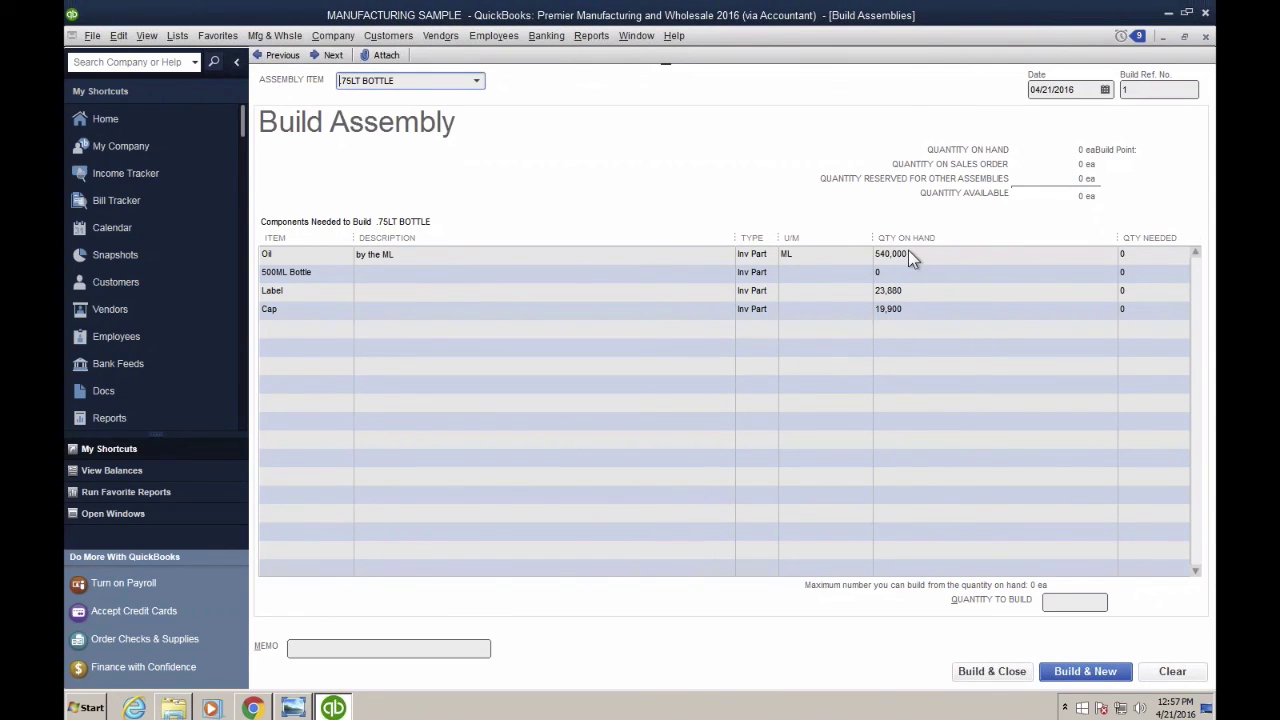
click(1075, 601)
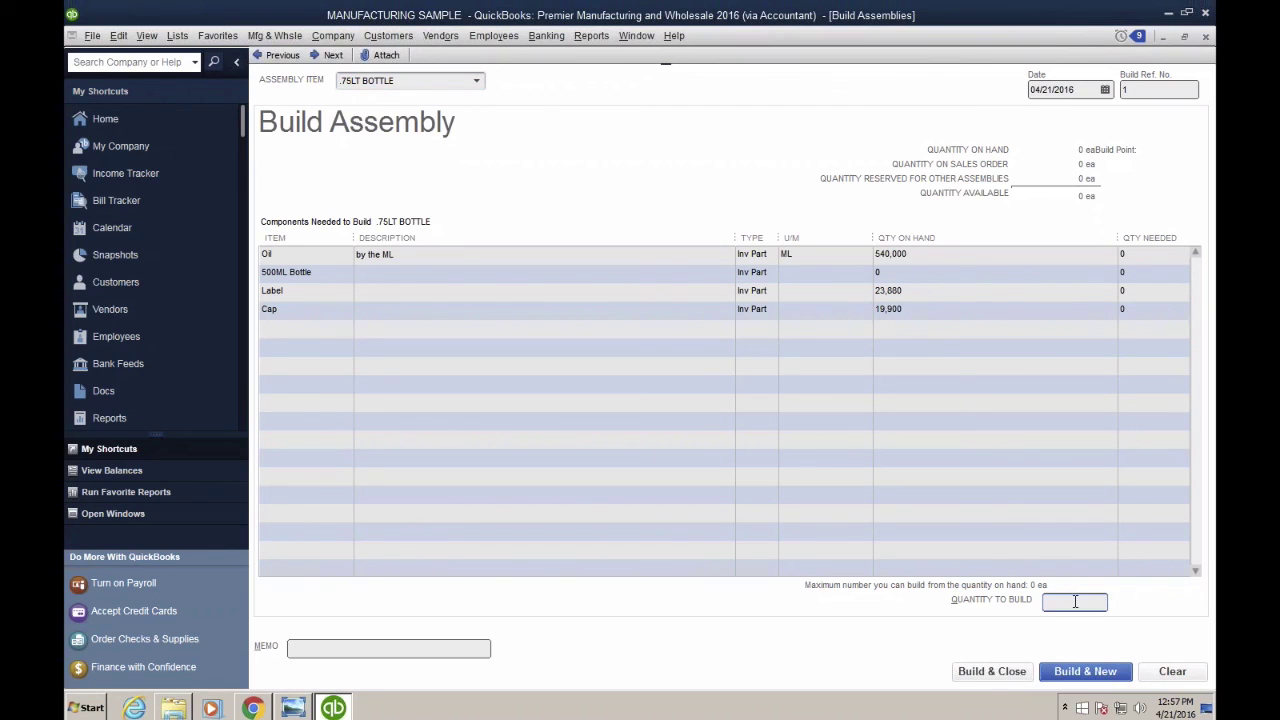
text(10)
key(Return)
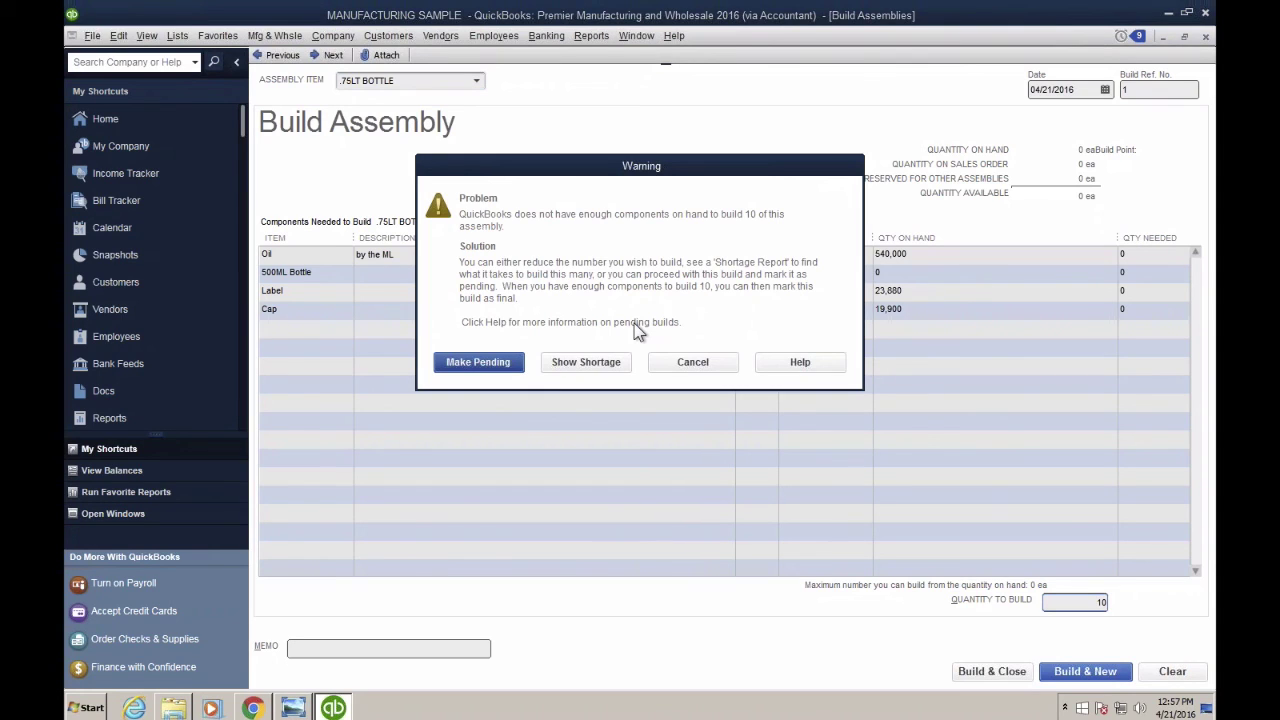
- Dismiss the insufficient-components warnings and discard the unrecorded build
click(693, 366)
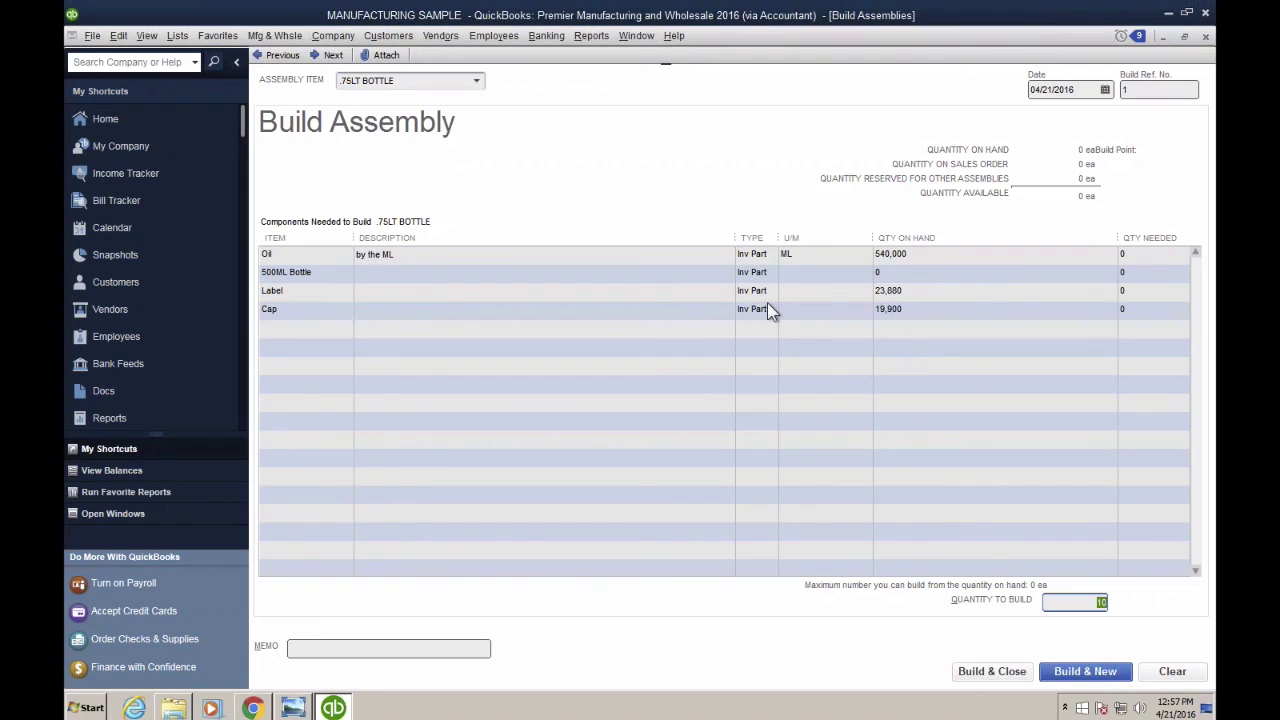
click(401, 80)
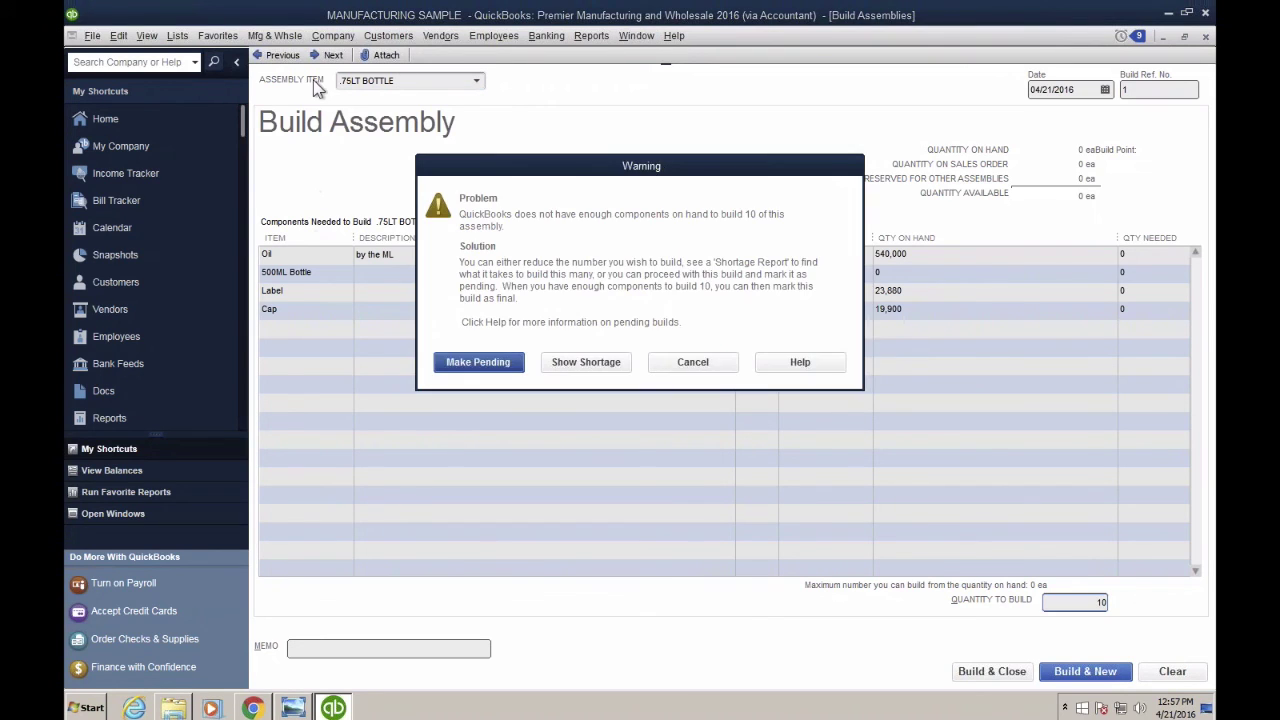
click(722, 366)
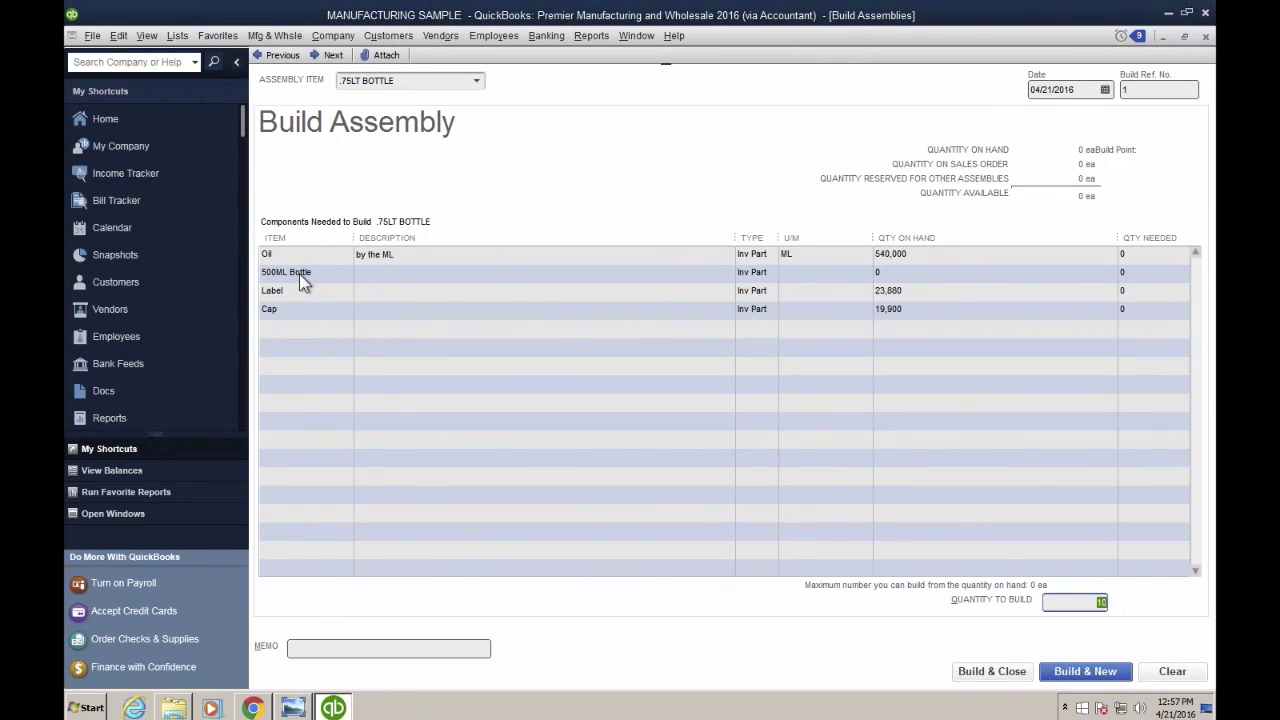
key(Escape)
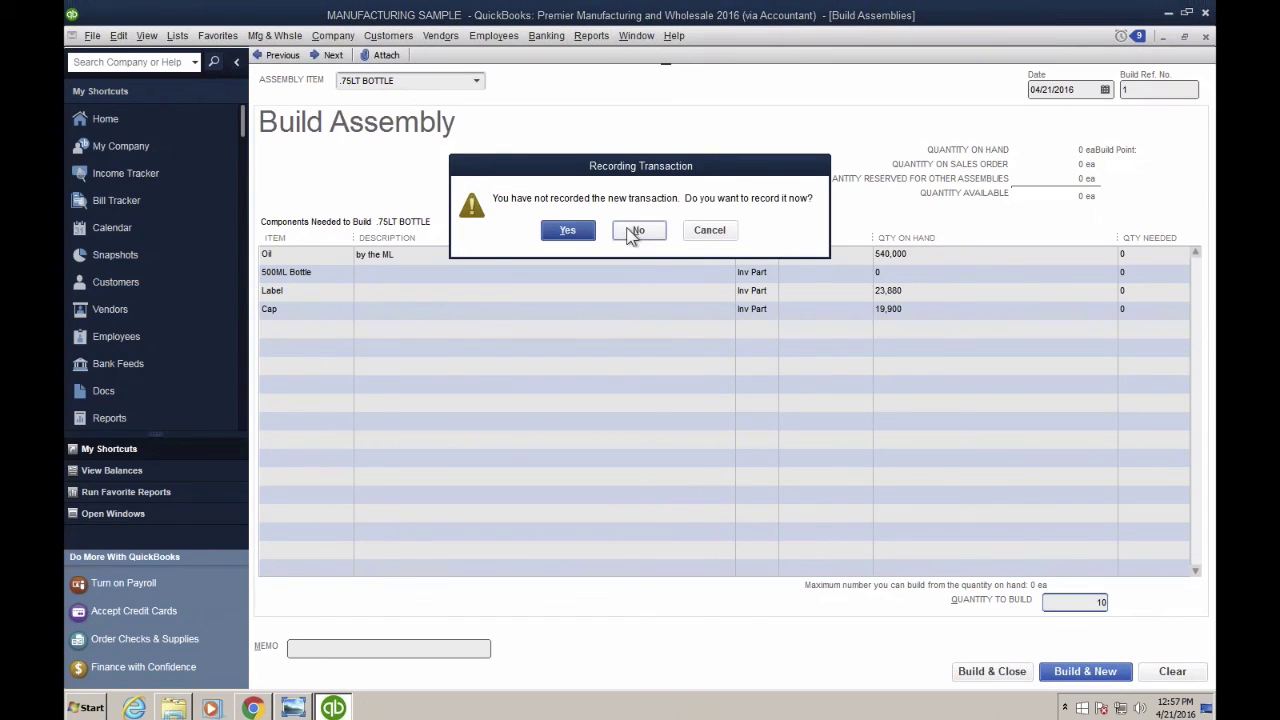
click(634, 232)
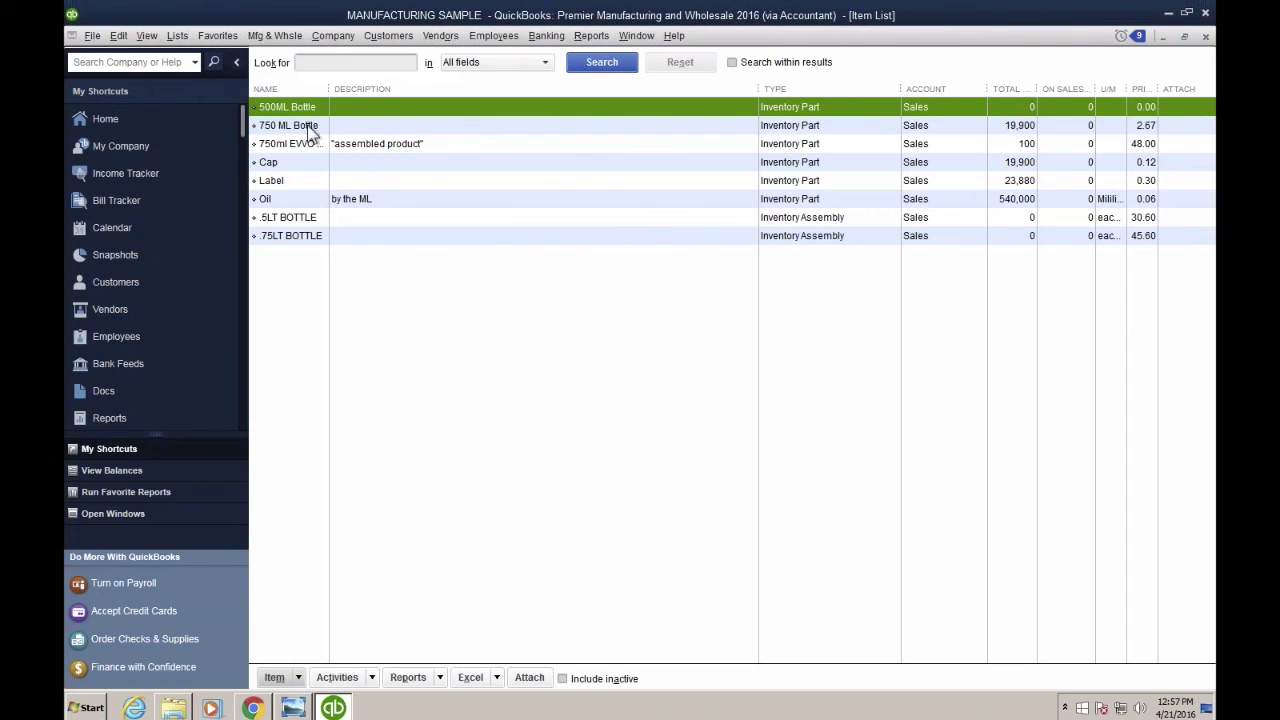
- Check the .5LT BOTTLE bill of materials, keeping 500ML Bottle as its component
right_click(294, 217)
click(340, 280)
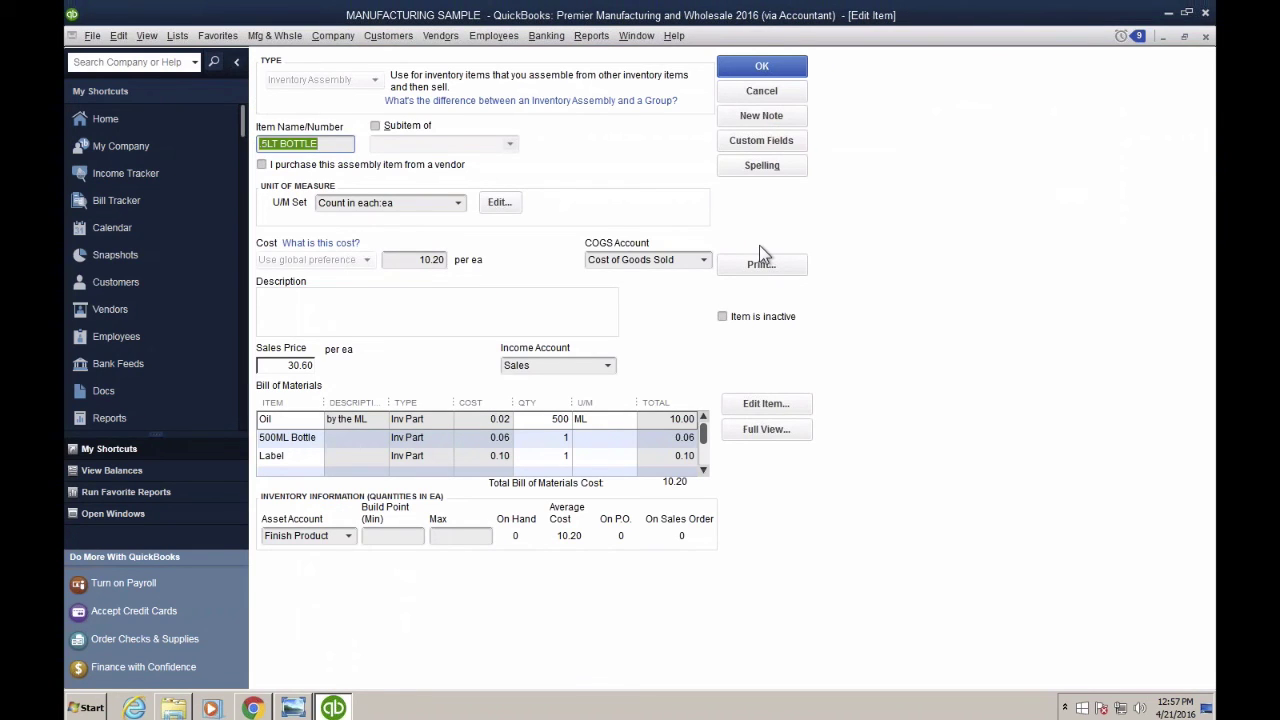
click(766, 429)
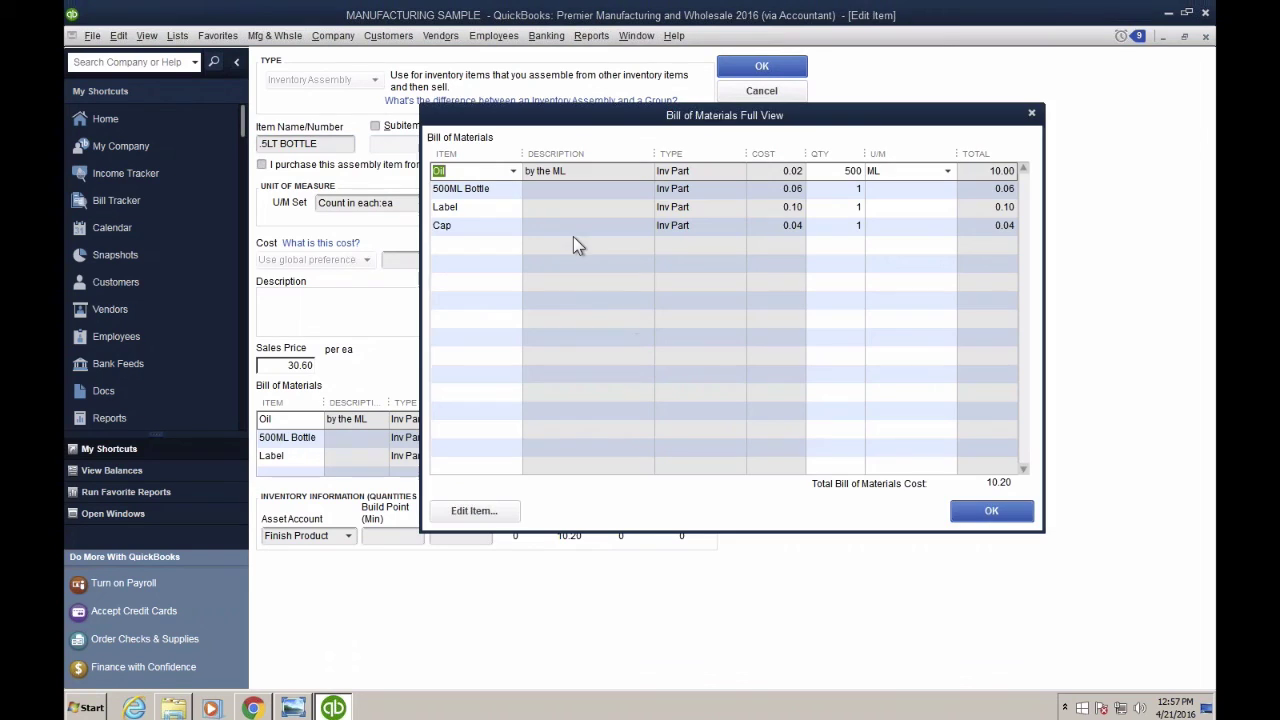
click(511, 189)
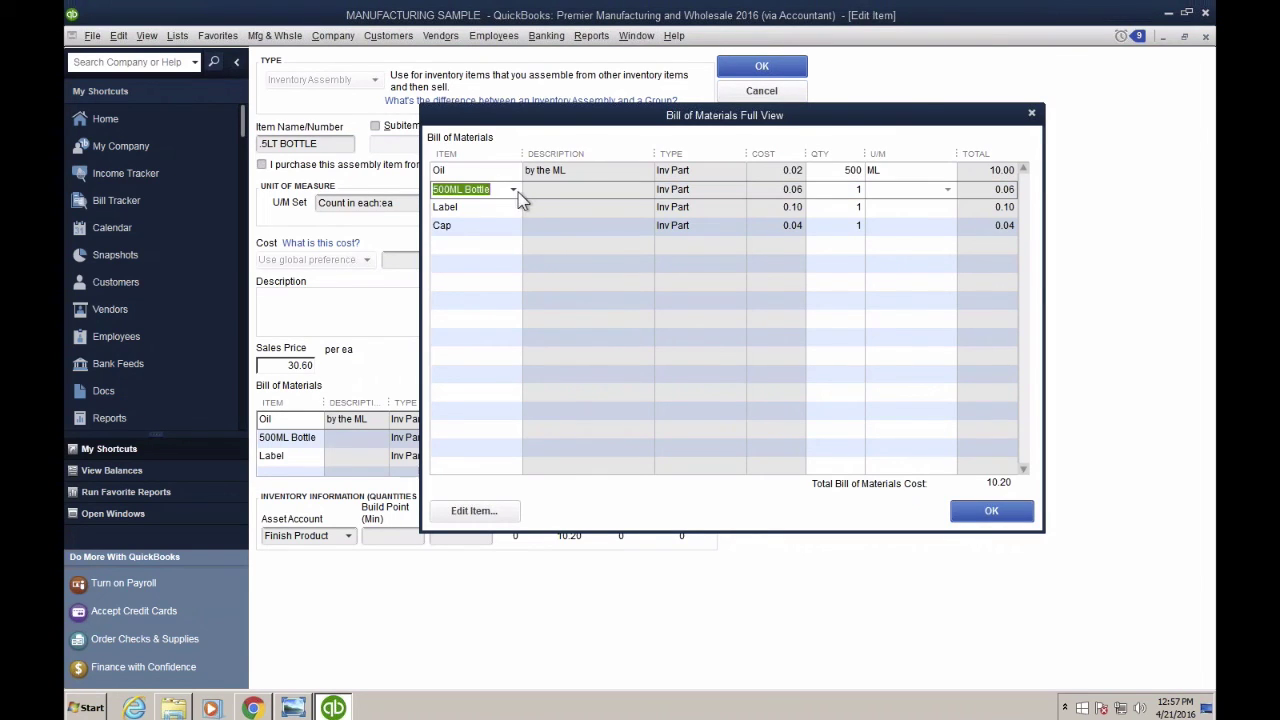
click(513, 190)
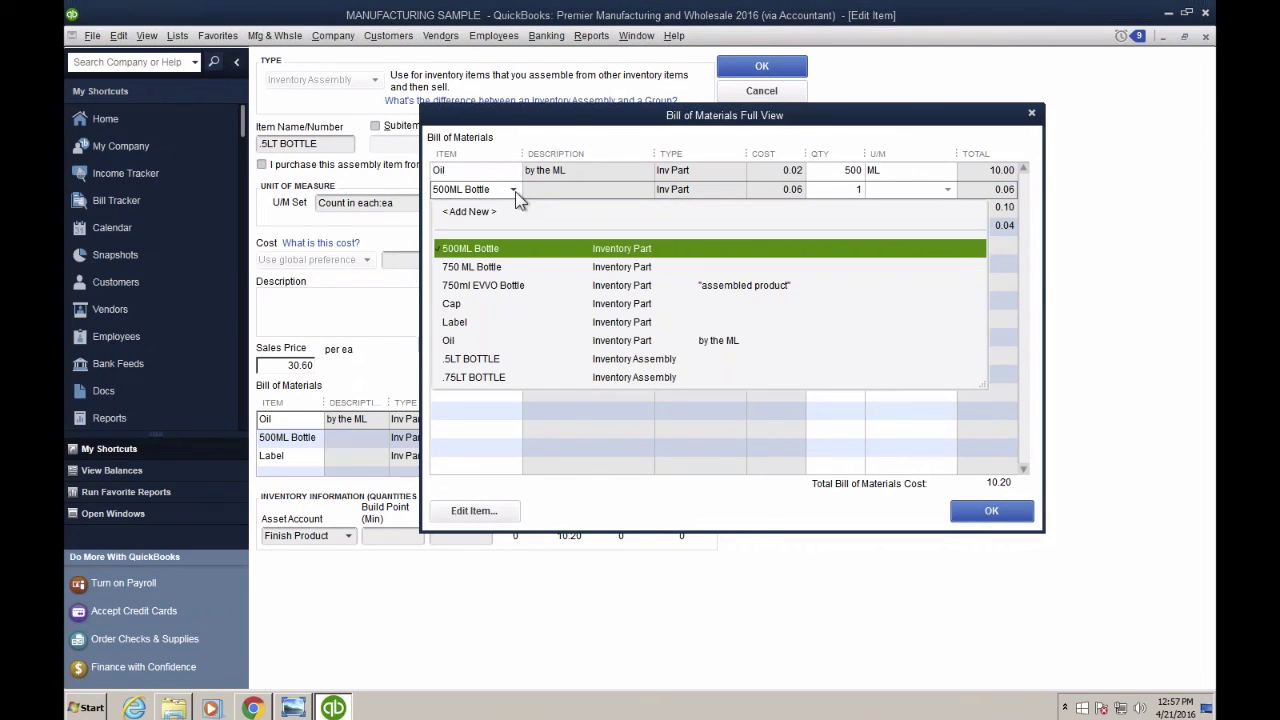
click(497, 251)
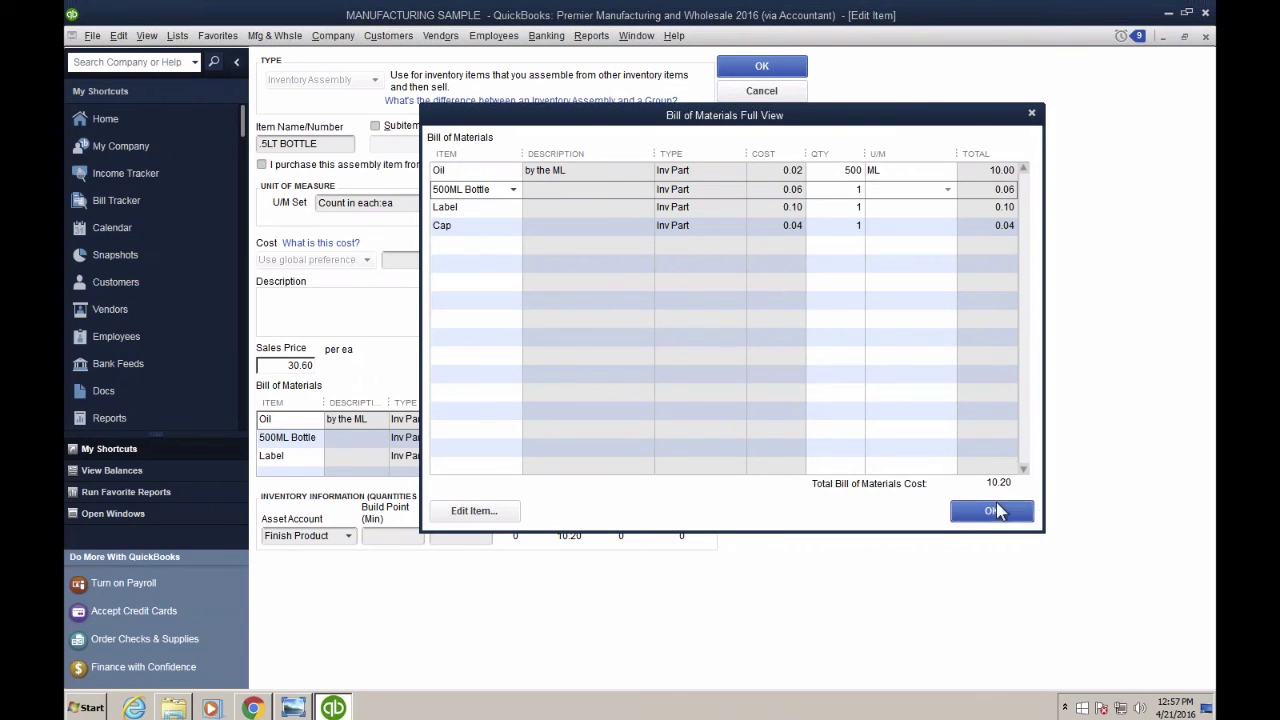
click(991, 511)
click(795, 67)
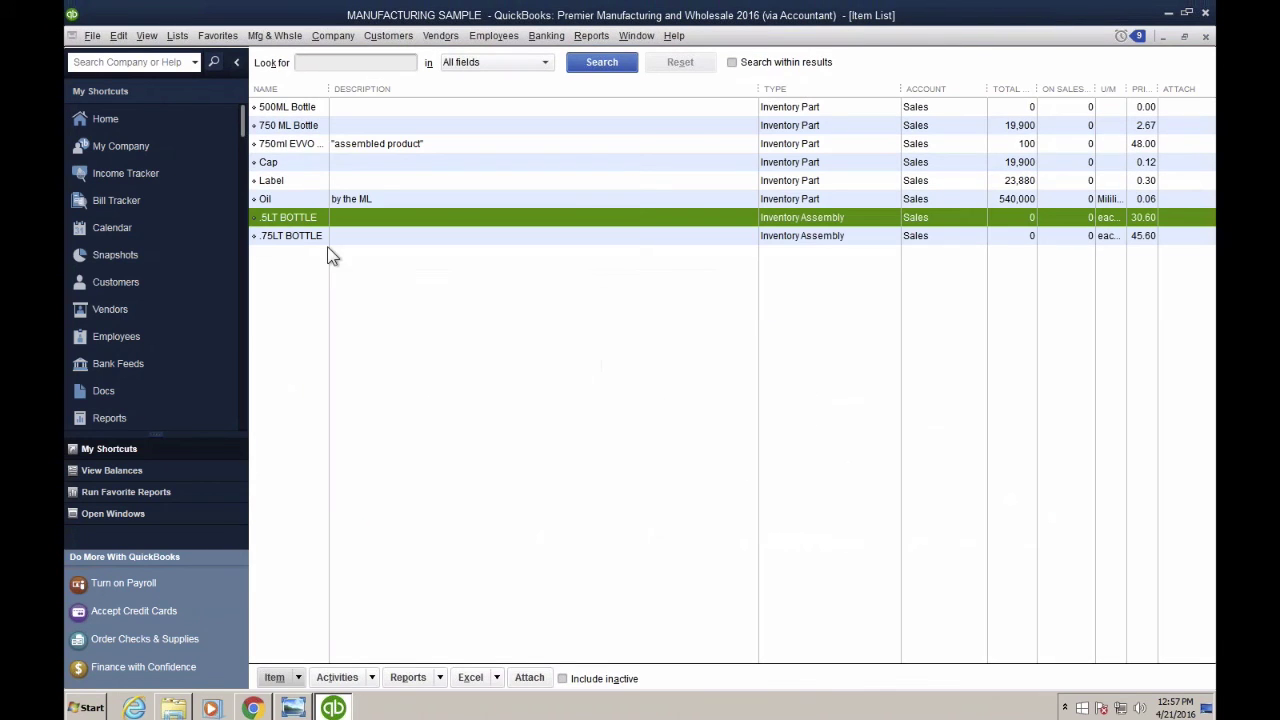
- Swap the .75LT BOTTLE component to one 750 ML Bottle, save, and close the Item List
double_click(288, 236)
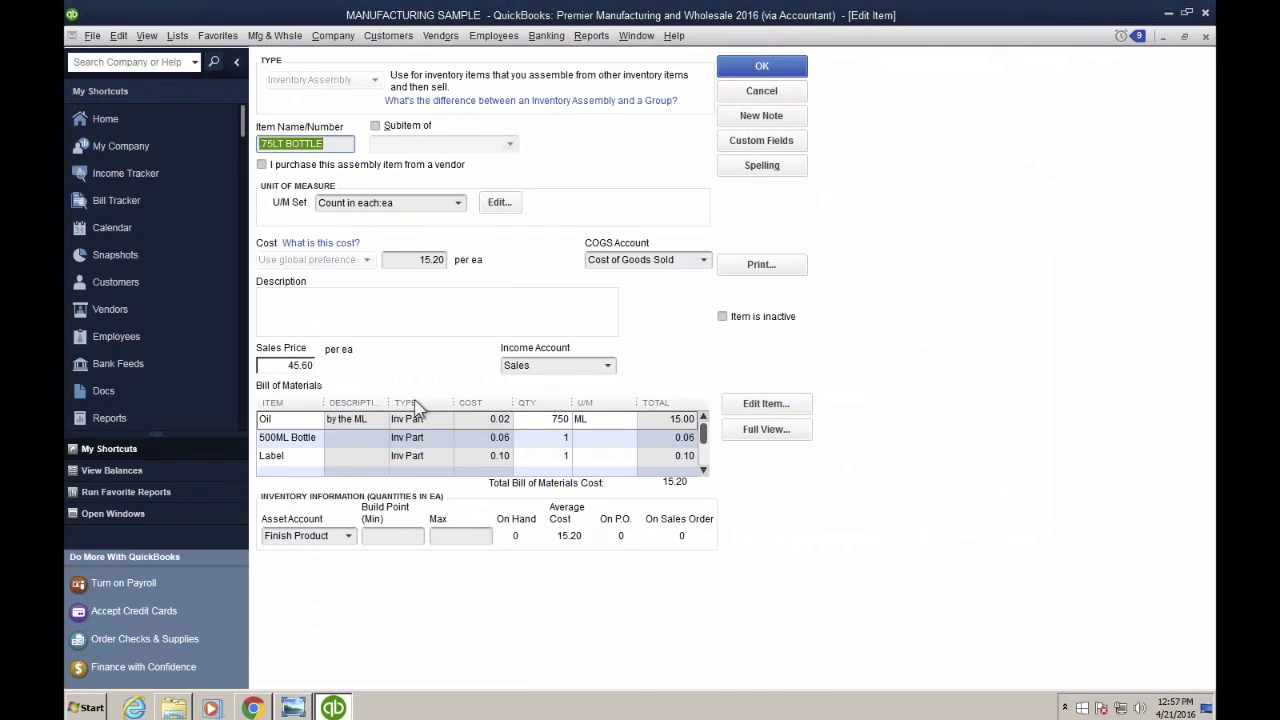
click(766, 429)
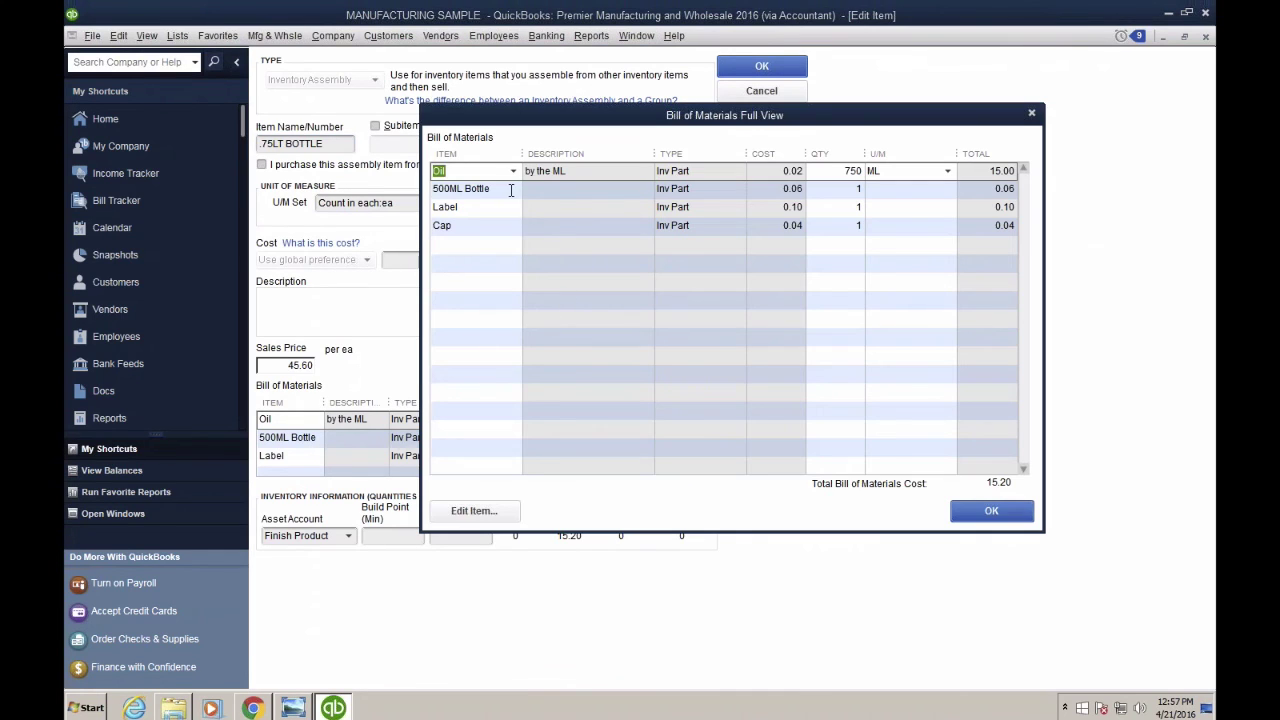
click(511, 190)
click(513, 191)
click(492, 272)
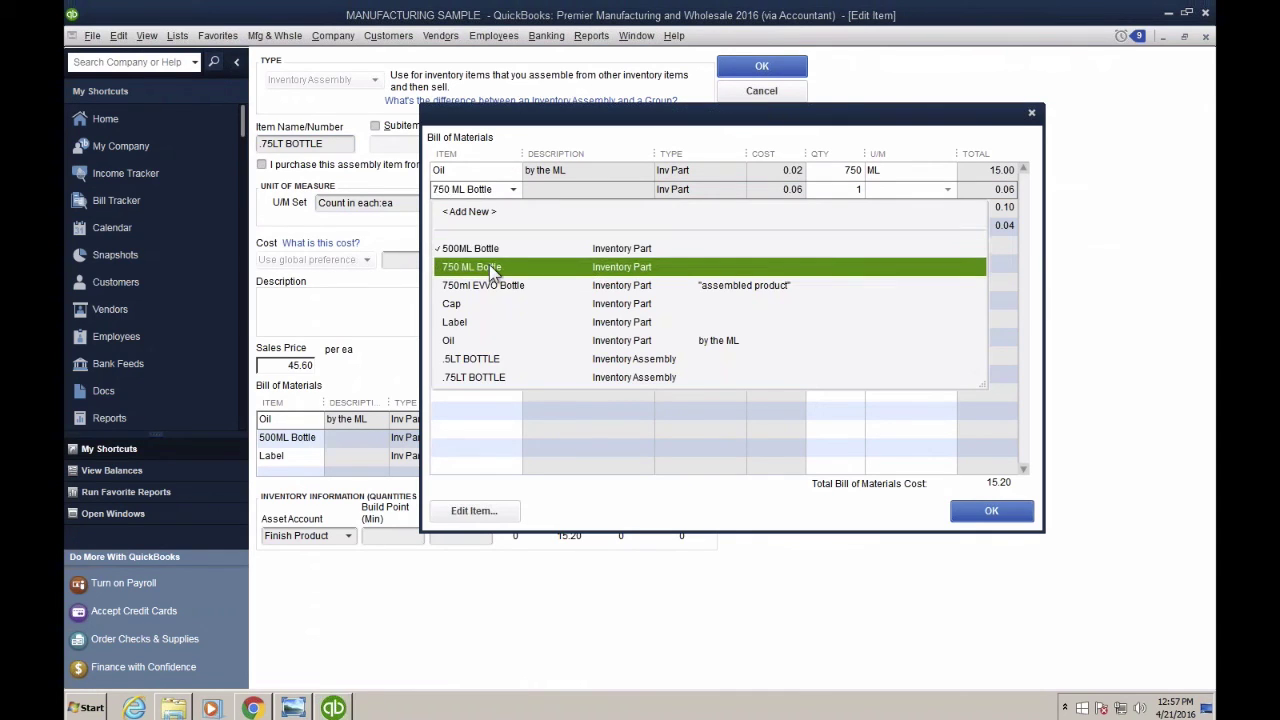
click(491, 267)
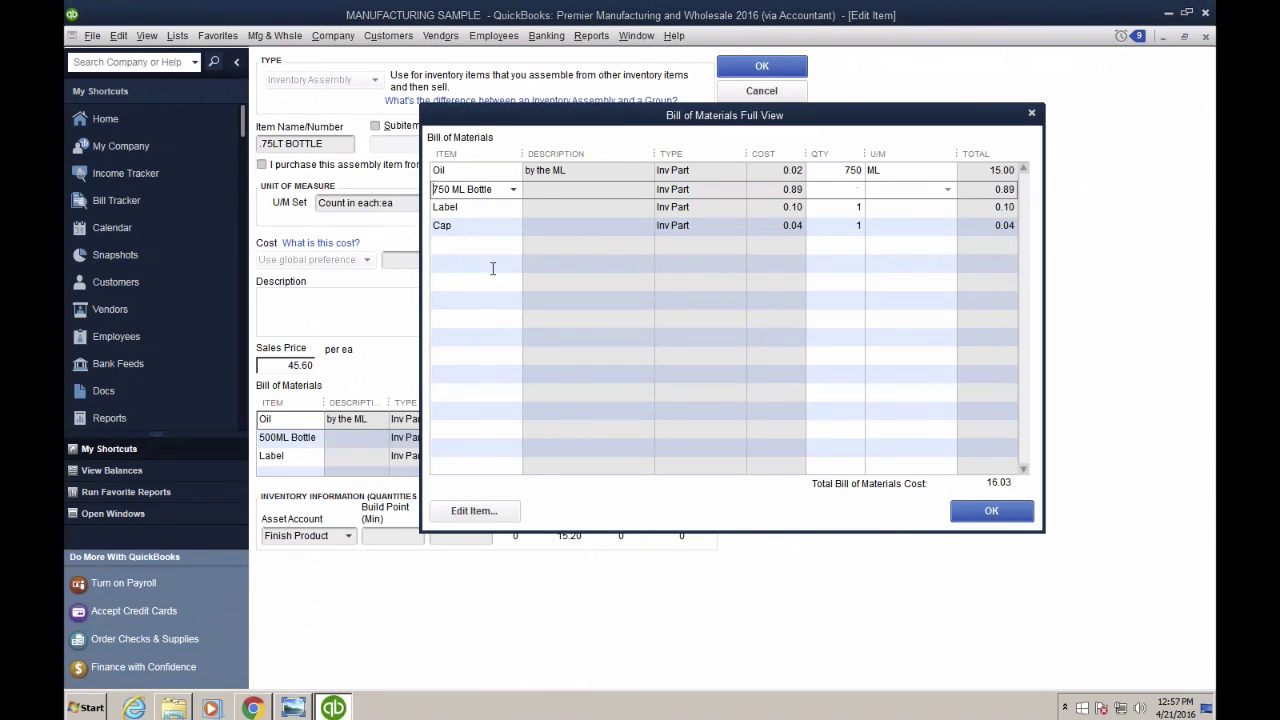
click(978, 512)
text(1)
click(993, 511)
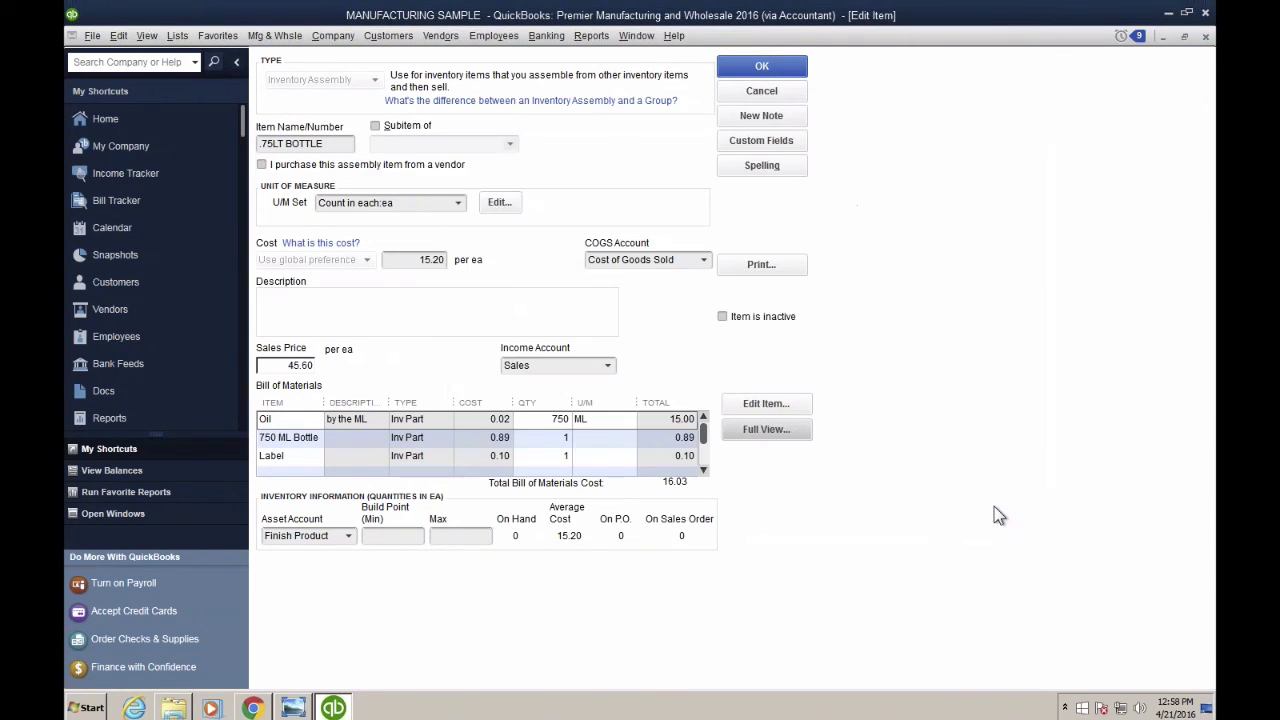
click(761, 66)
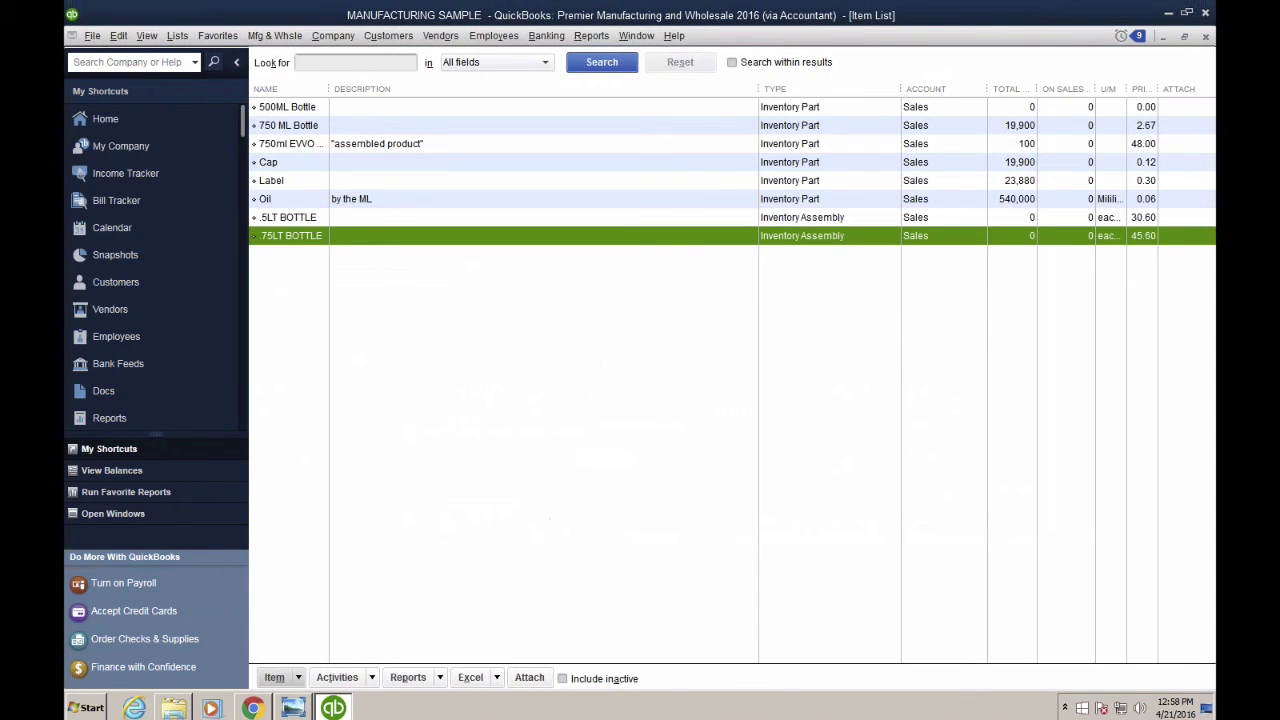
key(Escape)
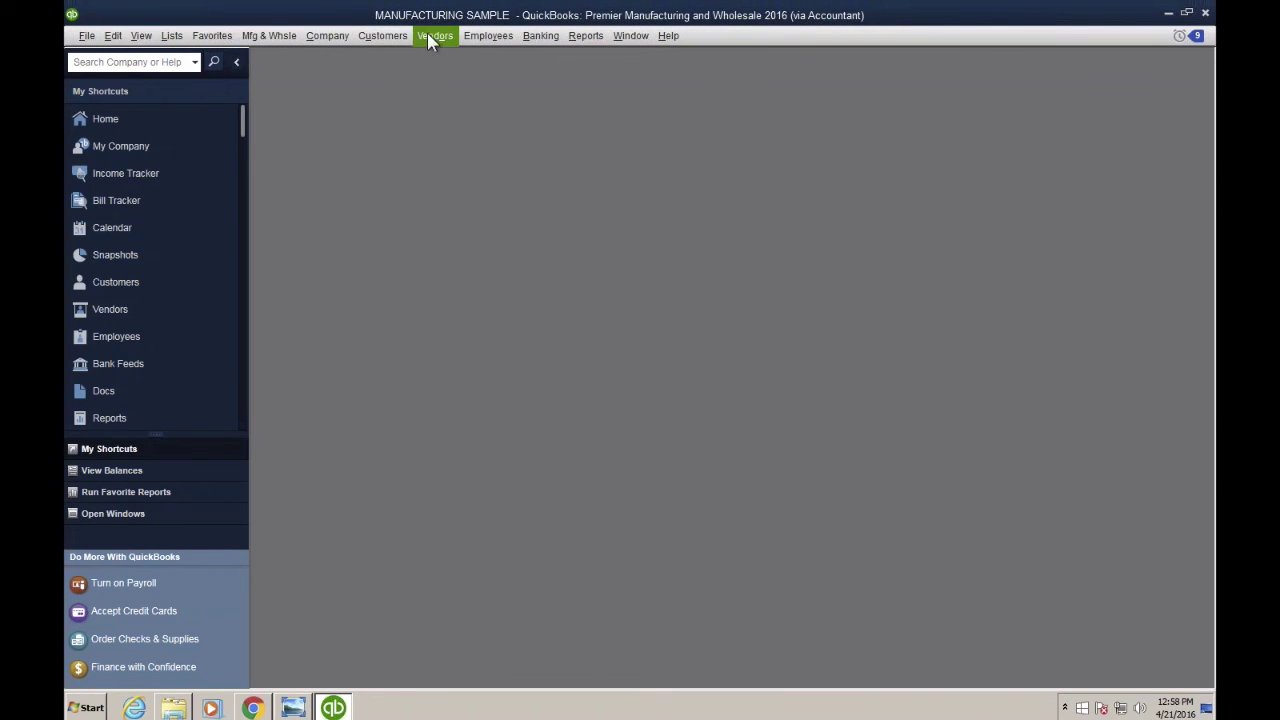
- Start a new assembly build for the .75LT BOTTLE item
click(432, 37)
mouse_move(537, 212)
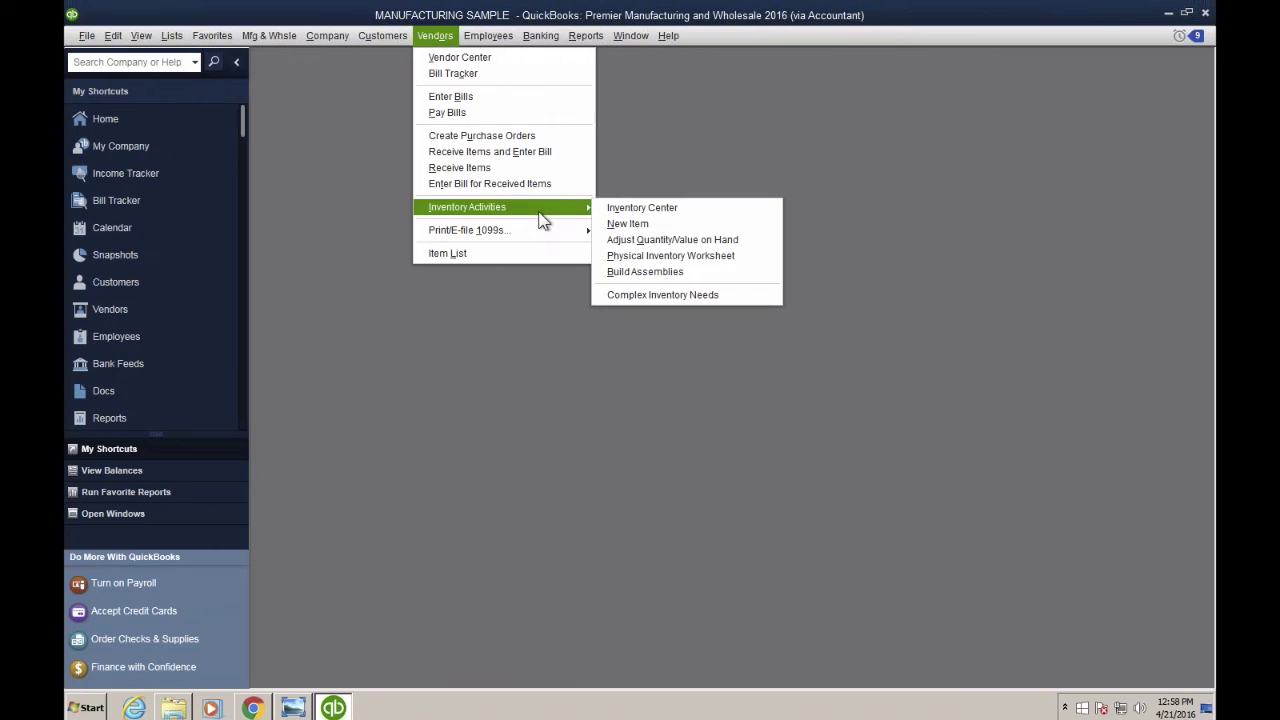
click(668, 272)
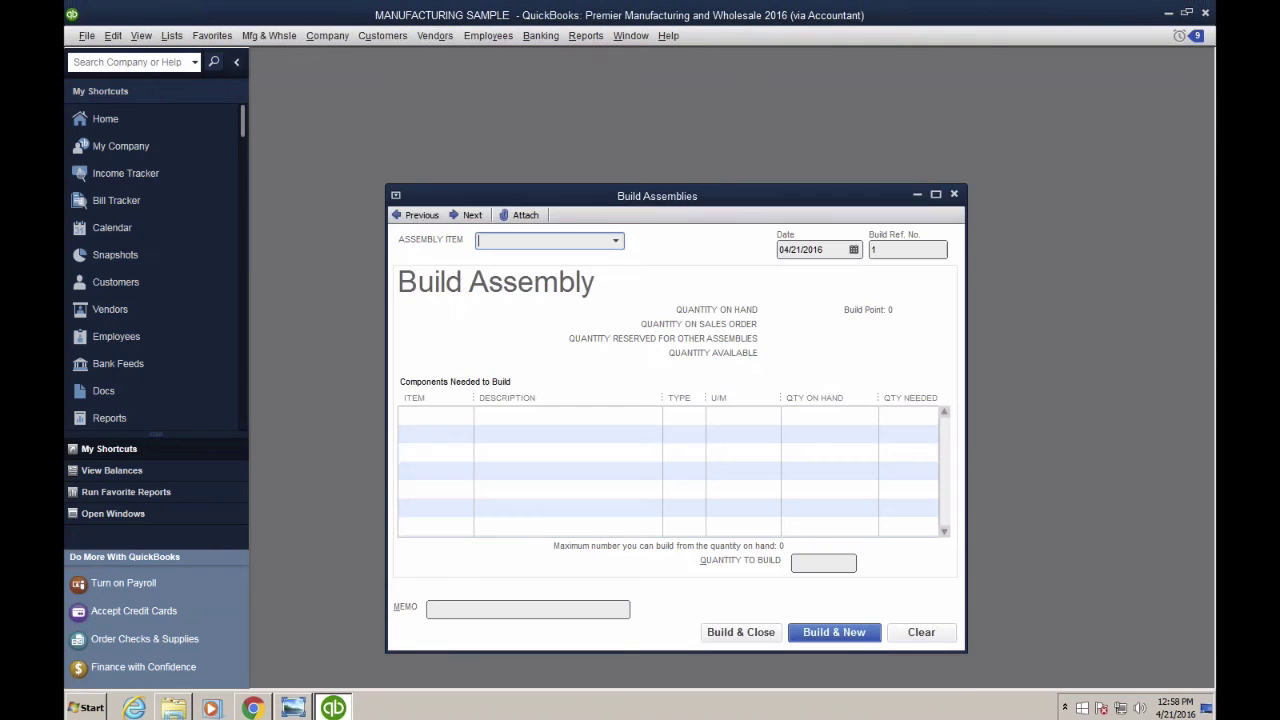
click(615, 240)
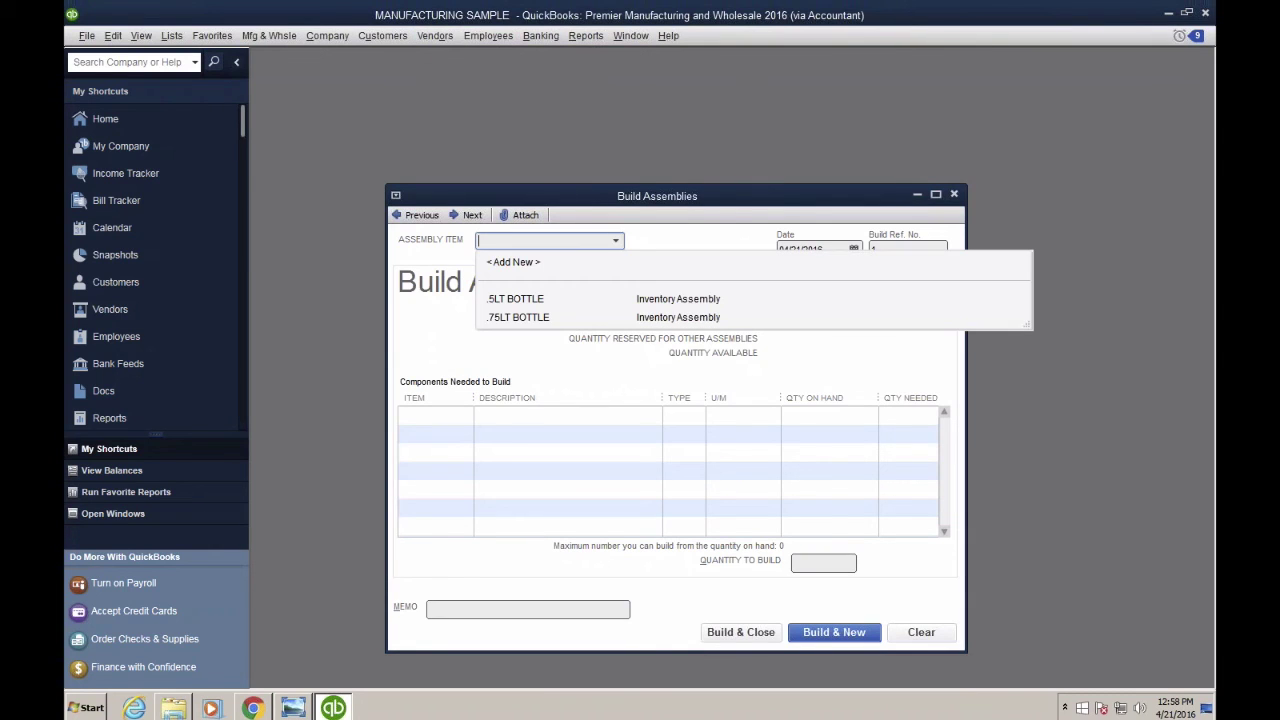
click(533, 320)
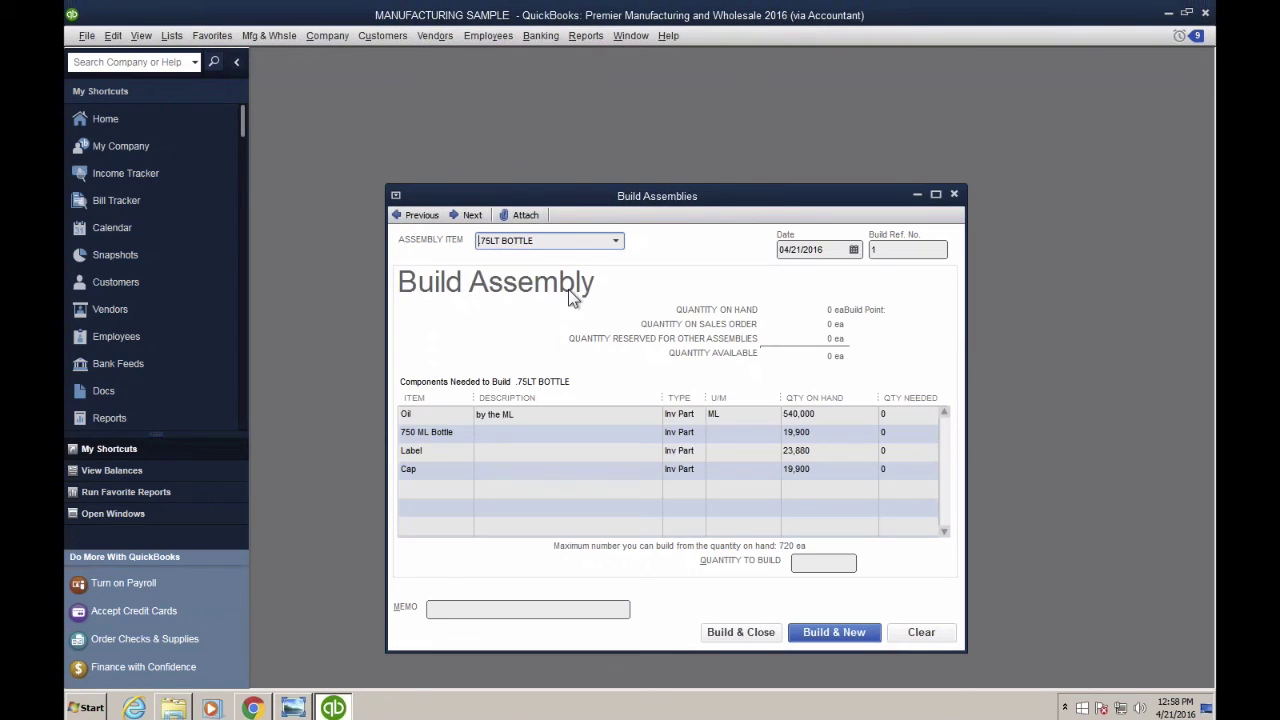
- Enter a build quantity of 500, using 375,000 ML of Oil, and record the build
drag(599, 199, 499, 70)
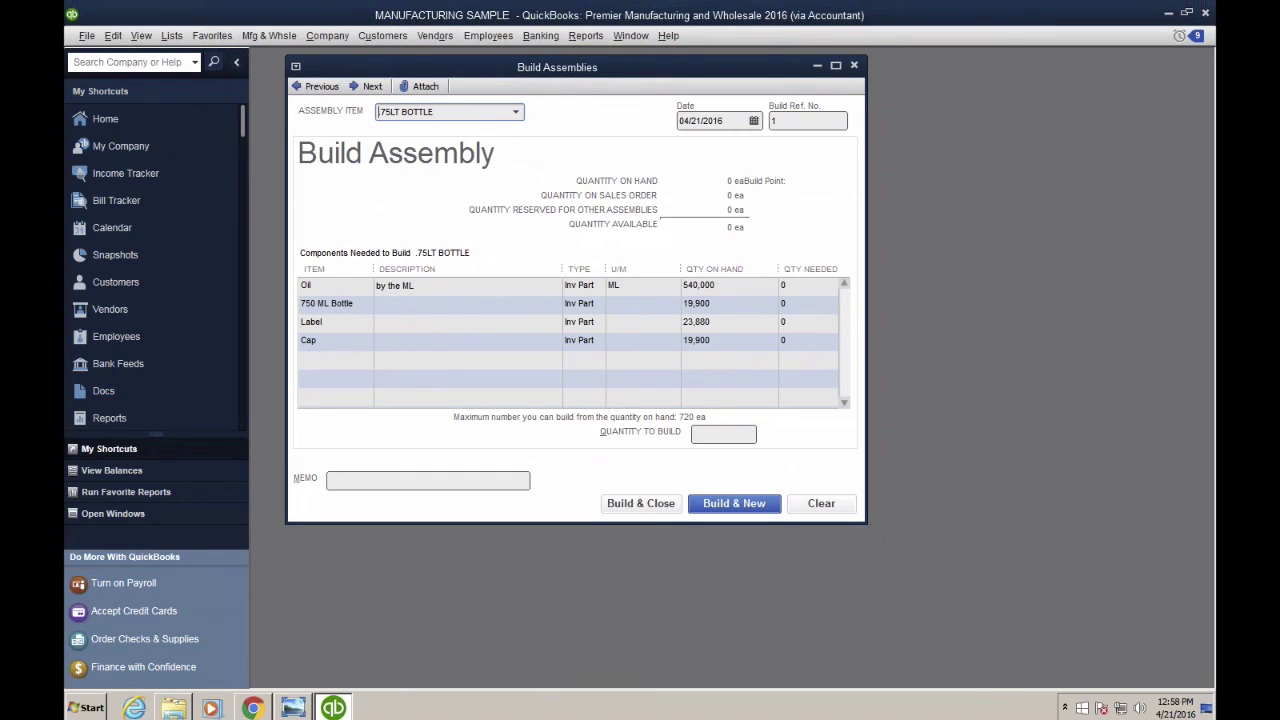
drag(866, 521, 1010, 580)
click(833, 479)
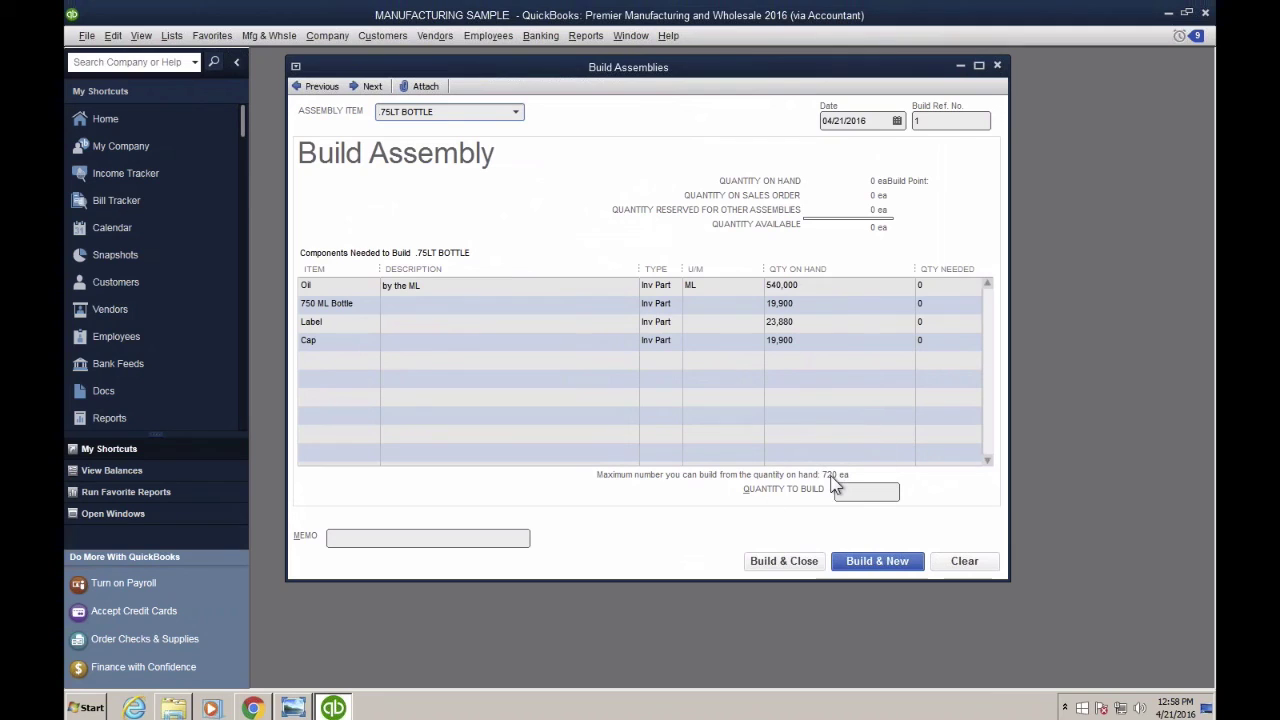
click(834, 482)
click(835, 485)
click(858, 491)
text(500)
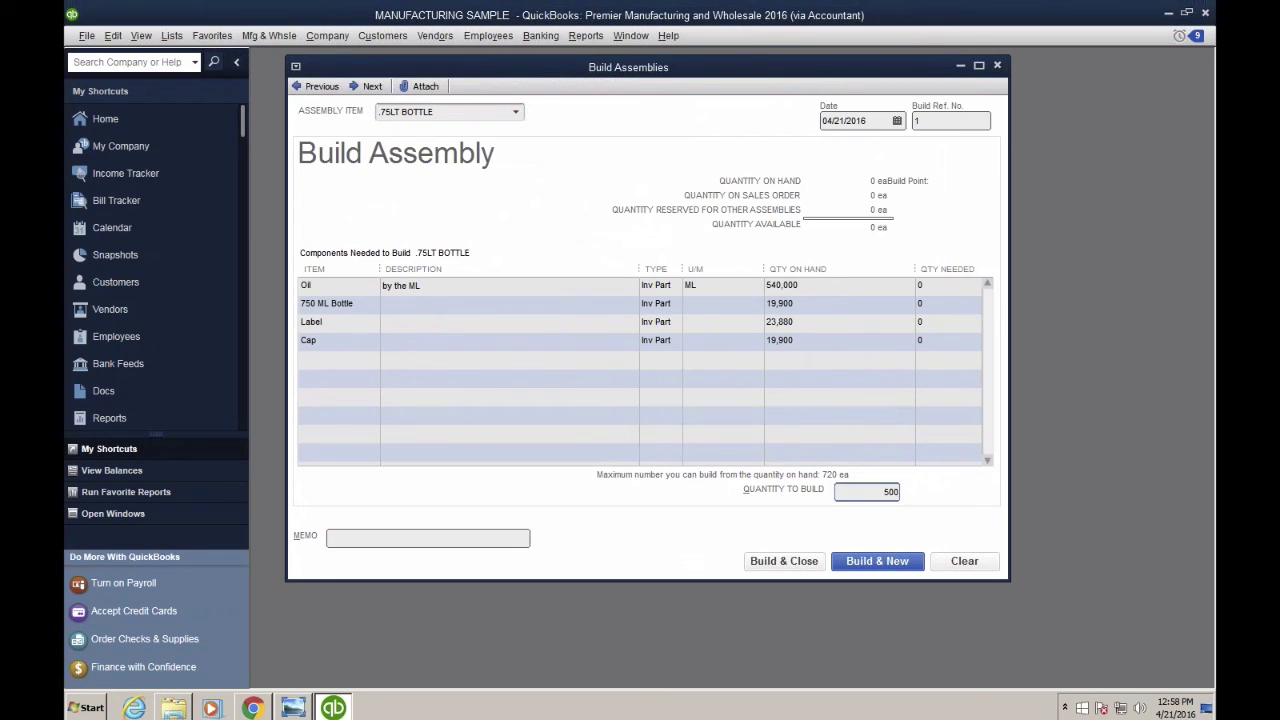
key(Tab)
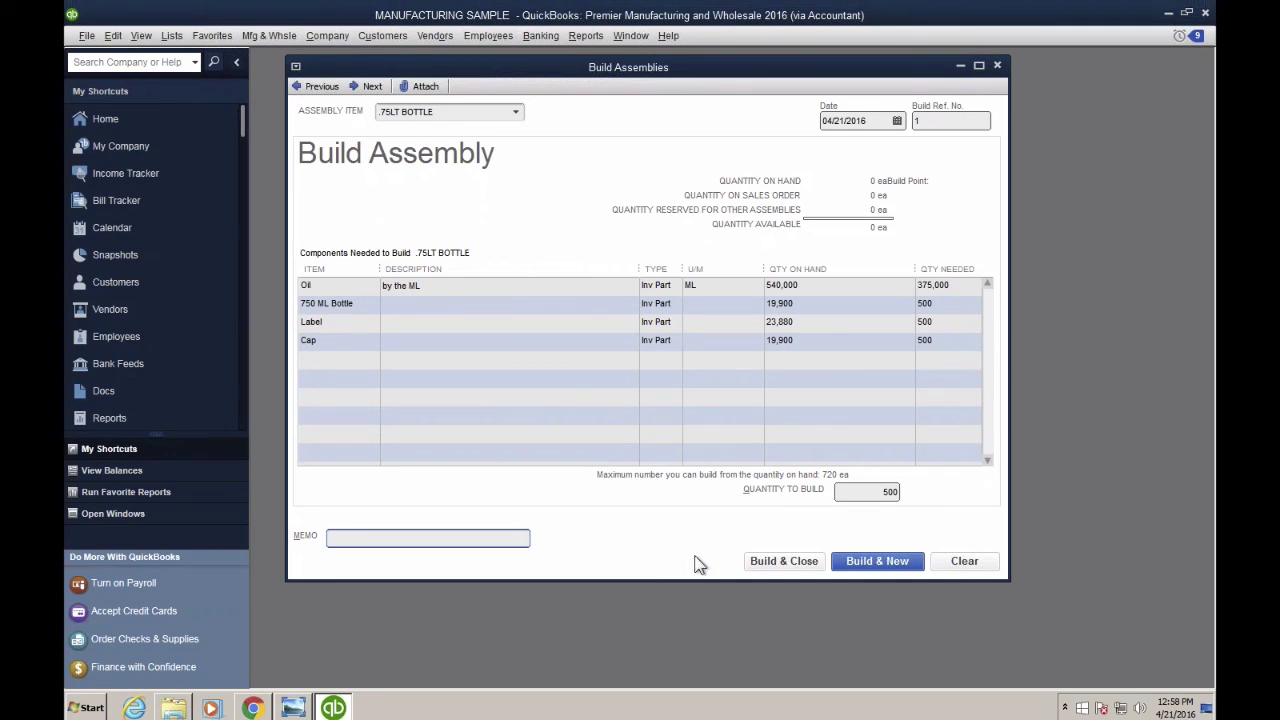
click(785, 561)
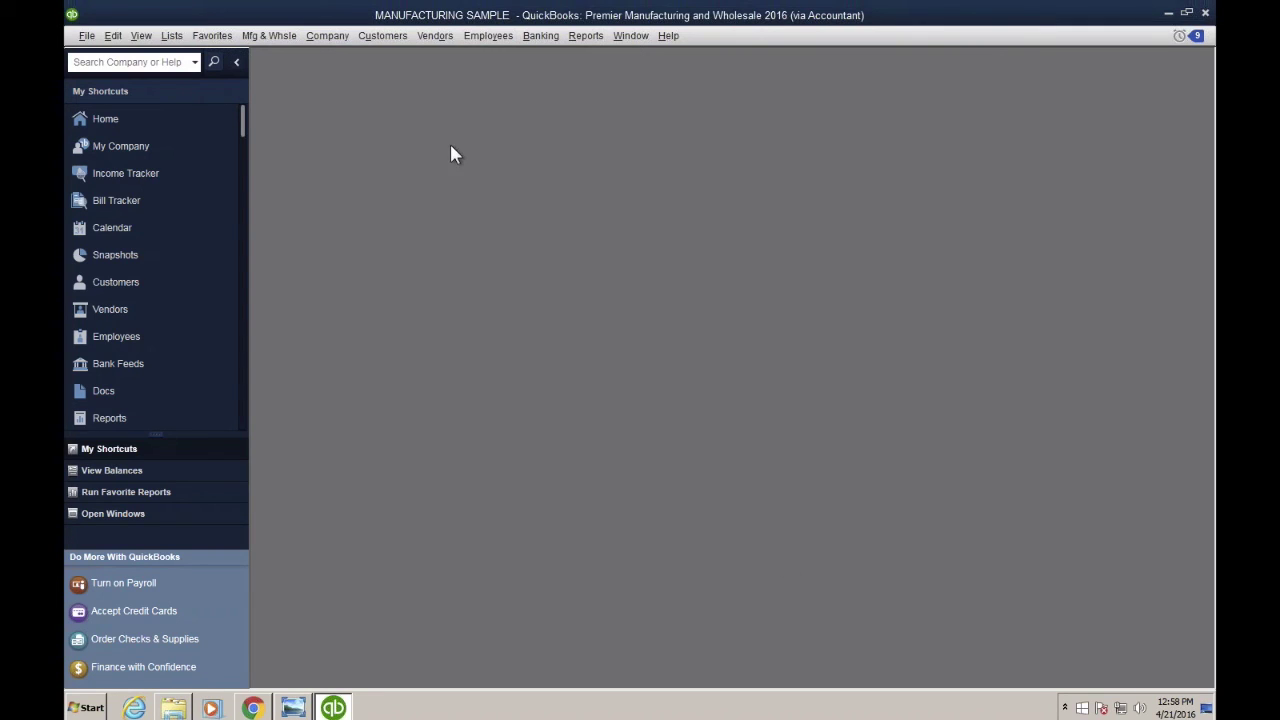
- Open Inventory Stock Status by Item and confirm .75LT BOTTLE shows 500 on hand
click(590, 37)
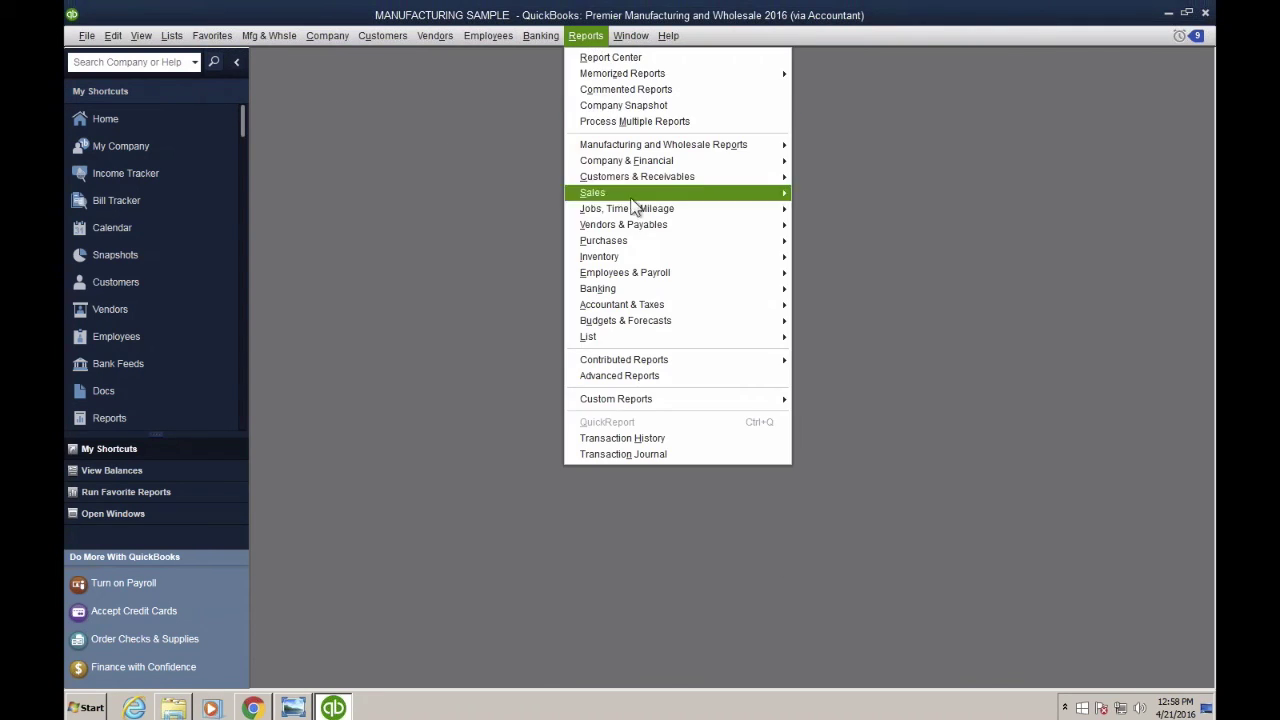
mouse_move(632, 260)
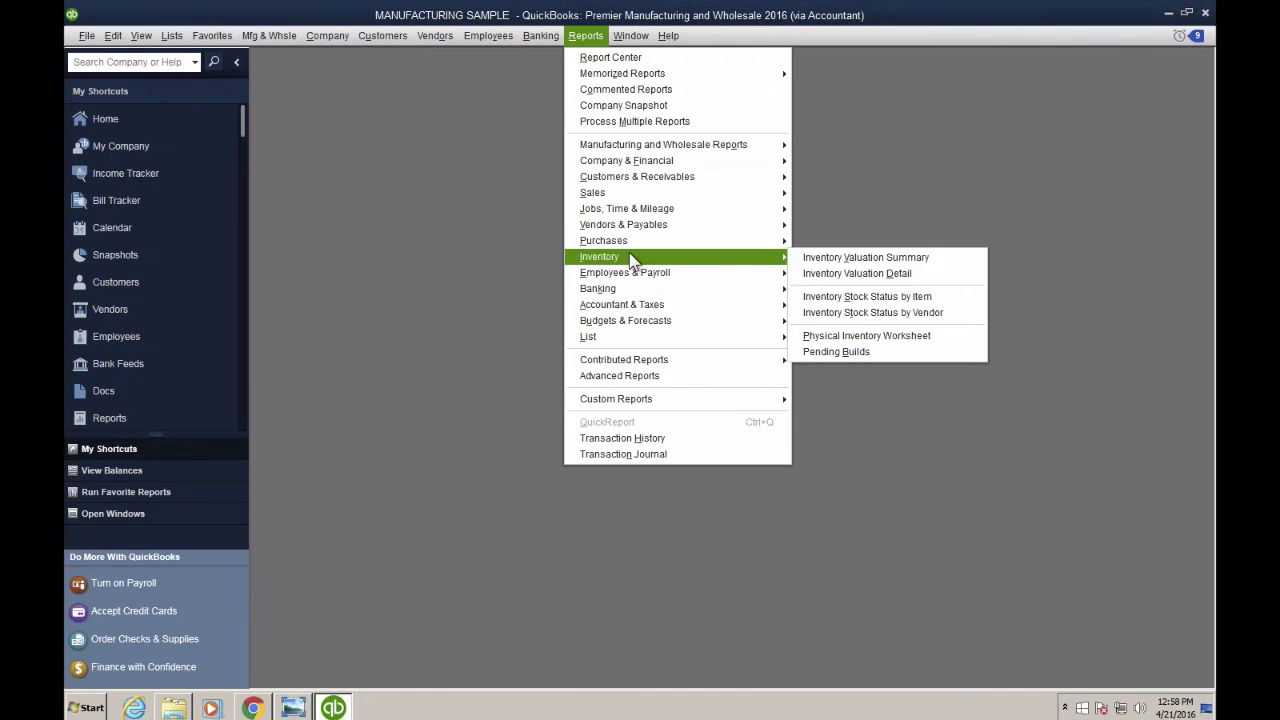
click(866, 299)
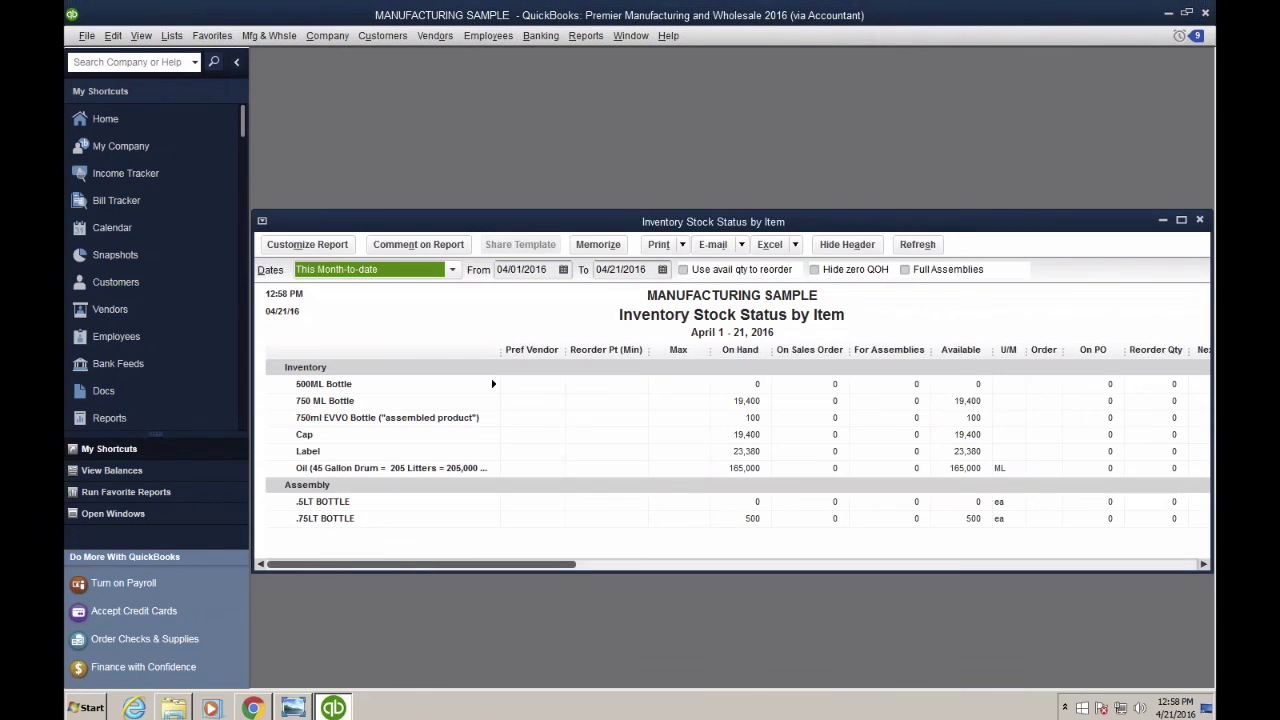
drag(514, 223, 520, 136)
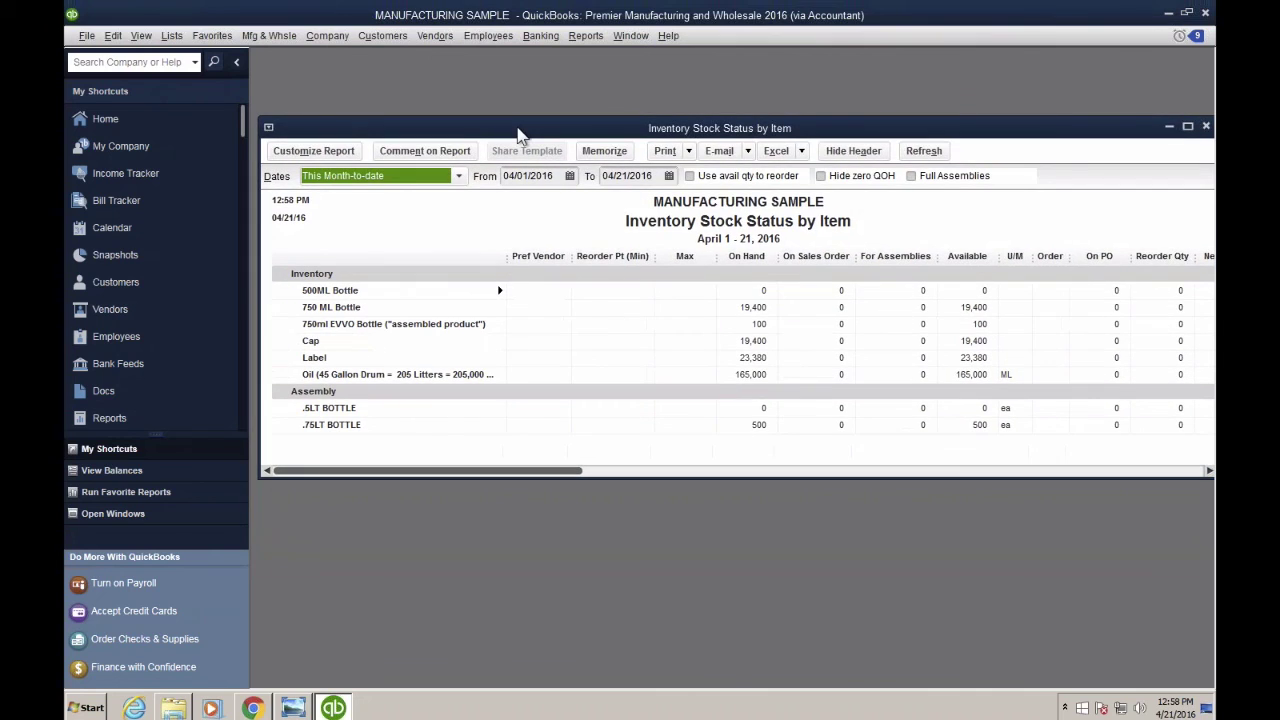
click(762, 428)
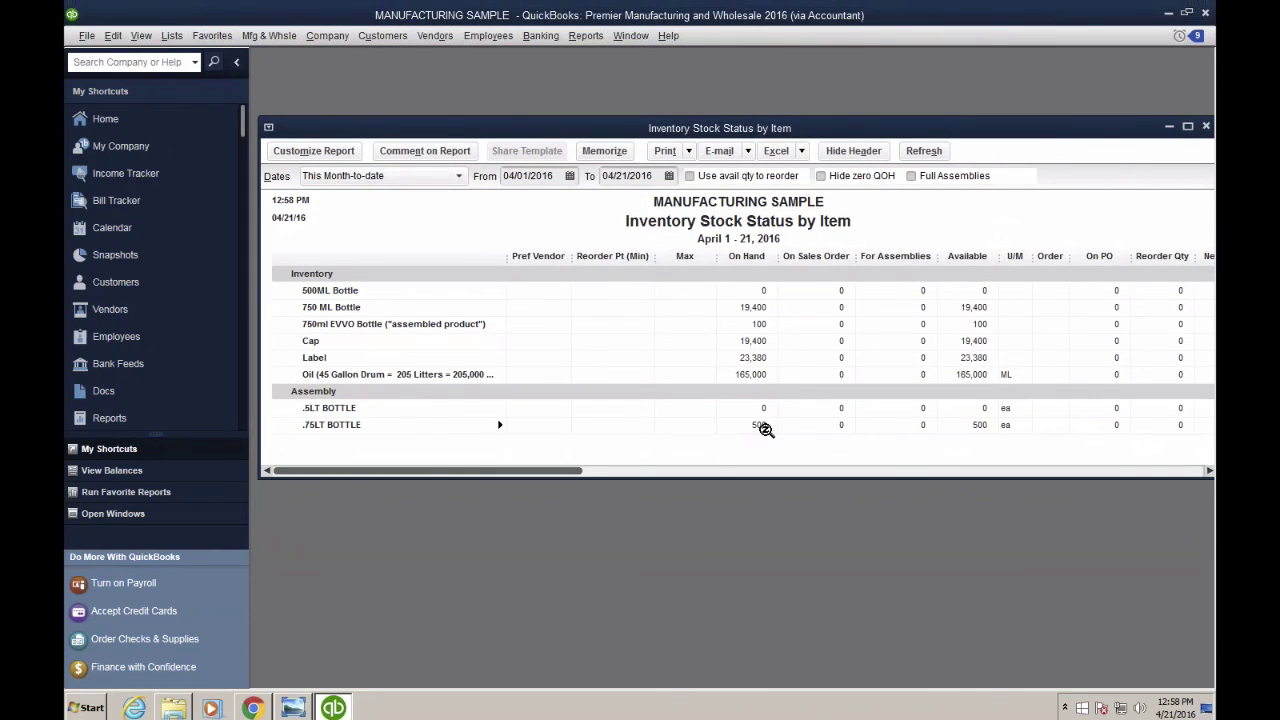
click(762, 428)
click(762, 428)
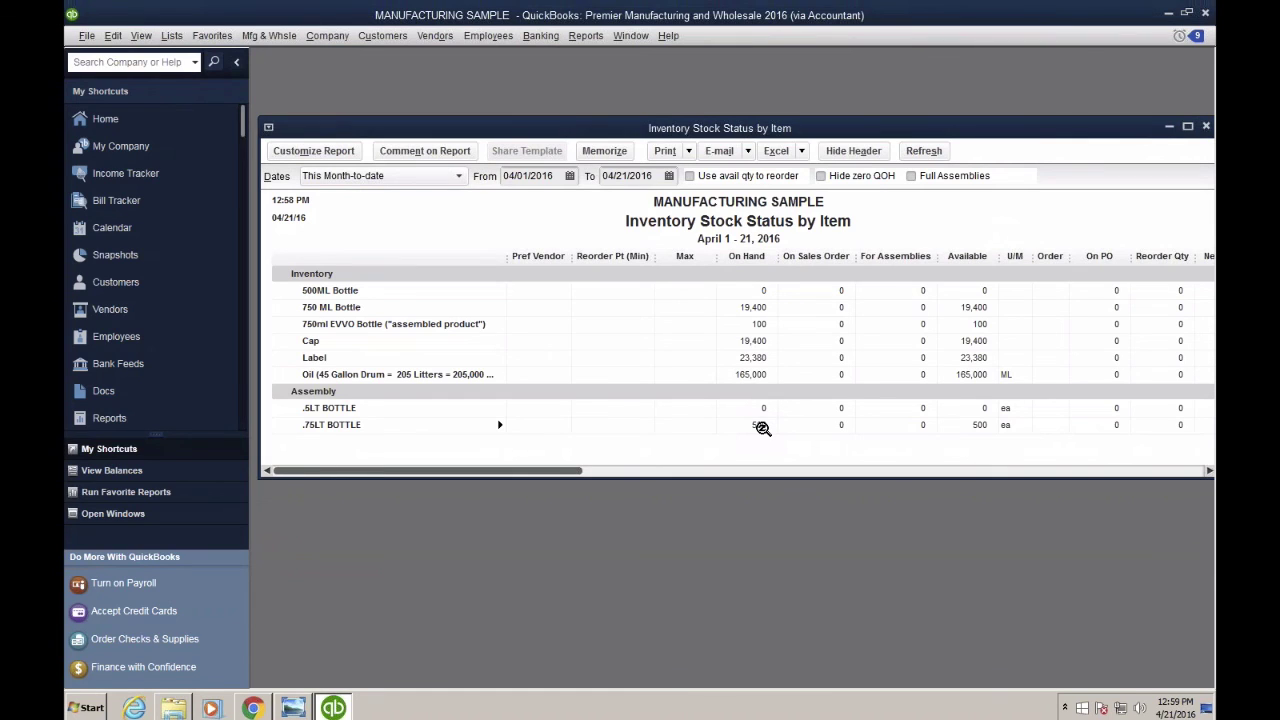
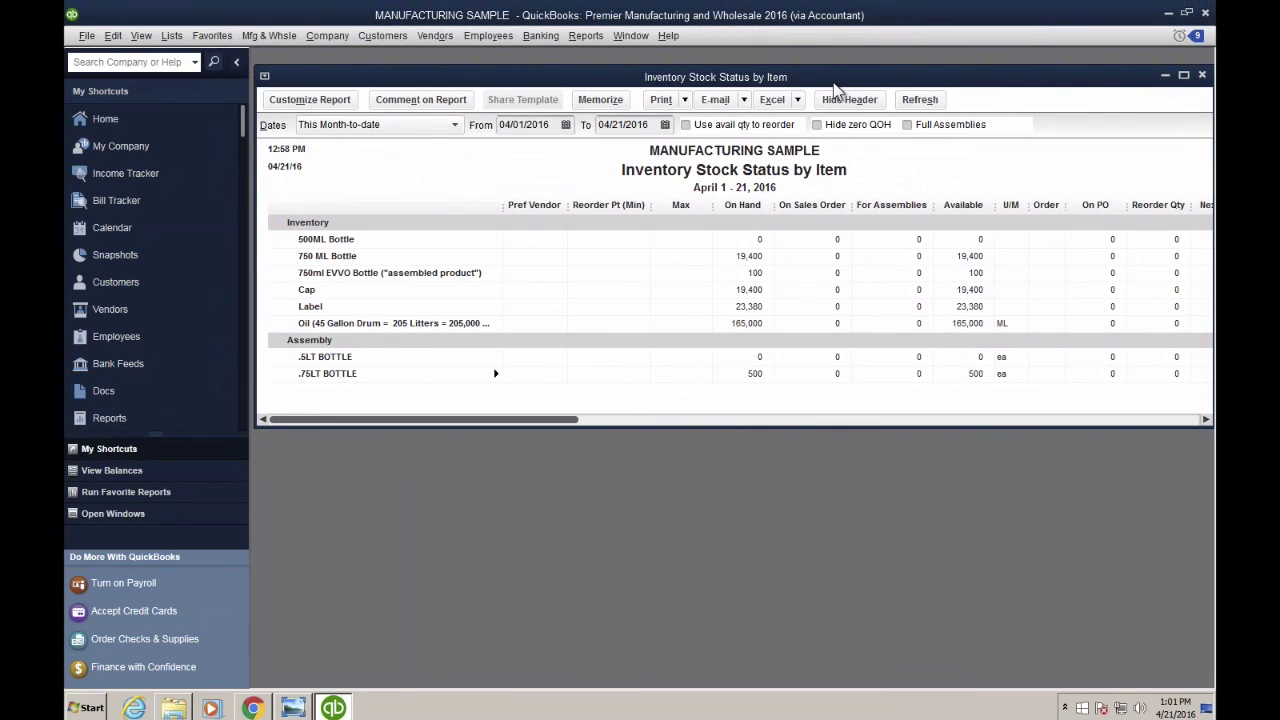
- Add an Account filter of Finish Product to the Inventory Stock Status by Item report
double_click(325, 251)
double_click(340, 371)
click(307, 100)
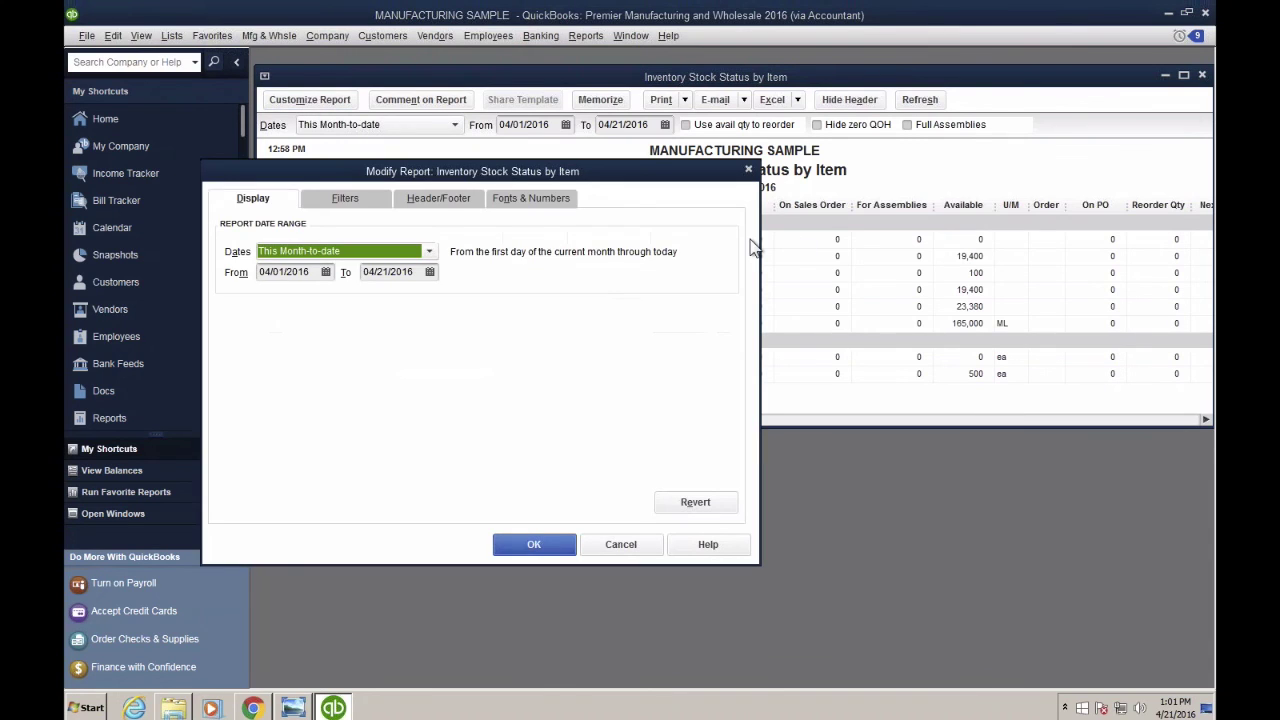
click(350, 198)
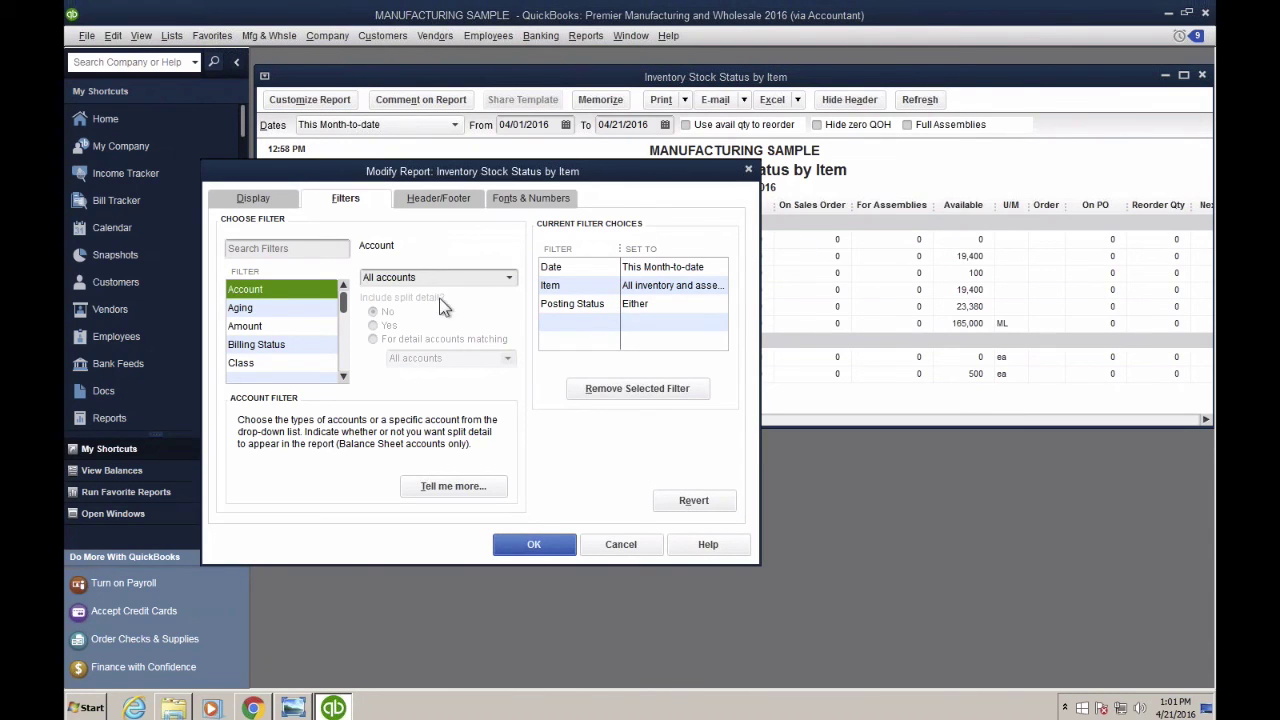
click(288, 323)
click(287, 289)
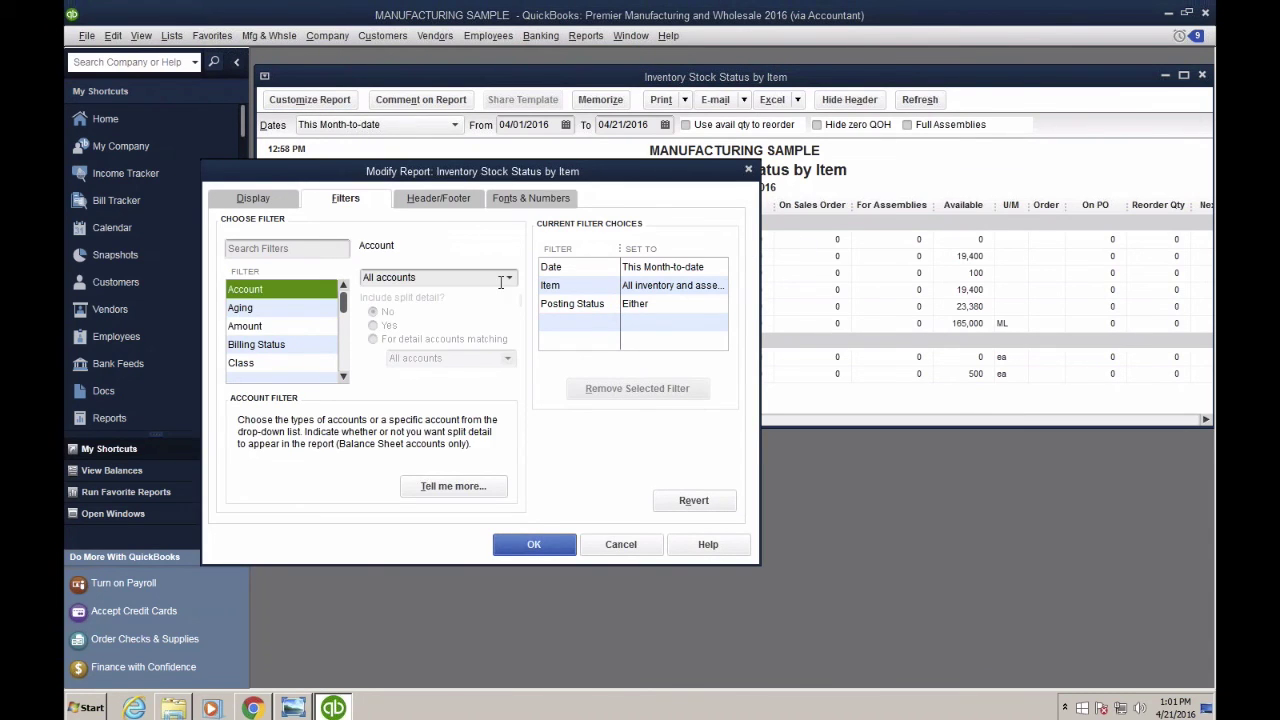
click(508, 278)
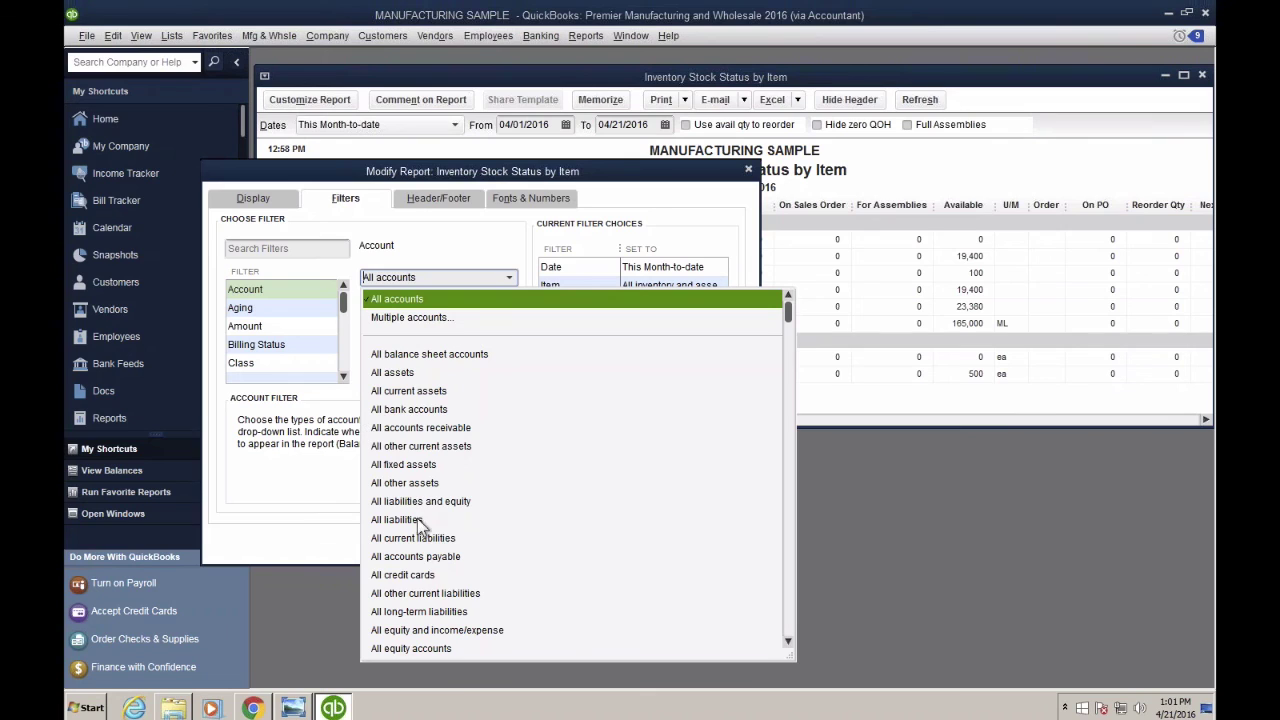
text(Finish Product)
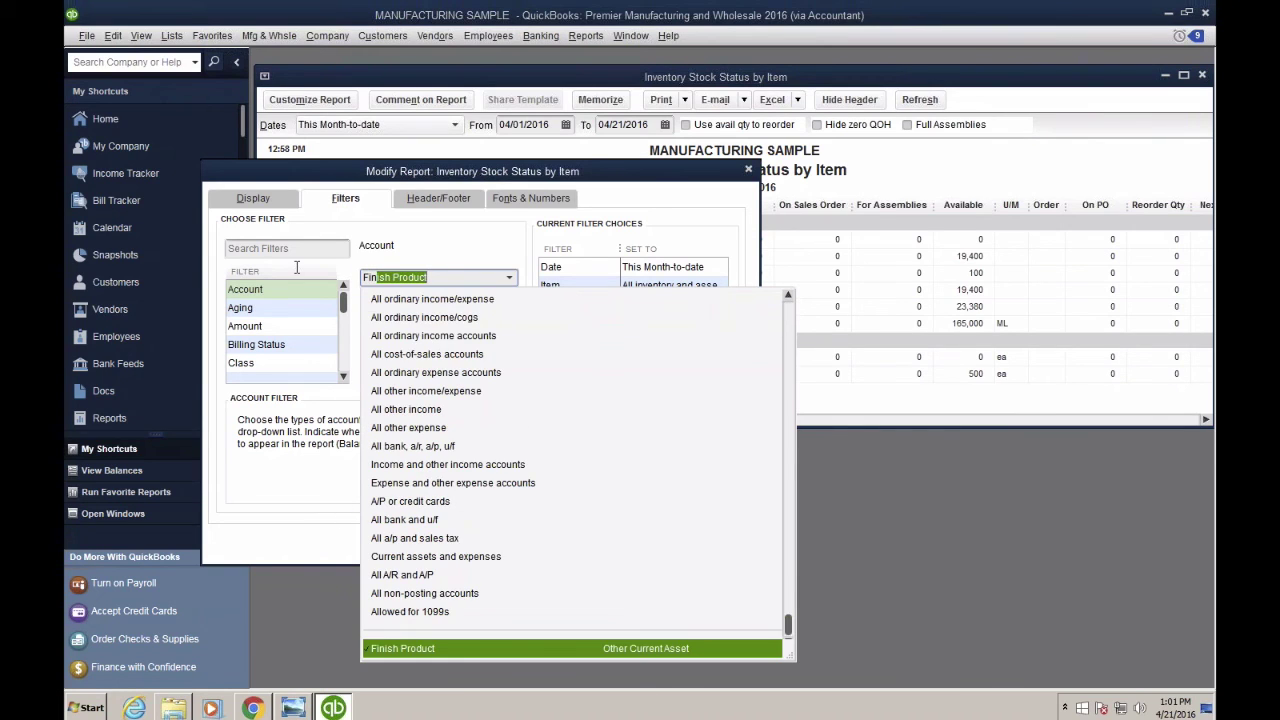
key(Tab)
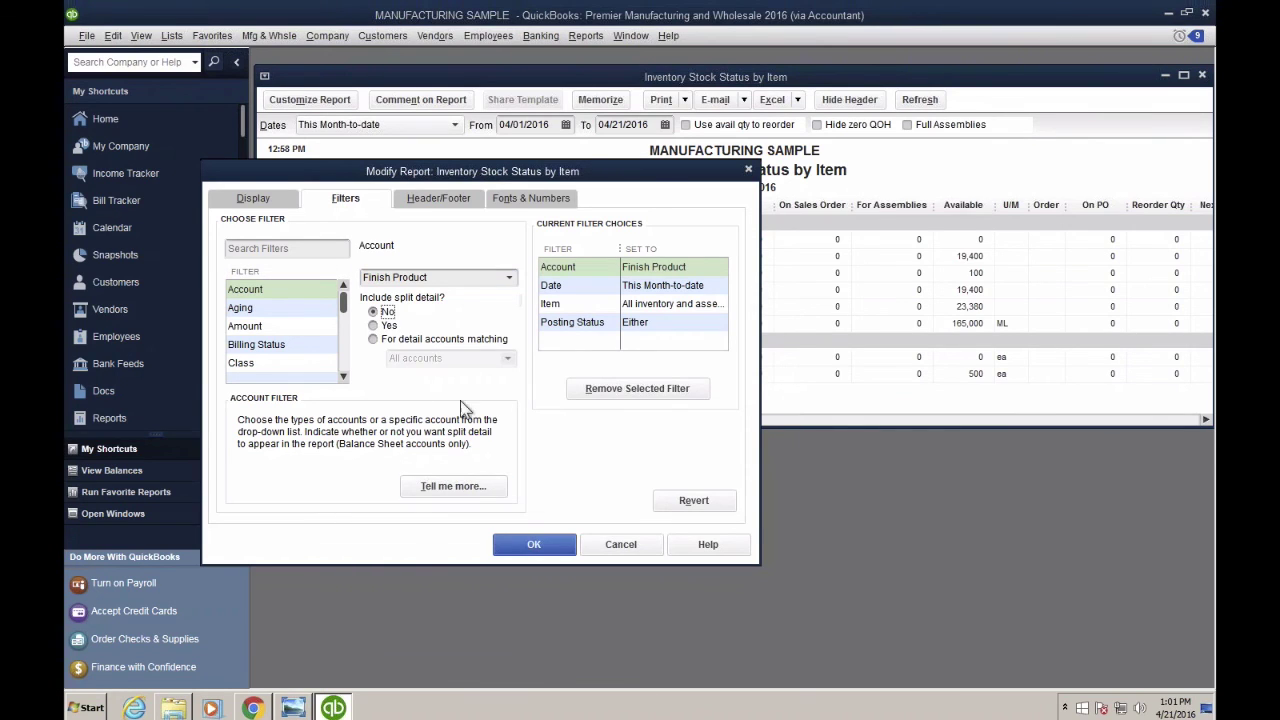
click(556, 543)
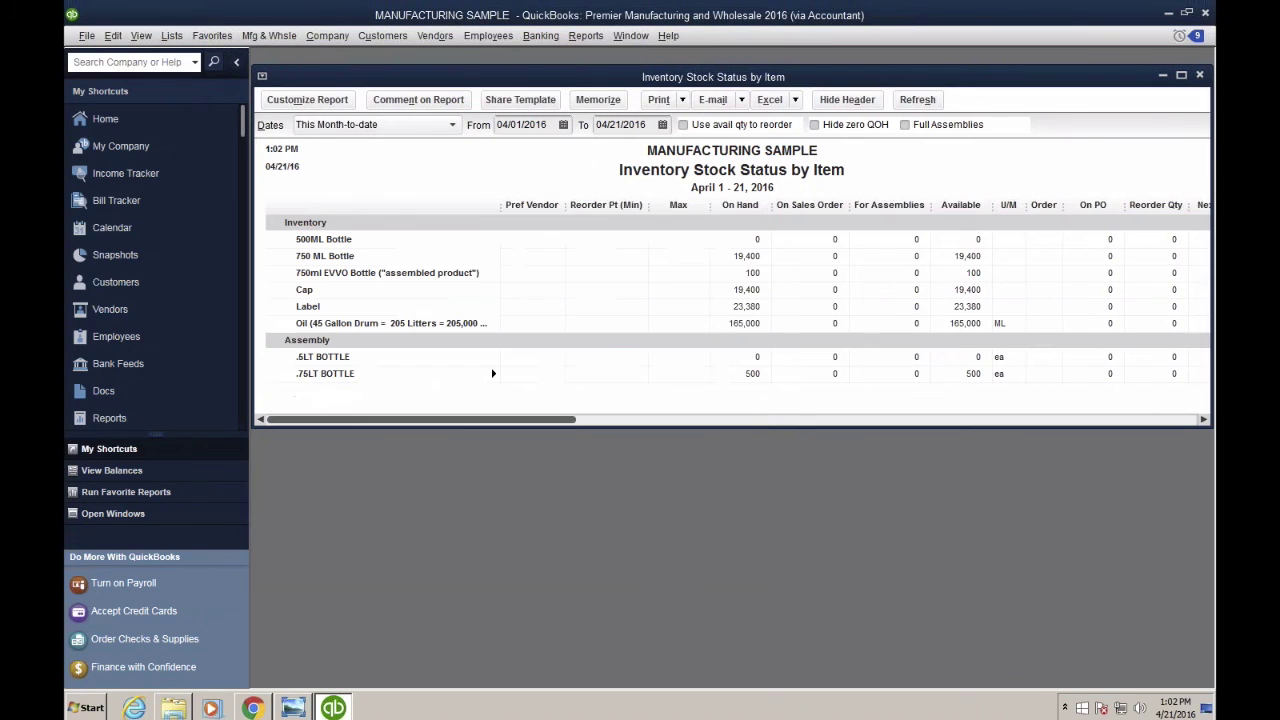
- Close the stock status report without memorizing it
click(262, 77)
click(263, 79)
click(737, 318)
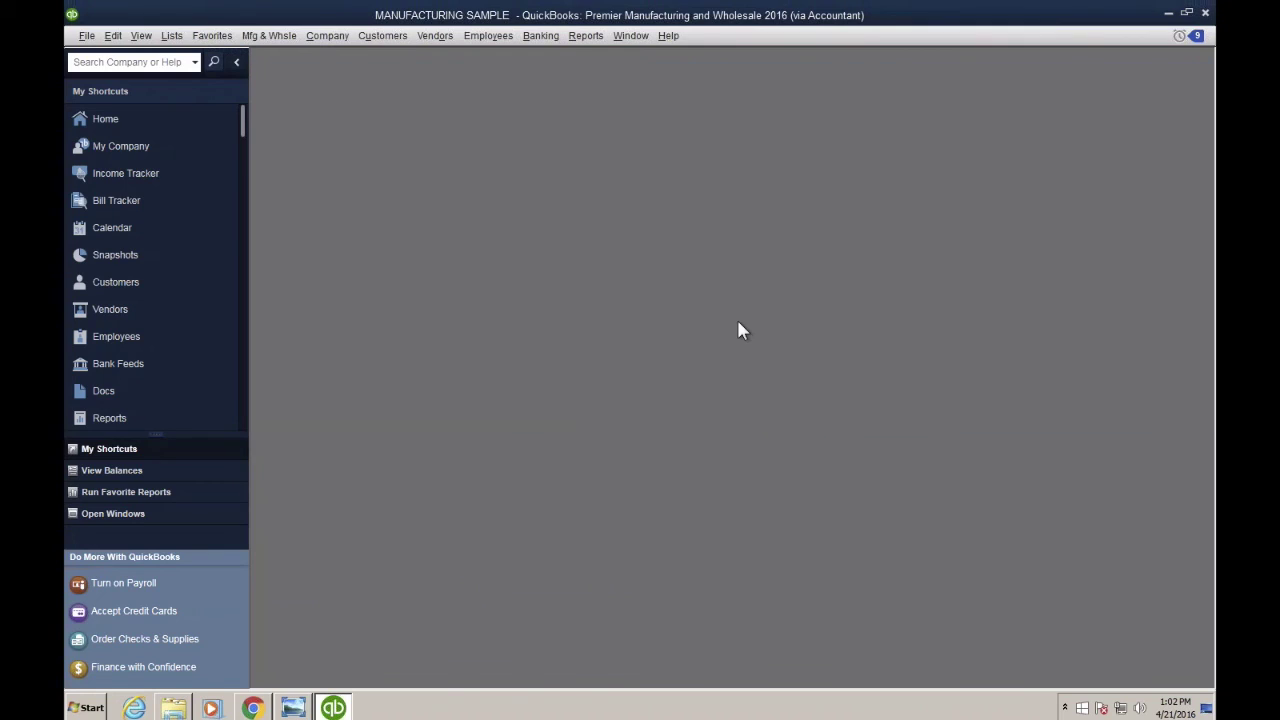
- Open the Inventory Center showing Active Inventory and Assembly items, with a wider item list
click(435, 37)
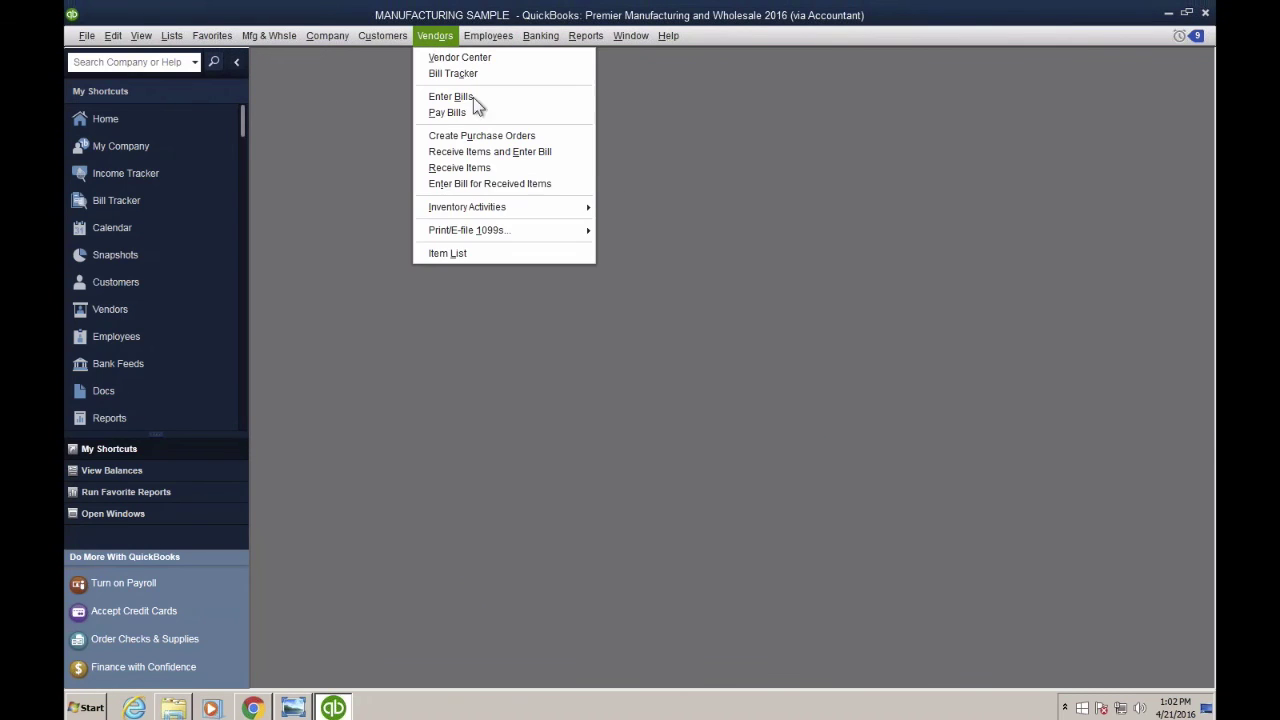
mouse_move(533, 210)
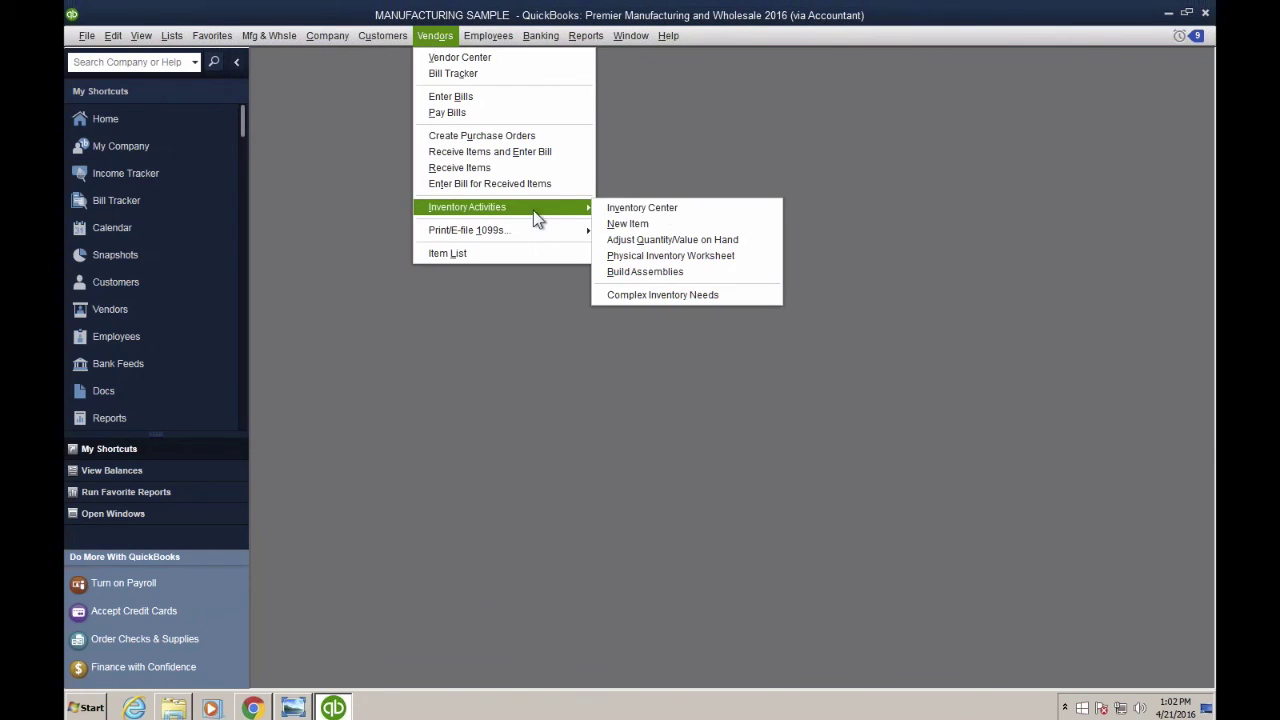
click(677, 212)
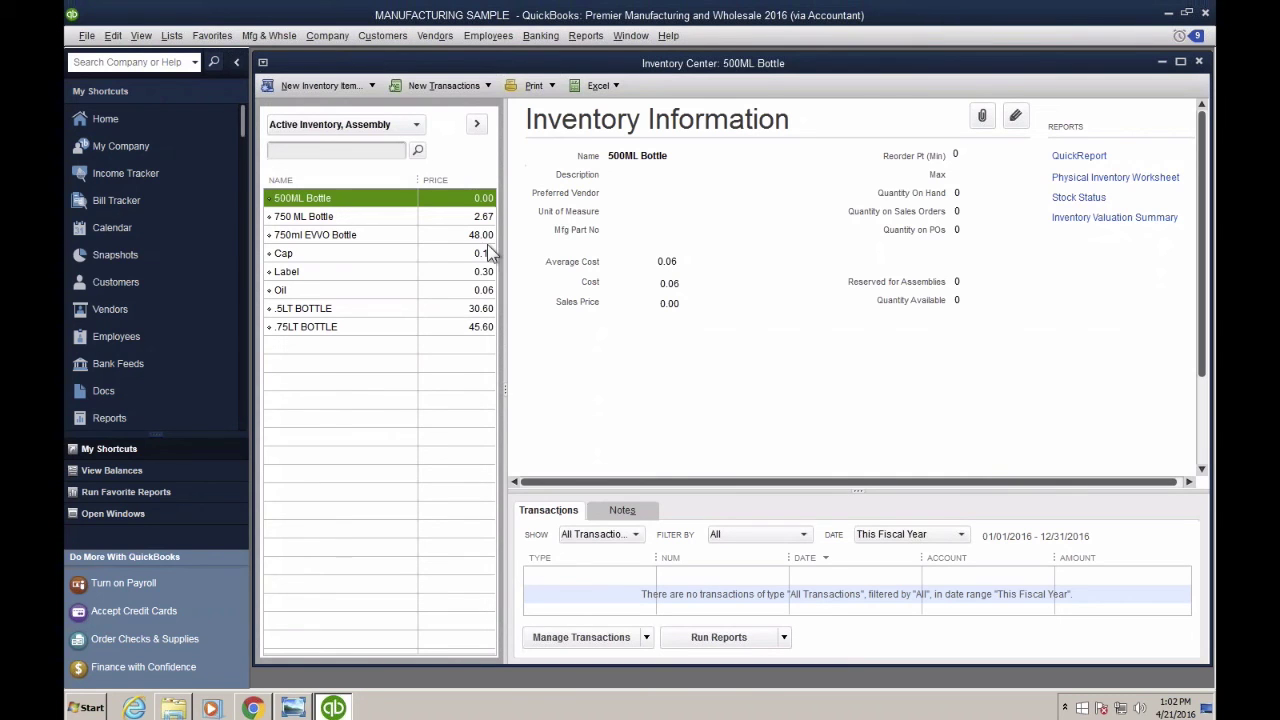
click(378, 126)
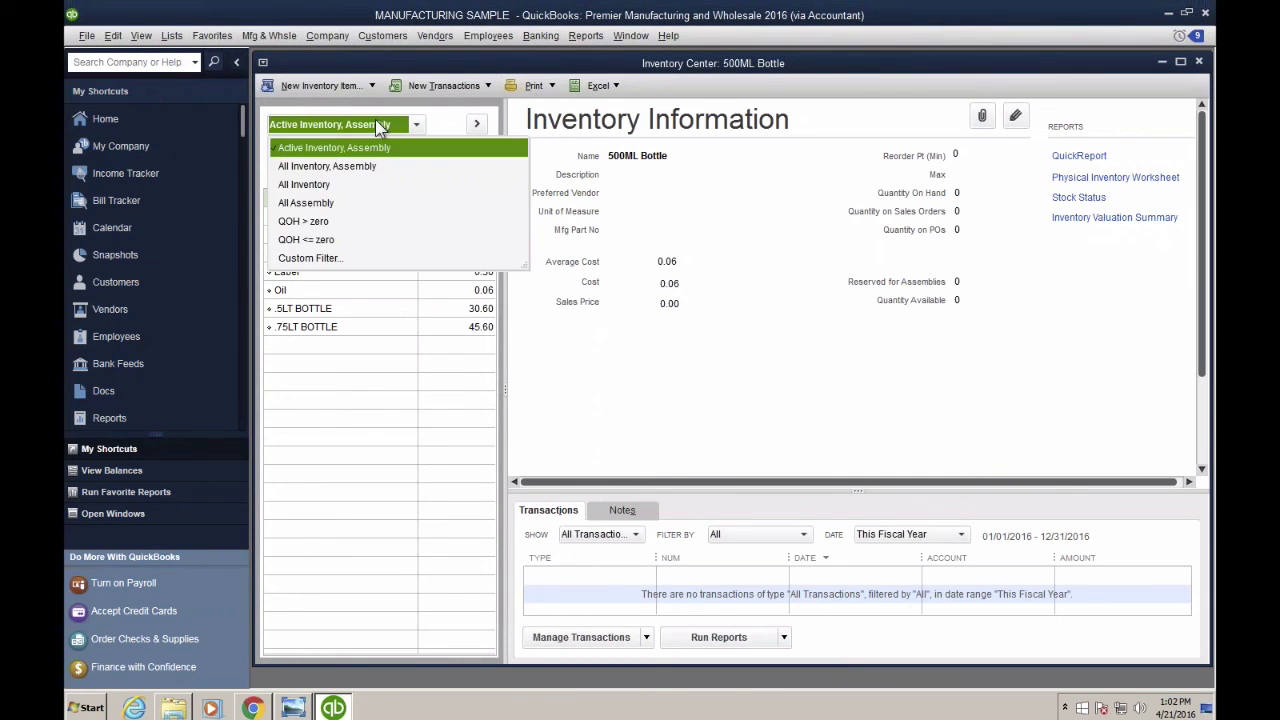
click(333, 203)
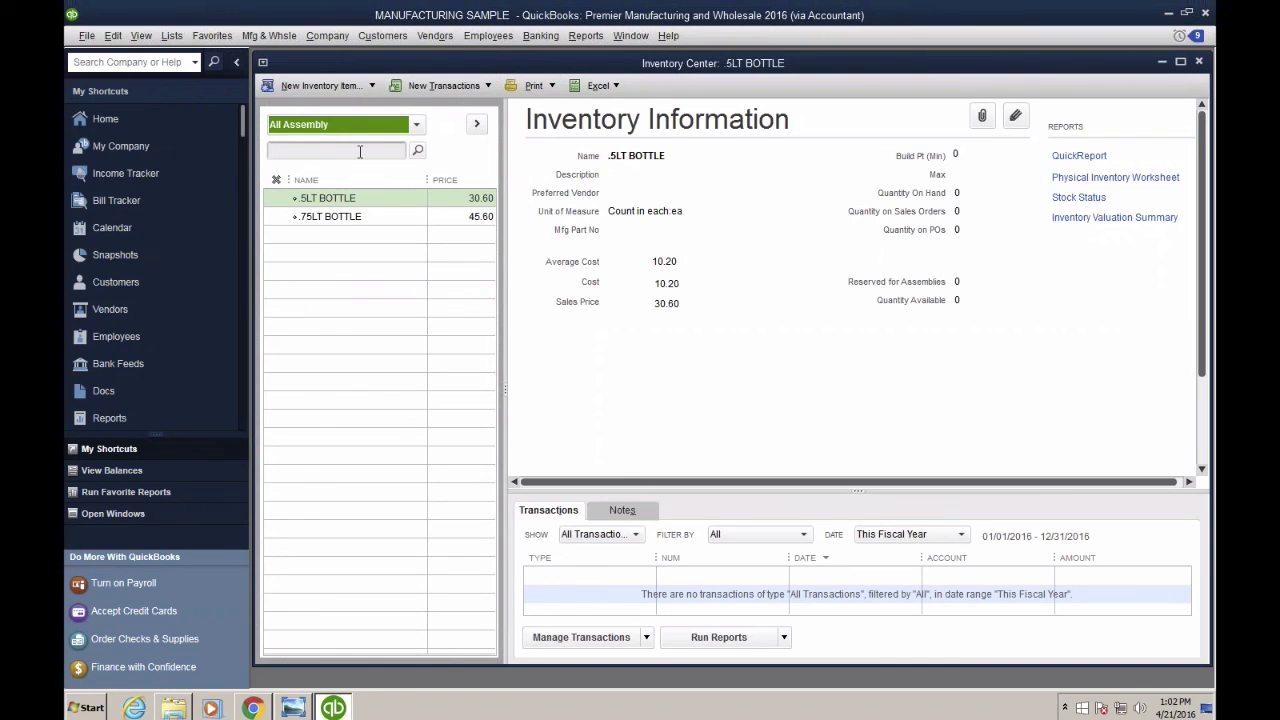
click(345, 125)
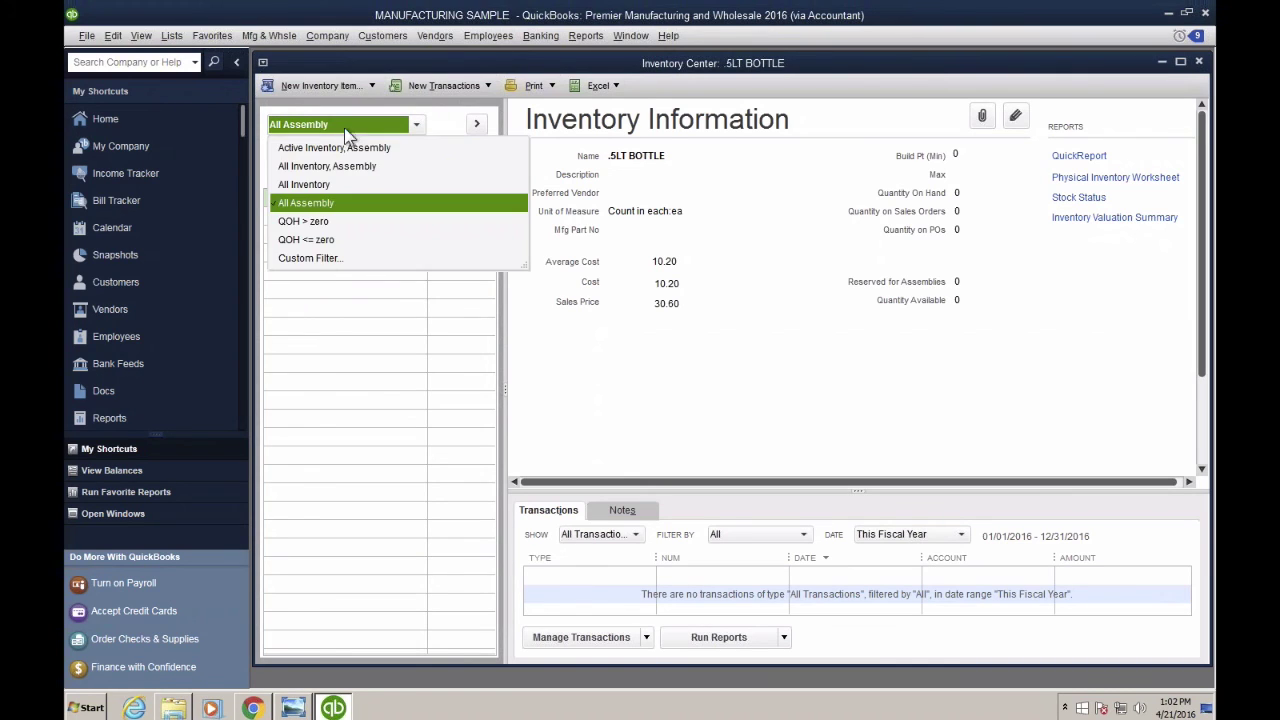
click(304, 184)
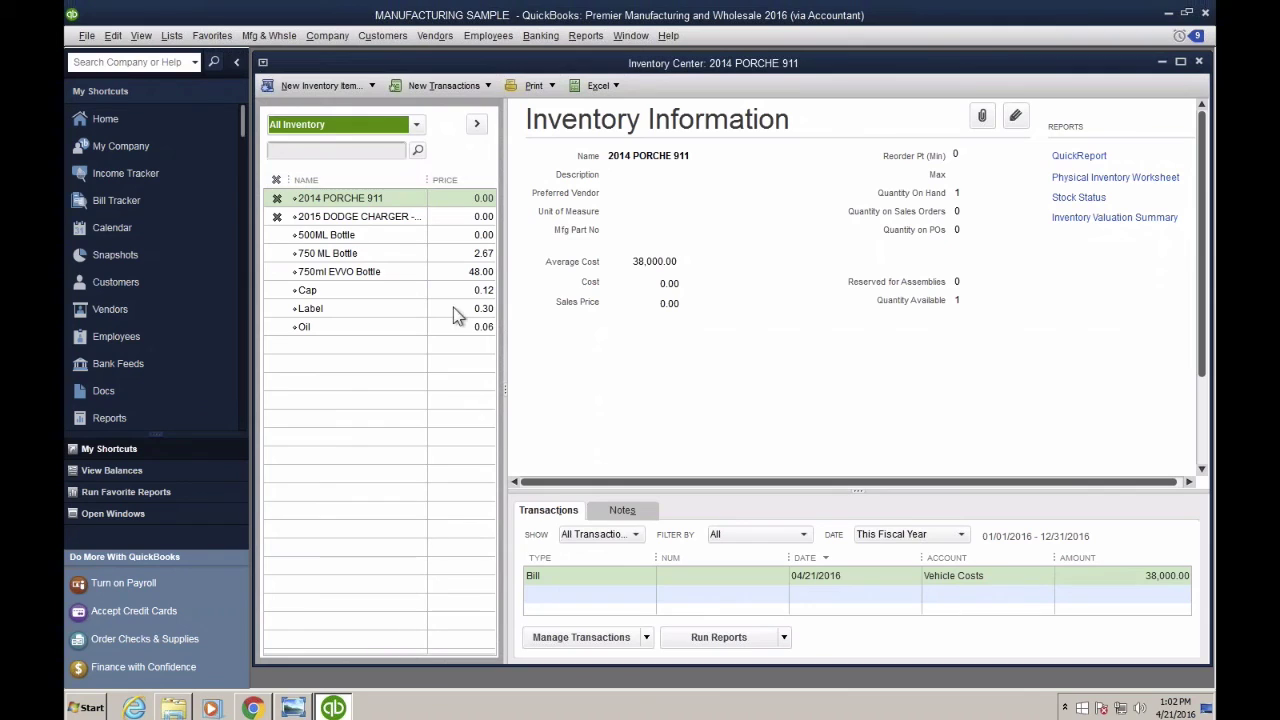
click(345, 124)
click(330, 146)
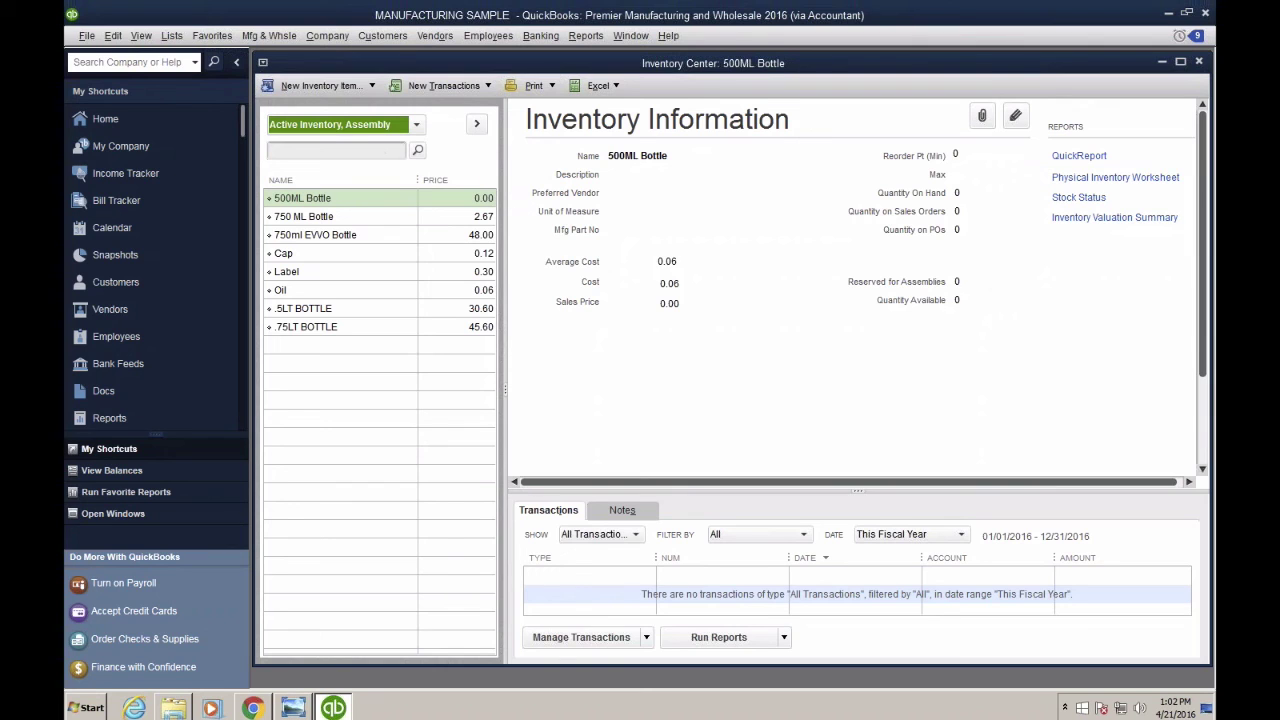
drag(503, 183, 553, 183)
double_click(323, 309)
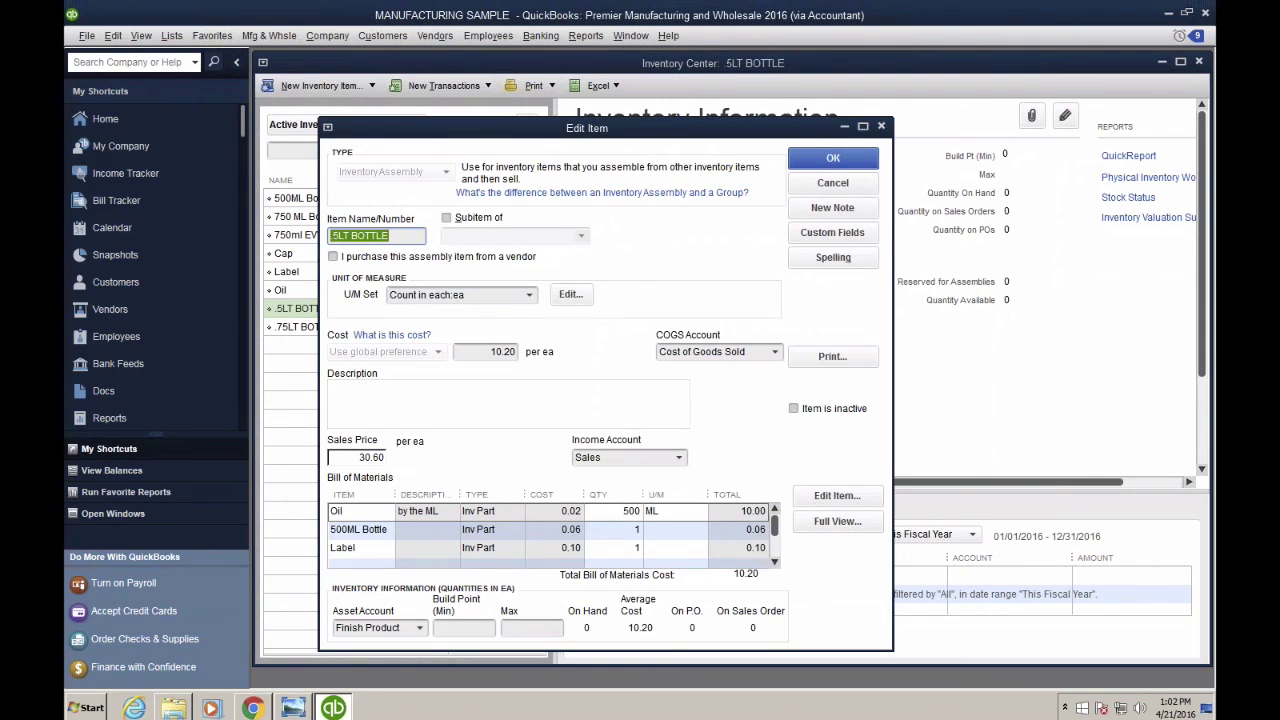
click(424, 630)
click(424, 630)
key(Escape)
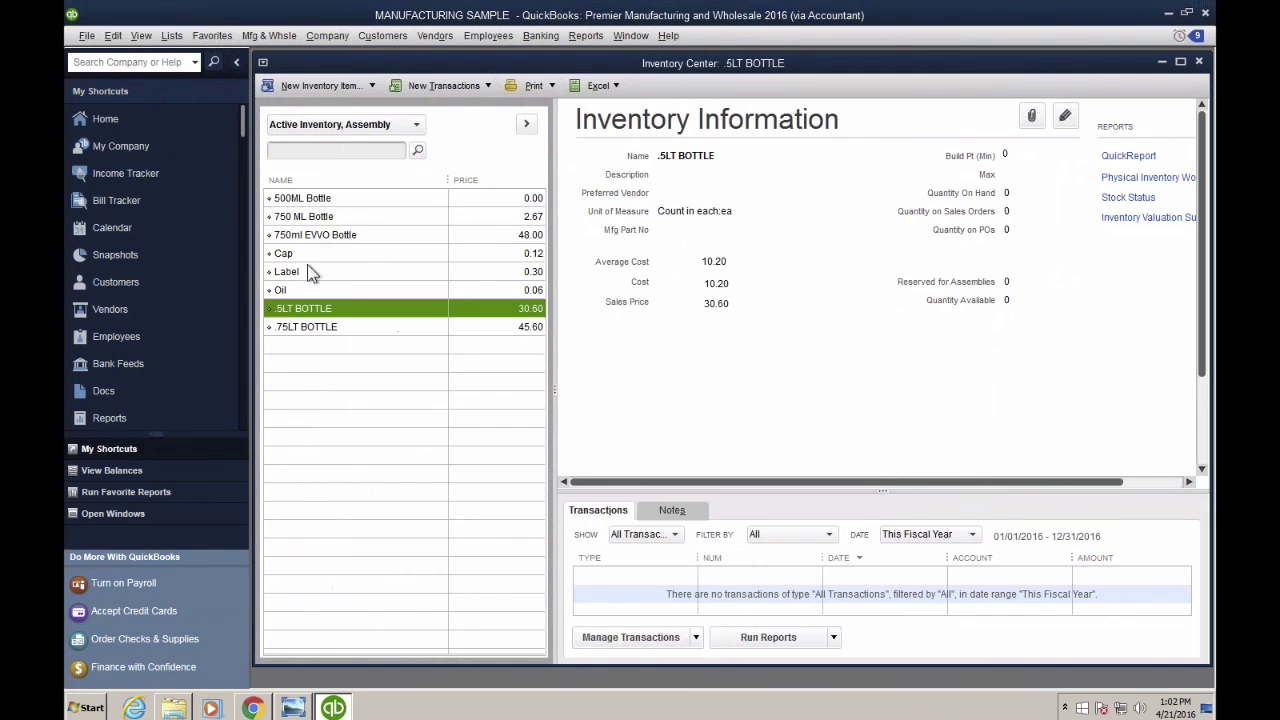
double_click(300, 327)
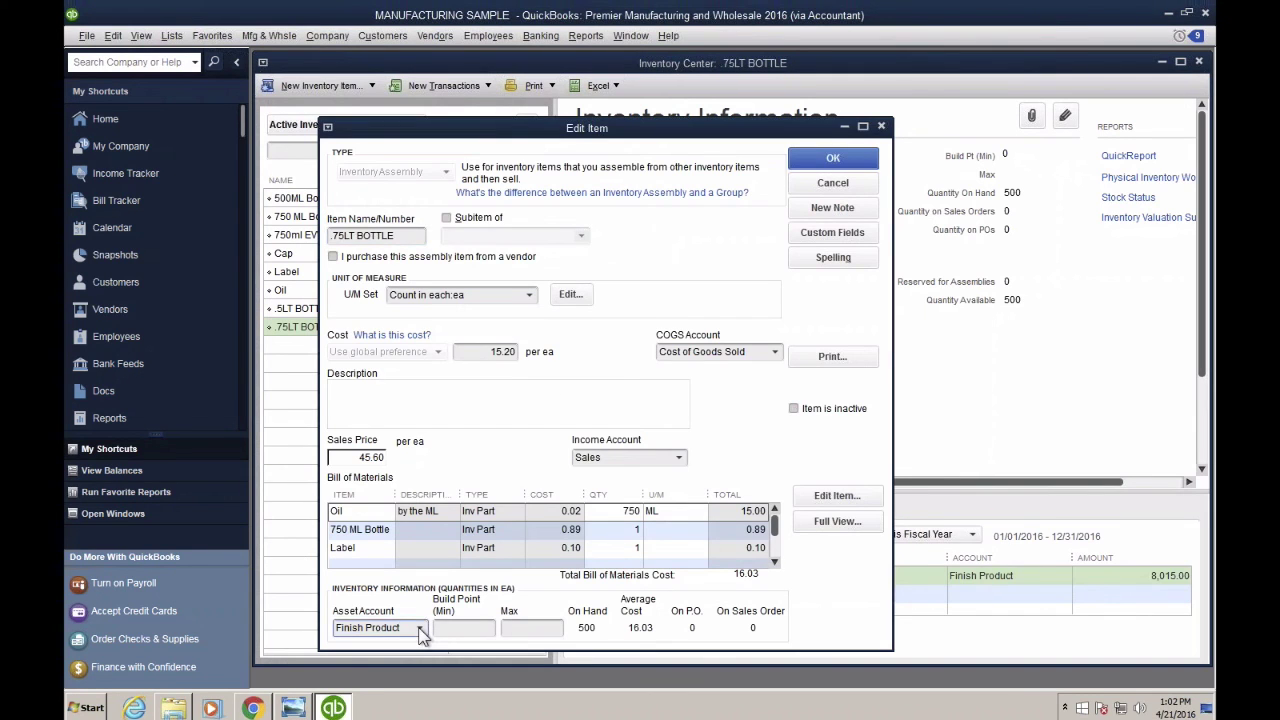
click(420, 628)
click(420, 628)
key(Escape)
double_click(303, 290)
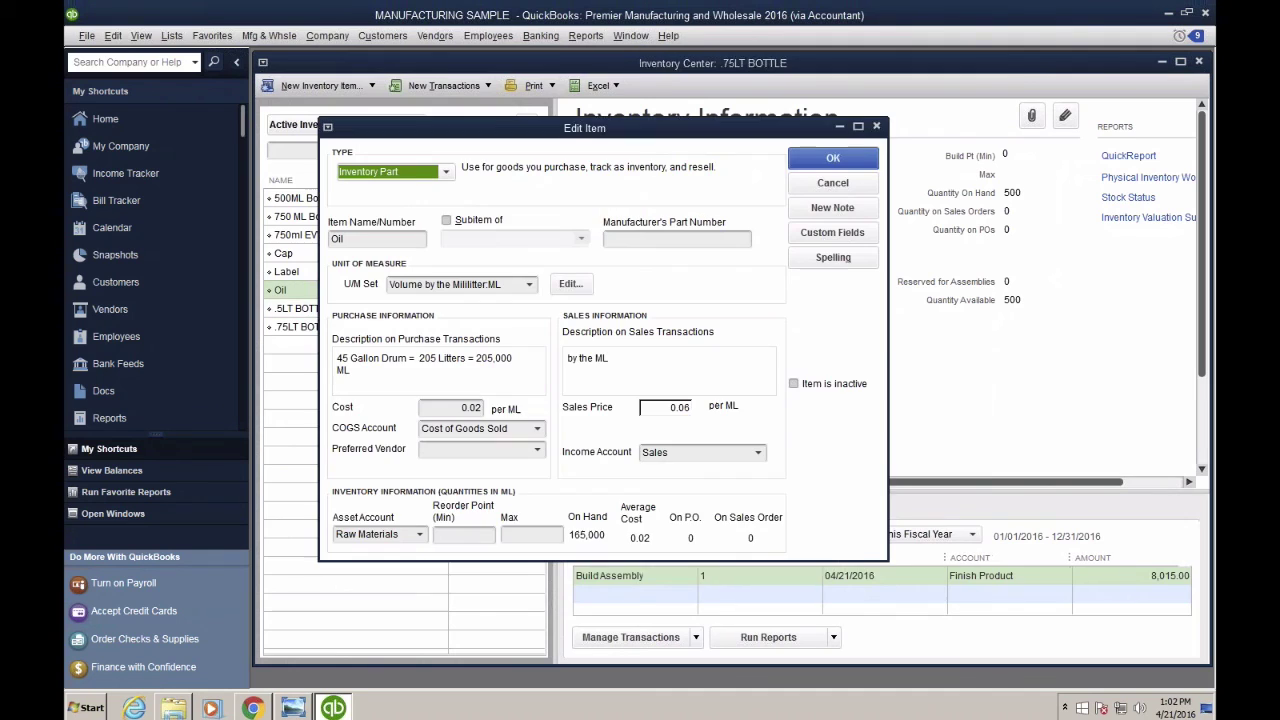
click(408, 535)
key(Escape)
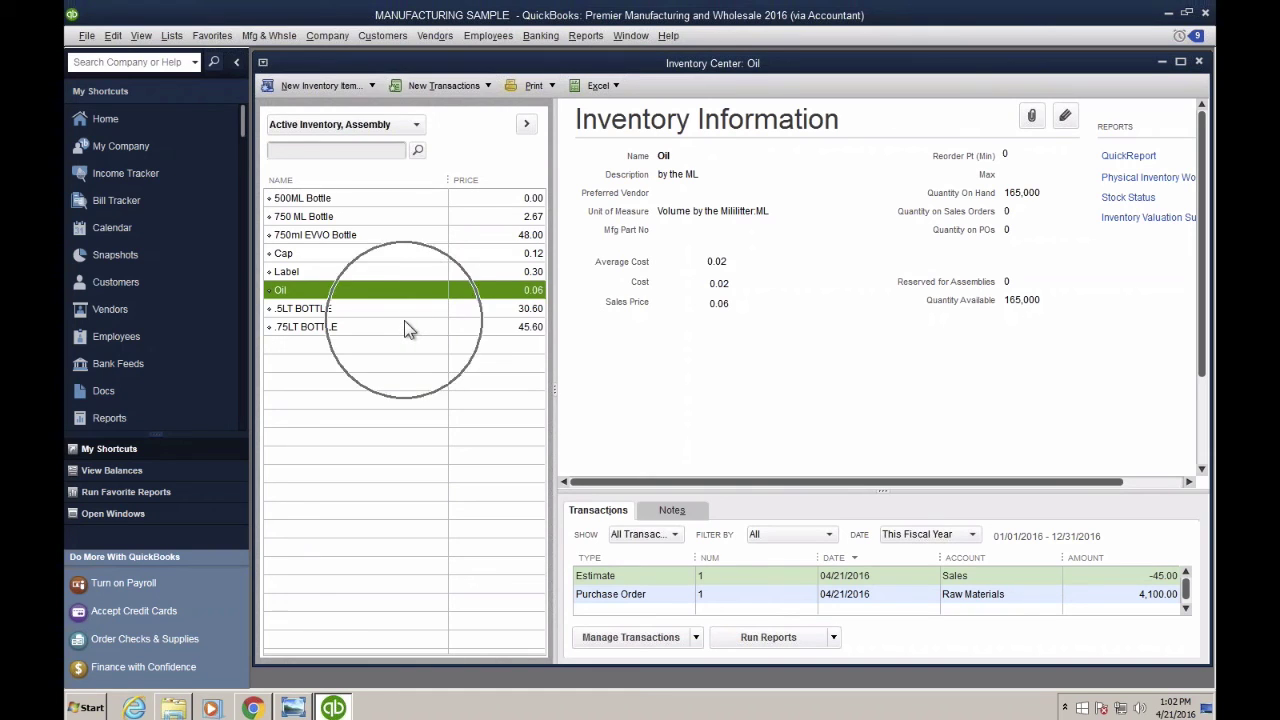
- Add an Asset Account column before Price in the item list and sort items by it
right_click(368, 378)
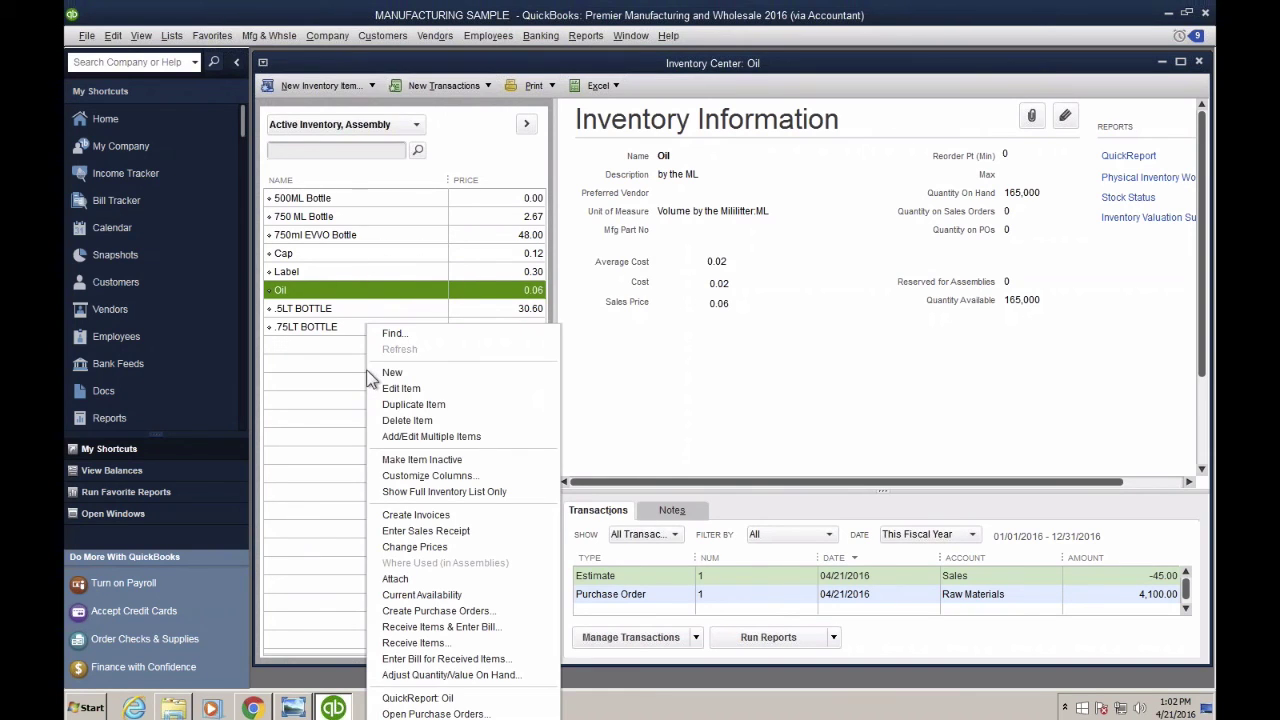
click(455, 478)
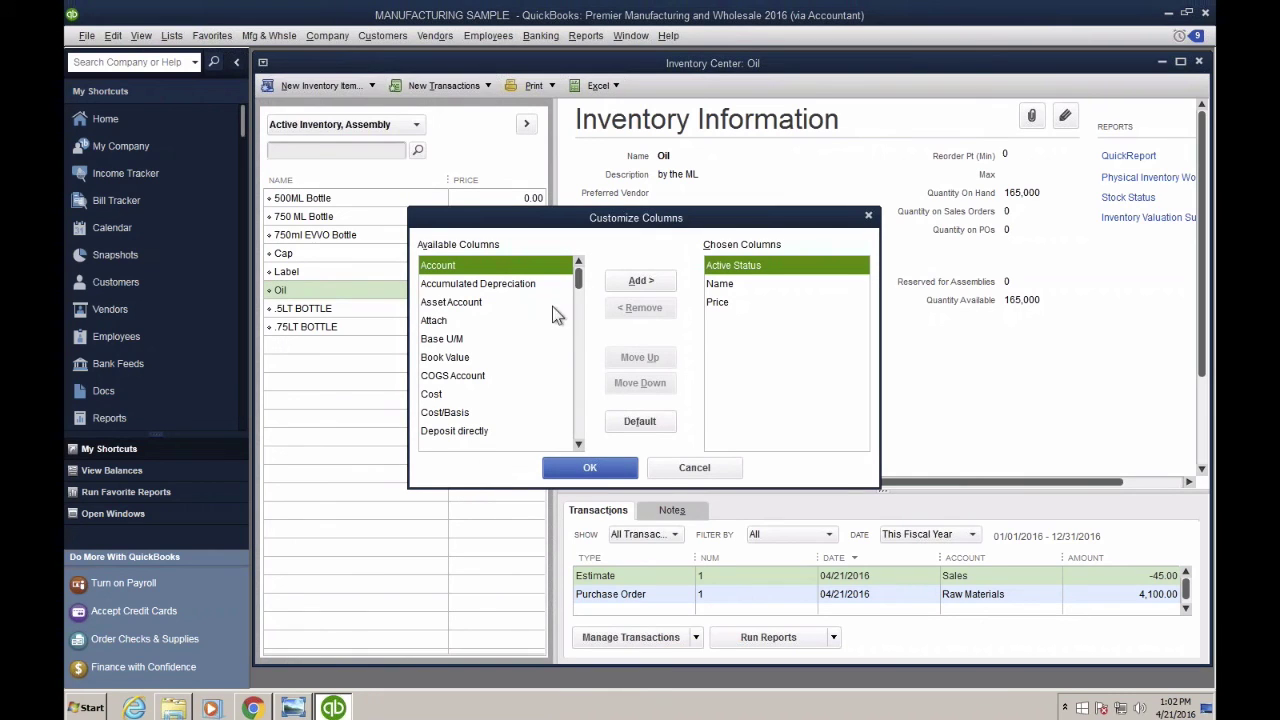
click(485, 303)
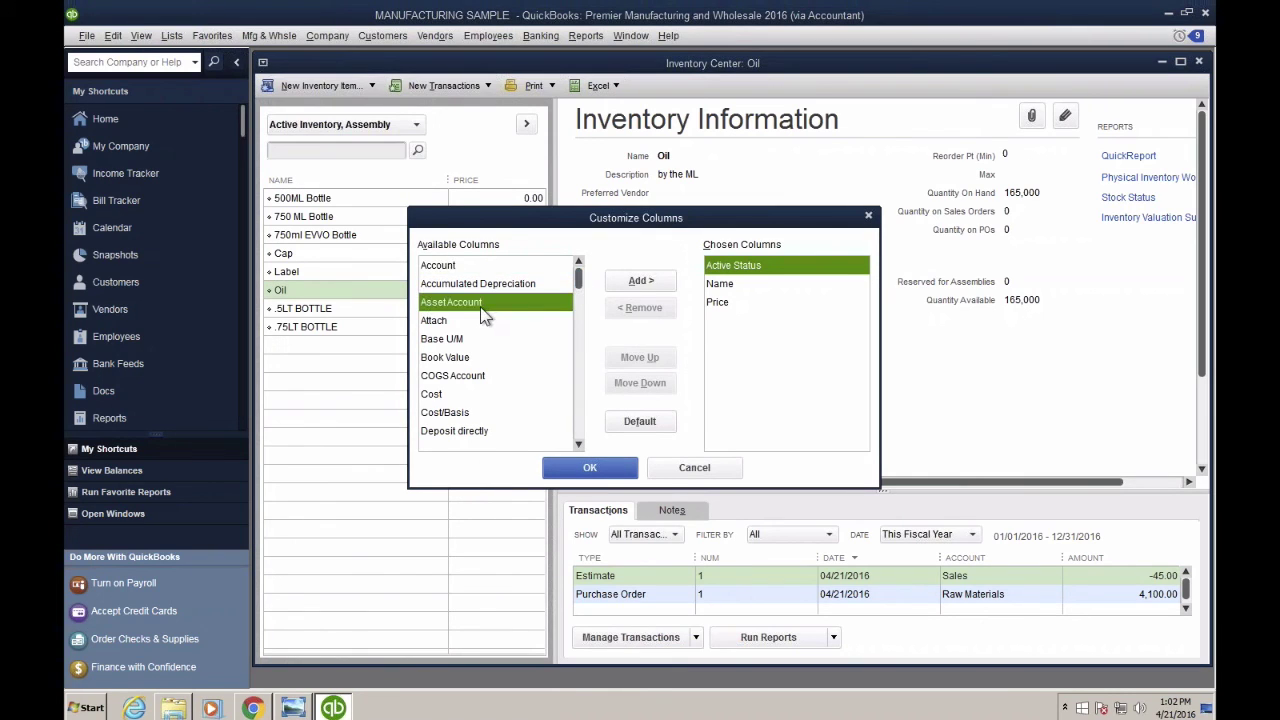
click(645, 281)
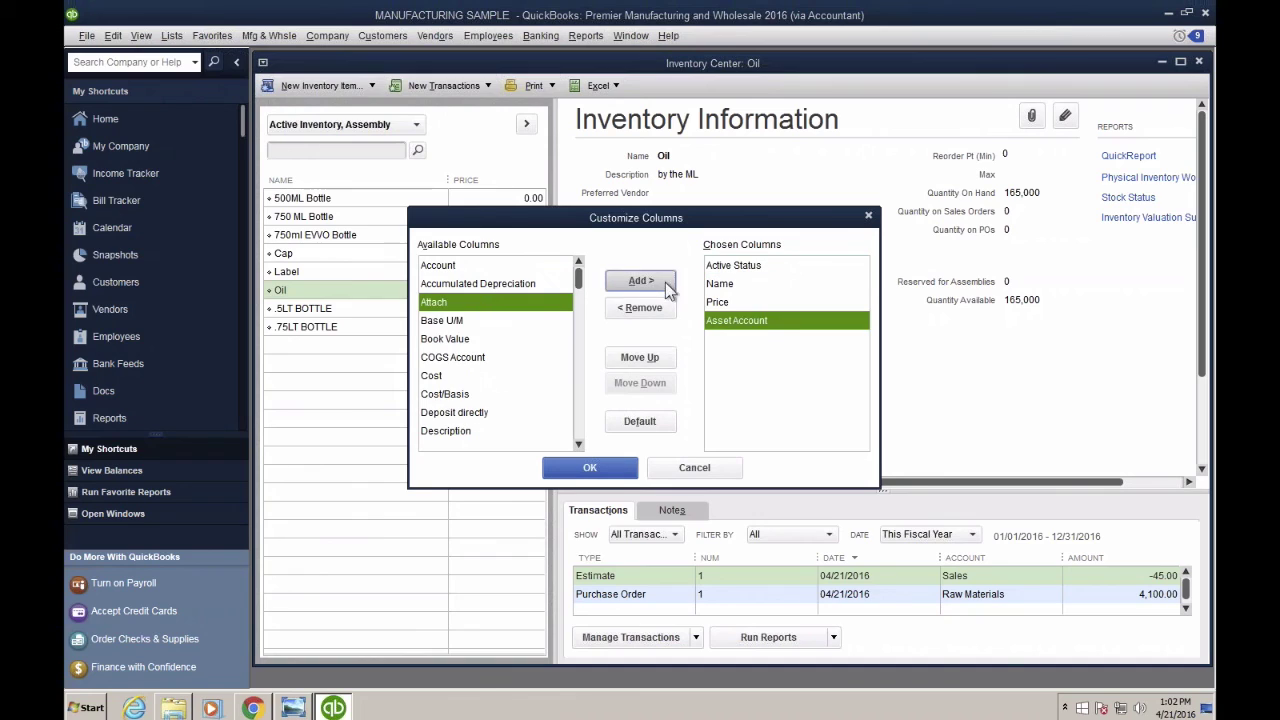
click(645, 358)
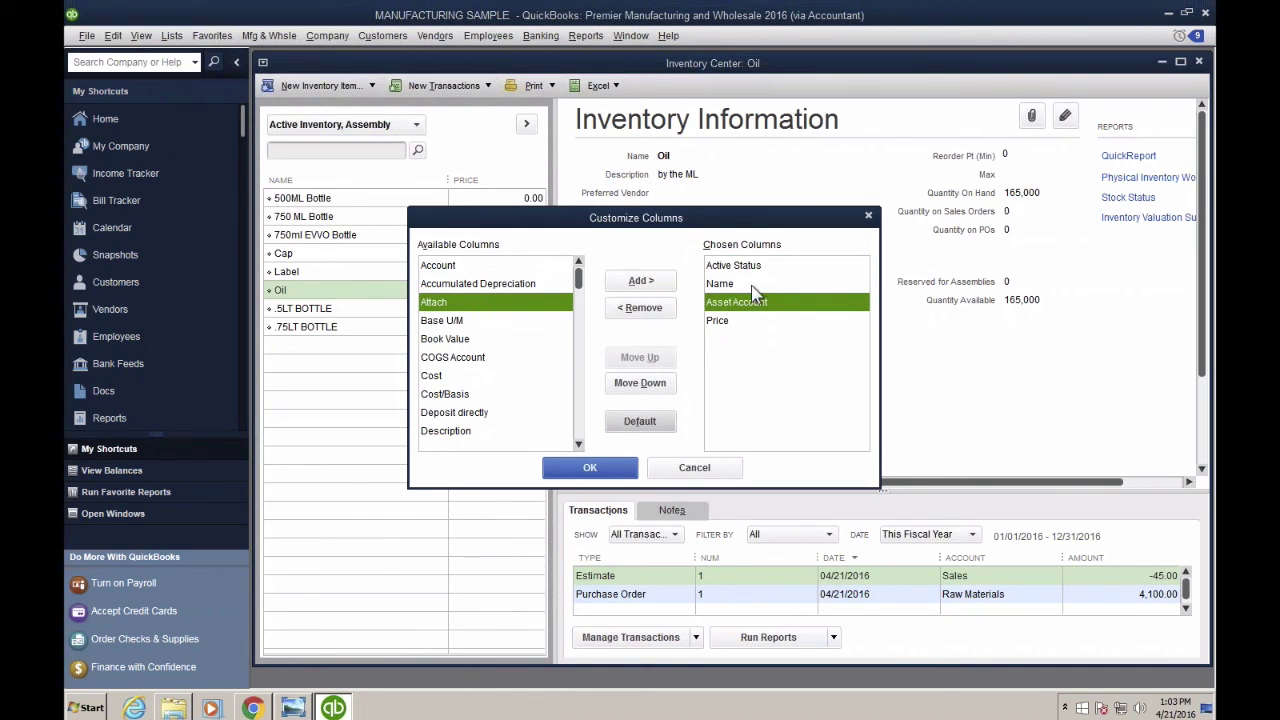
click(588, 468)
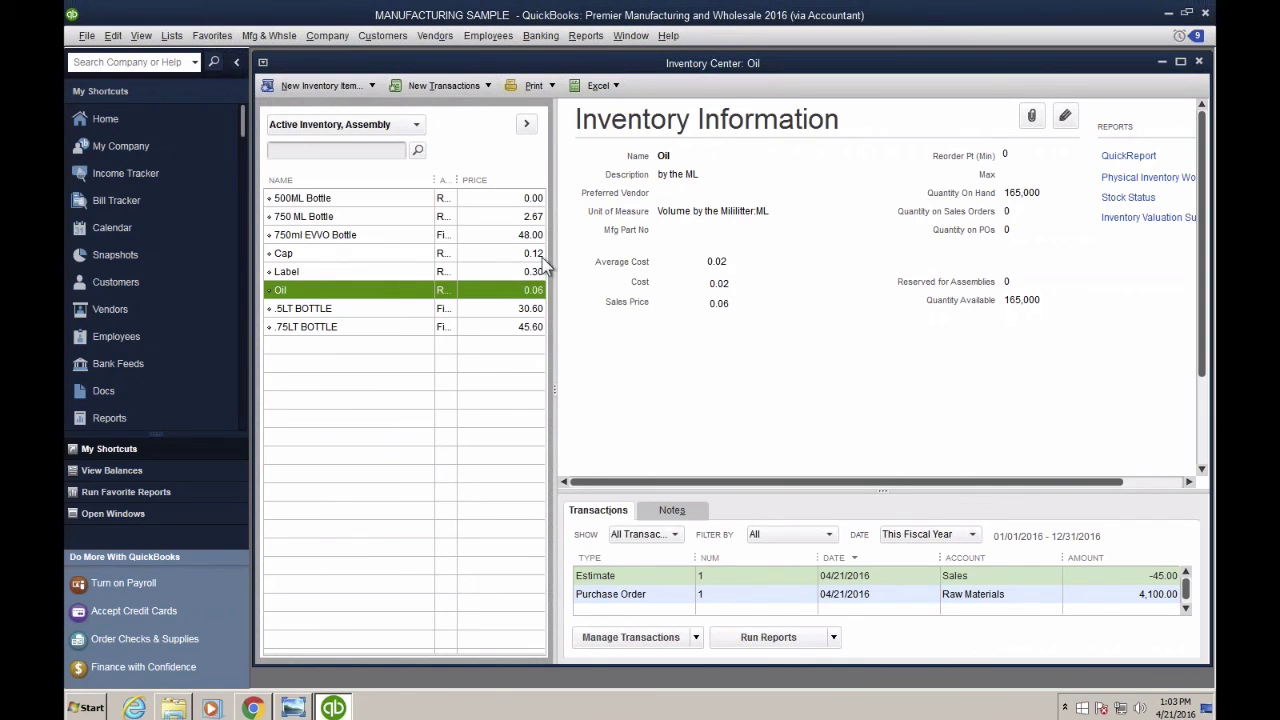
drag(565, 190, 650, 186)
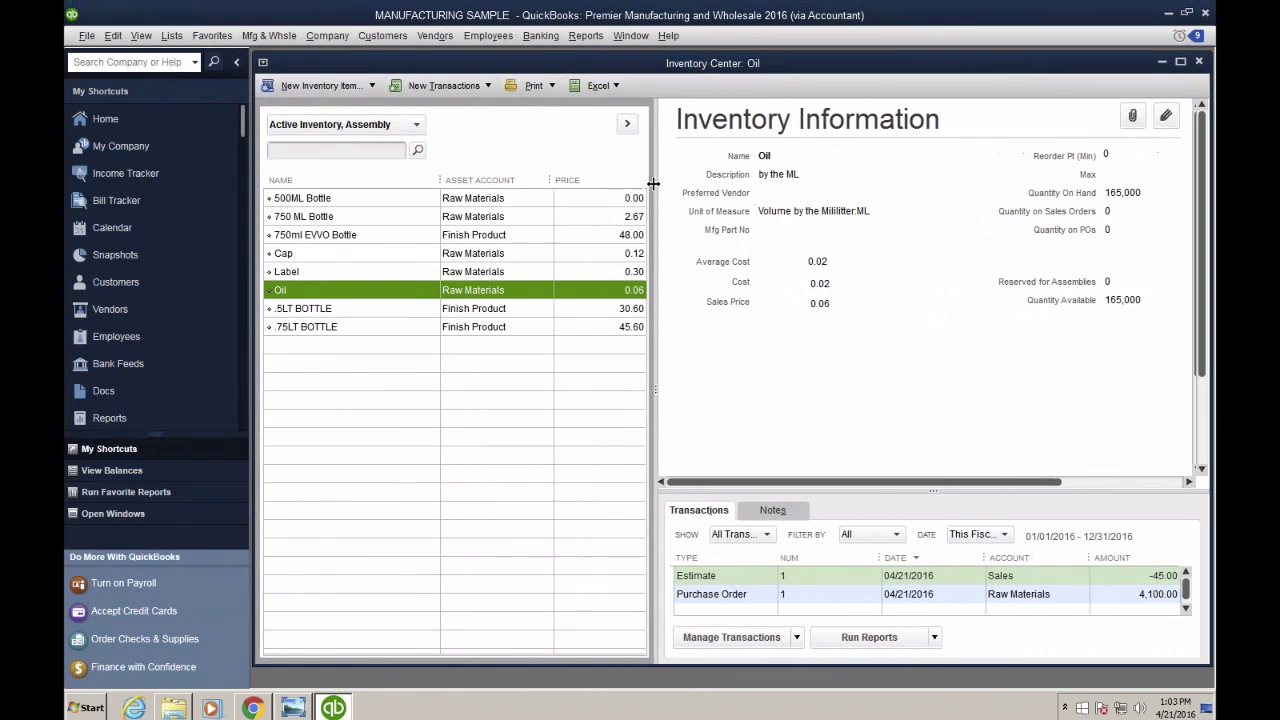
drag(432, 188, 414, 186)
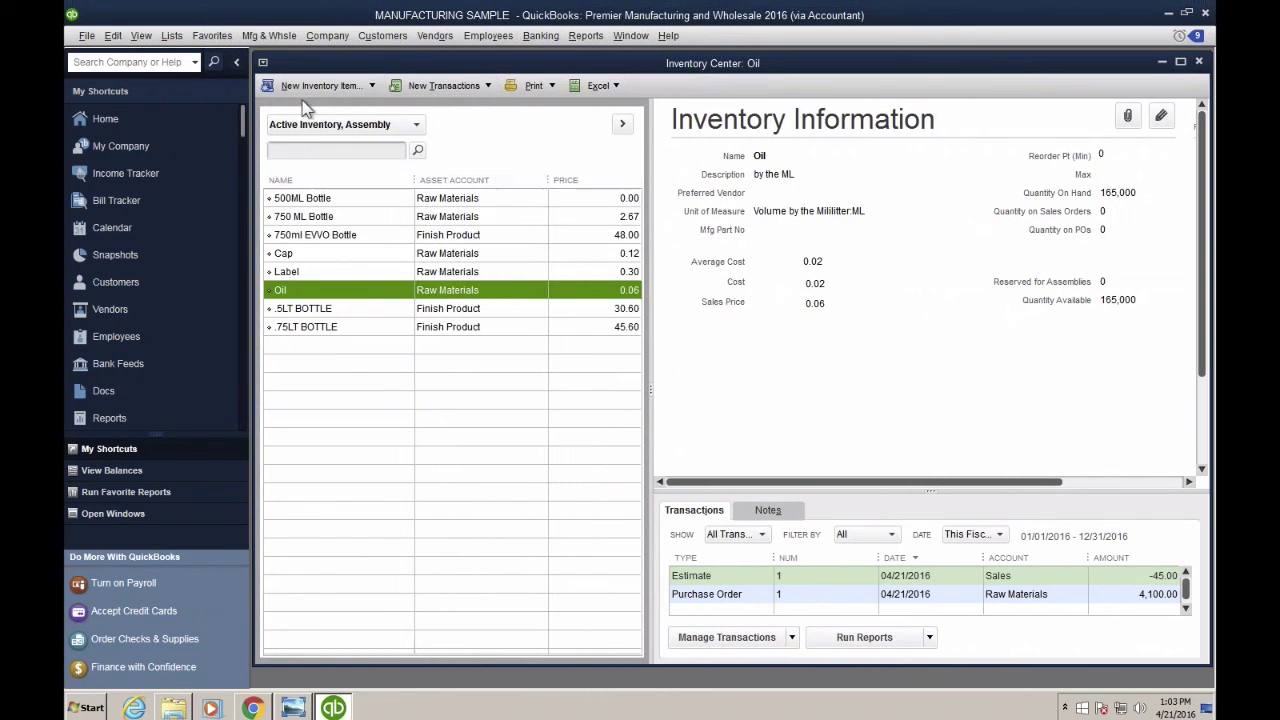
click(236, 62)
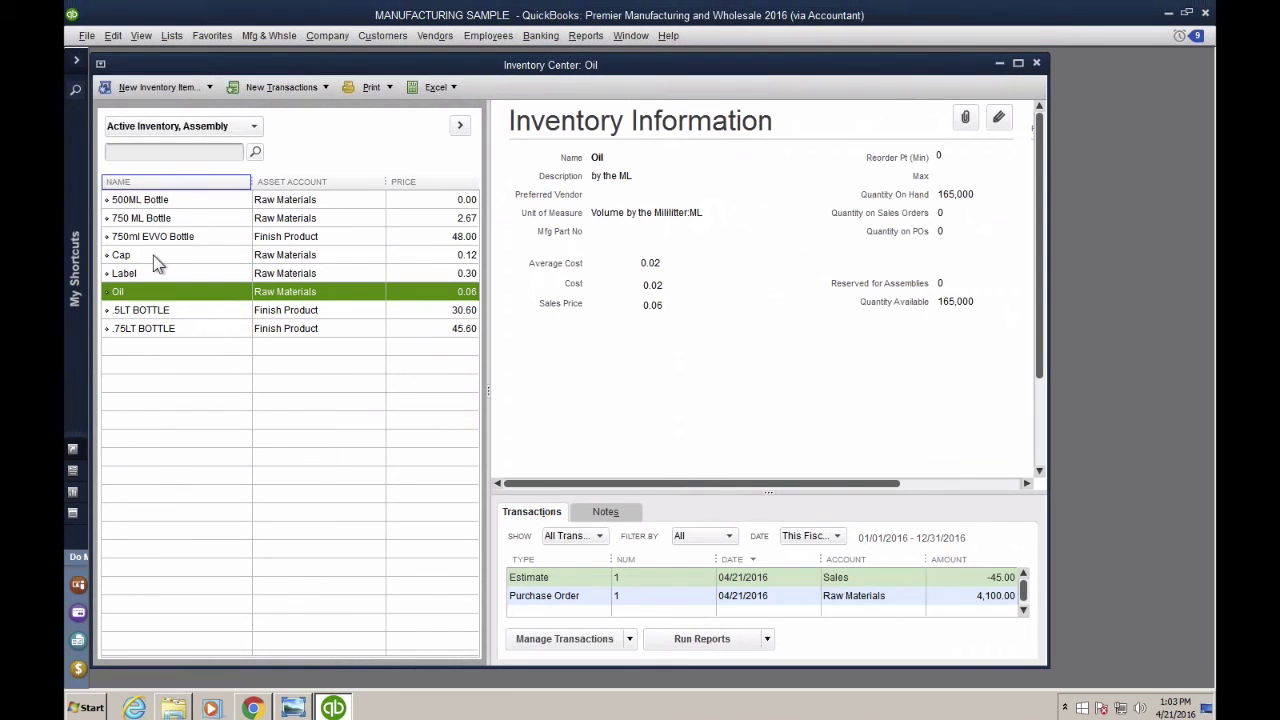
click(305, 186)
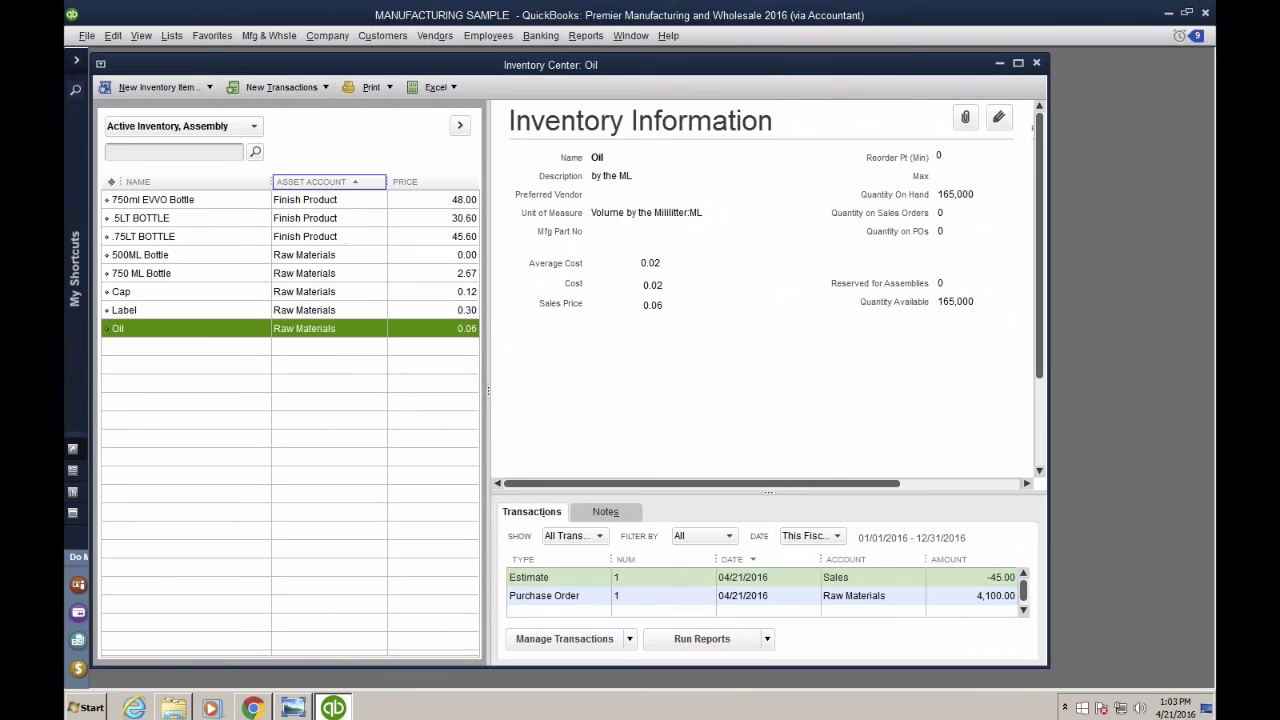
- Make the 750ml EVVO Bottle inactive despite its stock on hand, then return to the slideshow
click(324, 205)
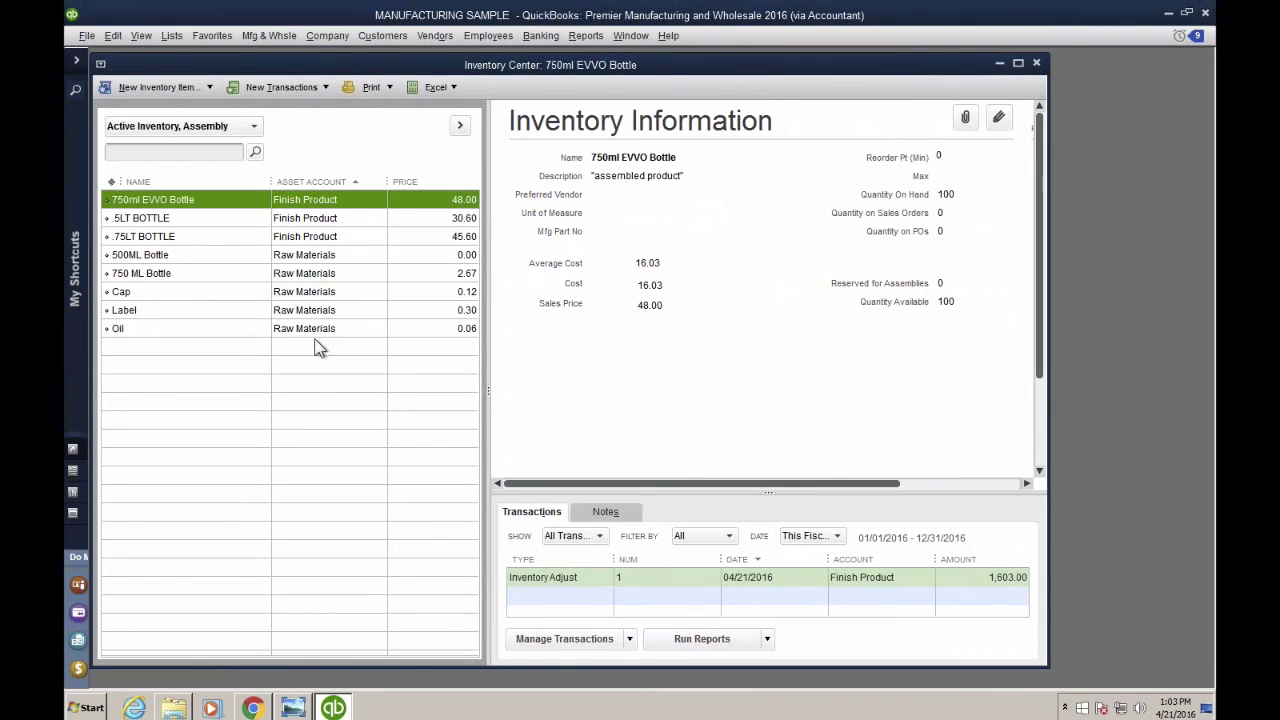
right_click(181, 198)
click(174, 199)
right_click(172, 199)
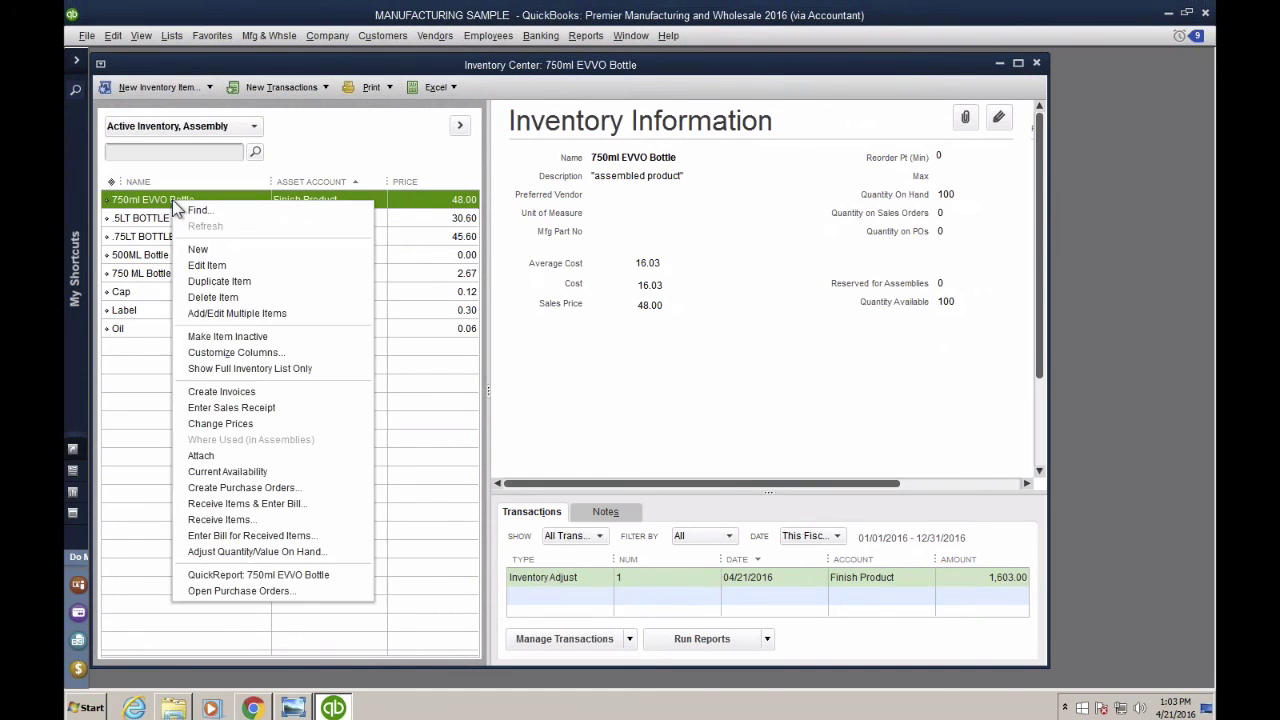
click(240, 337)
click(589, 415)
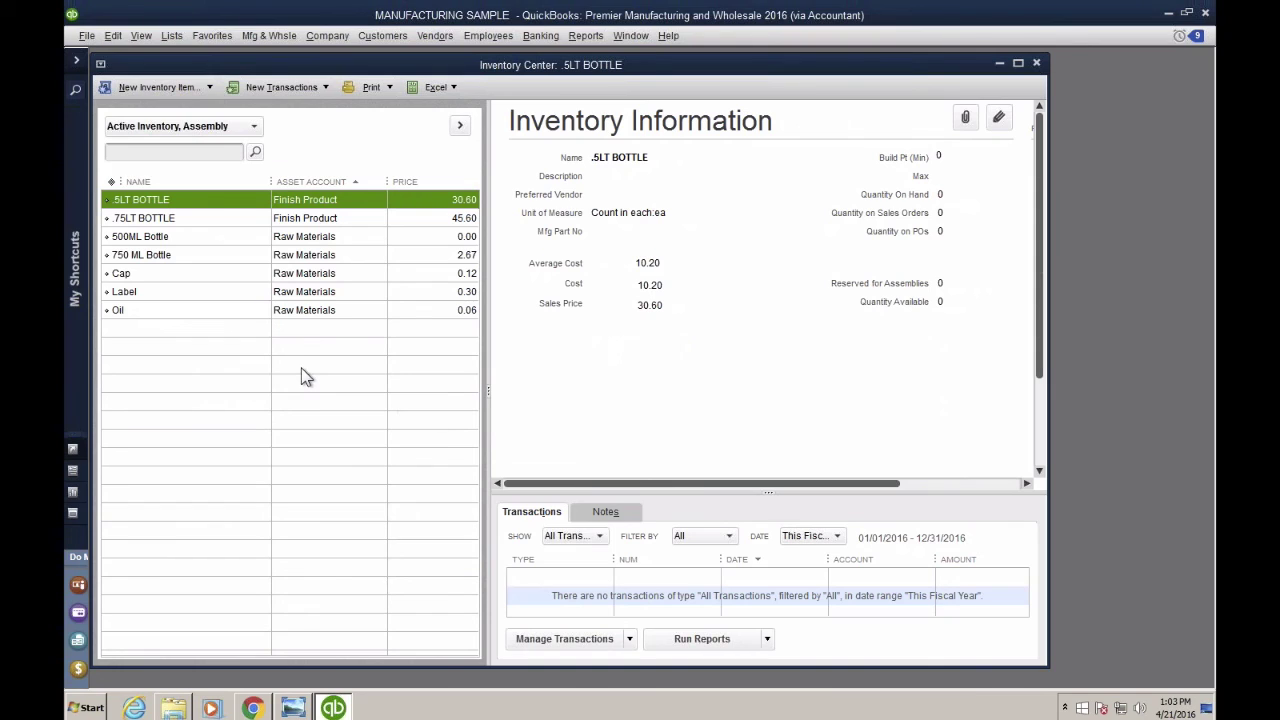
key(super+Tab)
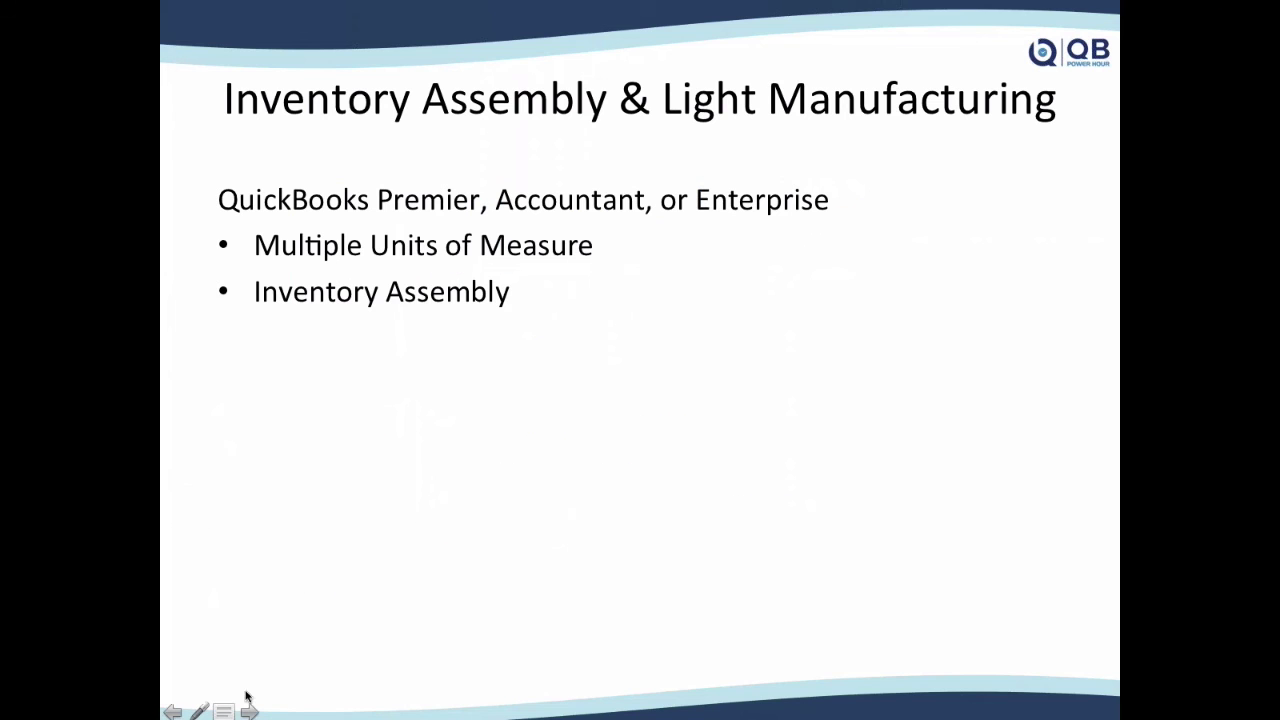
- Advance the slideshow to the Upcoming slide
click(249, 711)
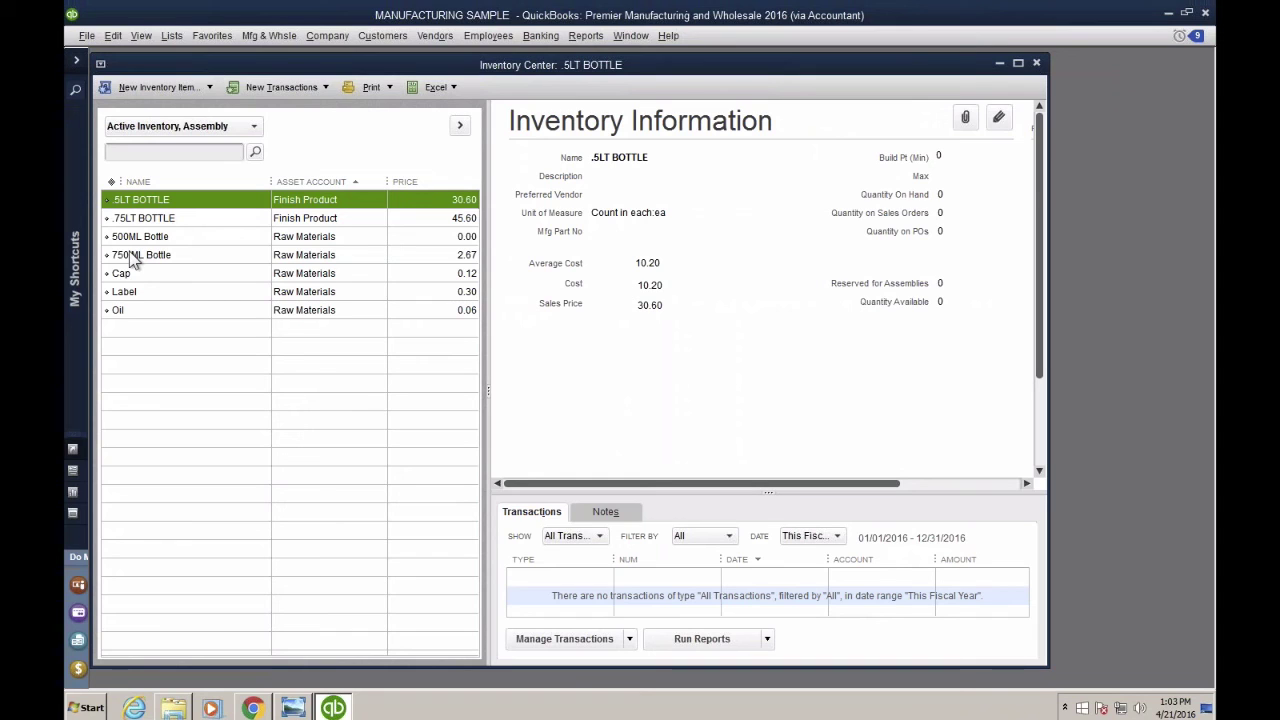
- Create Inventory Part BOX with cost 0.25 and Sales as the income account
right_click(167, 393)
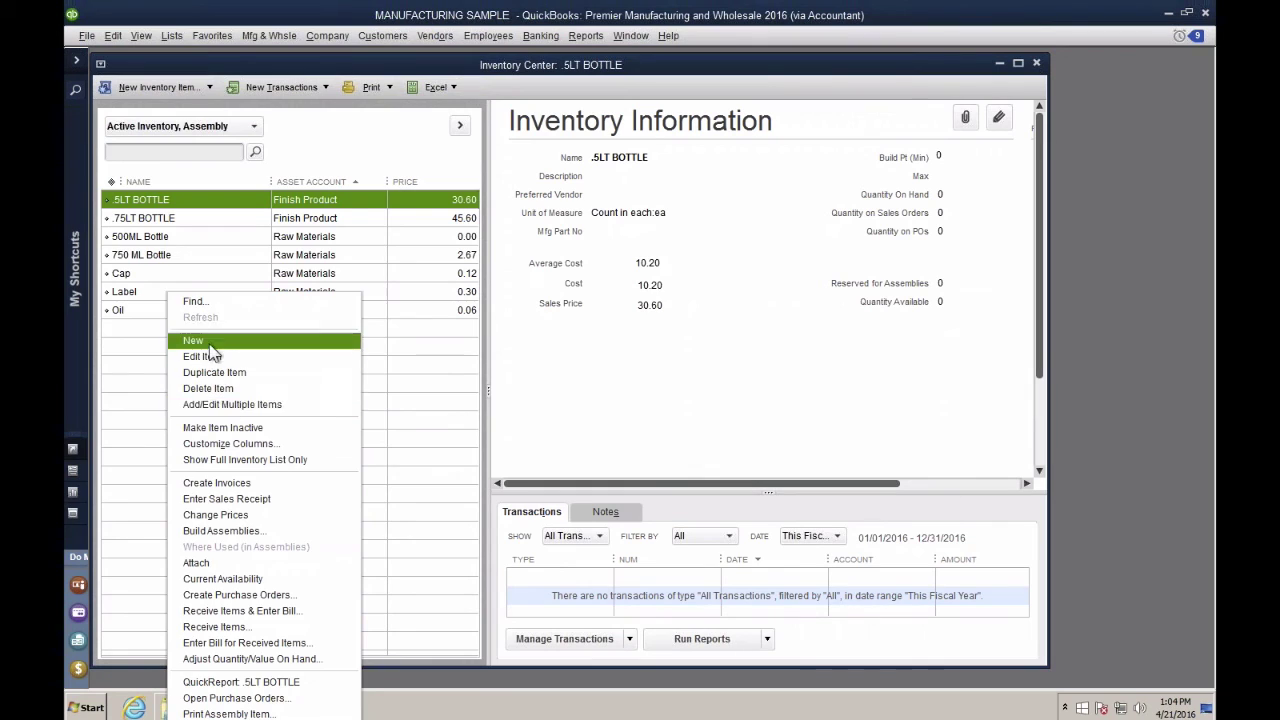
click(205, 341)
click(237, 231)
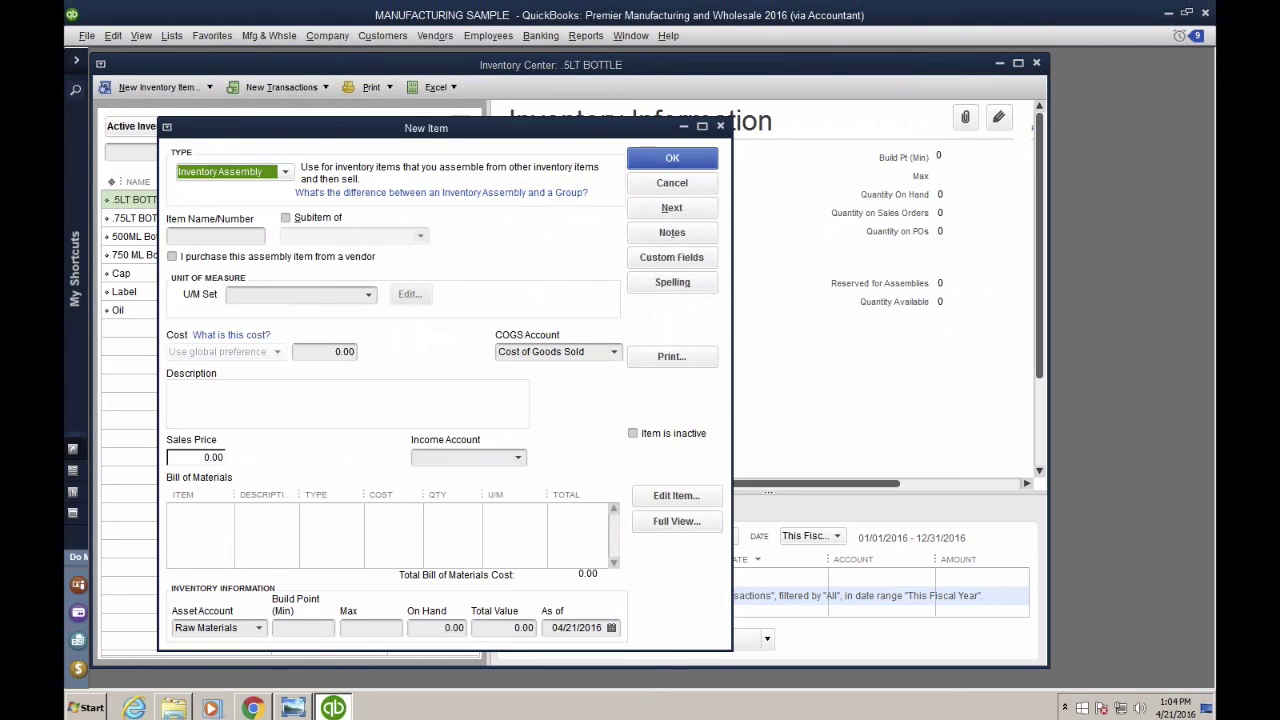
click(224, 176)
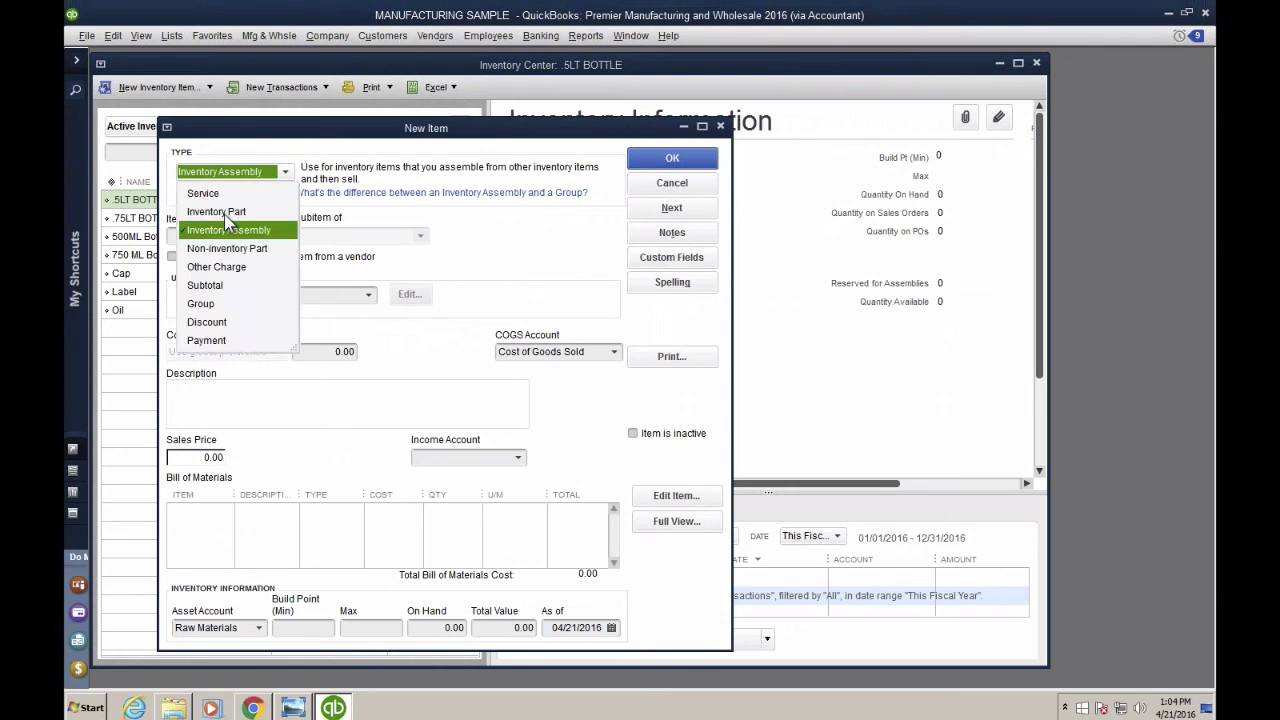
click(224, 213)
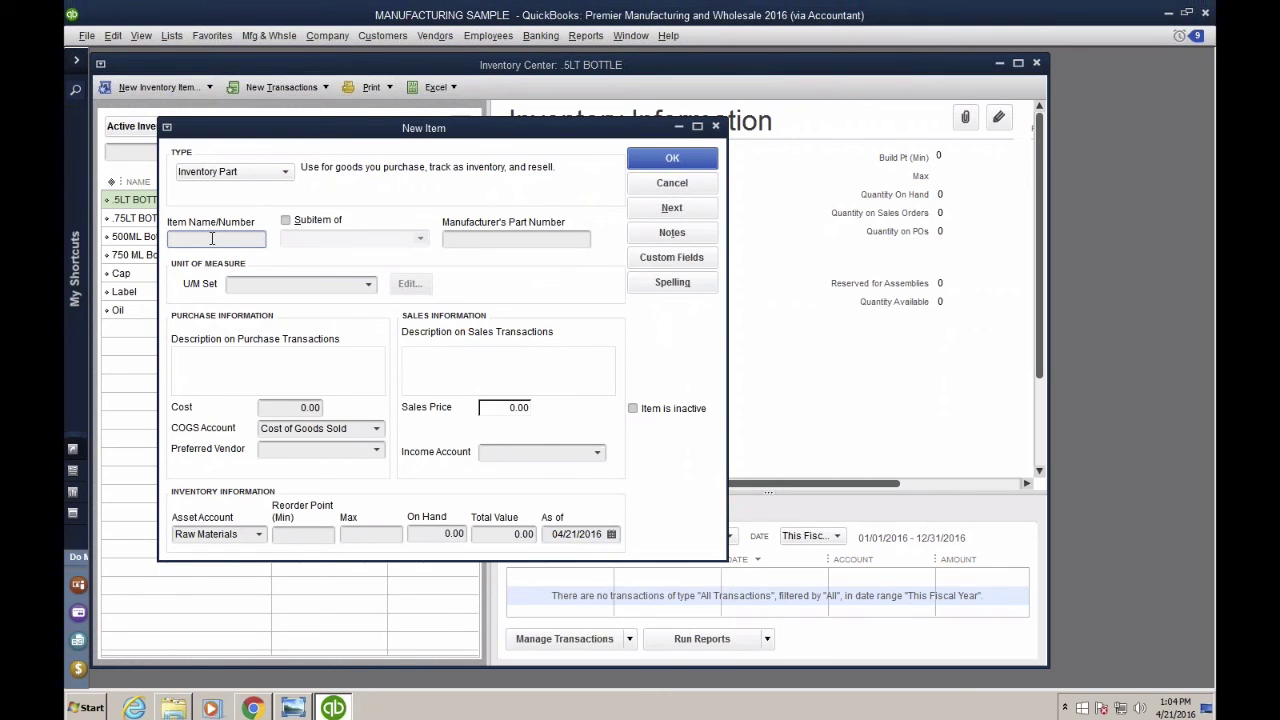
text(BOX)
click(296, 407)
text(.25)
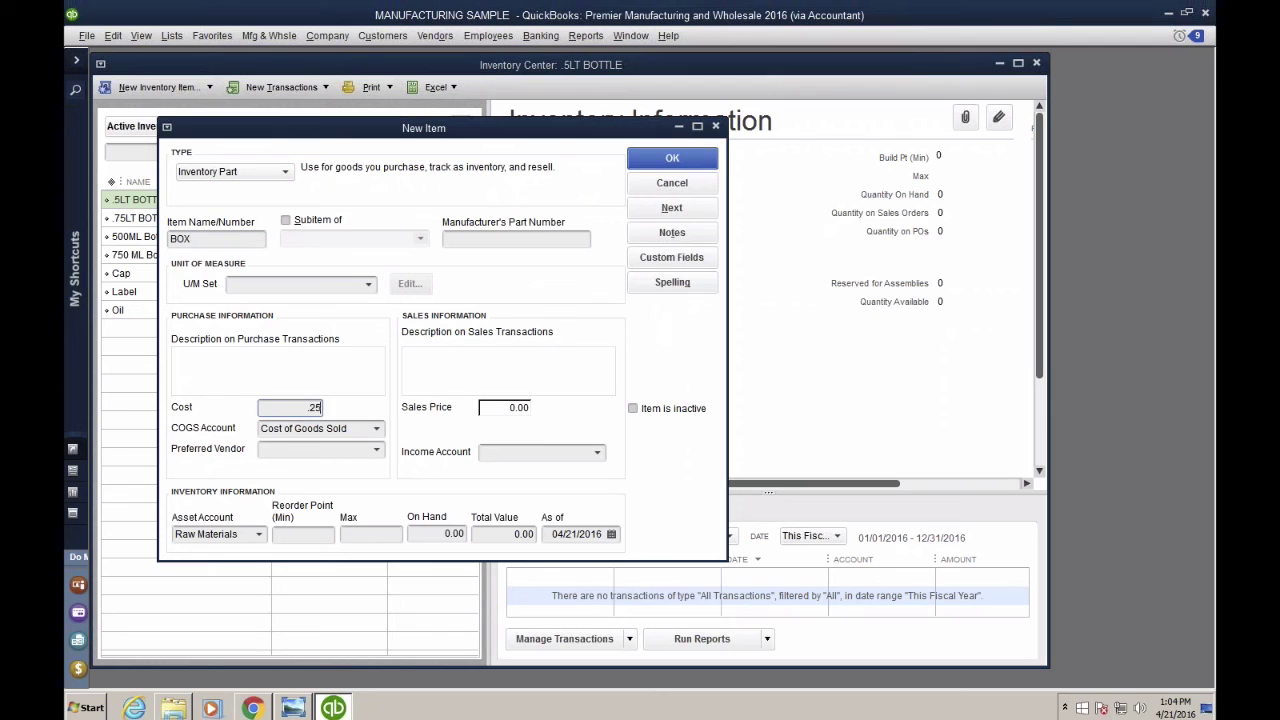
key(Tab)
click(532, 457)
text(Sales)
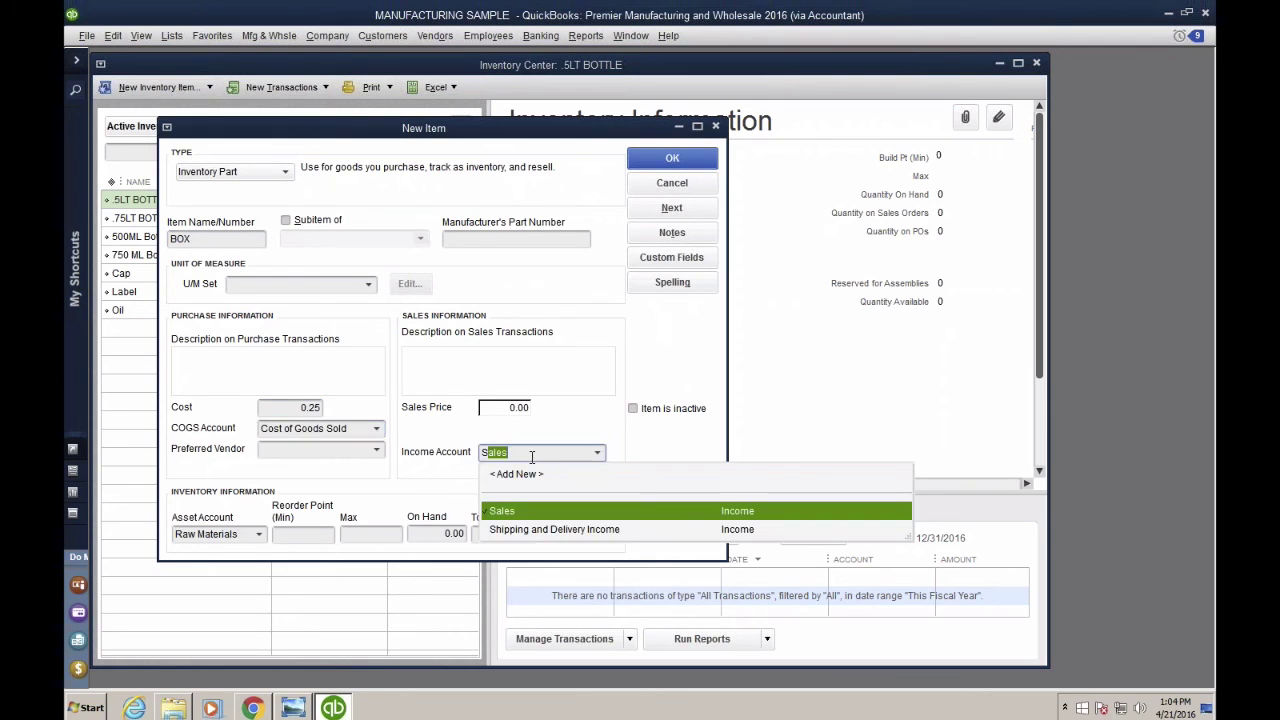
key(Tab)
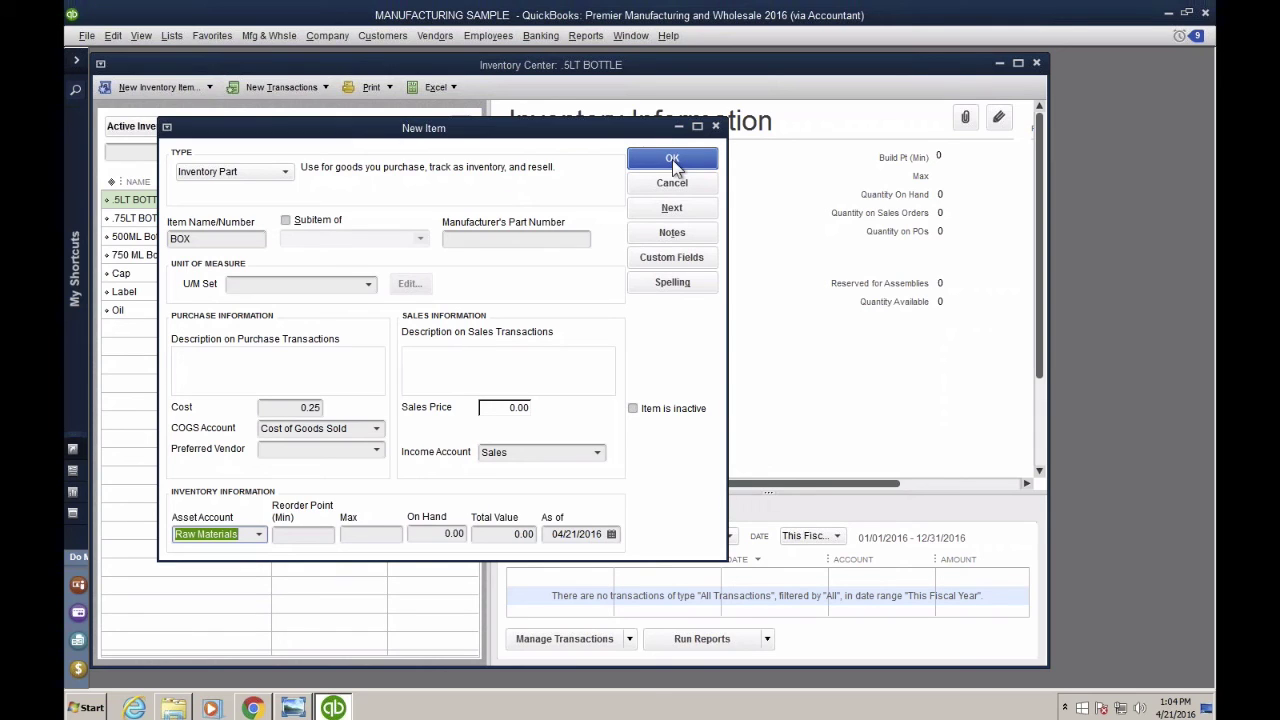
click(672, 159)
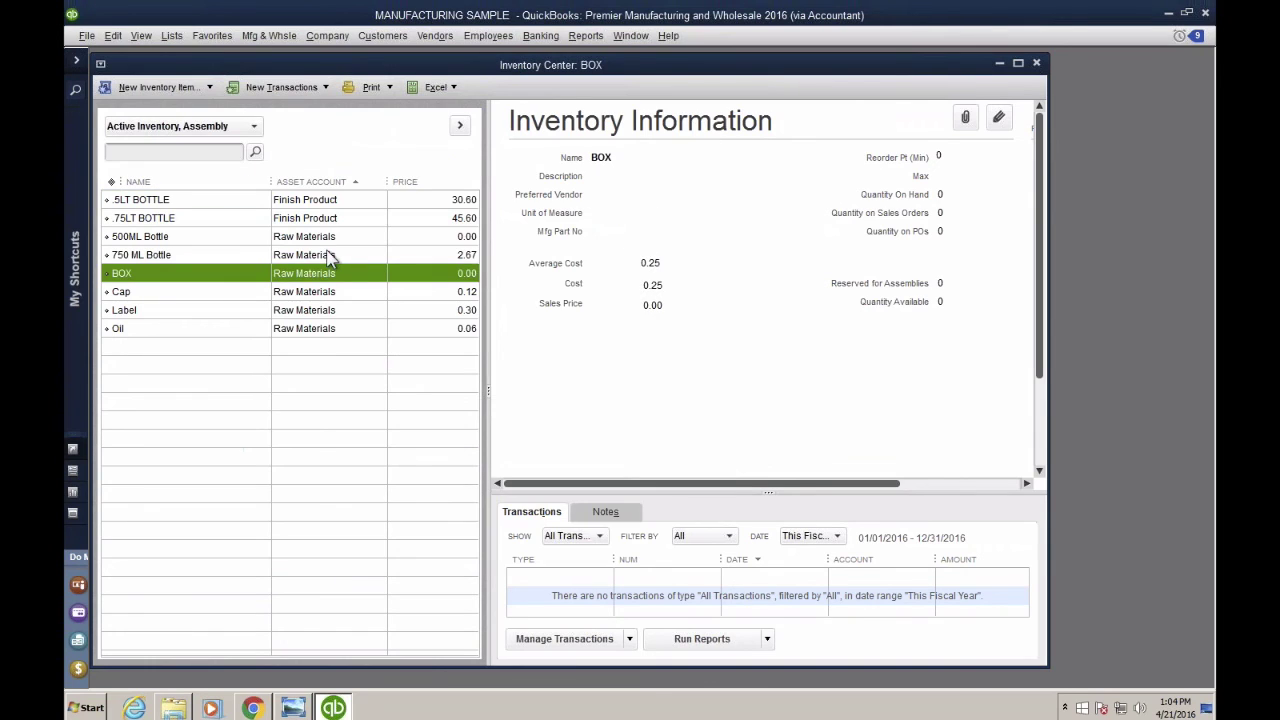
- Enter and save a vendor bill for 5000 BOX at 0.25 each, totalling 1,250.00
click(436, 36)
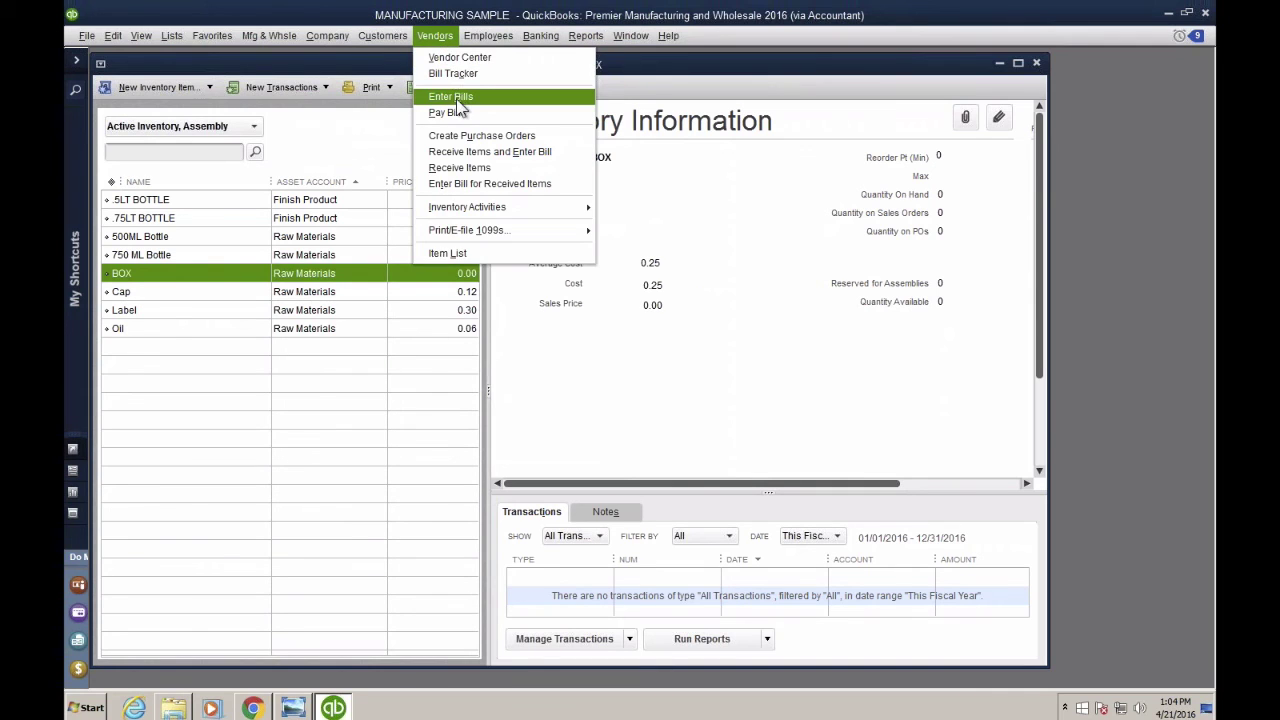
click(460, 95)
text(vendor)
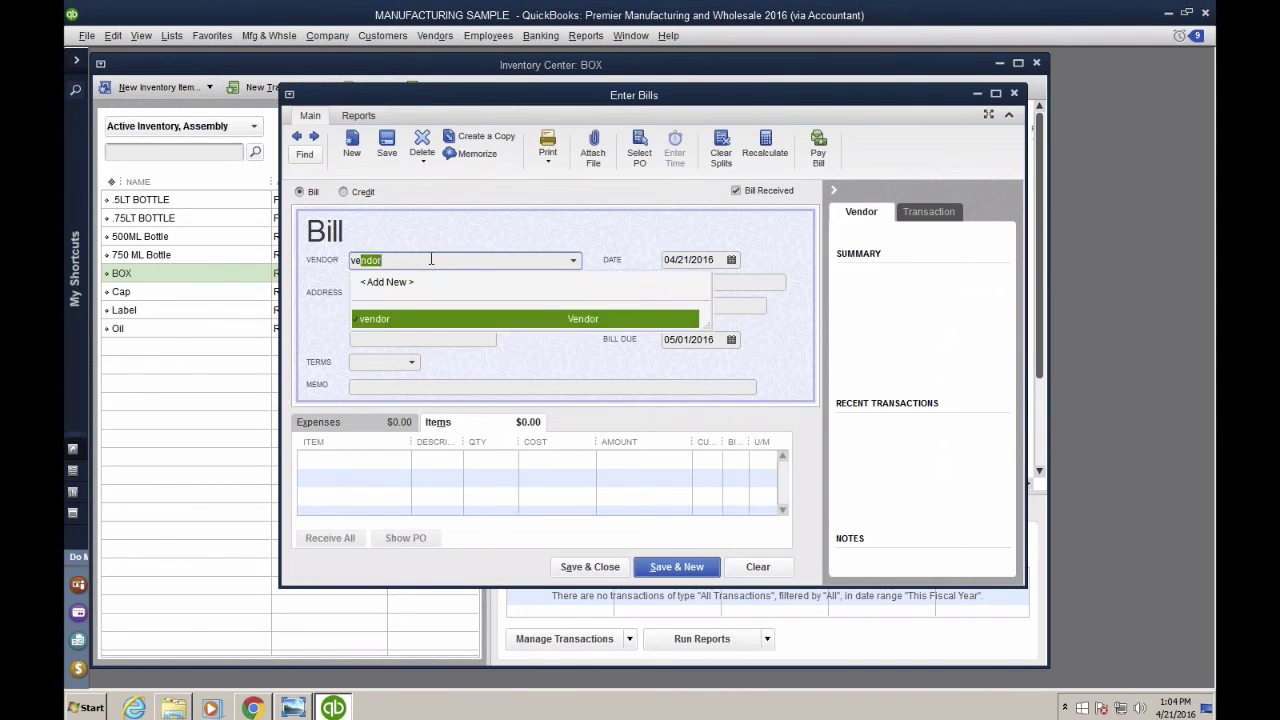
key(Tab)
click(361, 458)
text(BOX)
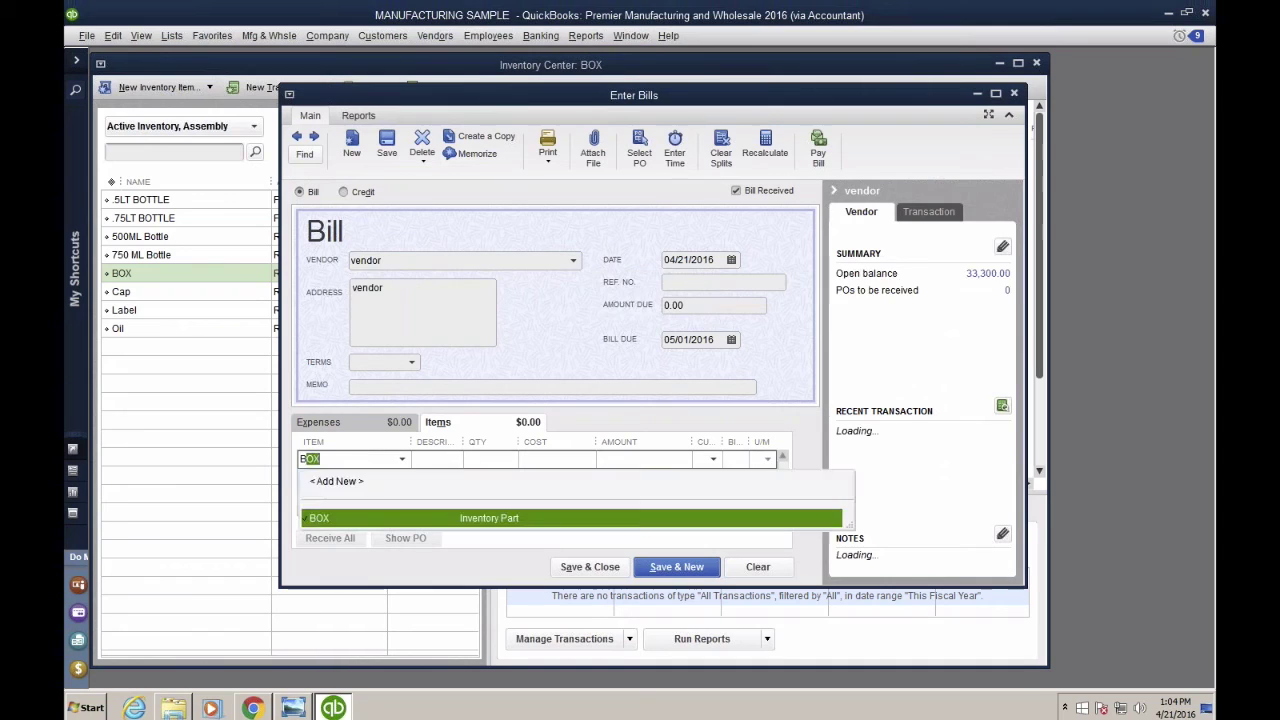
click(476, 460)
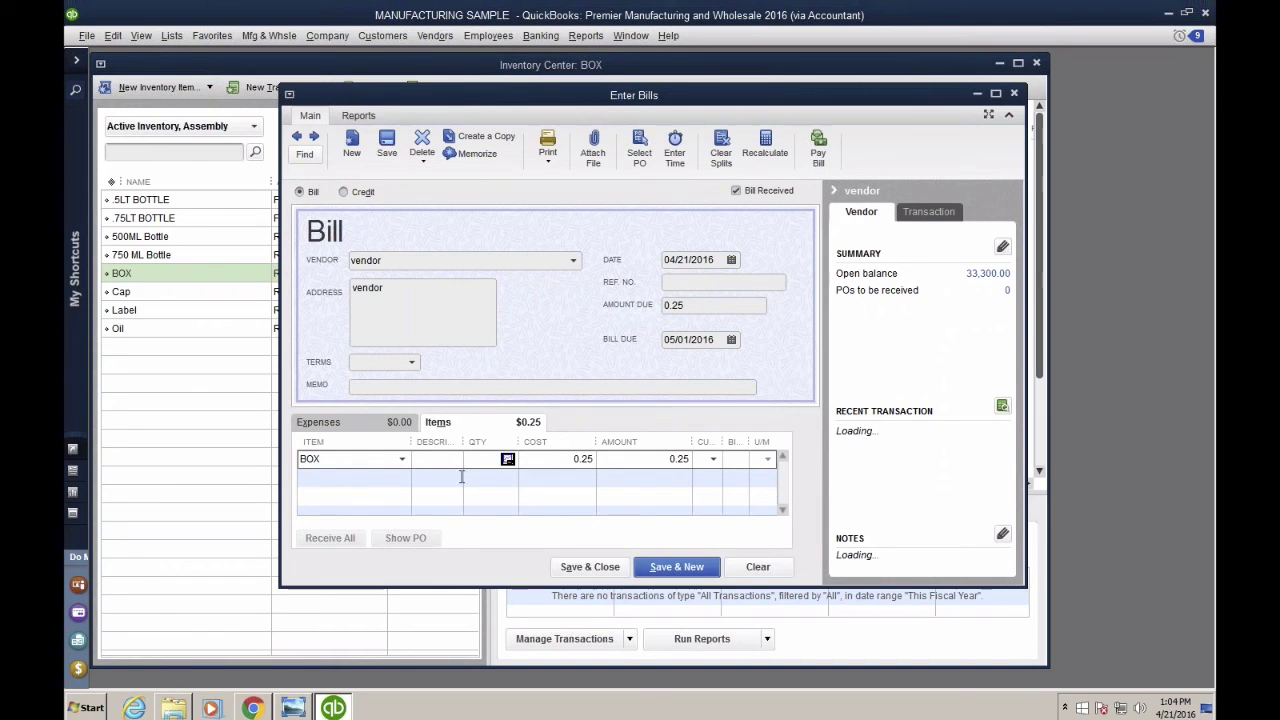
text(5000)
key(Tab)
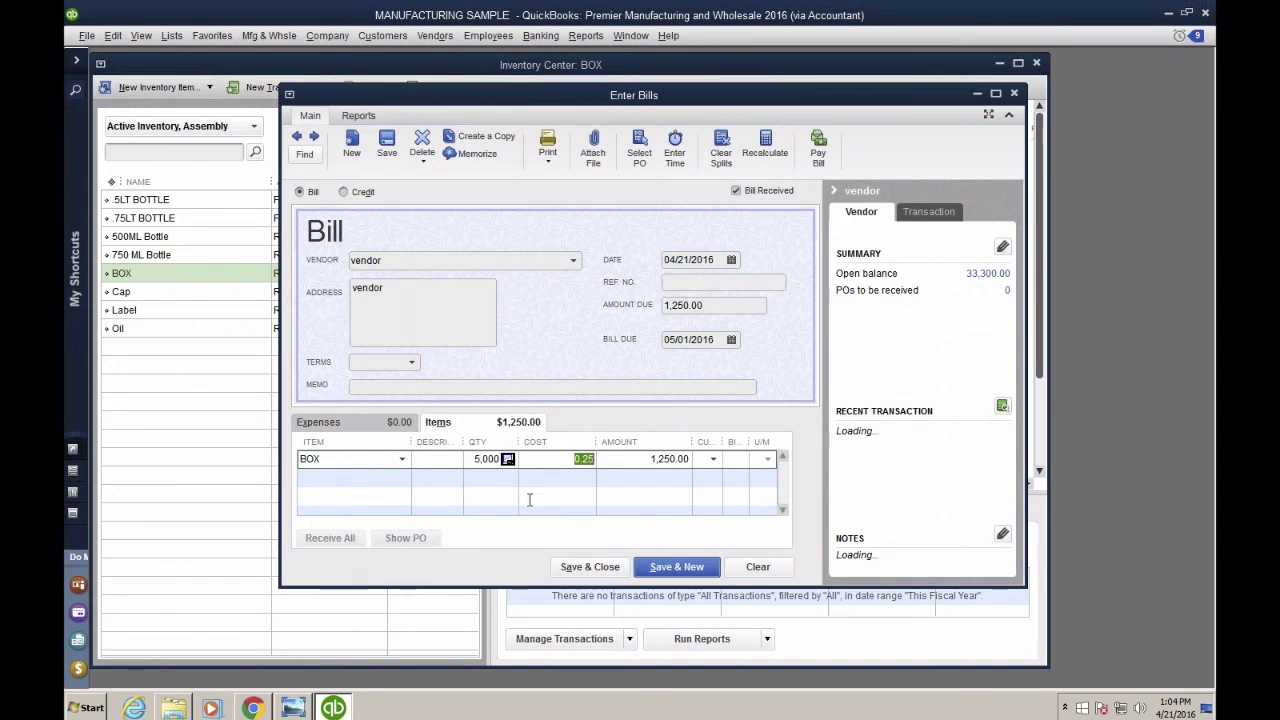
click(580, 567)
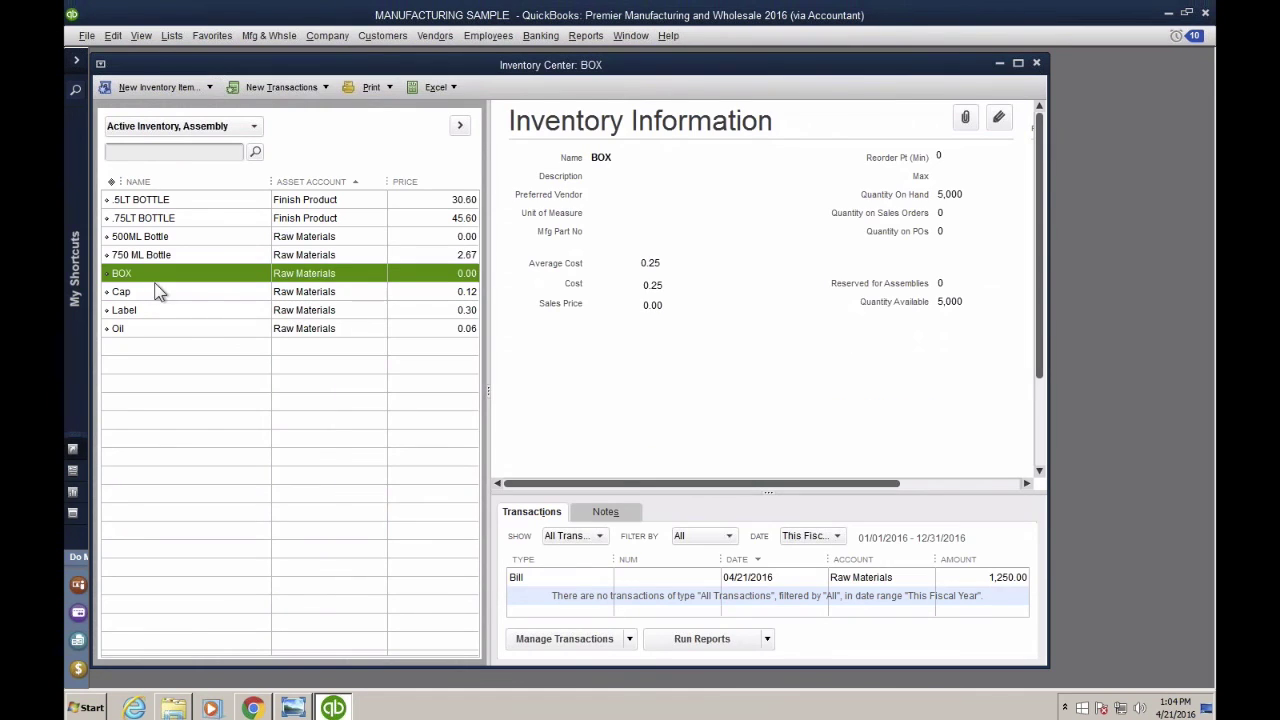
- Start a new Inventory Assembly 24box 500ML with Finish Product asset account and open its full bill of materials
right_click(193, 418)
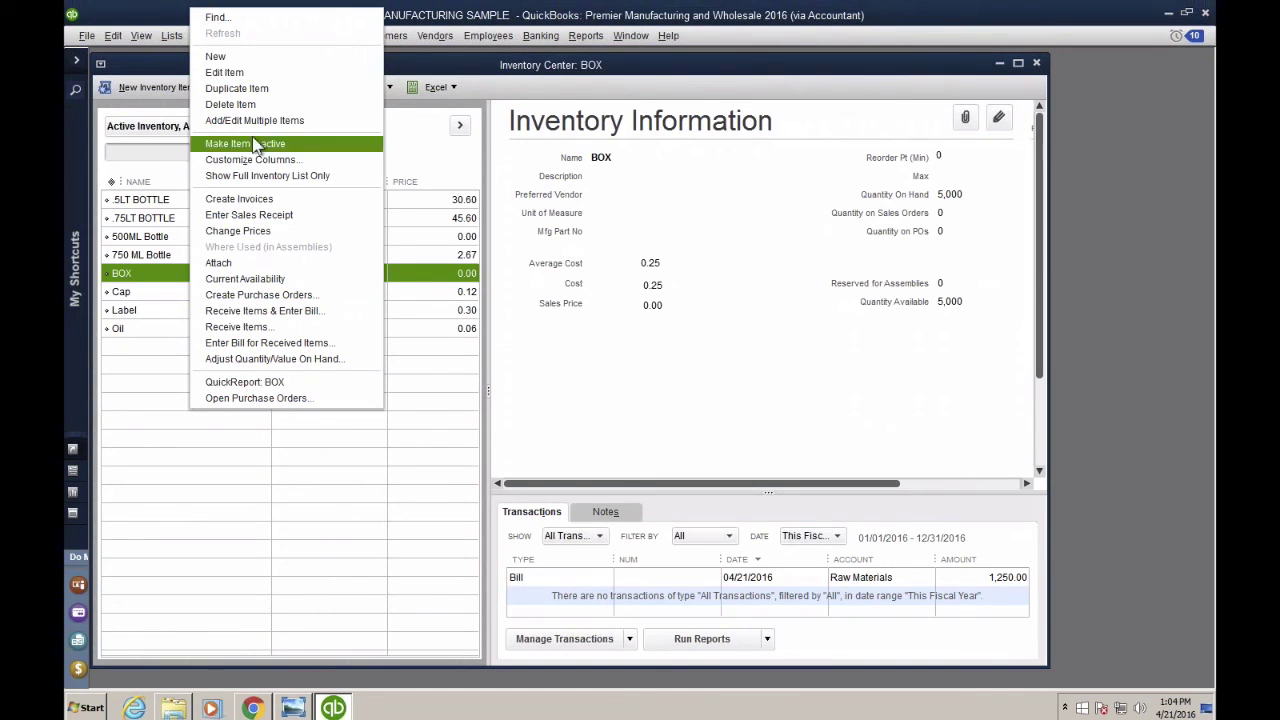
click(228, 57)
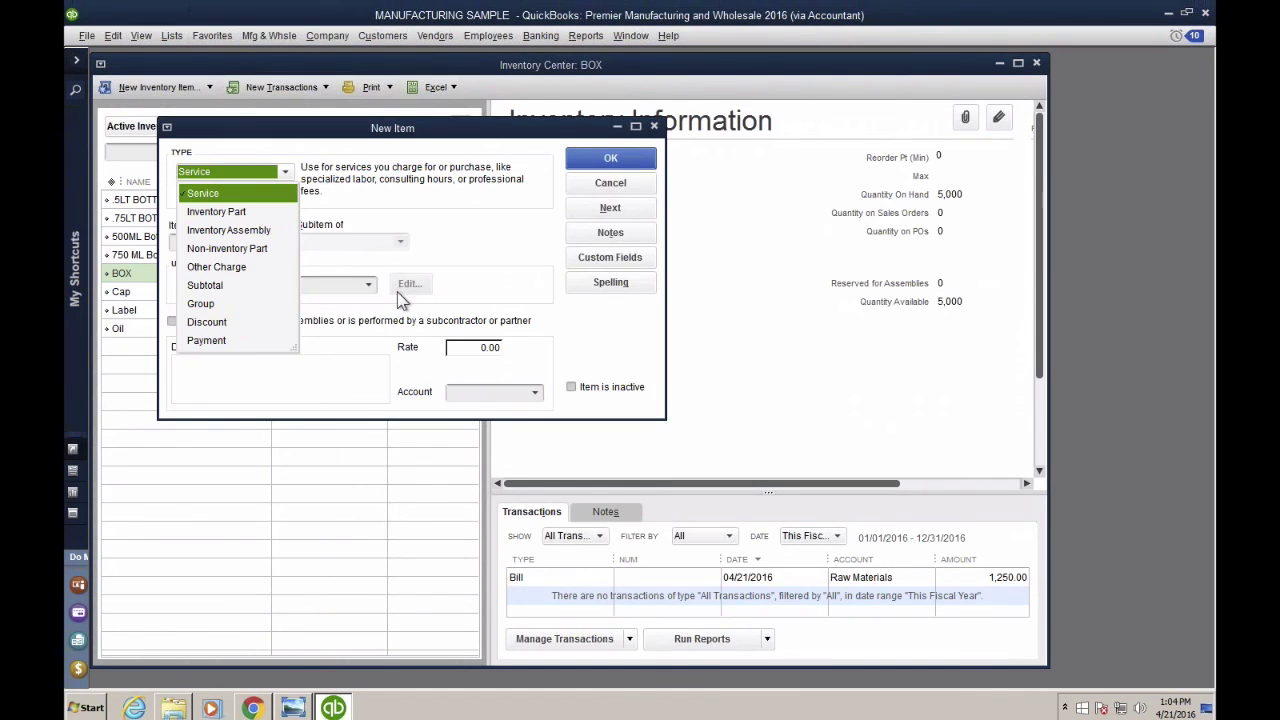
click(229, 232)
click(228, 230)
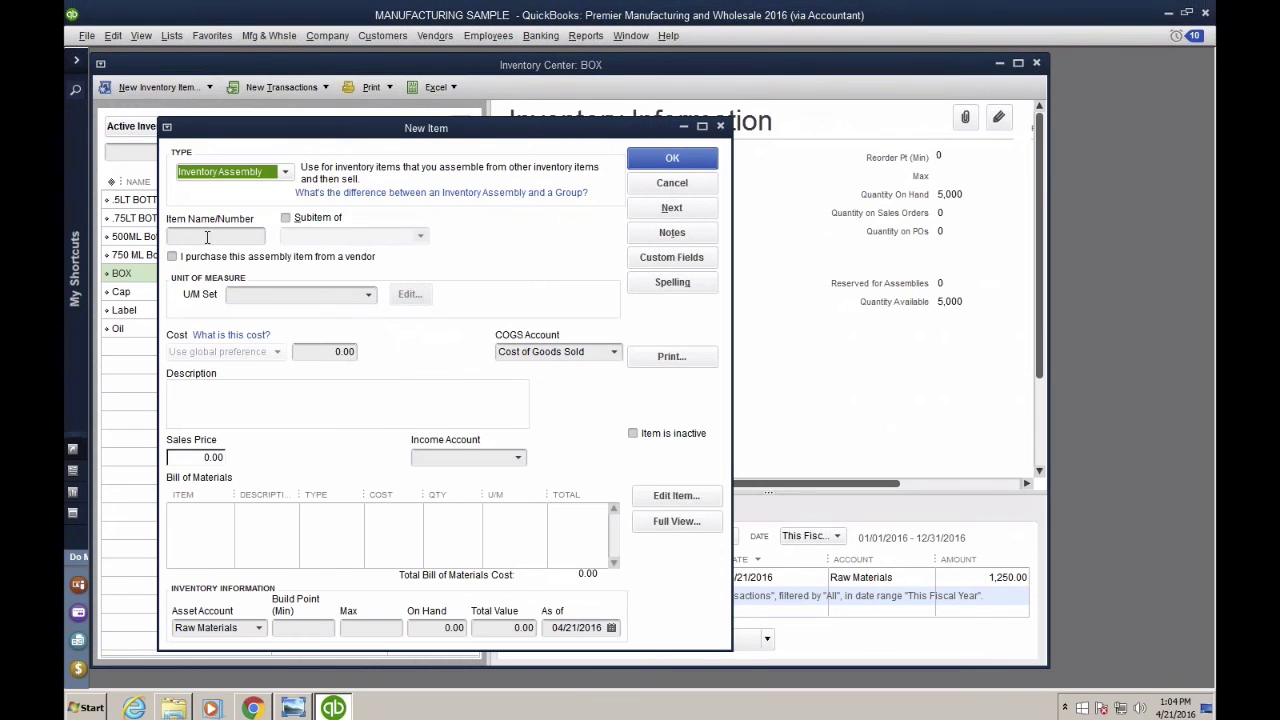
click(258, 627)
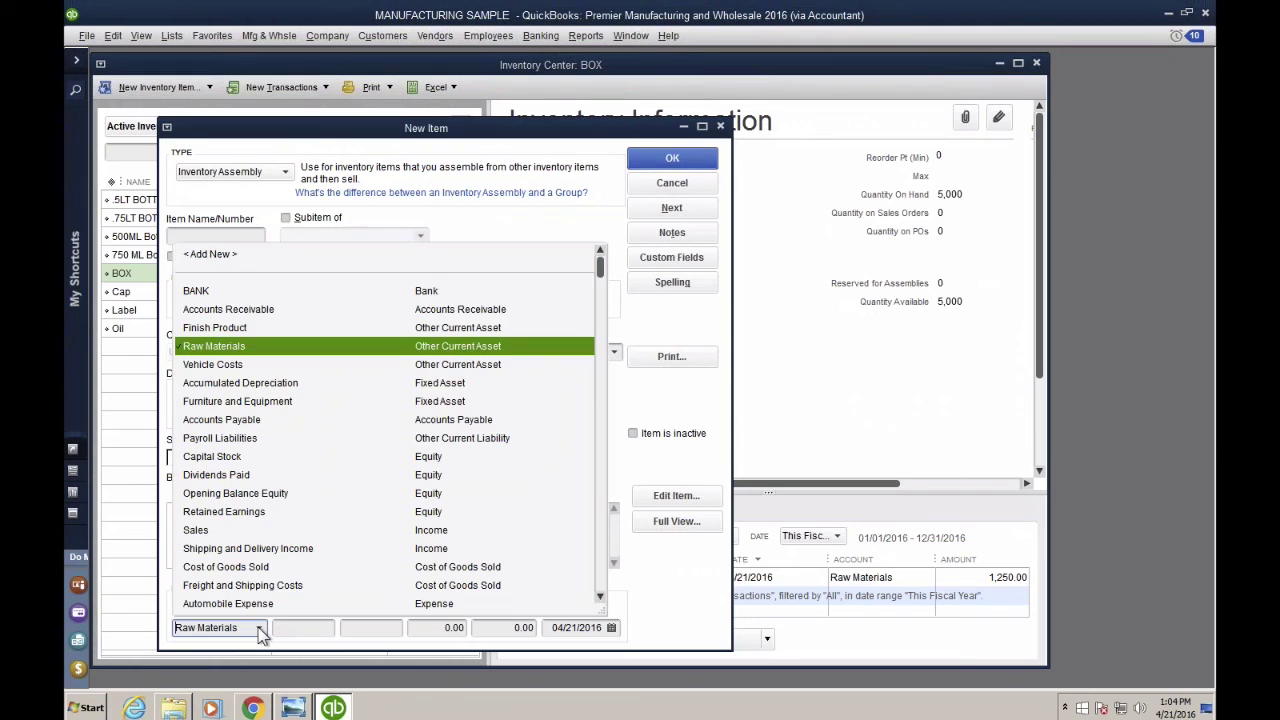
click(222, 328)
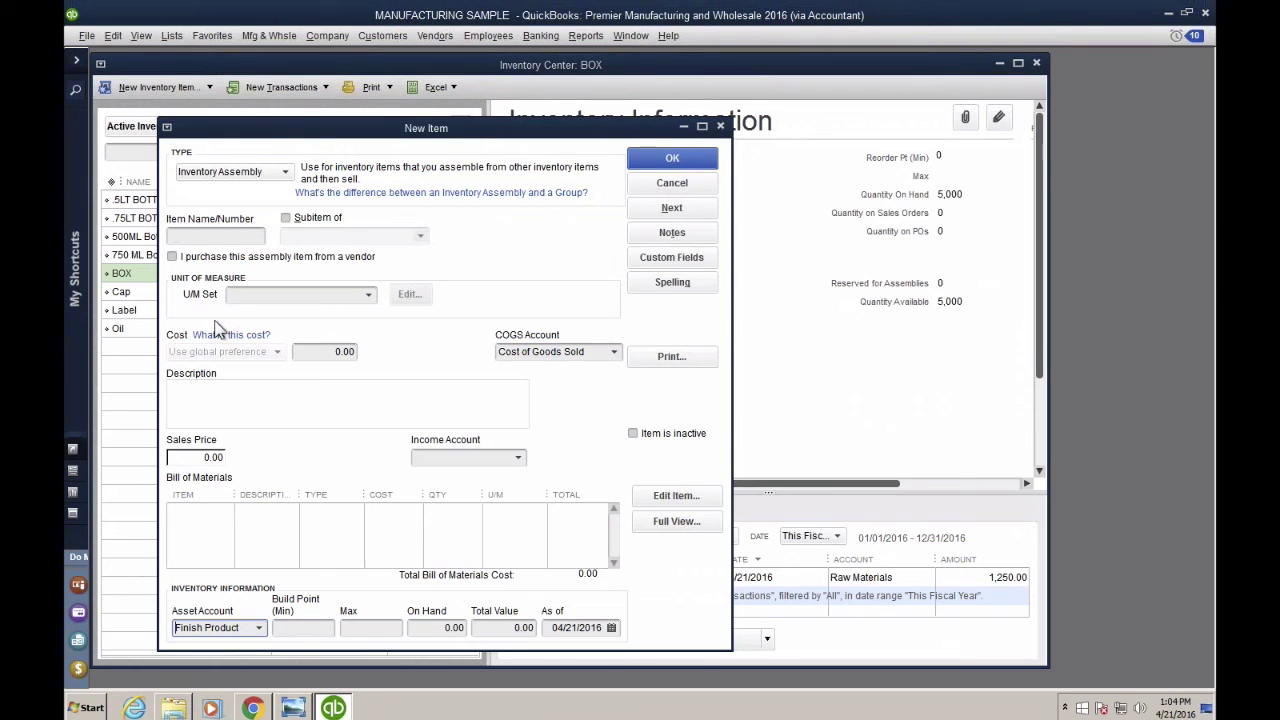
click(215, 236)
text(25)
text(box 500ML)
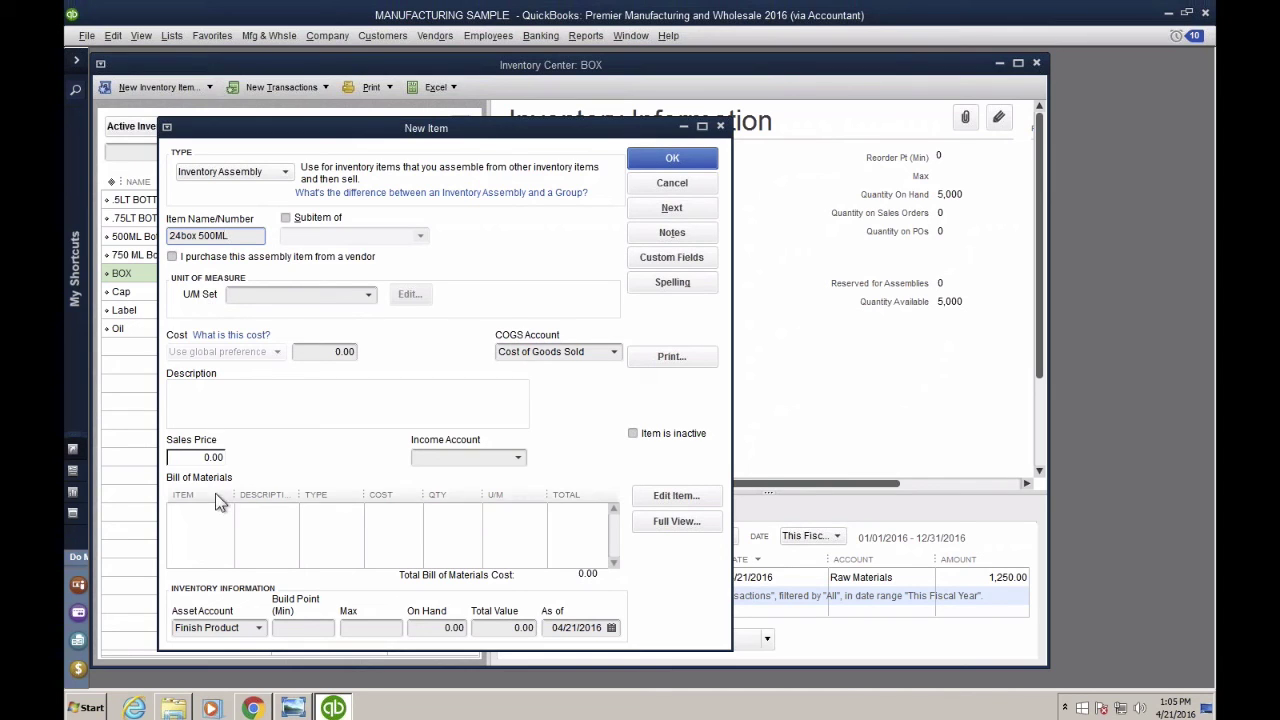
click(684, 516)
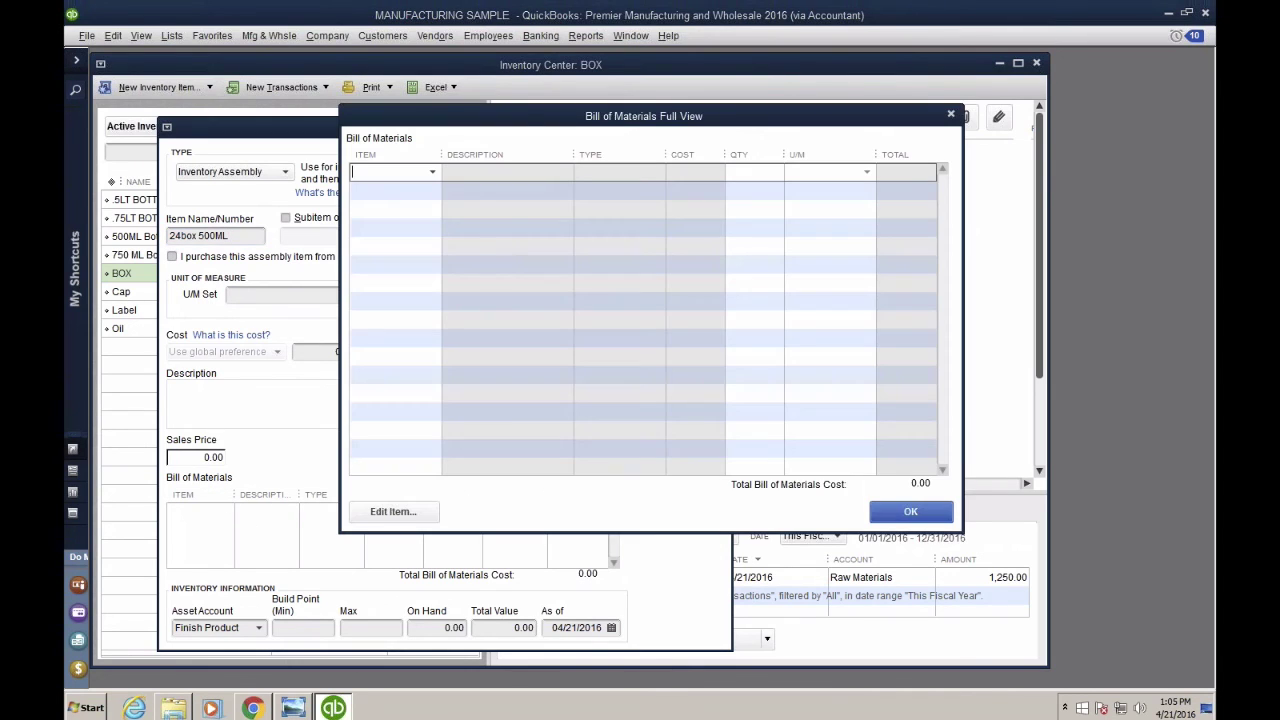
- Add .5LT BOTTLE as the first bill of materials component
click(431, 171)
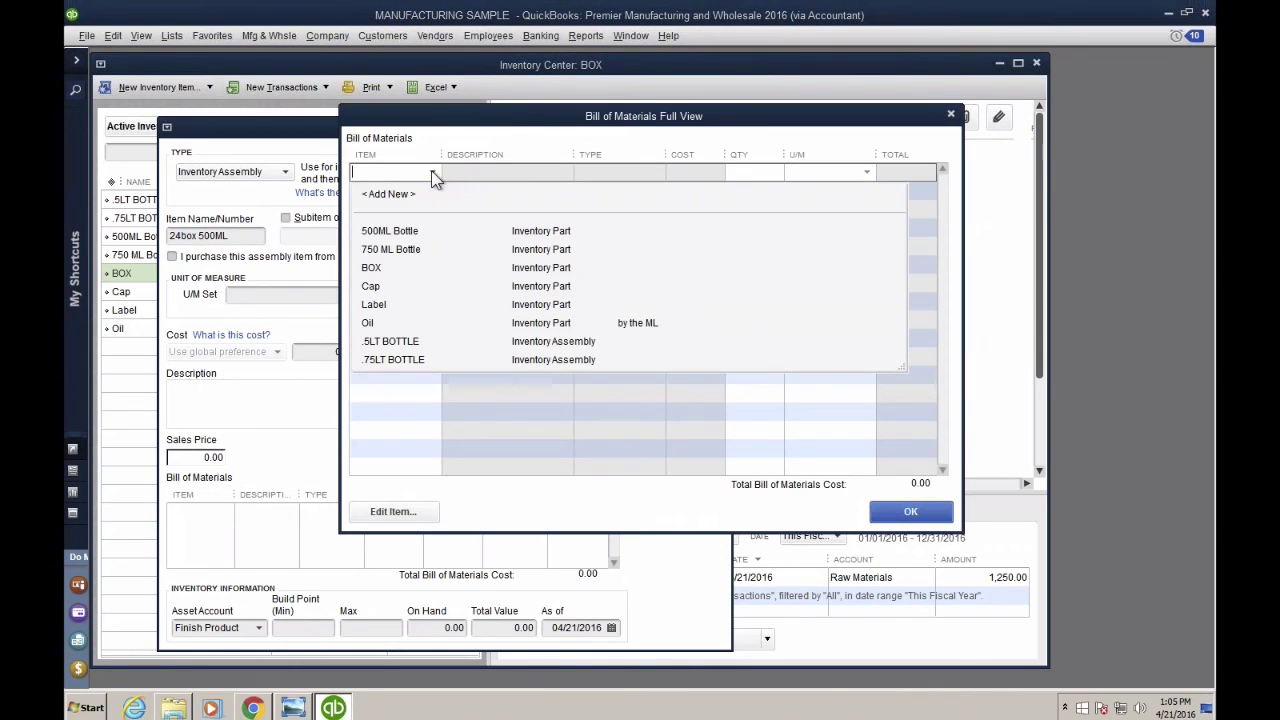
click(401, 232)
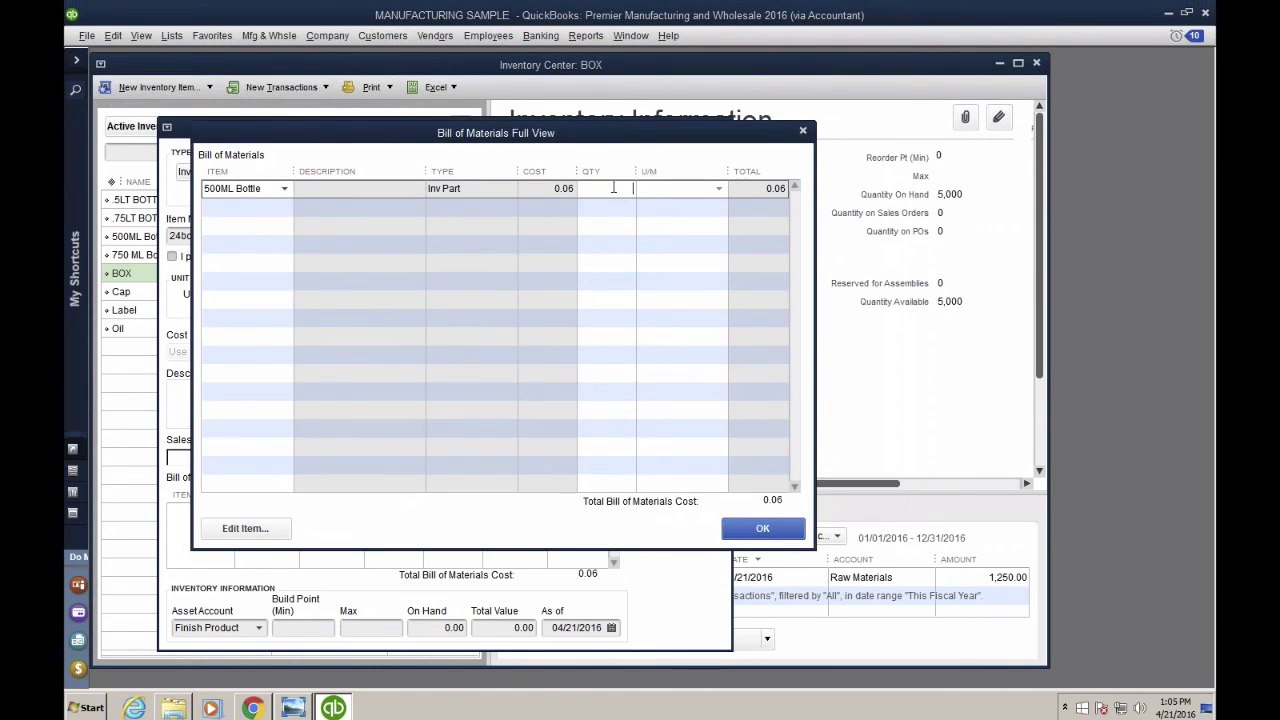
click(283, 188)
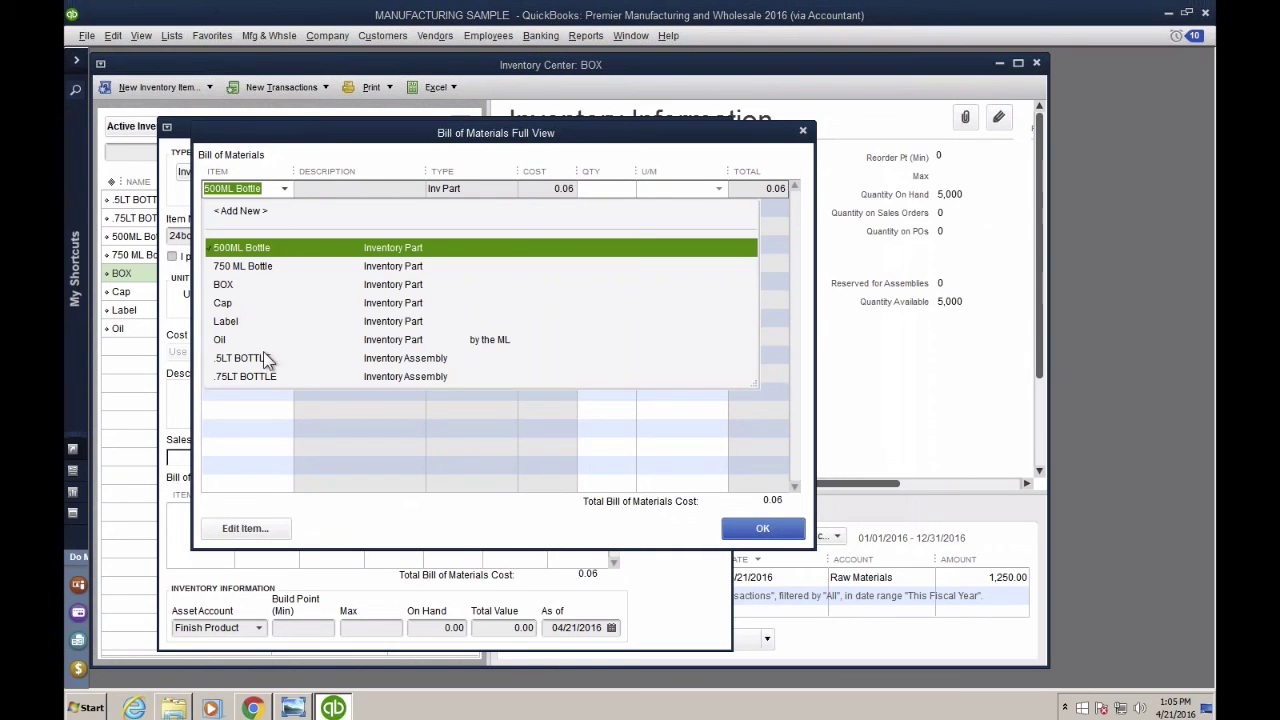
click(267, 367)
text(2)
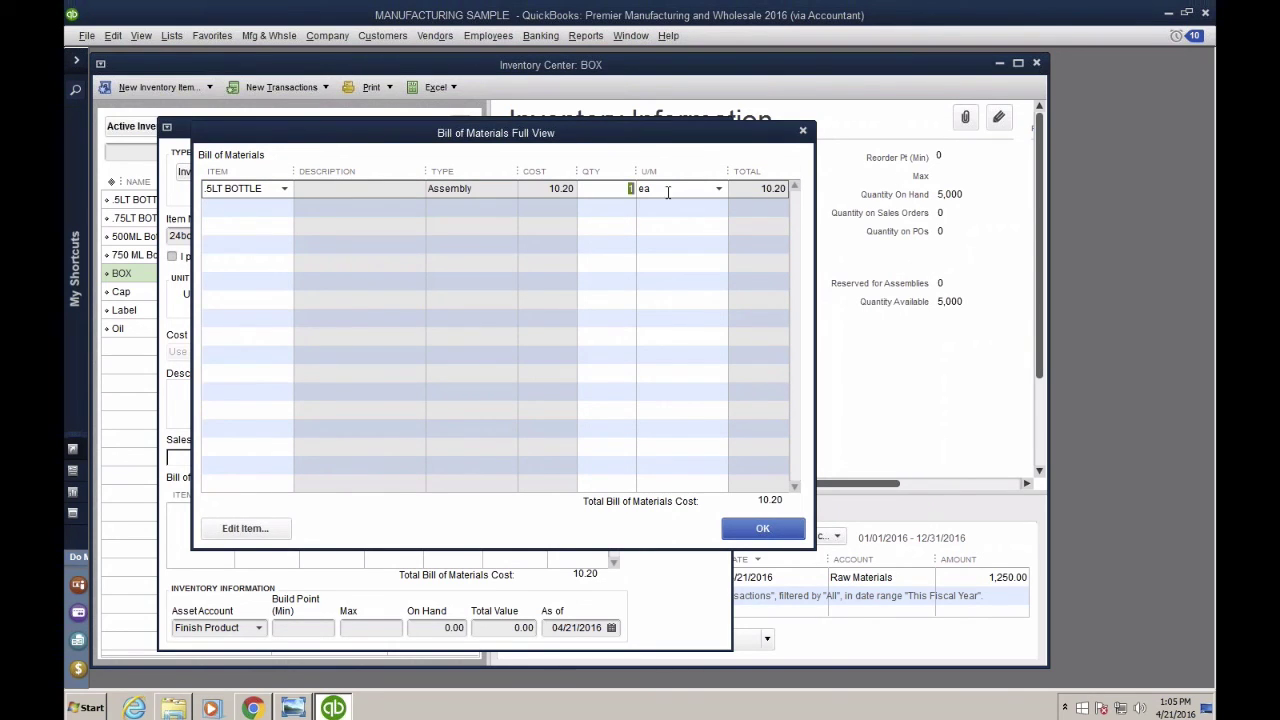
text(4)
click(676, 195)
click(616, 194)
text(1)
click(718, 188)
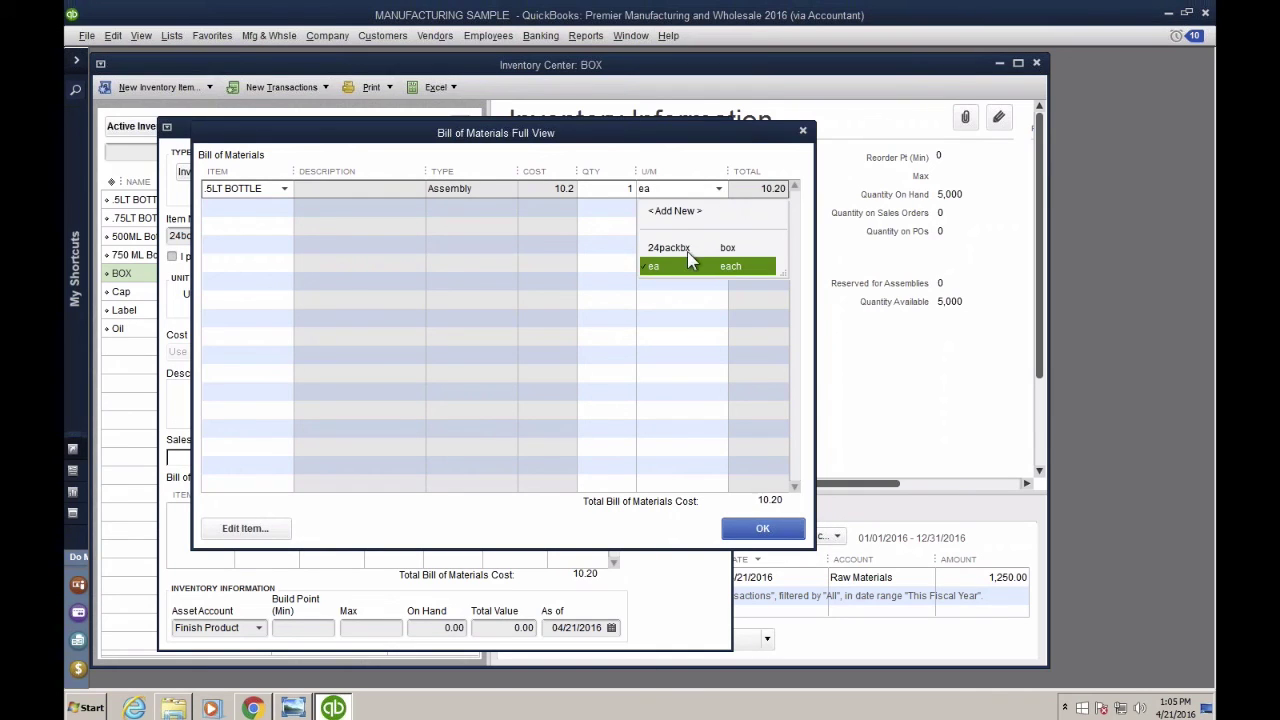
click(687, 249)
click(598, 190)
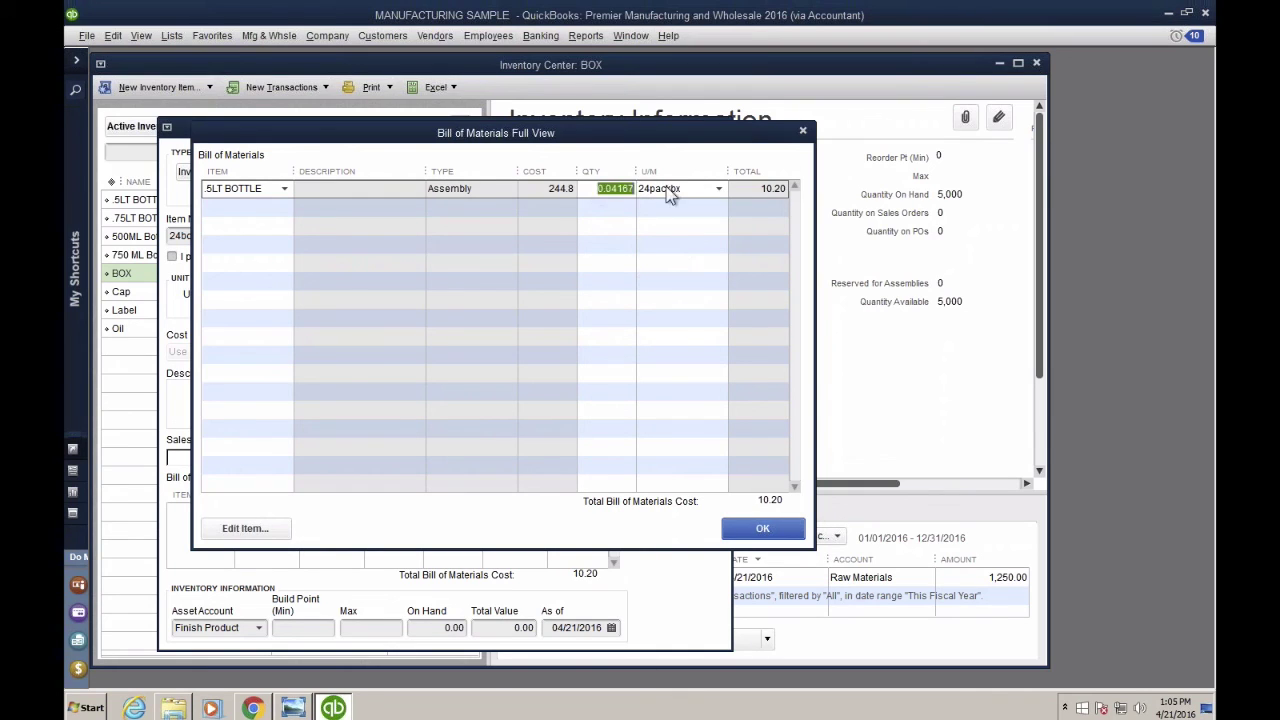
text(1)
key(Tab)
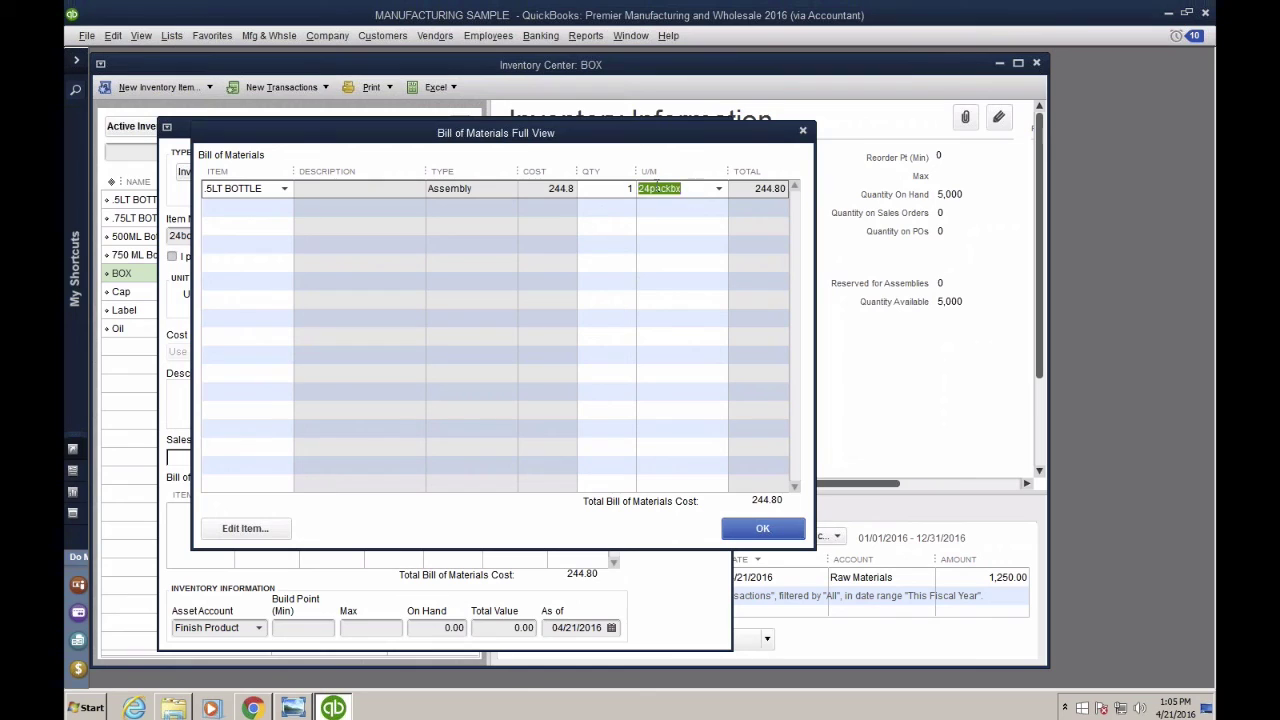
- Set the .5LT BOTTLE line to quantity 24 with unit each
click(619, 193)
text(24)
click(718, 189)
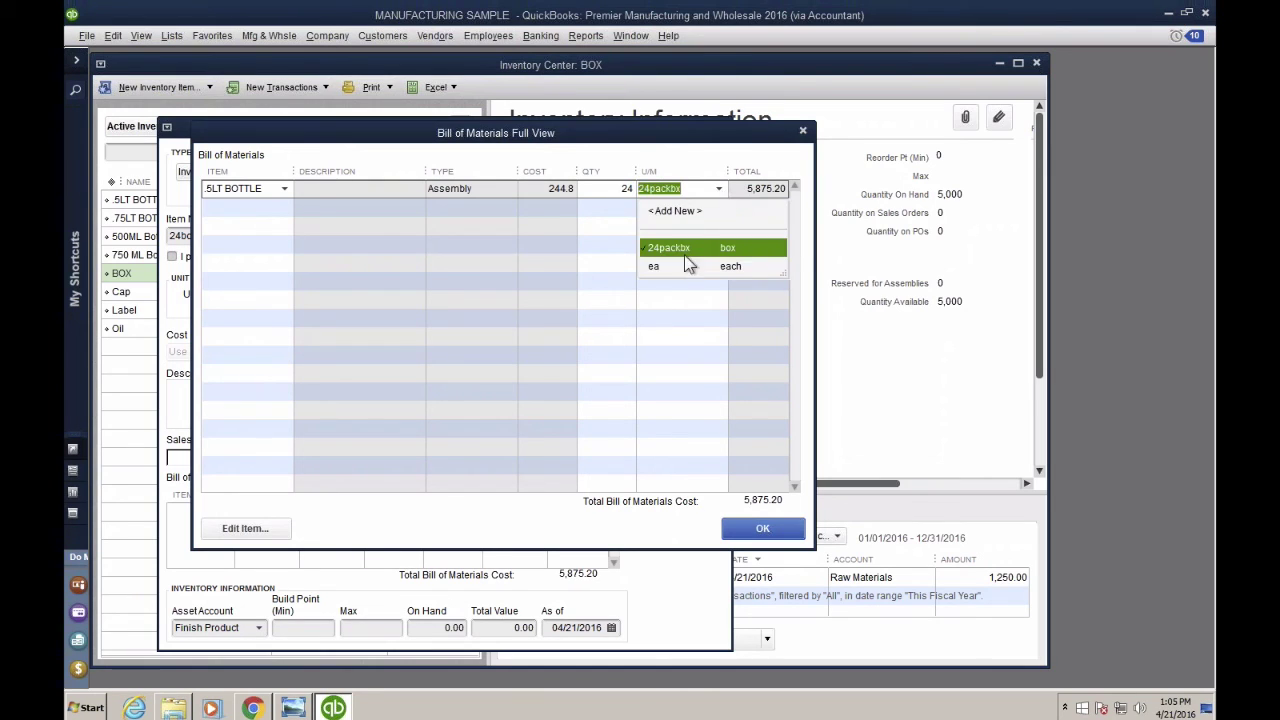
click(686, 258)
key(Tab)
click(692, 189)
key(BackSpace)
key(BackSpace)
key(BackSpace)
key(BackSpace)
key(BackSpace)
key(BackSpace)
key(BackSpace)
key(shift+Tab)
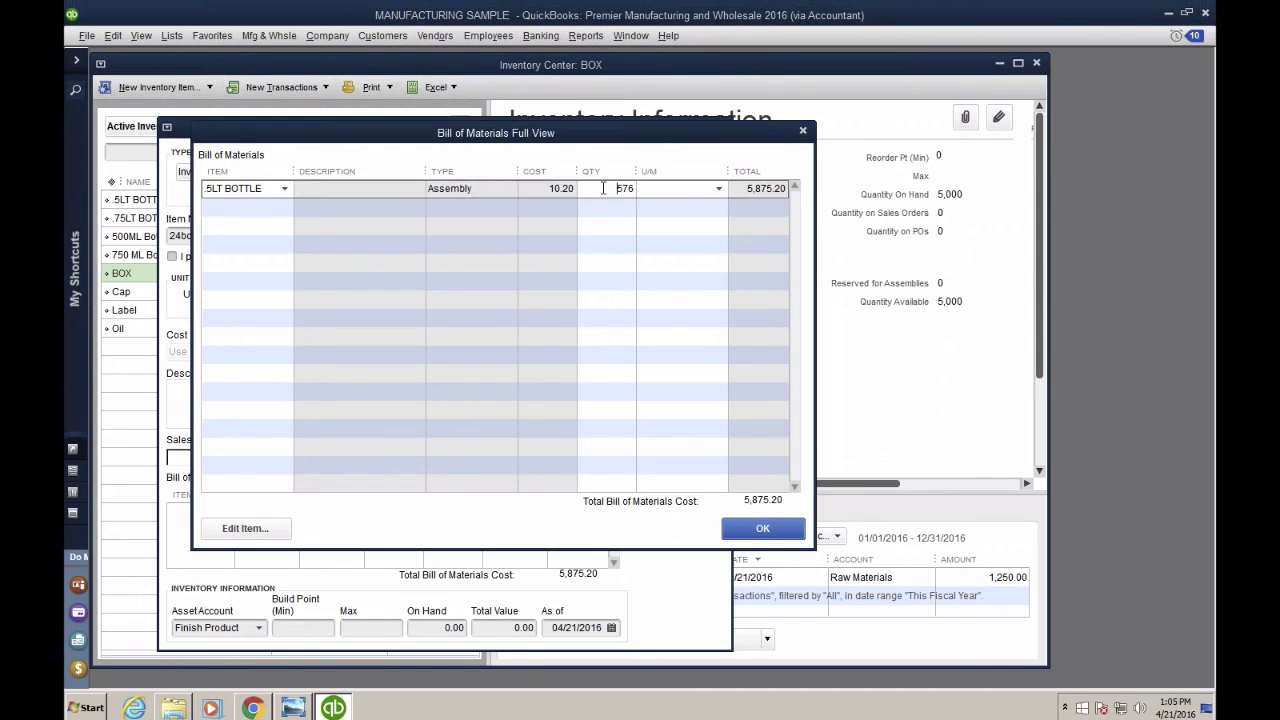
text(24)
key(Tab)
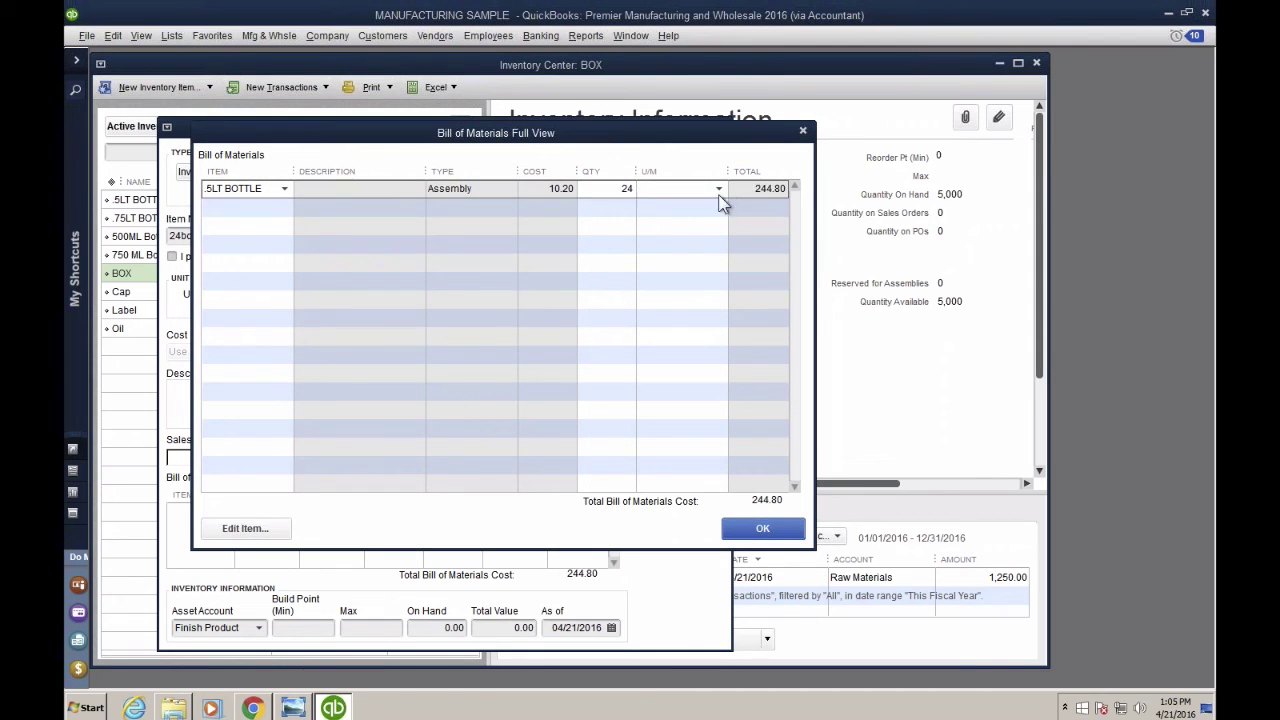
click(719, 189)
click(672, 265)
key(shift+Tab)
- Add one BOX and one Label as components and accept the 245.15 bill of materials
click(272, 214)
click(284, 208)
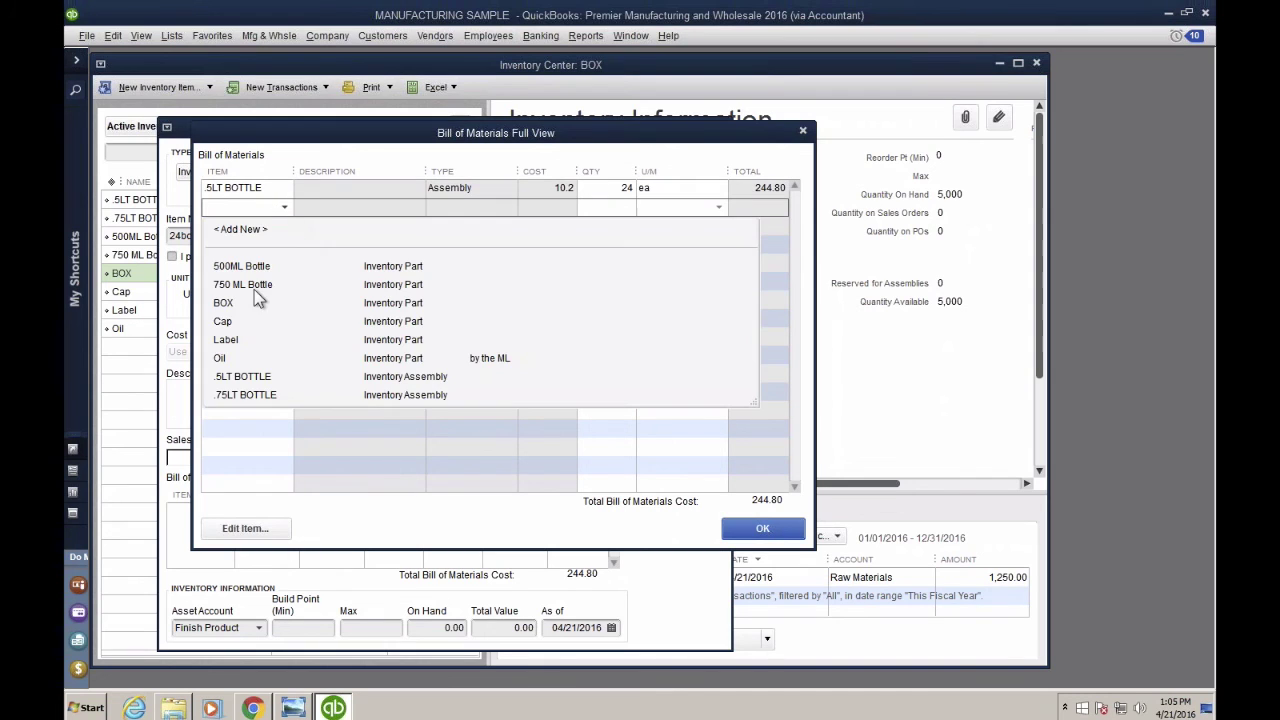
click(232, 303)
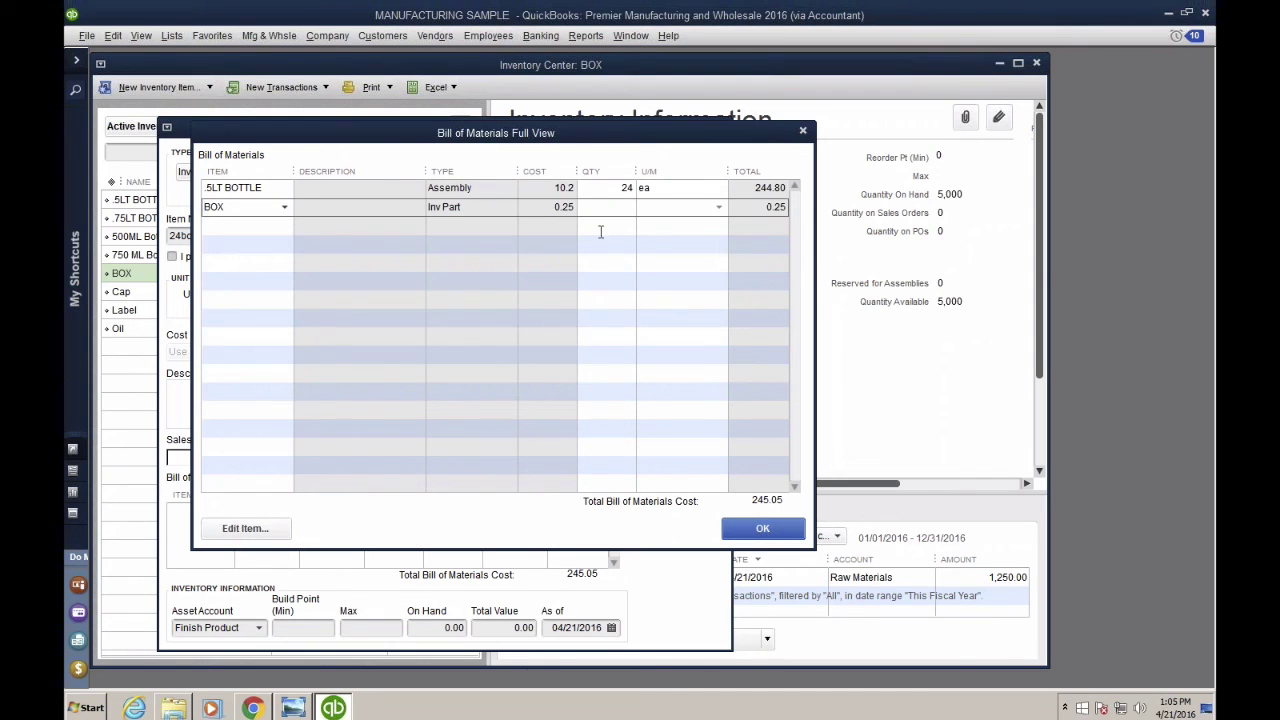
key(Down)
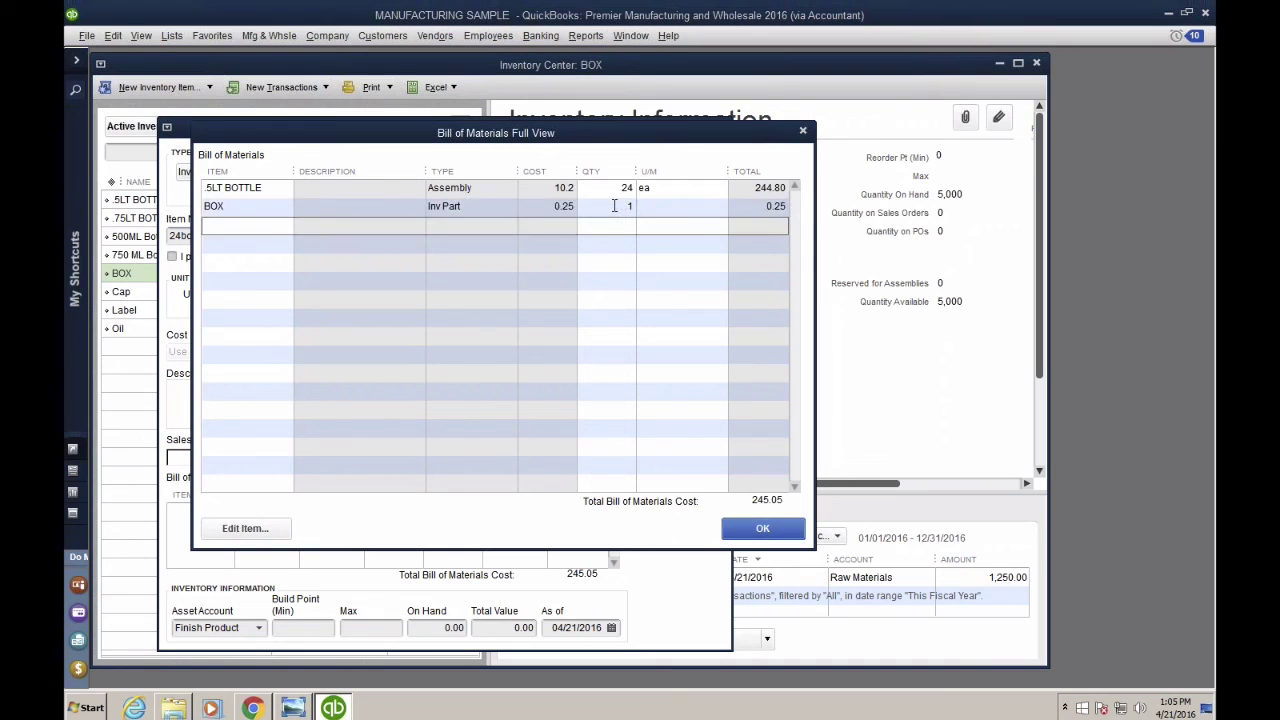
click(287, 228)
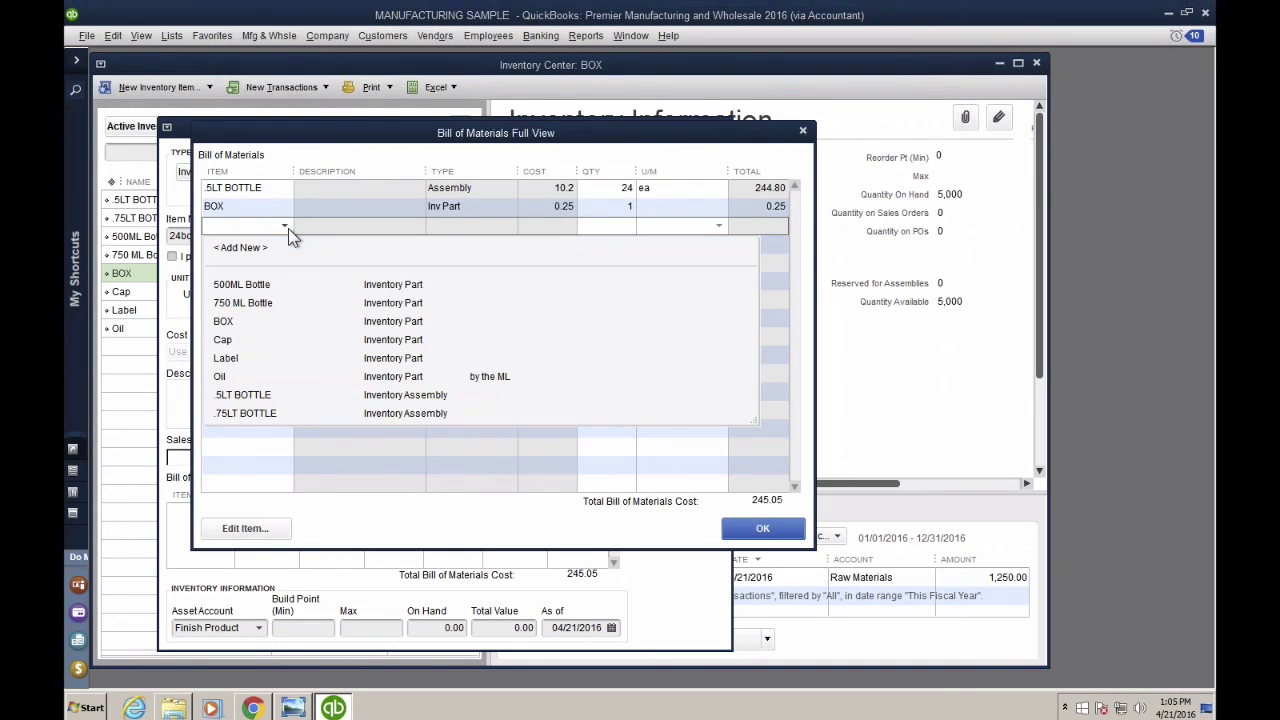
click(232, 358)
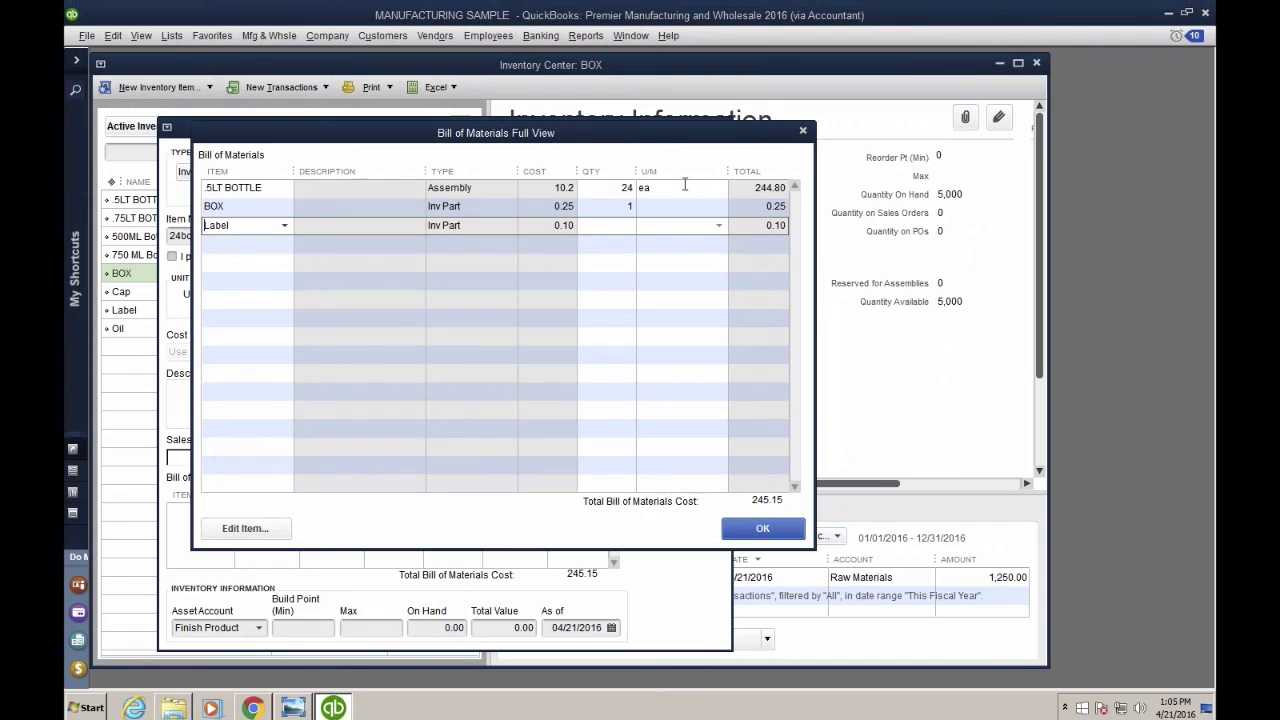
key(Down)
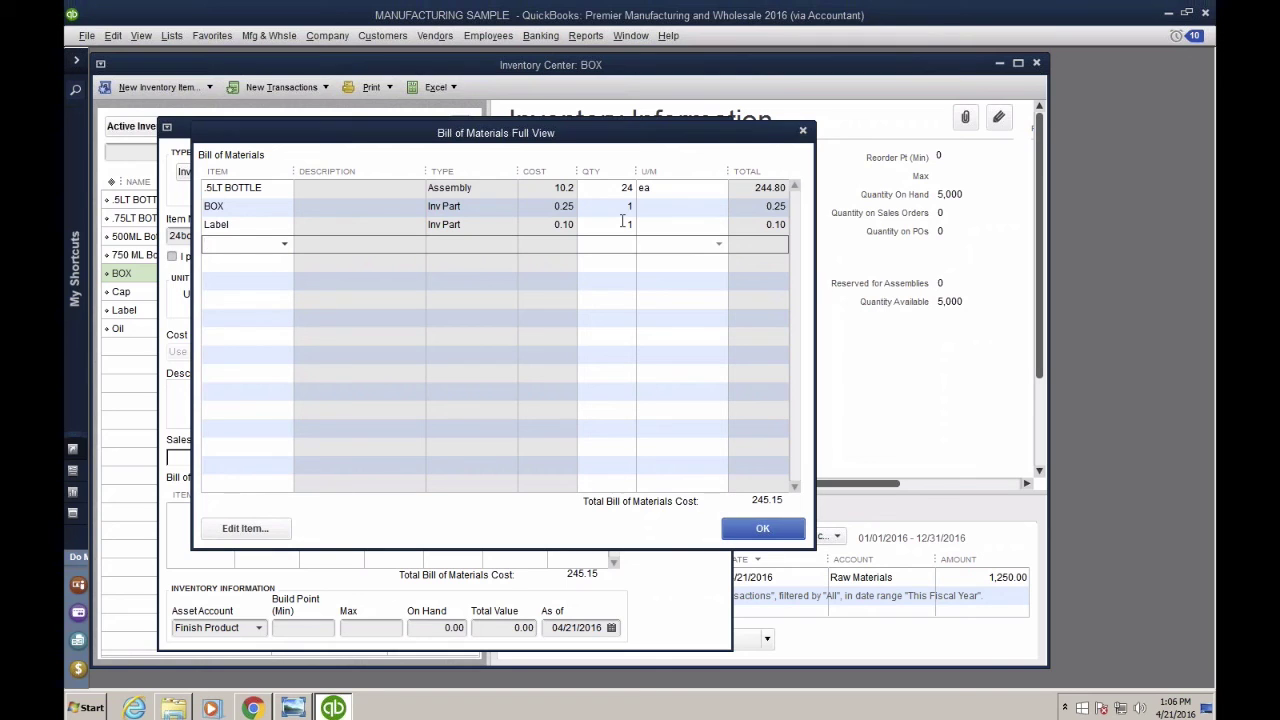
click(628, 259)
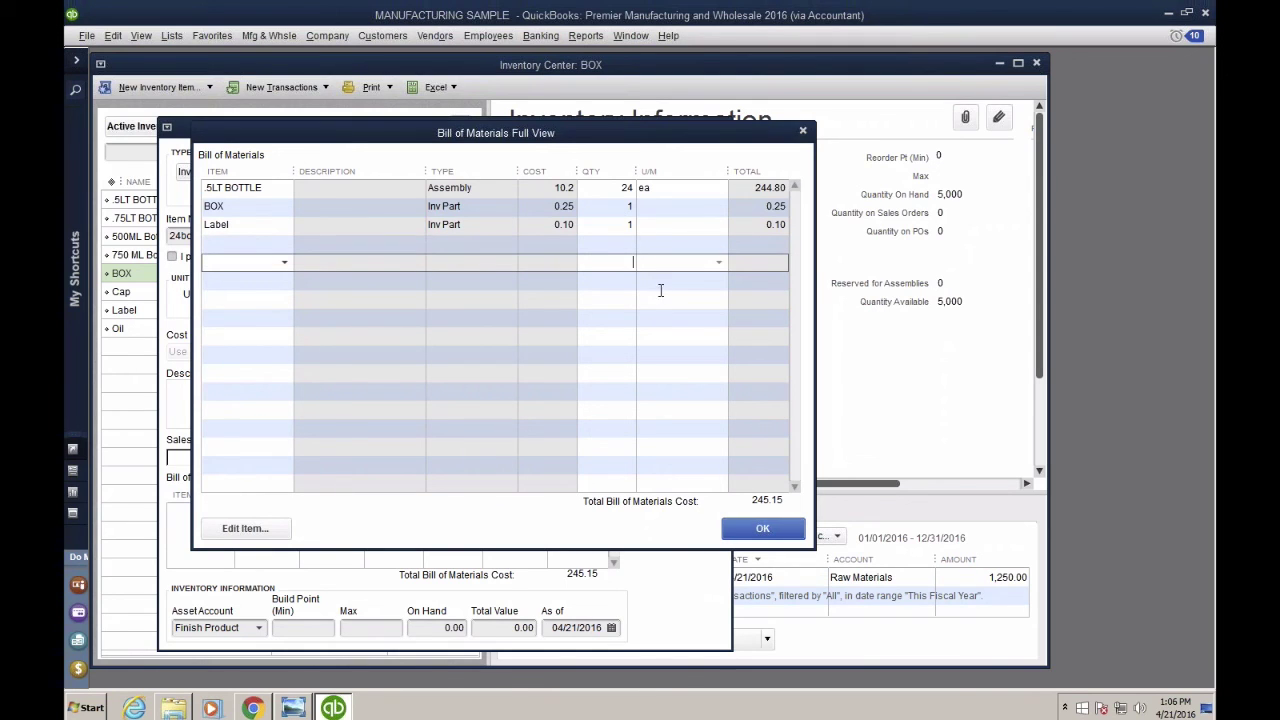
click(762, 529)
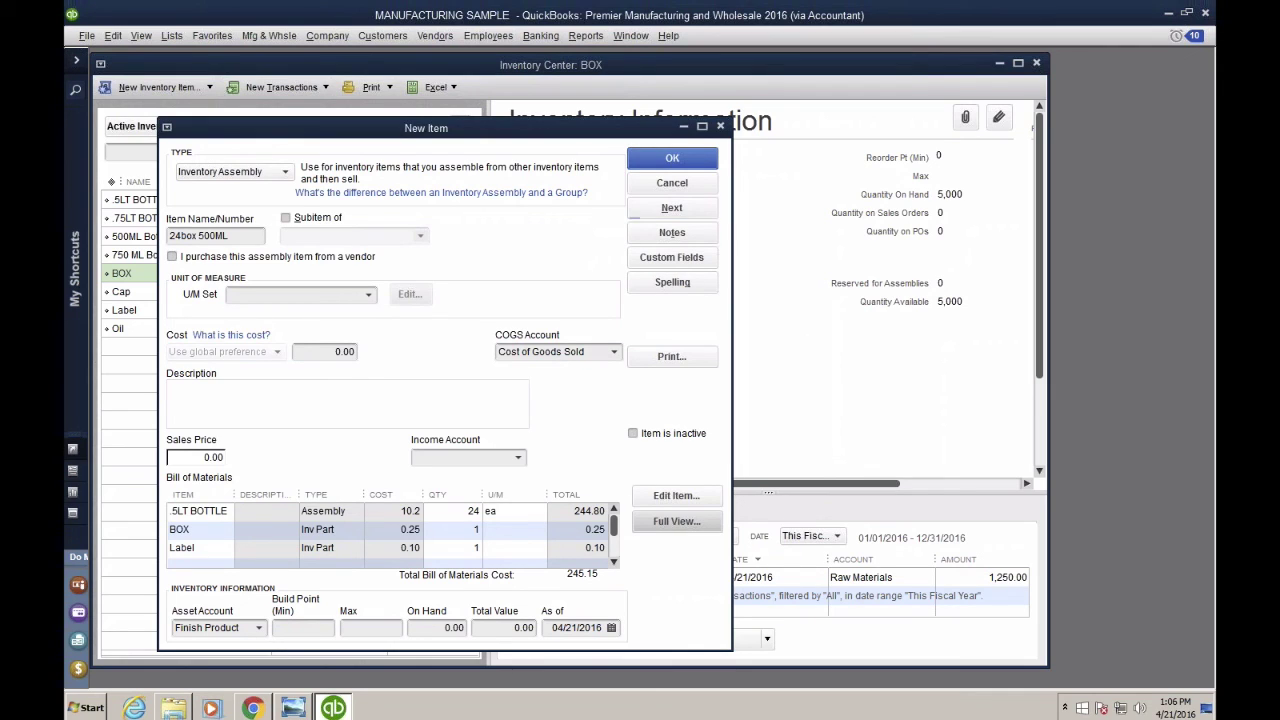
- Enter cost 245.15 and agree to update the sales price, silencing the warning
click(330, 351)
text(245)
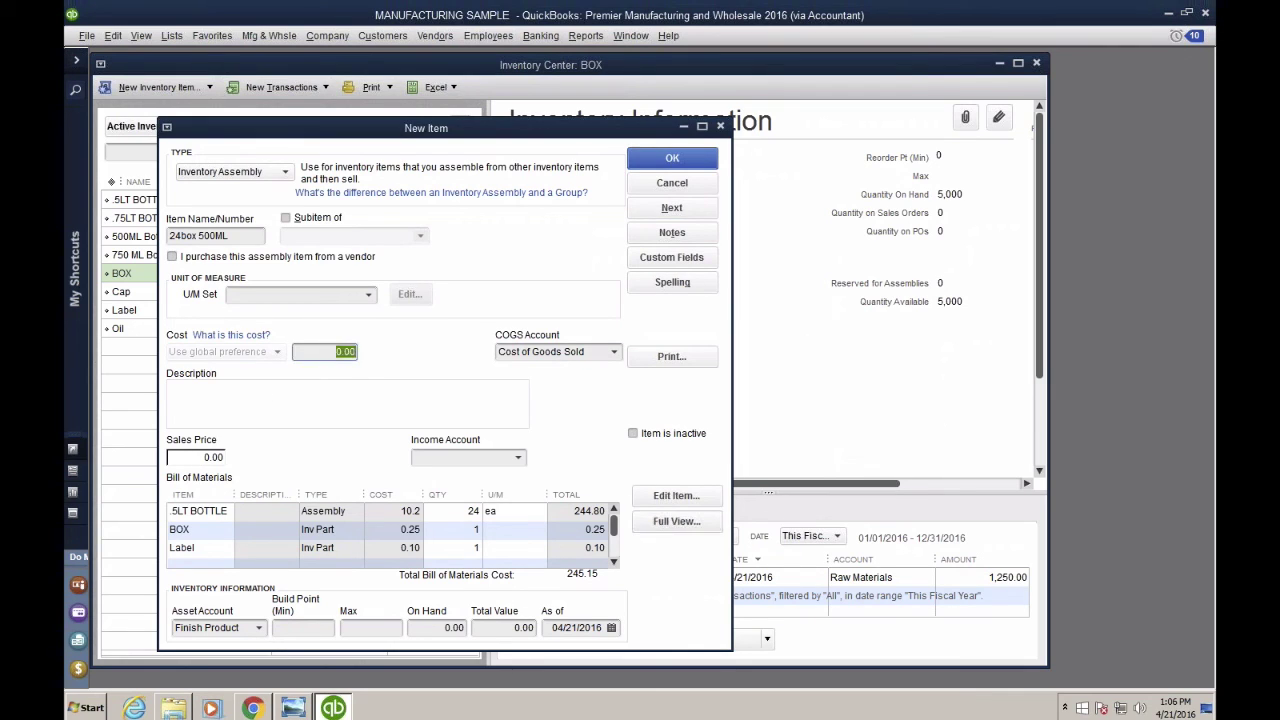
text(.15)
click(655, 160)
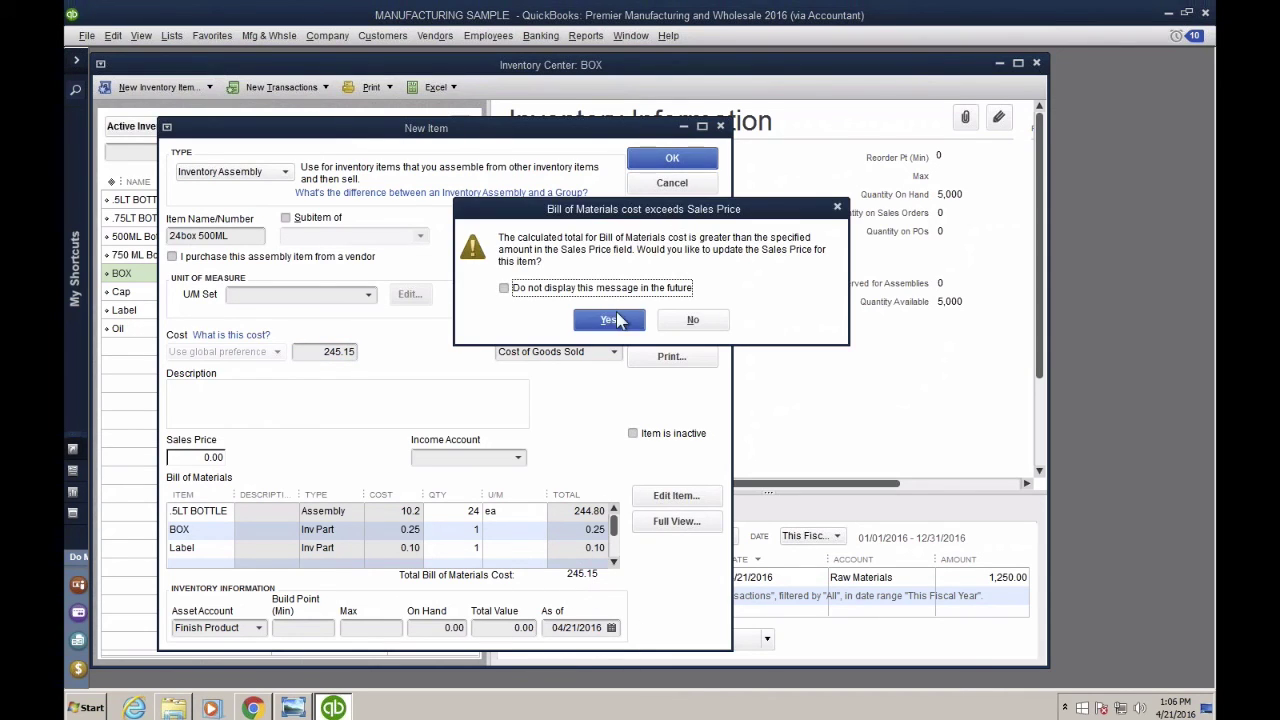
click(615, 320)
click(674, 162)
click(590, 292)
click(606, 322)
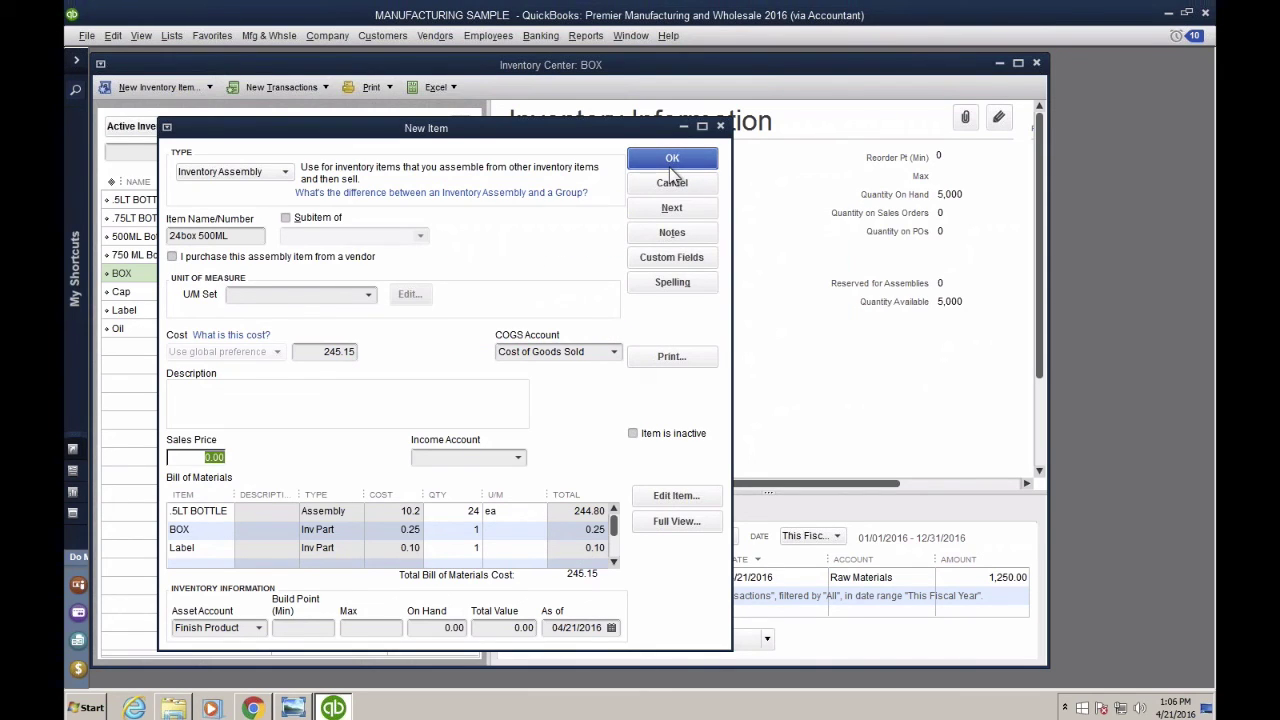
- Set sales price 500.00 and income account Sales, then save the assembly
text(50)
click(674, 160)
click(640, 228)
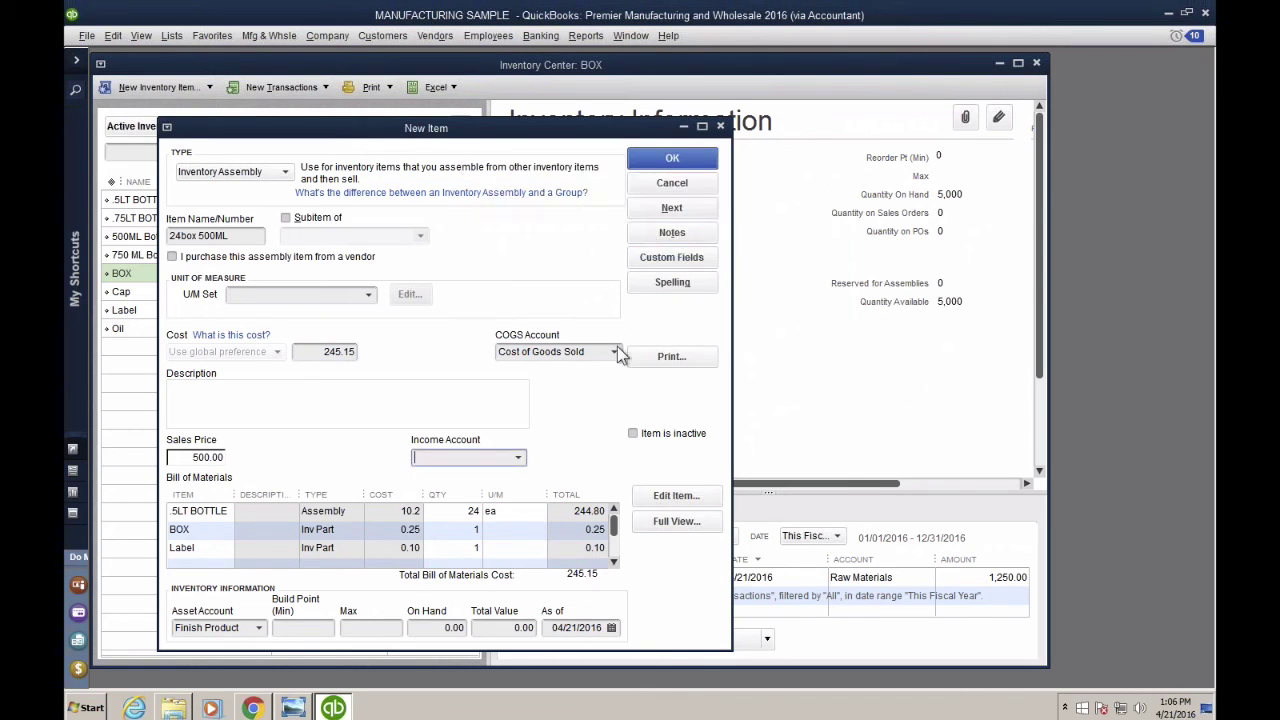
text(s)
key(Return)
key(Return)
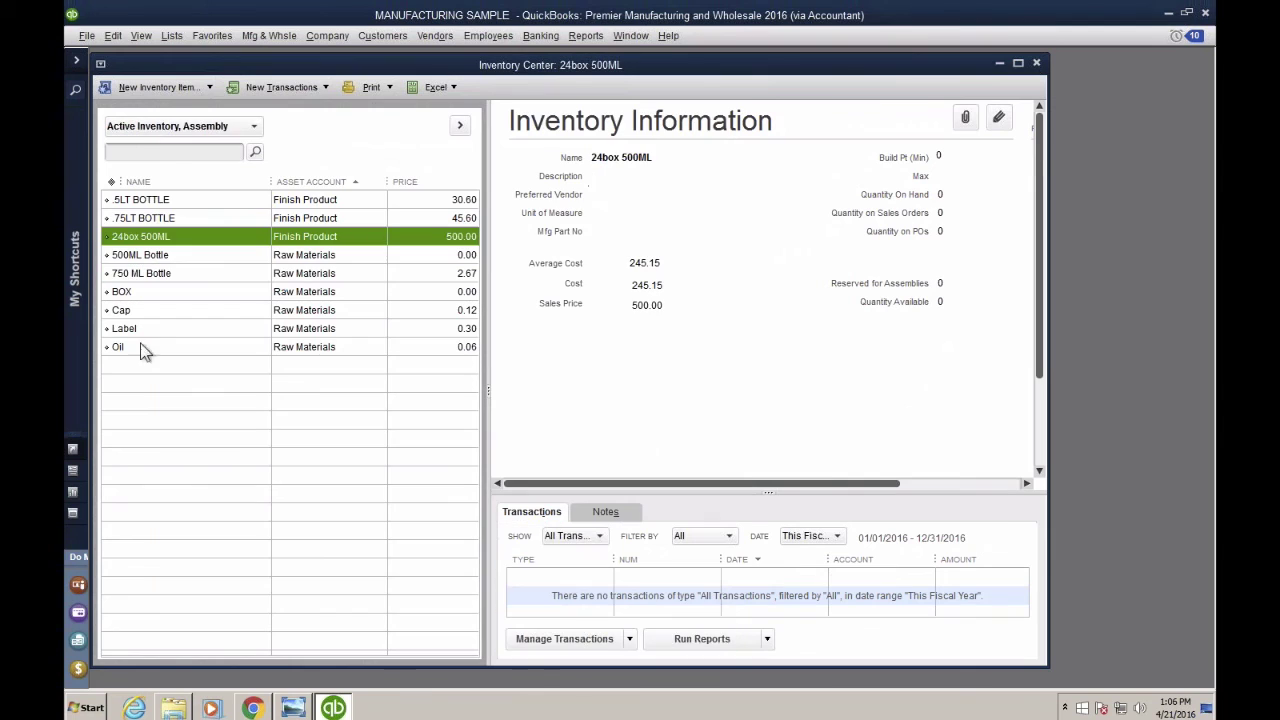
- Create a new WIP asset account from the 500ML Bottle item's asset account field
click(160, 254)
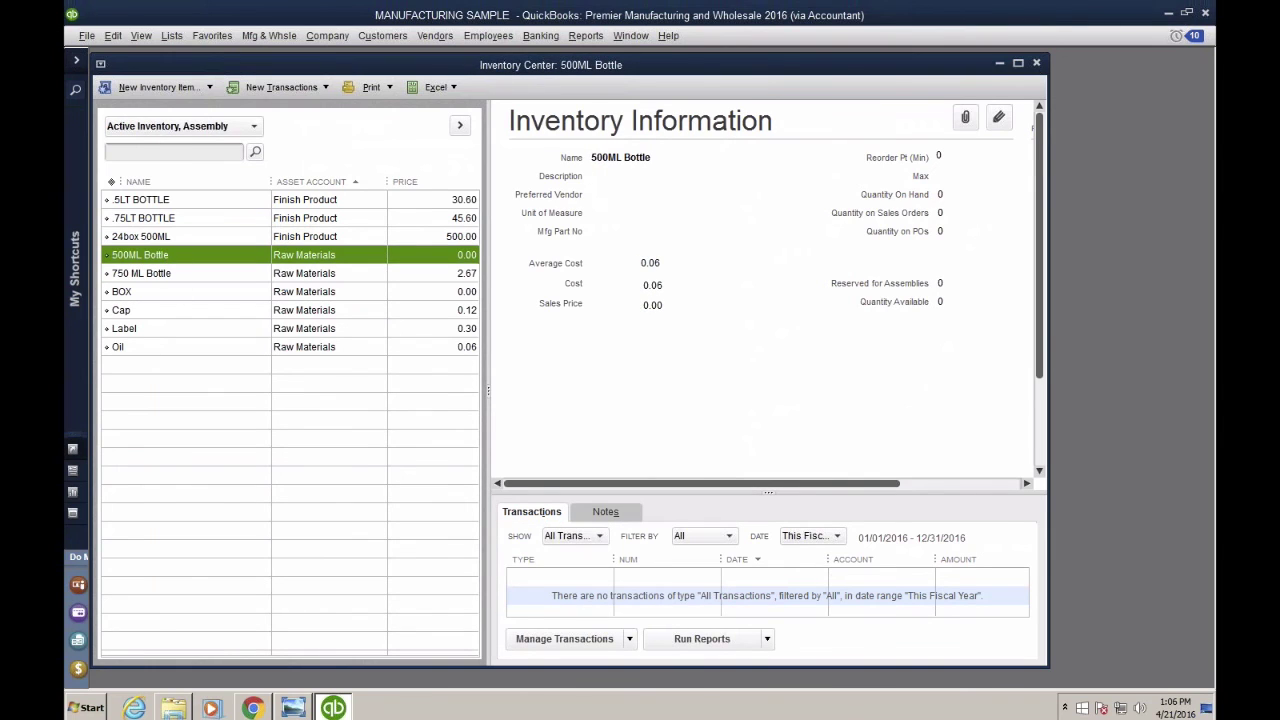
double_click(165, 256)
click(215, 534)
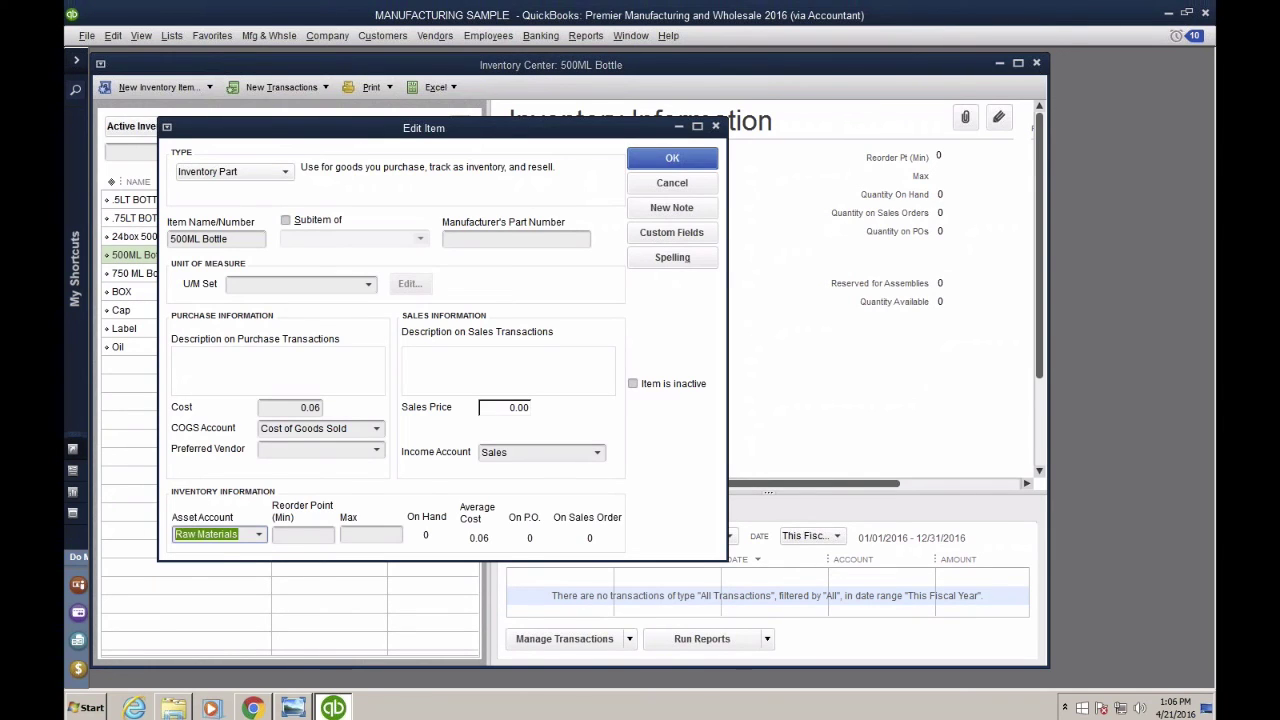
text(WIP)
key(Tab)
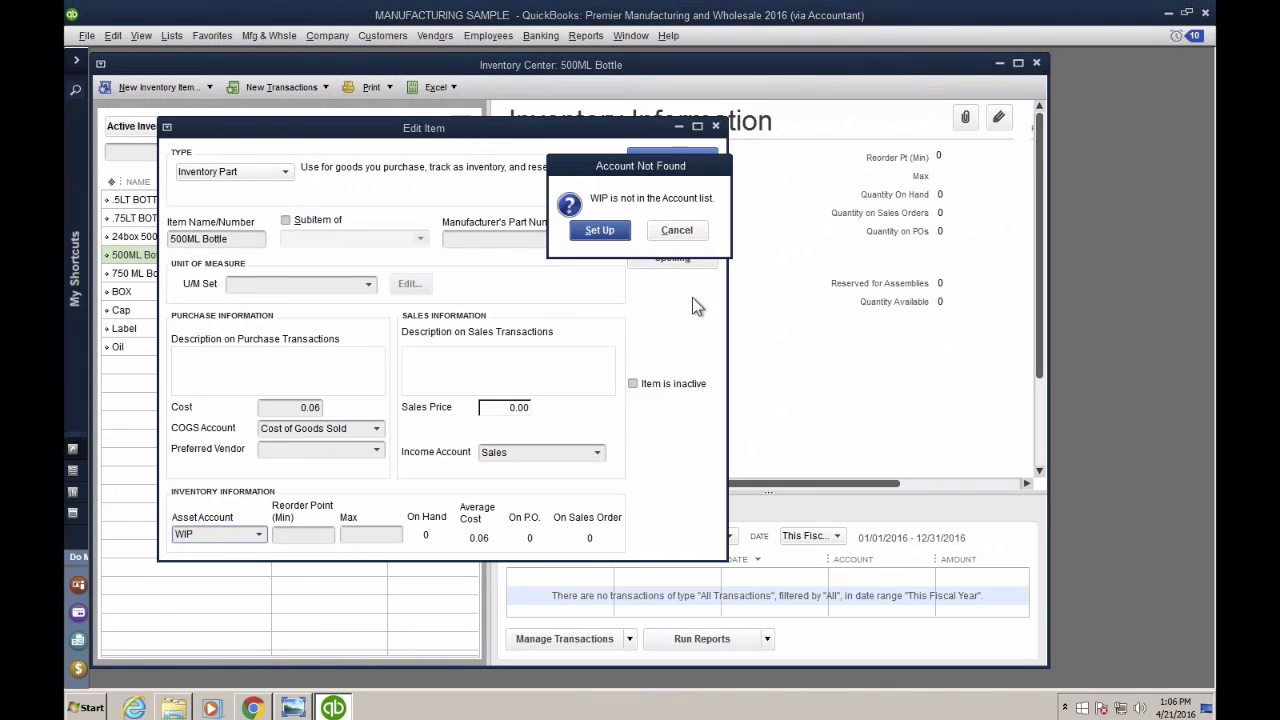
click(600, 231)
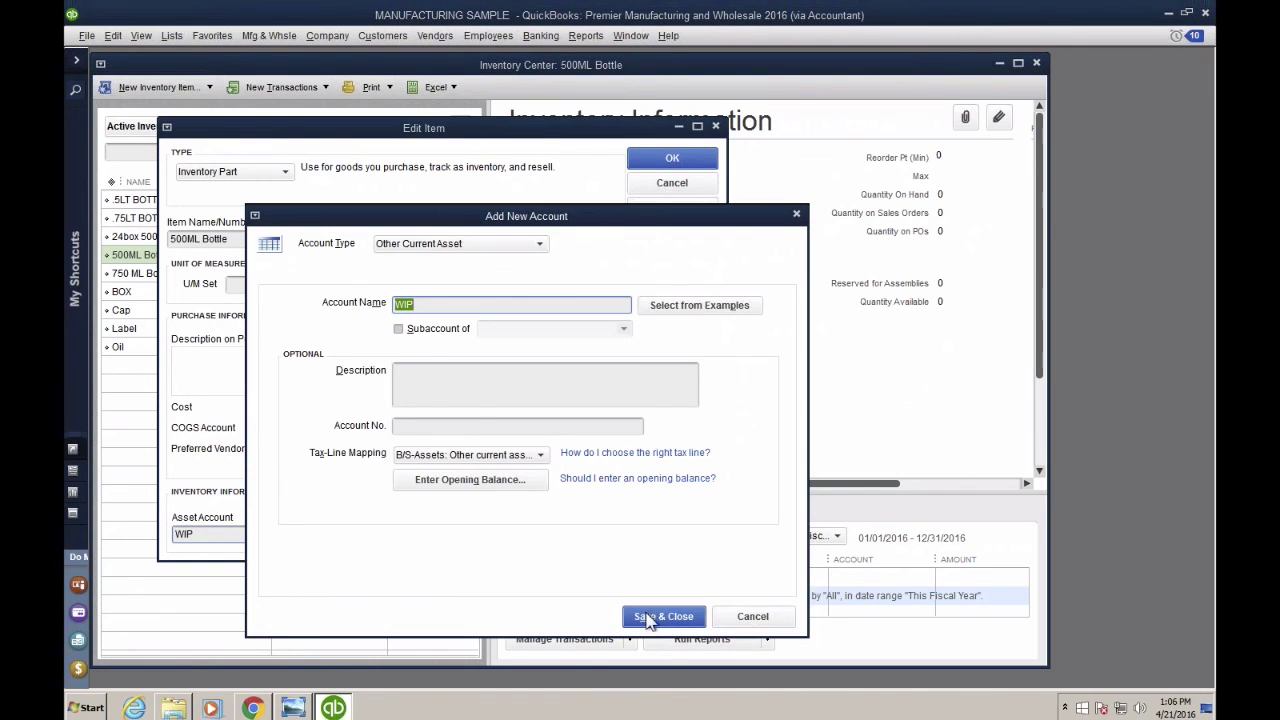
click(663, 616)
click(670, 160)
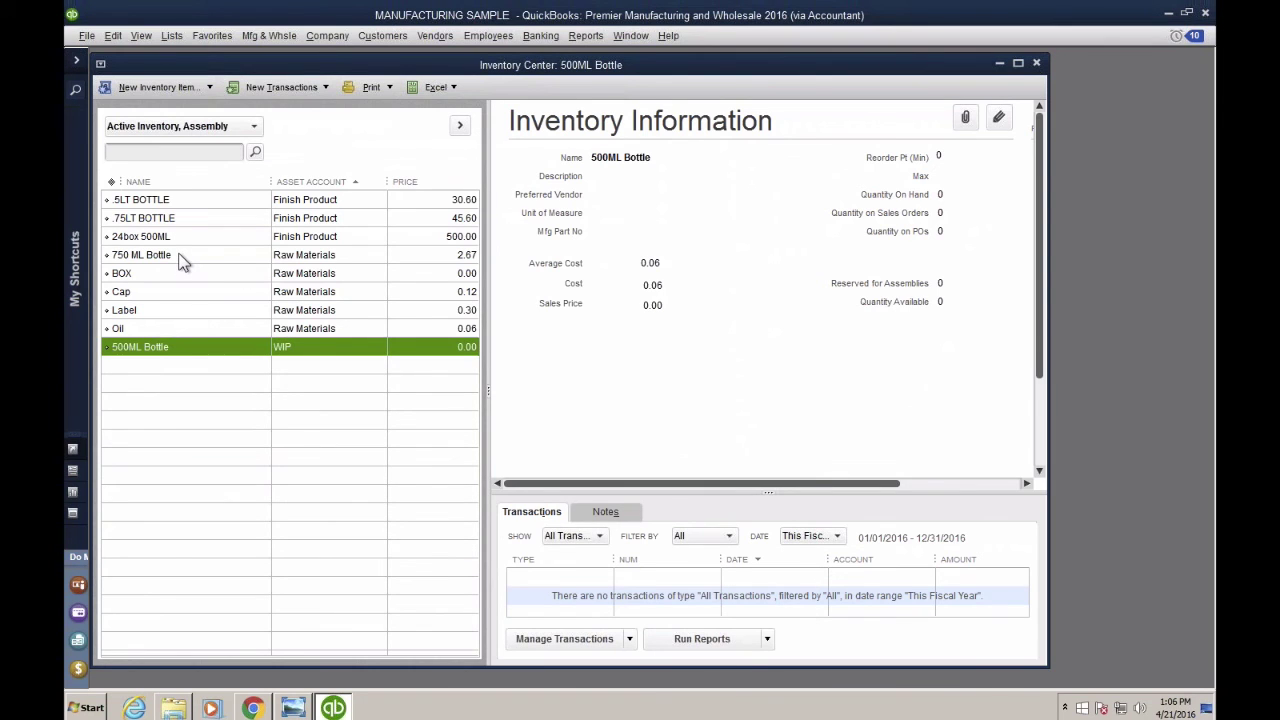
- Put the 500ML Bottle asset account back to Raw Materials, leaving 750 ML Bottle unchanged
double_click(182, 256)
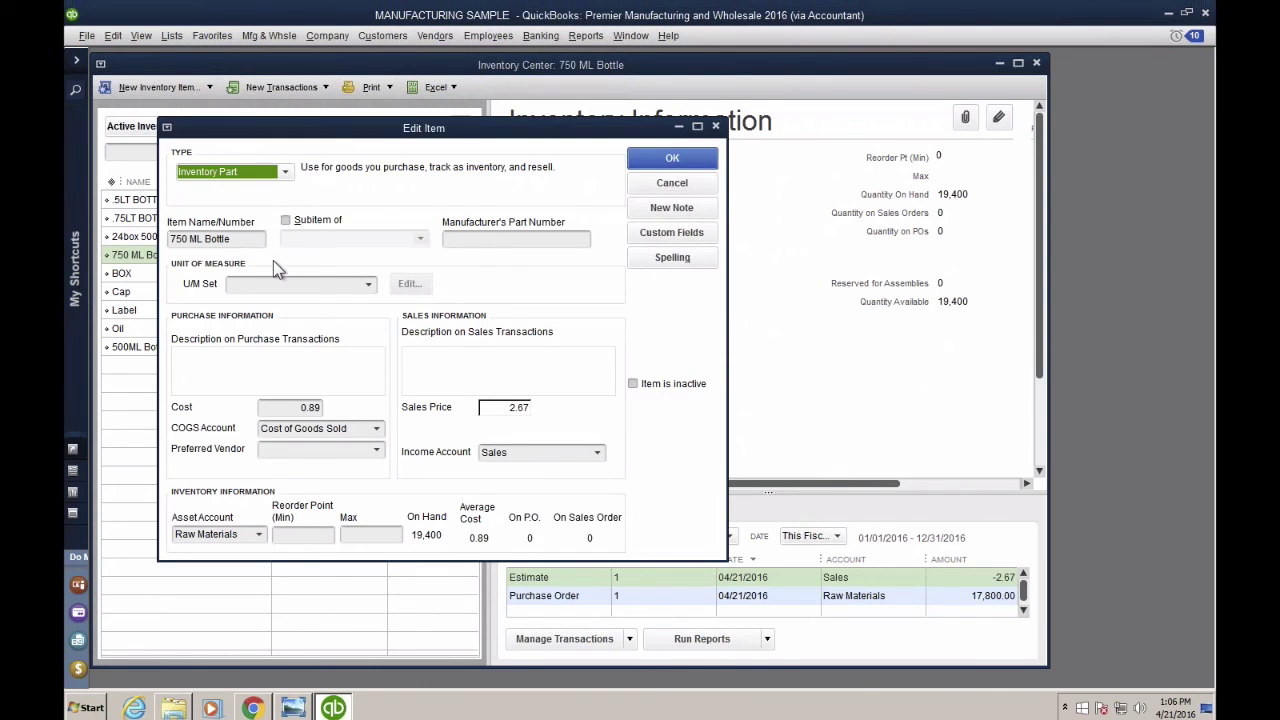
key(Escape)
double_click(180, 346)
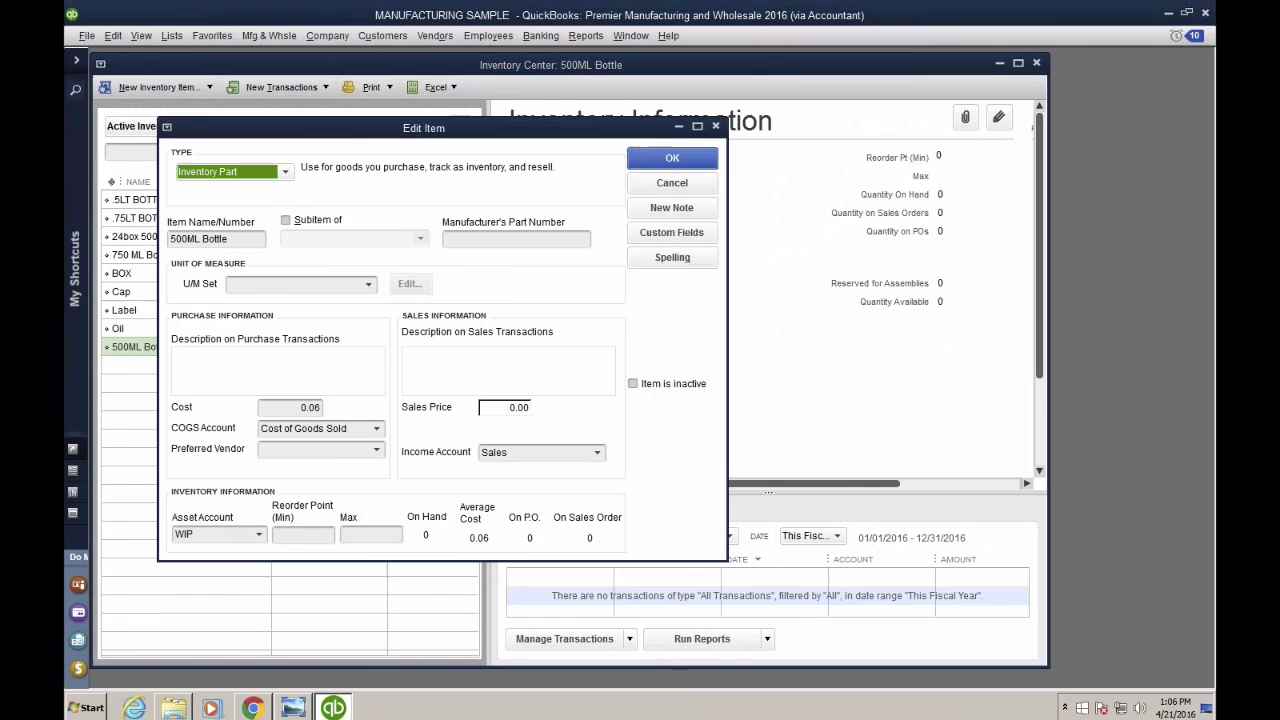
click(236, 533)
text(Raw Materials)
key(Tab)
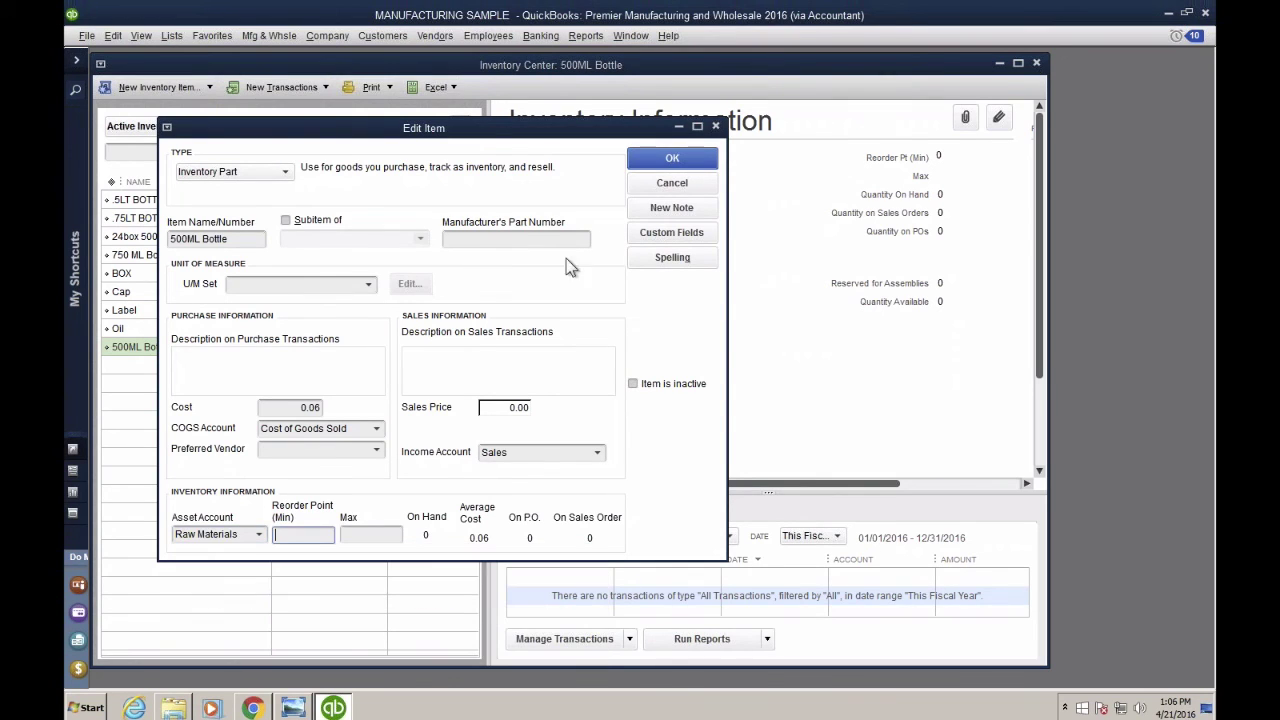
click(701, 160)
- Set the .5LT BOTTLE assembly's asset account to WIP
click(199, 200)
click(200, 217)
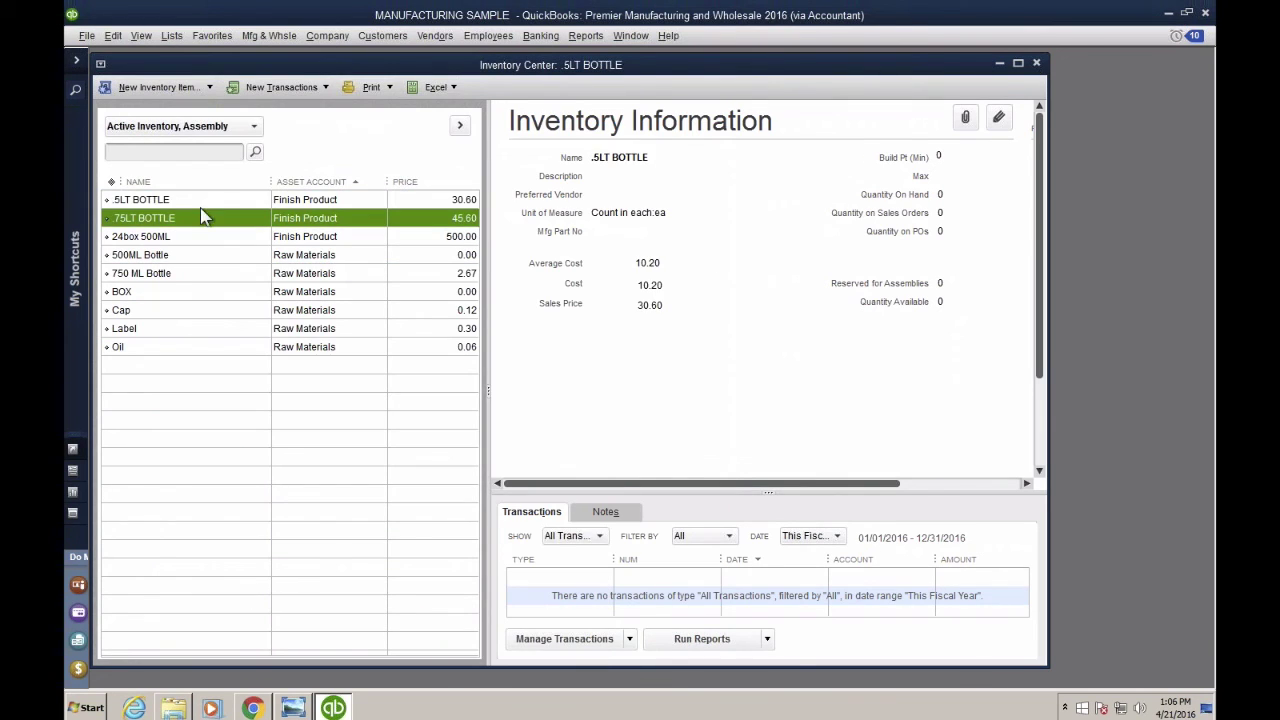
click(199, 199)
double_click(199, 199)
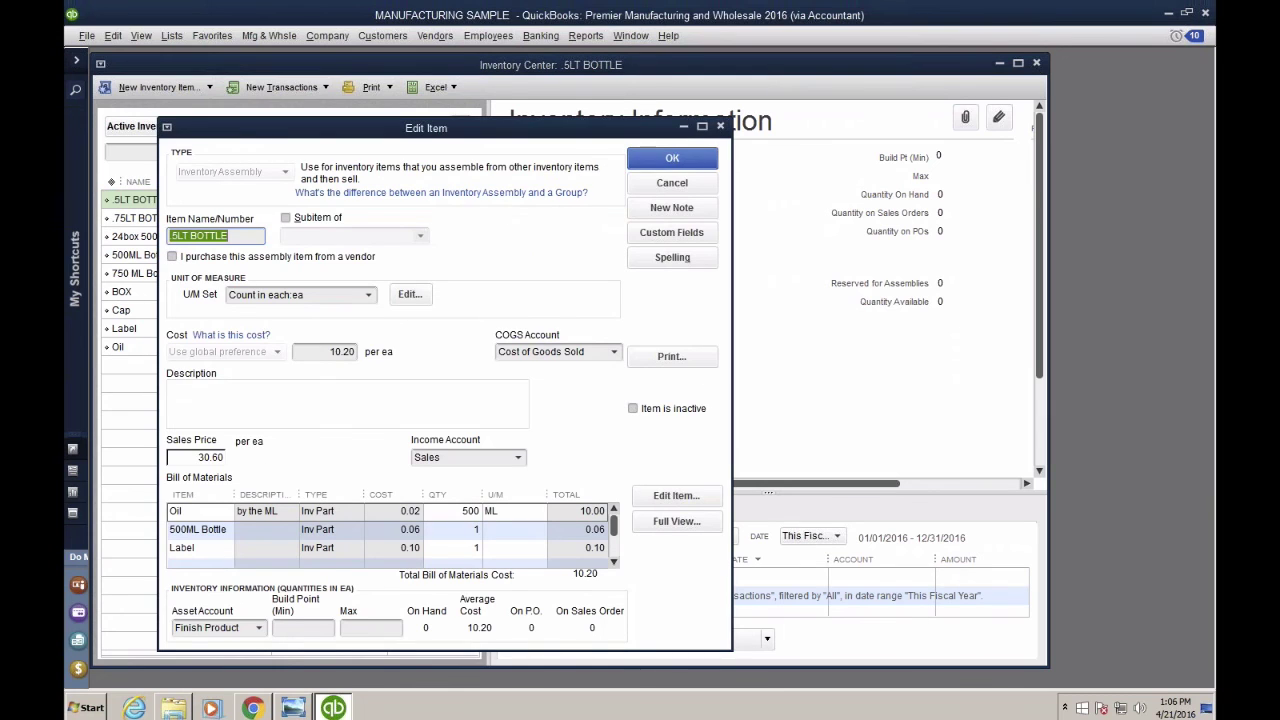
click(215, 627)
text(WIP)
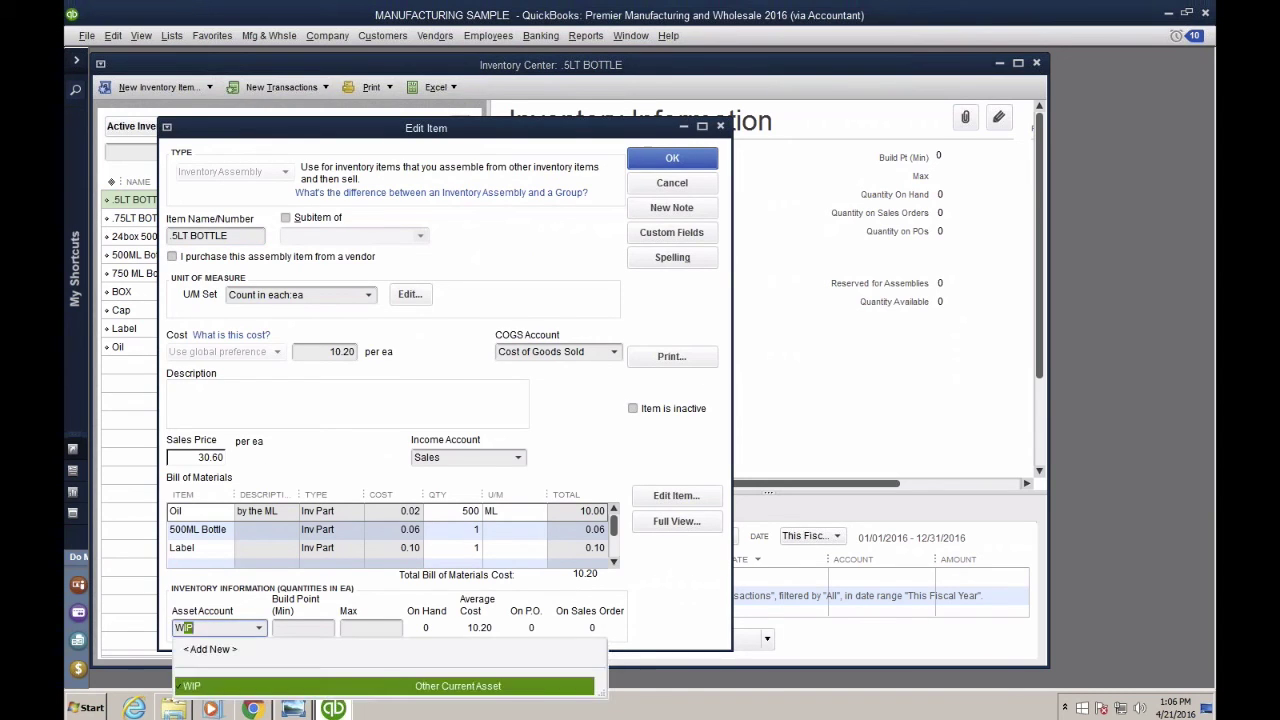
key(Tab)
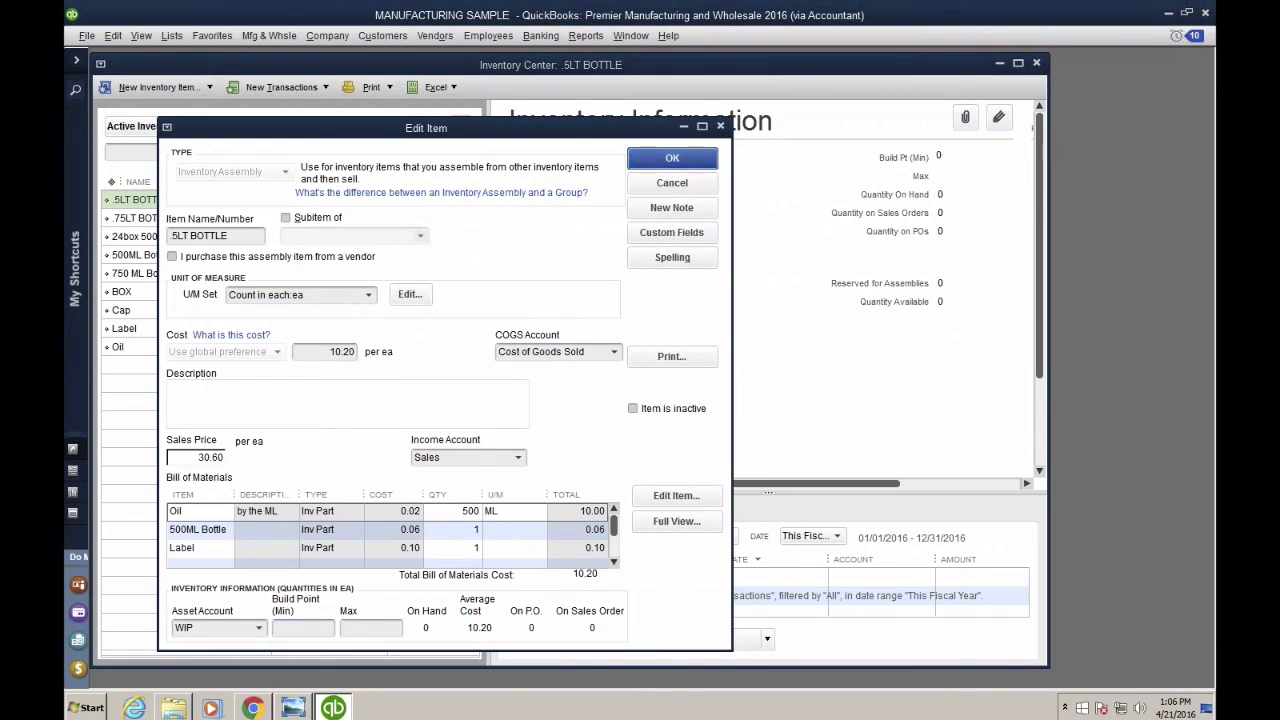
key(Return)
- Set the .75LT BOTTLE assembly's asset account to WIP
double_click(184, 201)
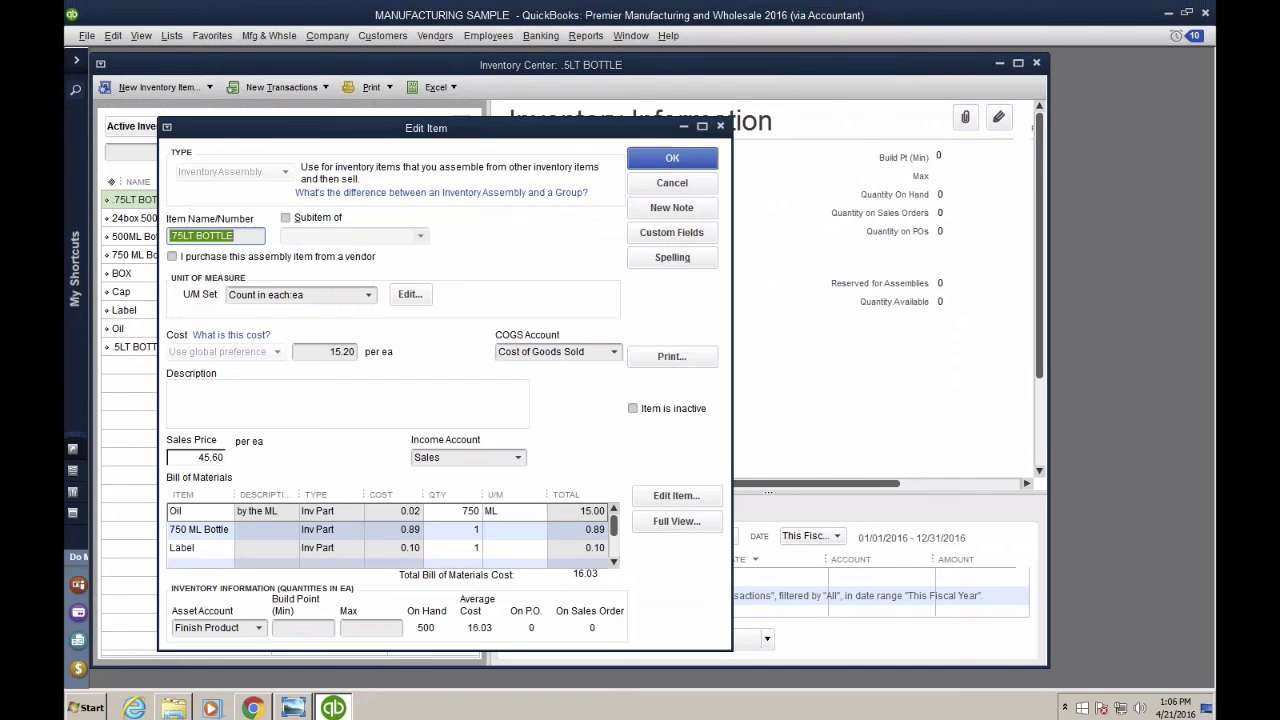
click(244, 627)
text(WIP)
key(Tab)
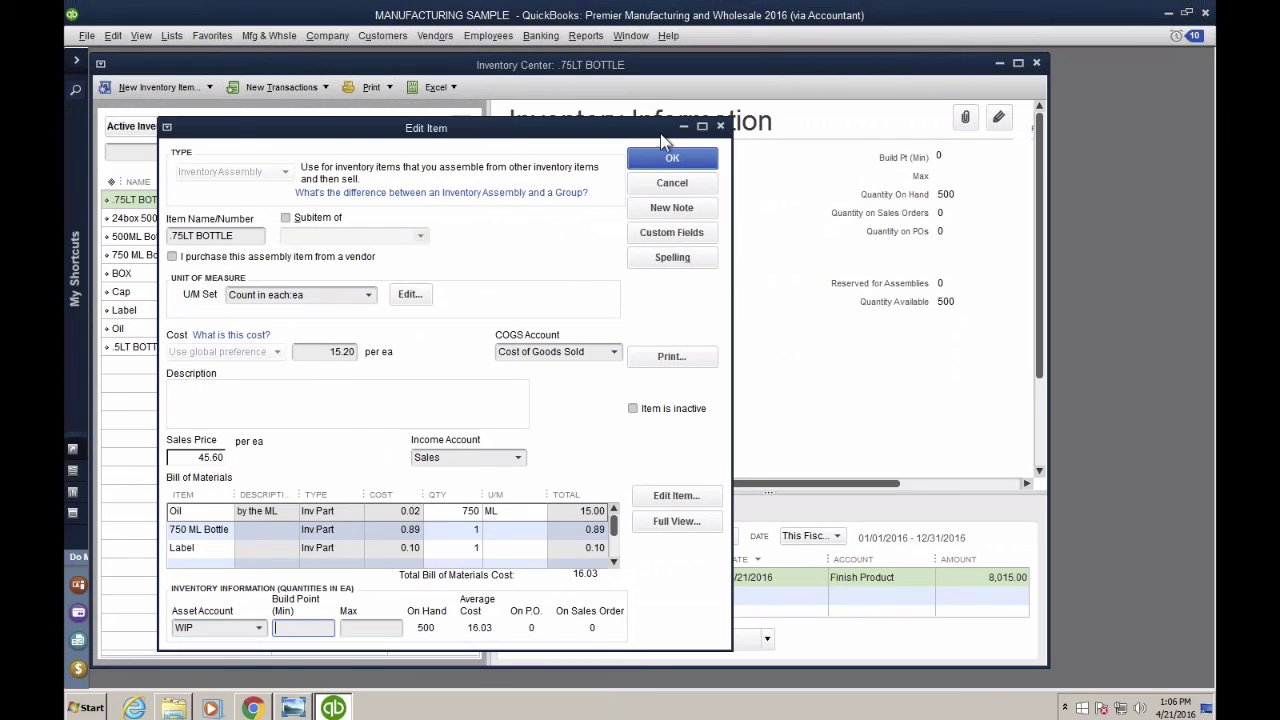
click(687, 152)
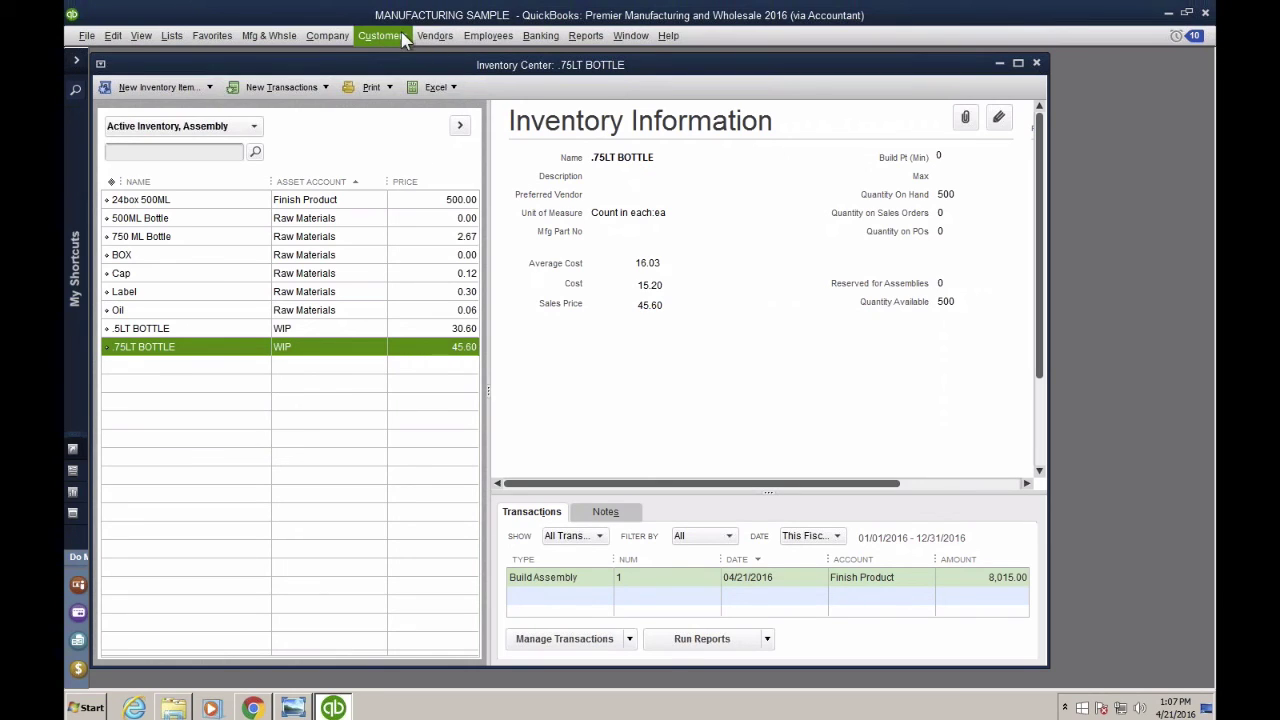
click(440, 36)
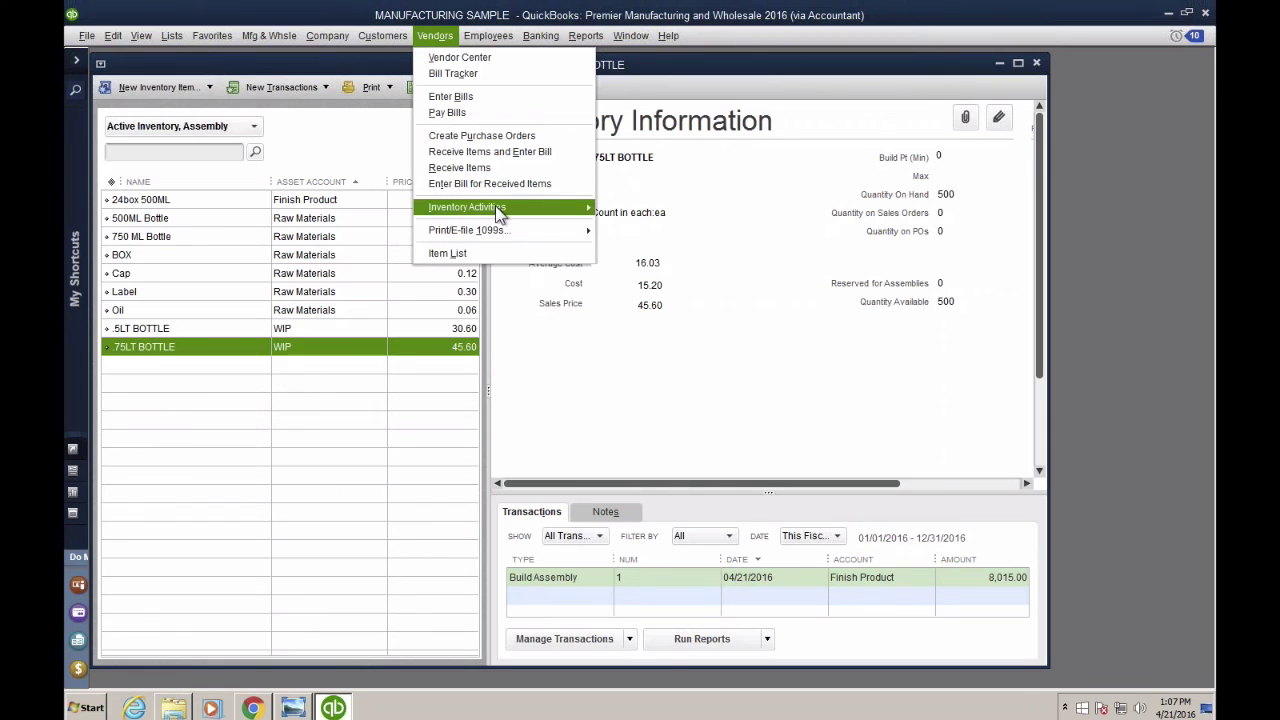
mouse_move(495, 205)
click(660, 272)
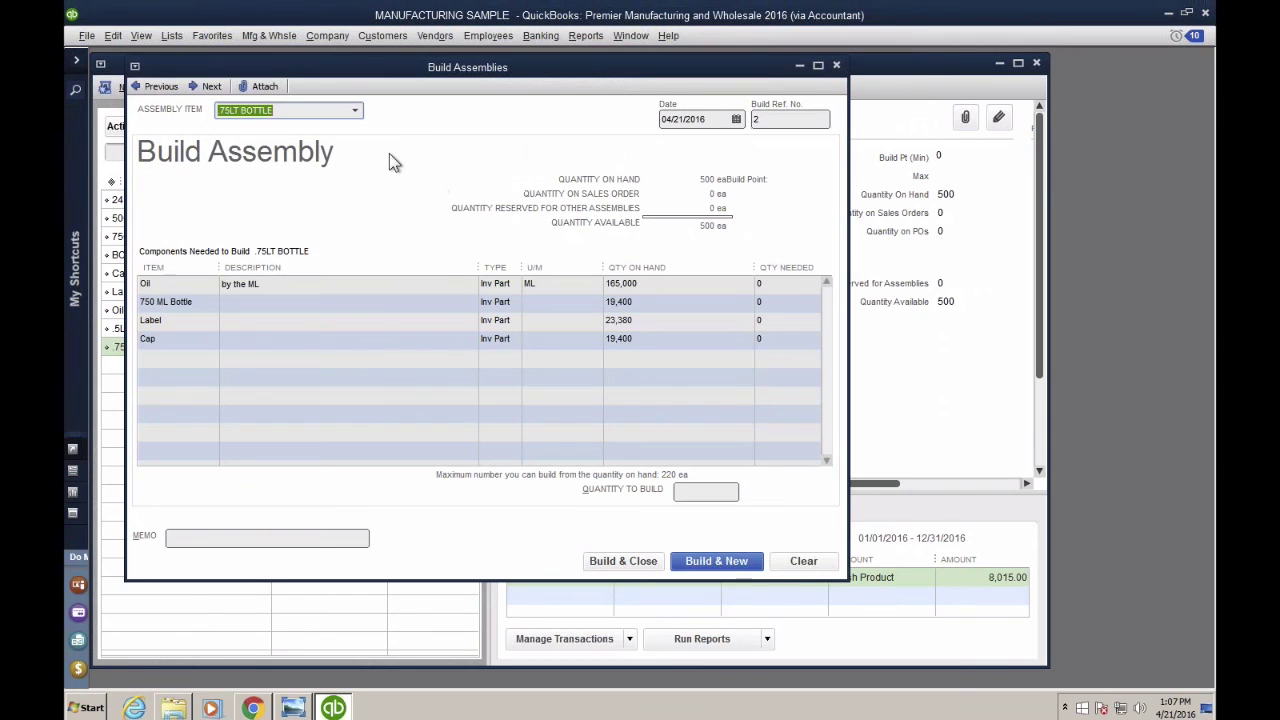
click(356, 111)
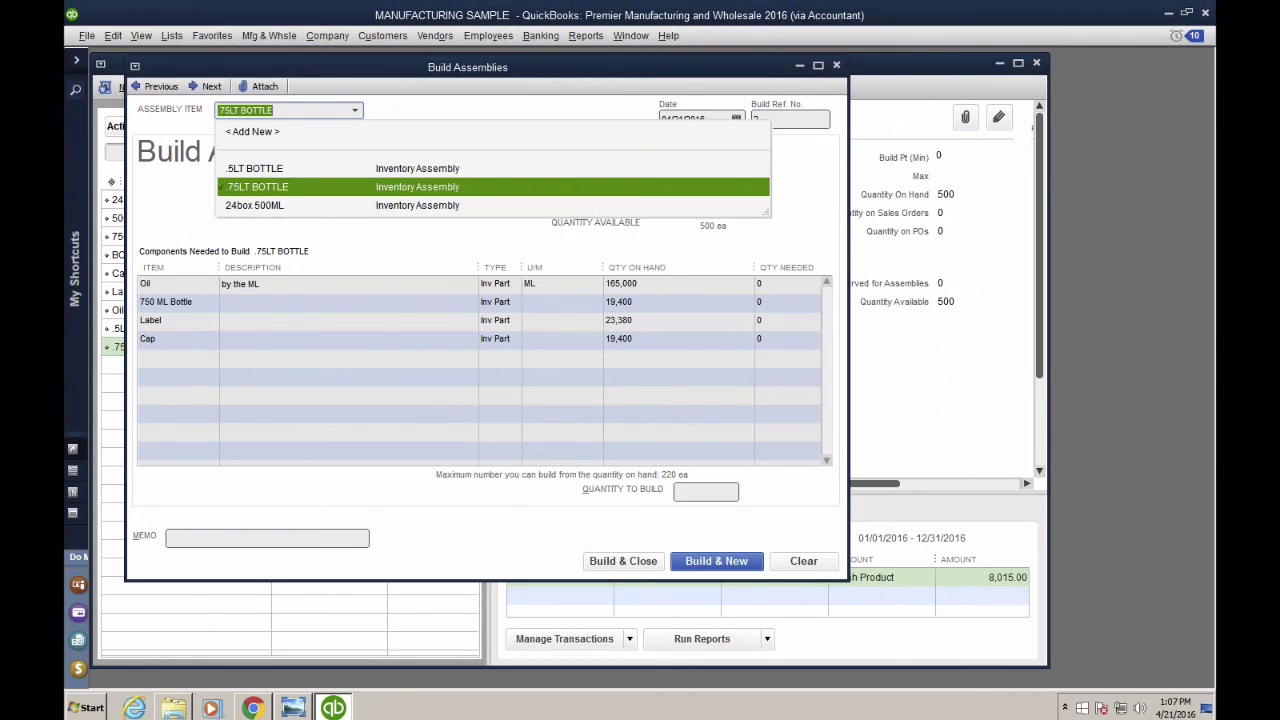
click(255, 205)
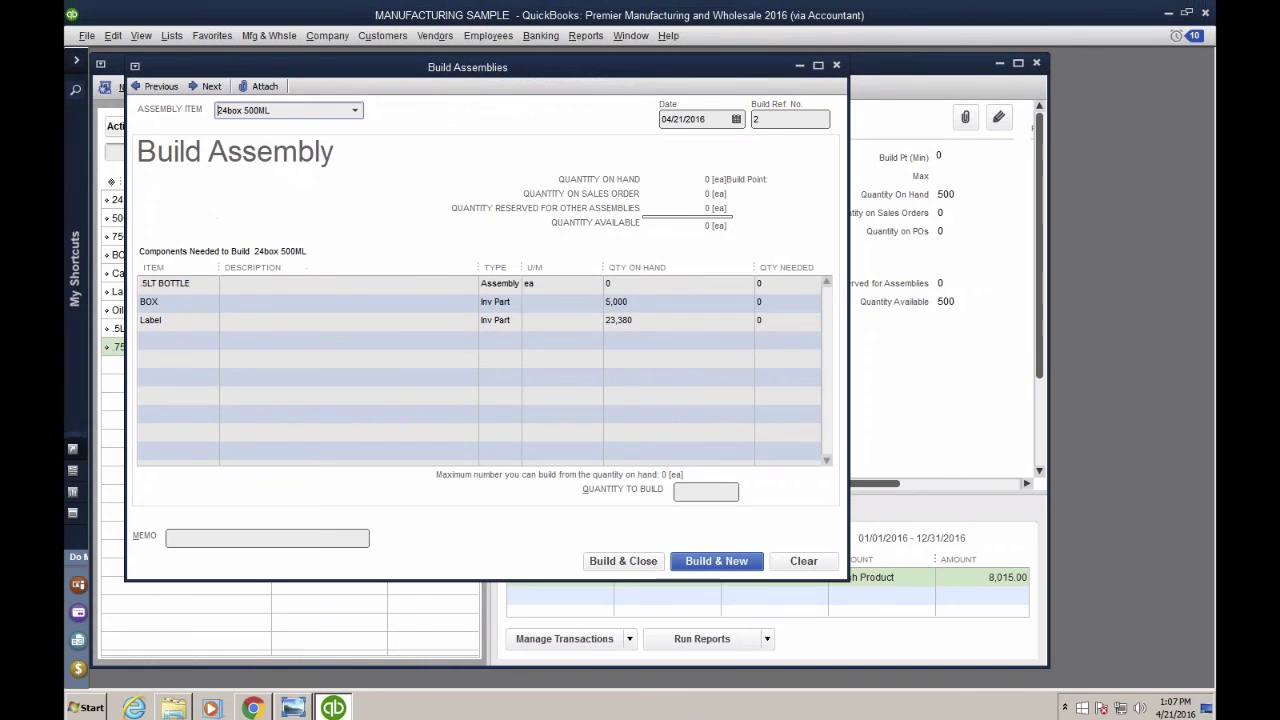
click(695, 490)
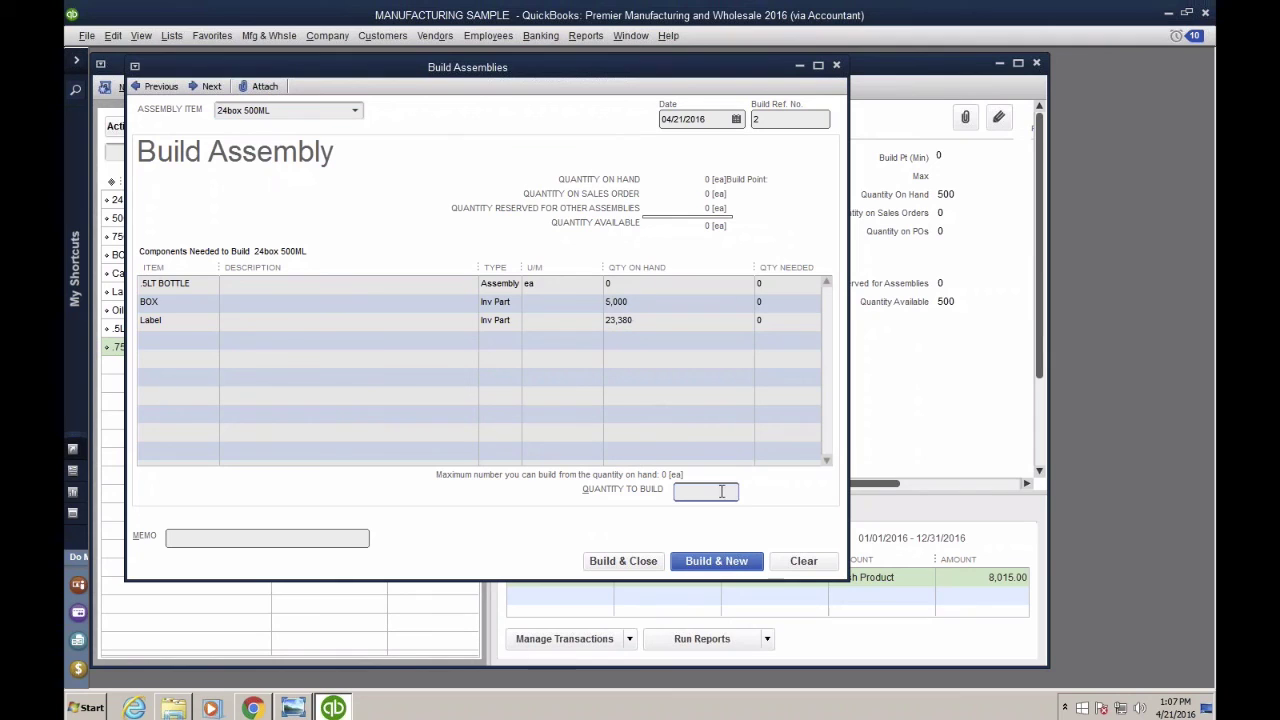
key(Return)
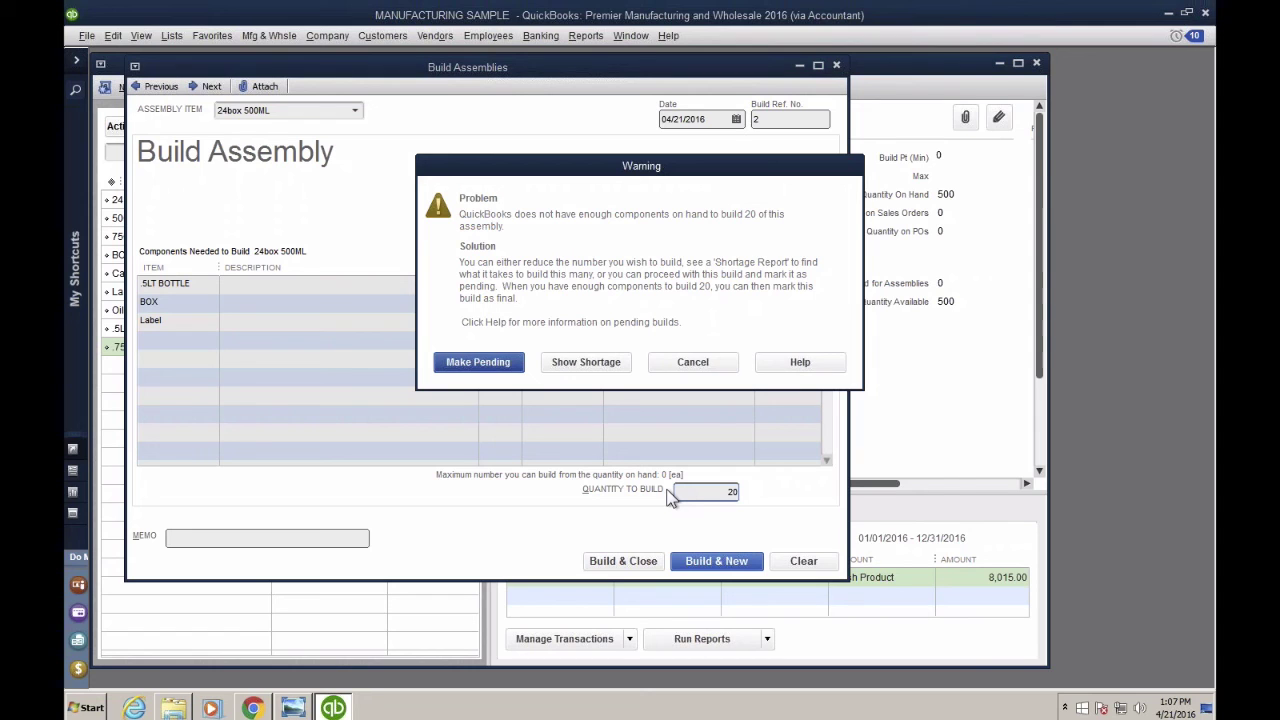
click(703, 366)
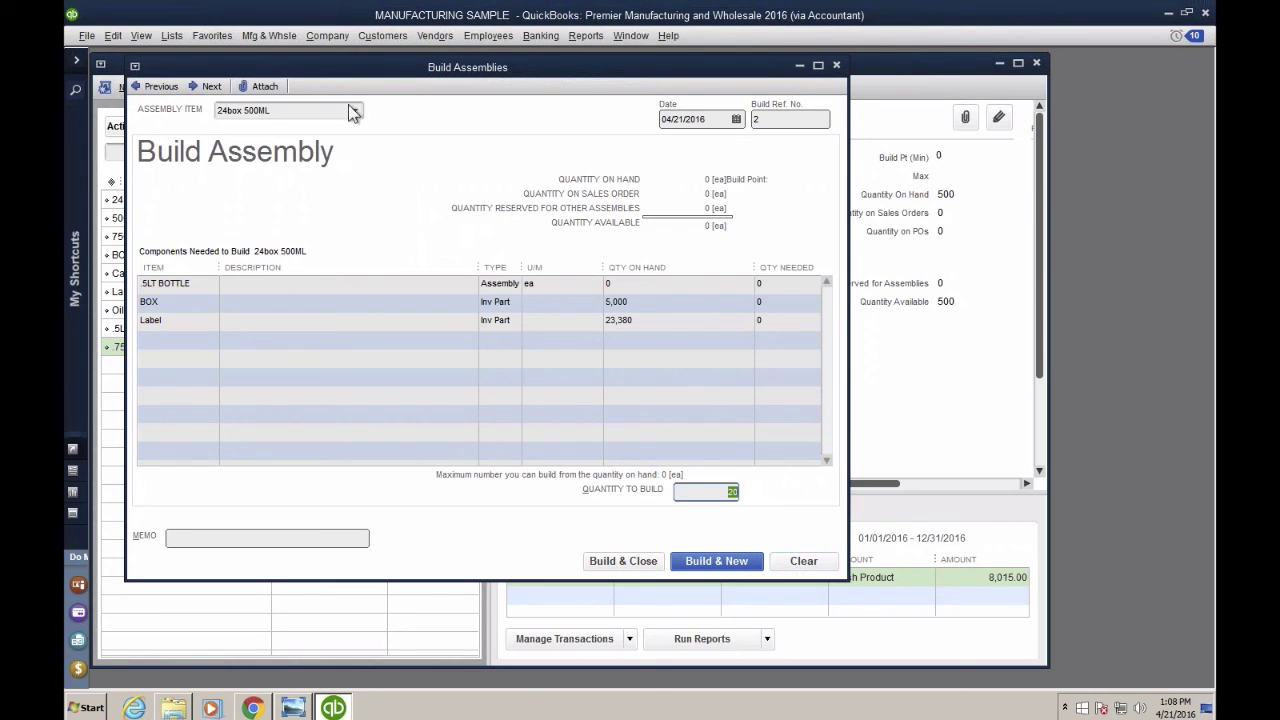
key(Tab)
click(694, 362)
click(355, 110)
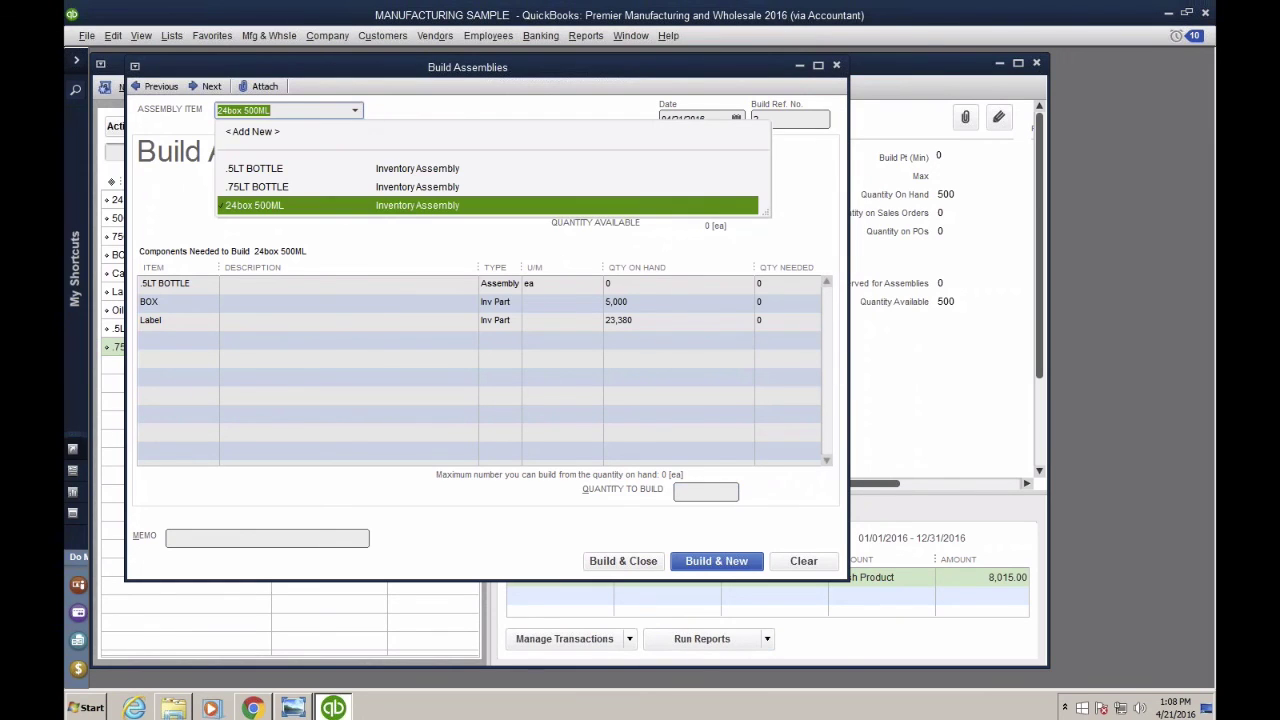
click(272, 170)
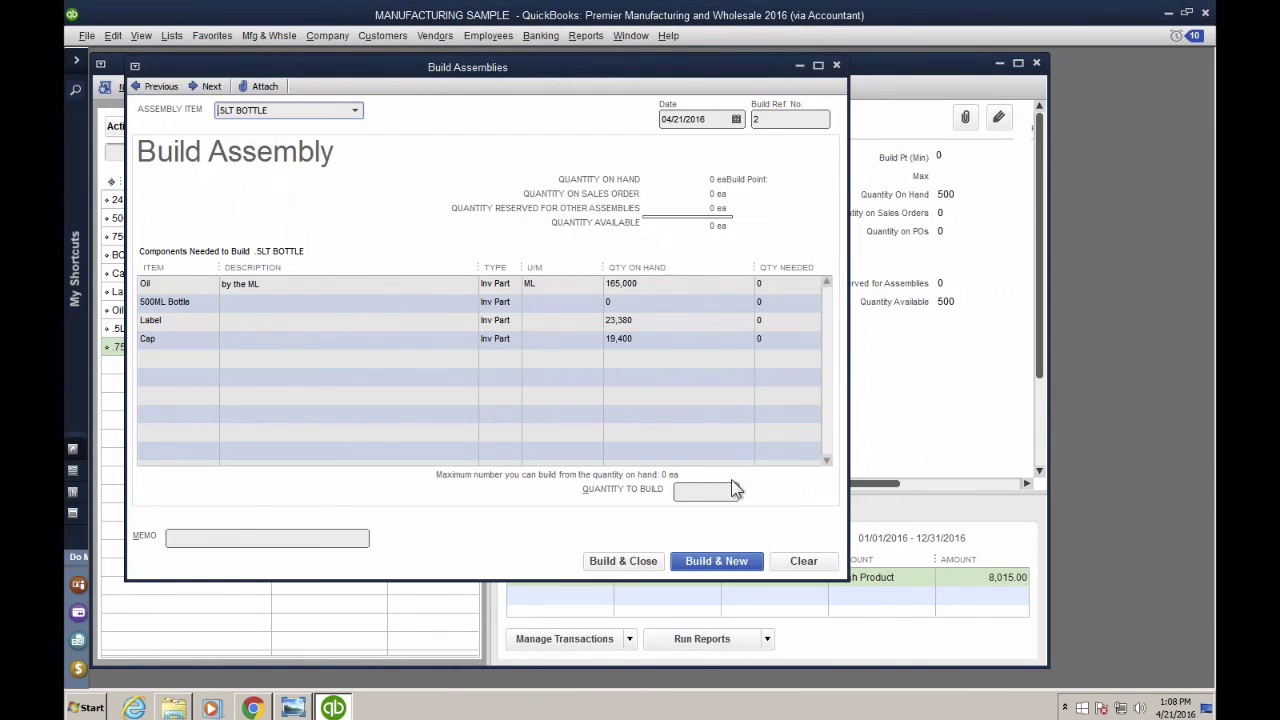
click(702, 490)
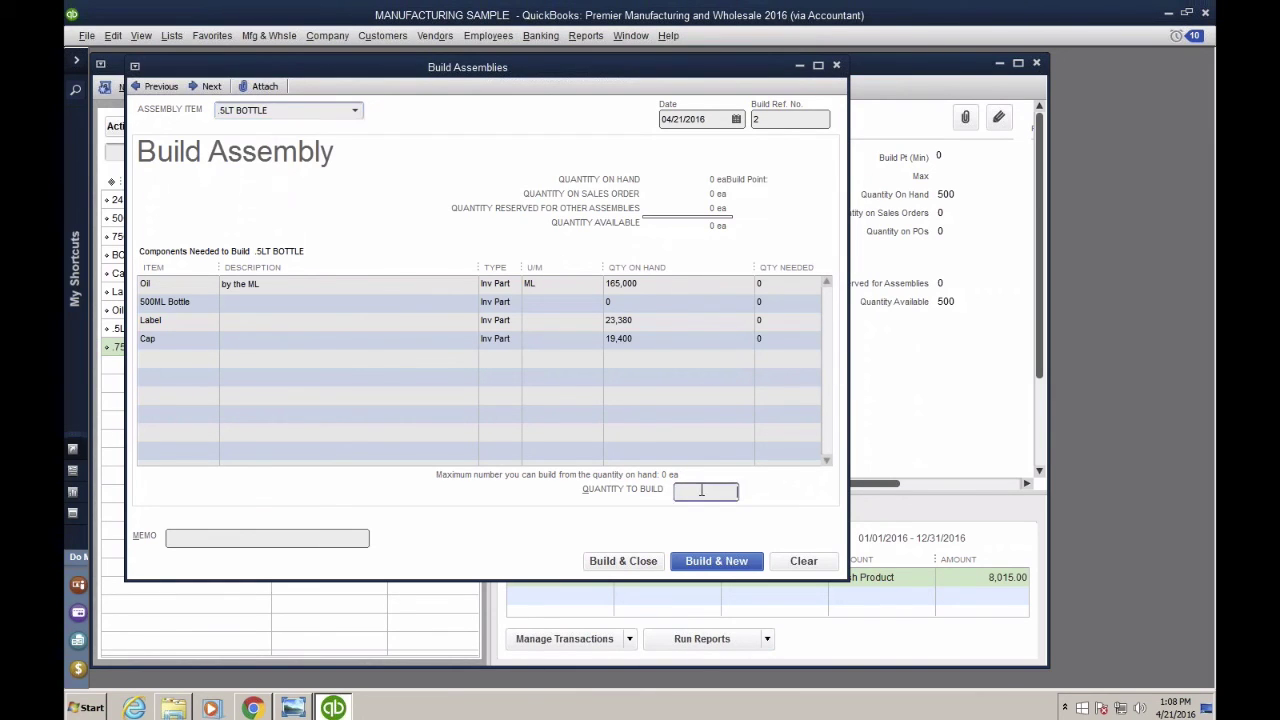
click(806, 562)
click(623, 561)
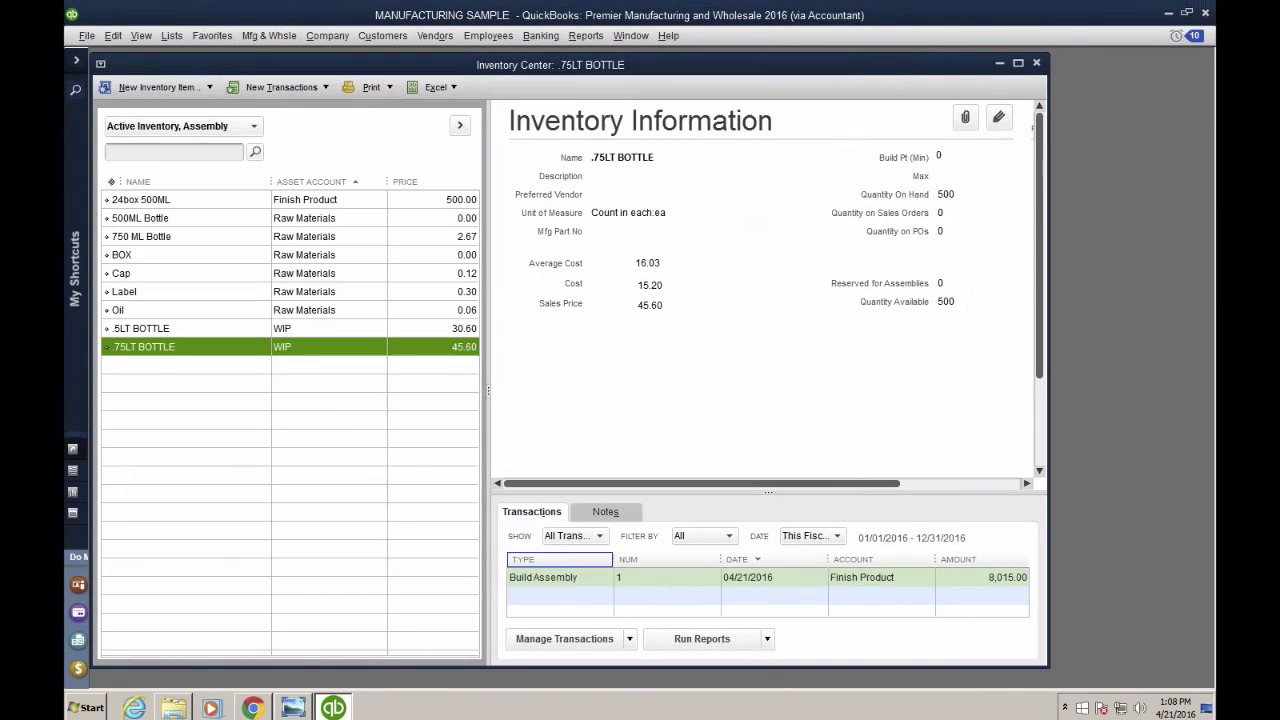
- Duplicate the 24box 500ML item and rename the copy to 24box 750ML
right_click(163, 201)
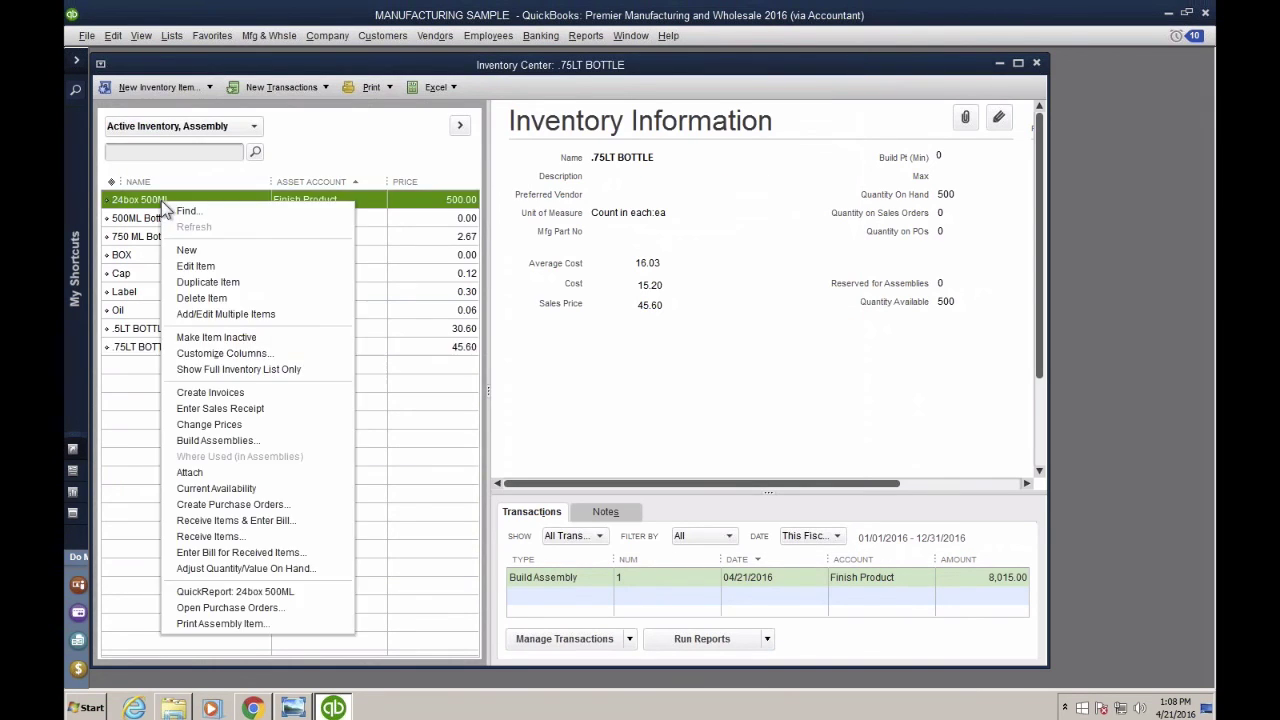
click(224, 284)
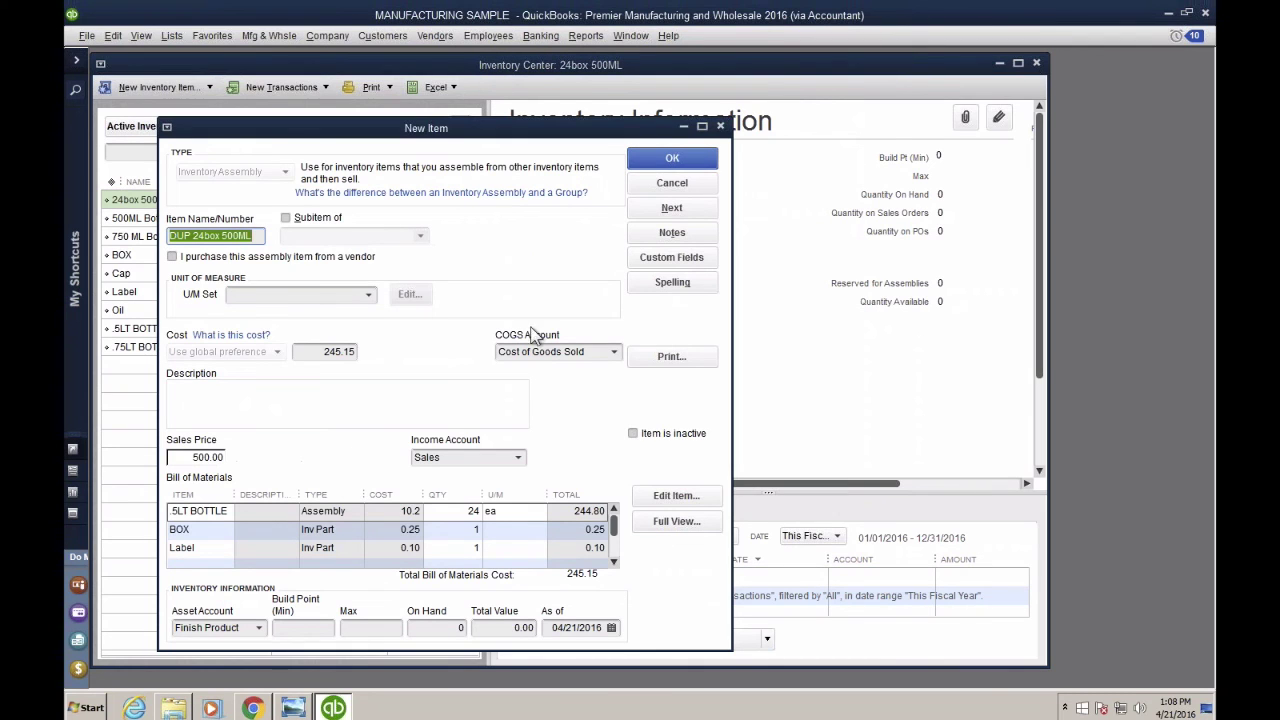
double_click(180, 236)
key(Delete)
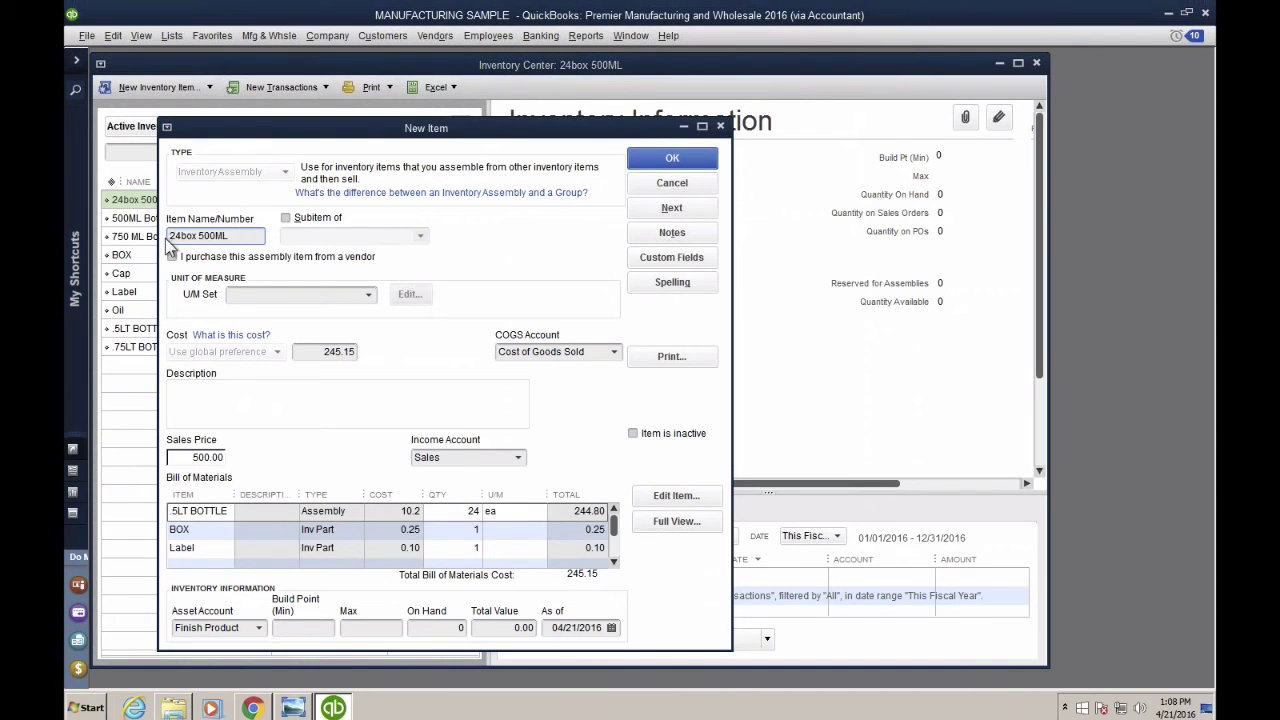
drag(198, 236, 214, 236)
key(Delete)
text(750)
- Change the bill of materials' first component to 24 .75LT BOTTLE and save the item
click(676, 521)
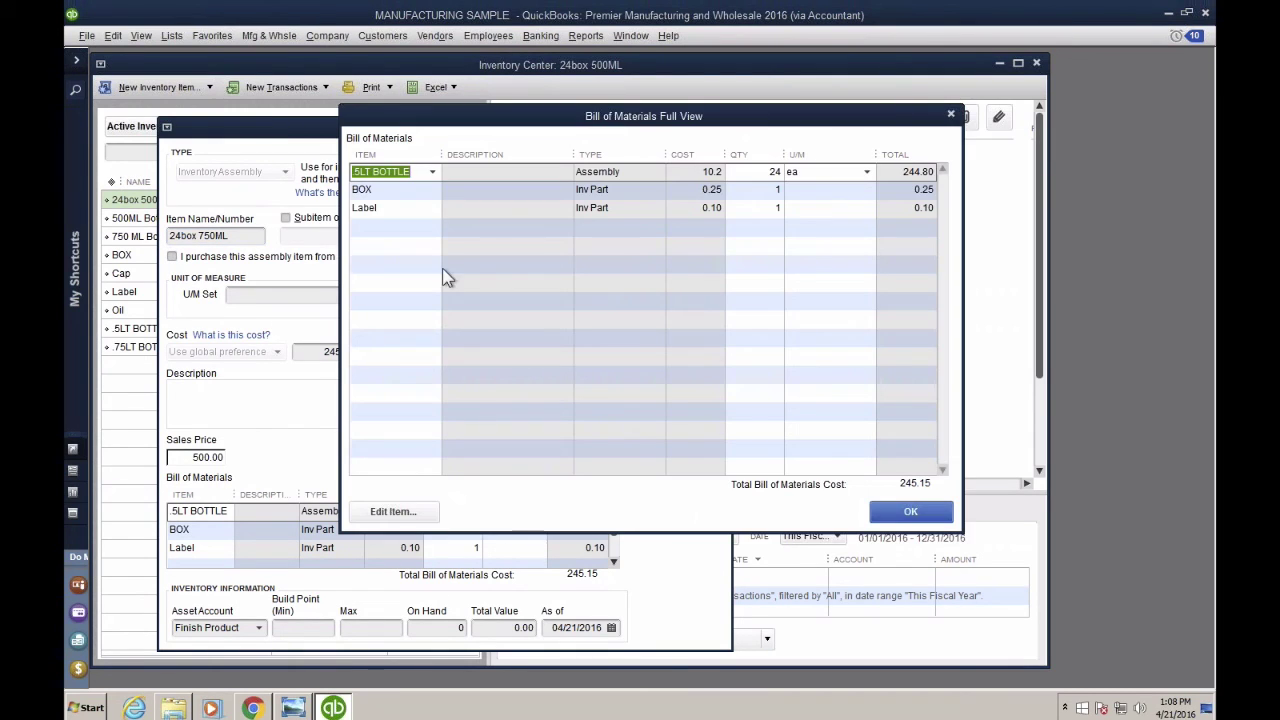
click(432, 172)
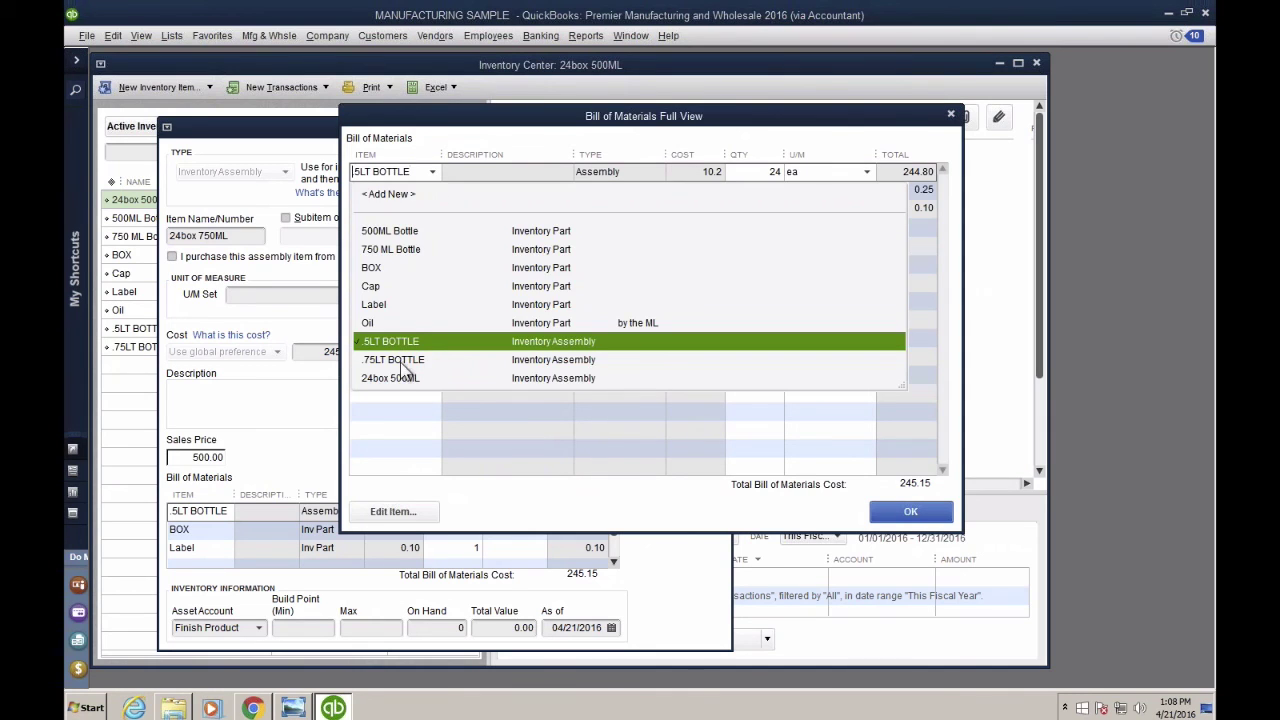
click(401, 360)
drag(575, 118, 458, 117)
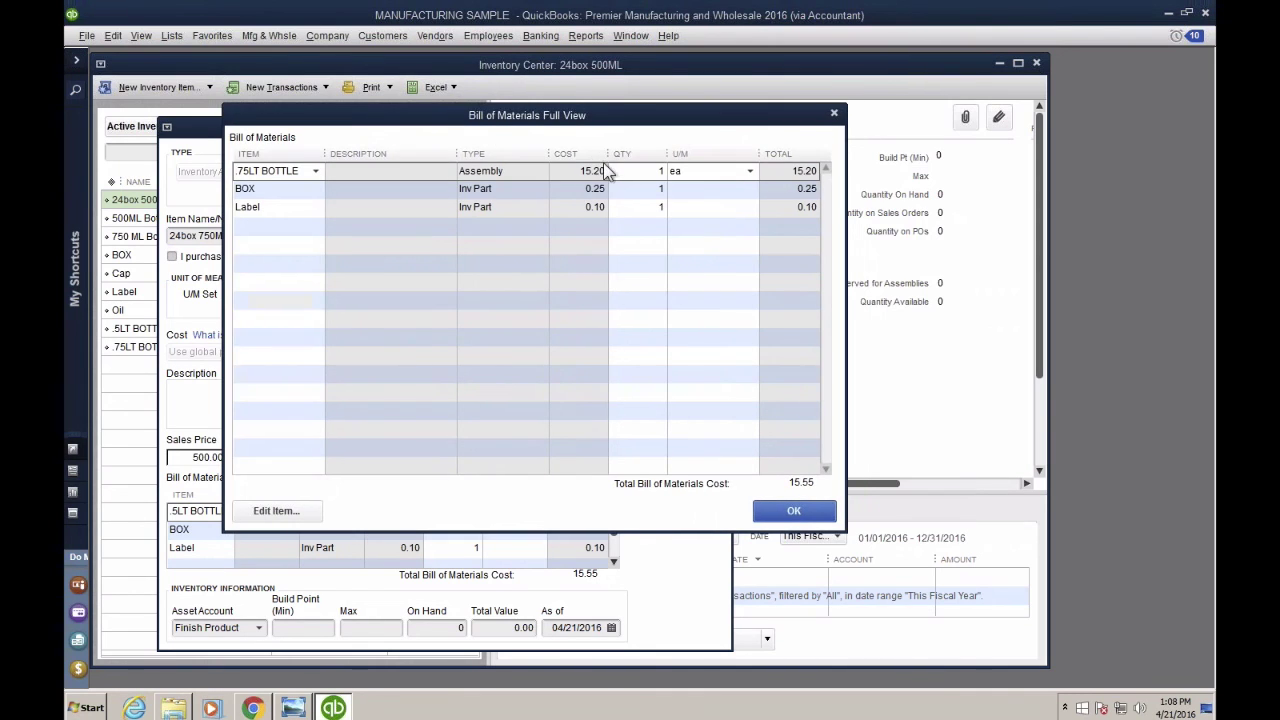
click(612, 172)
text(24)
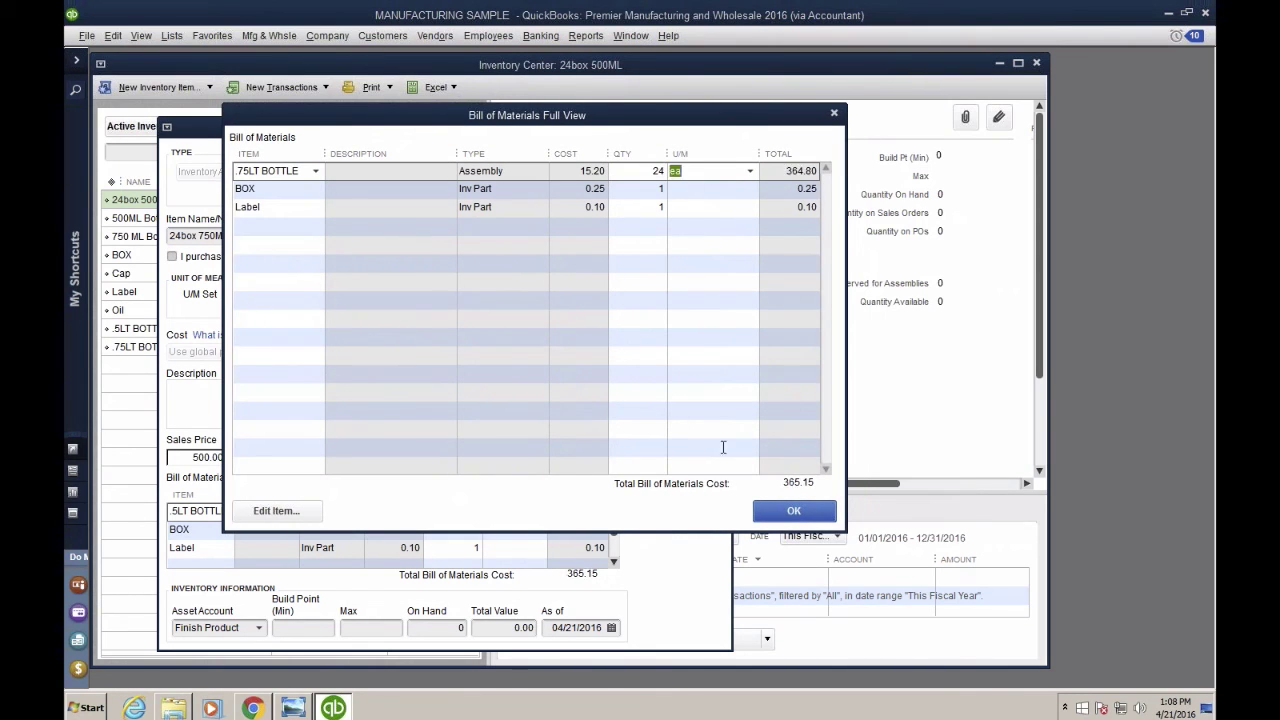
click(794, 511)
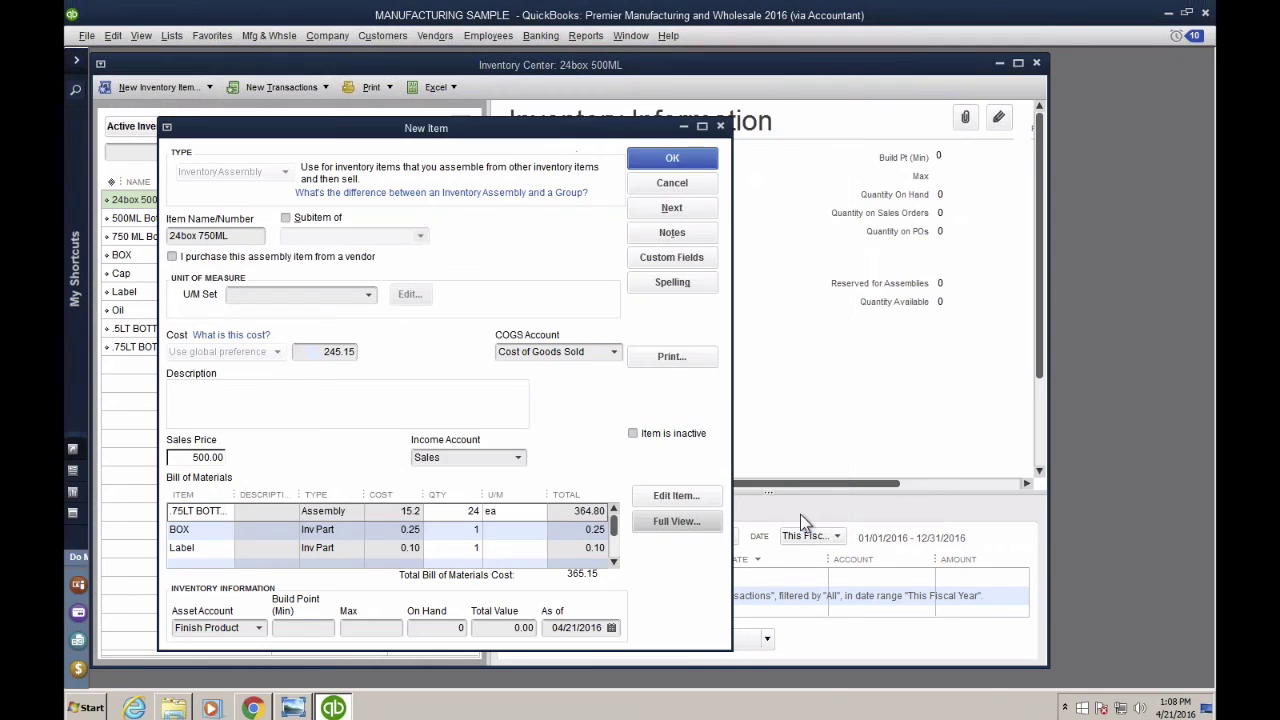
click(672, 157)
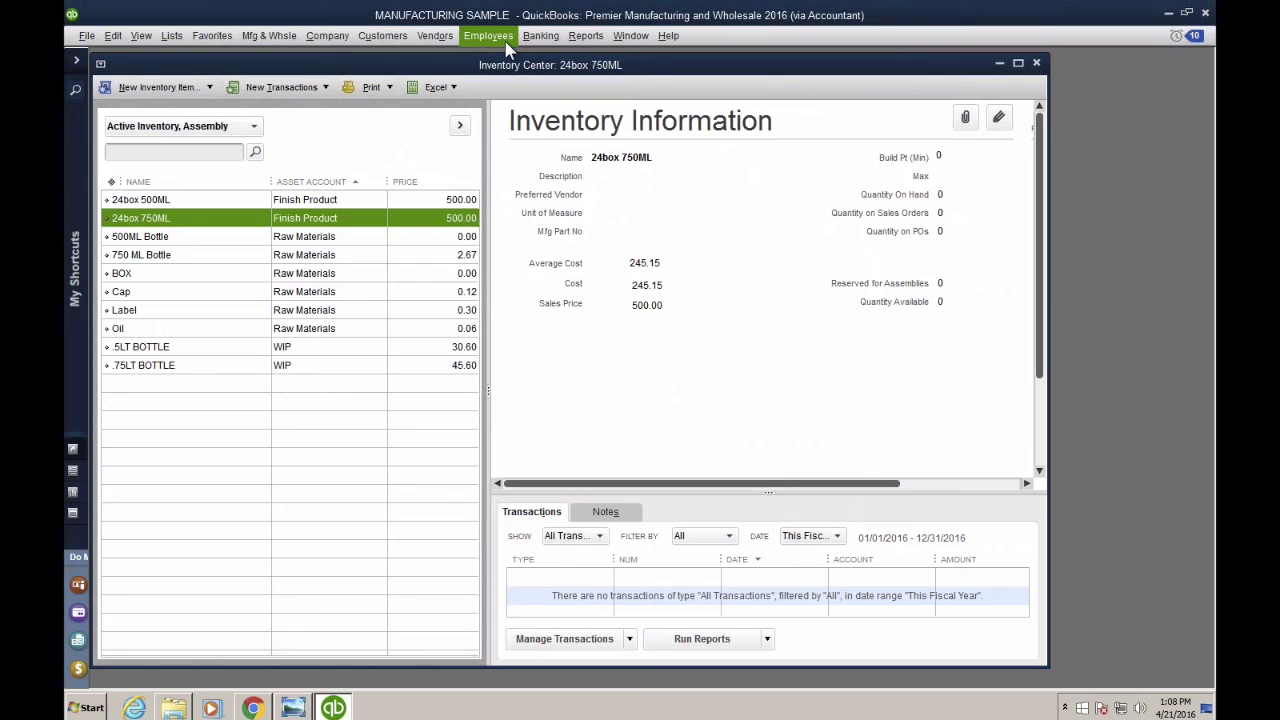
- Record a Build Assemblies transaction of 15 units of 24box 750ML
click(435, 36)
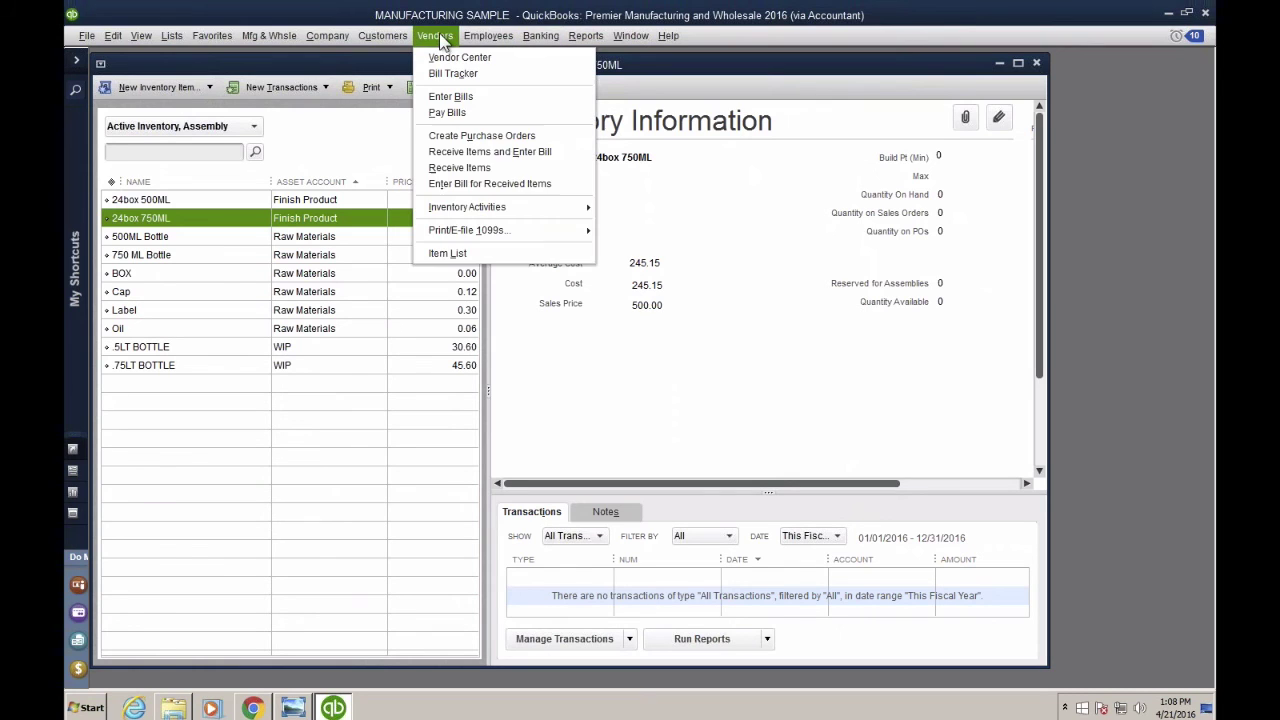
mouse_move(483, 210)
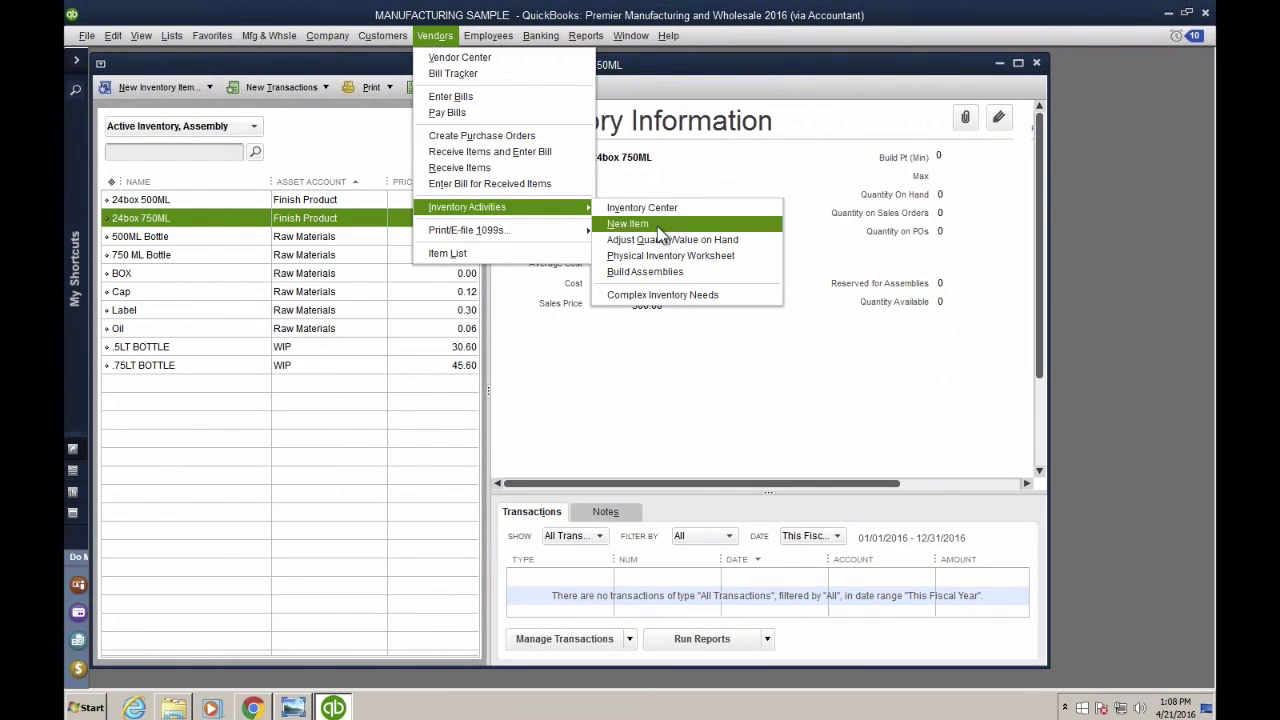
click(645, 271)
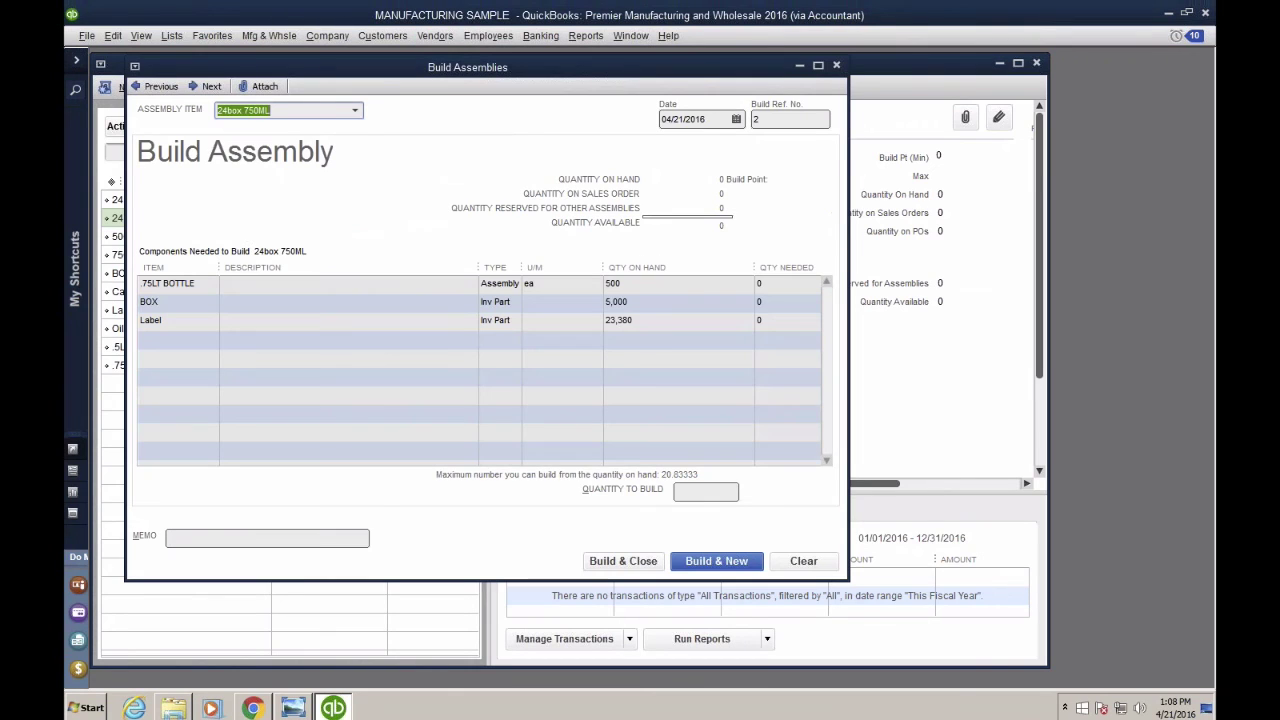
click(707, 492)
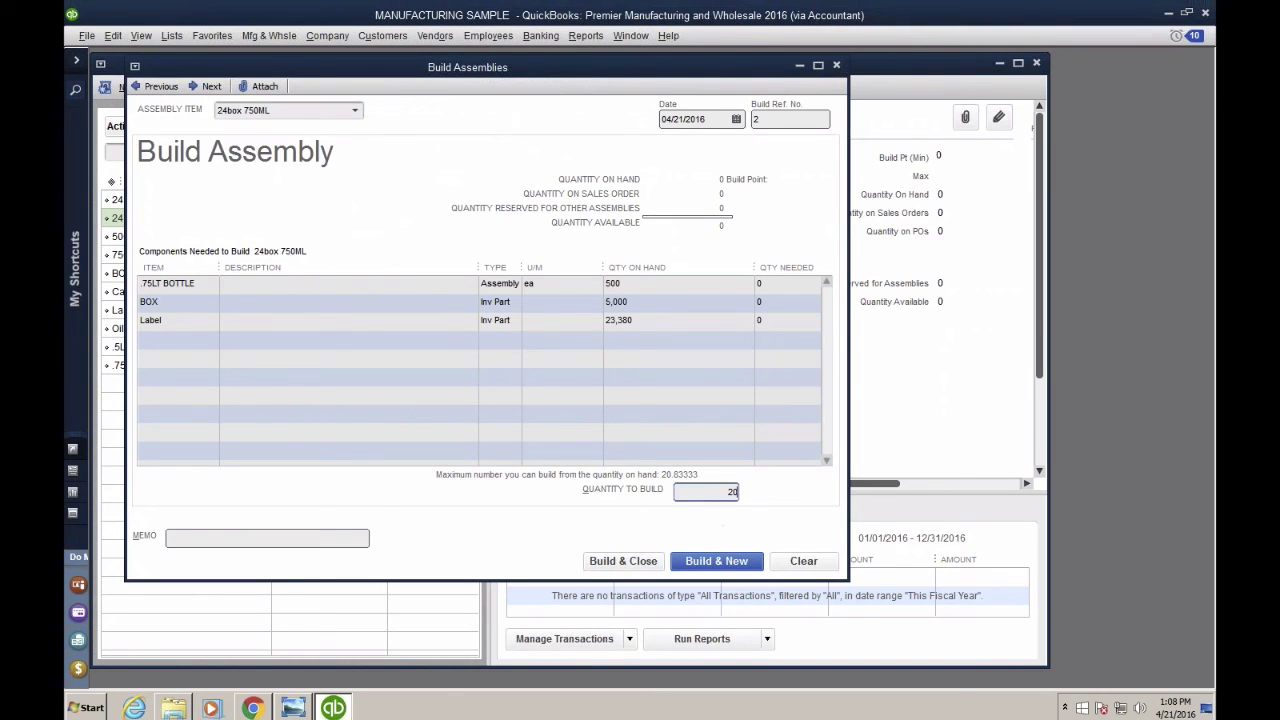
key(Tab)
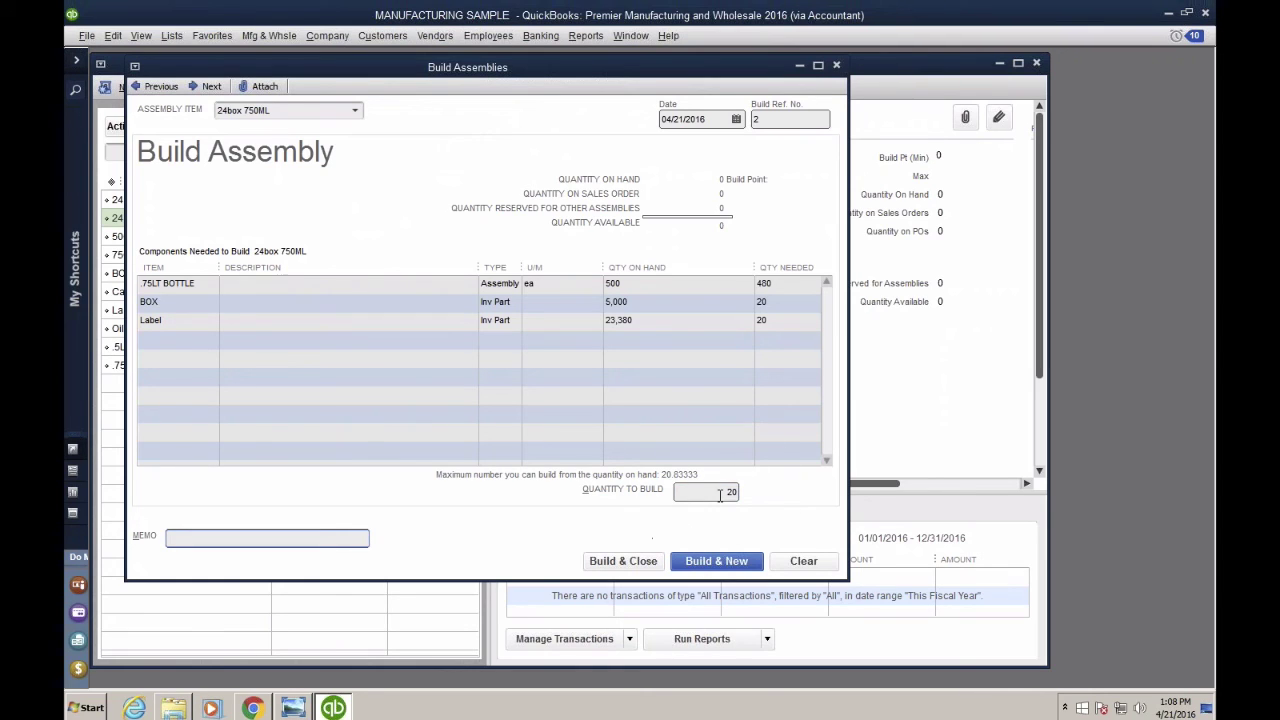
click(720, 492)
text(1)
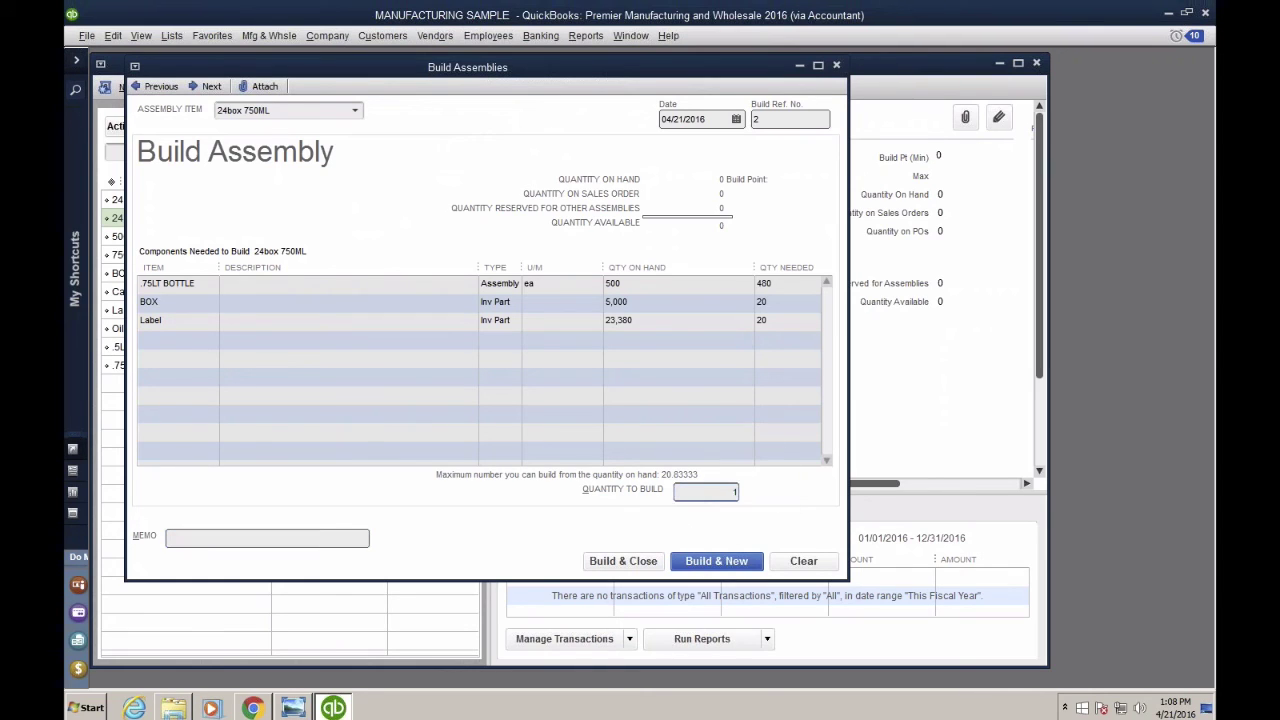
text(5)
key(Tab)
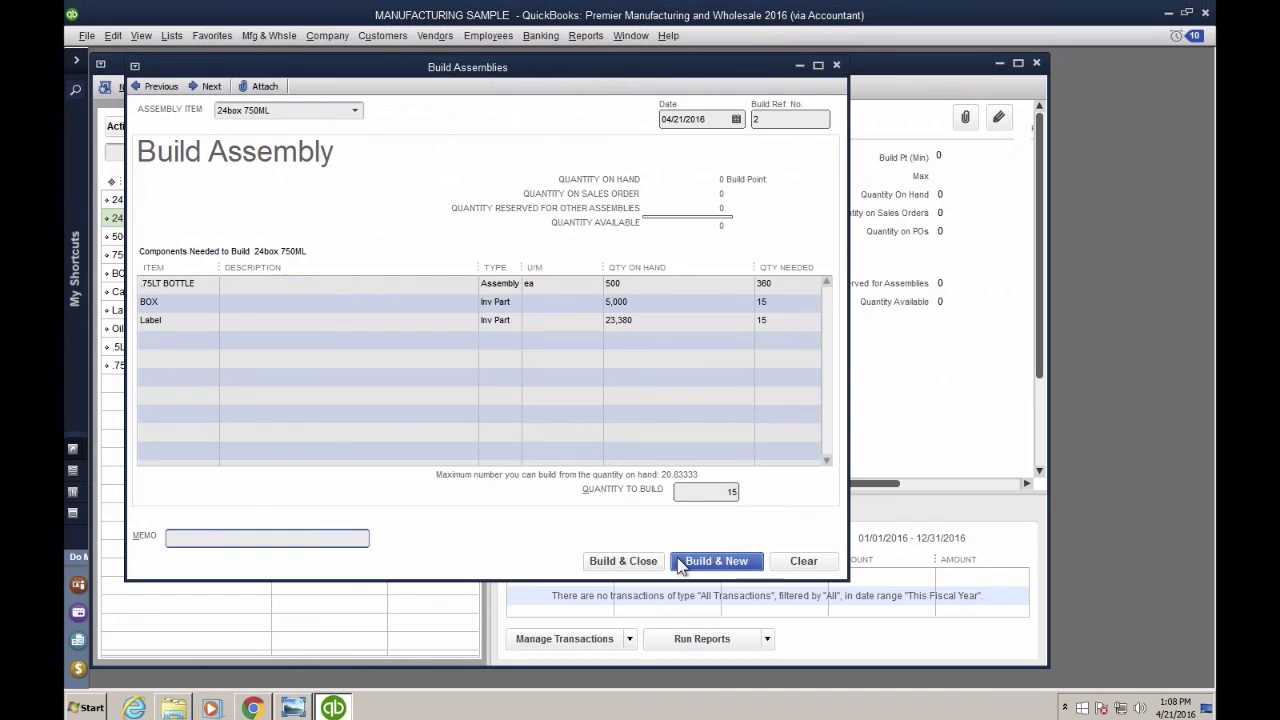
click(630, 562)
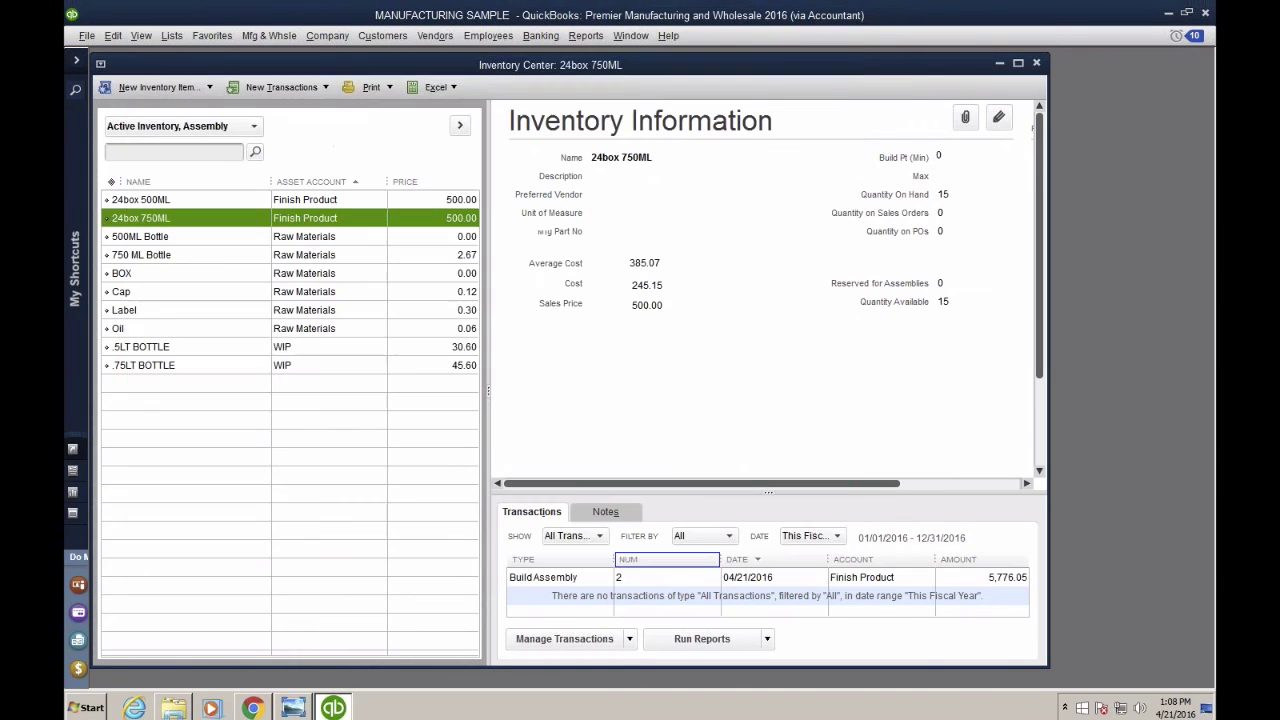
- Open the Balance Sheet Standard report from Company & Financial reports
click(577, 37)
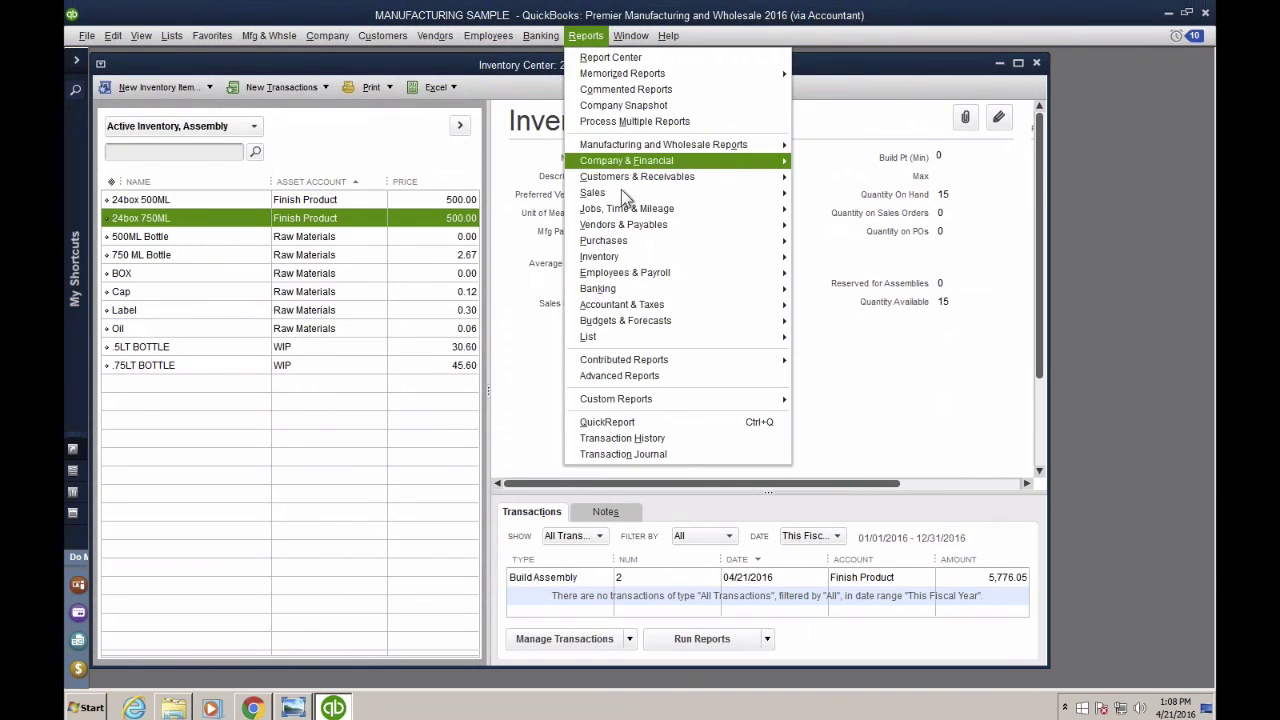
mouse_move(623, 164)
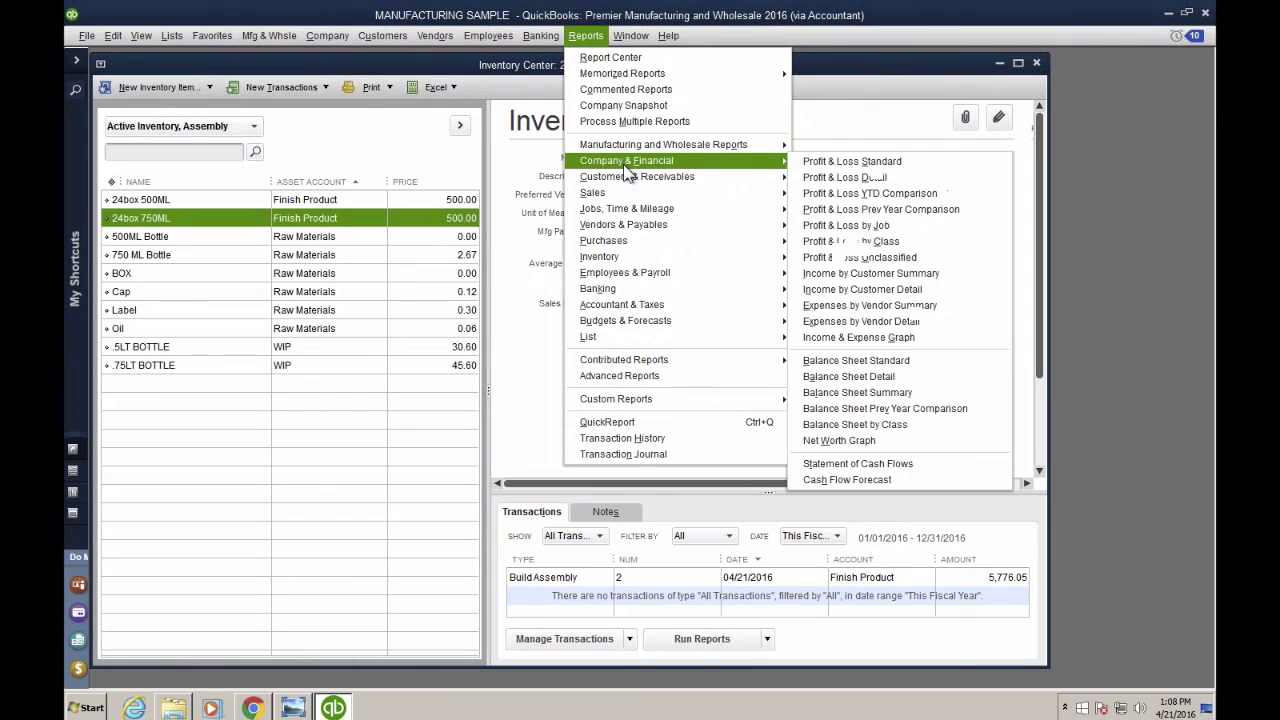
click(856, 361)
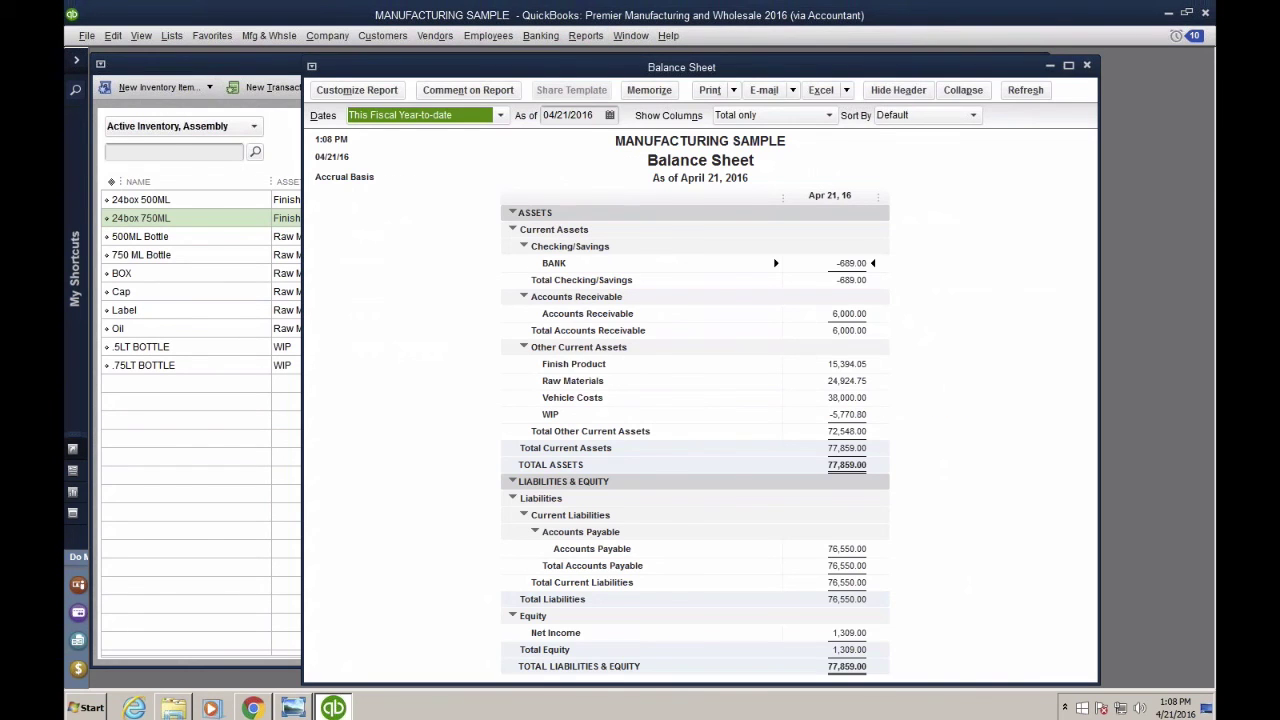
drag(523, 67, 308, 51)
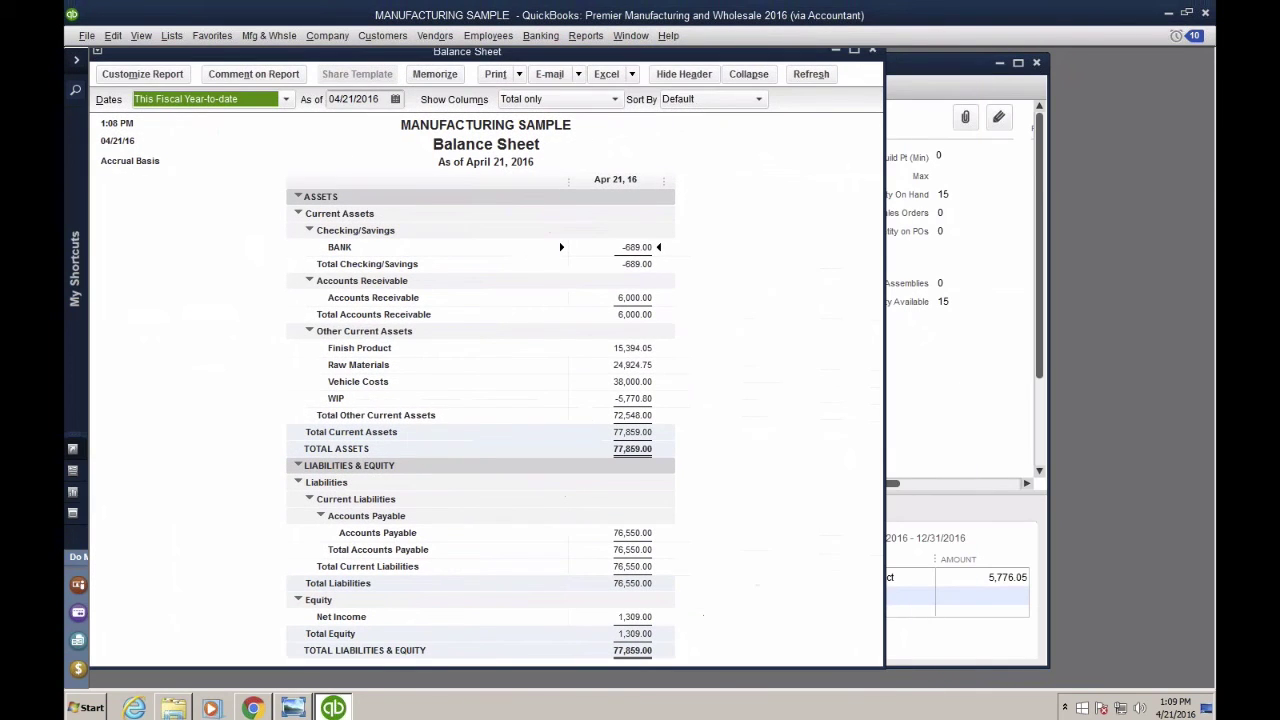
click(650, 367)
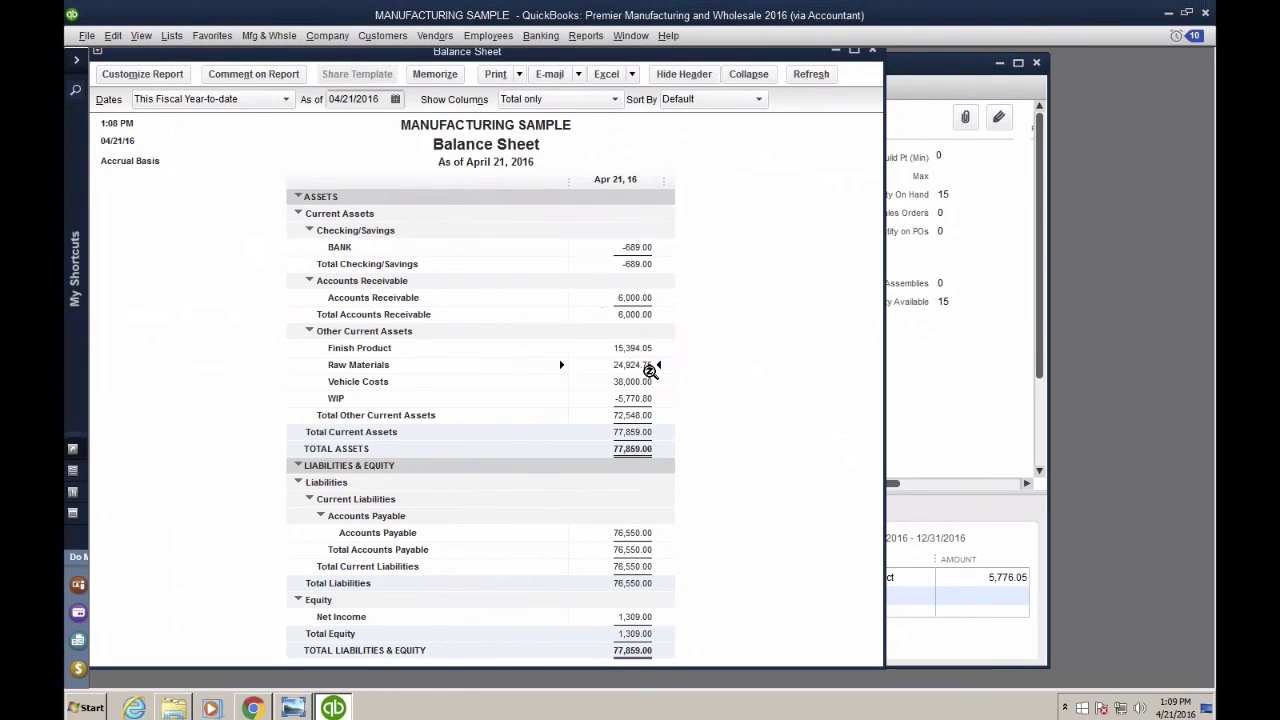
click(654, 369)
click(648, 403)
- Set the Balance Sheet dates to All, close it without memorizing, and go to the slideshow
click(220, 100)
click(170, 122)
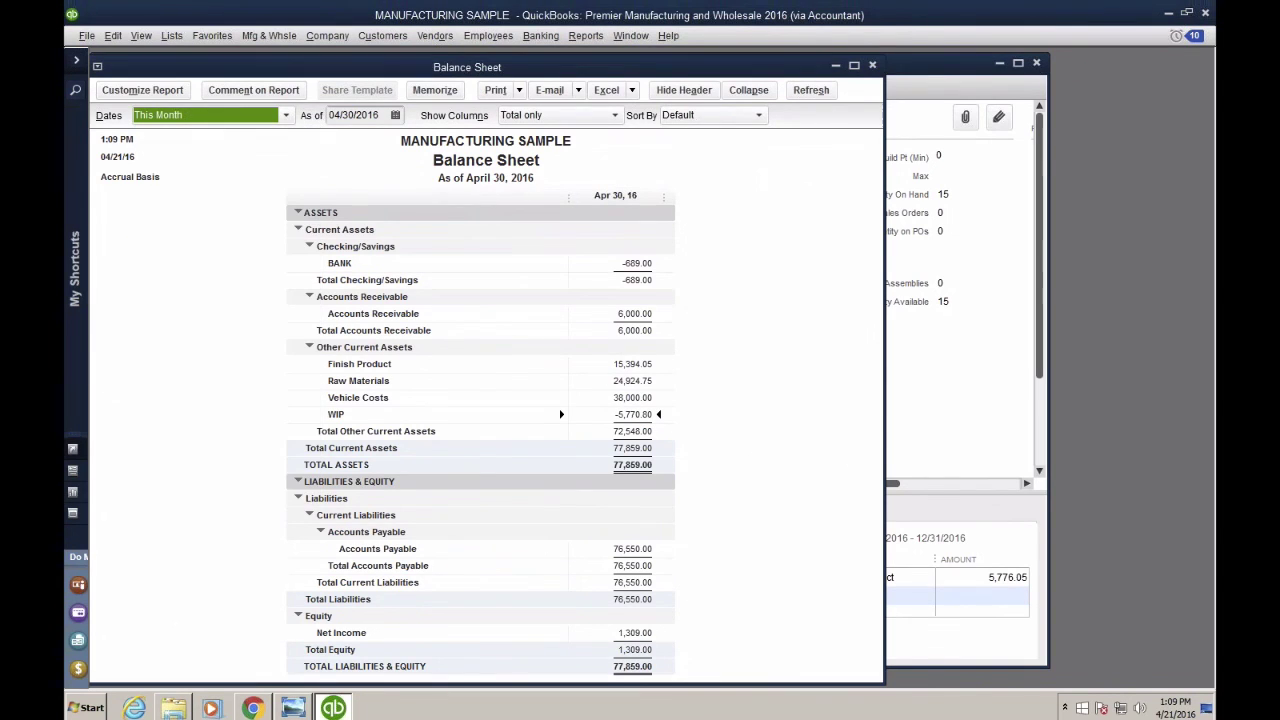
click(200, 116)
click(180, 132)
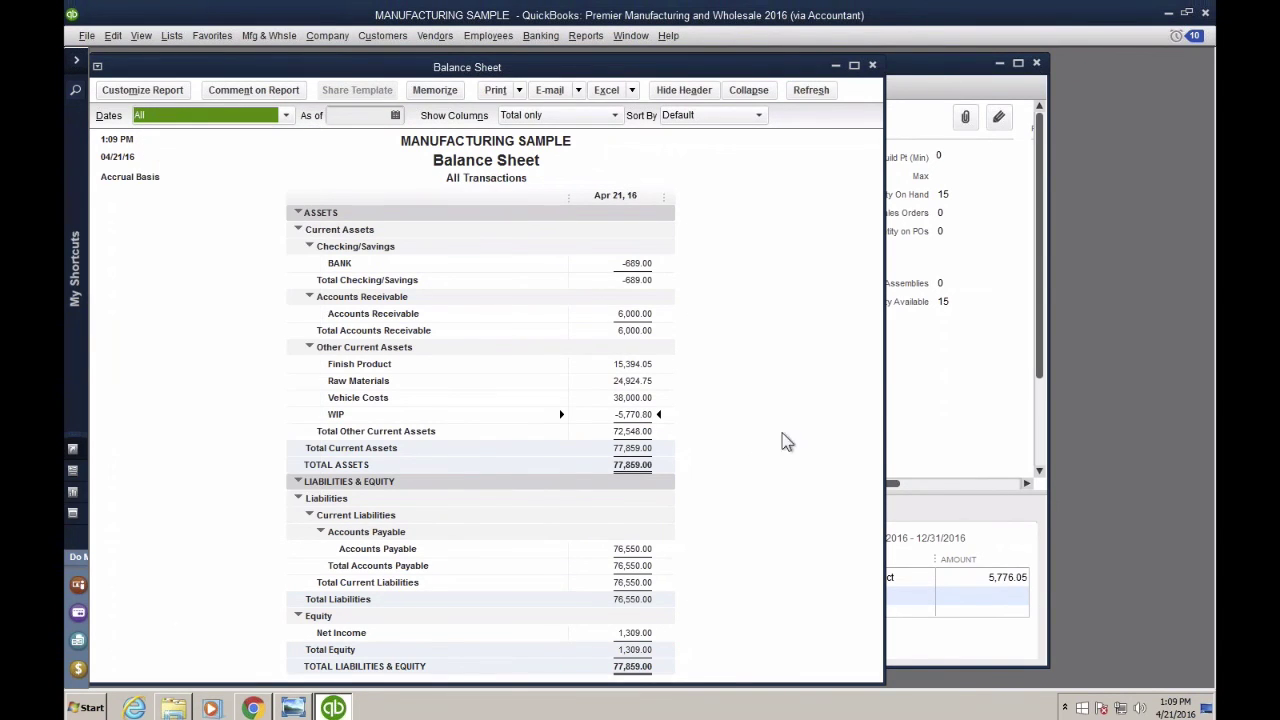
click(872, 65)
click(655, 320)
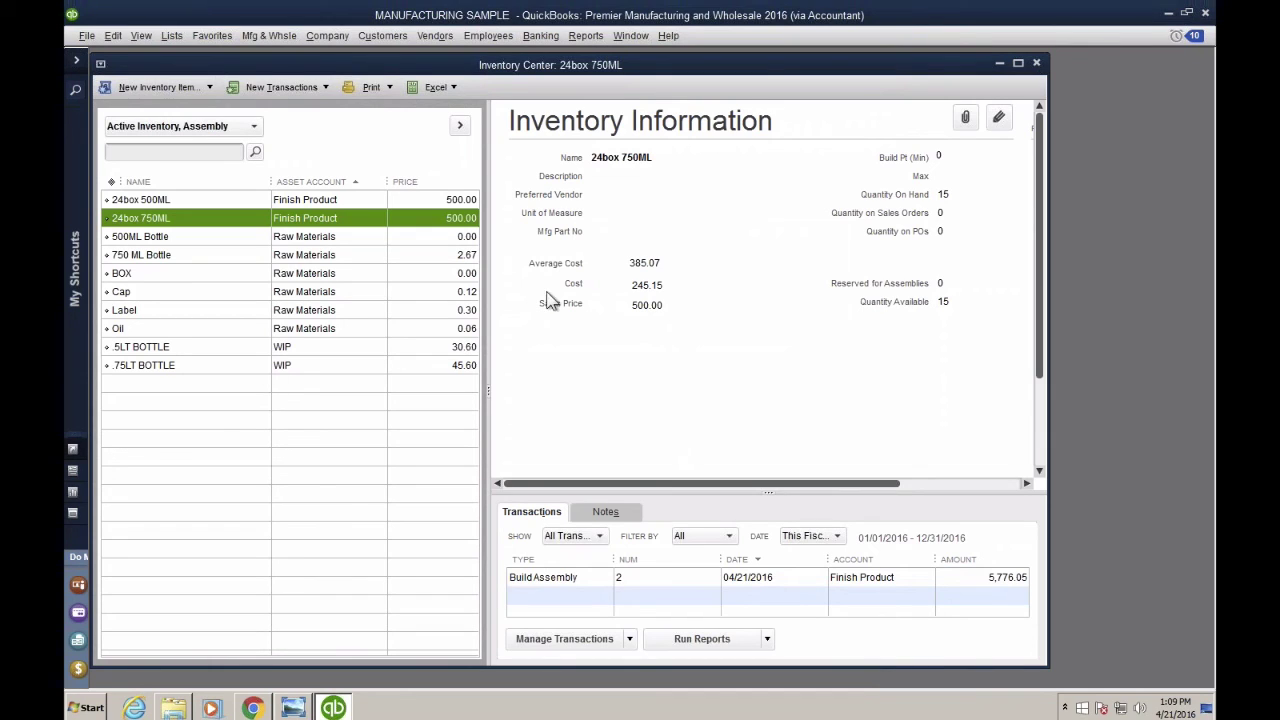
key(Down)
key(Down)
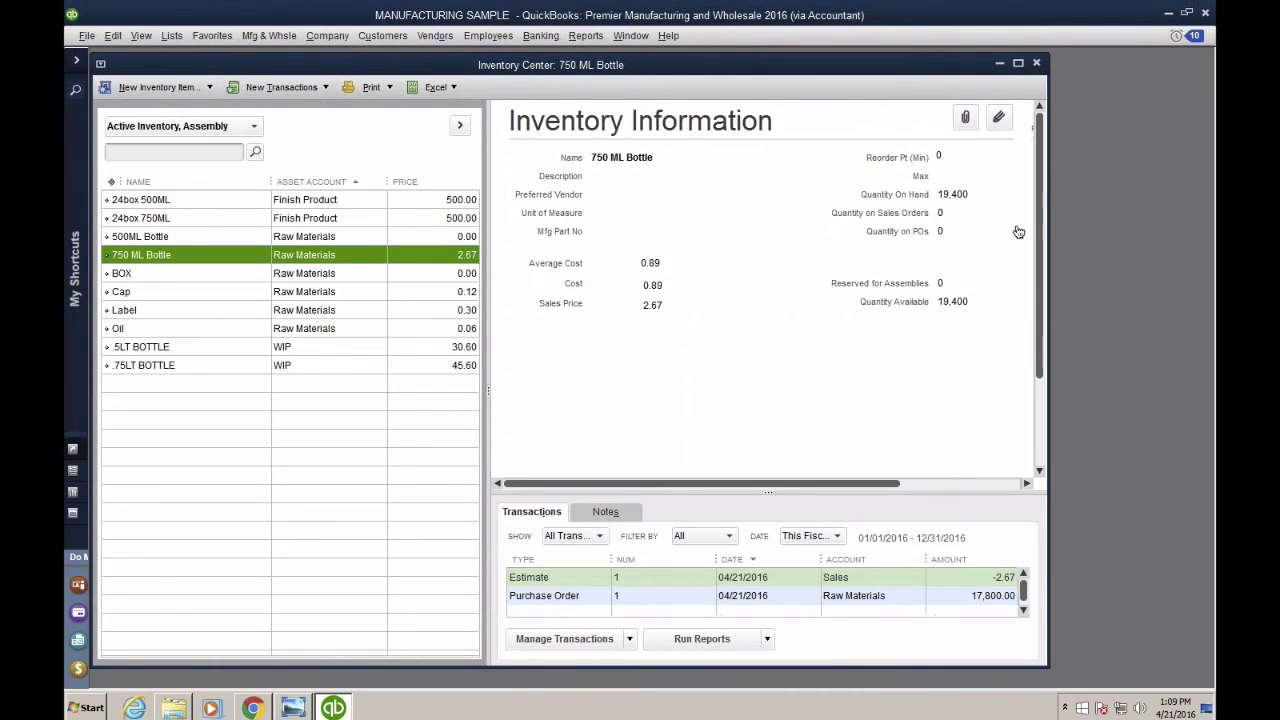
key(ctrl+Right)
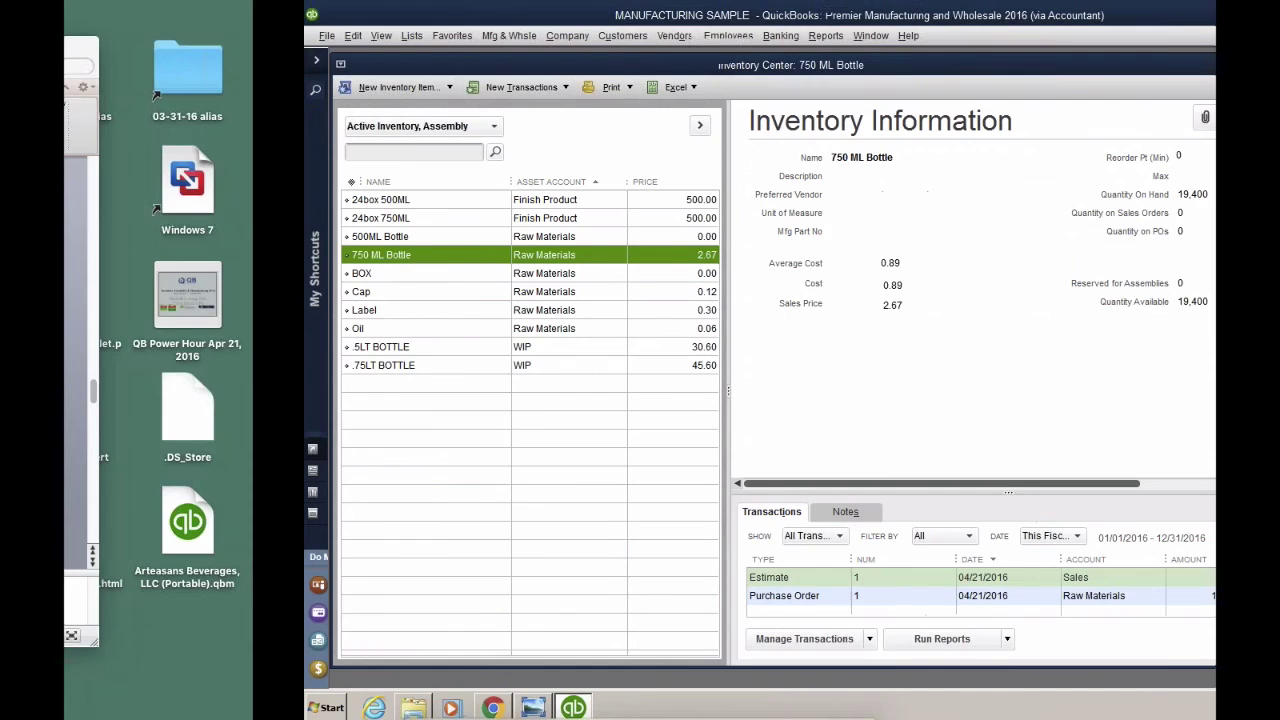